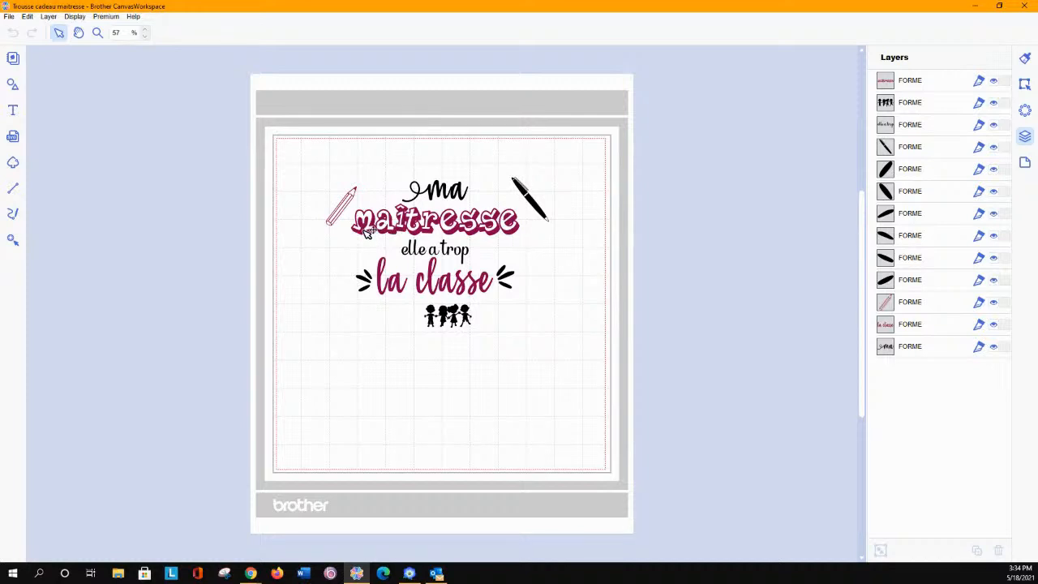
Export the design as an FCM file, overwriting Trousse cadeau maitresse.fcm in the customer help files folder.
click(9, 18)
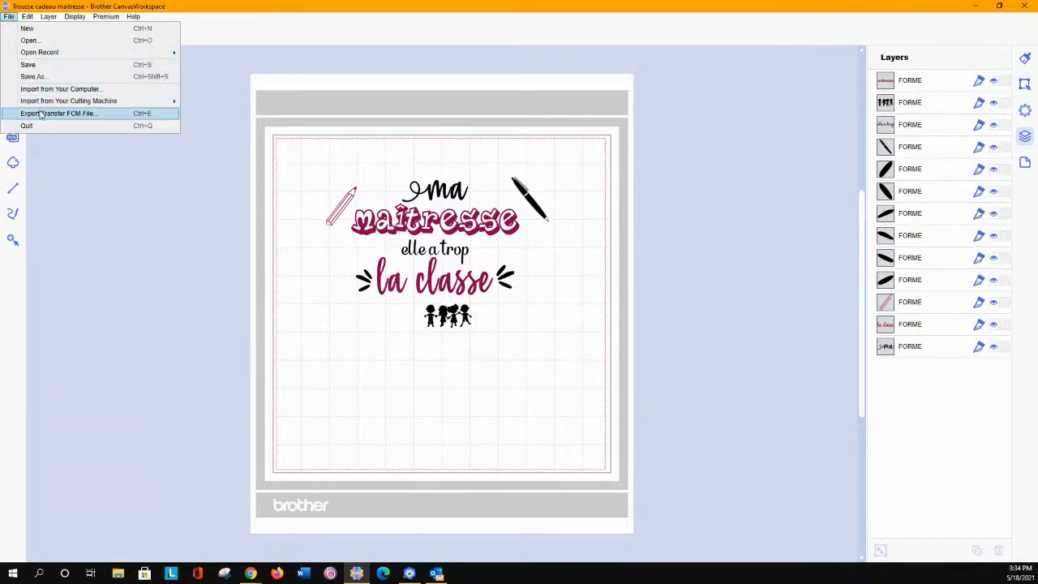
click(41, 114)
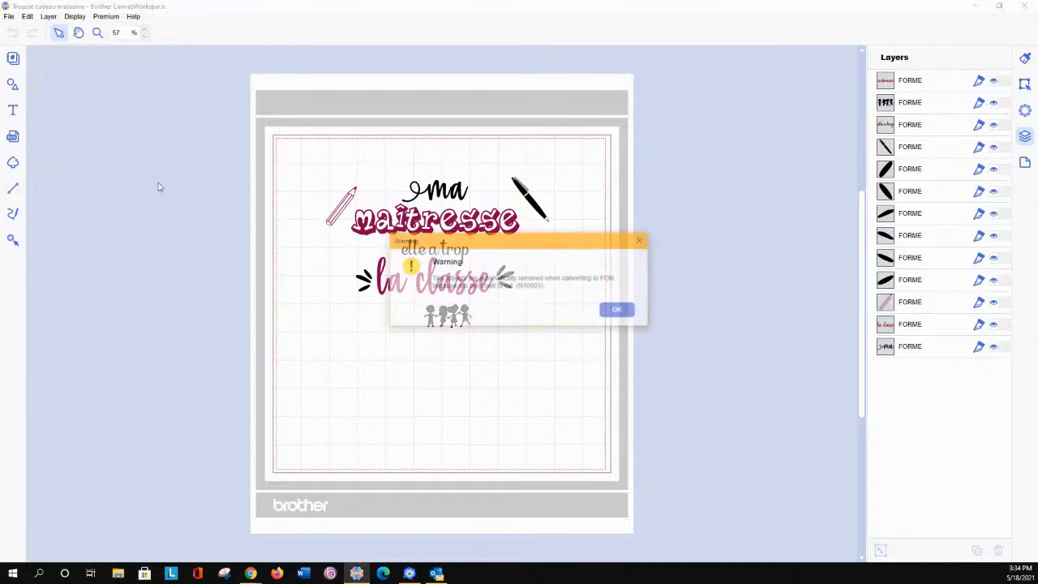
click(617, 311)
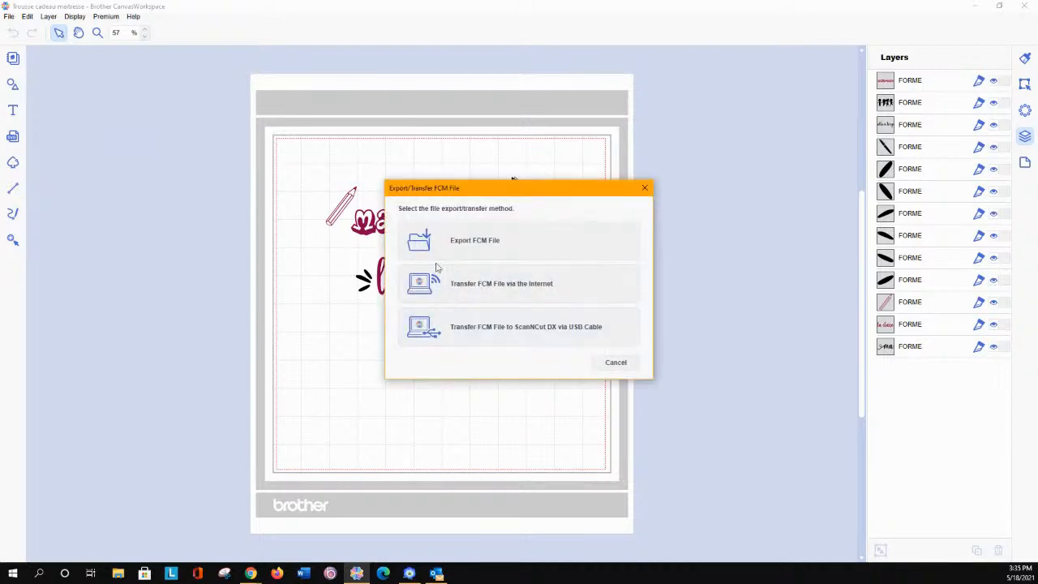
click(440, 249)
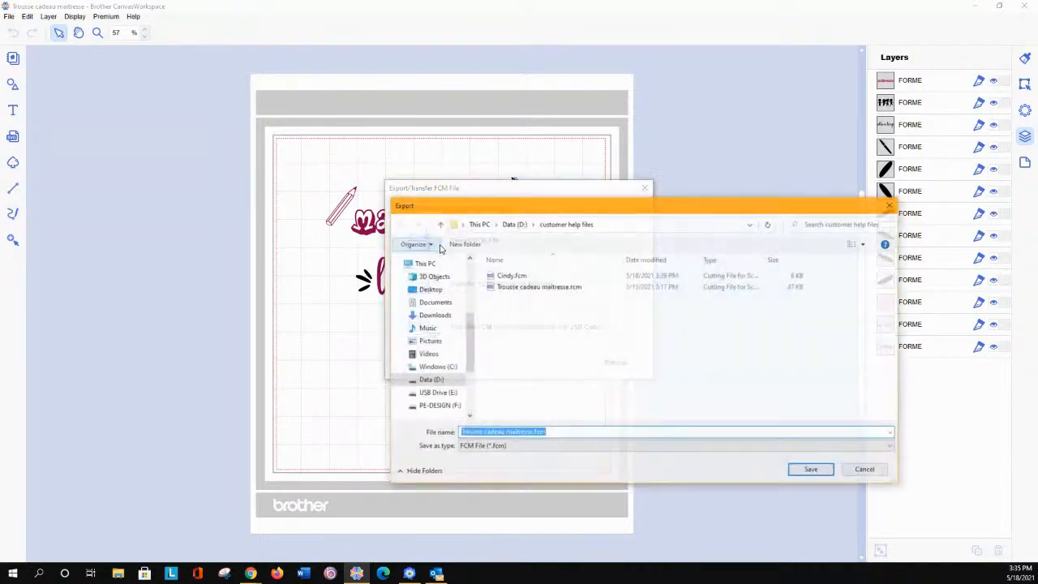
click(557, 289)
click(796, 471)
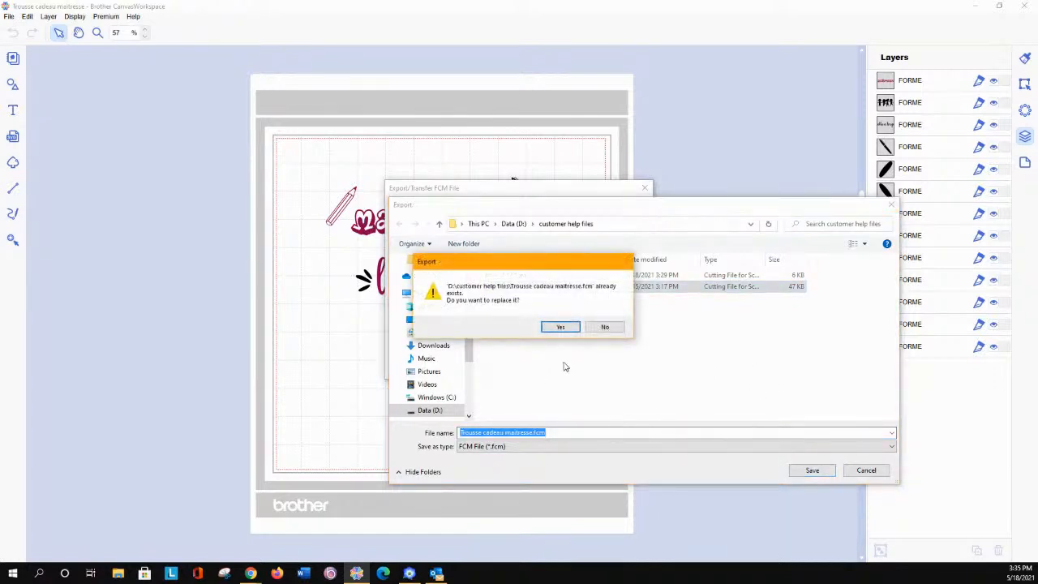
click(559, 328)
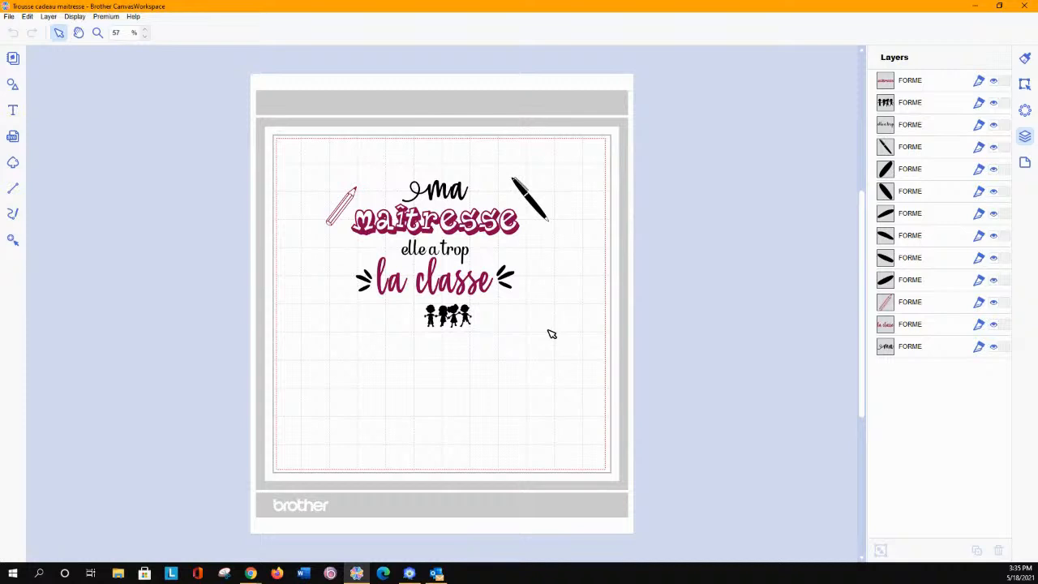
Switch to Layout & Editing, maximize it, and import the Trousse cadeau maitresse FCM cutting file.
click(409, 573)
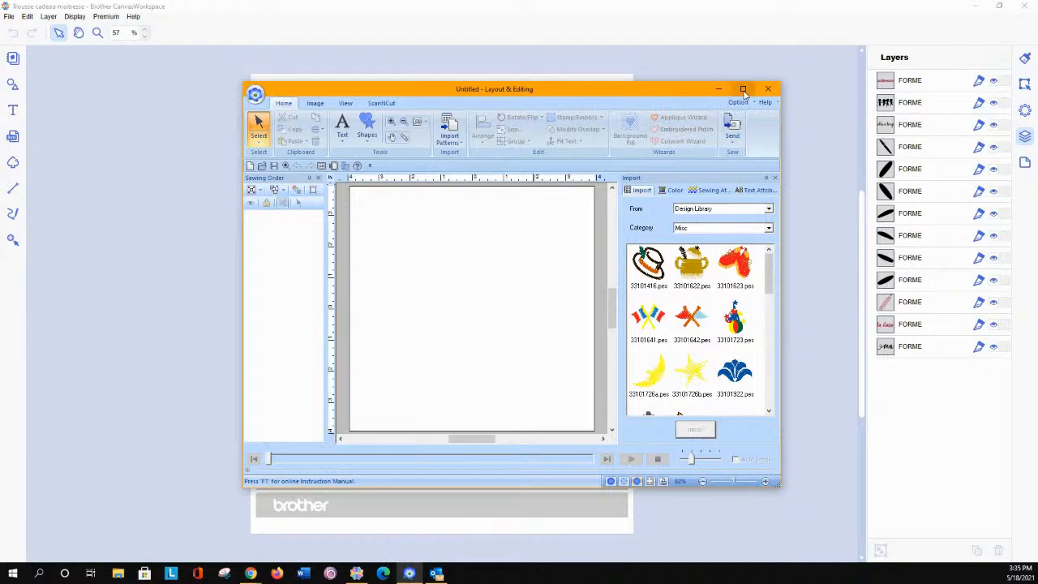
click(742, 88)
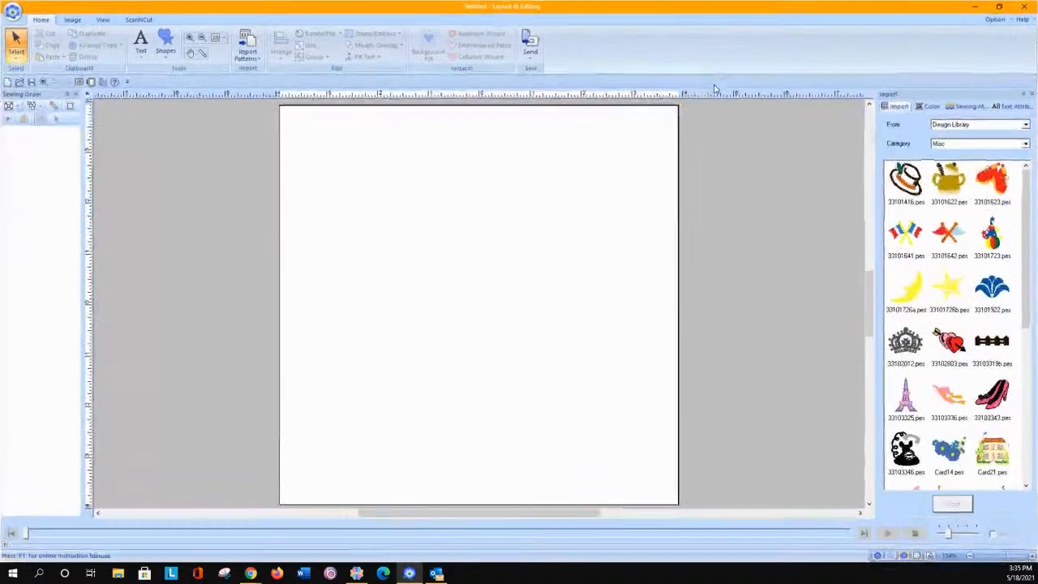
click(134, 20)
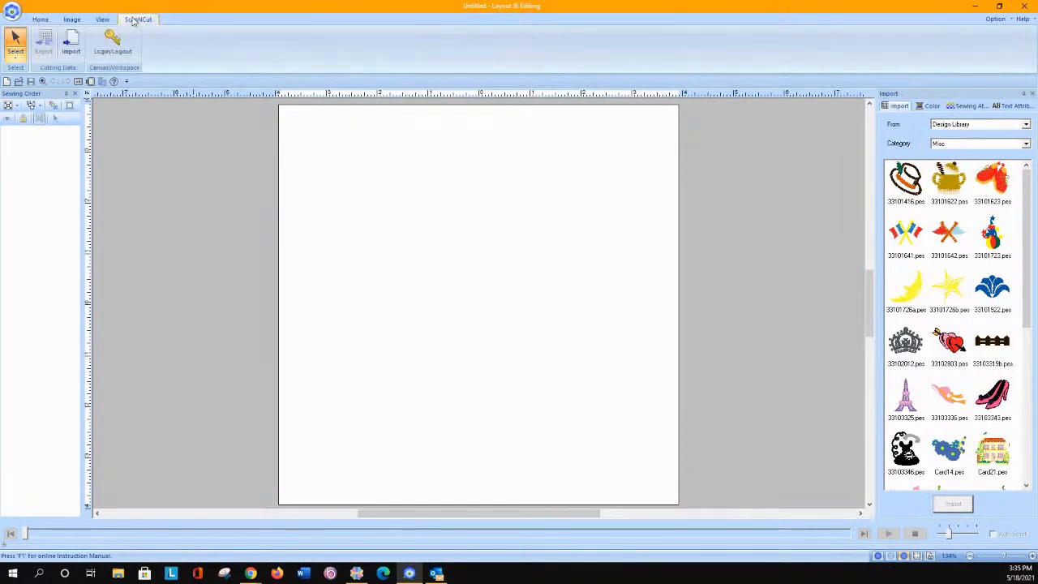
click(72, 44)
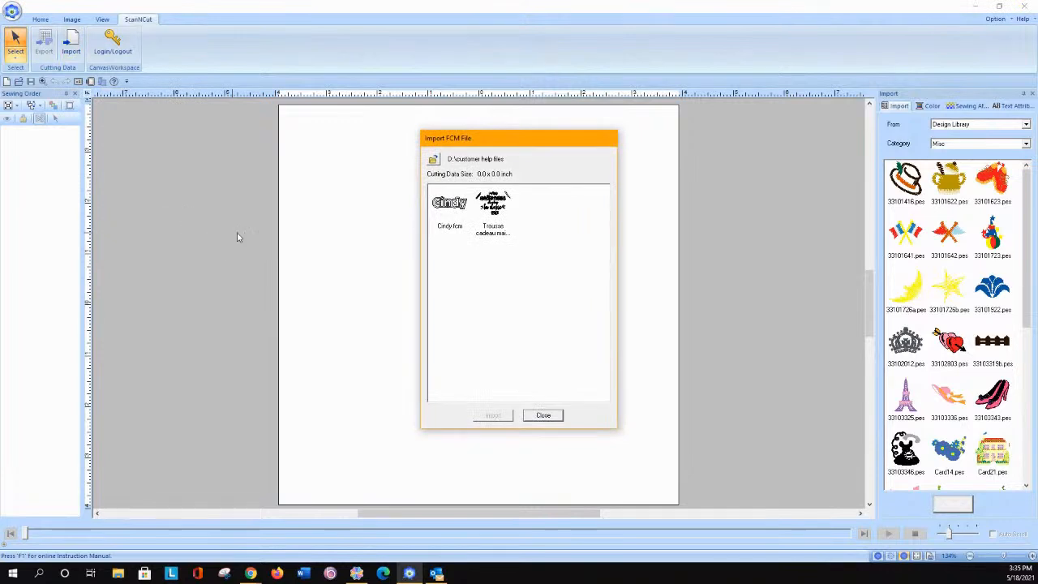
click(485, 210)
click(478, 417)
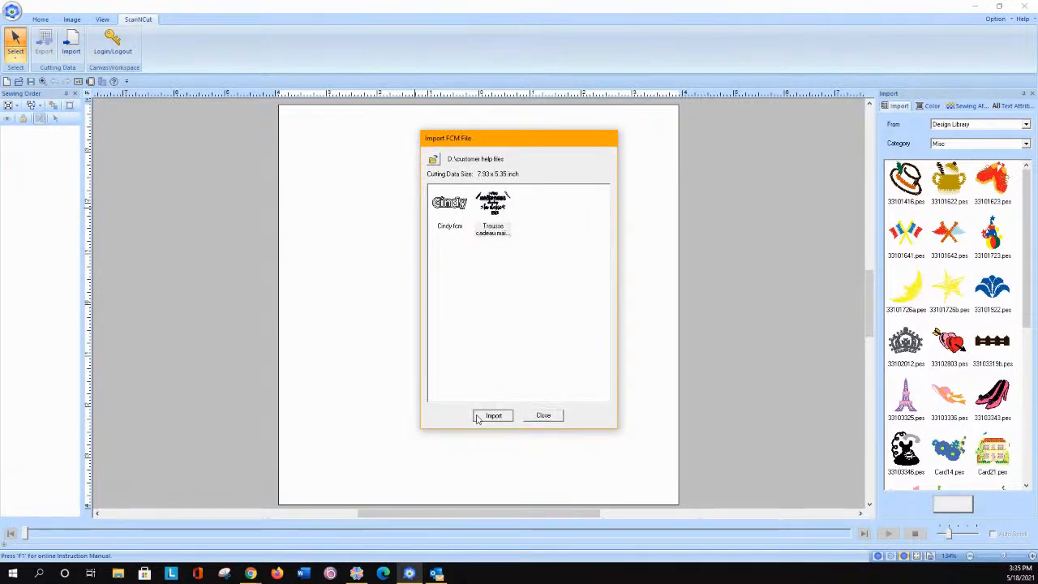
click(529, 417)
Ungroup the imported design so its words and drawings are separate shapes.
right_click(373, 255)
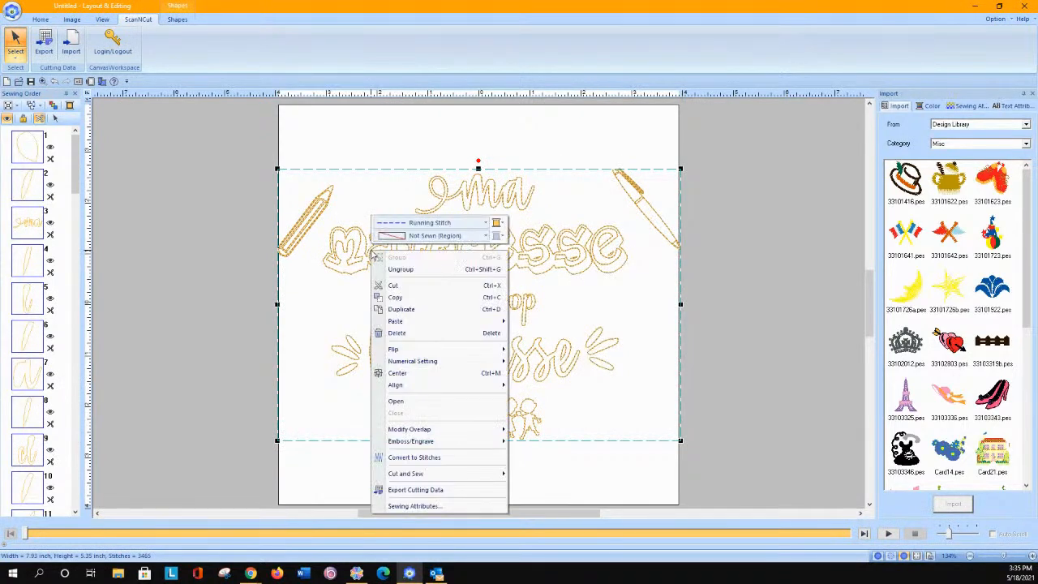
click(393, 270)
click(301, 290)
Delete the pen and the pencil on either side of the lettering.
drag(314, 138, 398, 168)
drag(605, 153, 674, 221)
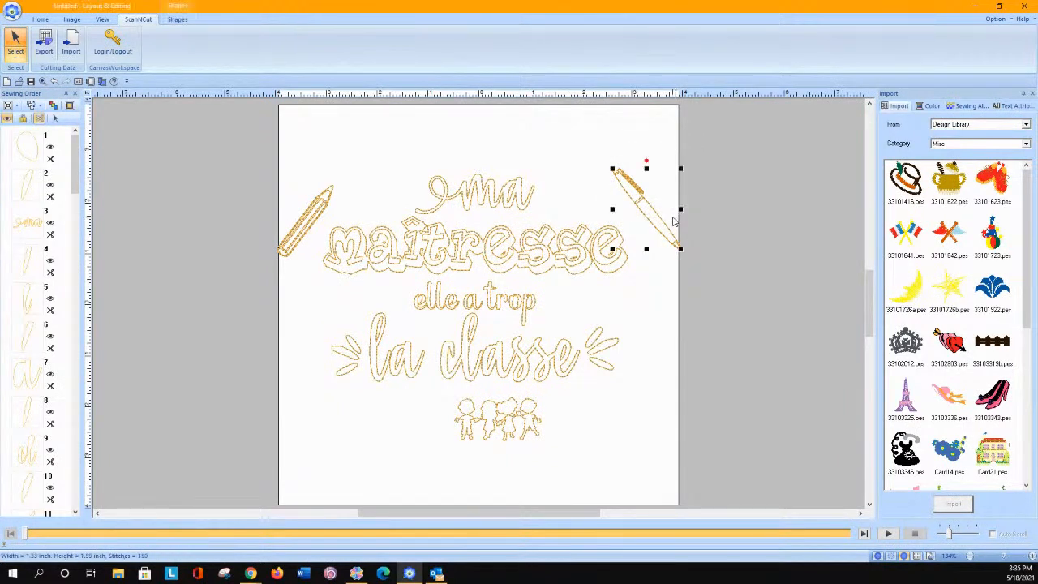
key(Delete)
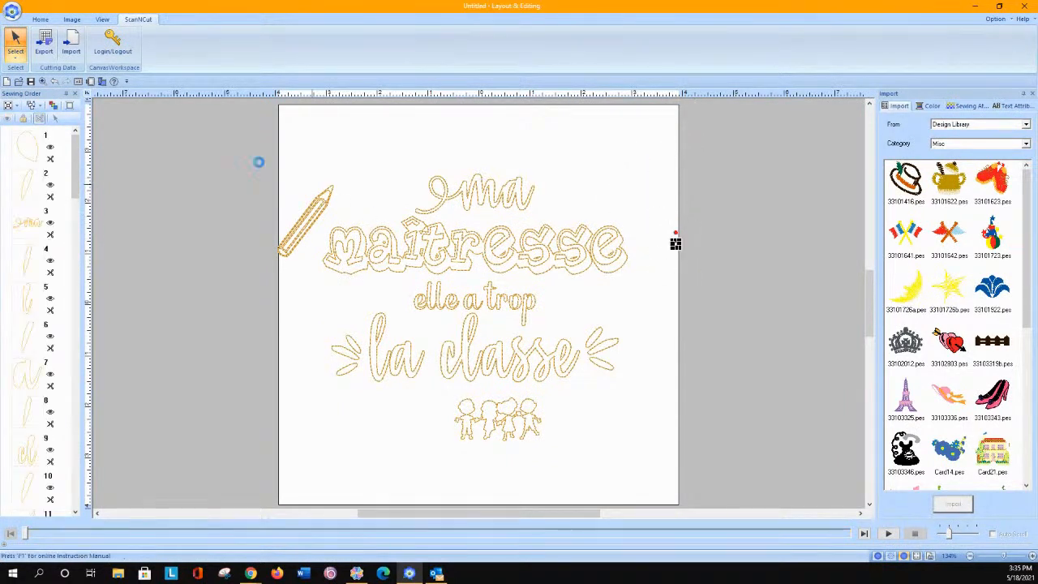
drag(239, 156, 321, 268)
key(Delete)
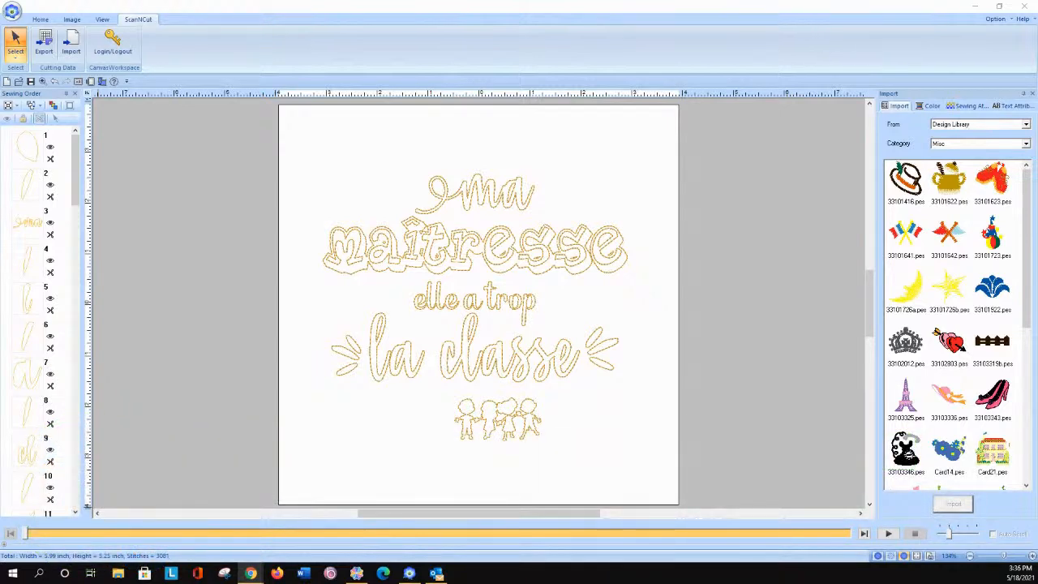
Set the region sew type of all shapes in the word "ma" to Satin Stitch.
drag(395, 152, 544, 215)
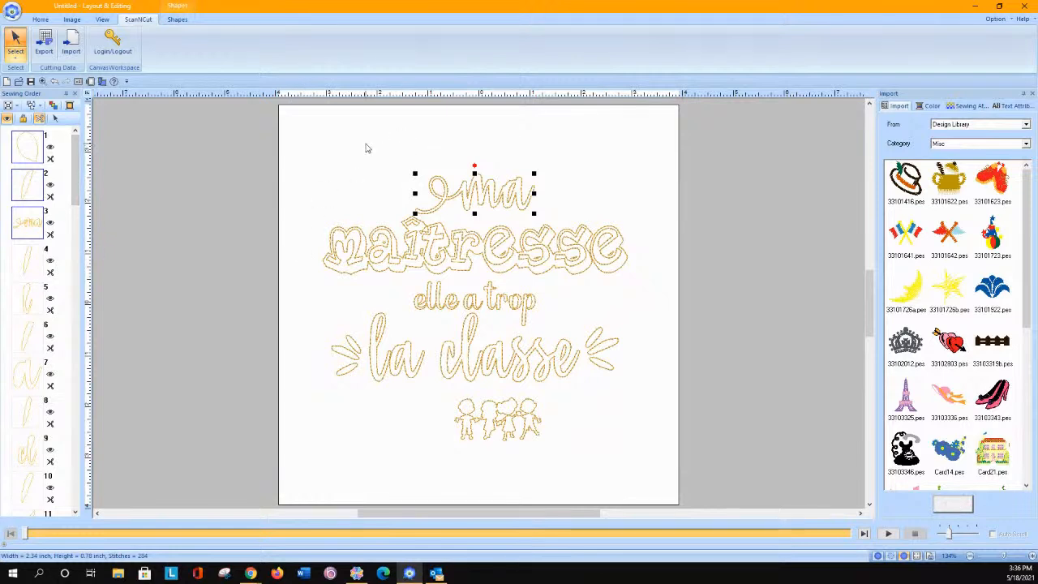
click(176, 19)
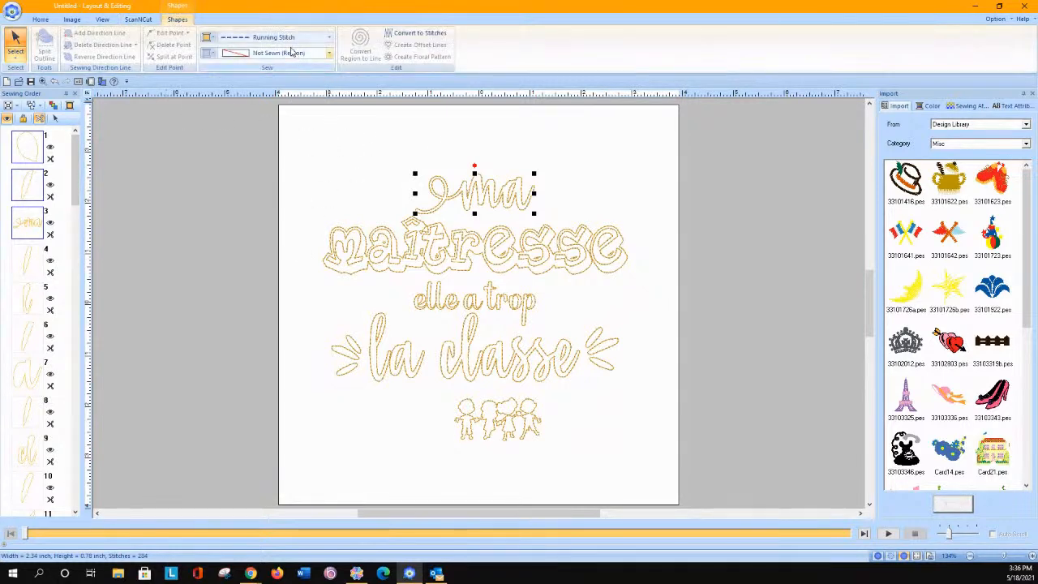
click(287, 55)
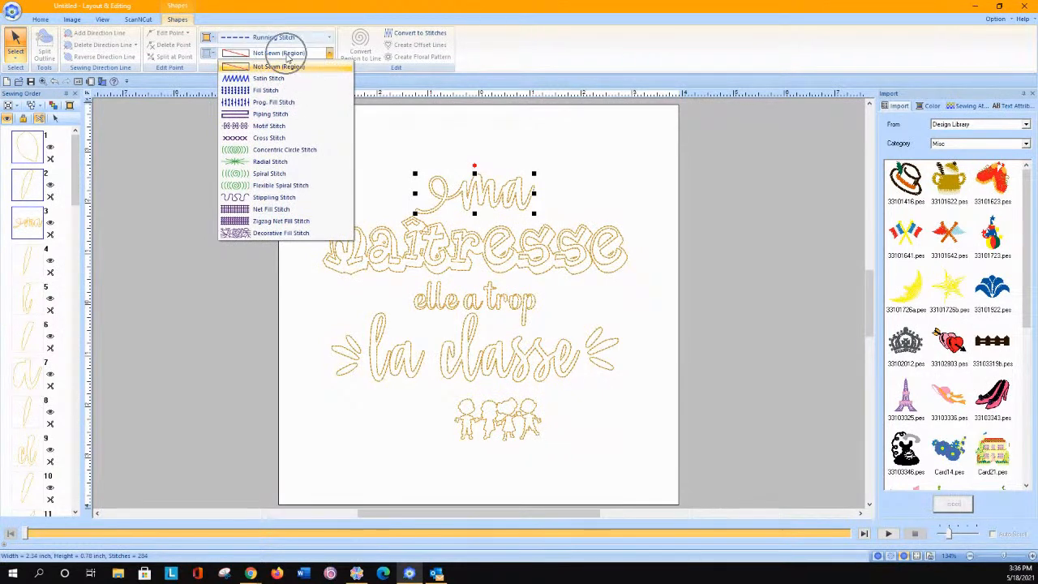
click(282, 78)
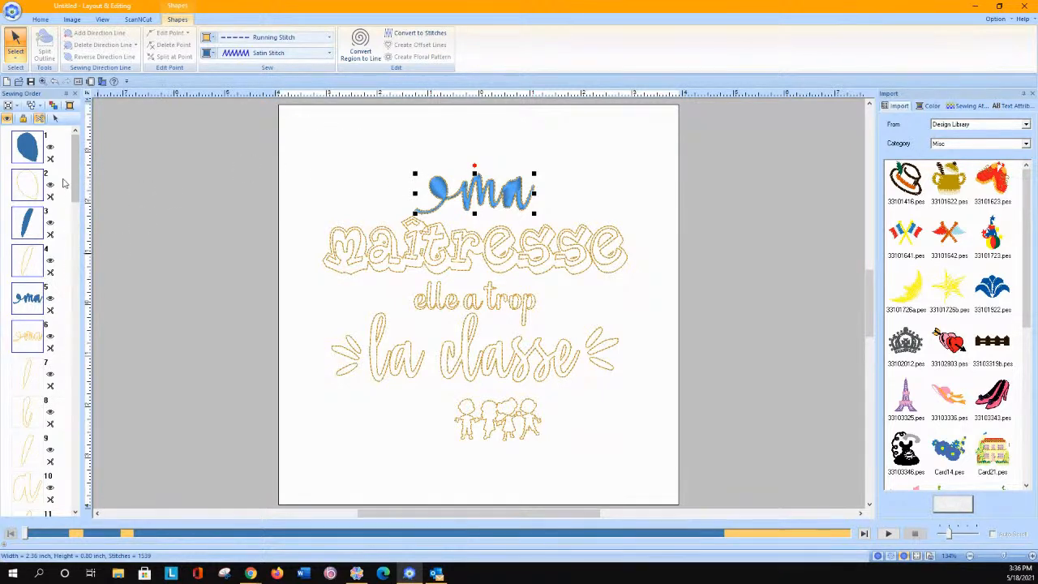
click(102, 186)
Recolor the regions of the two inner hole shapes of "ma" to orange.
click(33, 151)
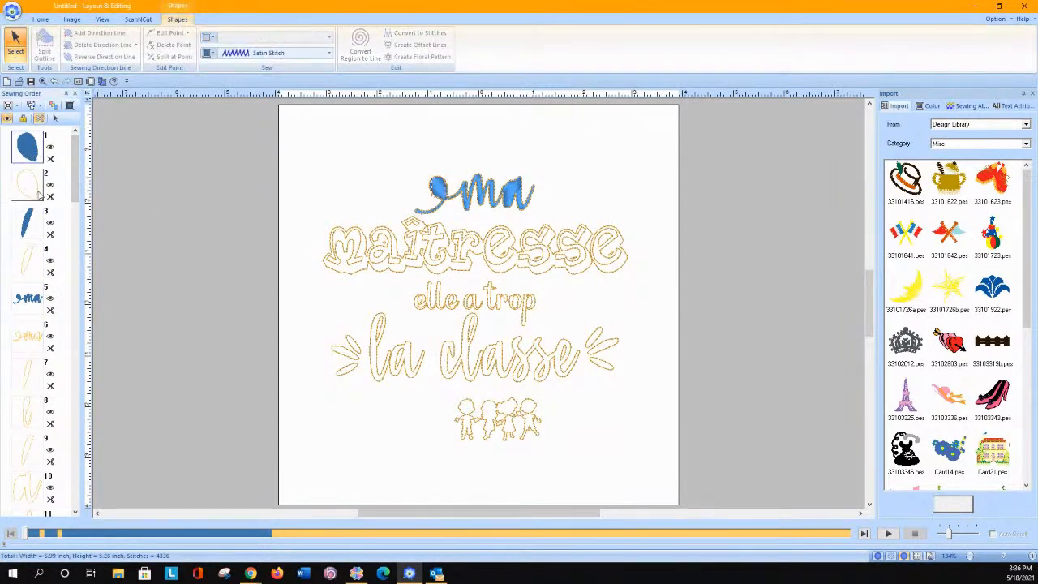
click(35, 233)
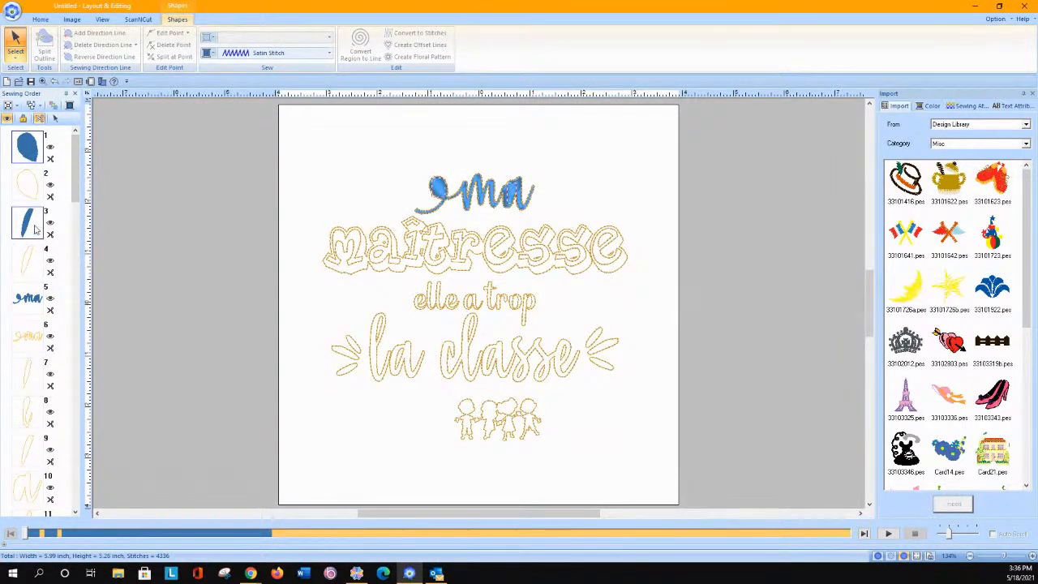
click(215, 53)
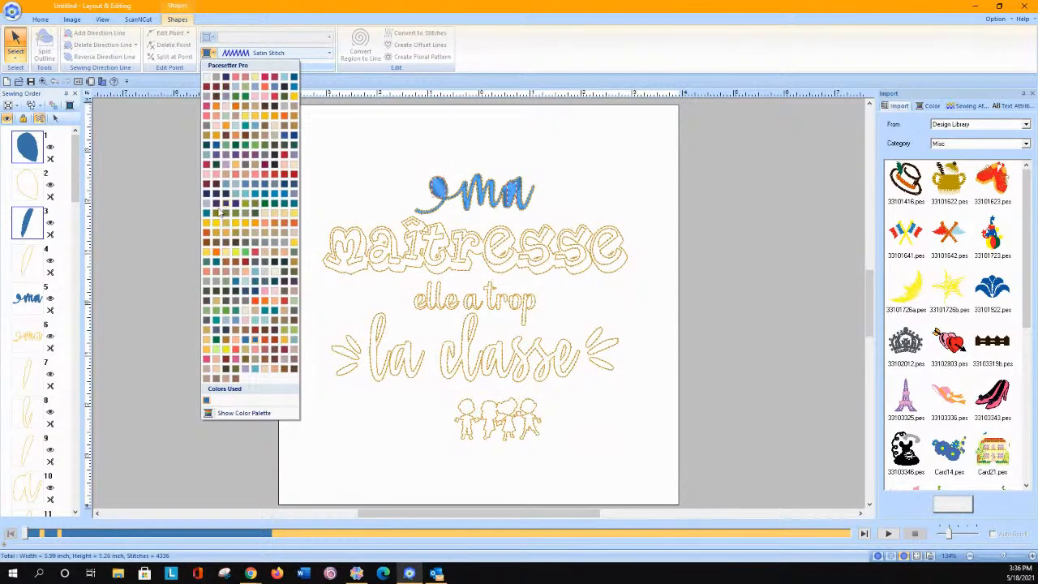
click(215, 255)
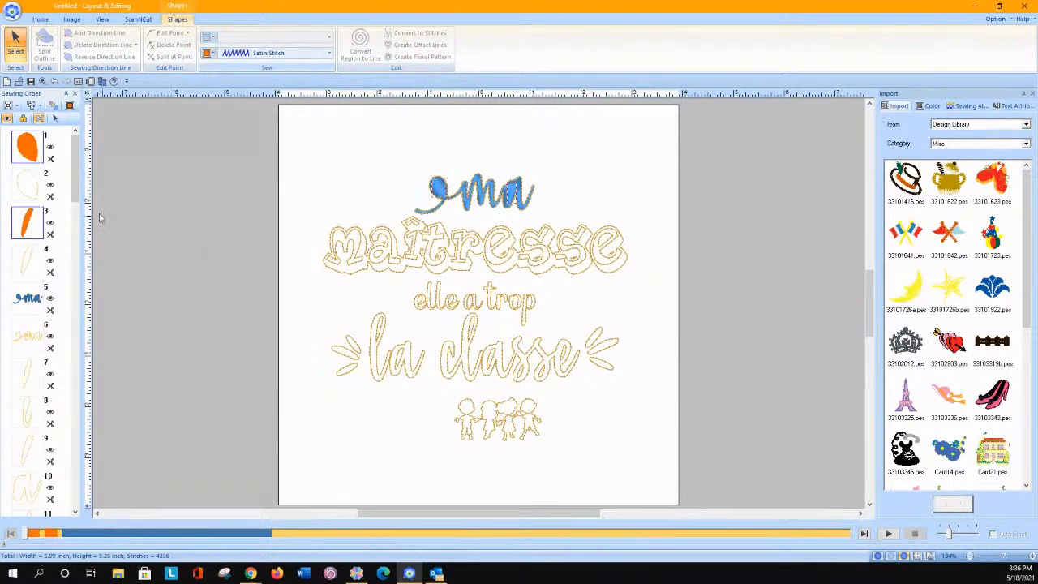
Move the two hole shapes and their outlines after the blue "ma" shape in the sewing order.
click(38, 162)
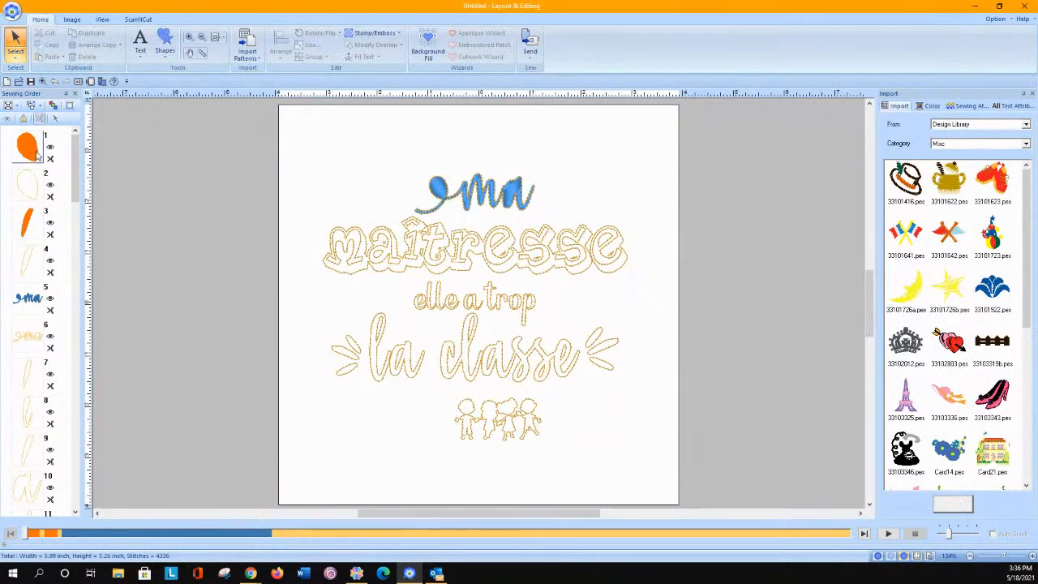
click(36, 154)
shift+click(25, 262)
drag(26, 264, 18, 350)
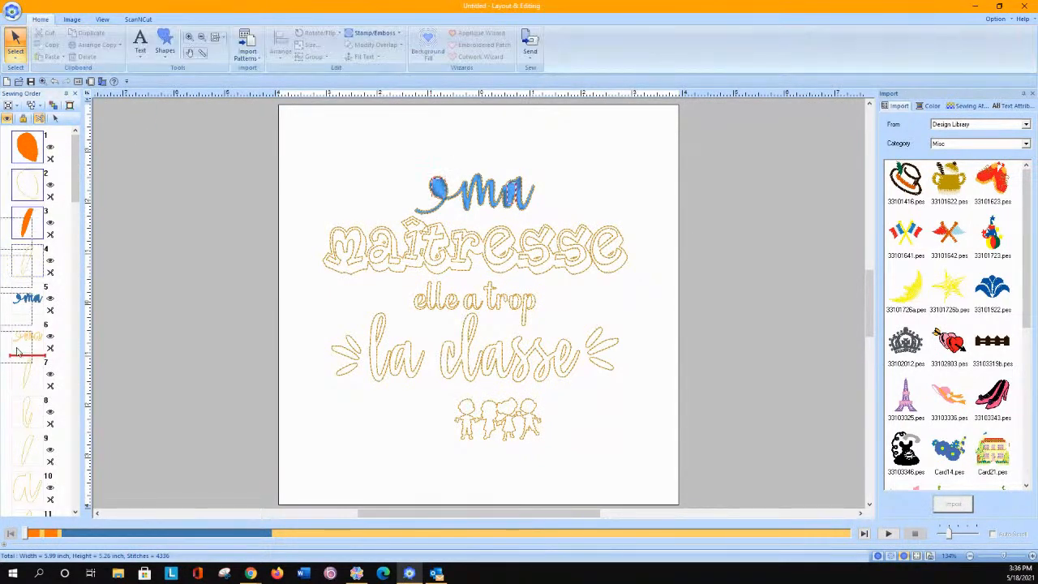
click(401, 164)
Apply Set Hole Sewing to all the shapes of the word "ma".
drag(401, 164, 541, 211)
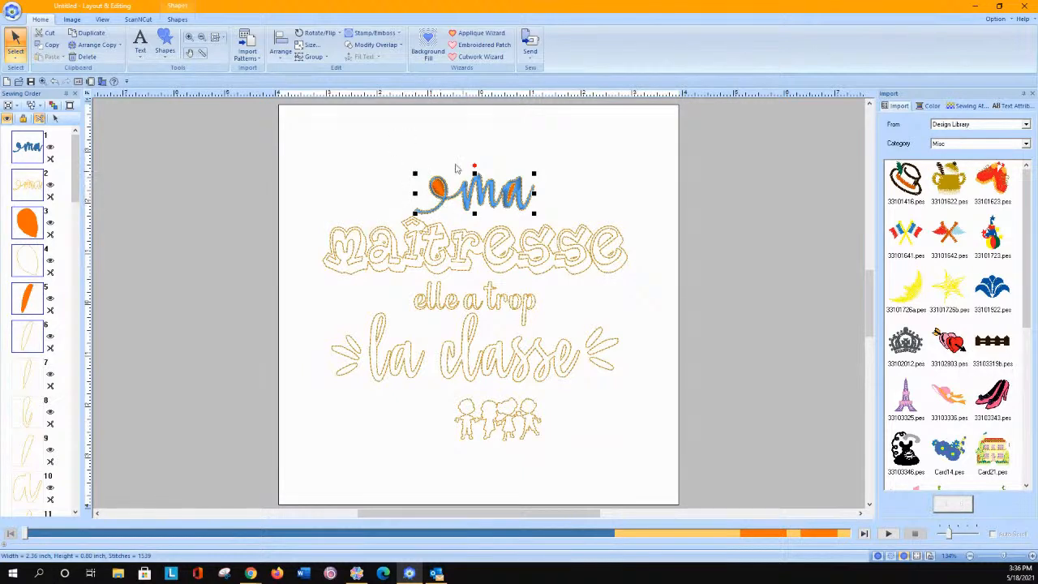
click(364, 46)
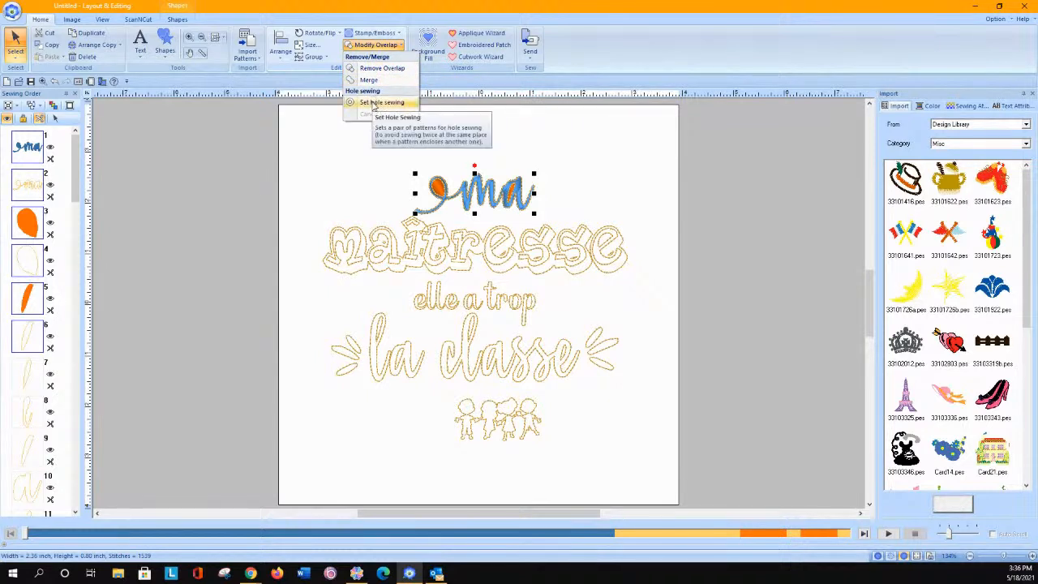
click(371, 104)
click(154, 200)
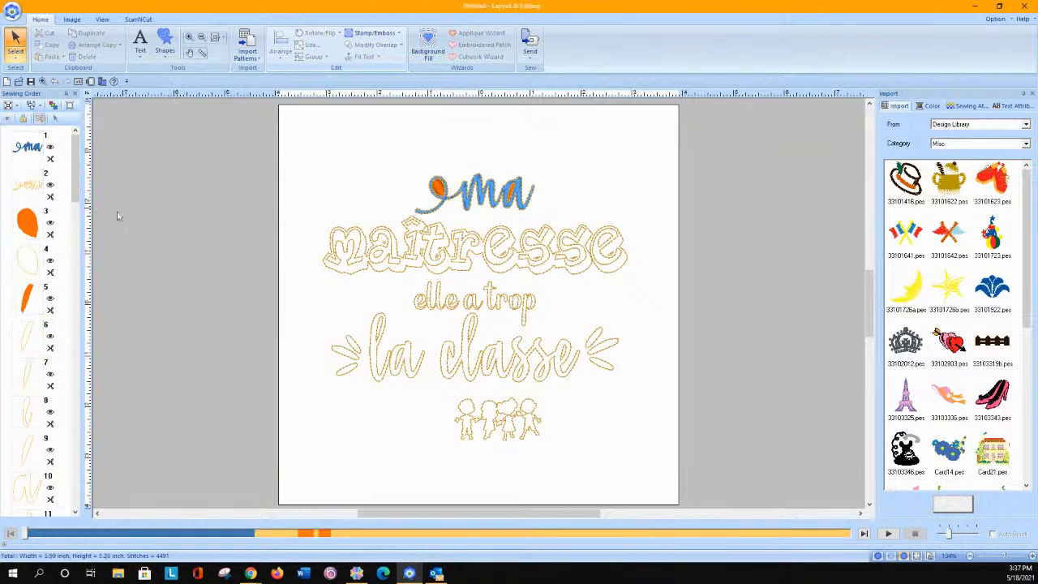
Set the region sew type of the two orange hole shapes in "ma" to Not Sewn.
click(27, 223)
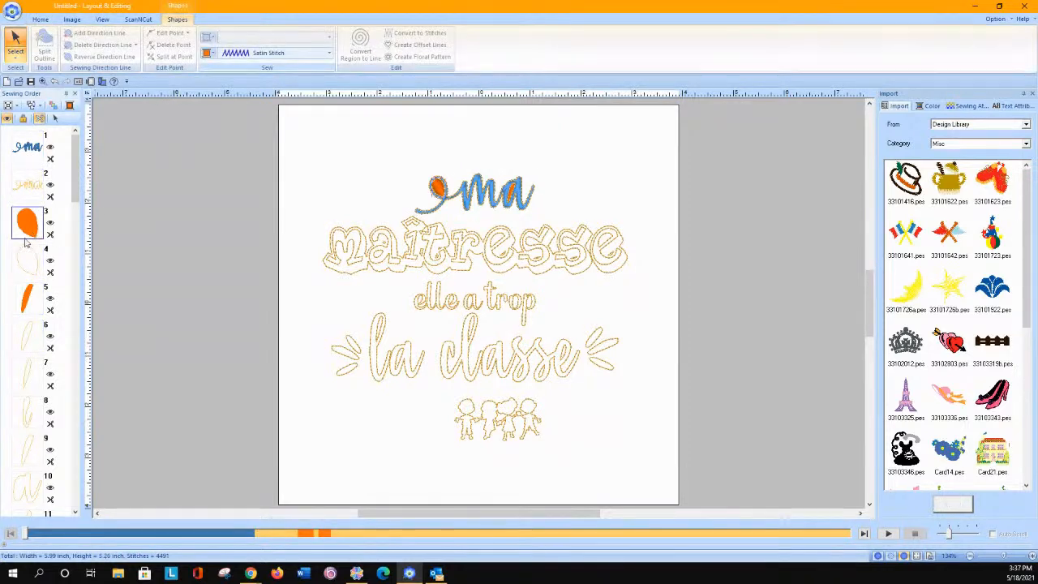
ctrl+click(27, 300)
click(55, 120)
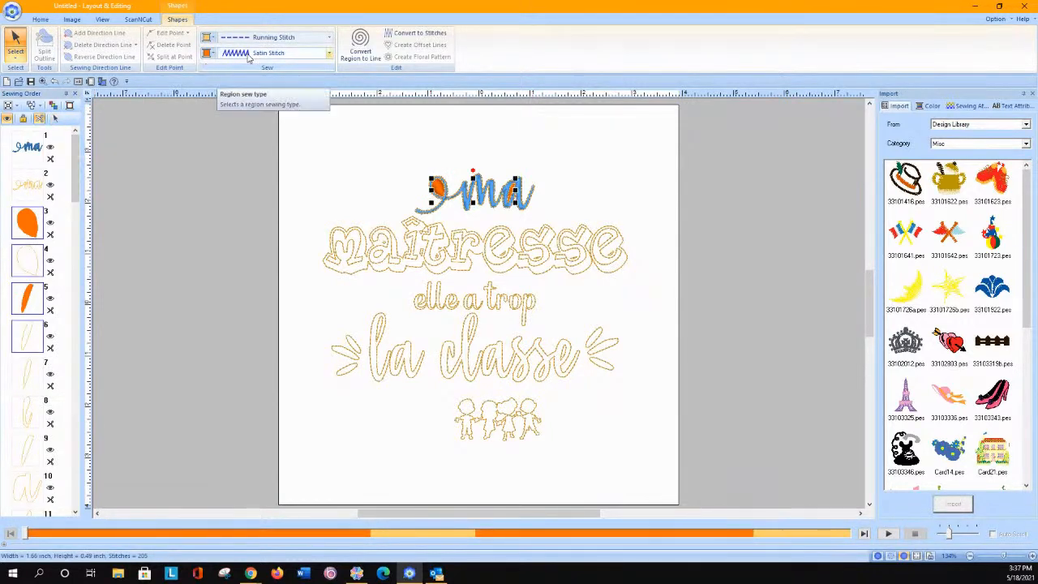
click(248, 54)
click(253, 67)
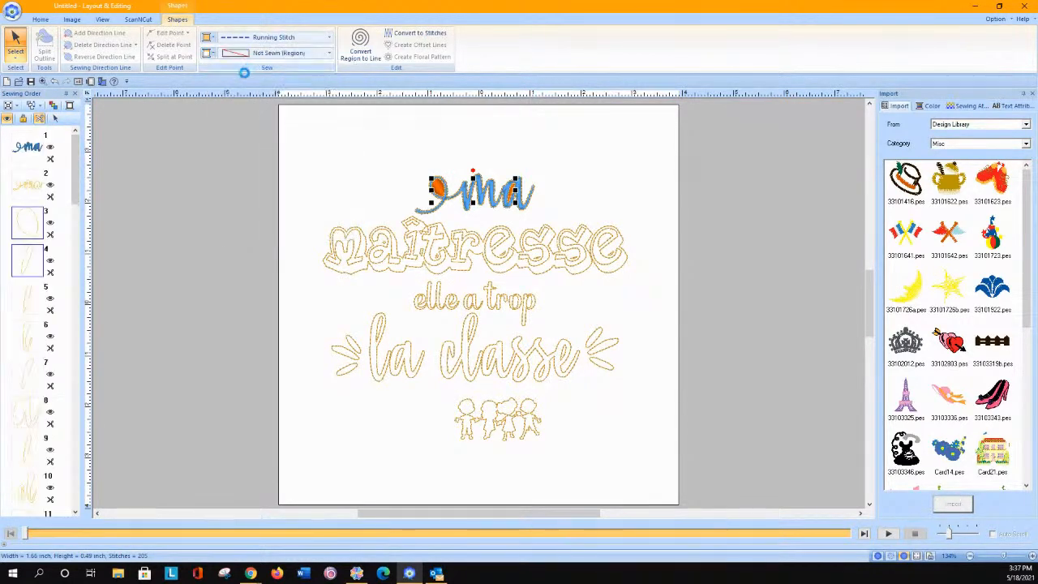
click(370, 180)
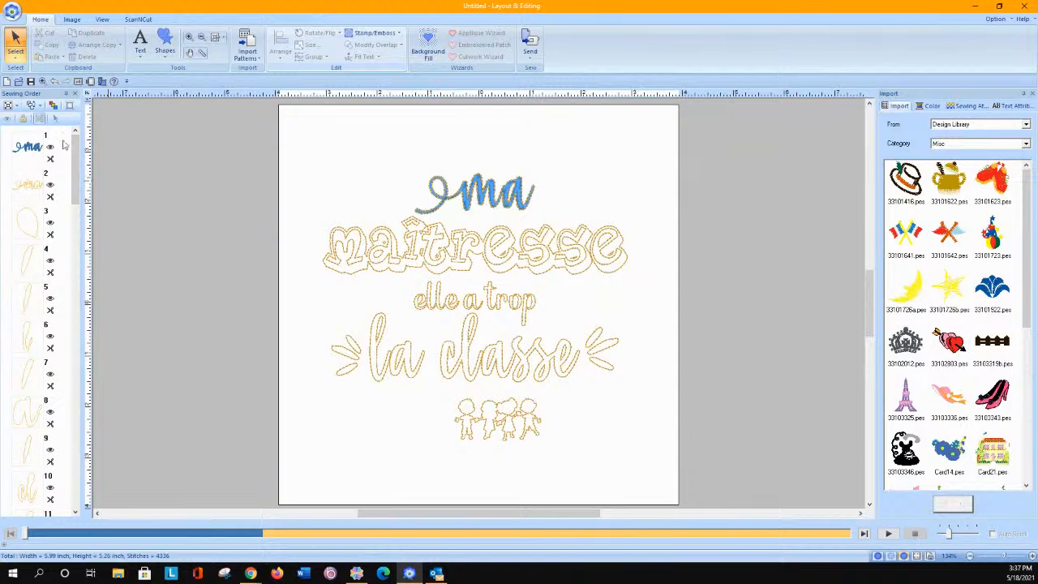
Hide the "ma" word and its hole shapes from the design page.
click(41, 154)
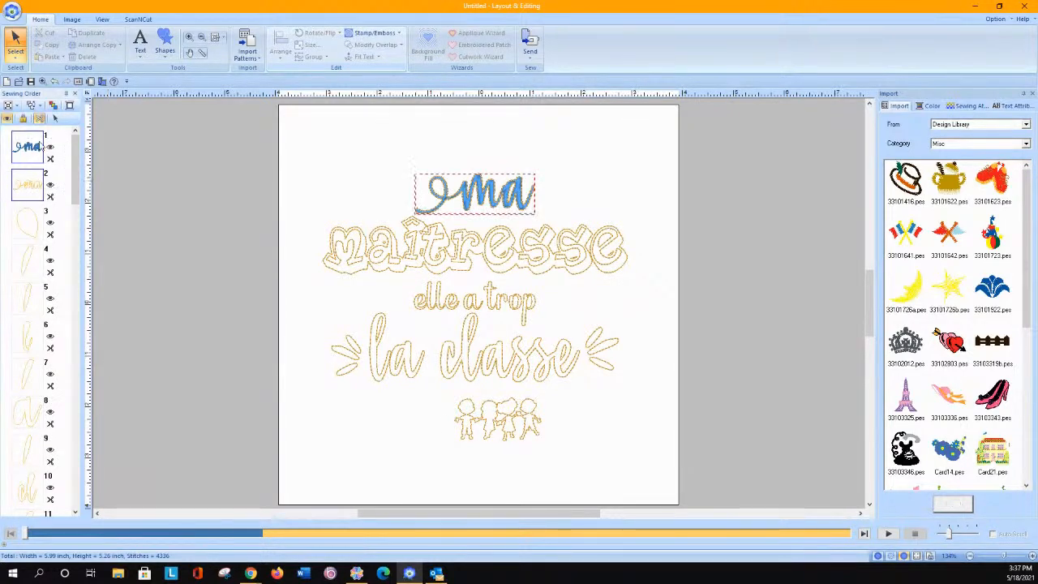
click(7, 119)
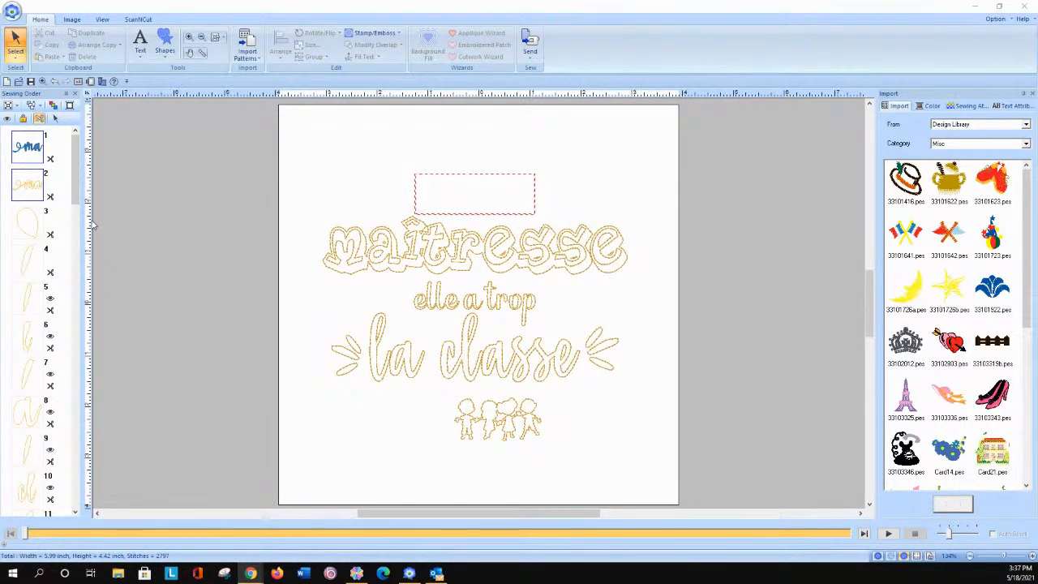
click(366, 185)
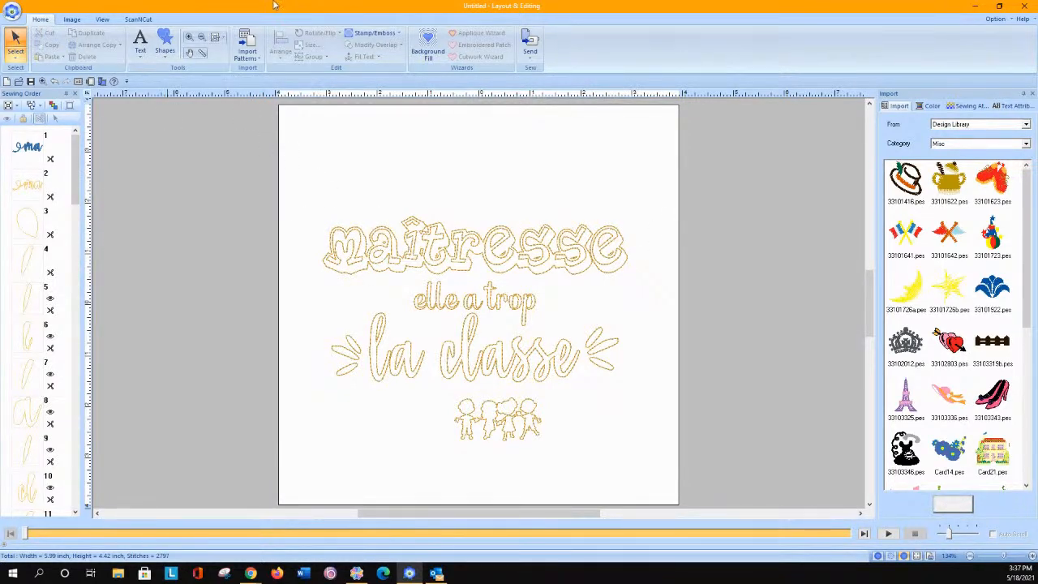
Delete "elle a trop", "la classe" with its accent strokes, and the children figures below the word "maîtresse".
click(188, 37)
drag(297, 182, 646, 280)
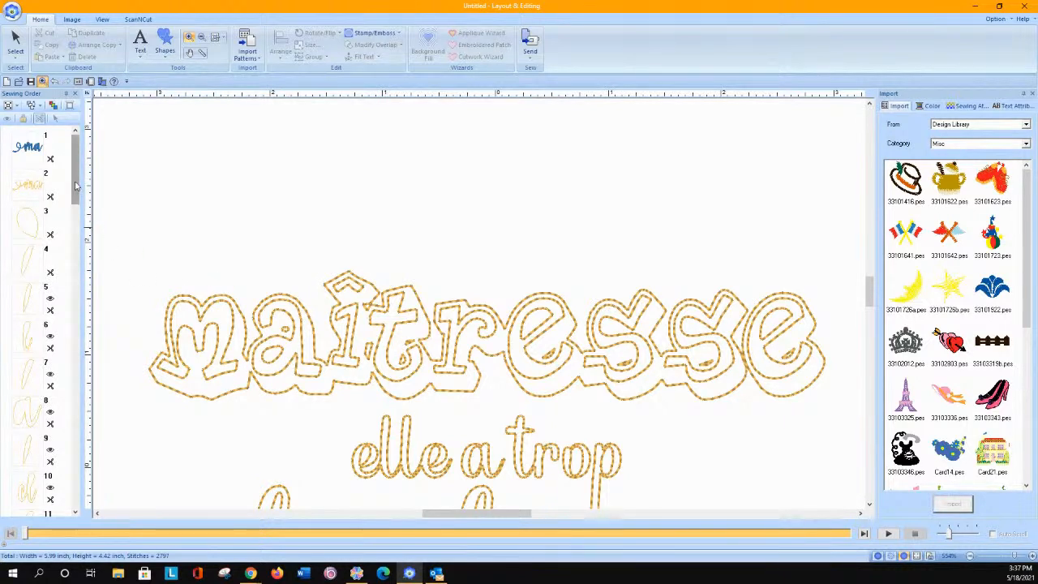
scroll(75, 186, down, 1)
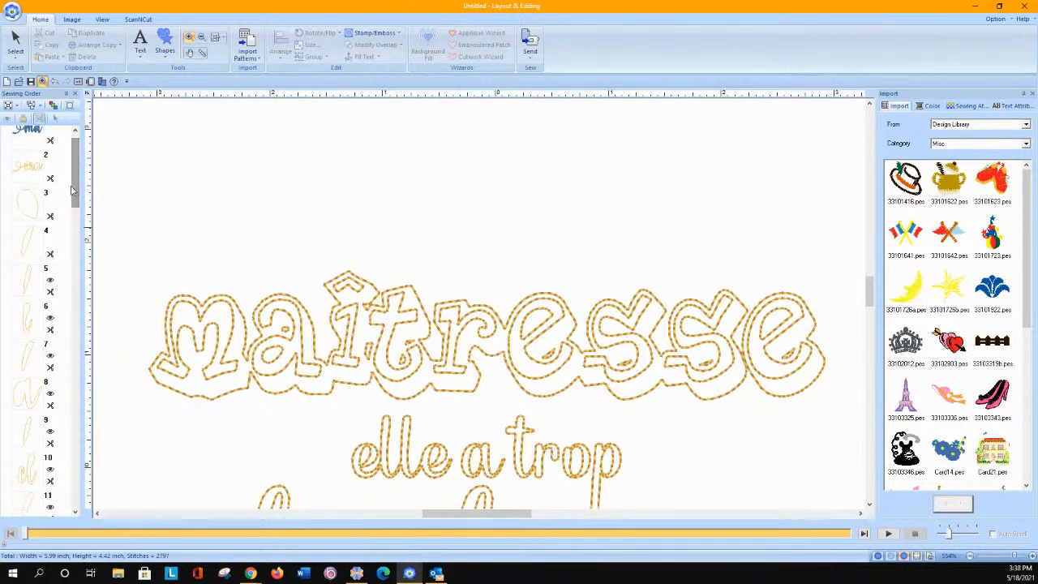
click(58, 195)
drag(77, 184, 85, 297)
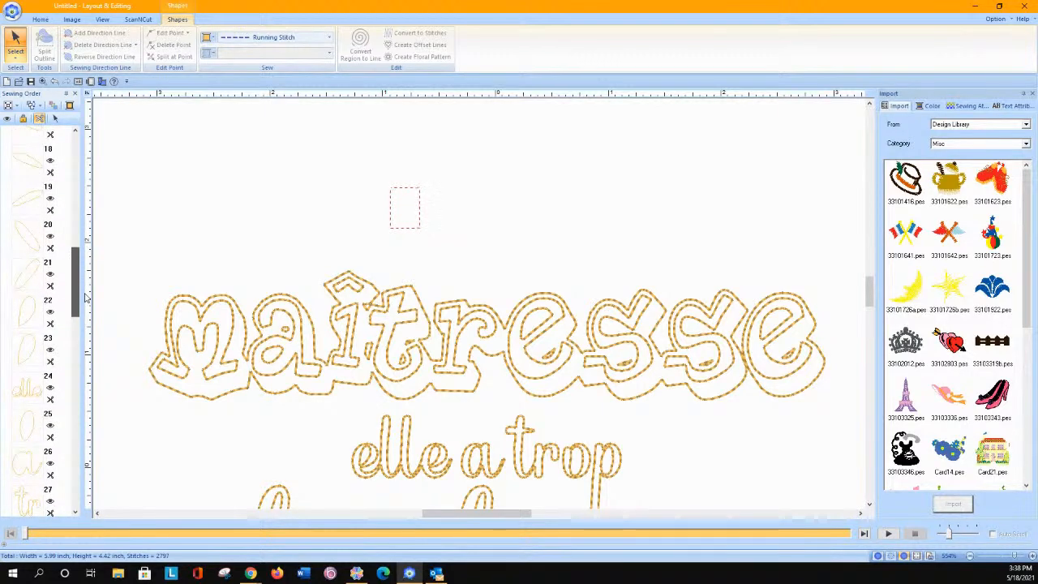
scroll(327, 426, down, 2)
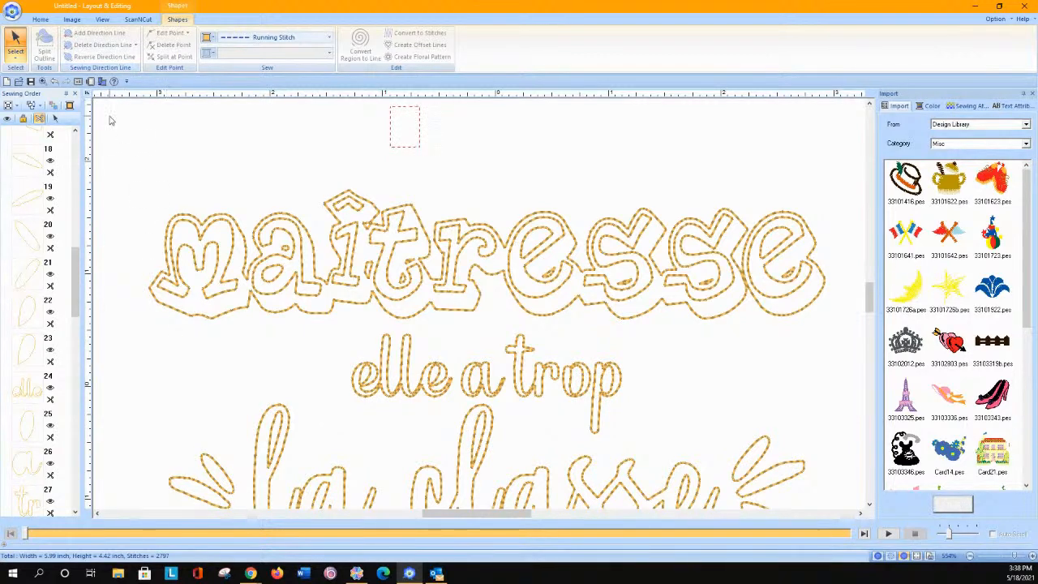
click(39, 19)
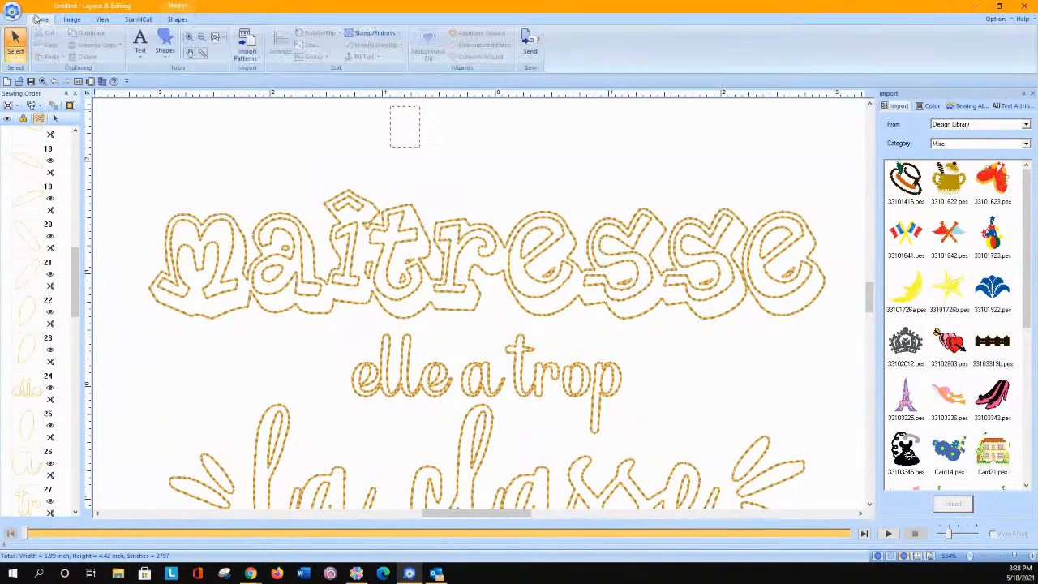
click(215, 39)
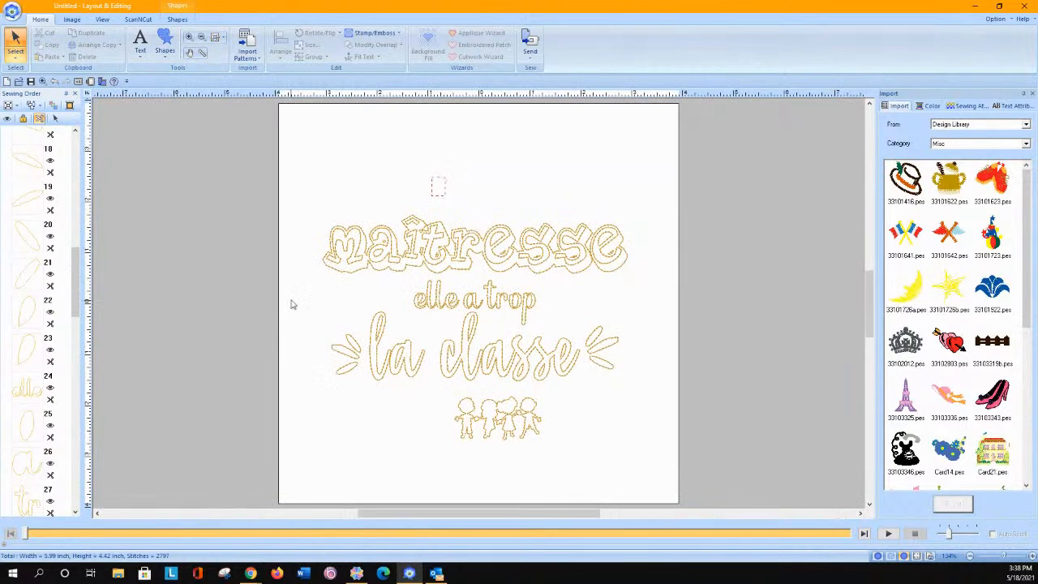
drag(292, 288, 650, 458)
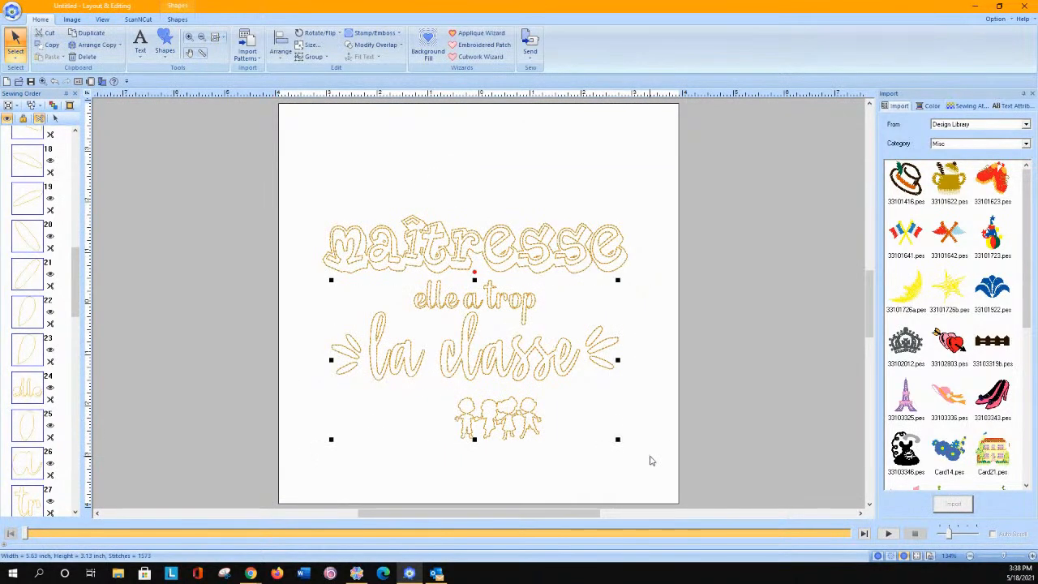
key(Delete)
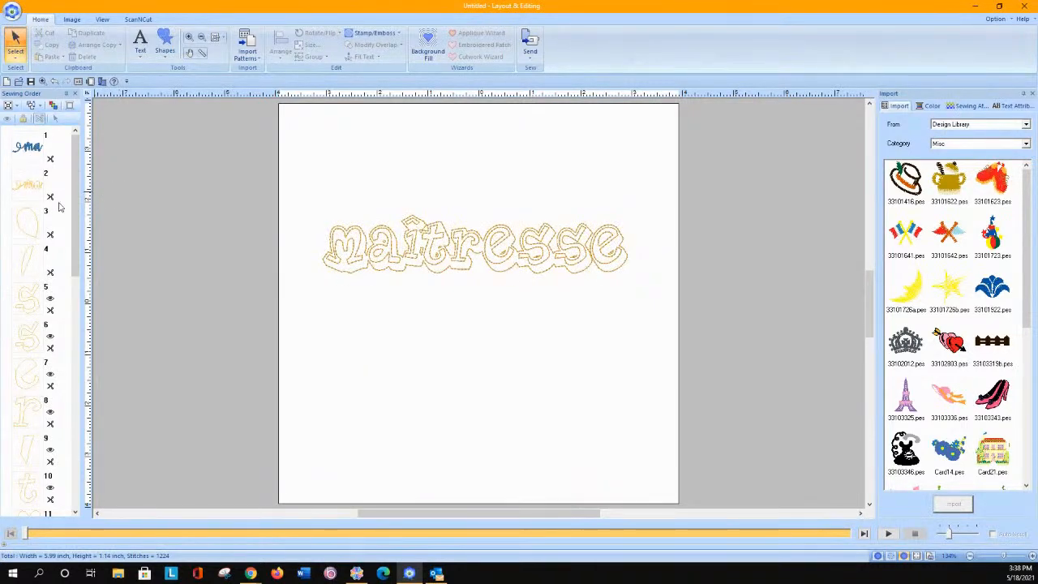
Move the two outer shadow outlines of "maîtresse" up in the sewing order to follow the hidden "ma" lettering.
drag(75, 213, 89, 416)
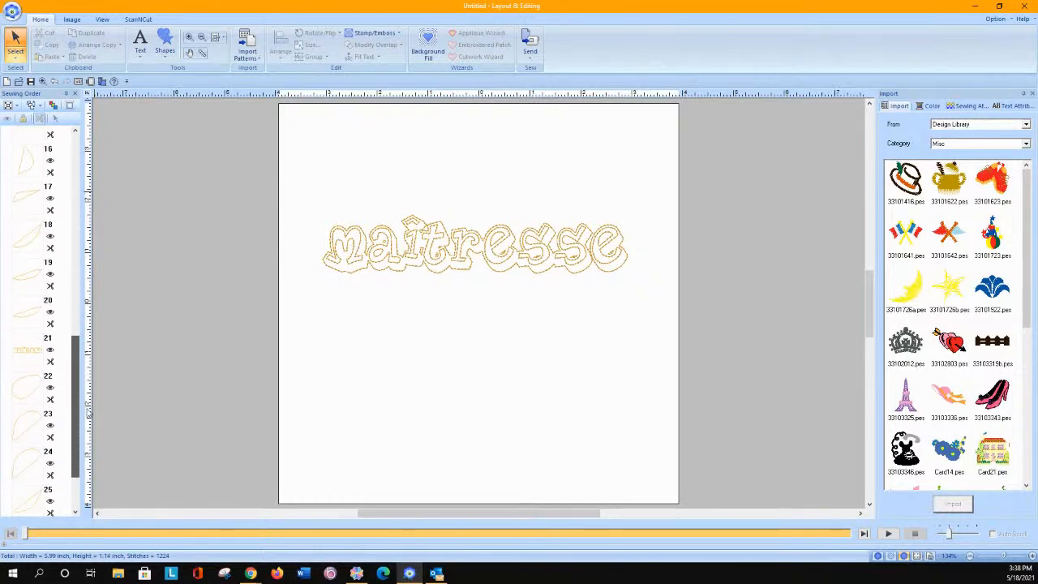
click(26, 359)
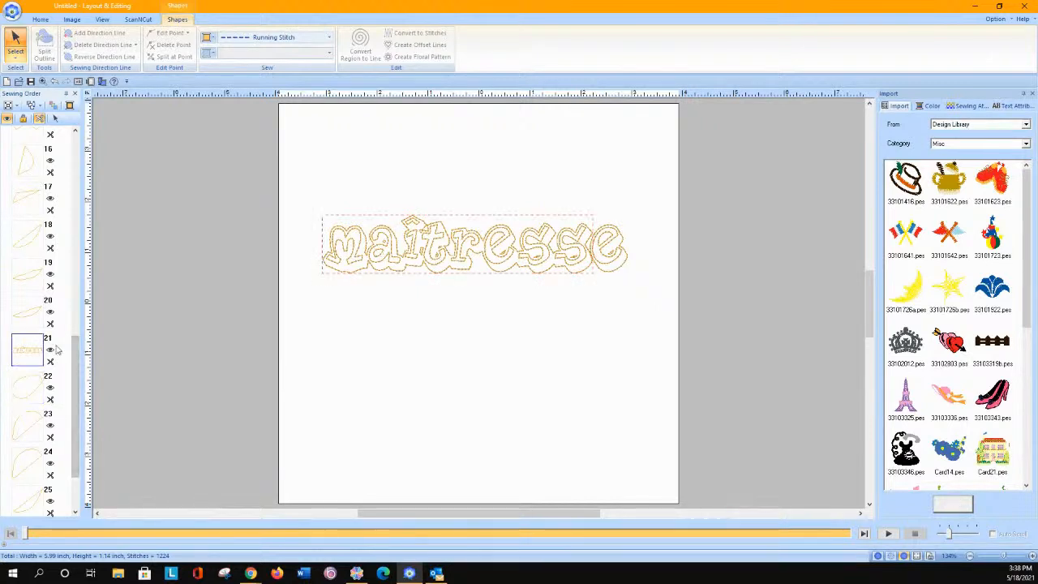
drag(75, 374, 65, 434)
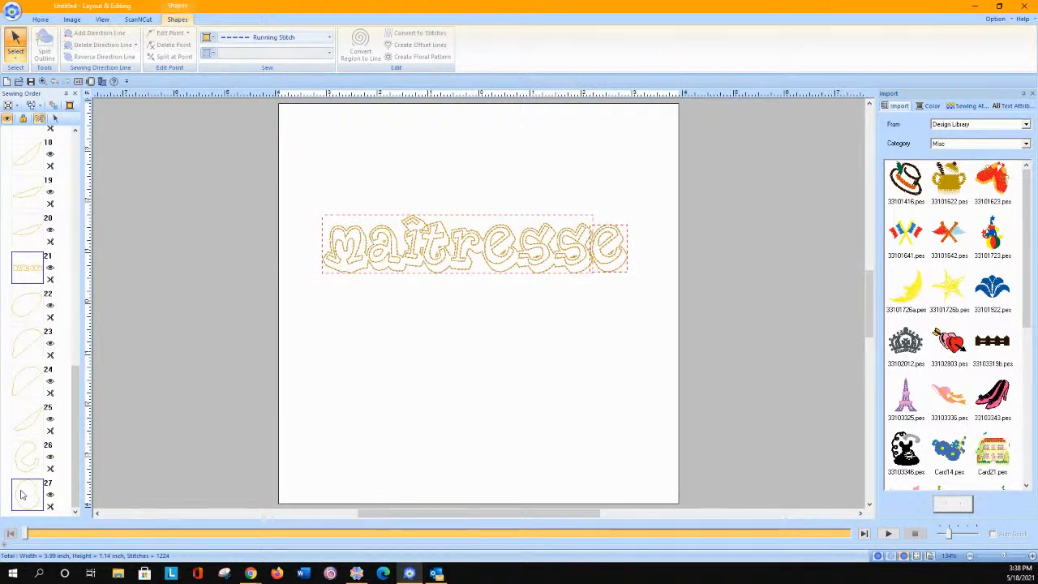
drag(28, 267, 35, 200)
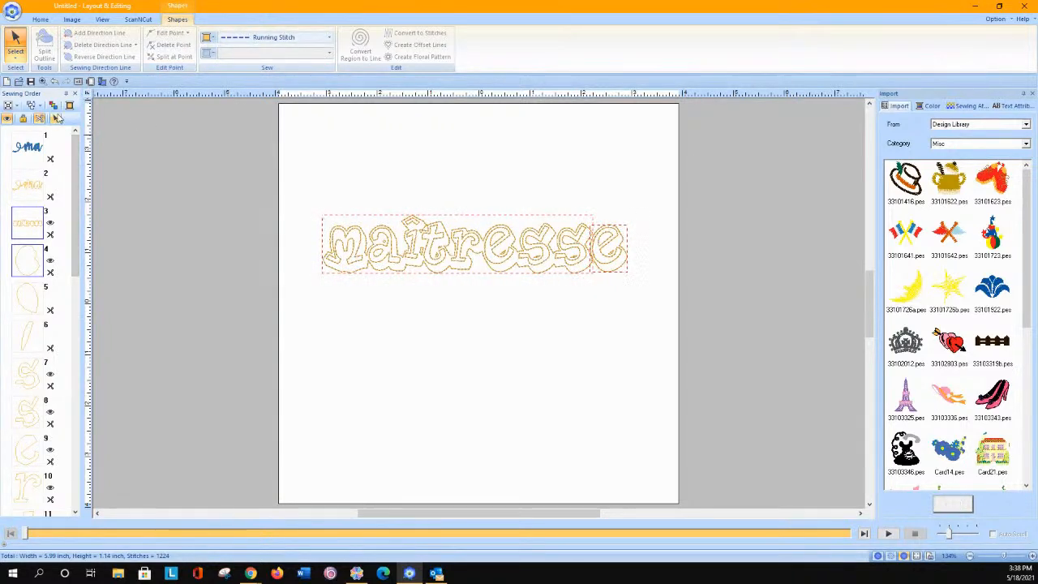
Set the region sew type of the two outer "maîtresse" outlines to Satin Stitch.
click(56, 118)
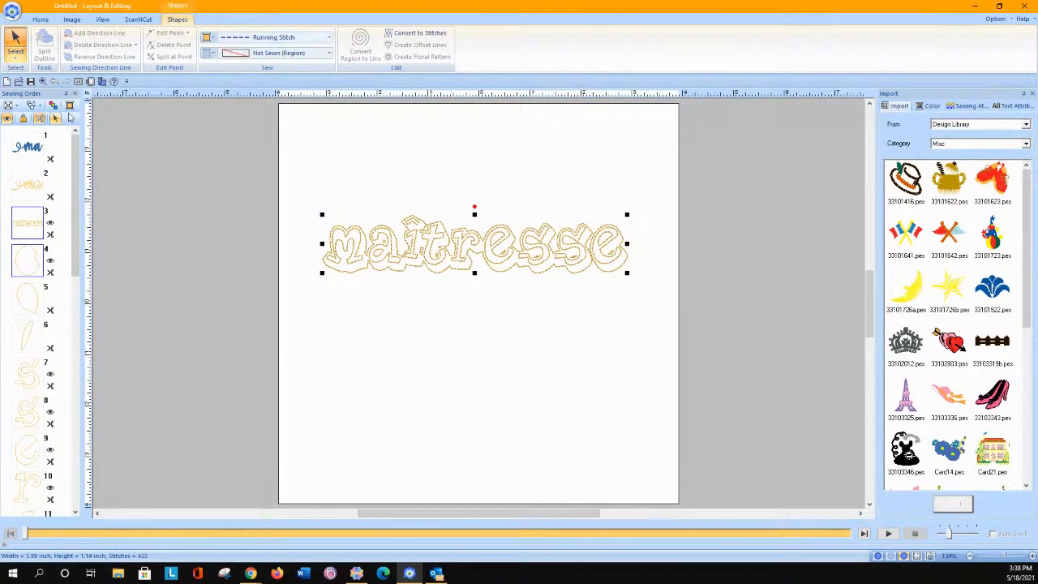
click(262, 54)
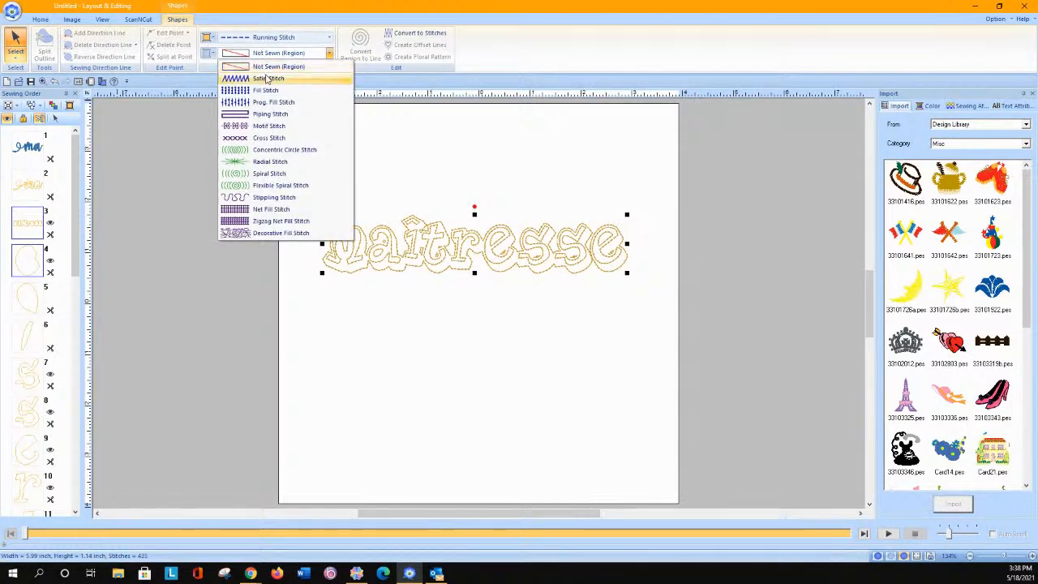
click(268, 79)
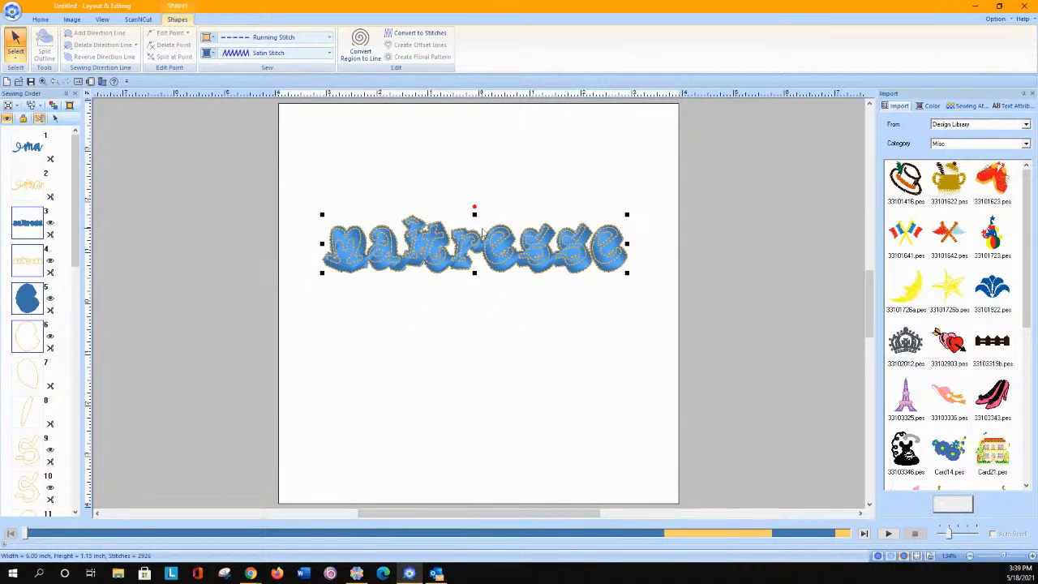
Move the two hidden hole shapes ahead of the blue "maîtresse" shadow in the sewing order.
click(99, 231)
drag(76, 236, 76, 266)
click(29, 288)
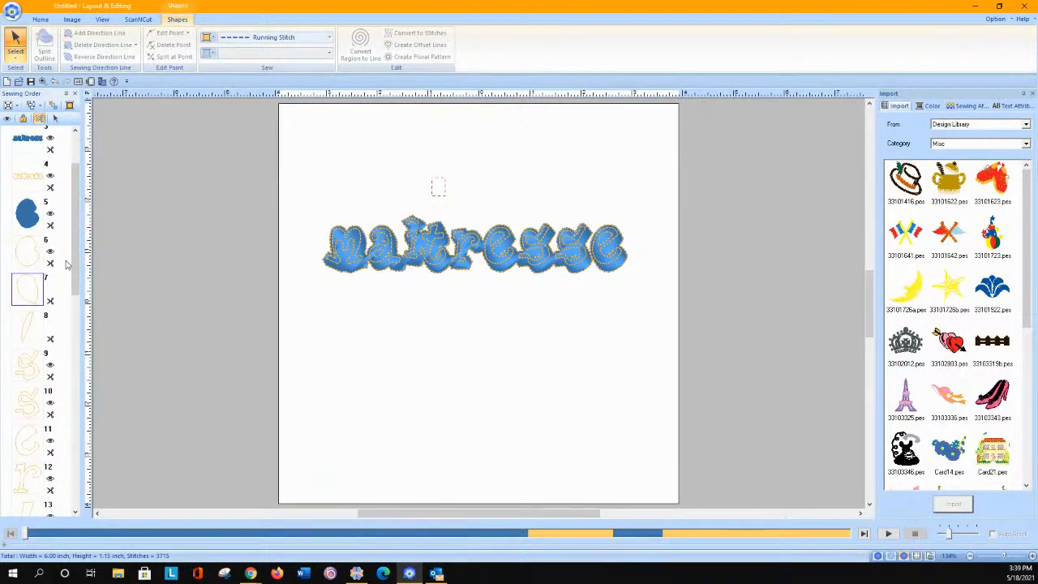
drag(36, 296, 35, 188)
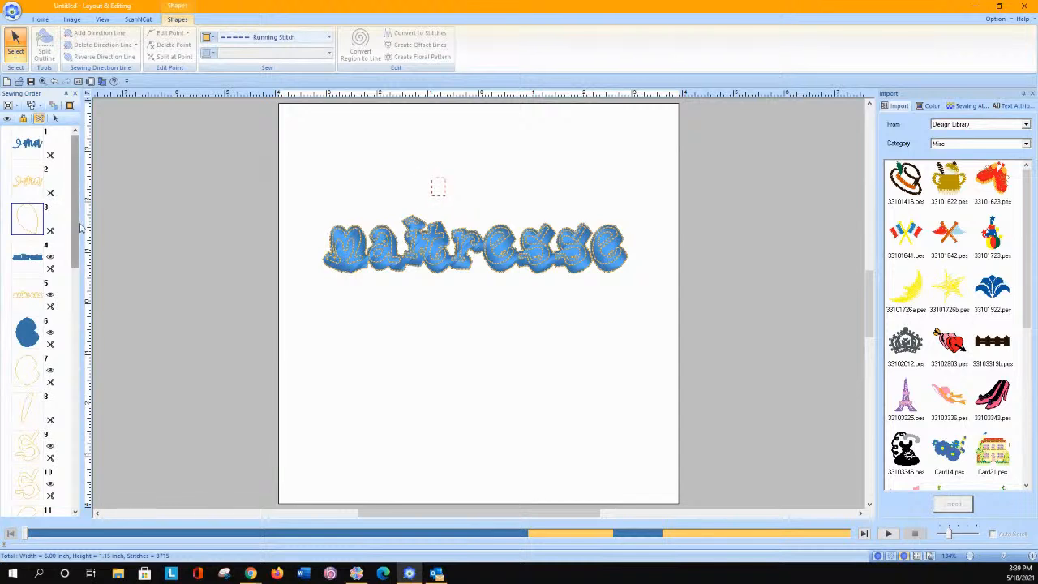
scroll(81, 228, down, 3)
click(29, 315)
drag(29, 321, 29, 168)
click(34, 326)
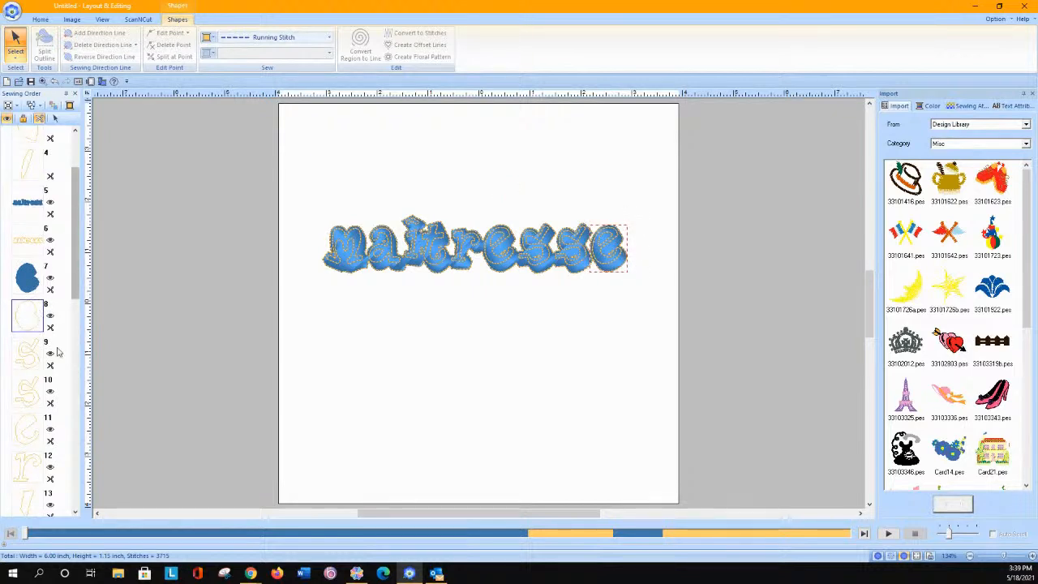
click(27, 353)
drag(80, 268, 42, 497)
shift+click(38, 496)
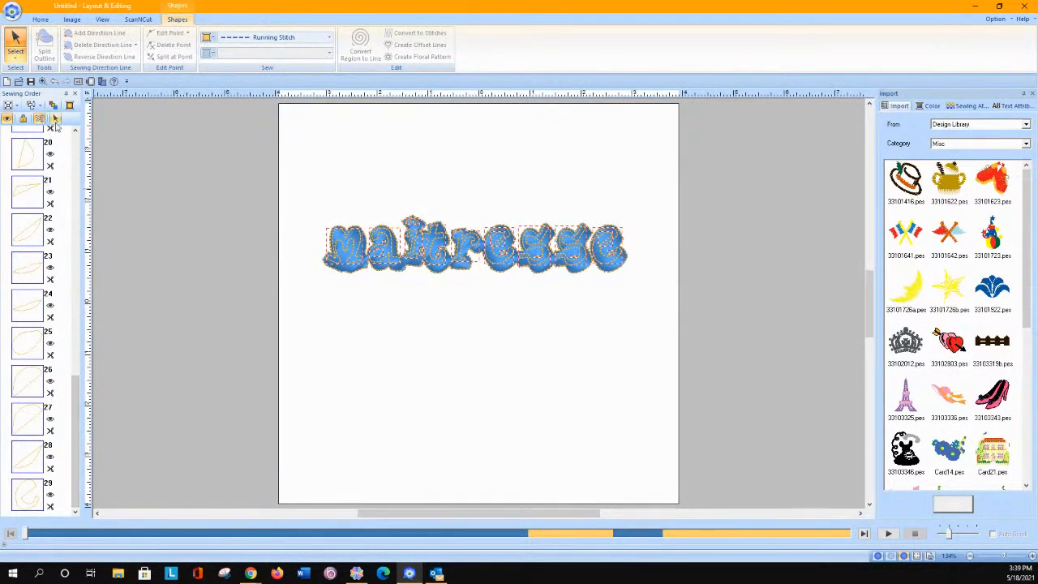
click(108, 299)
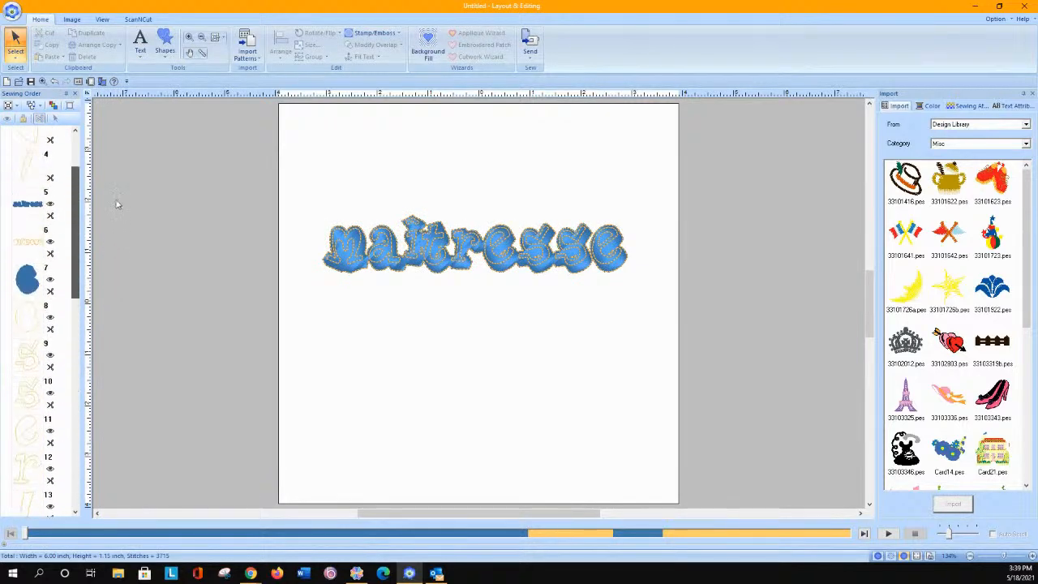
Fill all the inner letter shapes of "maîtresse" with Satin Stitch in dark red.
click(30, 357)
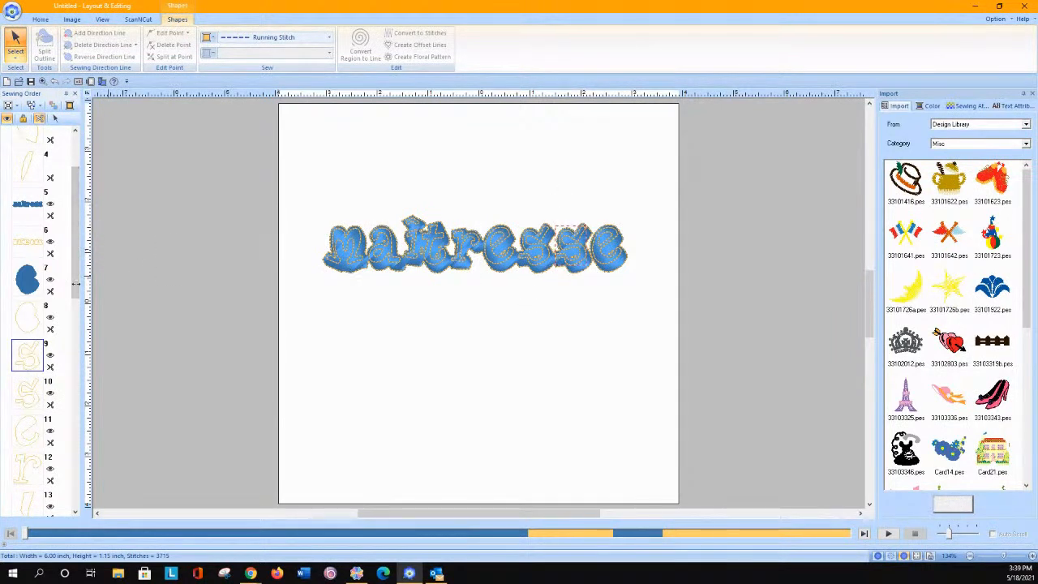
drag(76, 276, 60, 507)
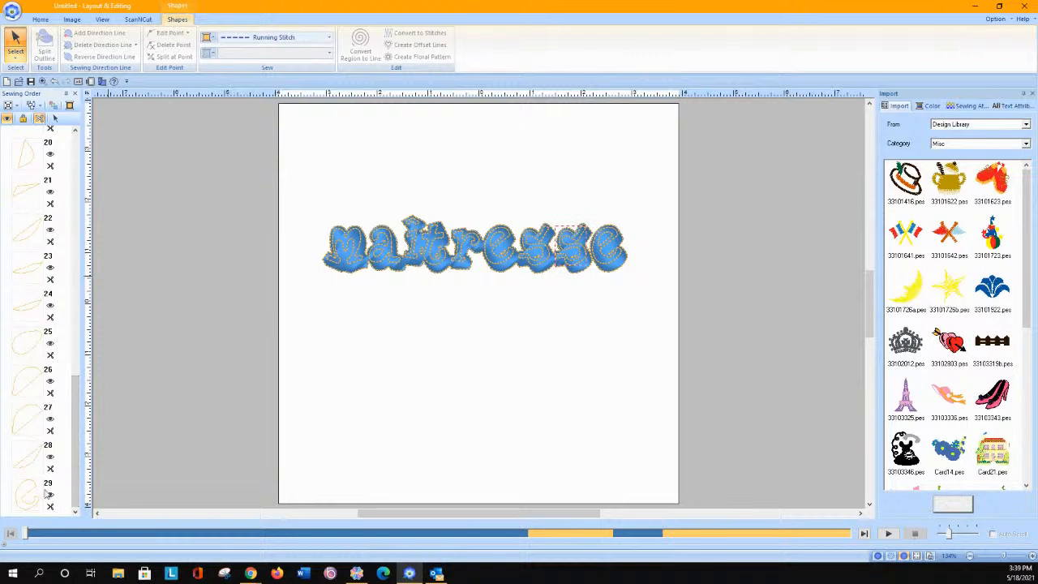
shift+click(32, 498)
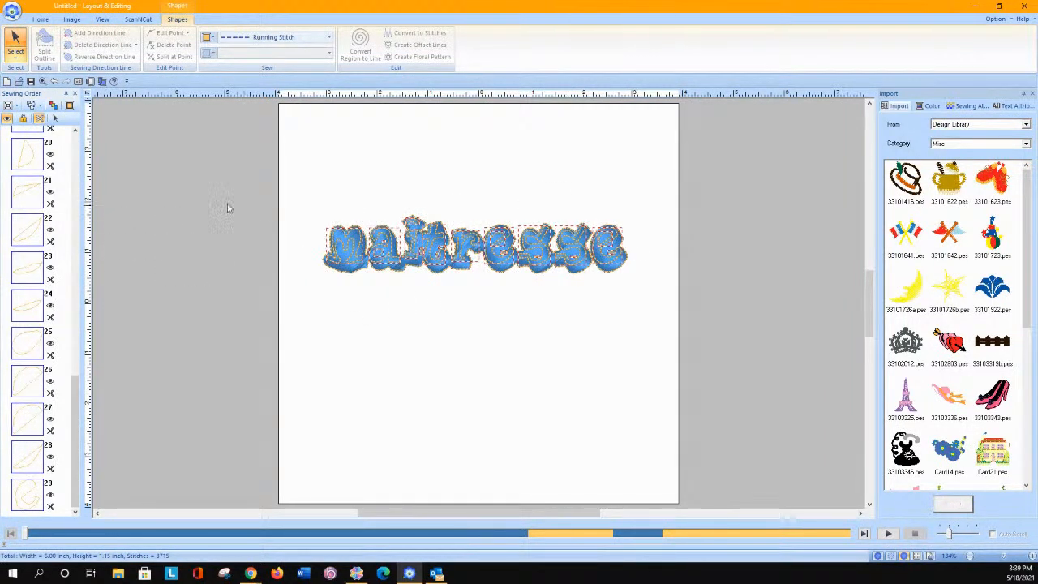
click(56, 119)
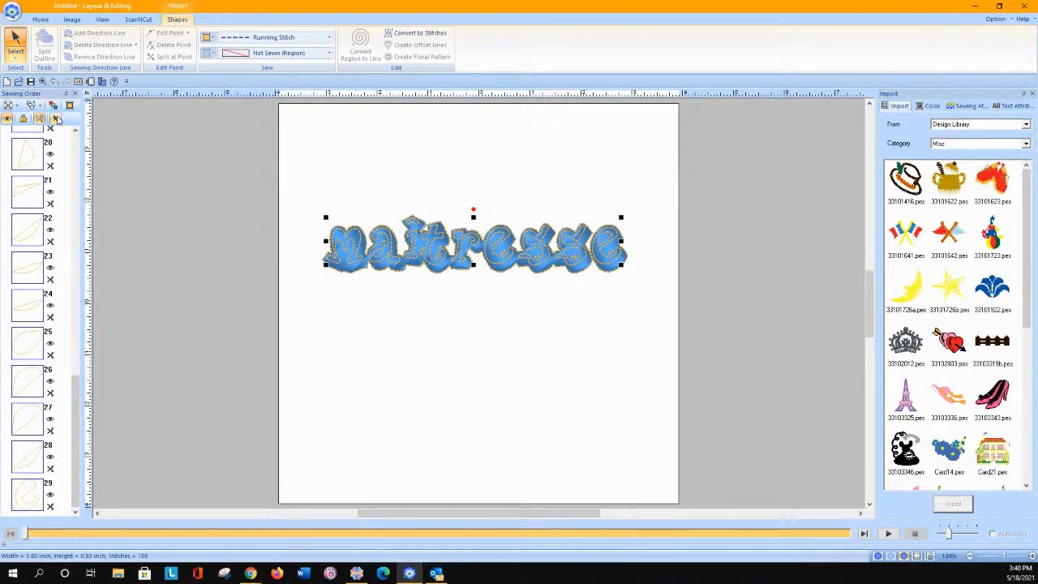
click(254, 56)
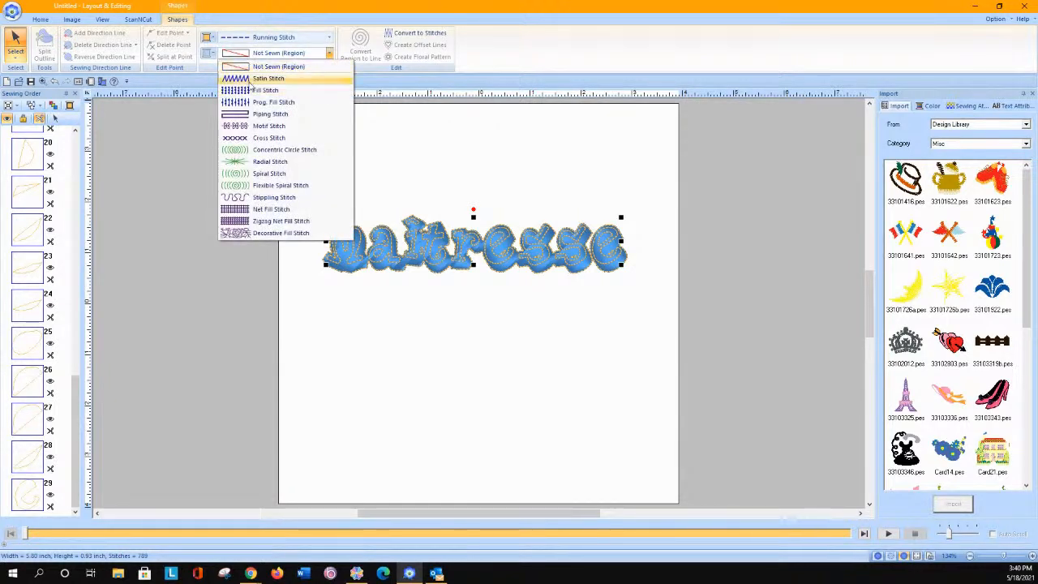
click(250, 79)
click(209, 54)
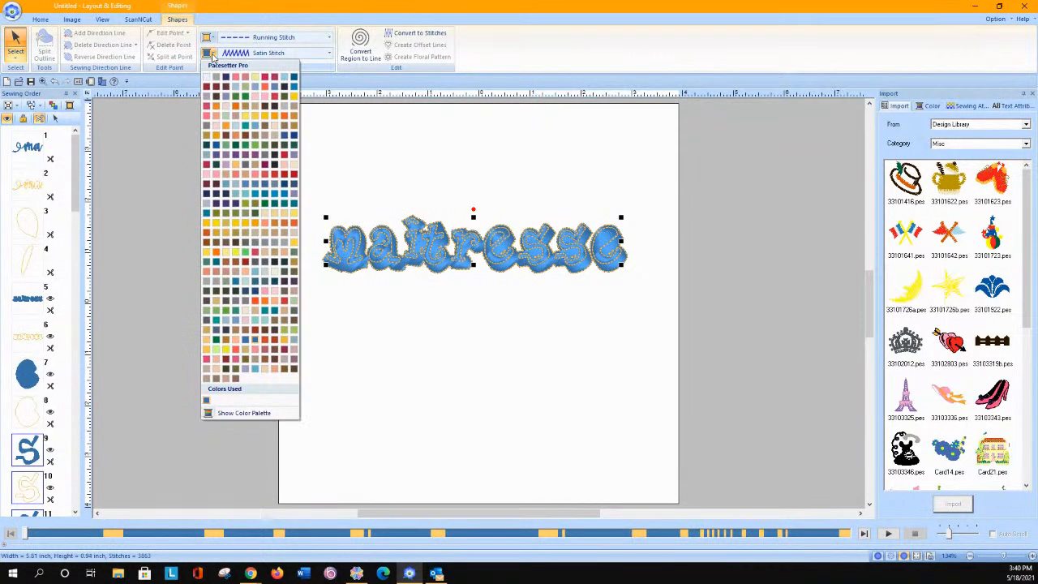
click(207, 87)
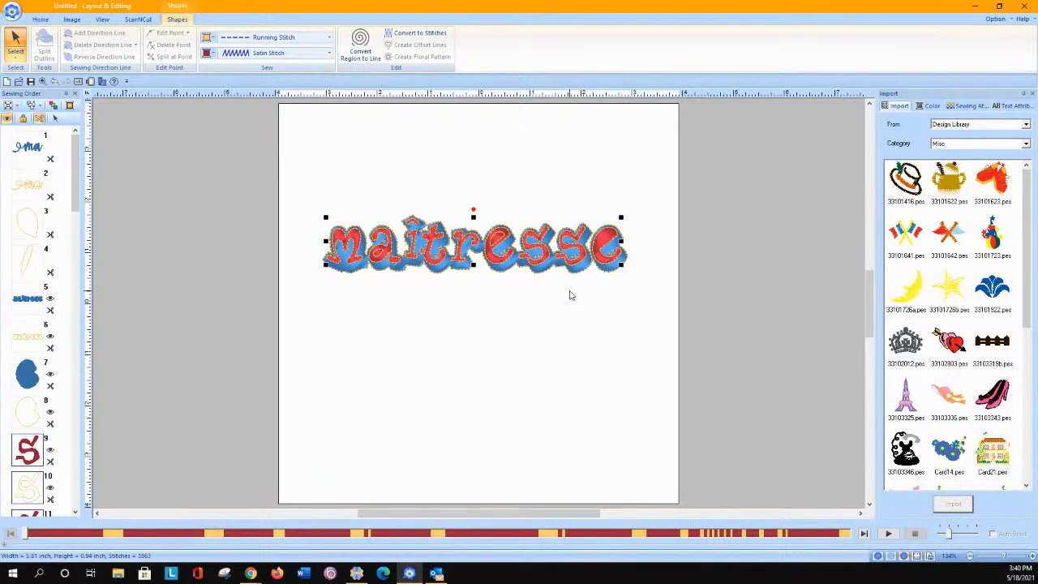
Try to apply Set Hole Sewing to all the visible shapes of the word "maîtresse".
drag(304, 191, 649, 295)
click(356, 46)
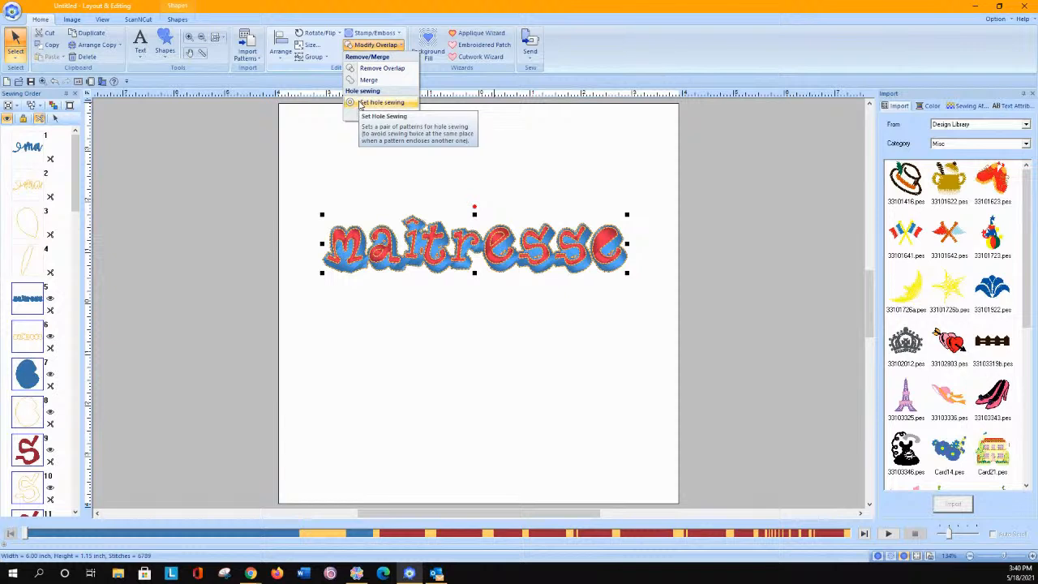
click(361, 105)
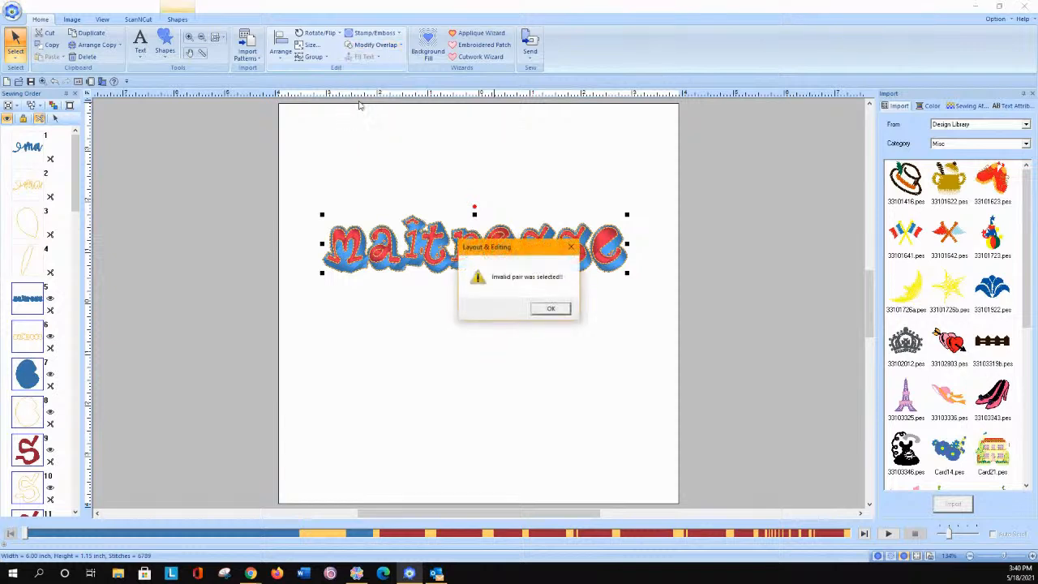
click(549, 310)
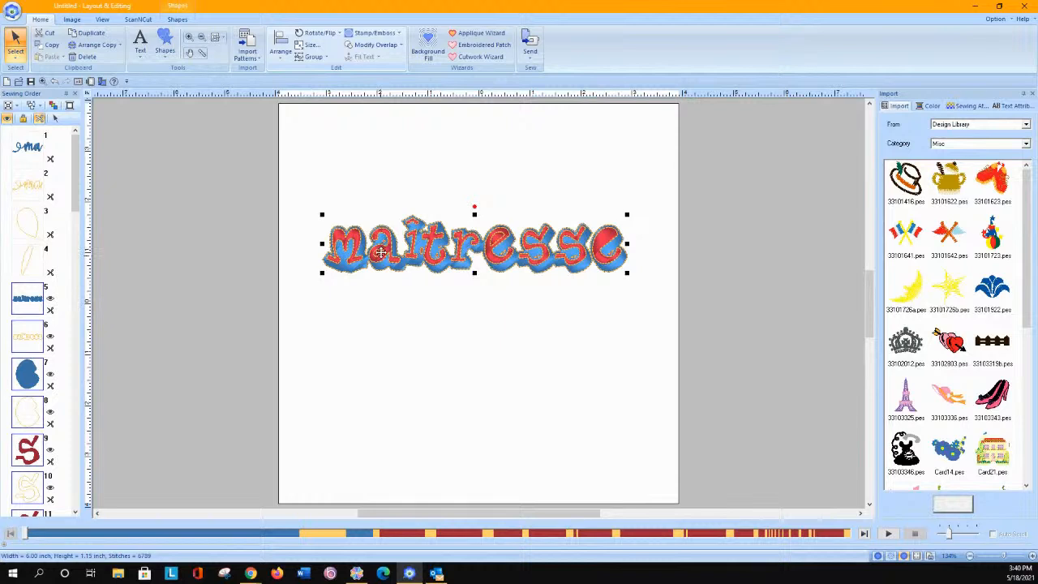
Apply Remove Overlap to all the visible shapes of the word "maîtresse".
click(364, 48)
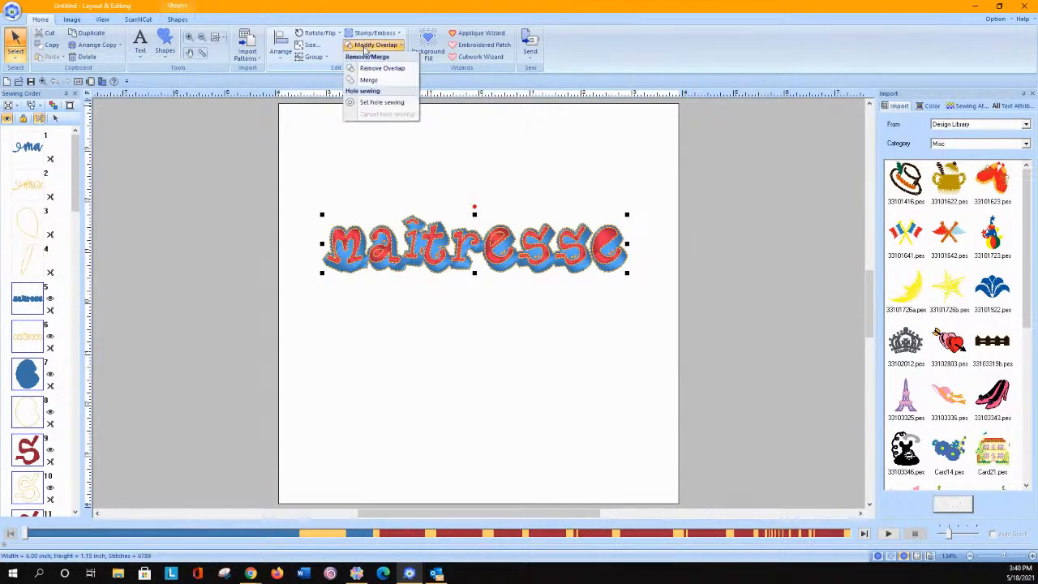
click(365, 70)
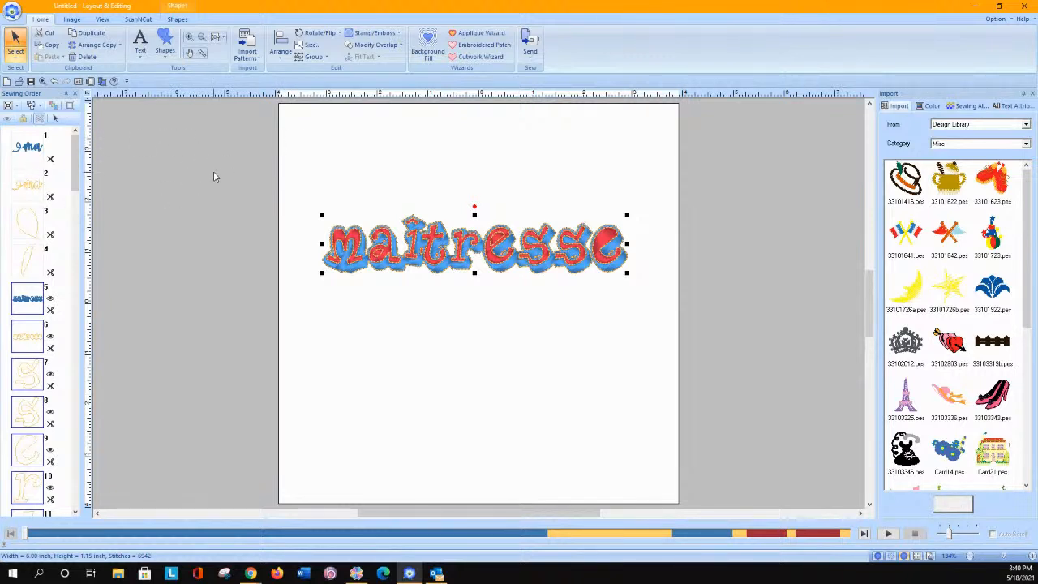
click(95, 213)
Select the dark red regions of the letters "s", "s", "e" and "r" plus the adjoining sliver in the sewing order of "maîtresse".
drag(75, 178, 72, 300)
click(30, 304)
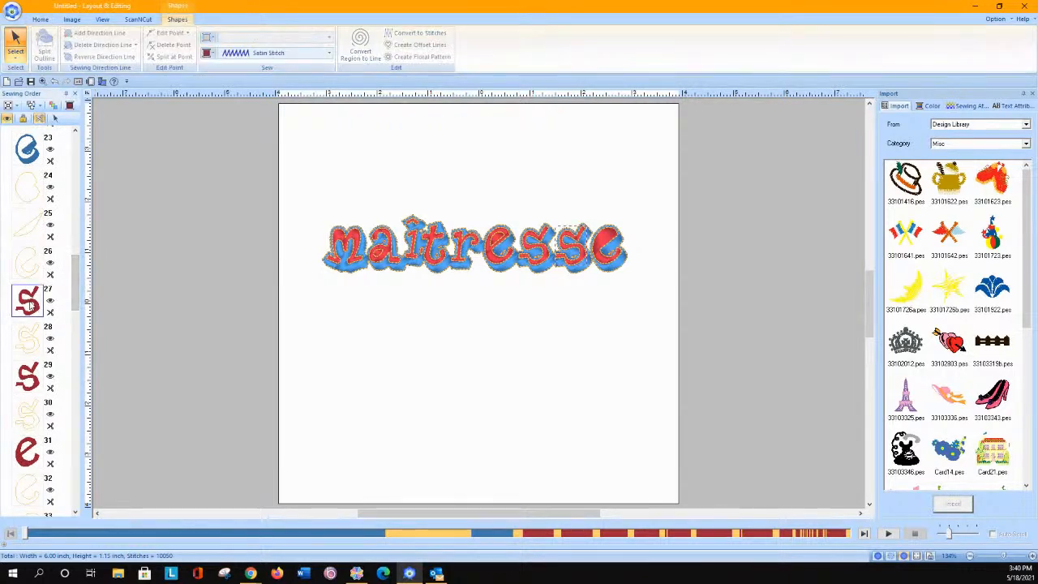
ctrl+click(30, 374)
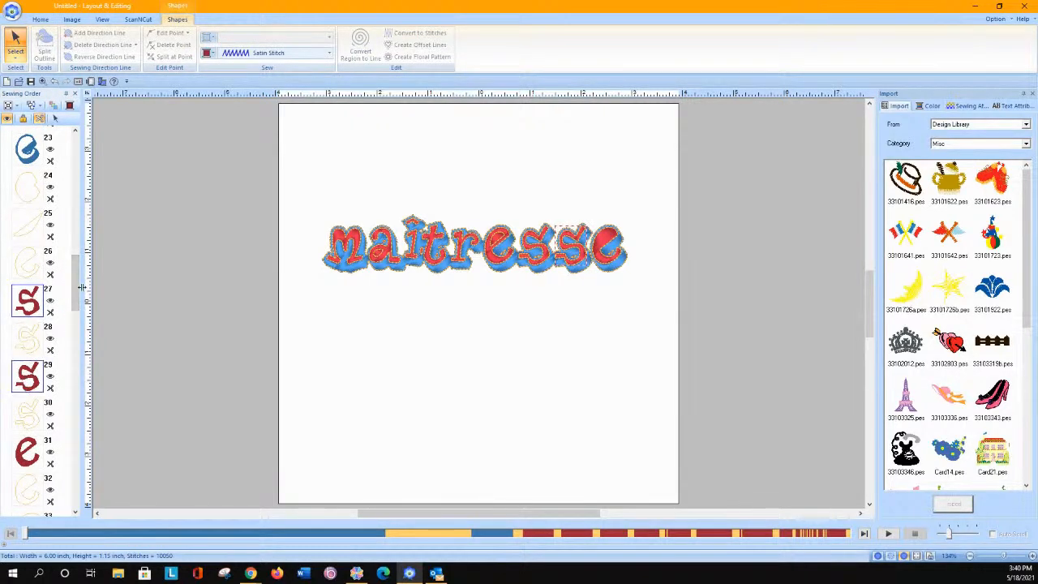
drag(76, 295, 74, 325)
ctrl+click(29, 246)
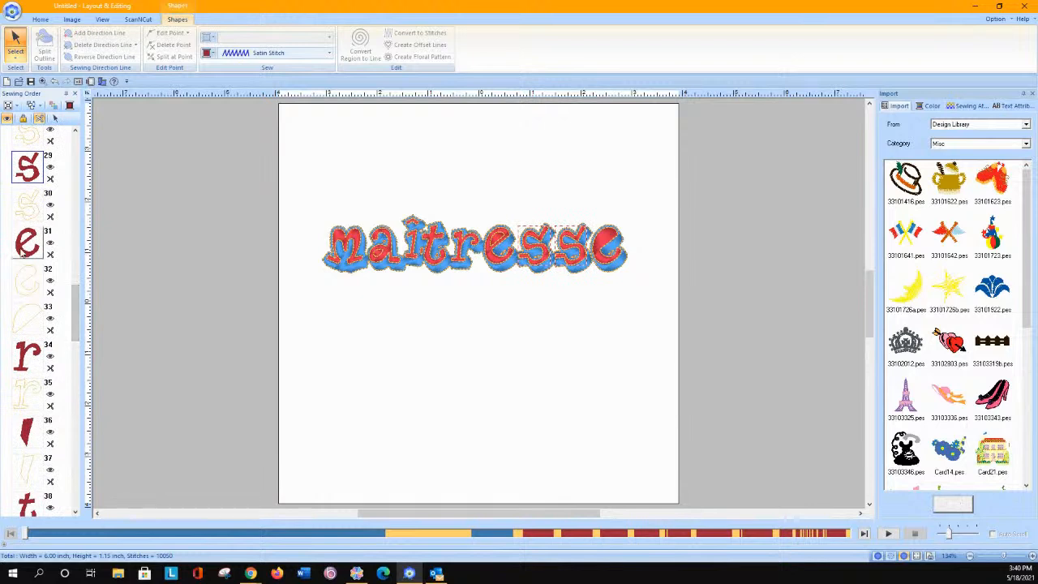
ctrl+click(26, 355)
ctrl+click(26, 430)
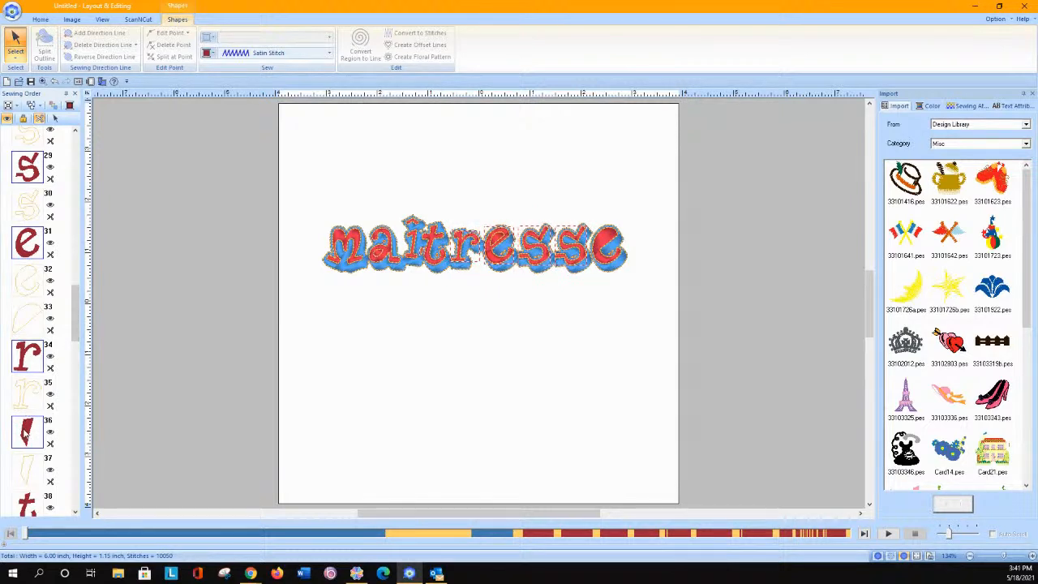
Switch to CanvasWorkspace, examine the word "maîtresse" in the original design up close, and return to Layout & Editing.
click(357, 573)
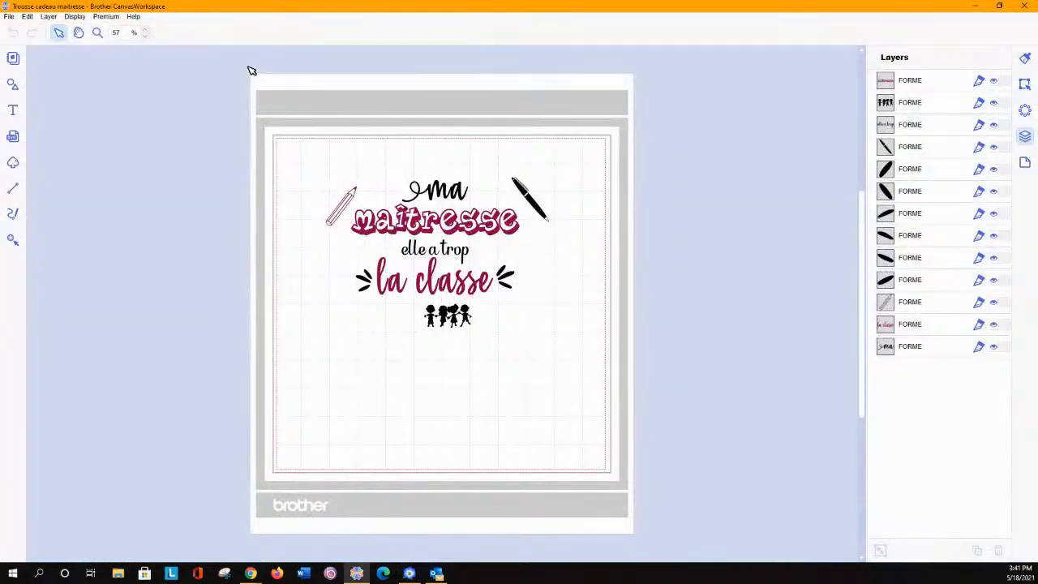
click(97, 33)
drag(319, 174, 542, 251)
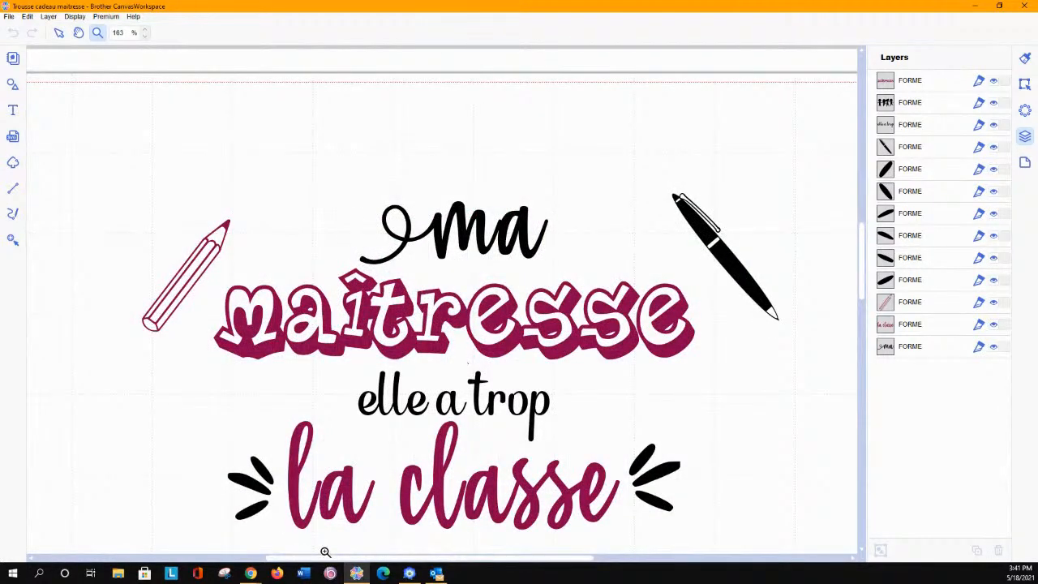
click(410, 578)
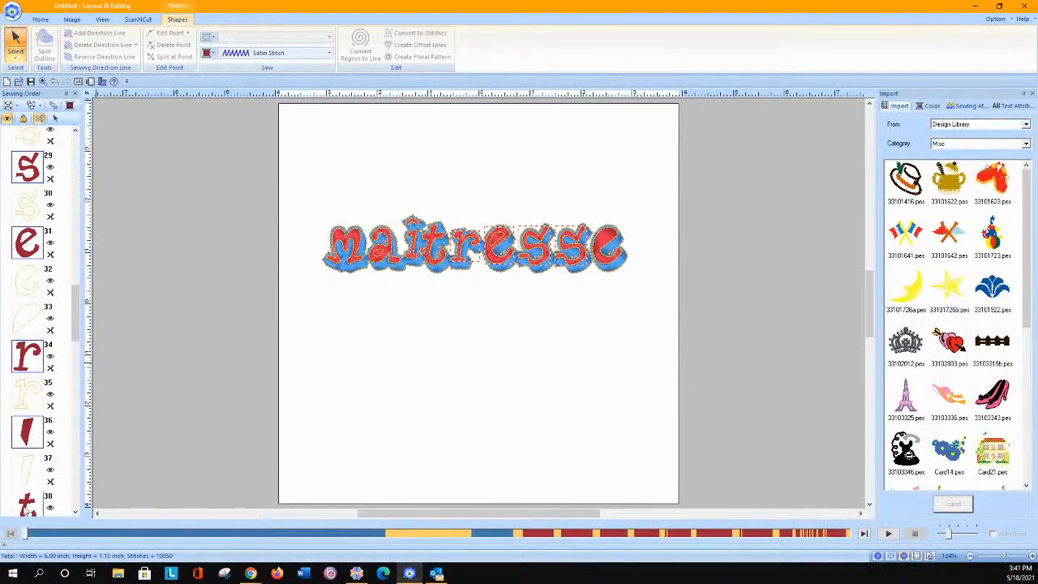
Add all the remaining dark red regions of "maîtresse" to the selection and set their region sewing to Not Sewn.
drag(73, 332, 74, 372)
ctrl+click(34, 362)
ctrl+click(29, 435)
drag(72, 369, 70, 406)
ctrl+click(26, 280)
ctrl+click(29, 394)
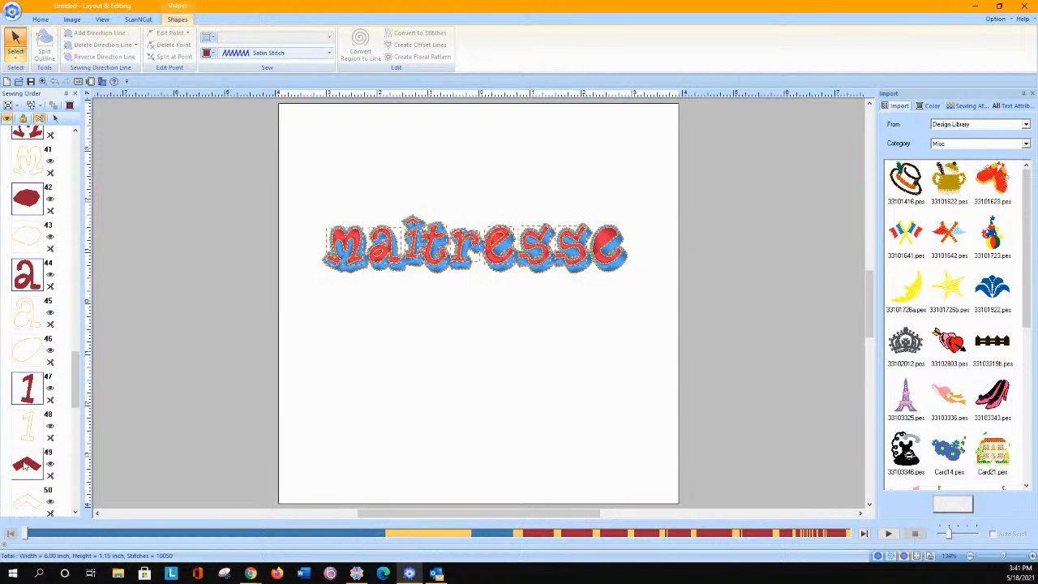
drag(73, 376, 72, 407)
ctrl+click(27, 332)
ctrl+click(23, 397)
ctrl+click(24, 474)
scroll(58, 436, down, 5)
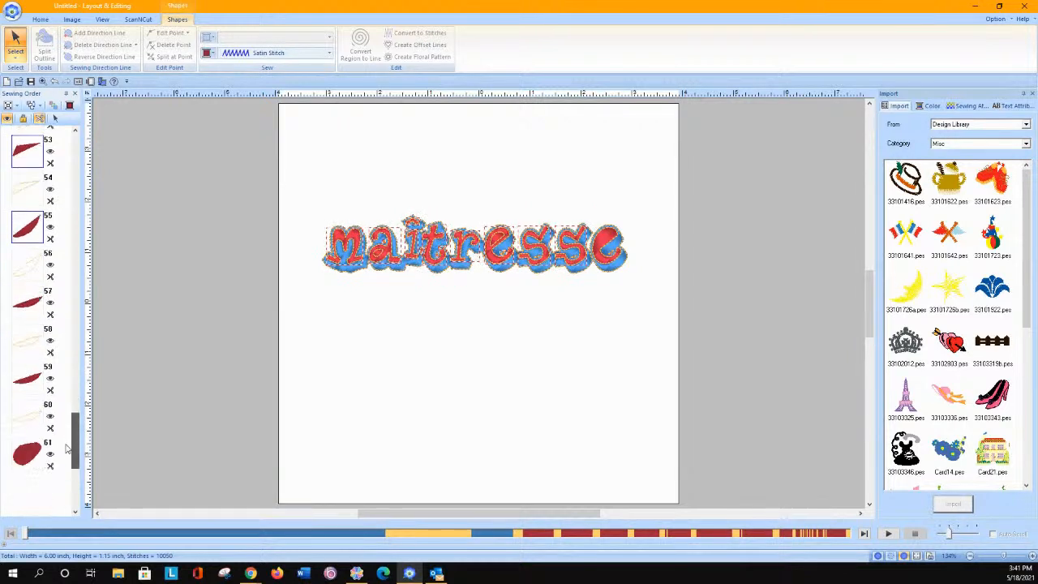
ctrl+click(27, 295)
ctrl+click(27, 373)
ctrl+click(29, 444)
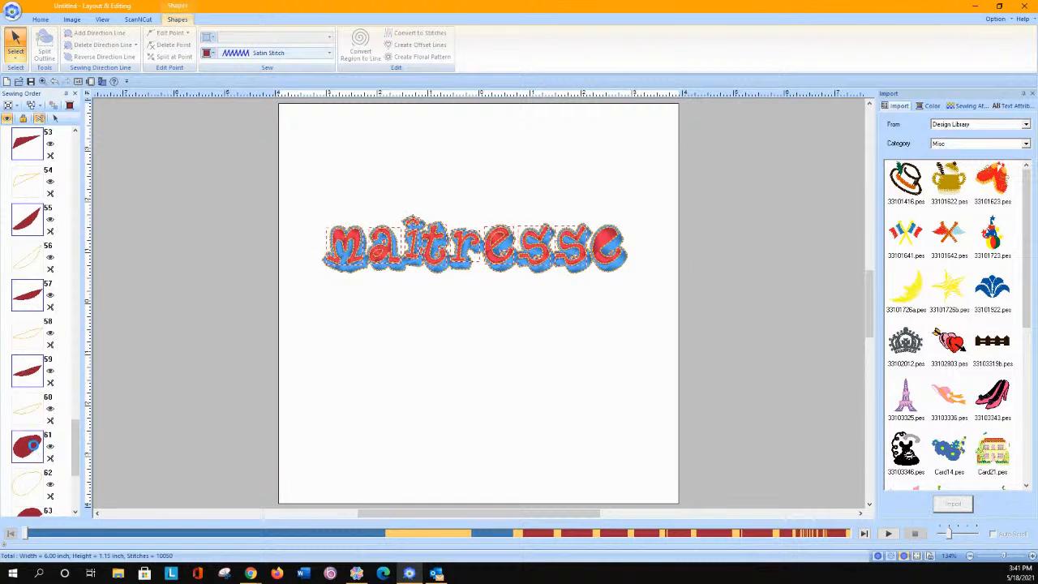
drag(76, 440, 71, 479)
ctrl+click(27, 380)
ctrl+click(24, 457)
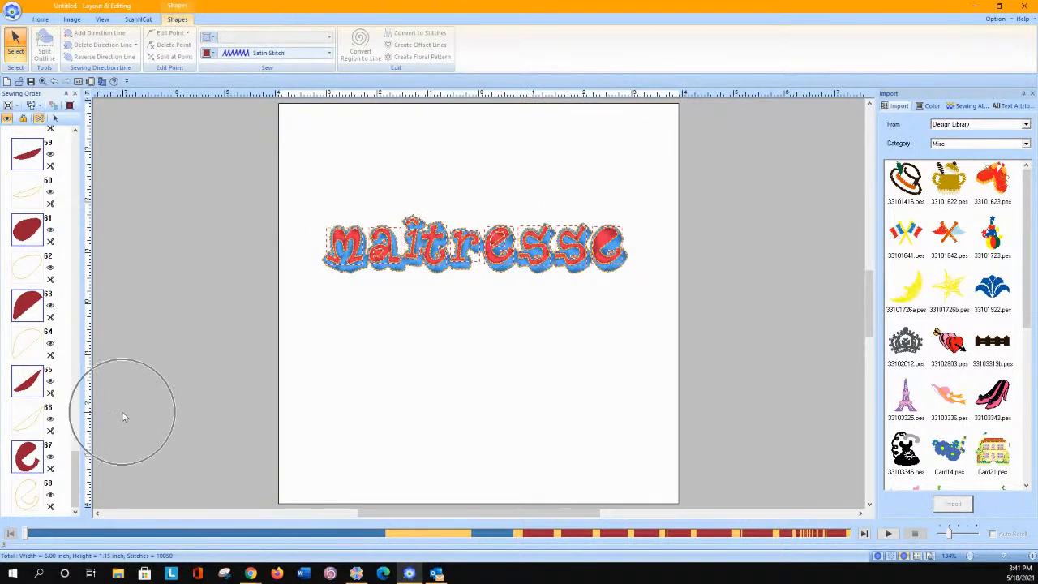
click(241, 55)
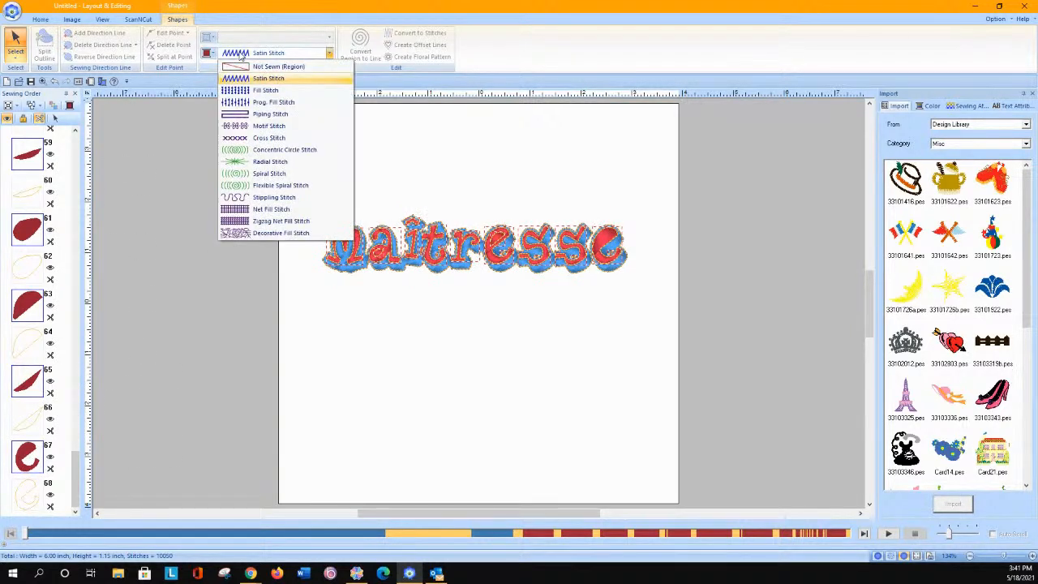
click(236, 67)
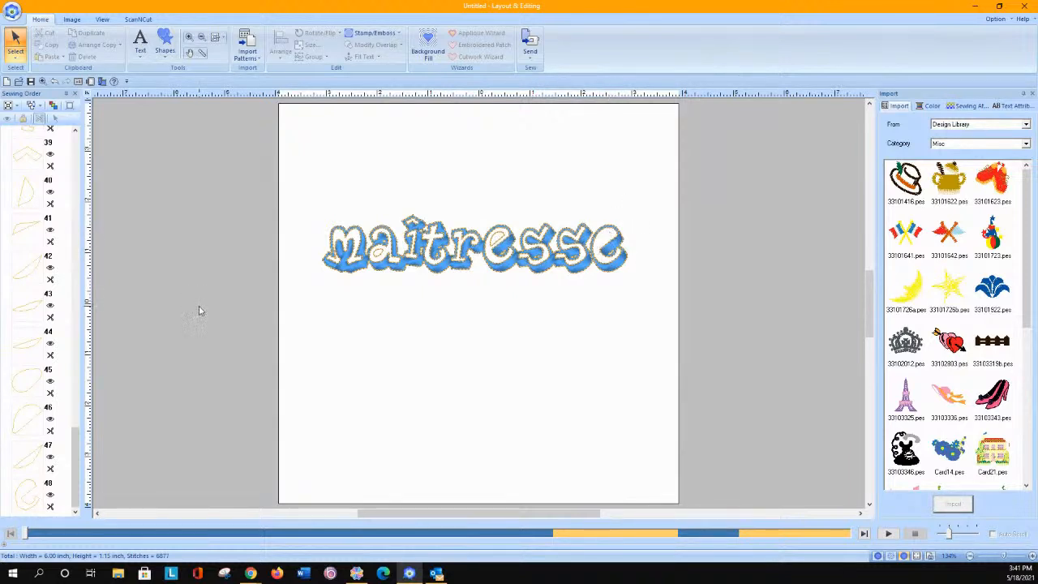
Find the outline of the hole in the first "e" of "maîtresse", duplicate it and place the copy inside the final "e".
click(29, 421)
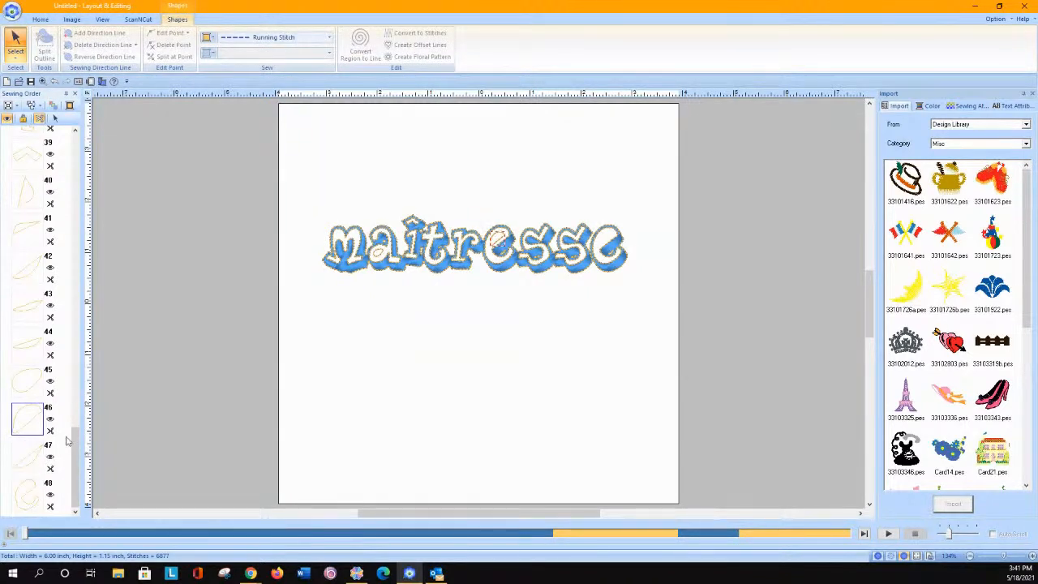
drag(76, 460, 76, 457)
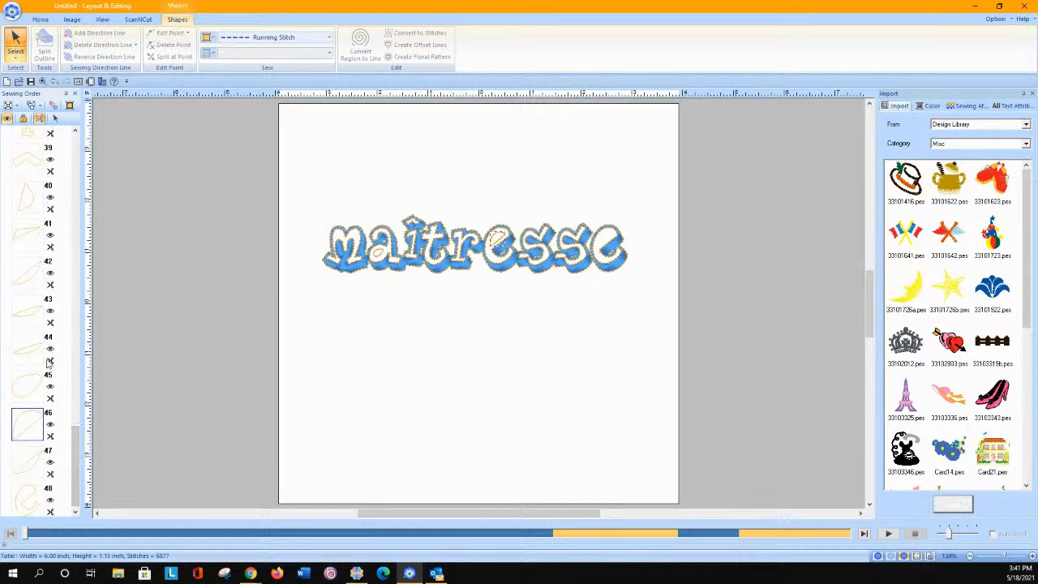
drag(73, 455, 99, 338)
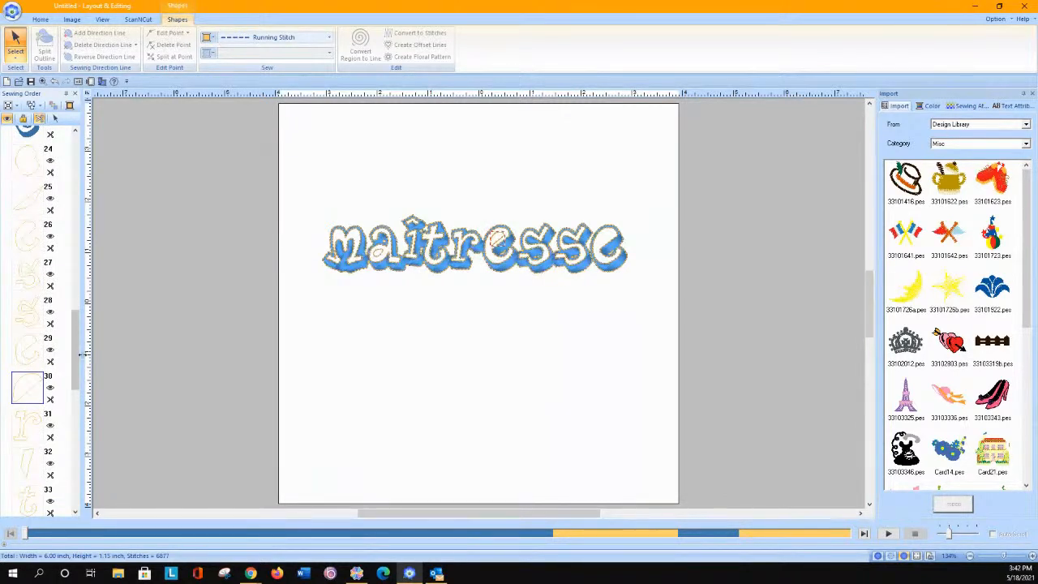
click(28, 344)
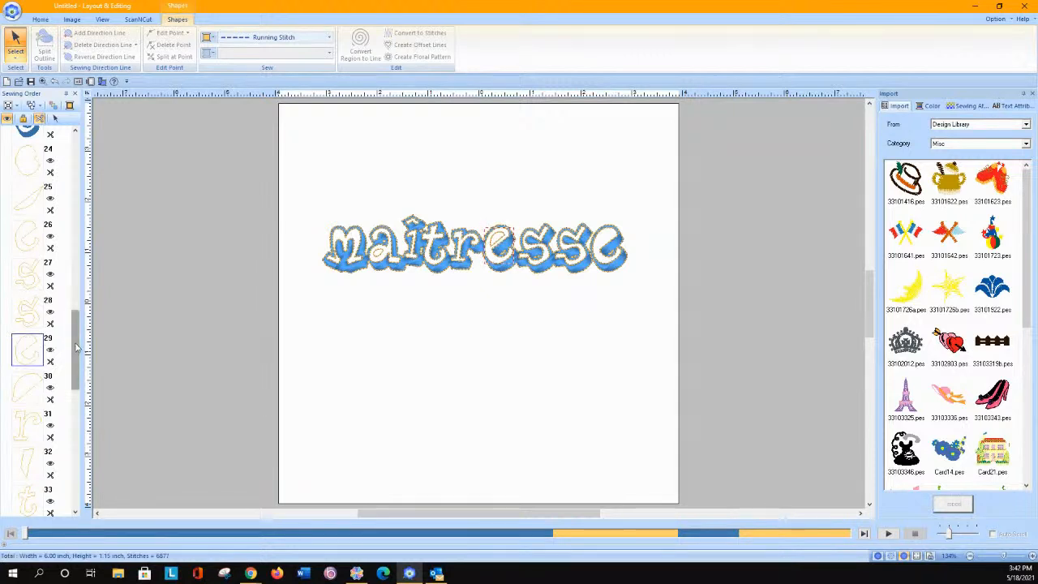
click(36, 237)
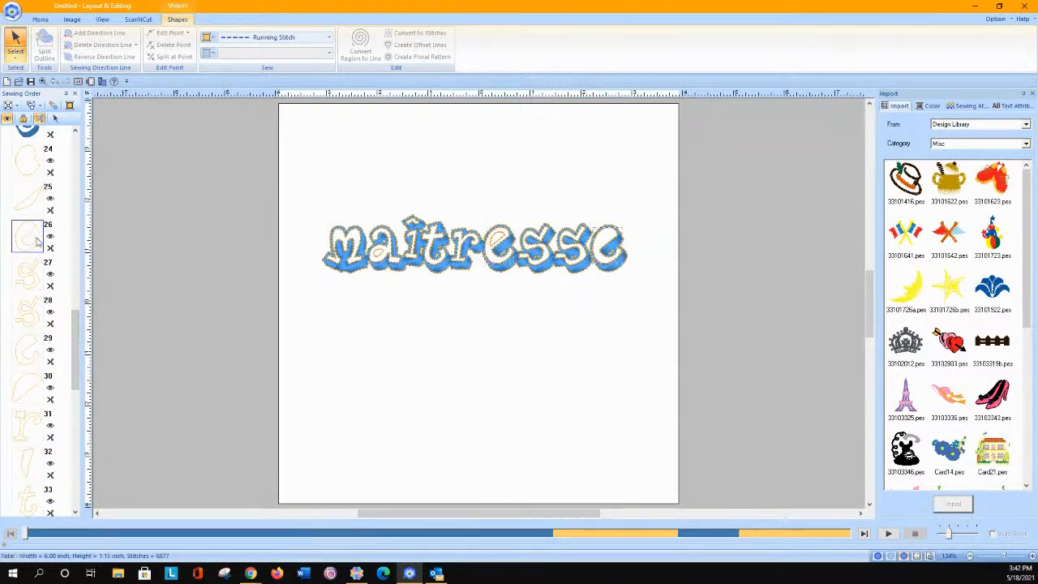
click(30, 209)
click(34, 389)
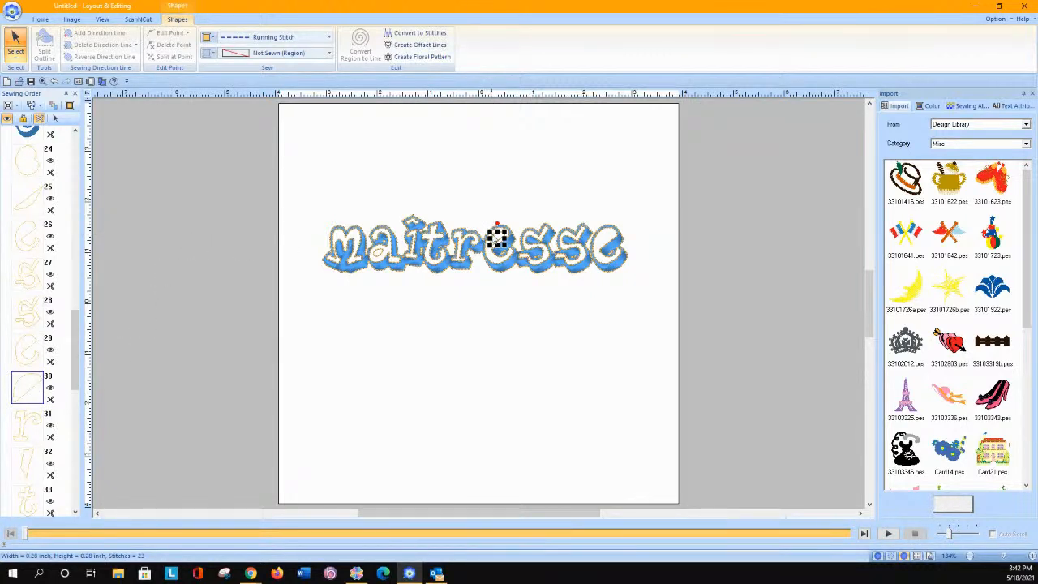
click(602, 235)
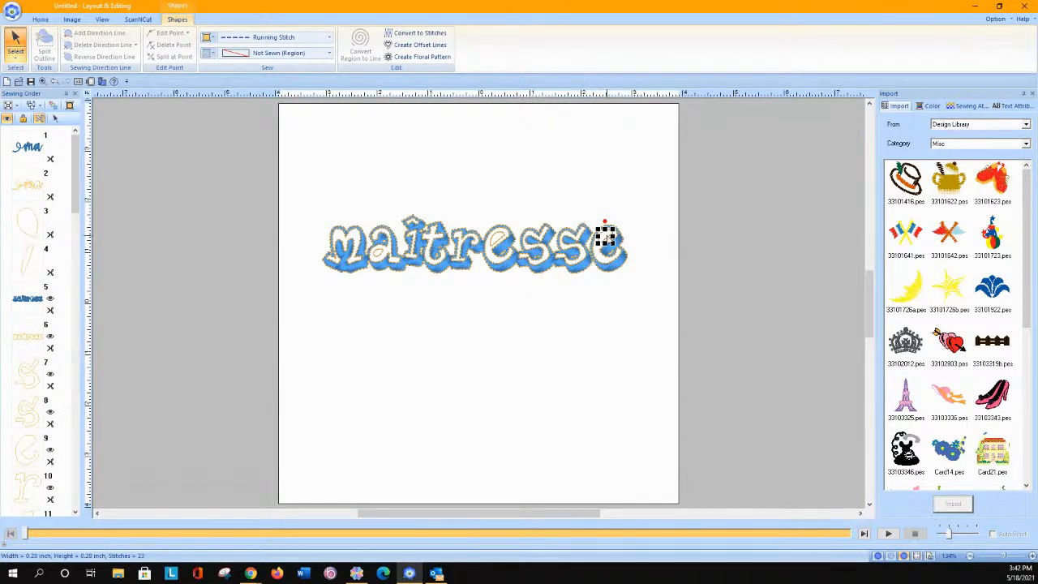
key(Escape)
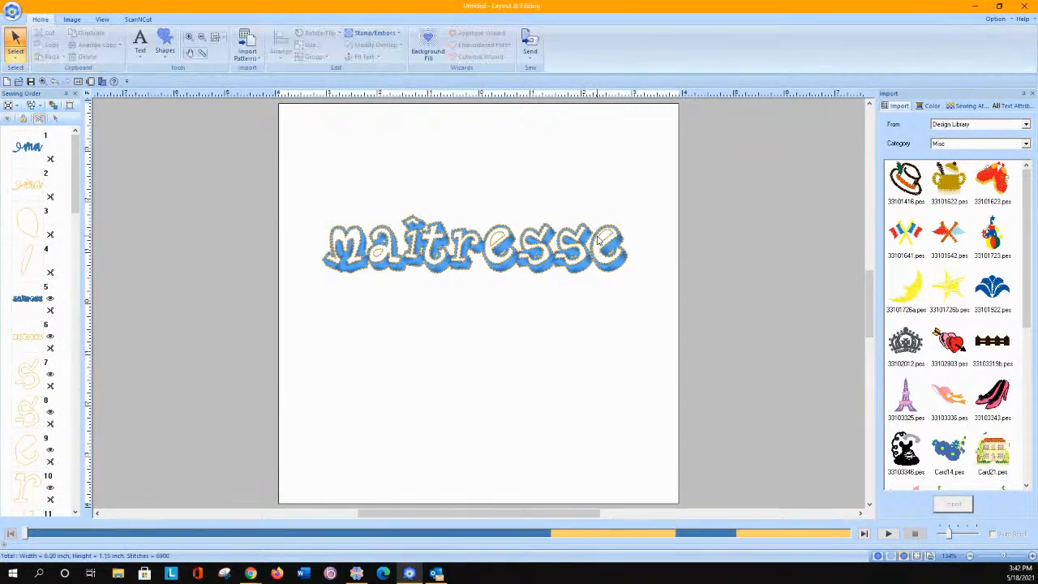
click(602, 238)
drag(601, 238, 604, 240)
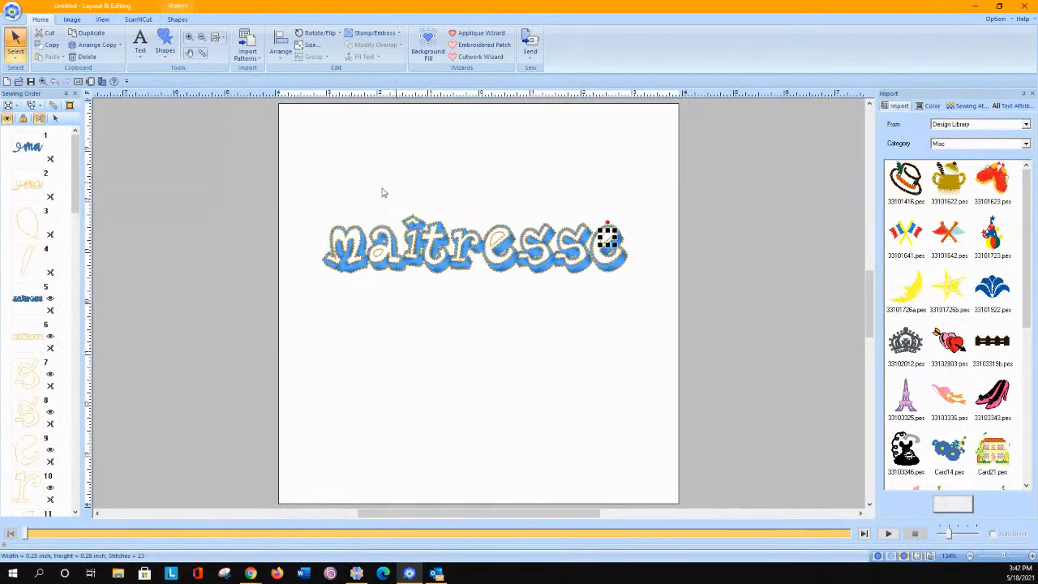
Fill the hole shape inside the final "e" with Satin Stitch in the blue already used in the design.
click(185, 20)
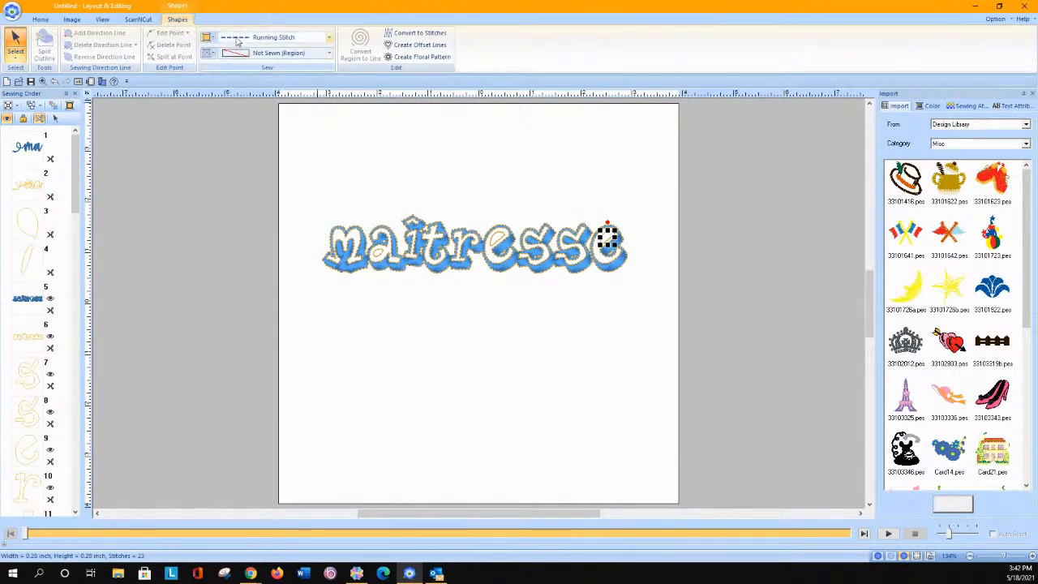
click(260, 61)
click(255, 79)
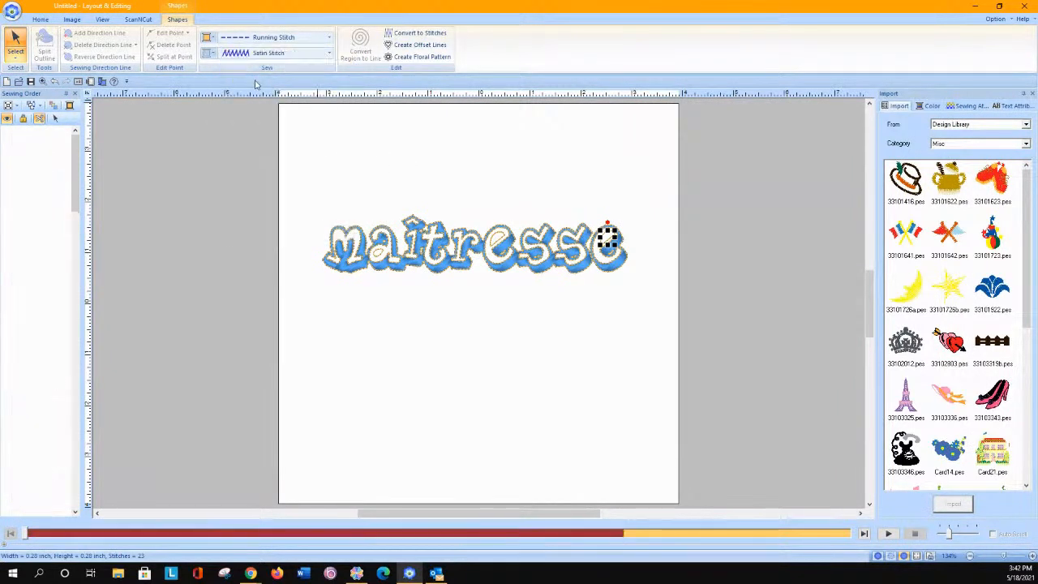
click(209, 52)
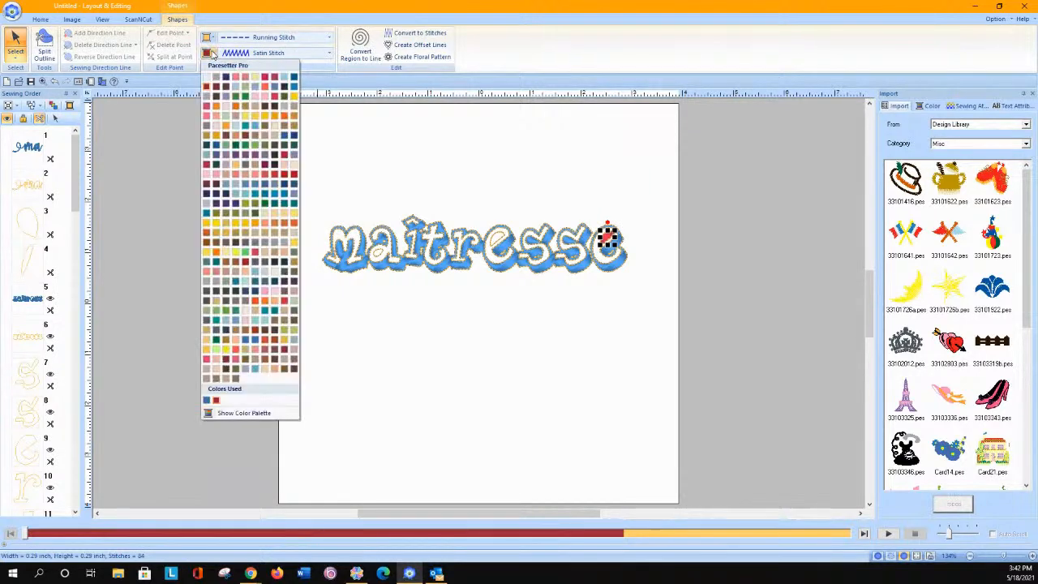
click(207, 402)
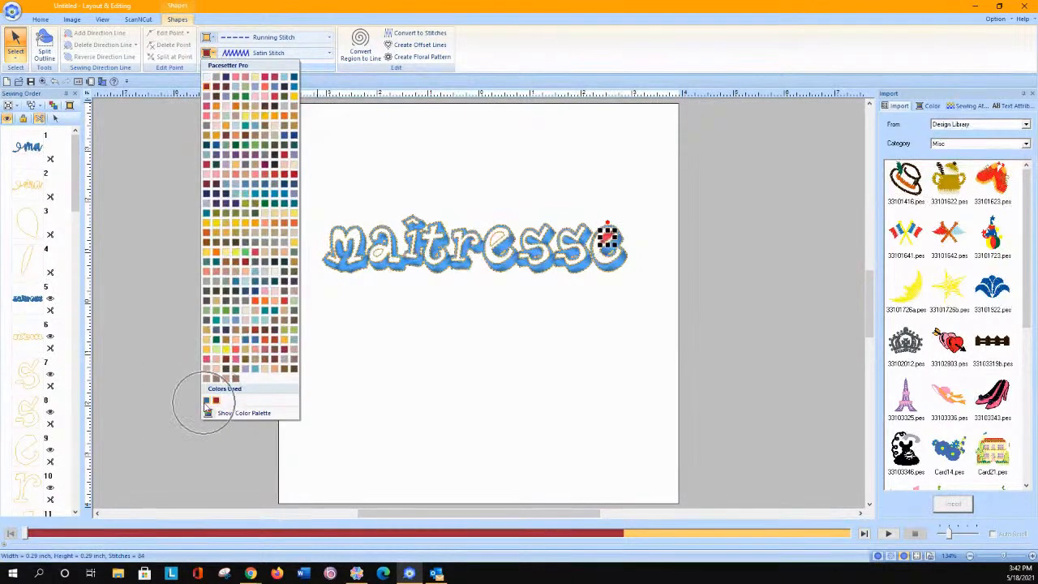
Fill the hole shape inside the first "e" of "maîtresse" with Satin Stitch in the same blue.
click(493, 242)
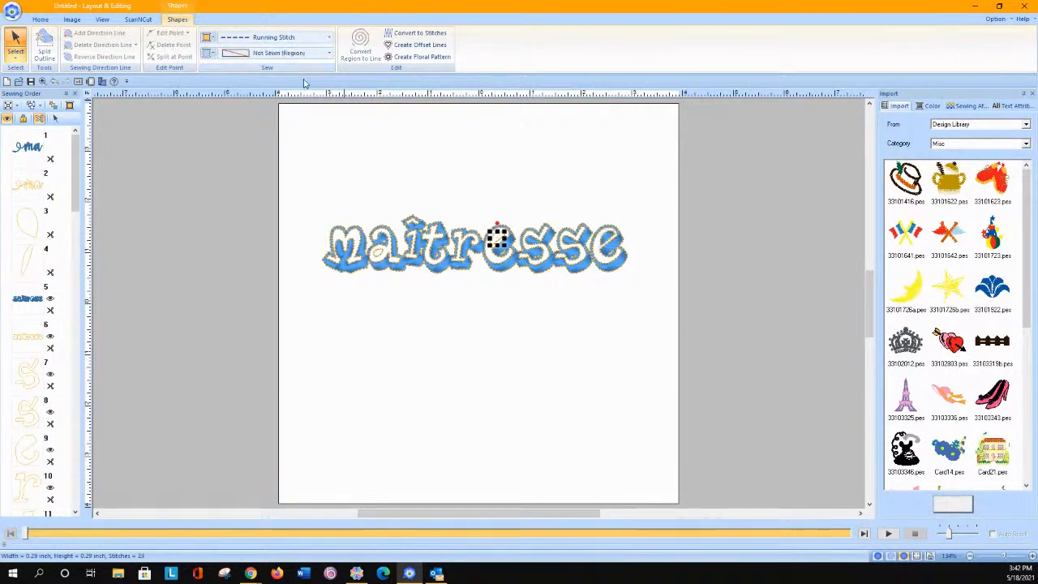
click(235, 55)
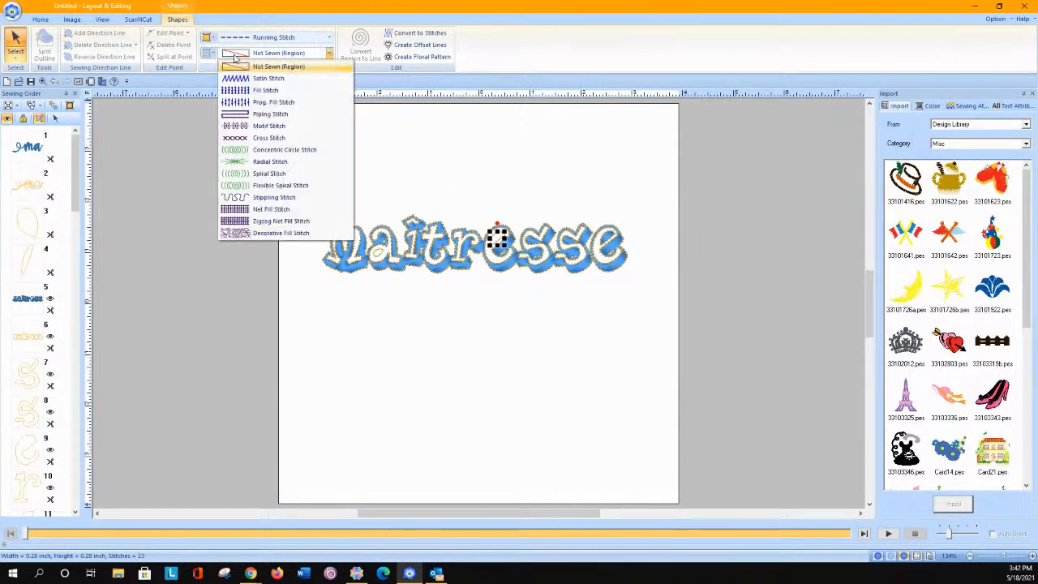
click(236, 78)
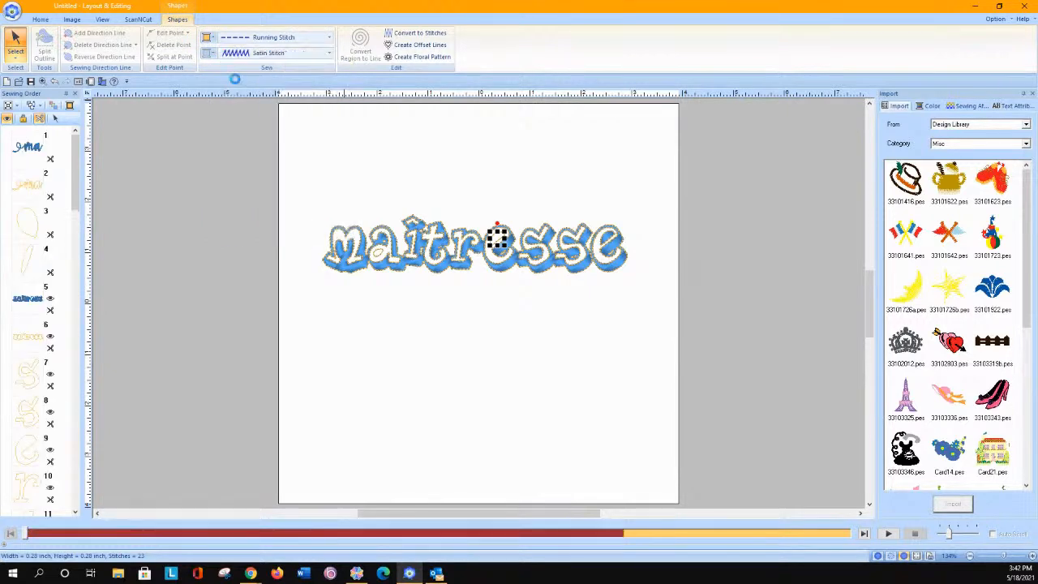
click(216, 53)
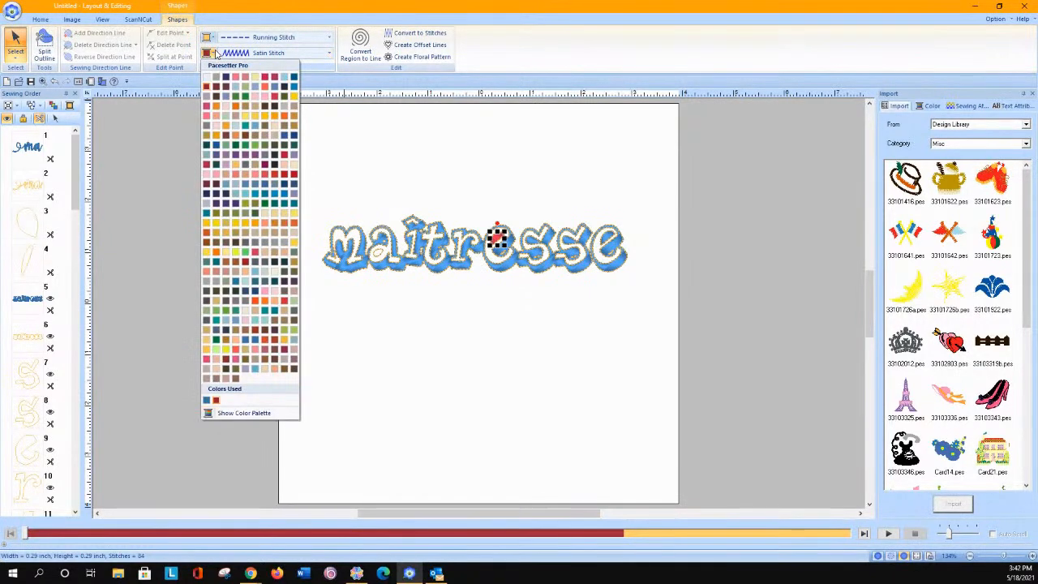
click(207, 400)
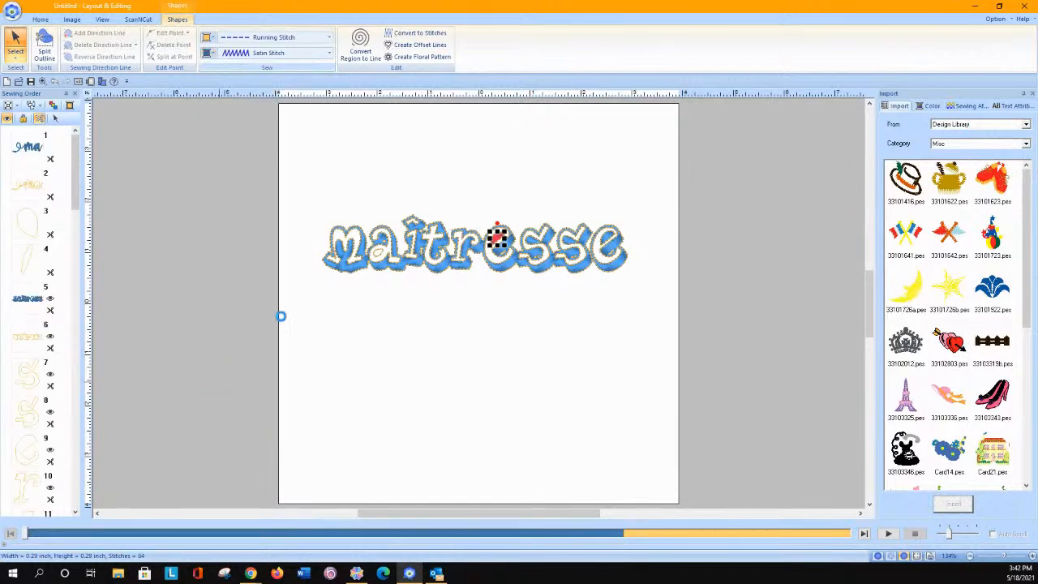
Fill the hole shape inside the "a" of "maîtresse" with Satin Stitch in the blue already used in the design.
click(377, 252)
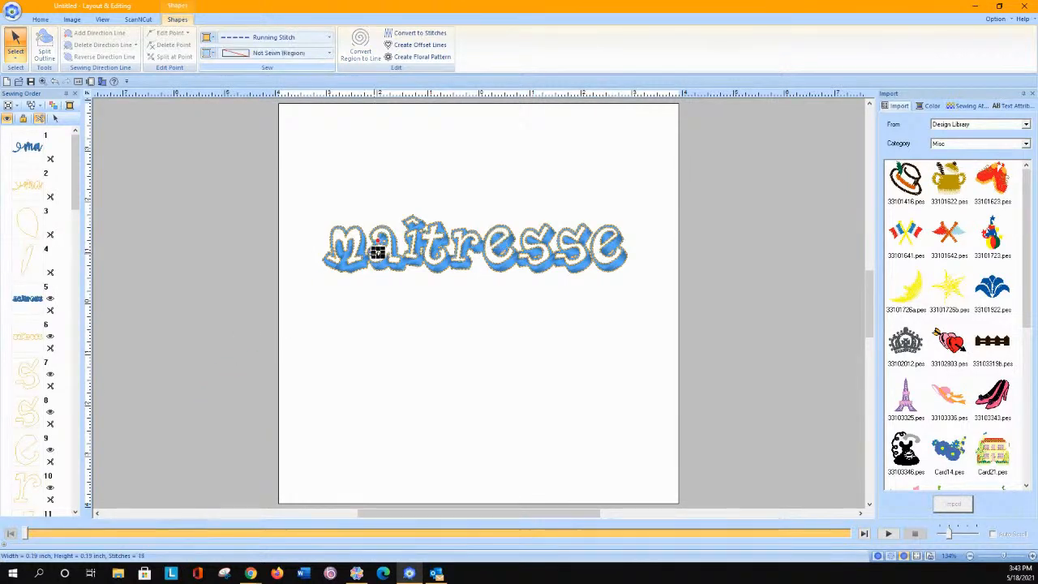
click(234, 54)
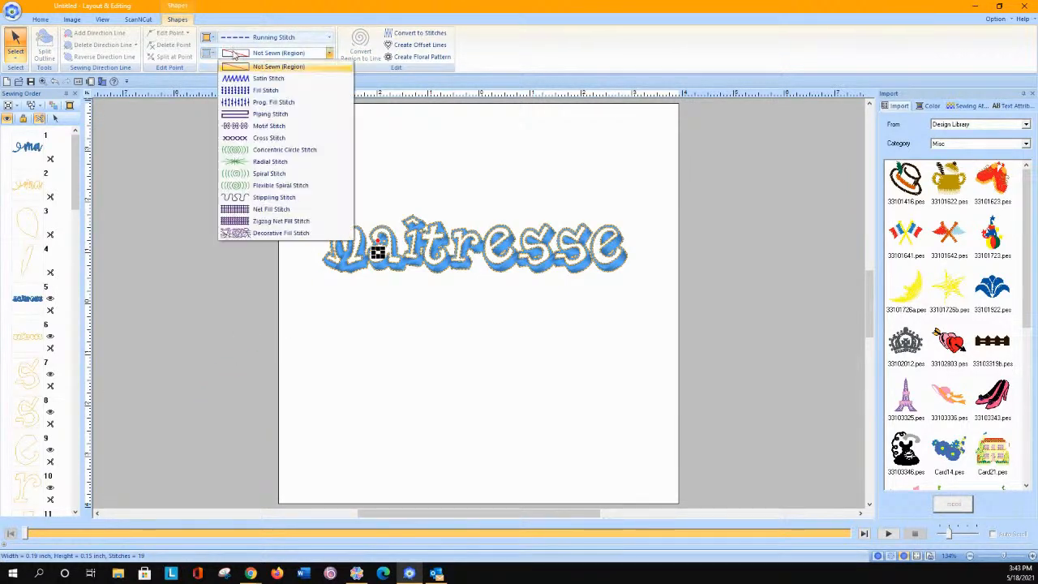
click(245, 79)
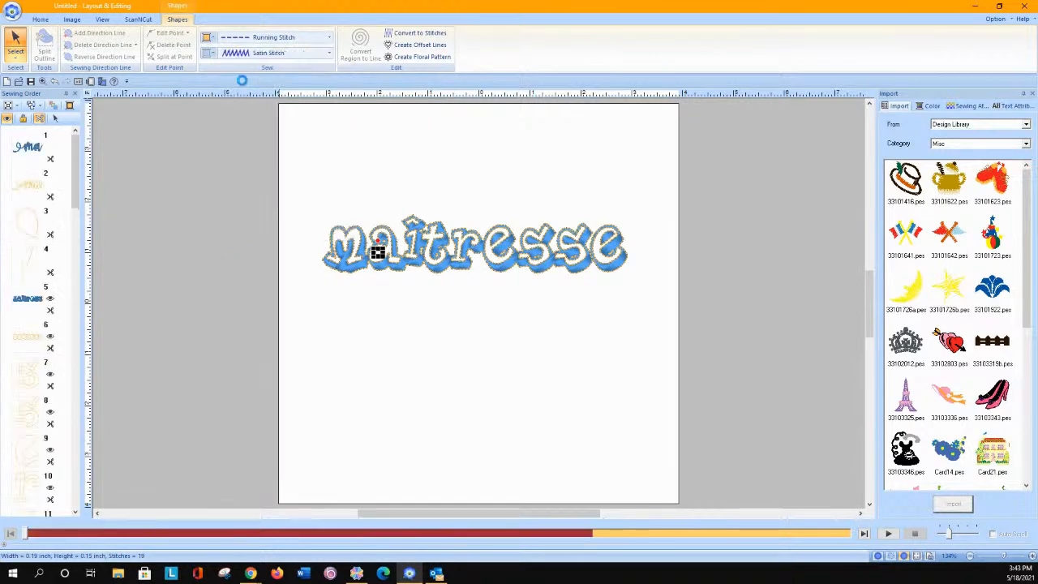
click(214, 54)
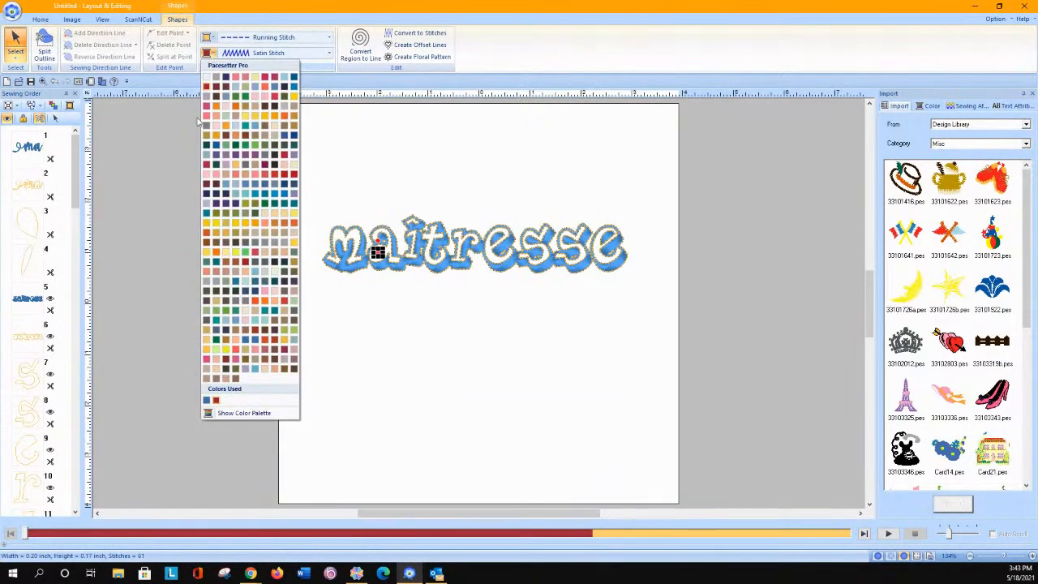
click(206, 401)
click(362, 343)
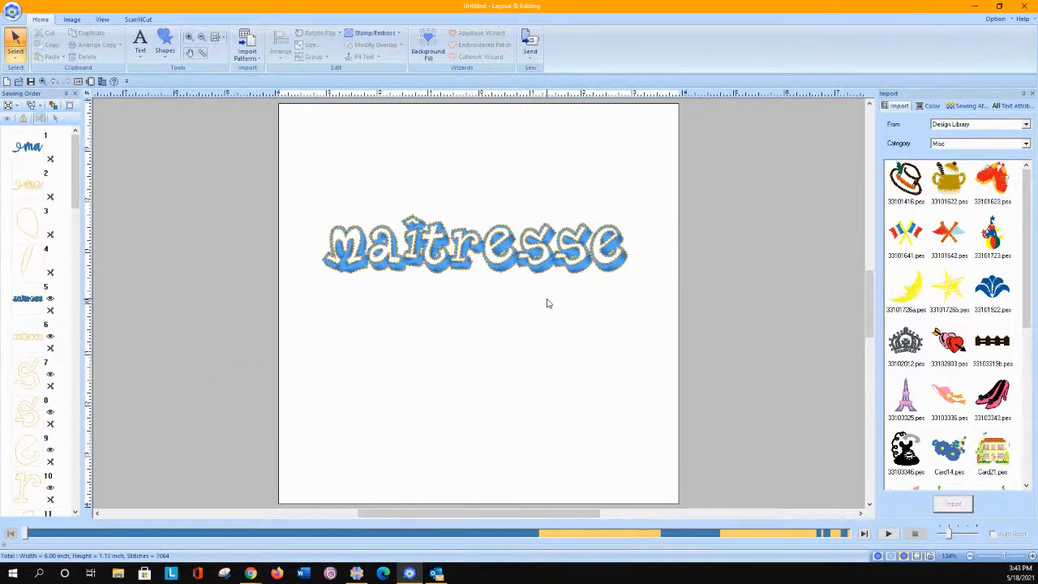
Change the blue shadow region behind "maîtress" from Satin Stitch to Fill Stitch.
click(189, 37)
drag(306, 166, 658, 306)
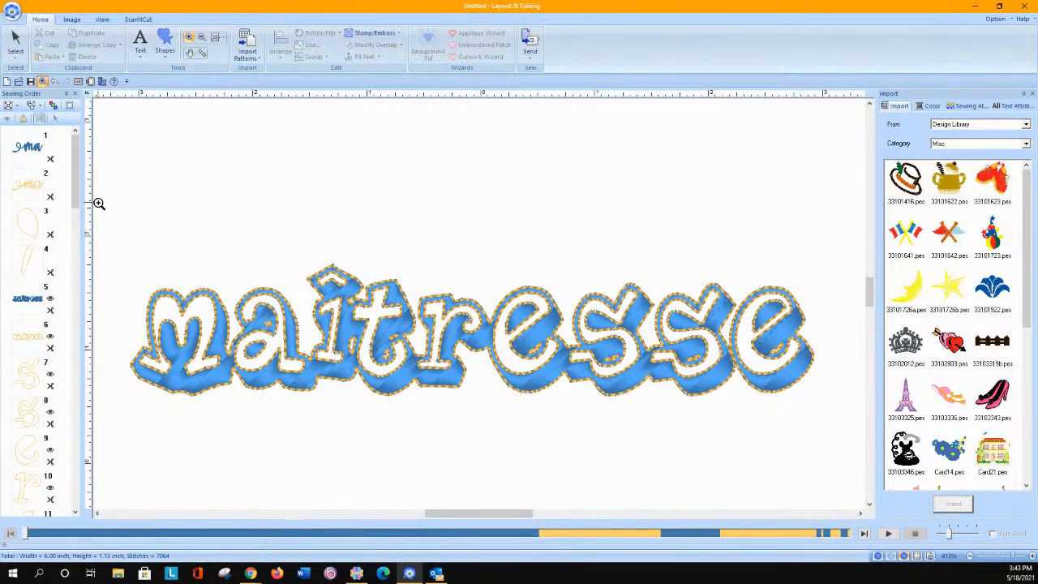
click(15, 44)
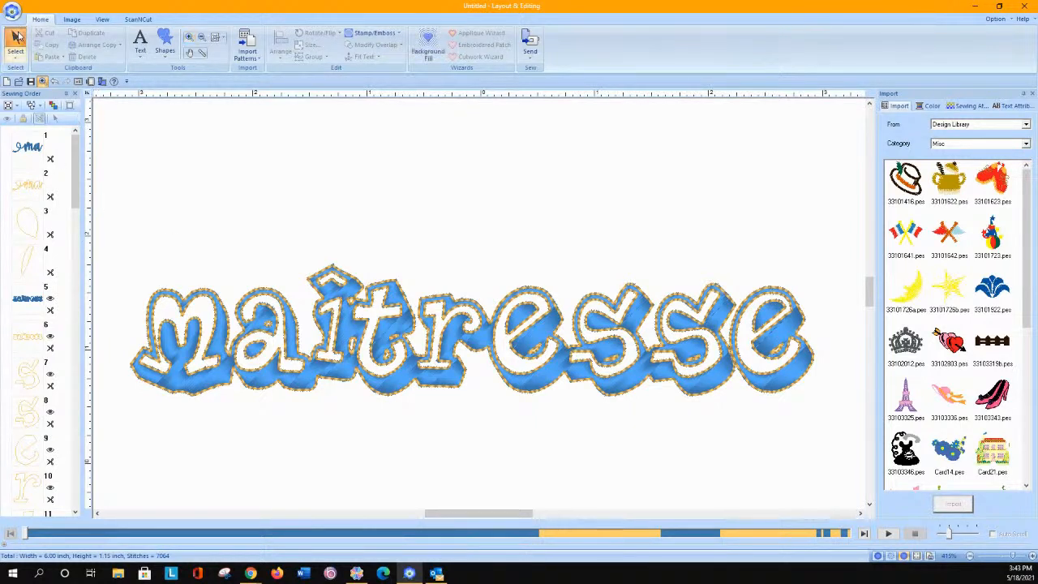
click(19, 304)
click(278, 53)
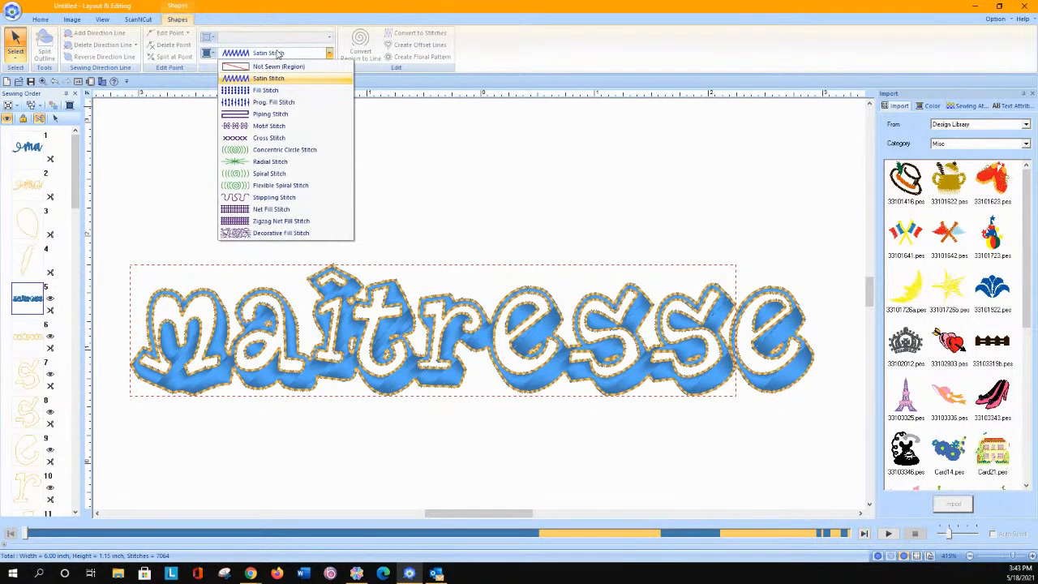
click(258, 91)
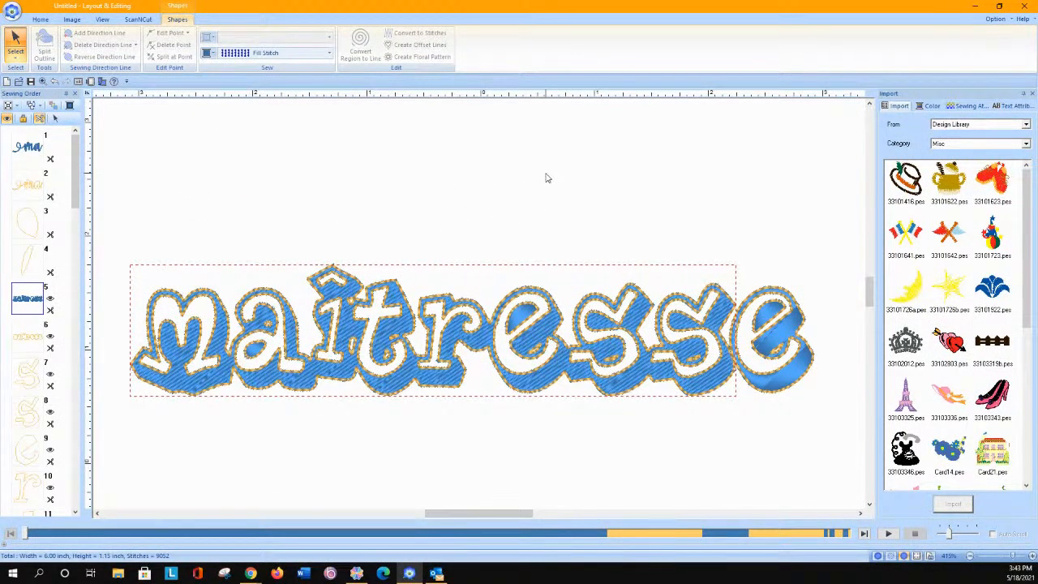
Move the final "e" shadow directly after the main shadow in the sewing order and set its region to Fill Stitch.
scroll(54, 304, down, 5)
scroll(54, 305, down, 2)
click(31, 270)
drag(31, 272, 9, 215)
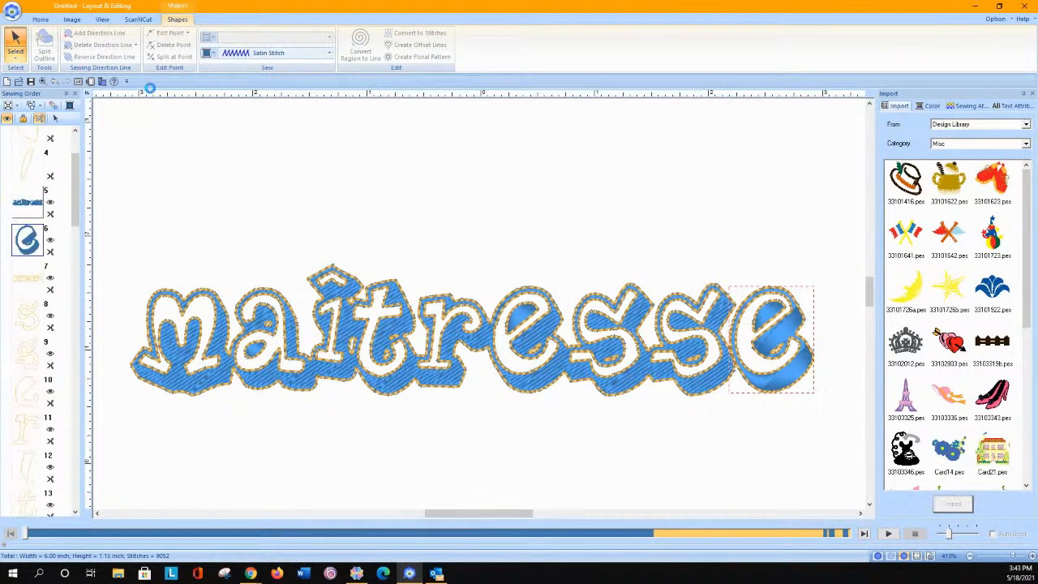
click(250, 53)
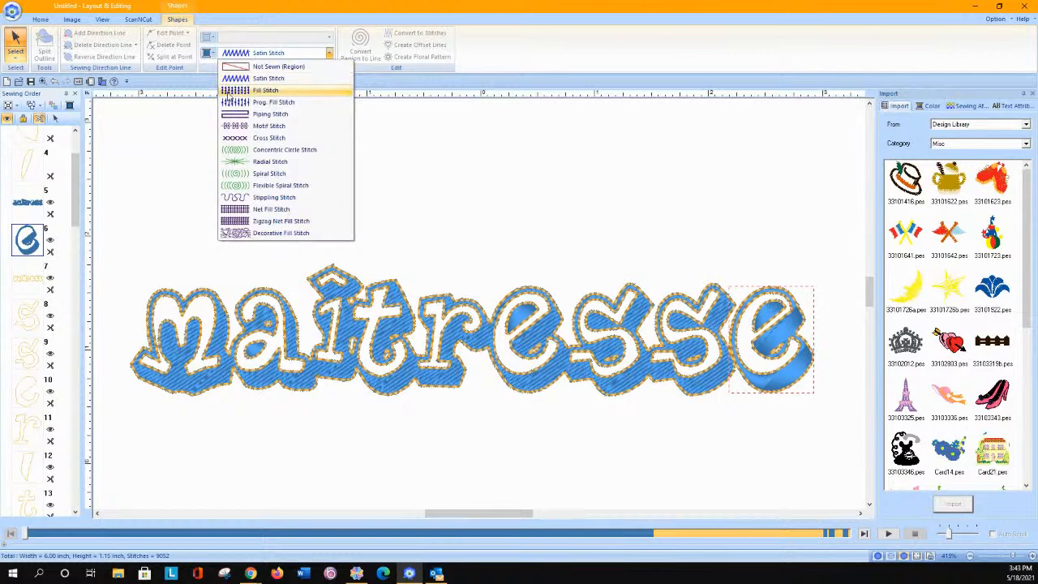
click(261, 90)
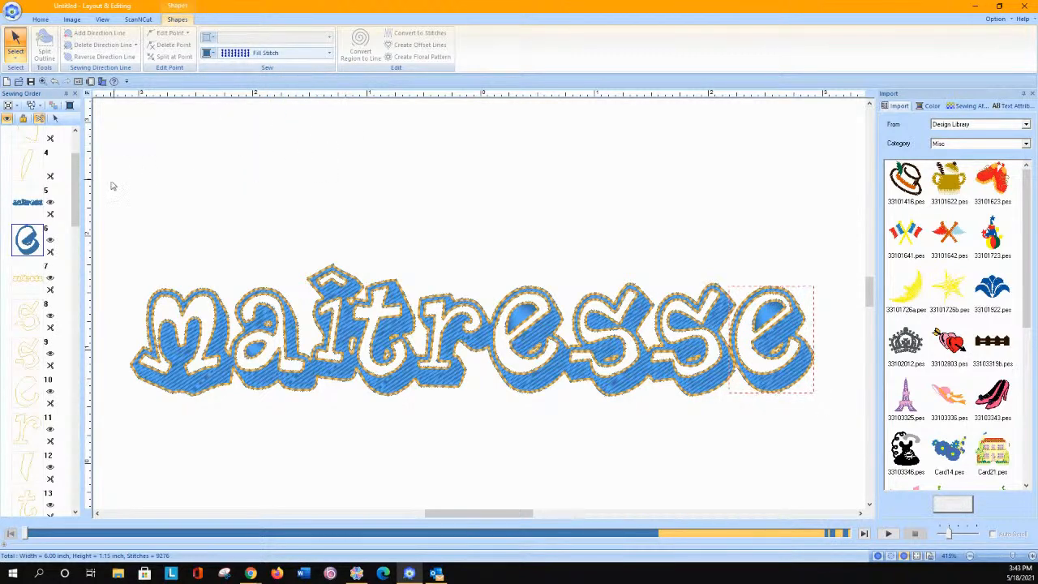
Set the three blue letter-hole shapes to Fill Stitch and move them directly after the final "e" shadow in the sewing order.
drag(79, 195, 77, 461)
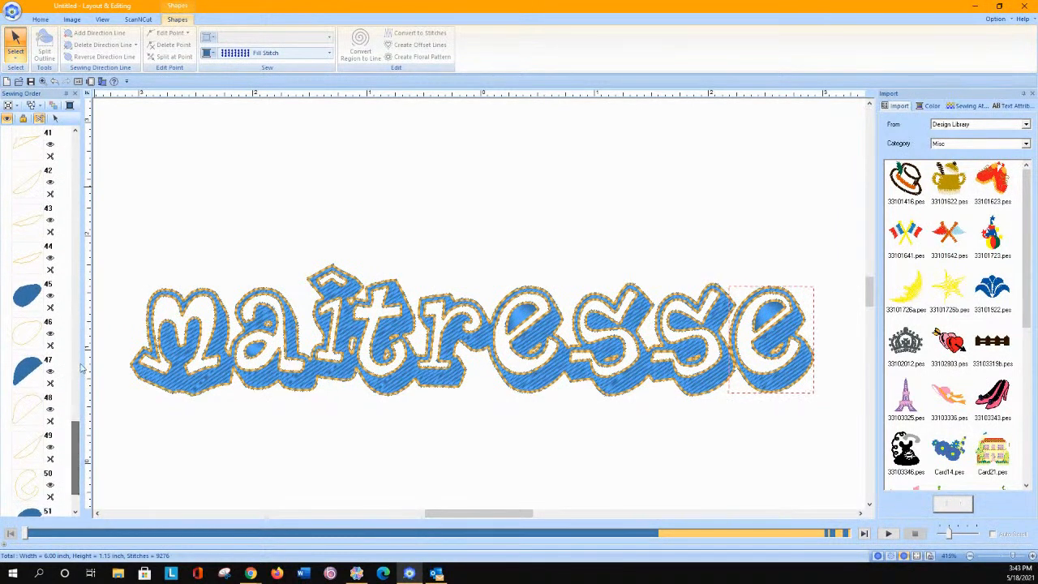
click(27, 302)
ctrl+click(27, 380)
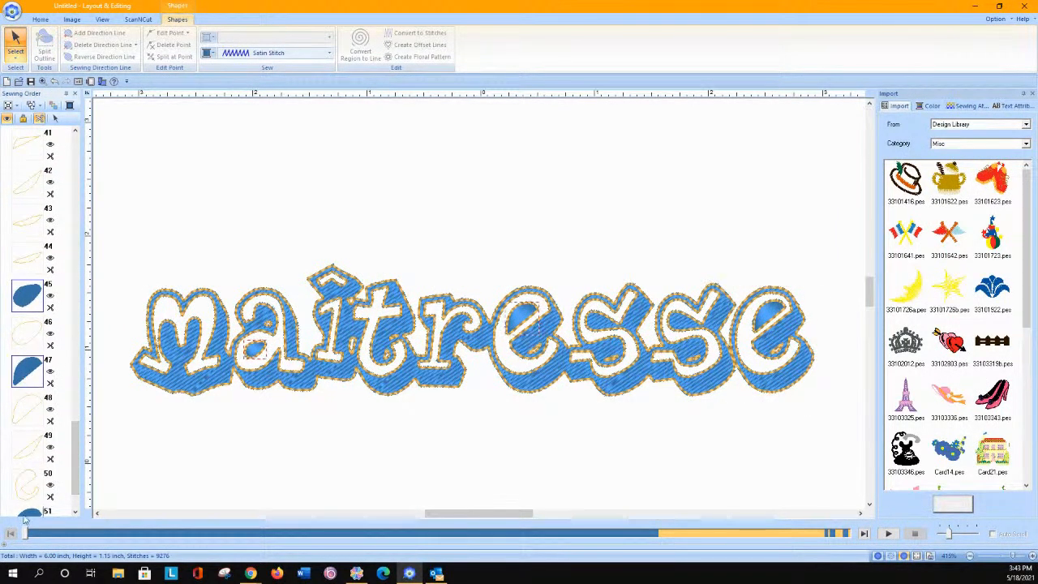
click(303, 58)
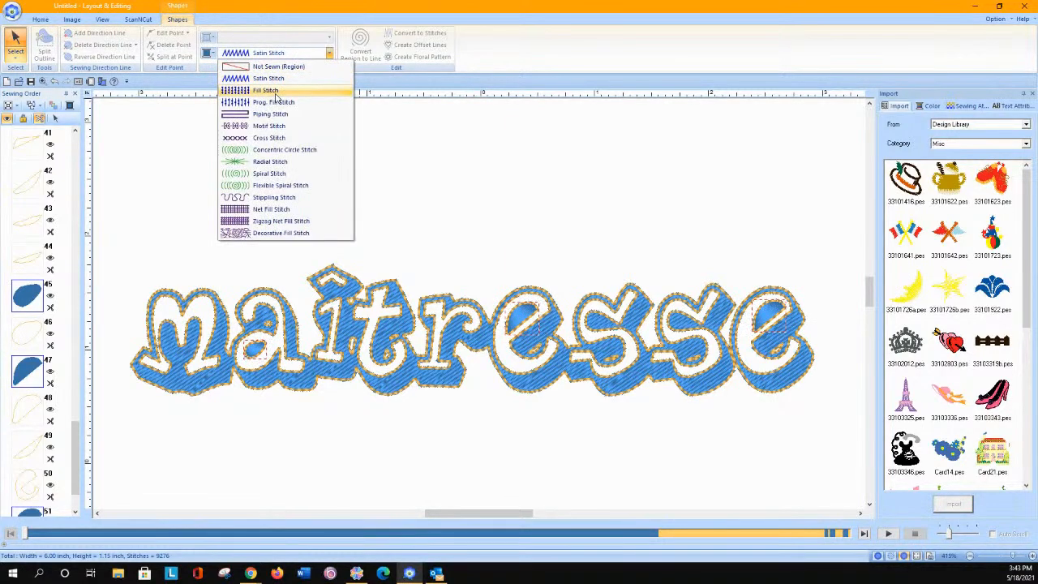
click(243, 92)
drag(23, 305, 15, 200)
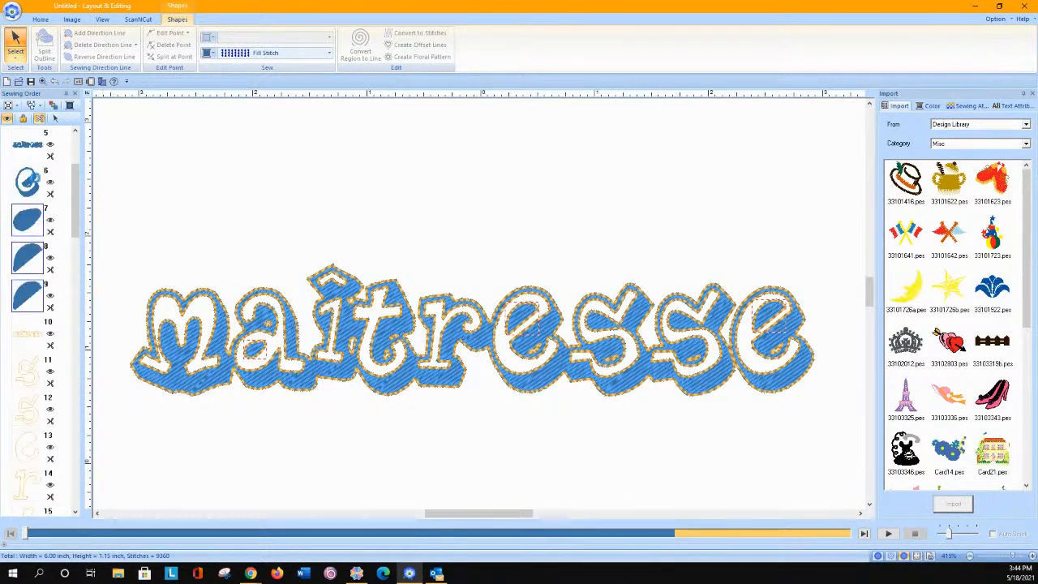
click(132, 191)
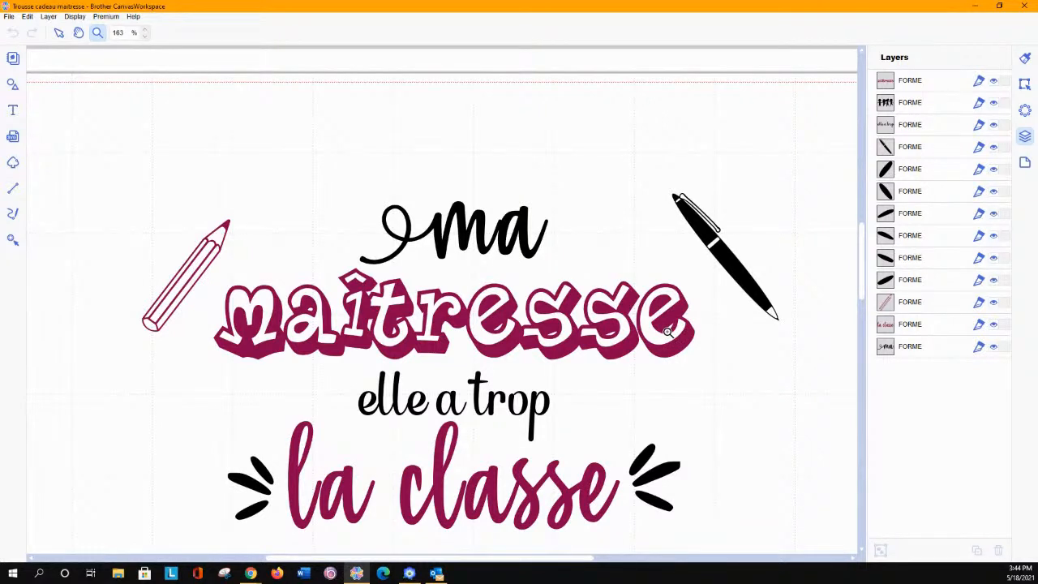
In Brother CanvasWorkspace, split the "maîtresse" object into separate shapes with Process Overlap.
click(58, 33)
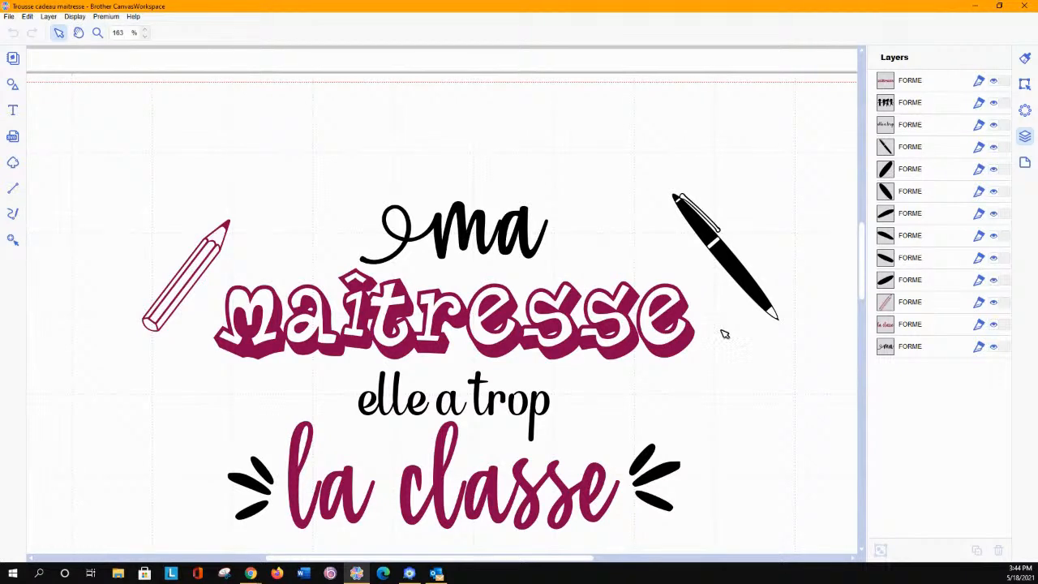
click(665, 326)
right_click(662, 327)
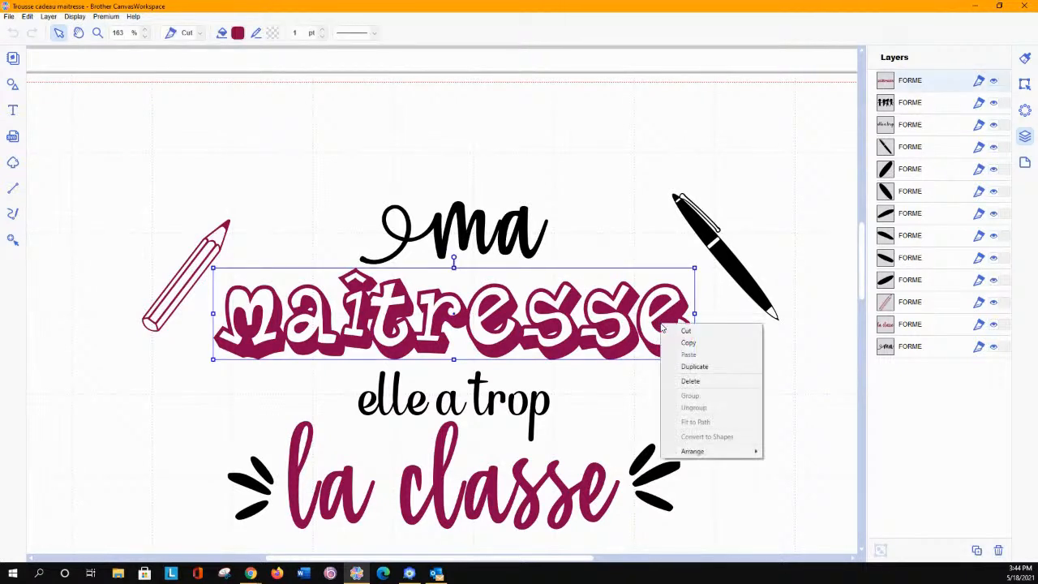
click(1024, 83)
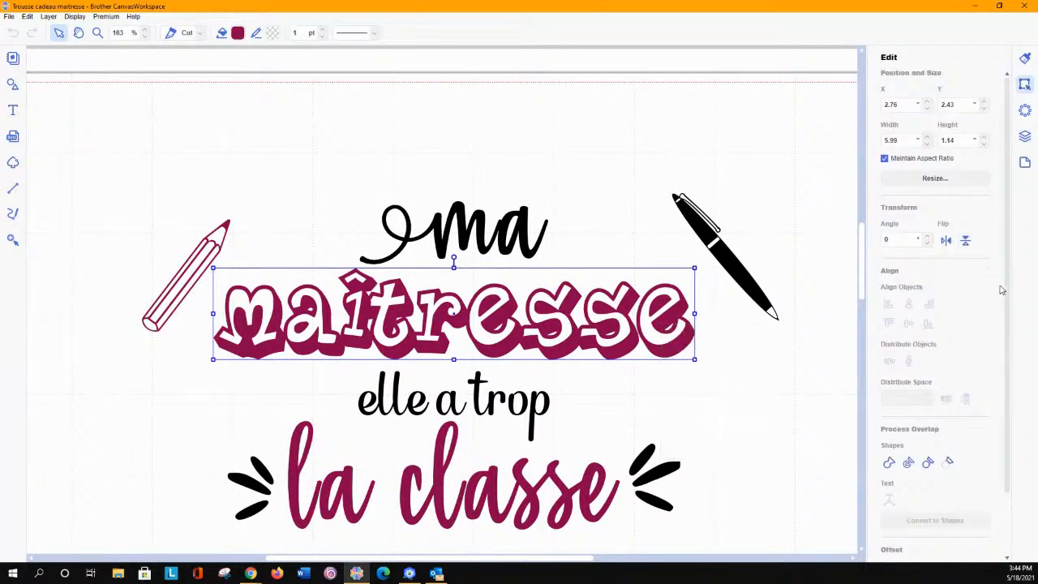
click(908, 466)
click(697, 314)
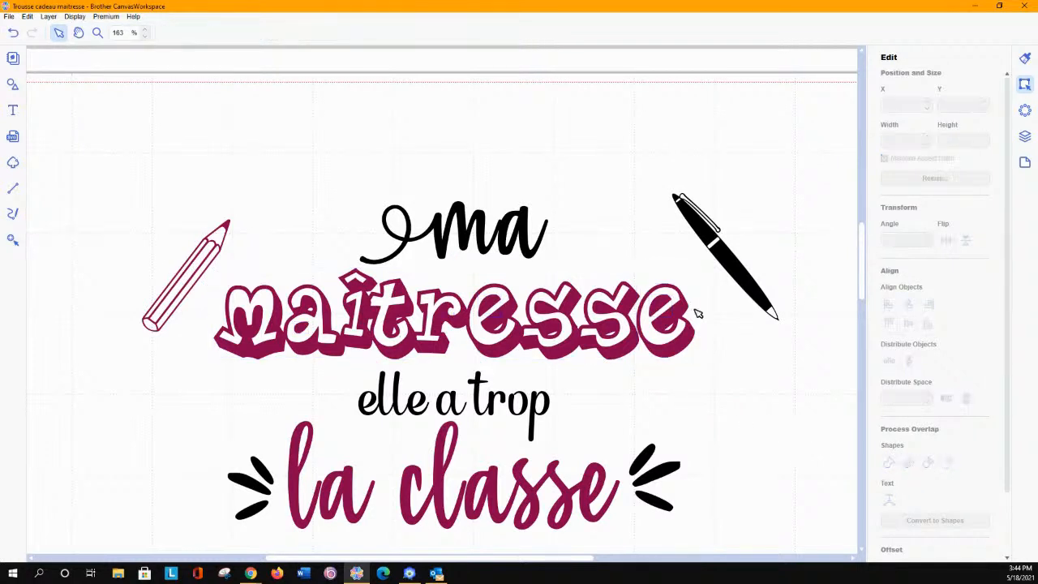
Try to select the final "e" of "maîtresse" together with its hole piece, and undo the last change.
click(653, 285)
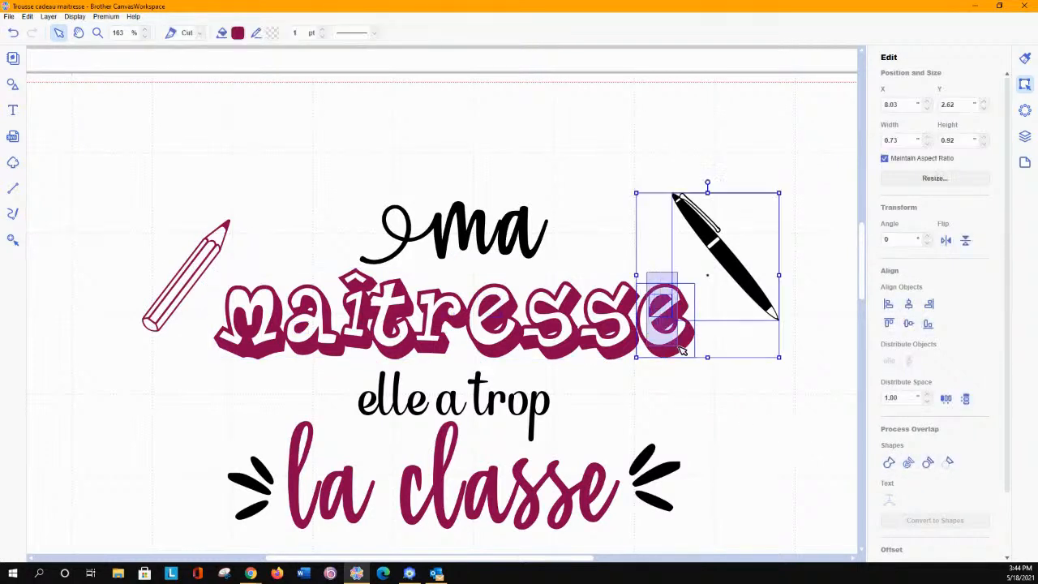
click(778, 385)
drag(691, 369, 649, 332)
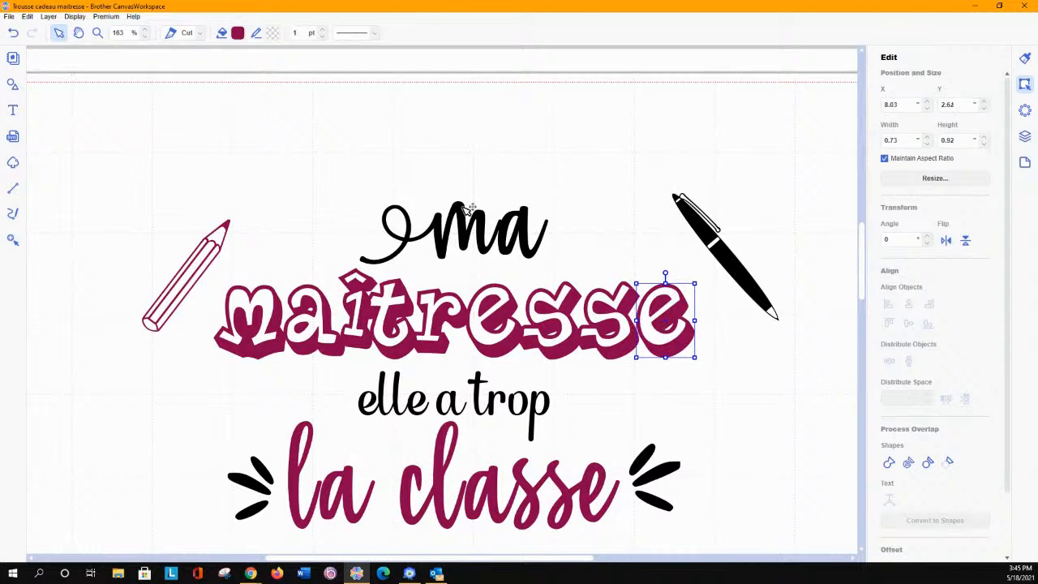
click(12, 34)
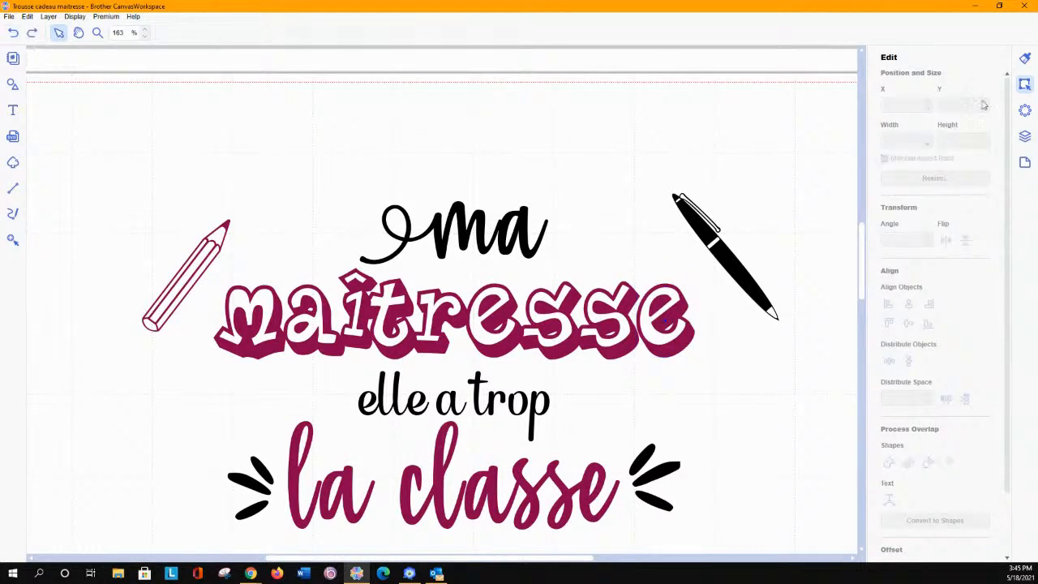
Select the final "e" and its hole piece from the layers, try the last Process Overlap option on them, and undo it.
click(1024, 137)
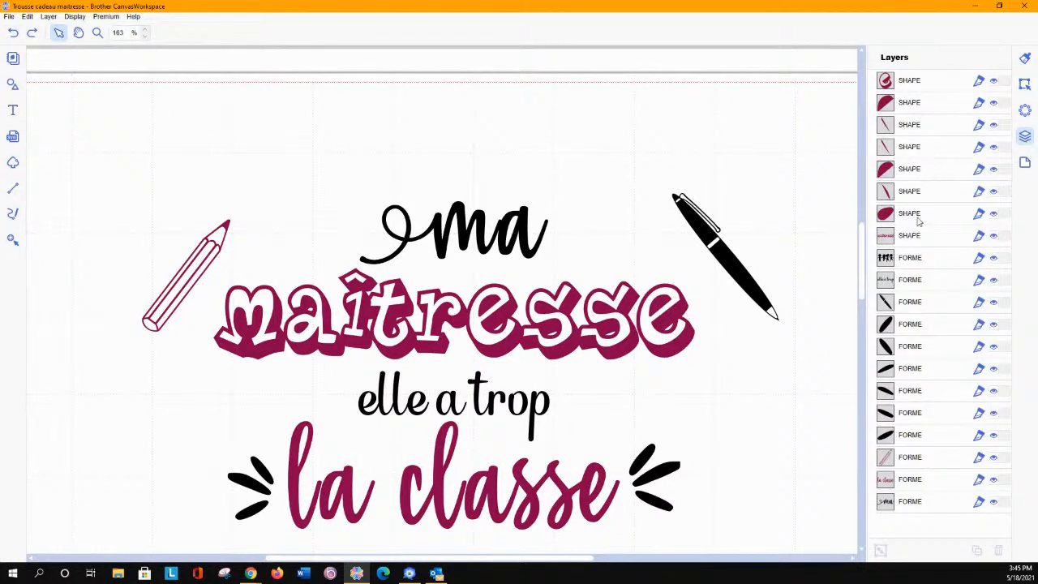
click(889, 81)
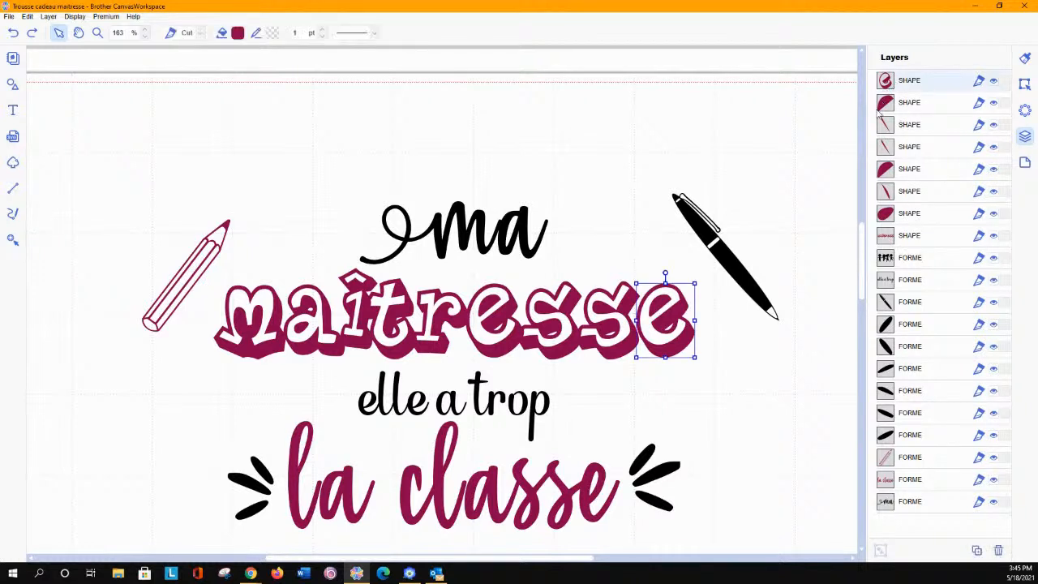
shift+click(884, 104)
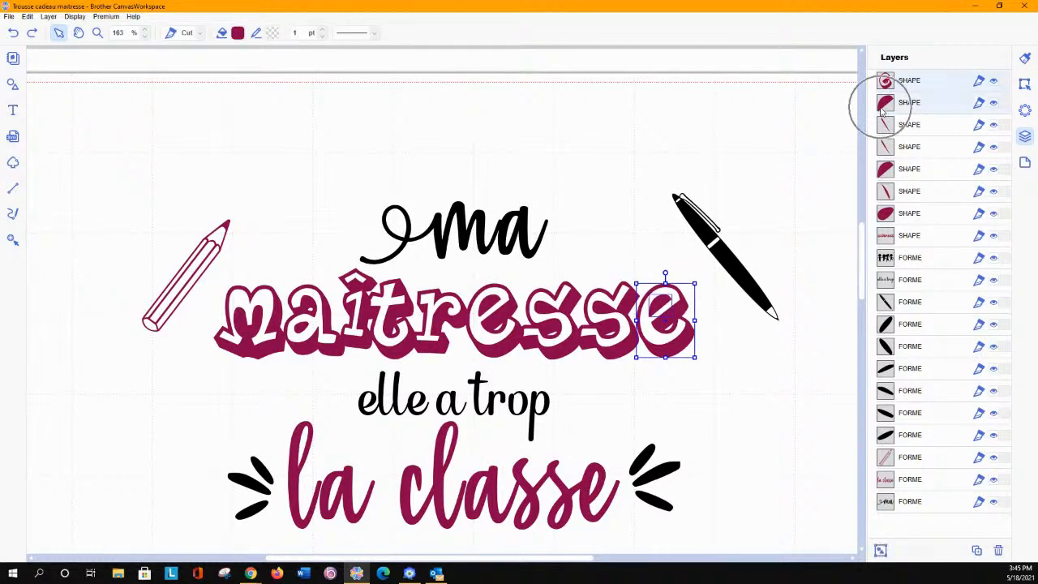
click(1025, 84)
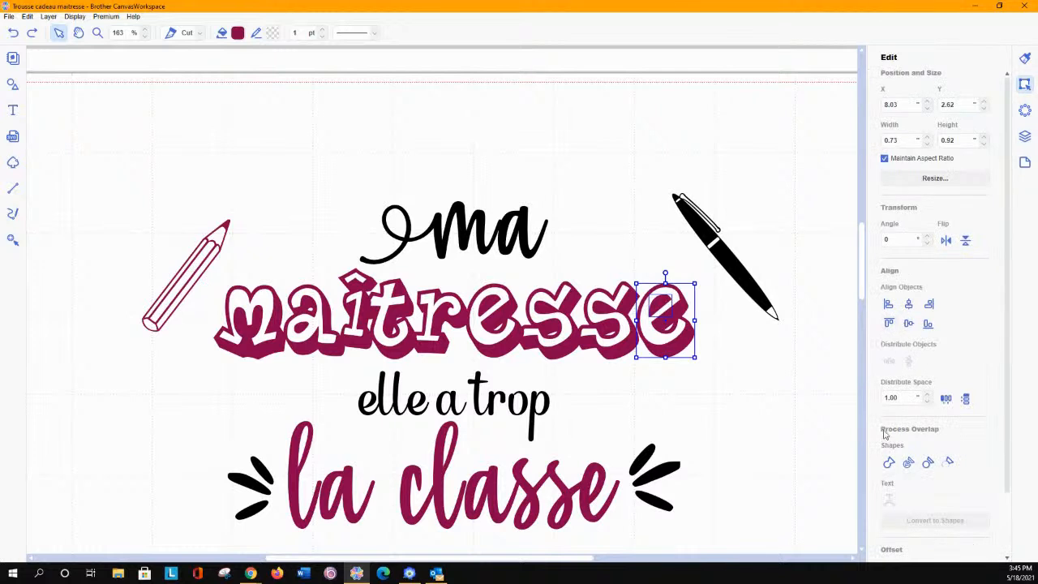
click(947, 462)
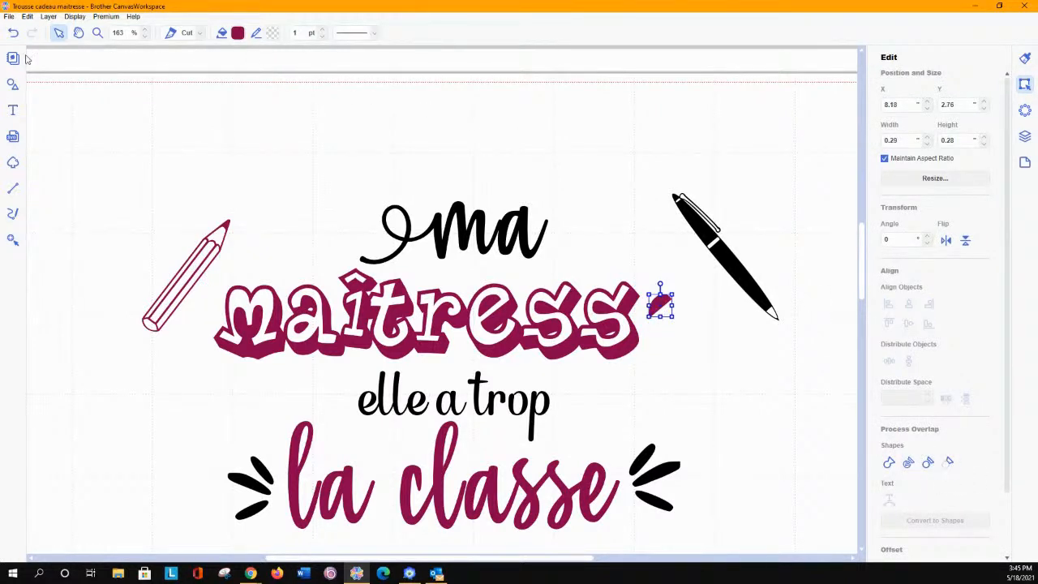
click(13, 33)
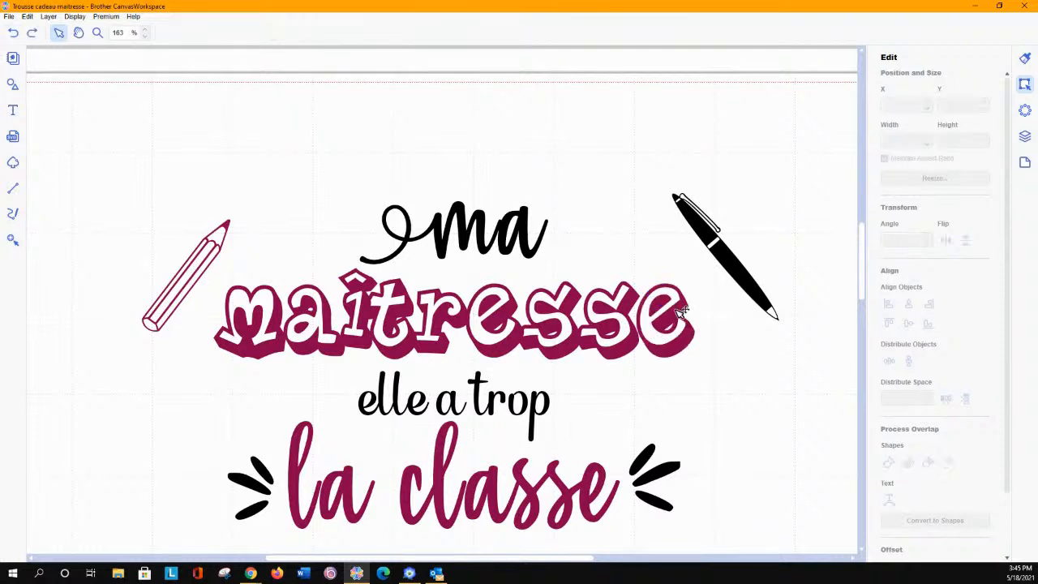
Shift the hole piece inside the final "e" slightly, to X 8.16, Y 2.74.
click(665, 303)
key(Delete)
click(668, 307)
drag(690, 328, 663, 301)
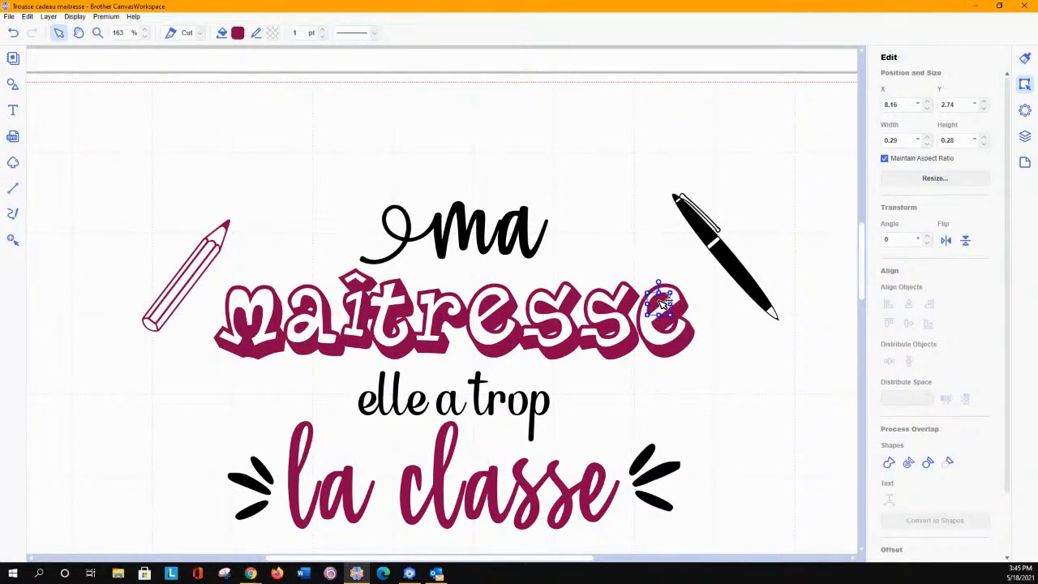
Try the same Process Overlap option with the shifted hole piece and the final "e" shape, and undo it.
shift+click(686, 340)
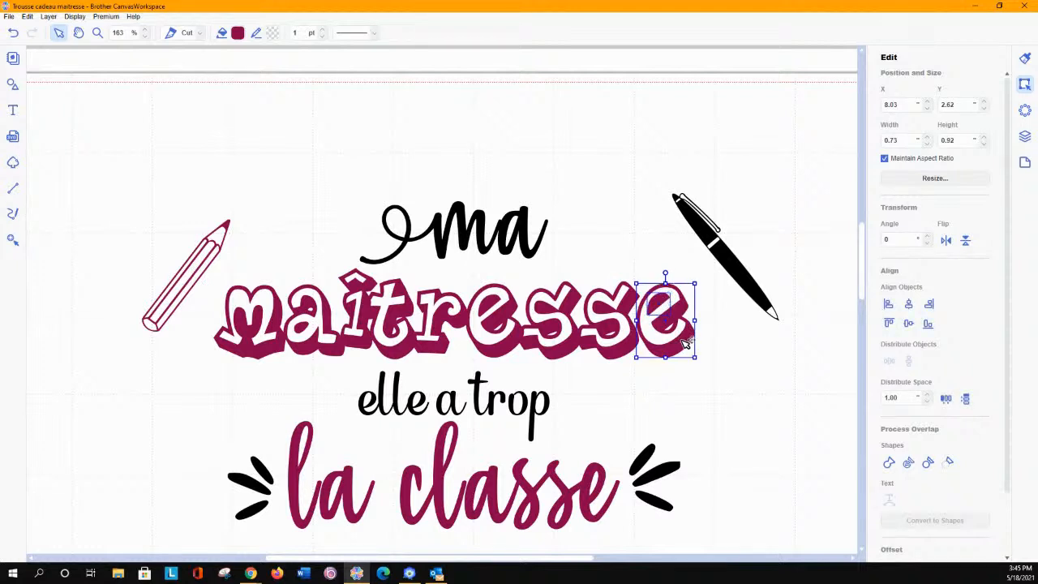
click(948, 461)
click(13, 33)
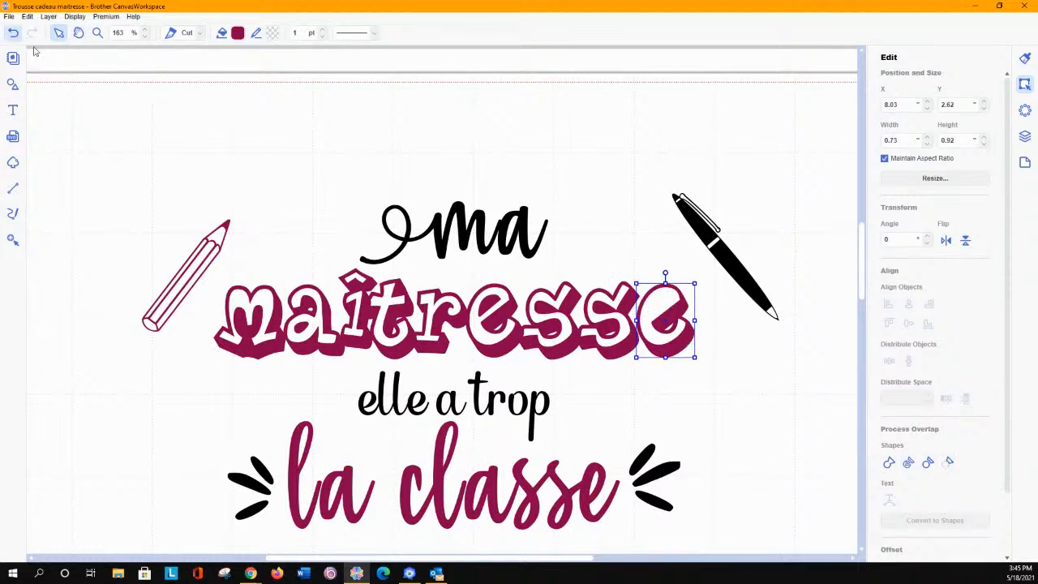
Try the third Process Overlap option on the final "e" and its hole piece, and move the hole piece to X 8.16, Y 2.72.
click(661, 305)
shift+click(681, 347)
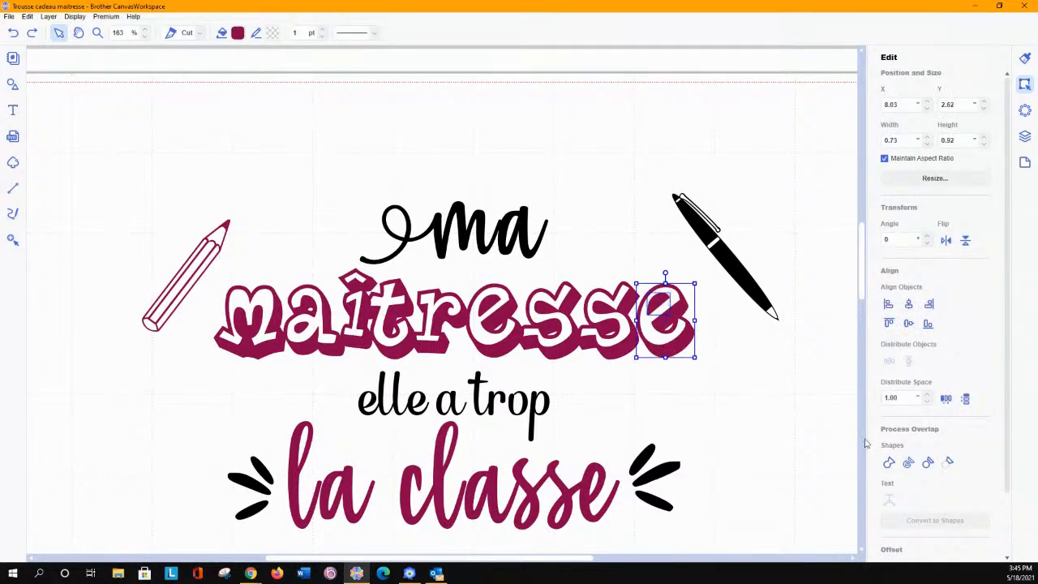
click(927, 462)
click(758, 390)
mouse_move(660, 302)
mouse_down()
mouse_move(722, 308)
mouse_move(660, 300)
mouse_up()
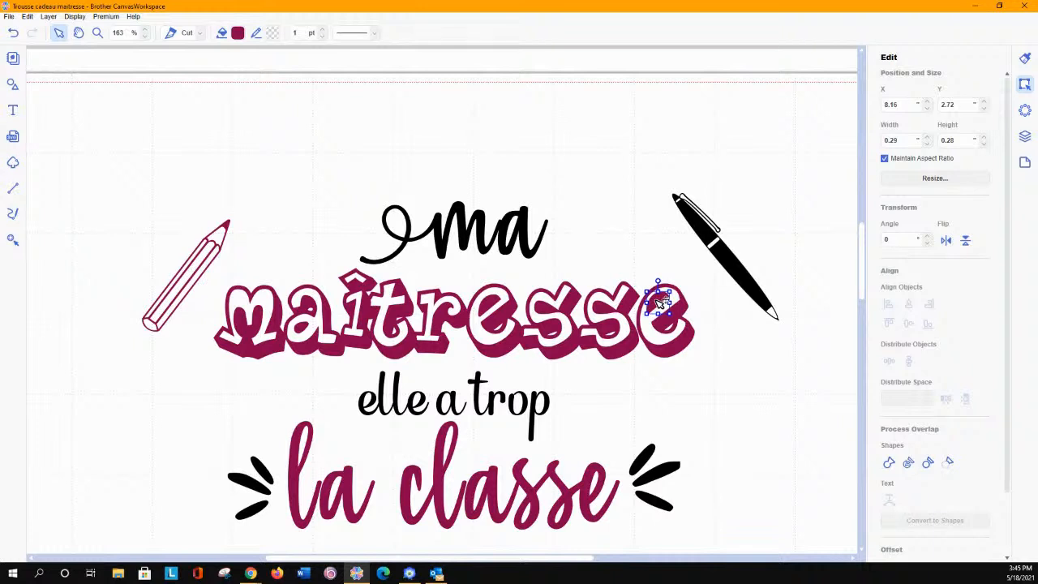
Select the final "e" together with its hole piece and move them against the neighbouring "s", to X 7.96, Y 2.62.
shift+click(663, 331)
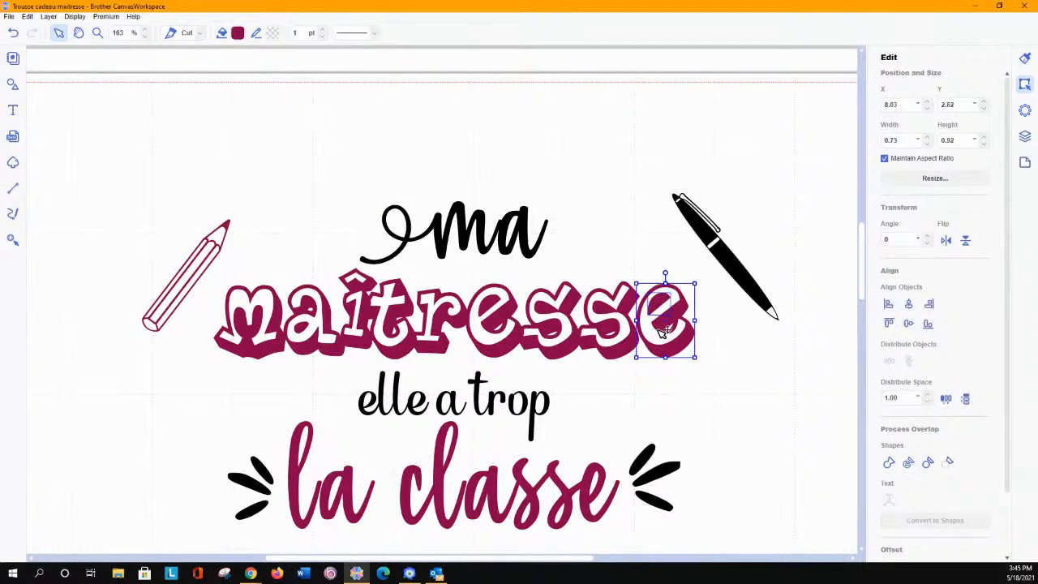
drag(661, 331, 655, 331)
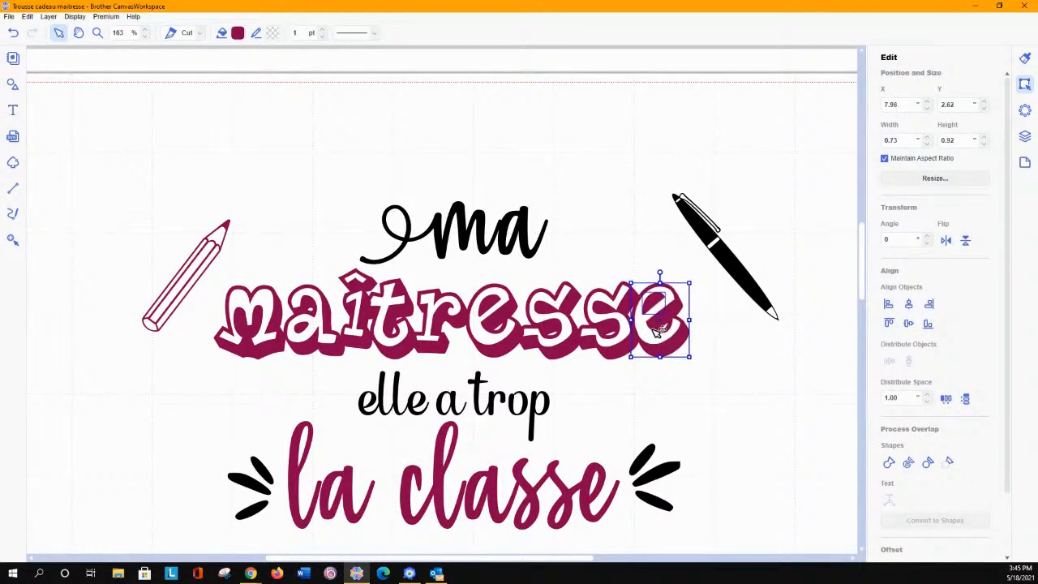
click(747, 339)
Combine all shapes of the word "maîtresse" using the first Process Overlap shape option.
drag(642, 364, 213, 269)
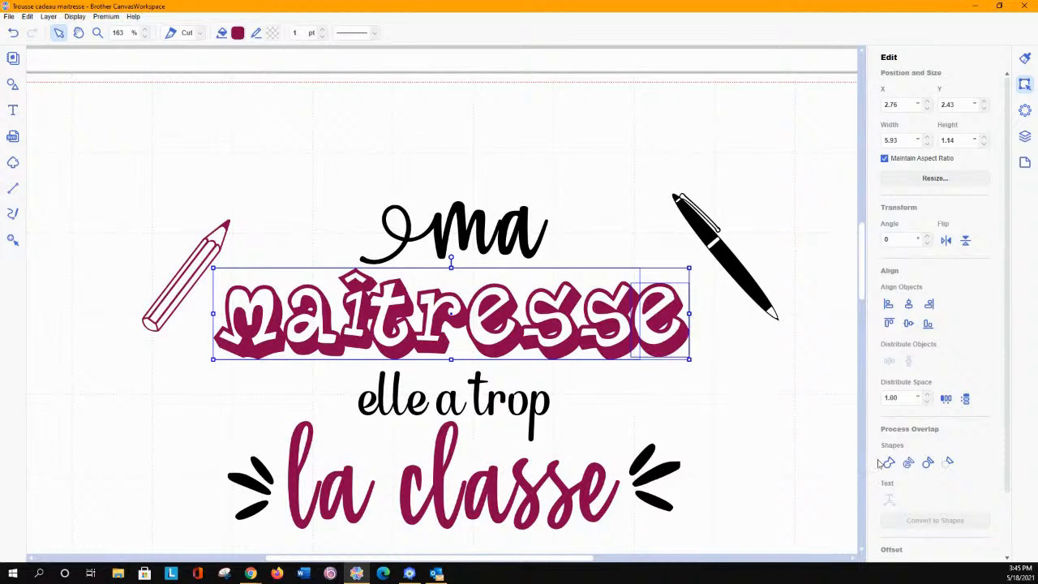
click(889, 463)
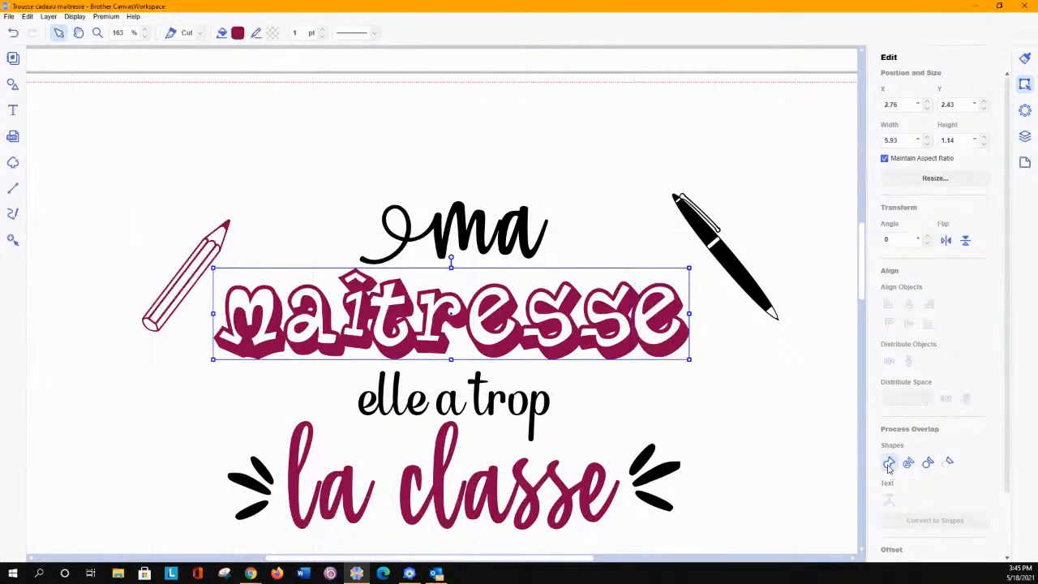
click(700, 342)
click(674, 336)
click(724, 343)
Try moving the combined "maîtresse" word slightly and undo each move.
drag(687, 344, 682, 345)
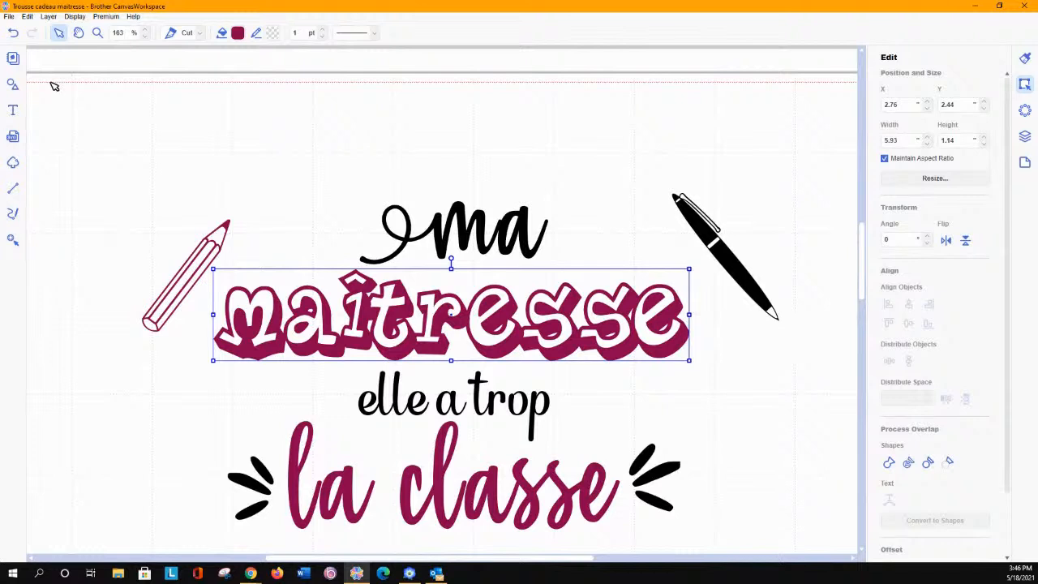
click(12, 34)
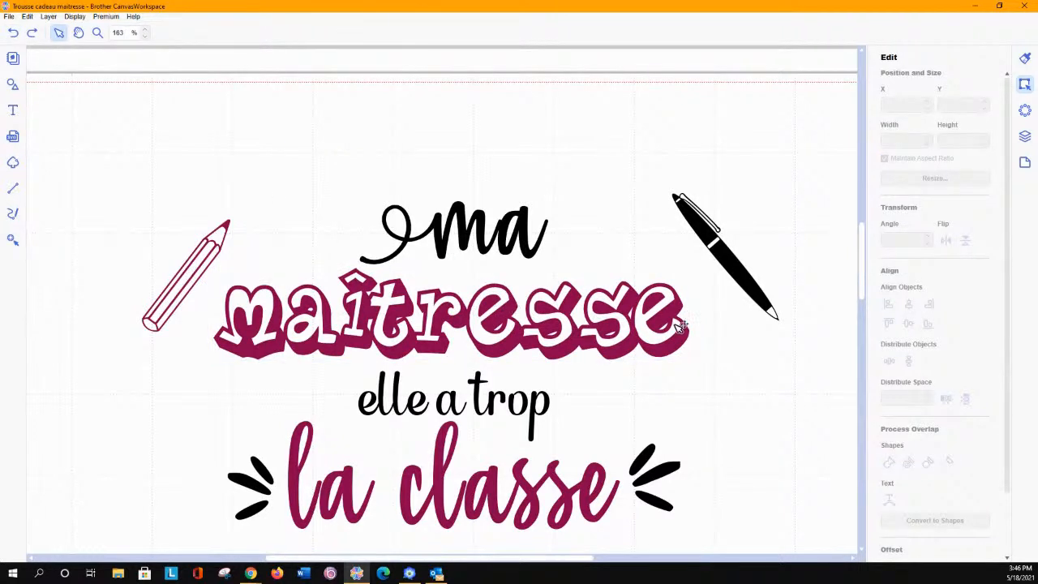
drag(679, 336, 690, 337)
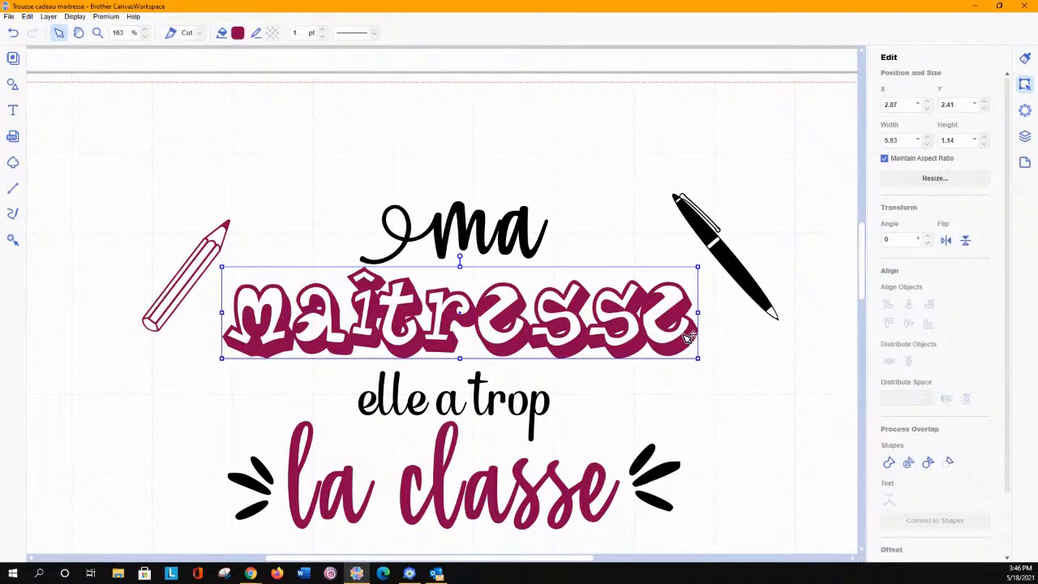
click(12, 33)
Delete the "ma" lettering, the black pen and the pencil around the word "maîtresse".
click(9, 17)
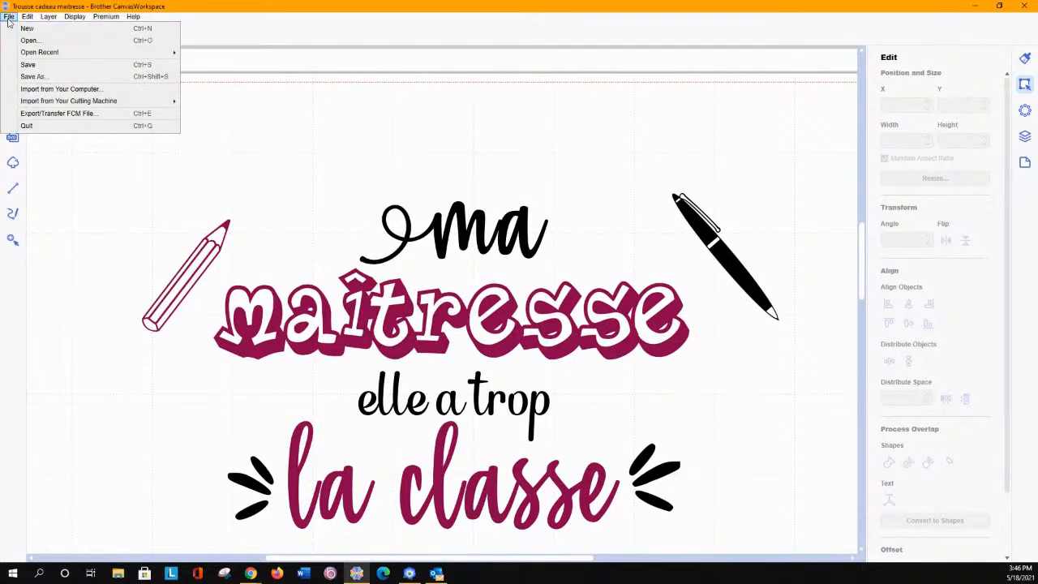
click(355, 168)
drag(354, 164, 519, 258)
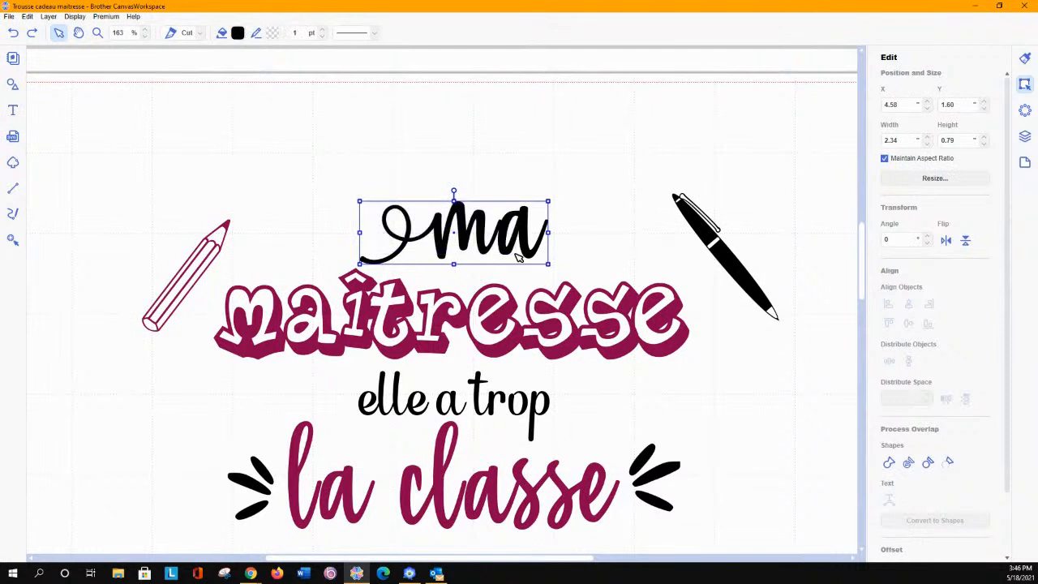
key(Delete)
click(708, 226)
key(Delete)
click(193, 263)
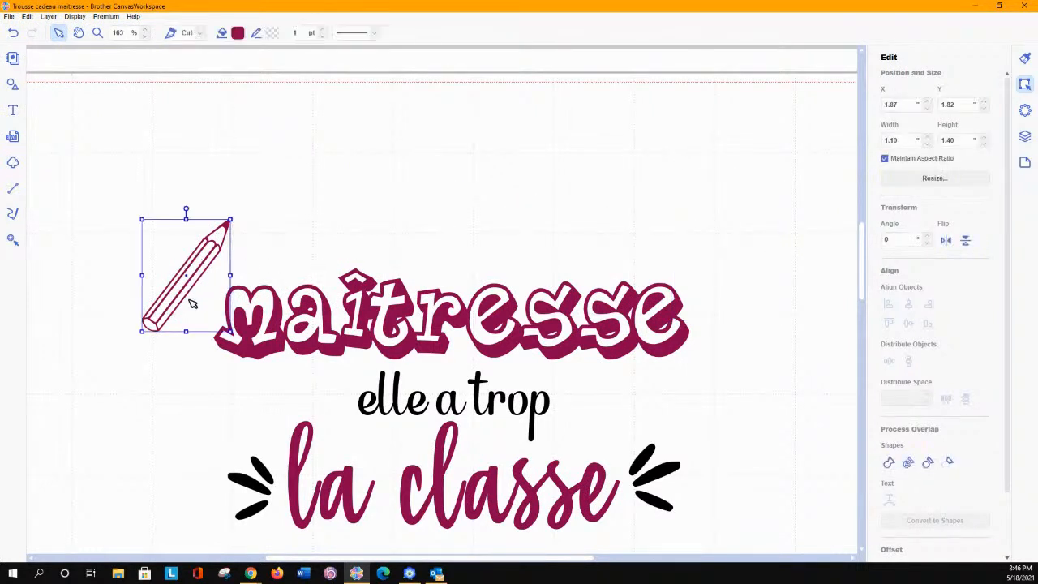
key(Delete)
Delete the "elle a trop" and "la classe" lettering along with the black accent strokes beside them.
click(395, 399)
key(Delete)
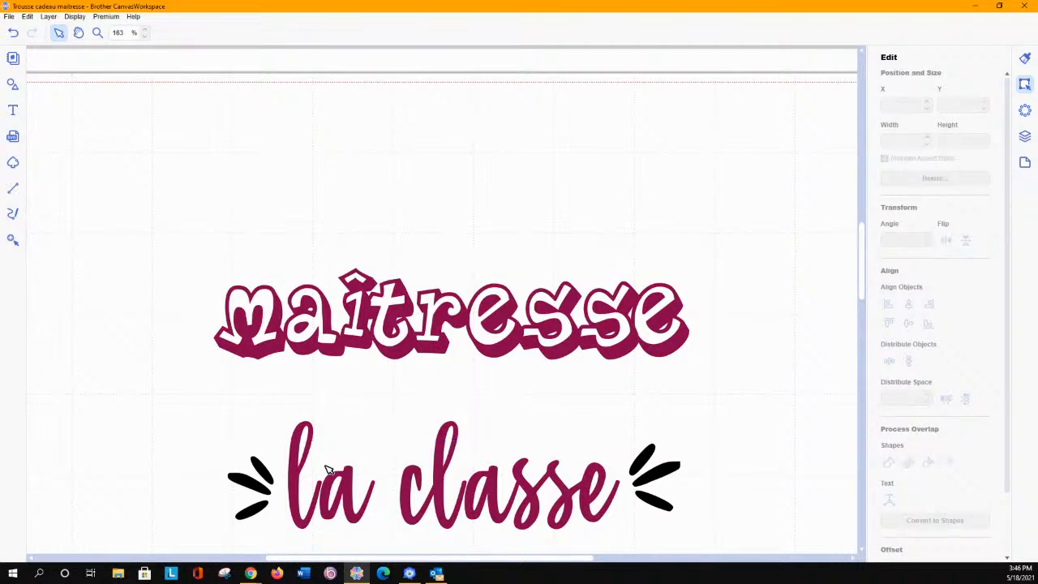
click(302, 484)
key(Delete)
click(262, 469)
key(Delete)
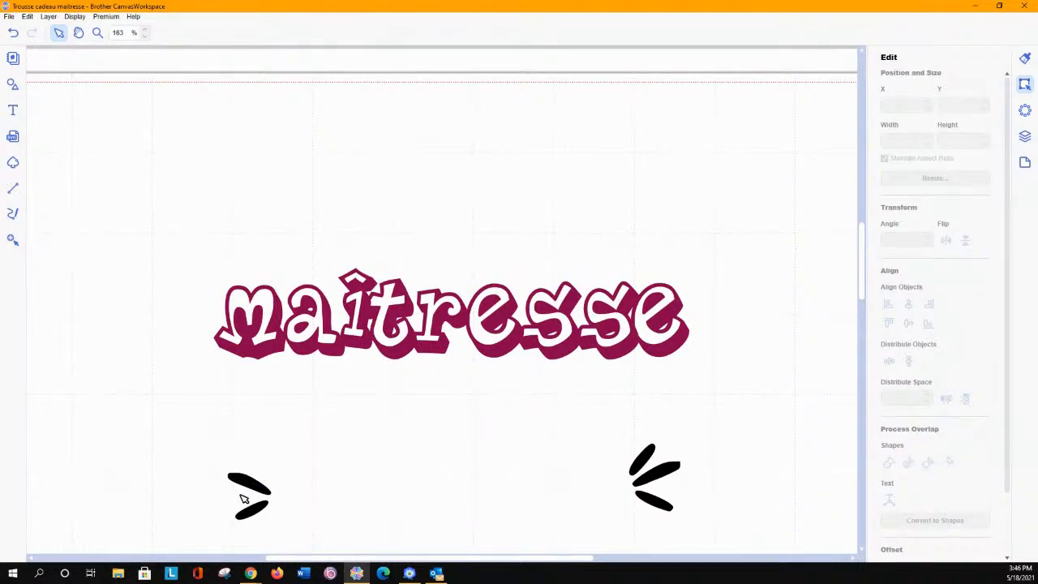
drag(209, 460, 690, 528)
key(Delete)
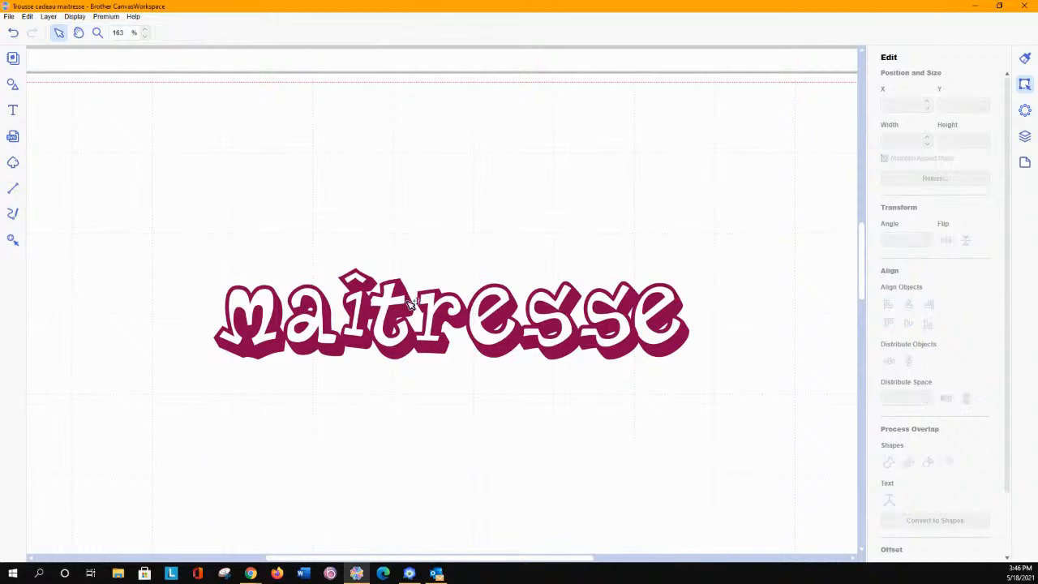
Export the remaining design as an FCM file named "mat" in the customer help files folder.
click(9, 16)
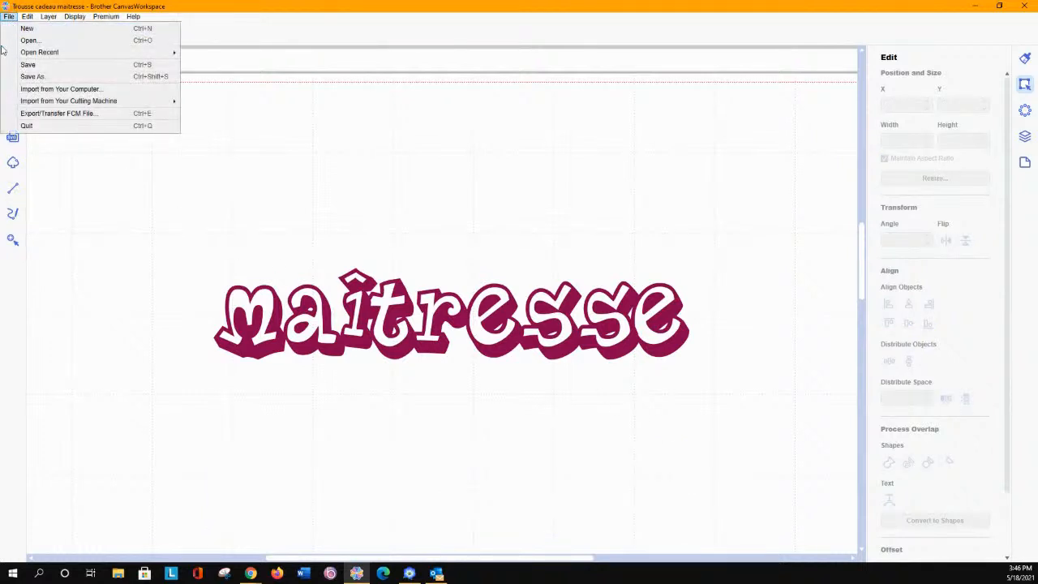
click(37, 113)
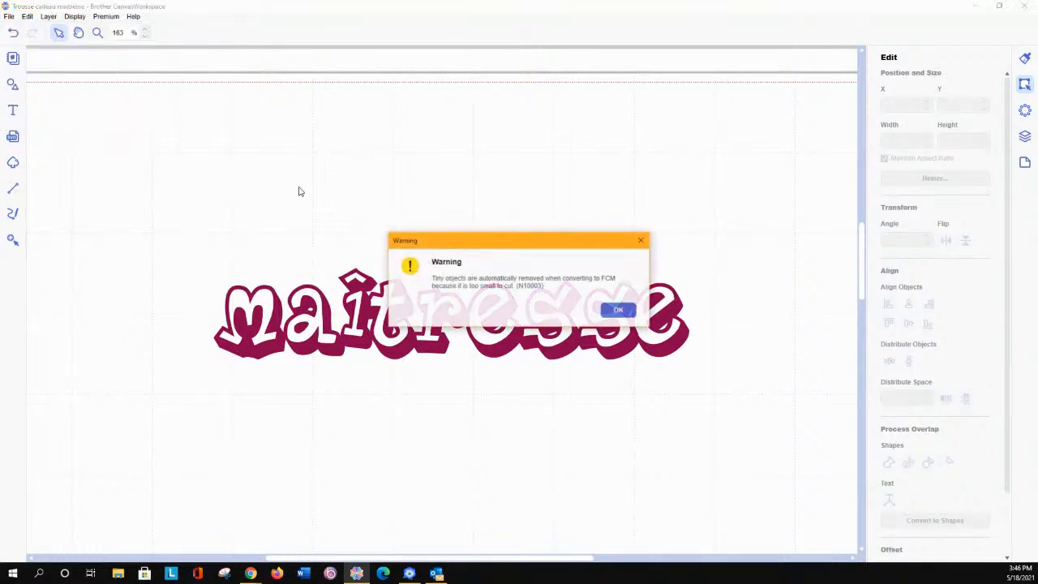
click(617, 309)
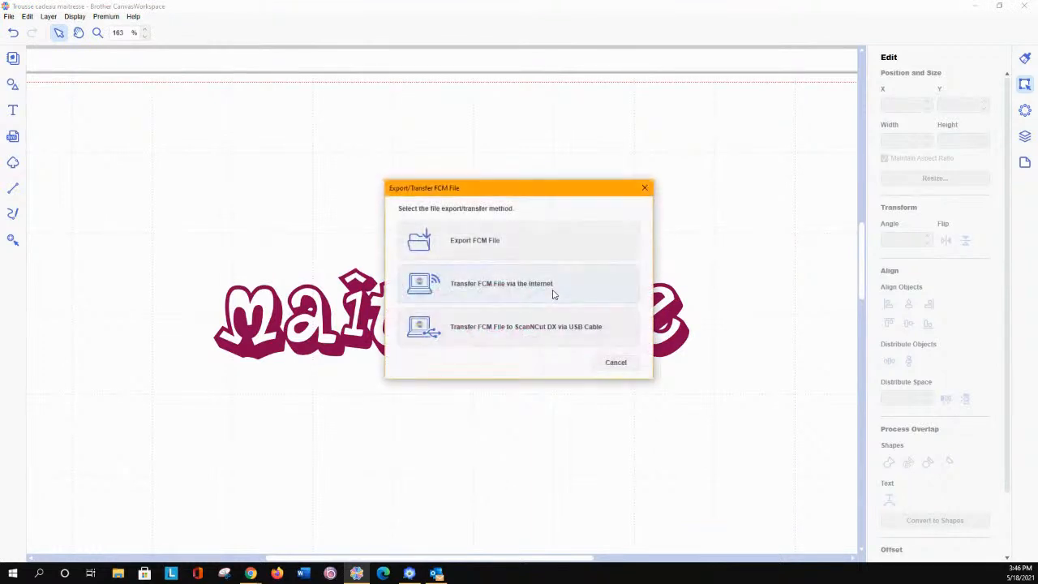
click(473, 257)
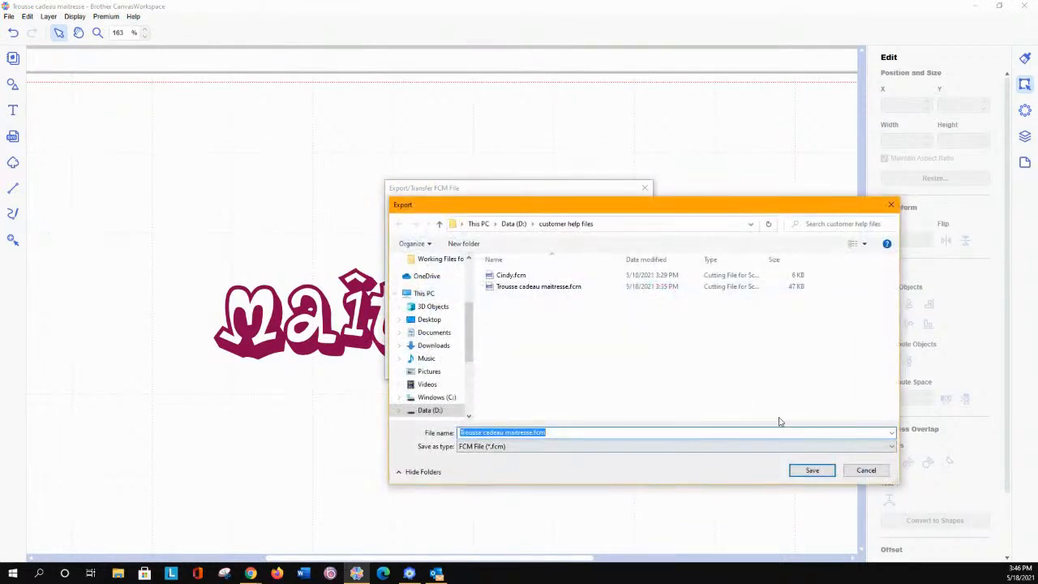
text(mat)
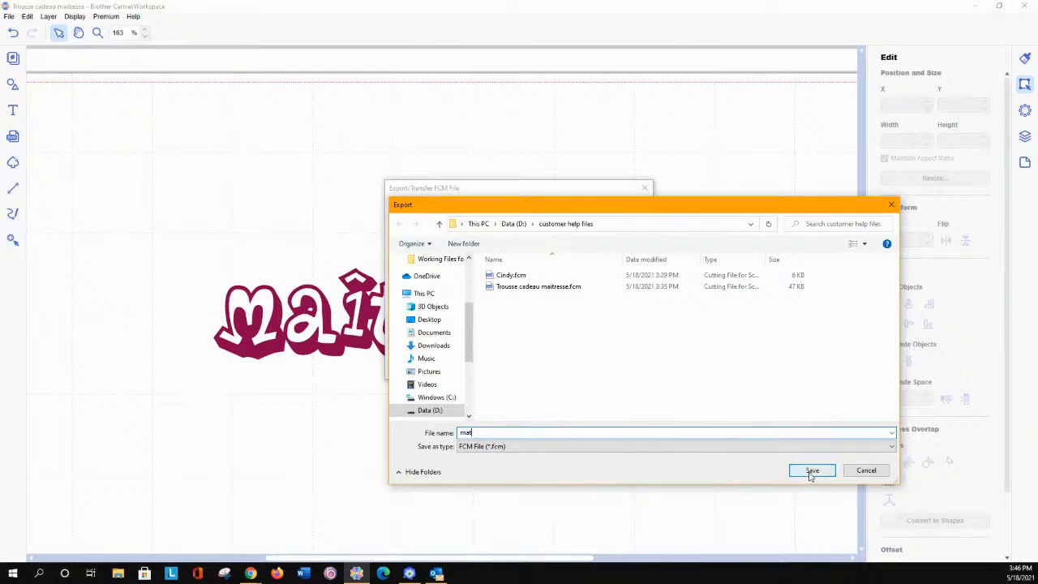
click(812, 470)
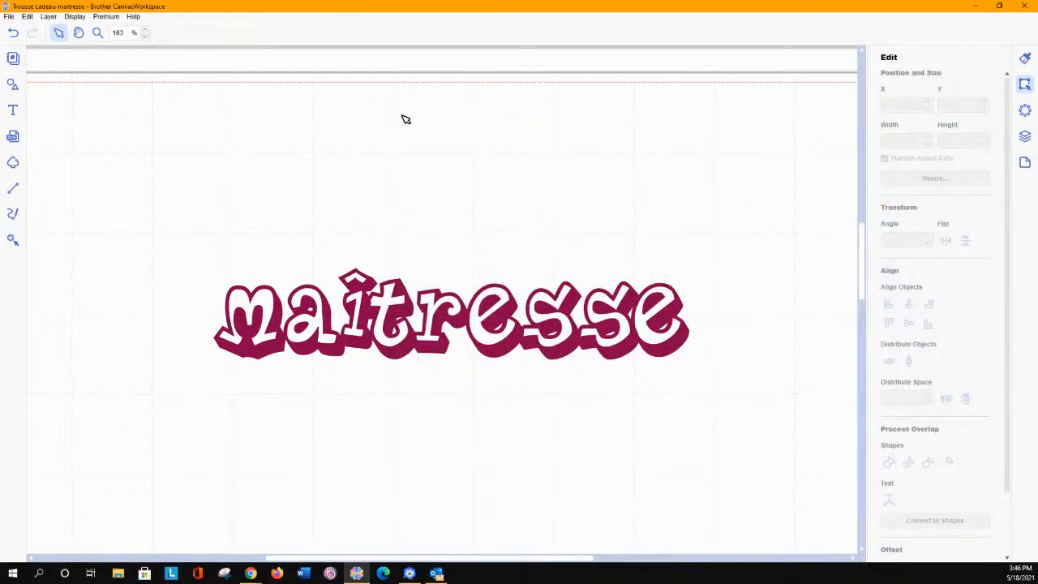
Switch to PE-DESIGN 11 and open a second, maximized Layout & Editing window with a blank design.
click(409, 574)
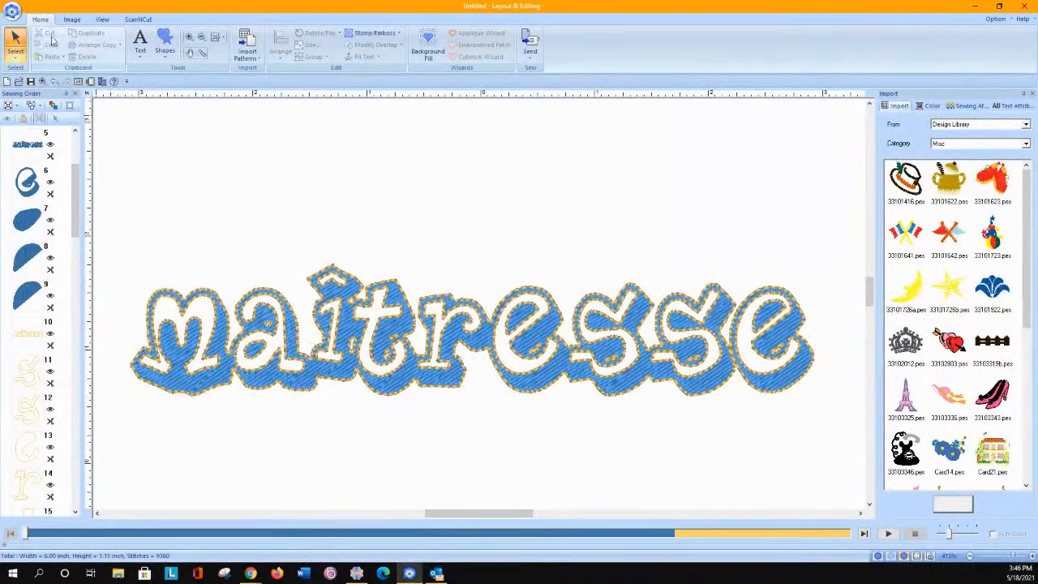
click(12, 11)
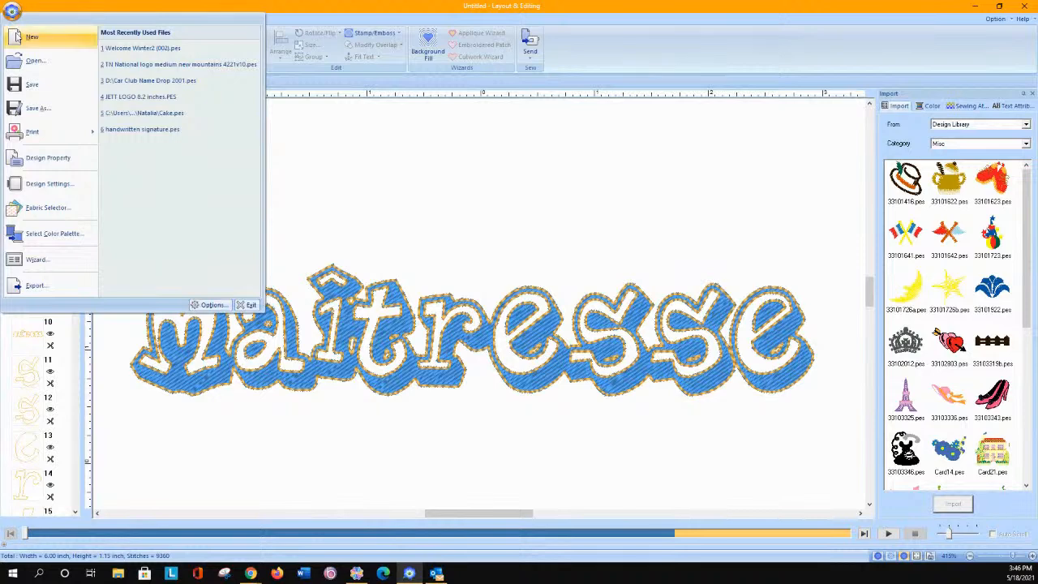
click(497, 146)
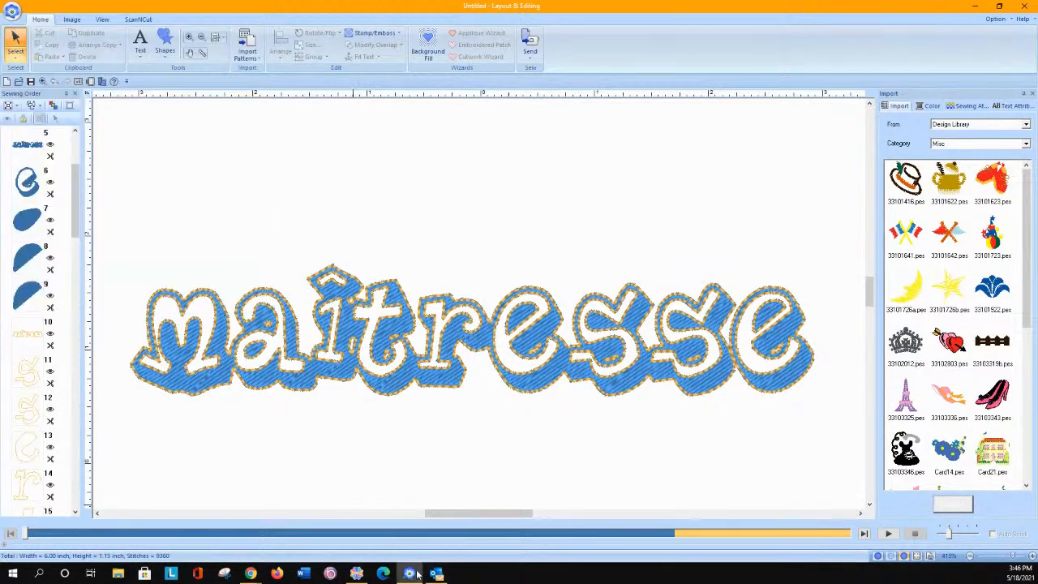
right_click(409, 573)
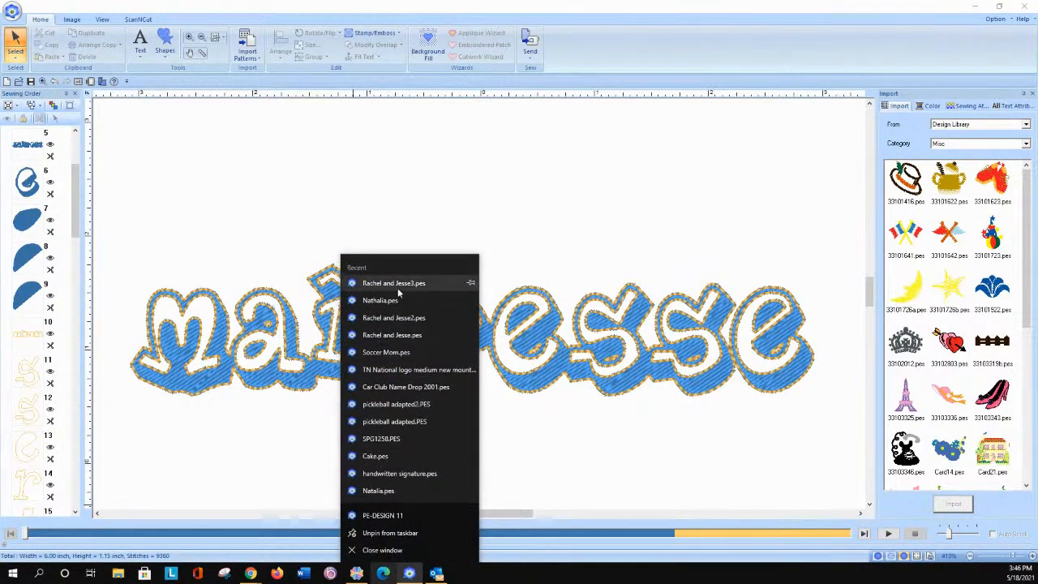
click(359, 510)
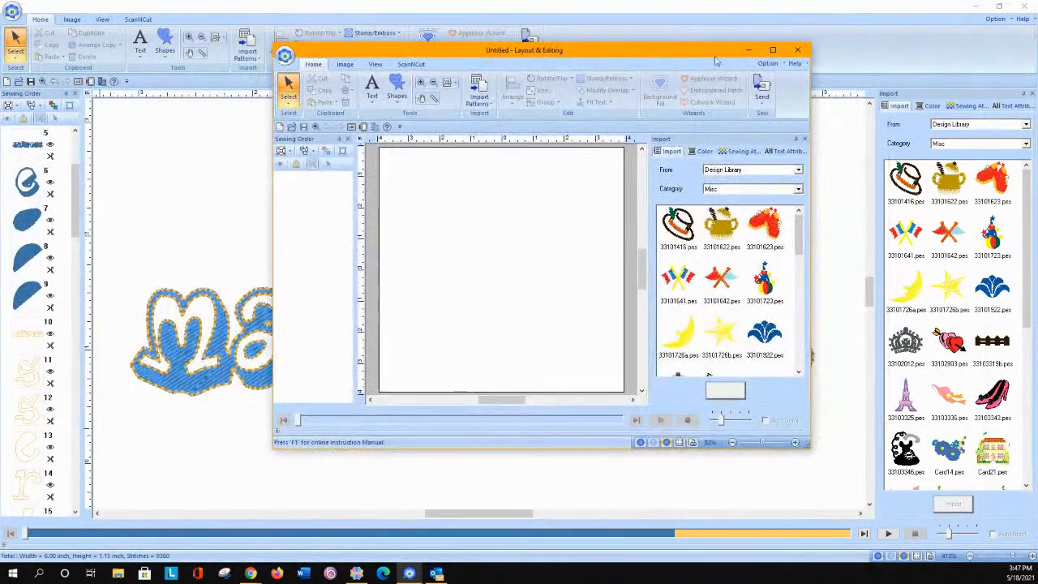
click(780, 50)
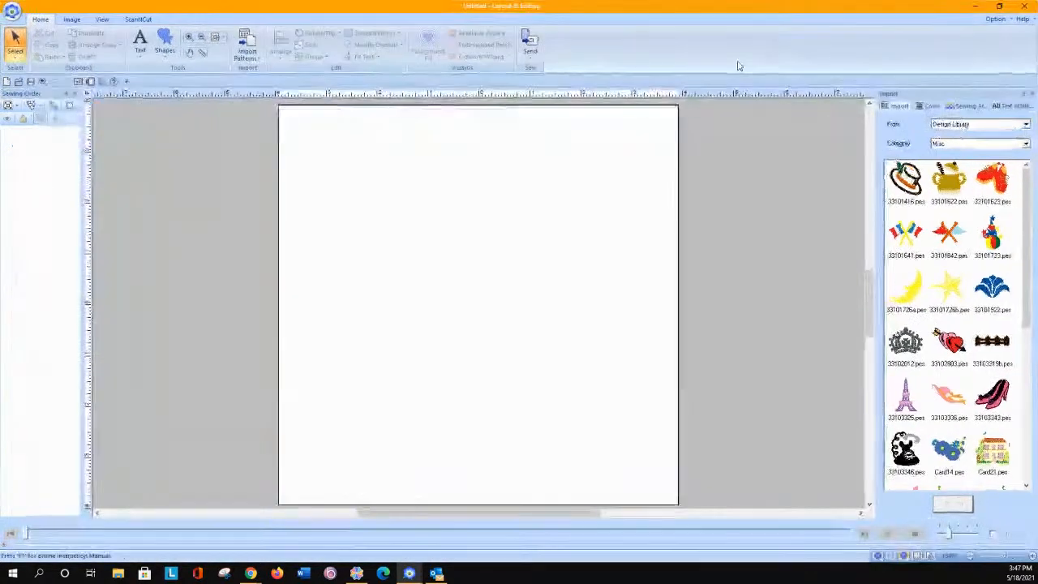
Import the mat.fcm cutting data into the blank design and close the import dialog.
click(138, 19)
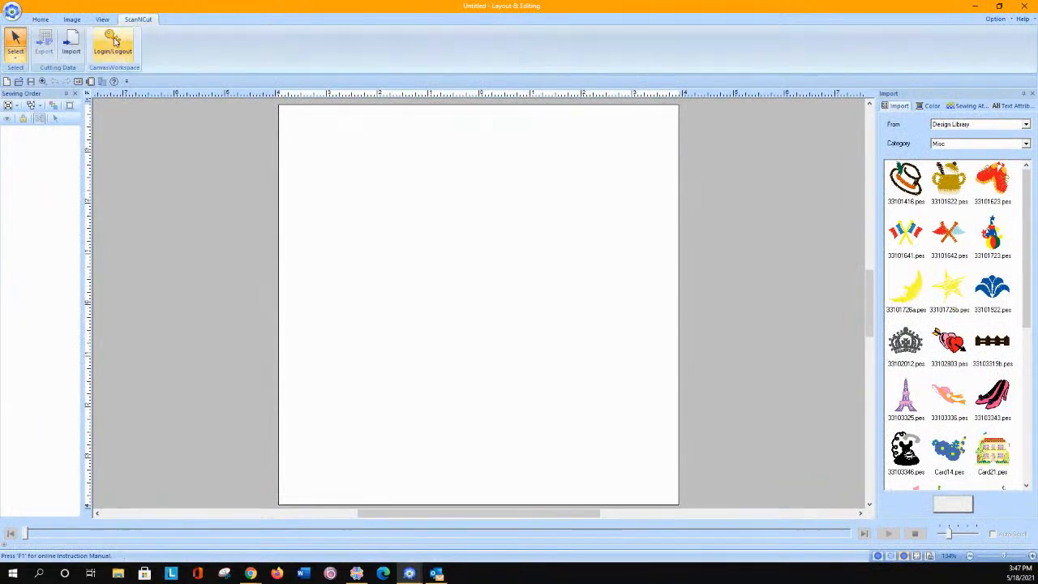
click(71, 40)
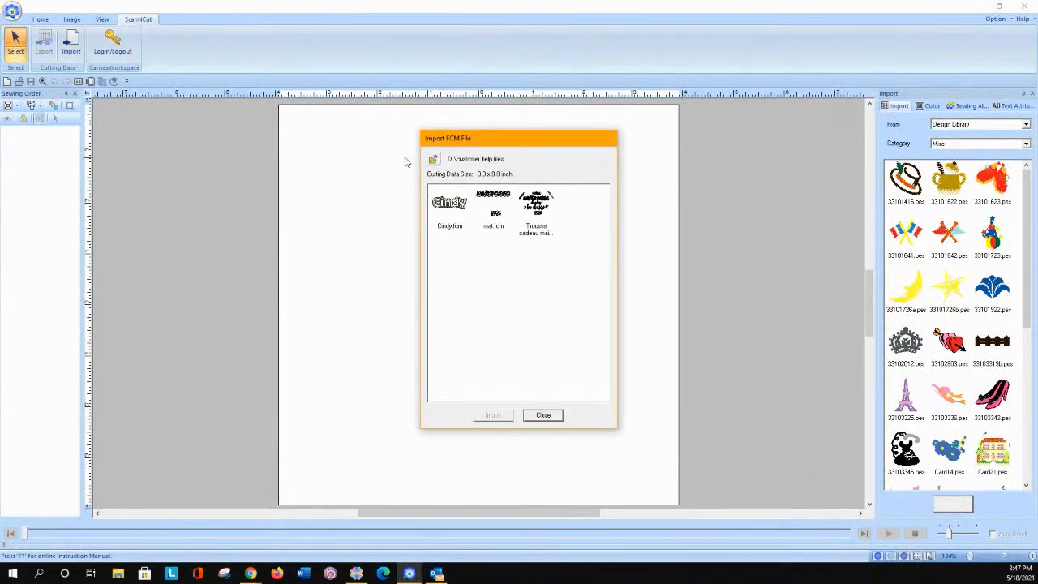
click(495, 213)
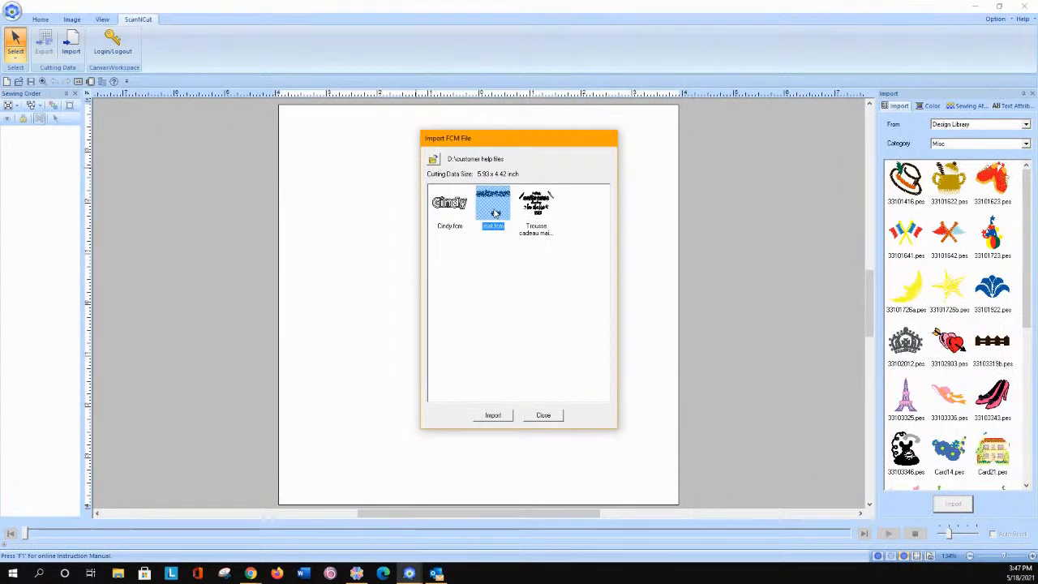
click(492, 417)
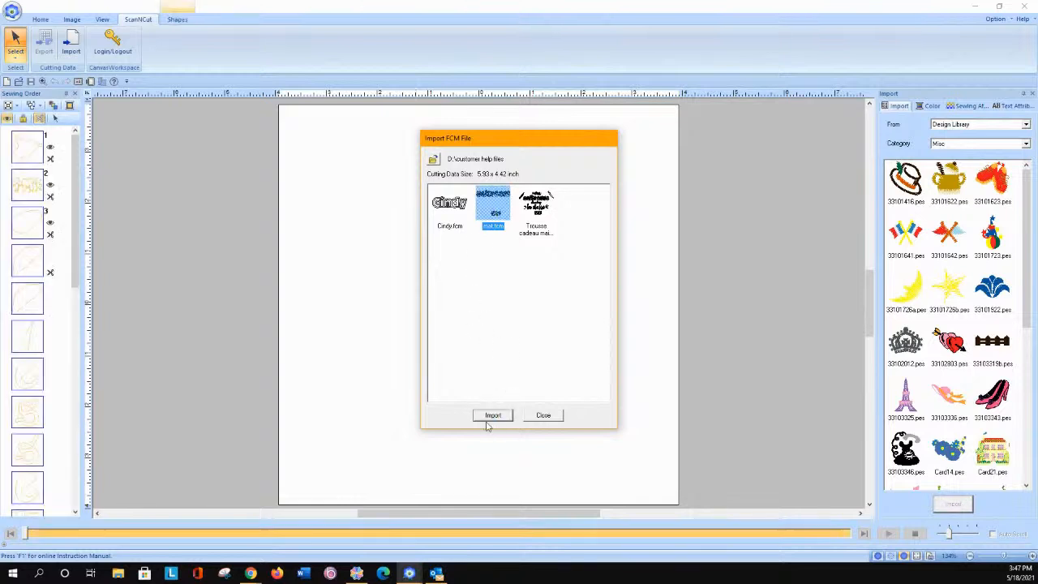
click(541, 417)
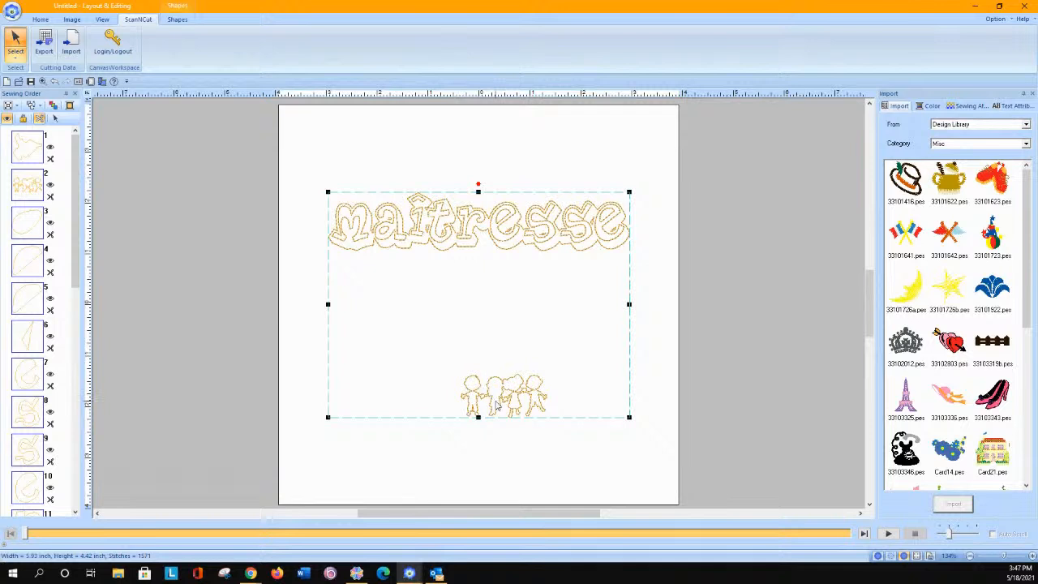
click(176, 19)
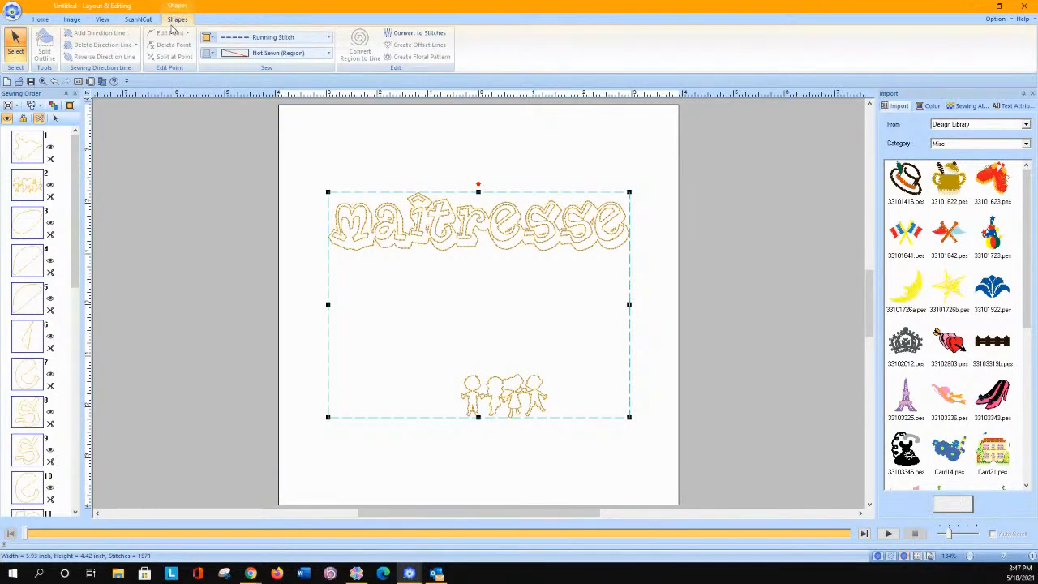
click(263, 53)
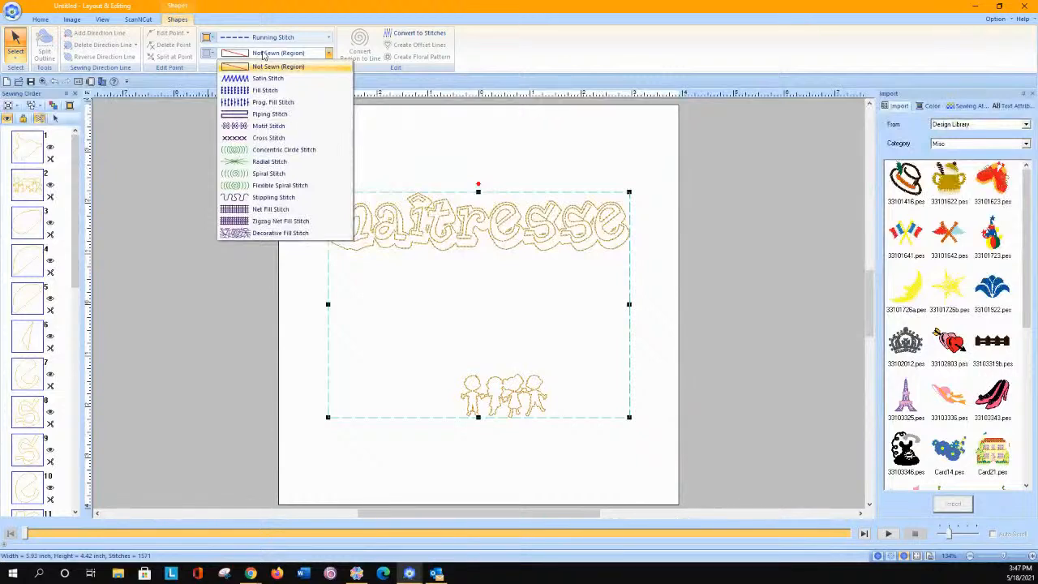
click(429, 127)
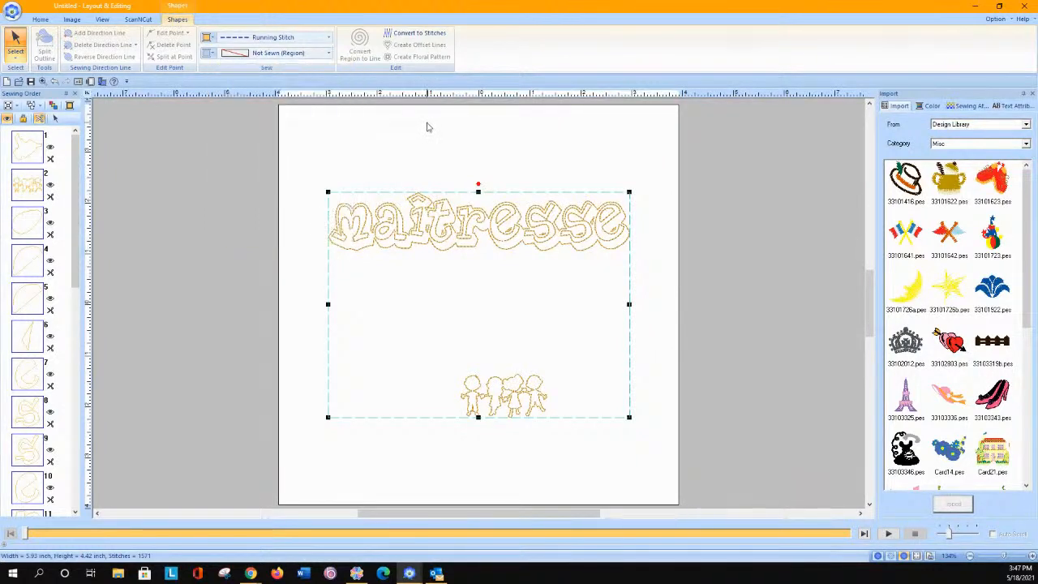
Ungroup the imported cutting design and delete the row of children figures below the "maîtresse" lettering.
click(418, 350)
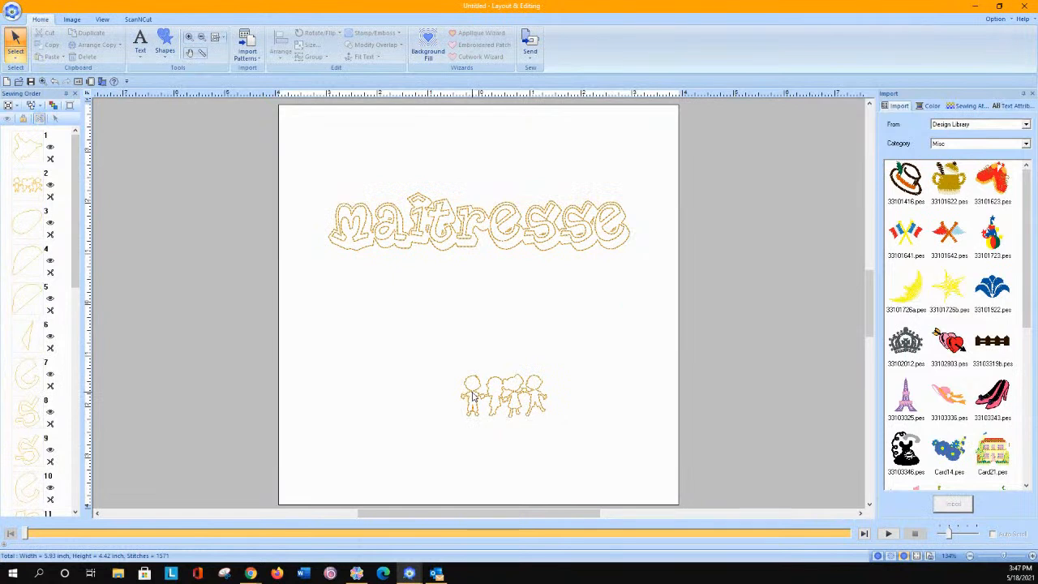
click(479, 393)
click(477, 393)
right_click(475, 392)
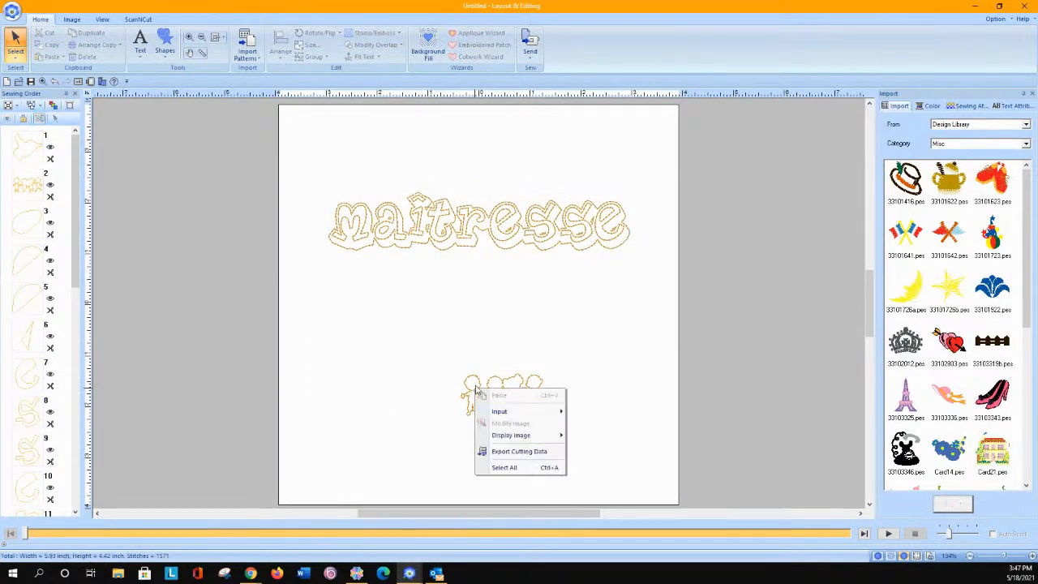
click(343, 214)
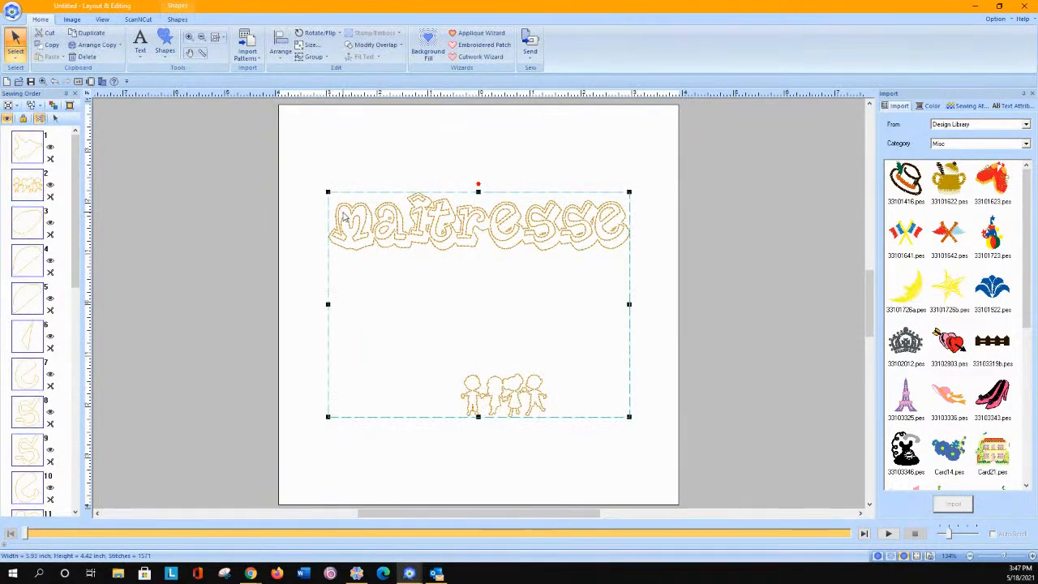
right_click(343, 213)
click(343, 215)
right_click(343, 214)
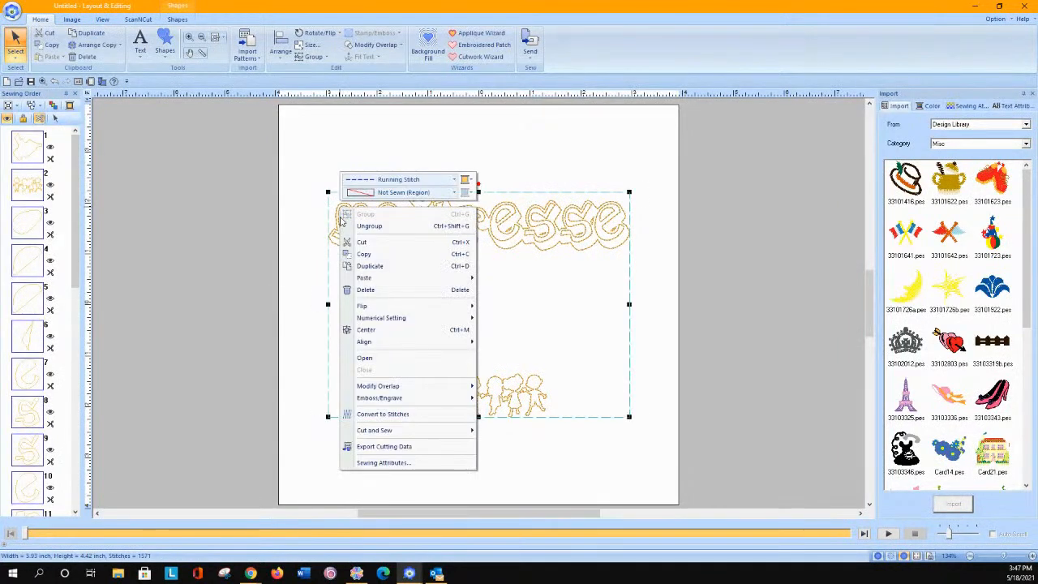
click(346, 228)
click(311, 220)
drag(425, 353, 568, 450)
key(Delete)
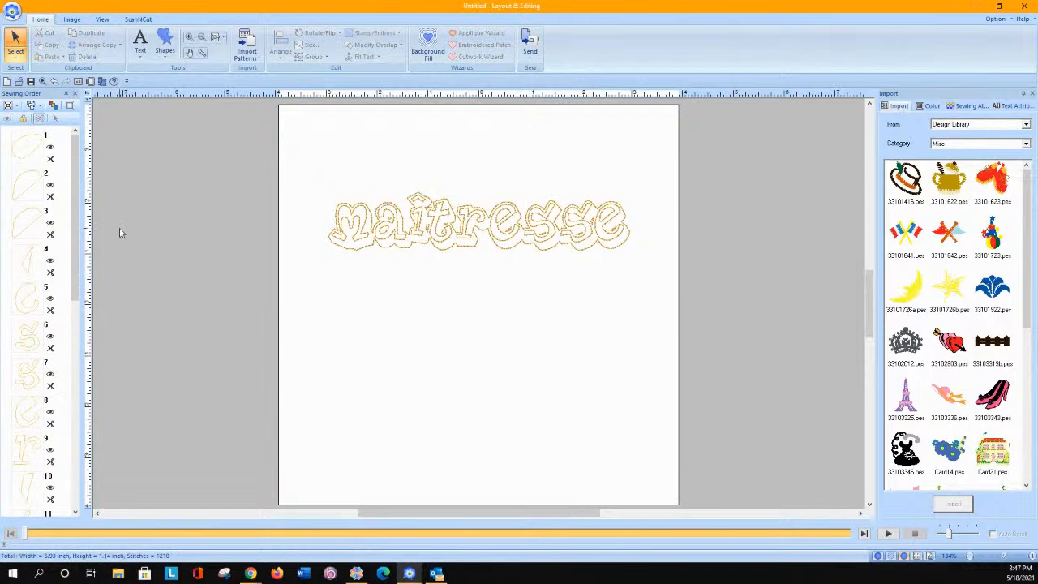
Try Satin Stitch on the region of the outer "maîtresse" outline and set it to Fill Stitch.
drag(75, 227, 42, 115)
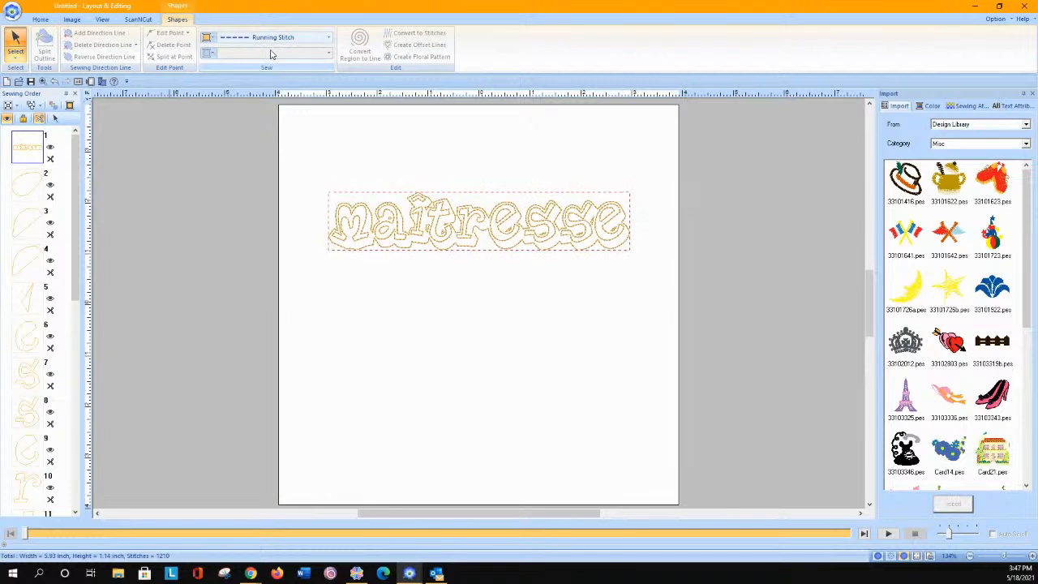
click(56, 119)
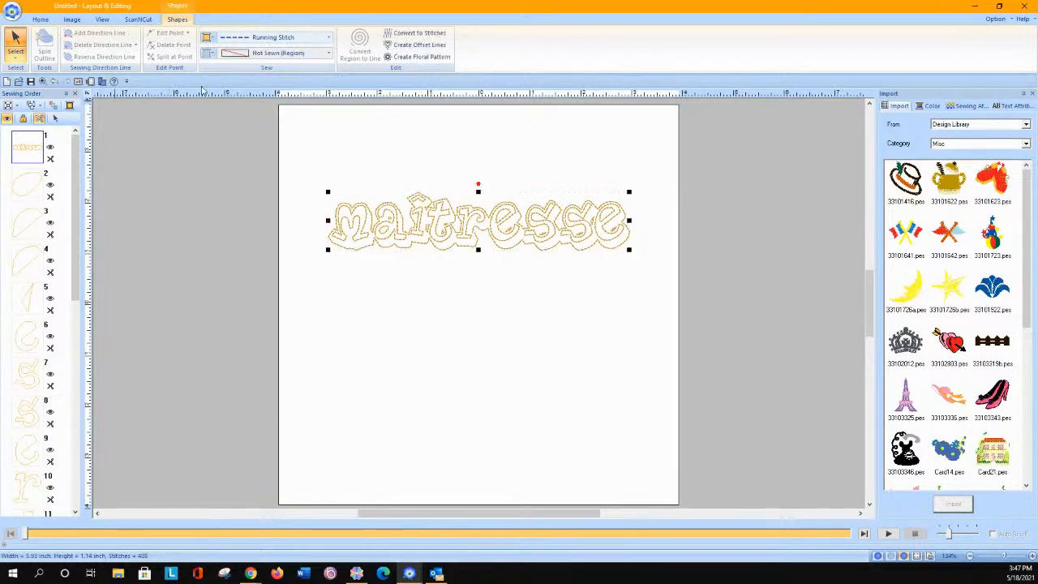
click(249, 58)
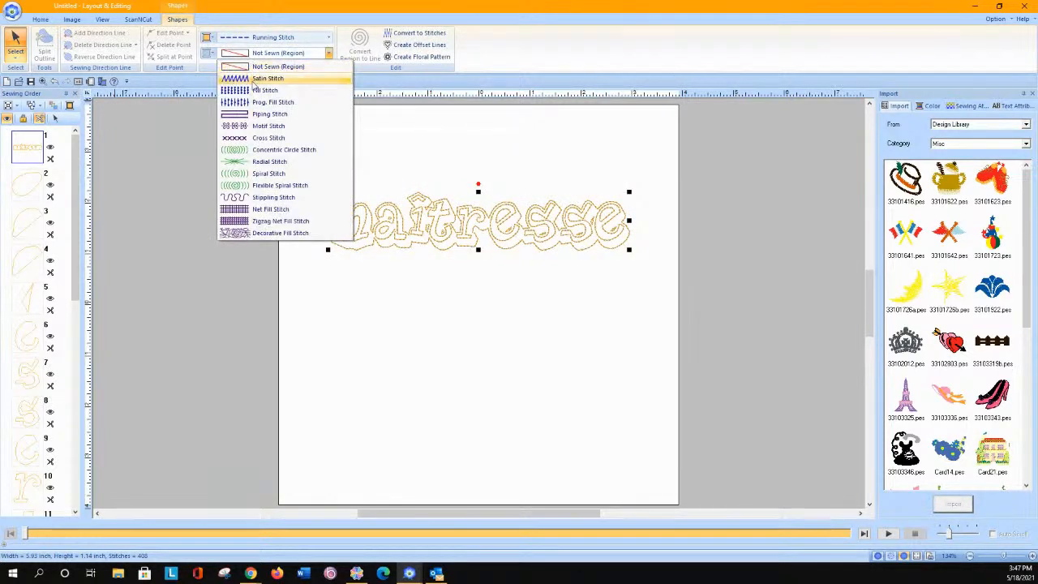
click(251, 80)
click(268, 53)
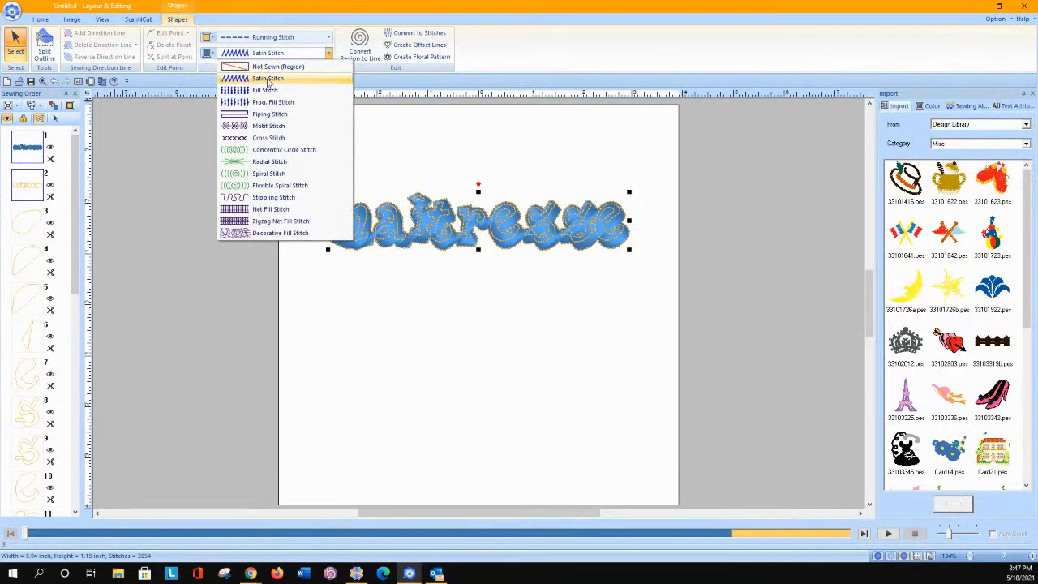
click(266, 90)
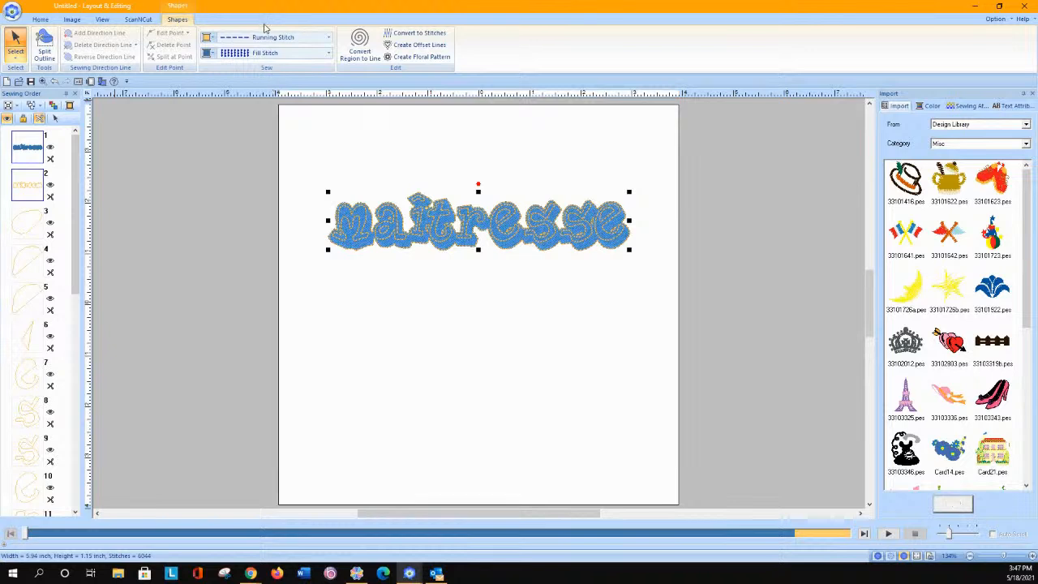
Apply Satin Stitch to the regions of all inner letter shapes after the outer outline and color them dark red.
click(46, 216)
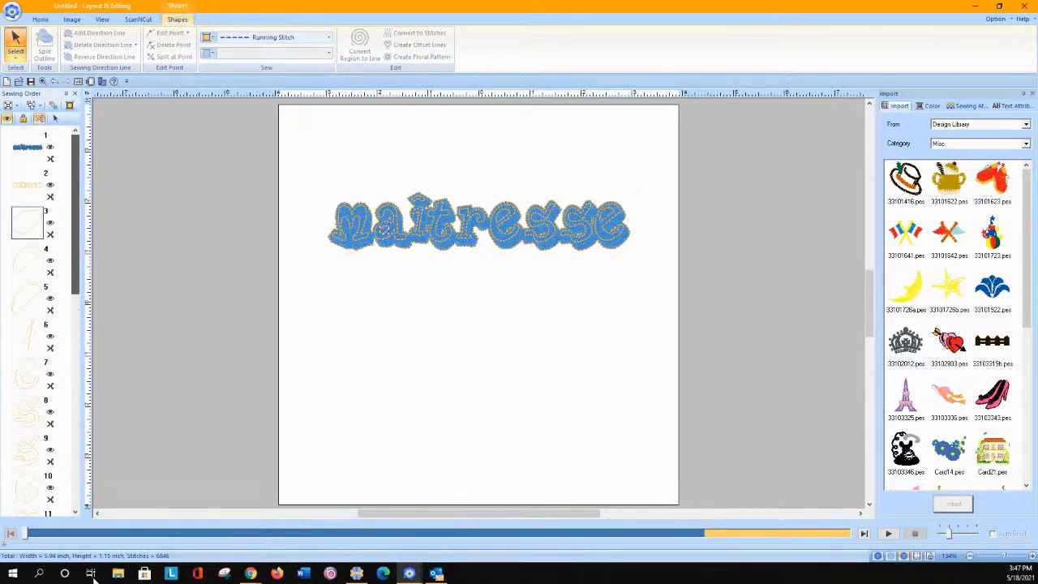
drag(106, 547, 85, 512)
shift+click(26, 504)
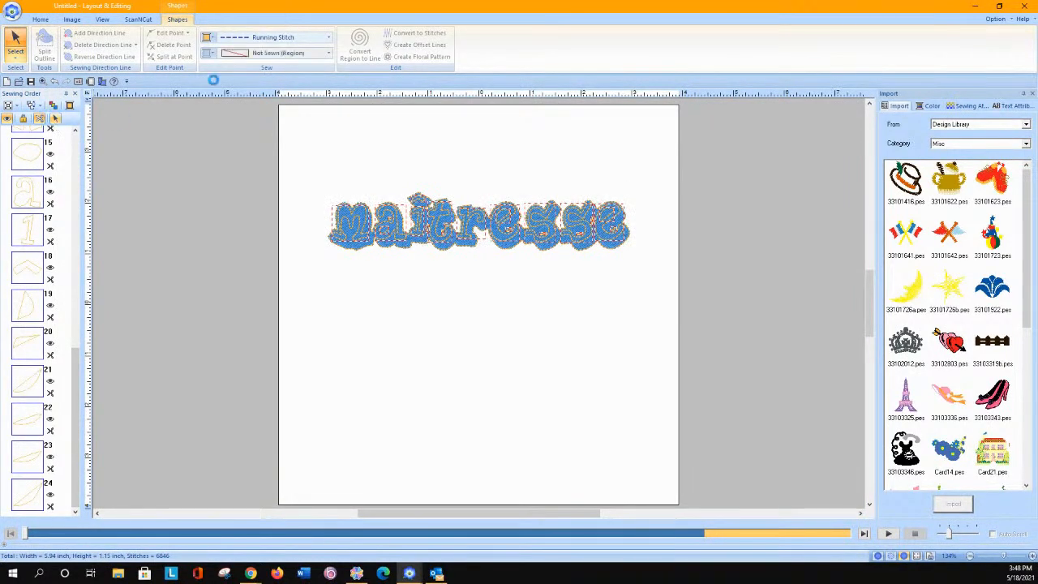
click(241, 57)
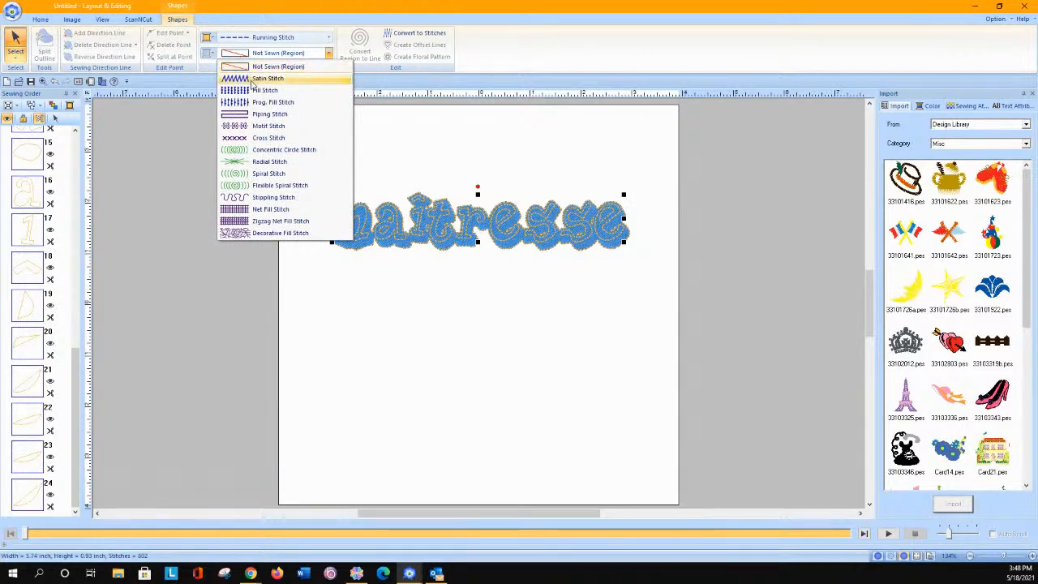
click(253, 78)
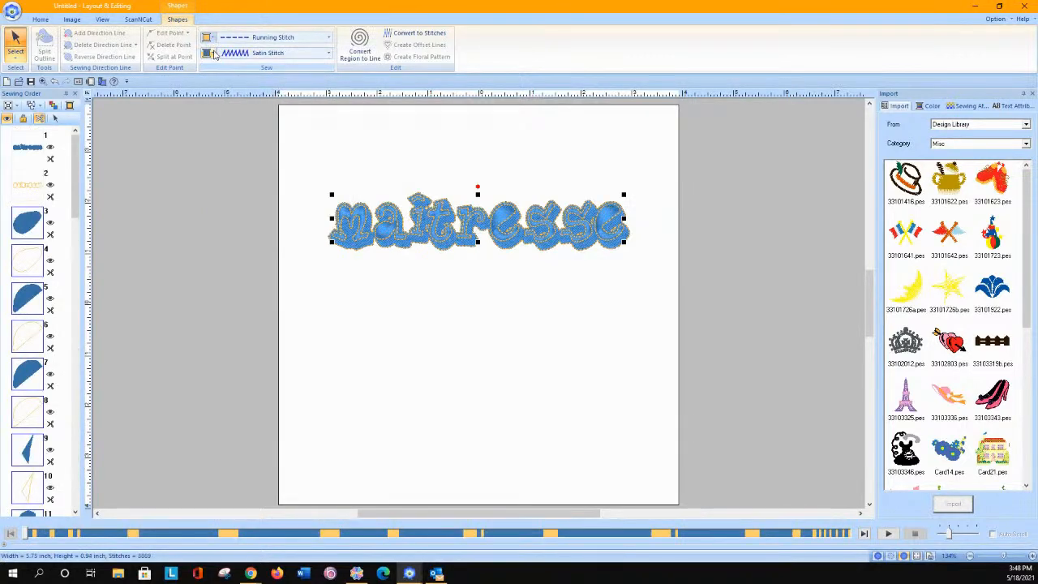
click(214, 54)
click(206, 87)
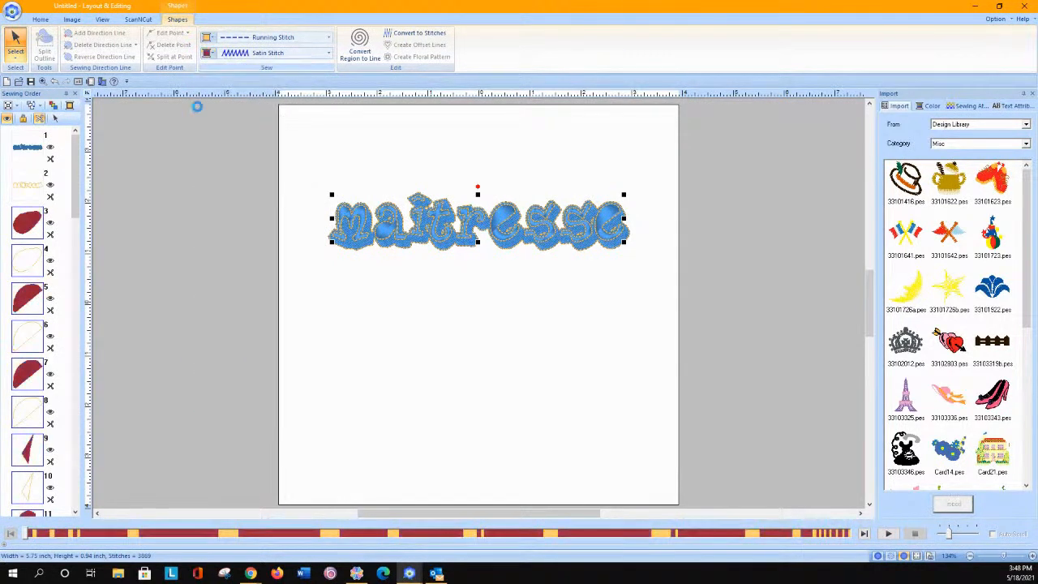
click(196, 180)
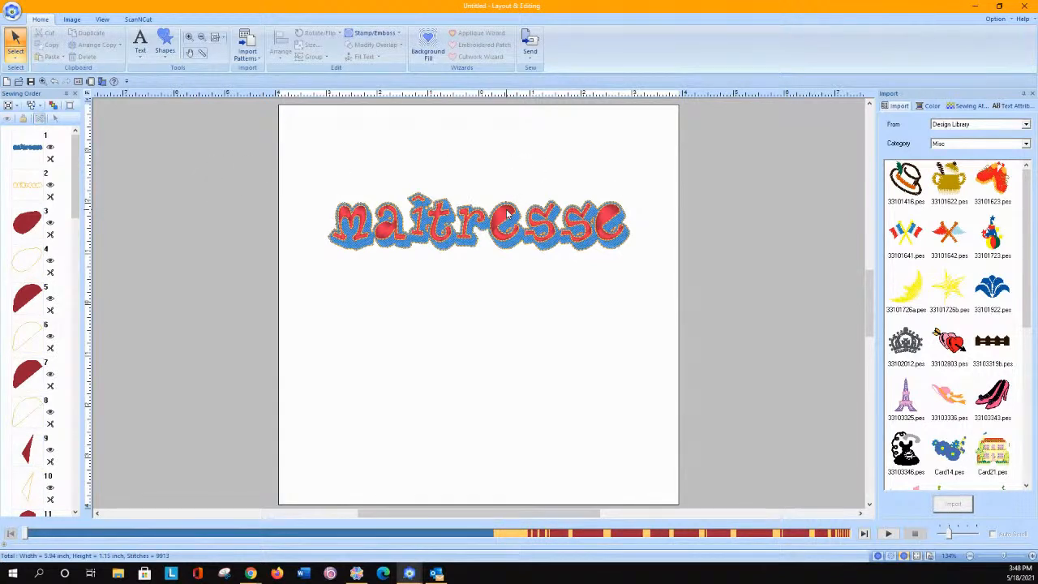
Select the whole "maîtresse" lettering and merge its overlapping patterns.
drag(72, 213, 81, 496)
drag(316, 162, 659, 279)
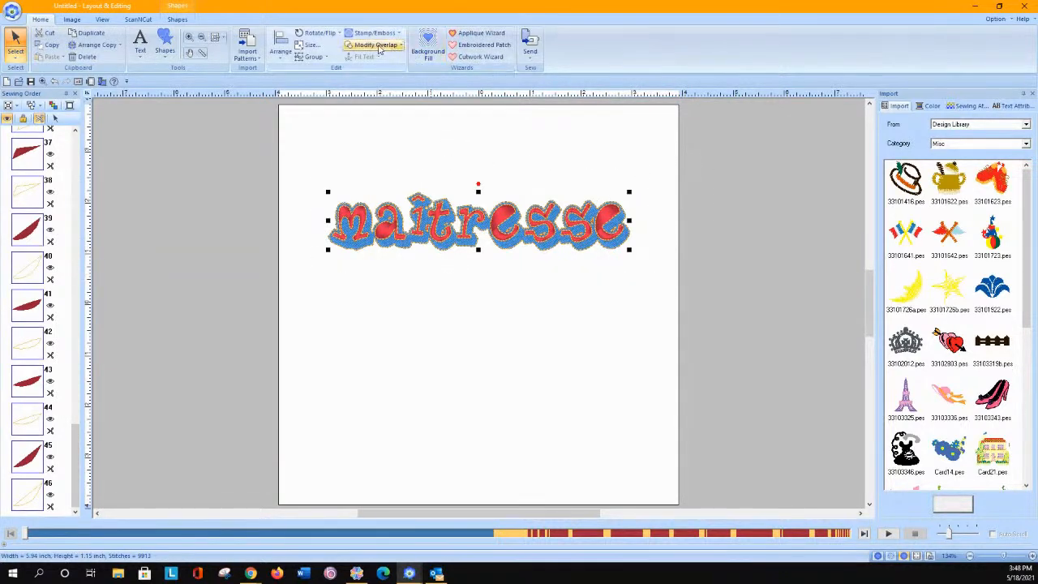
click(366, 45)
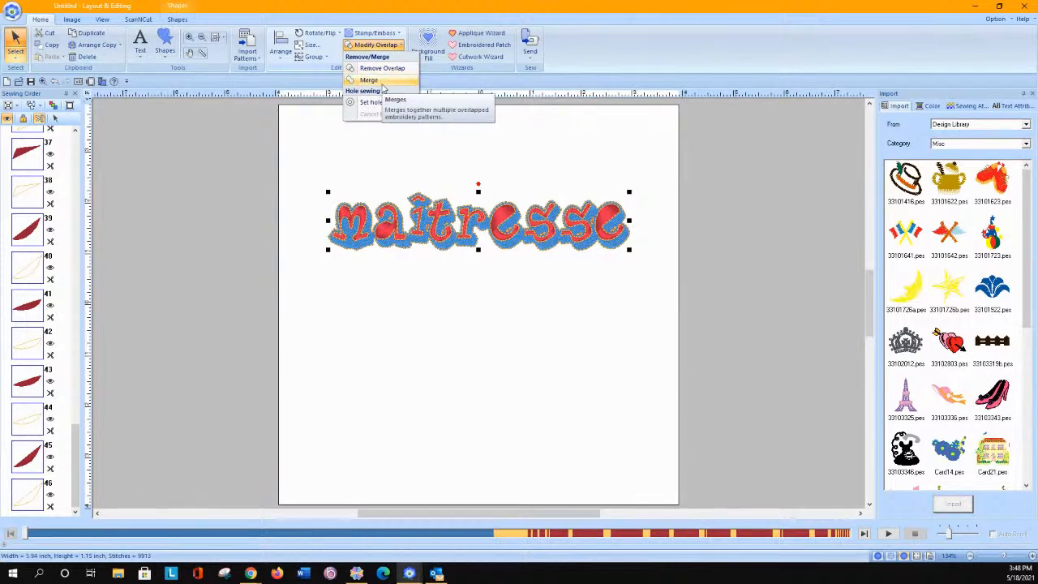
click(381, 81)
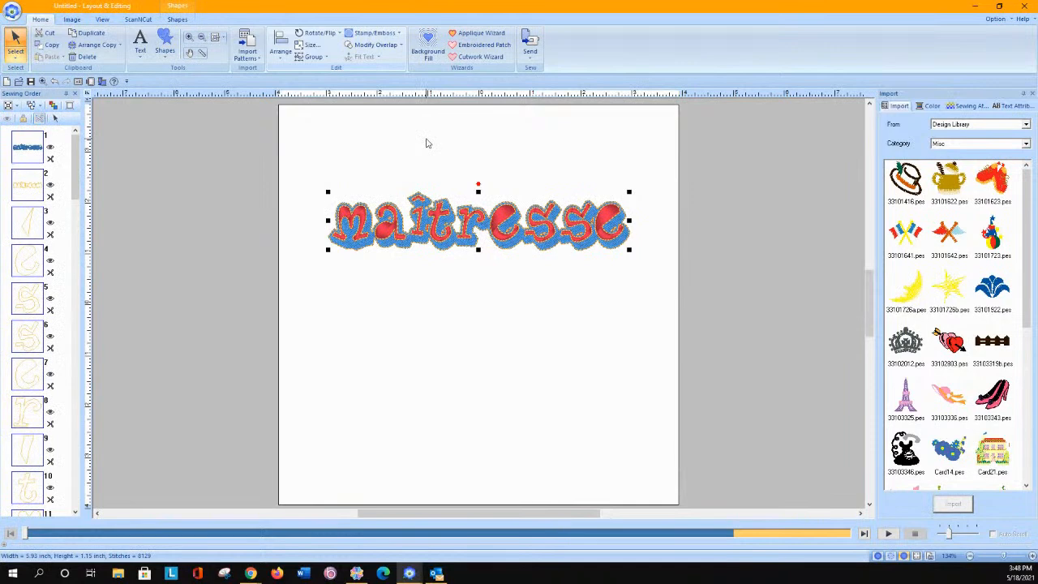
Set the region of the merged lettering to Not Sewn, undo that change and deselect the design.
click(179, 20)
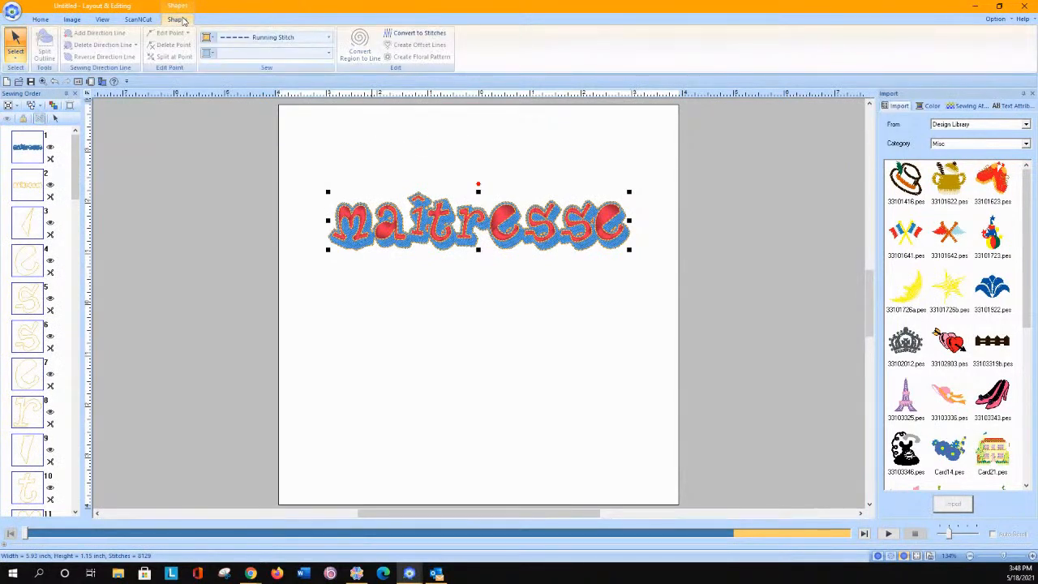
click(219, 57)
click(229, 69)
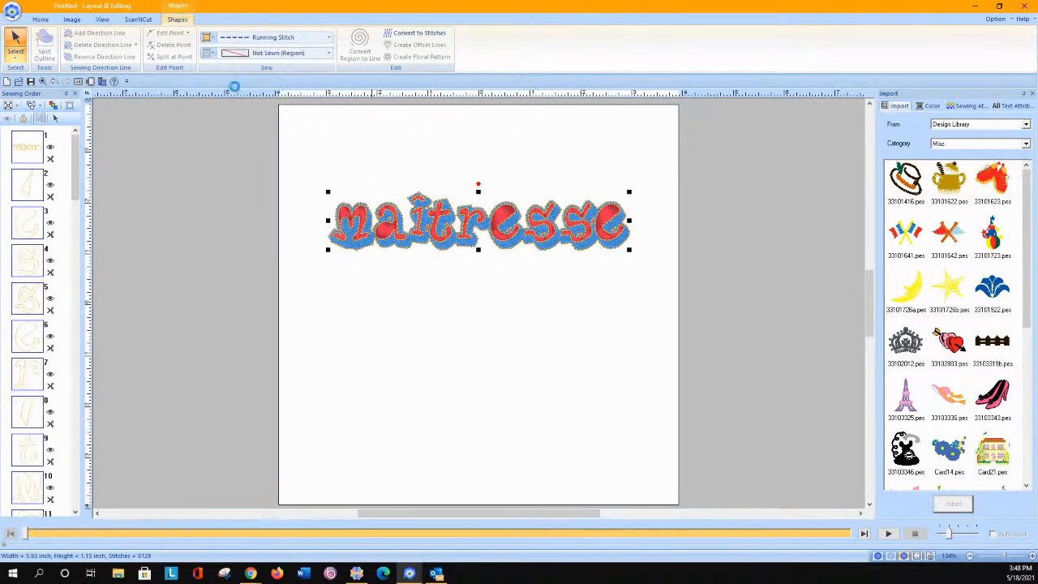
click(55, 82)
click(328, 134)
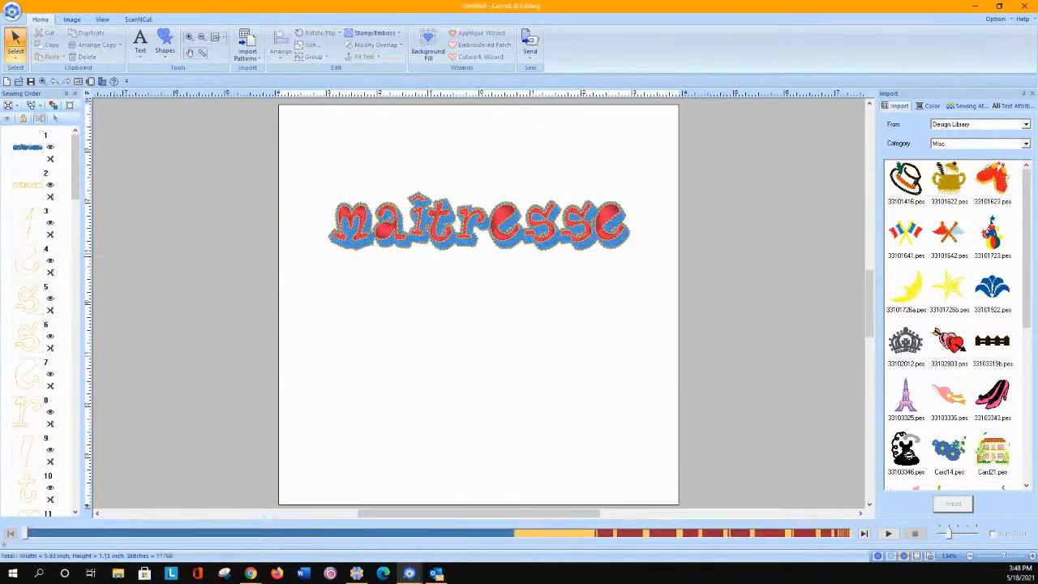
Select patterns 22 through 59 in the sewing order and set their region sewing to Not Sewn.
drag(76, 171, 82, 283)
click(31, 365)
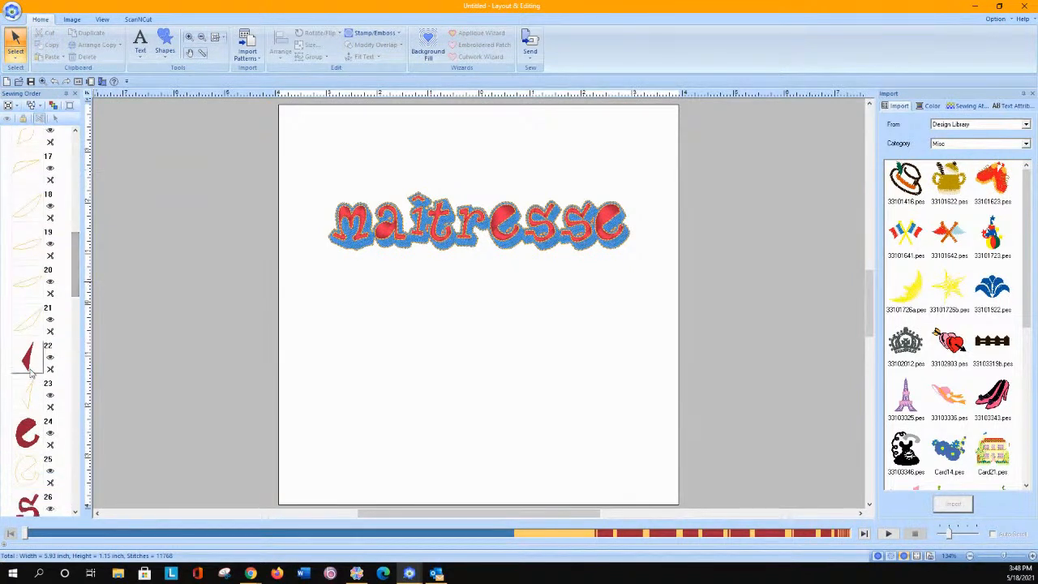
scroll(54, 487, down, 10)
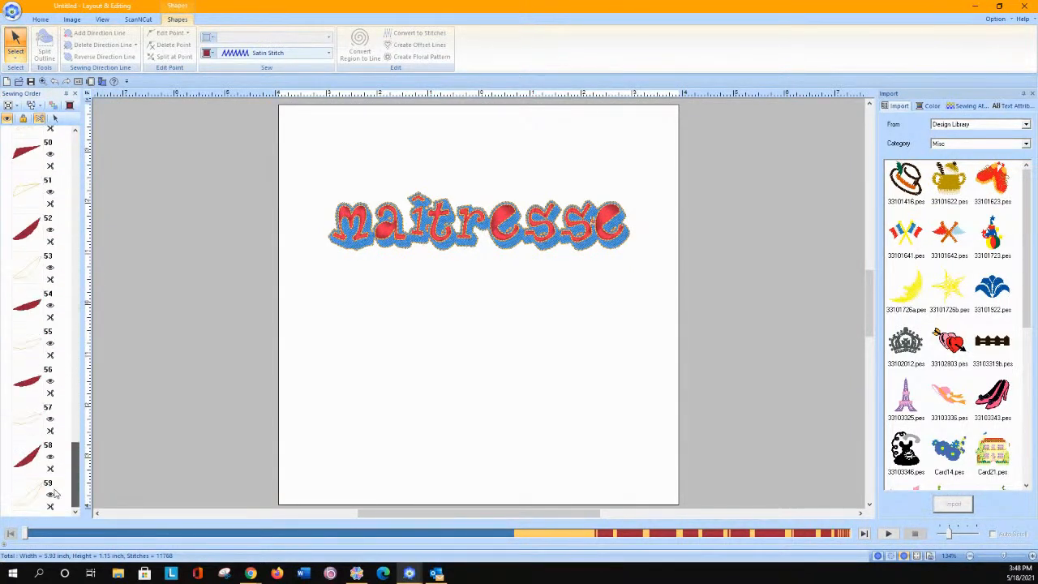
shift+click(31, 497)
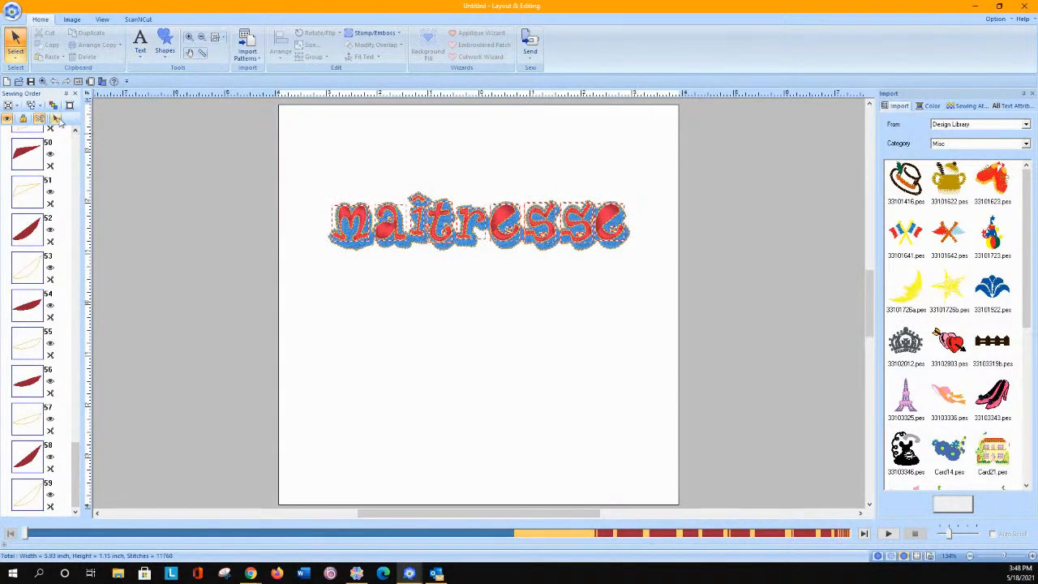
click(178, 18)
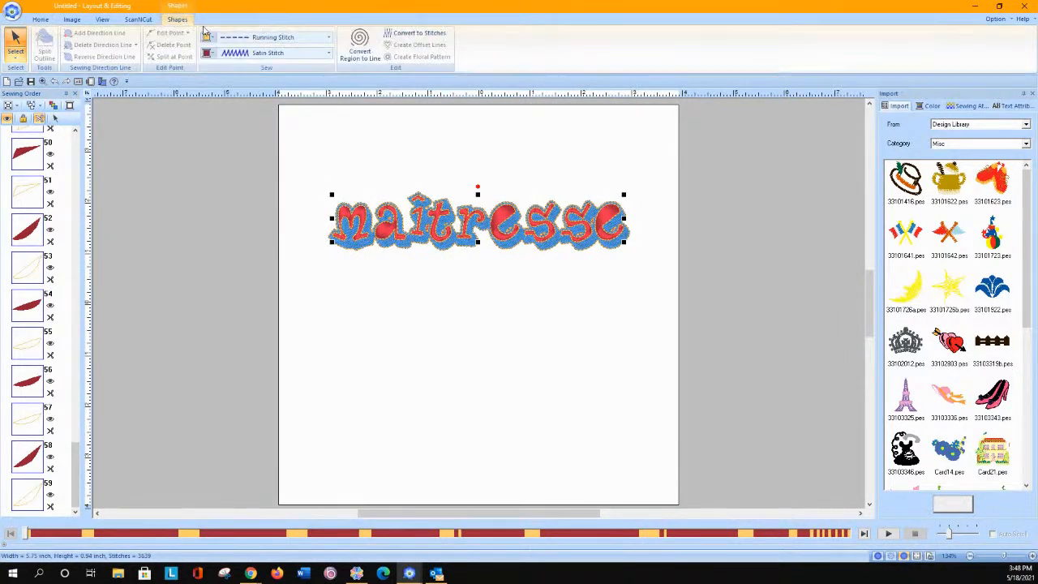
click(257, 54)
click(263, 66)
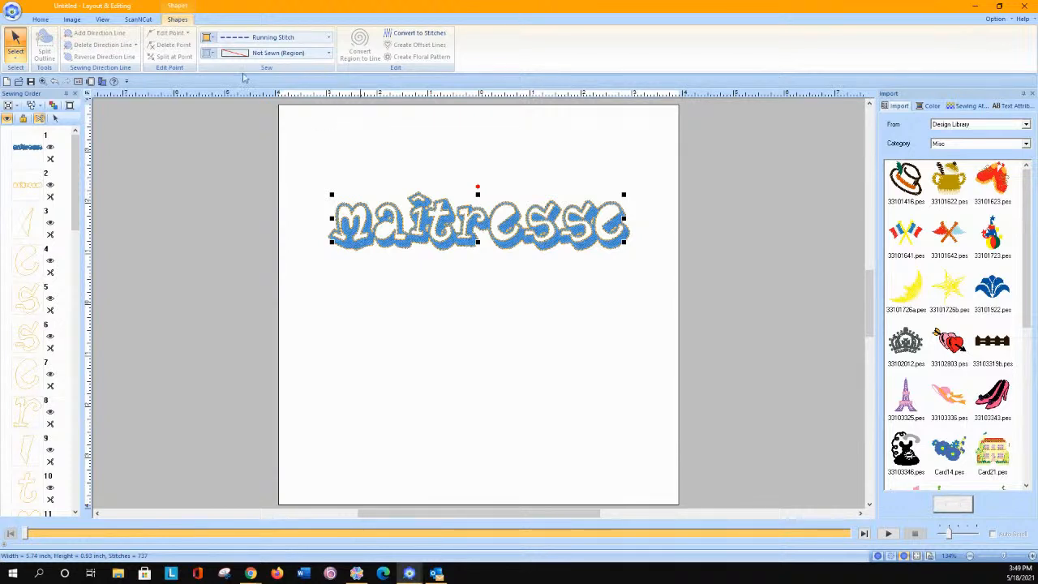
Import a second copy of mat.fcm over the existing lettering and close the import dialog.
click(137, 19)
click(71, 40)
click(497, 209)
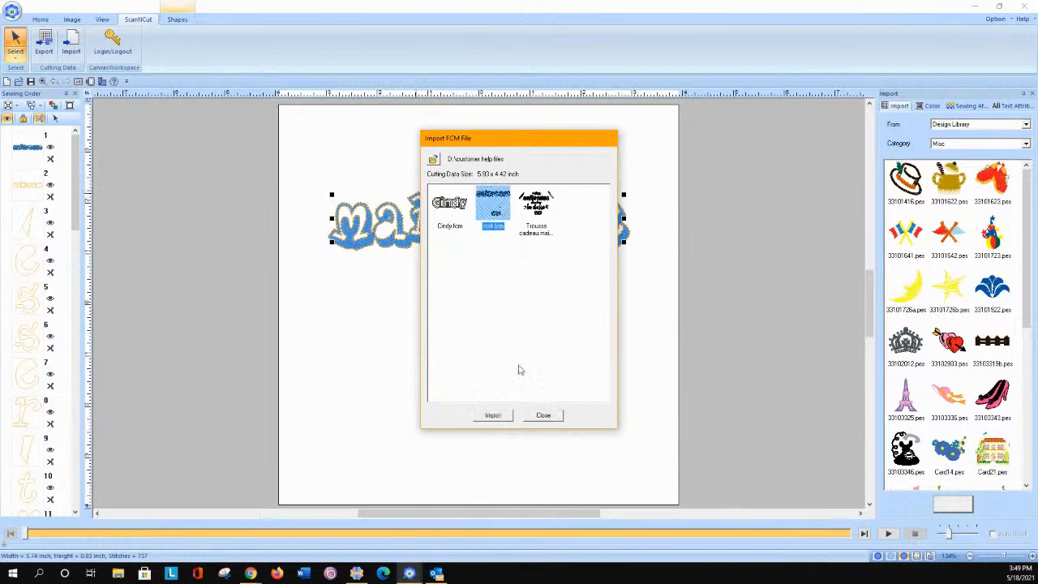
click(498, 417)
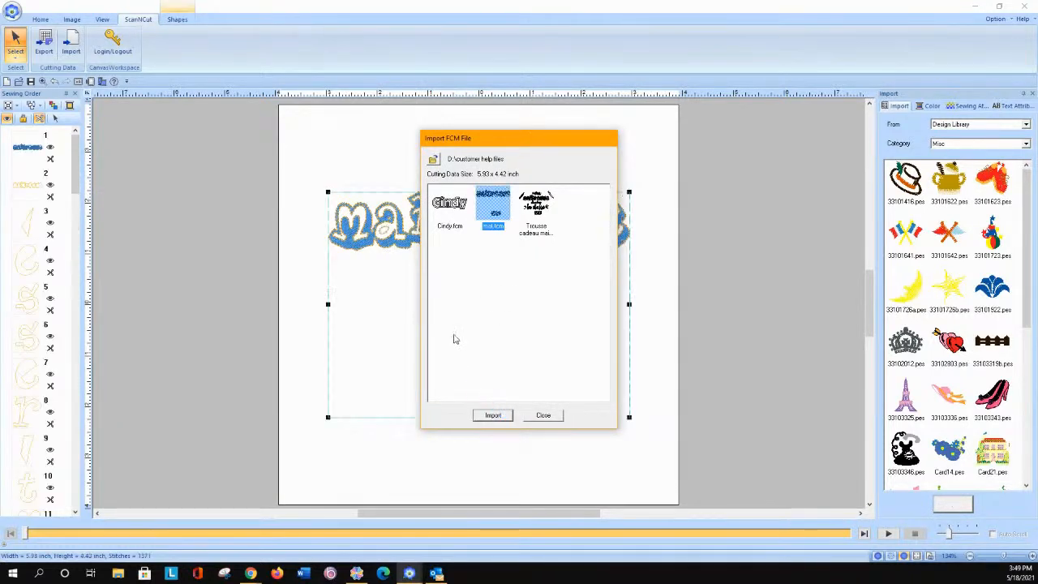
click(539, 415)
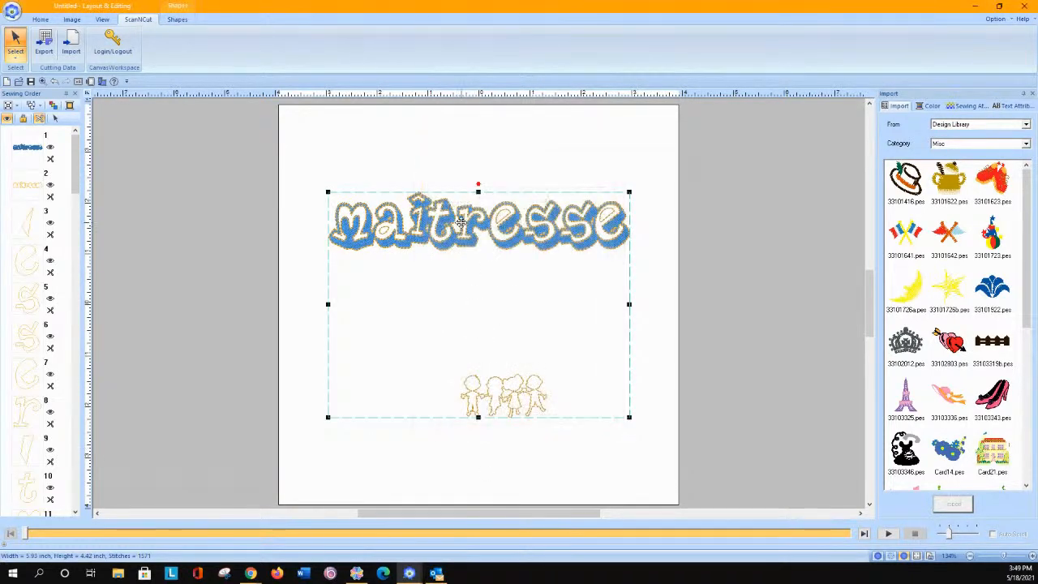
Move the imported copy below the blue lettering, select both designs and delete everything from the page.
drag(487, 396, 491, 451)
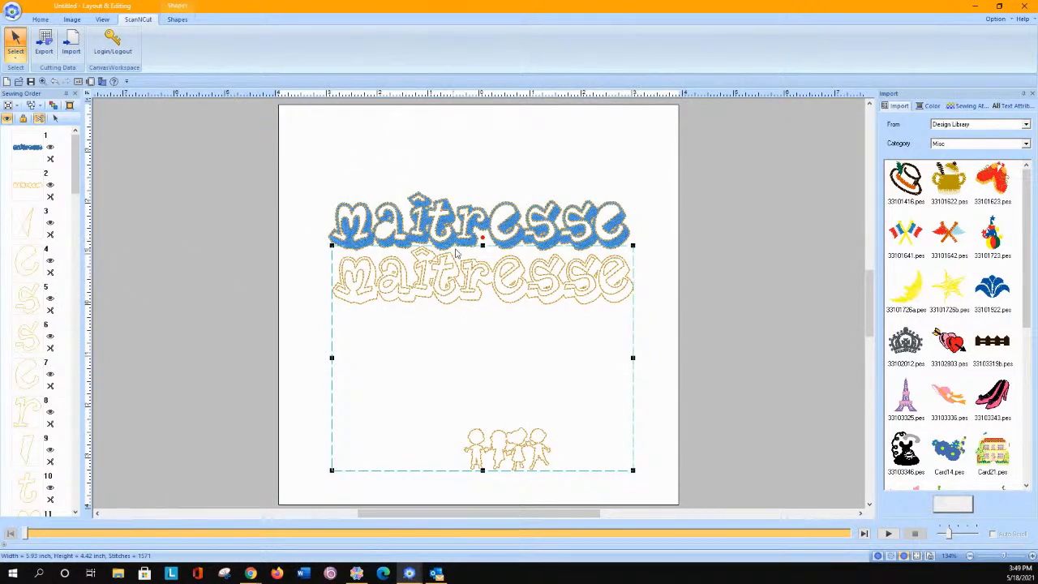
drag(315, 184, 640, 257)
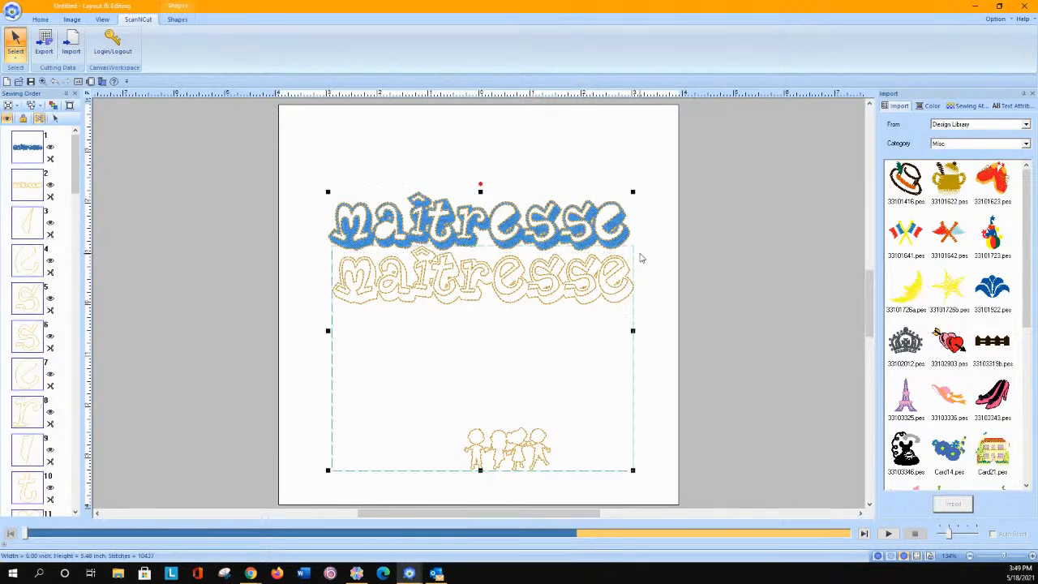
key(Delete)
Import mat.fcm from the customer help files folder into the emptied page and close the import dialog.
click(71, 41)
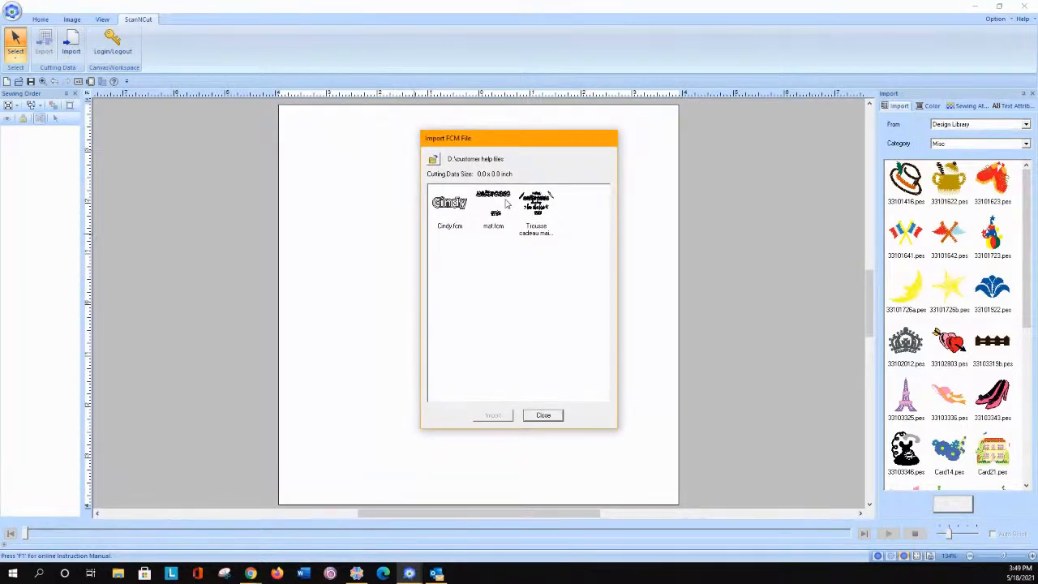
click(504, 204)
click(492, 416)
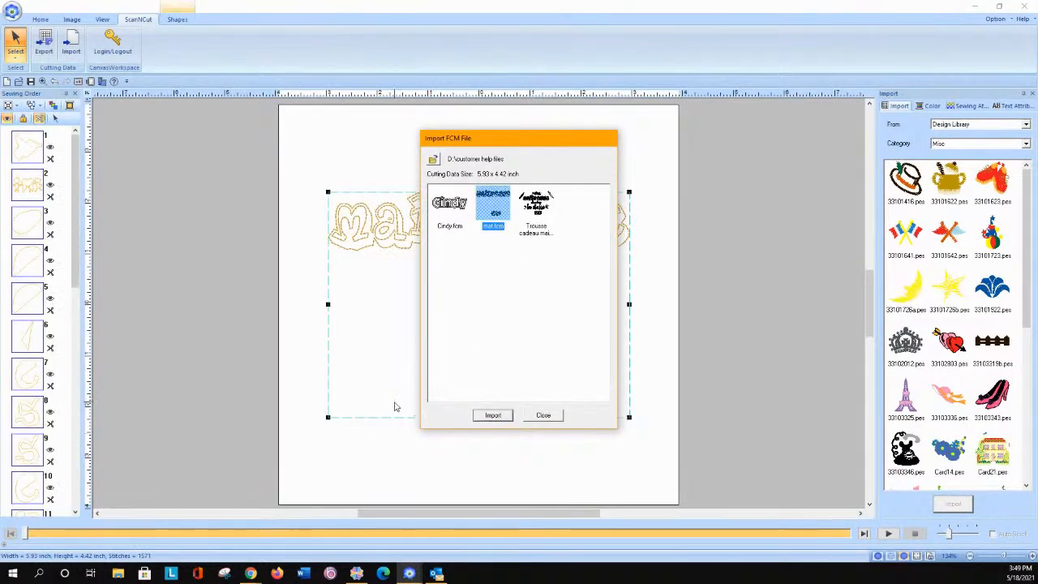
click(543, 415)
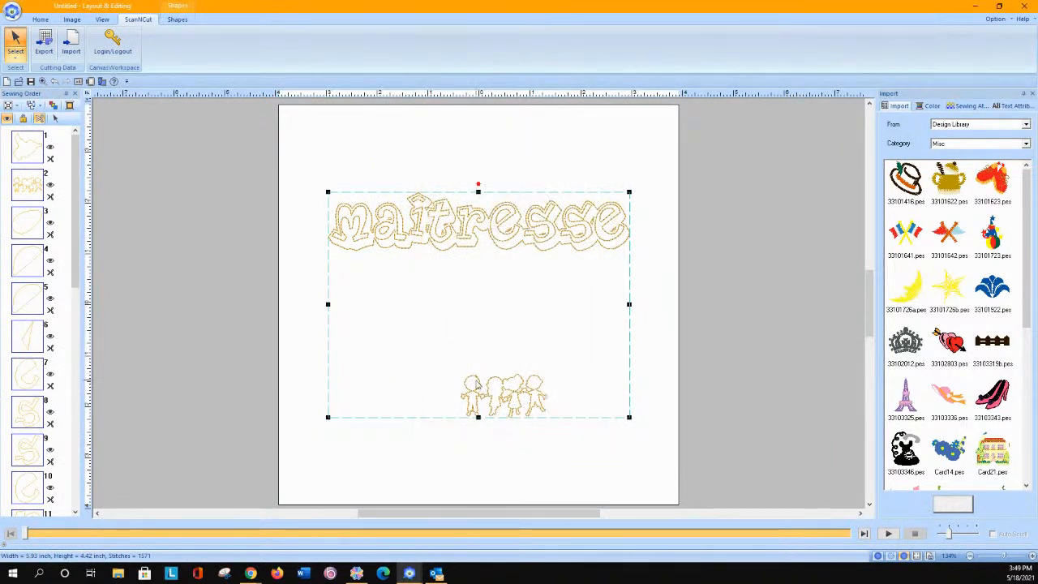
Ungroup the imported cutting design and delete the row of children figures below the lettering.
right_click(468, 398)
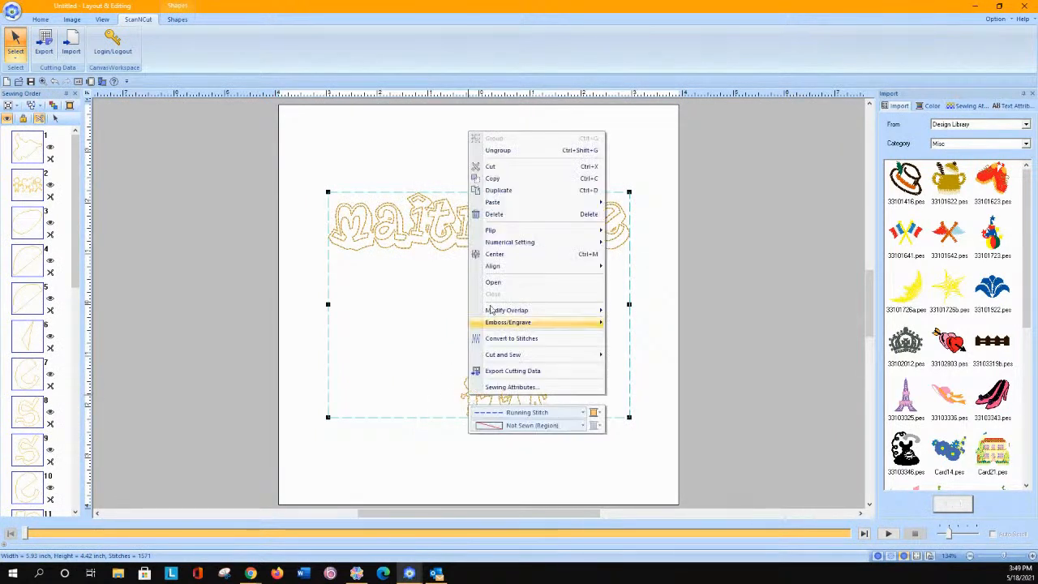
click(496, 150)
drag(431, 355, 530, 447)
key(Delete)
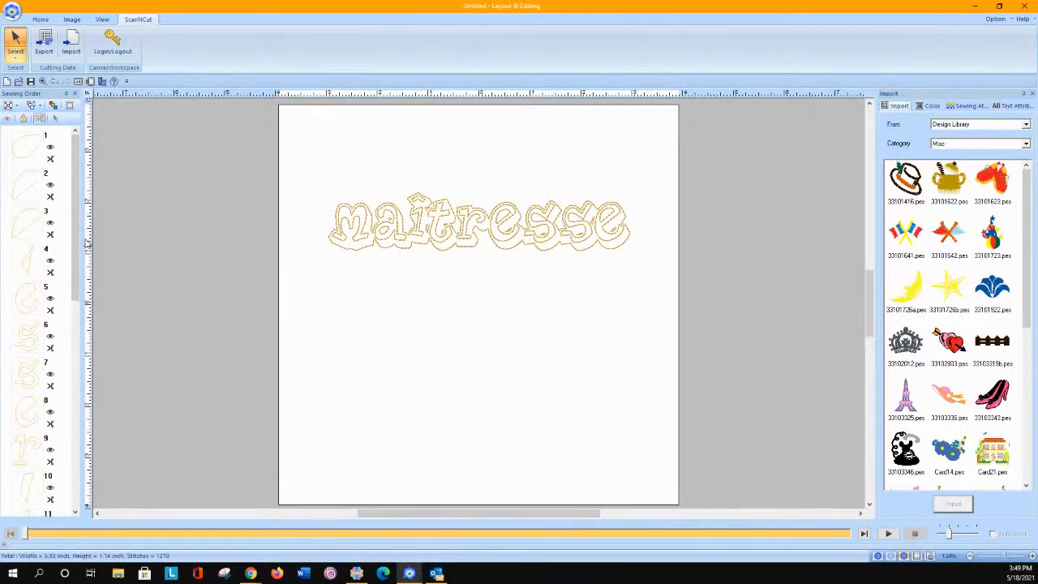
Move the outer outline, pattern 23, to the first position in the sewing order and hide it.
drag(76, 243, 75, 470)
click(30, 501)
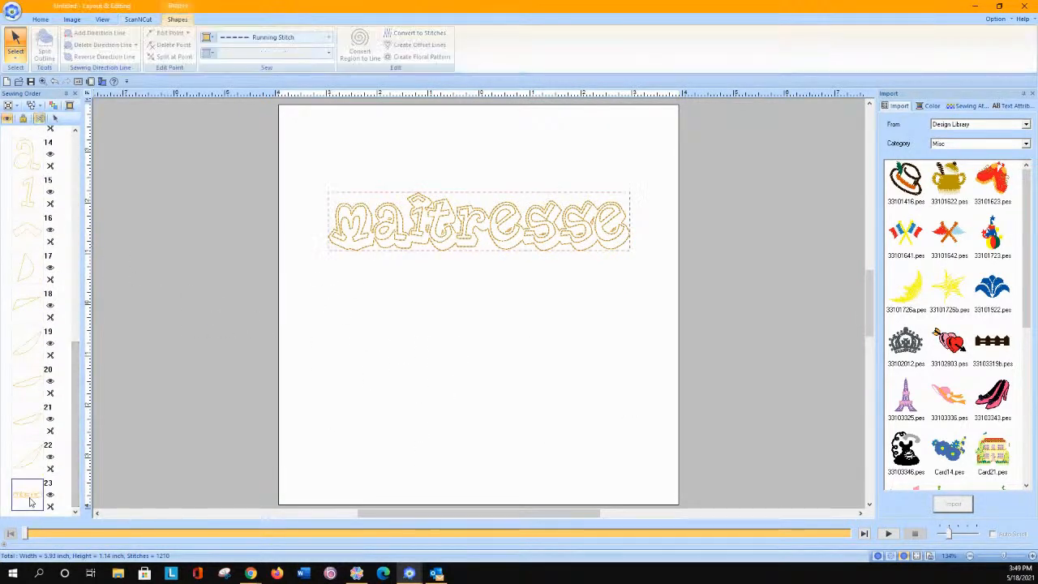
drag(31, 501, 69, 123)
click(7, 120)
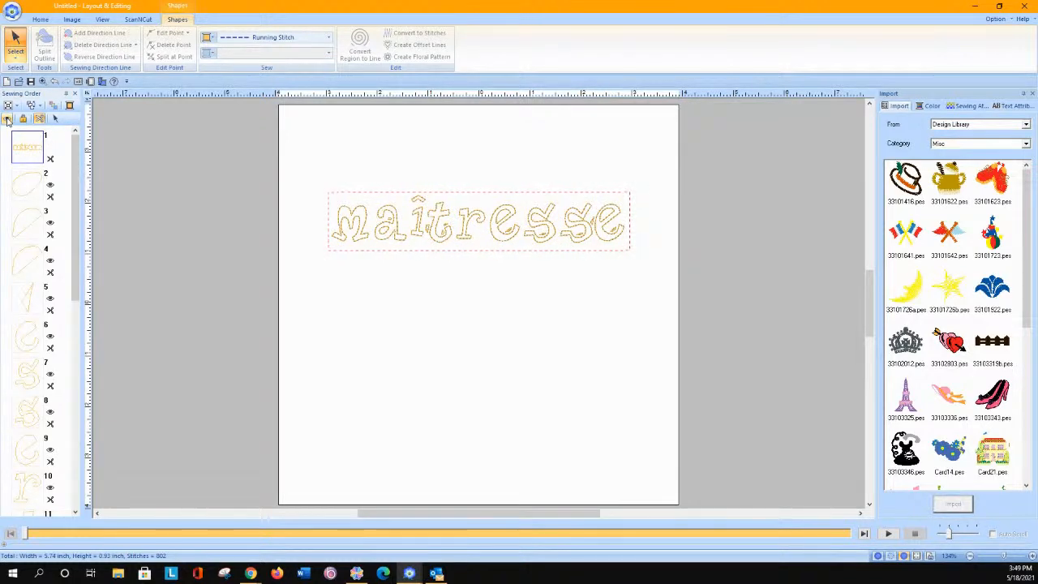
click(308, 173)
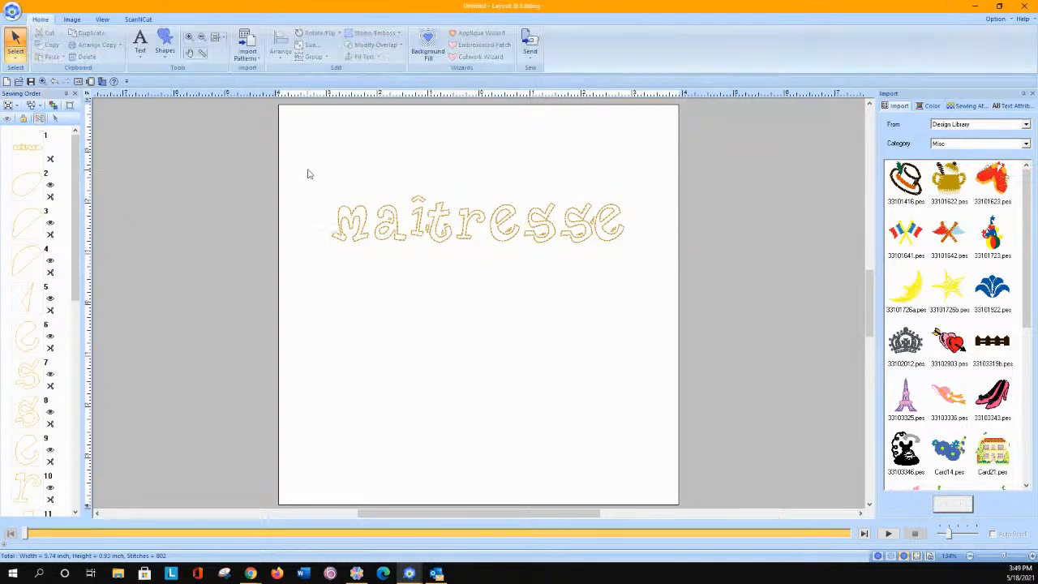
Select all visible letter shapes of "maîtresse" and set their region sewing to Satin Stitch.
drag(310, 177, 654, 277)
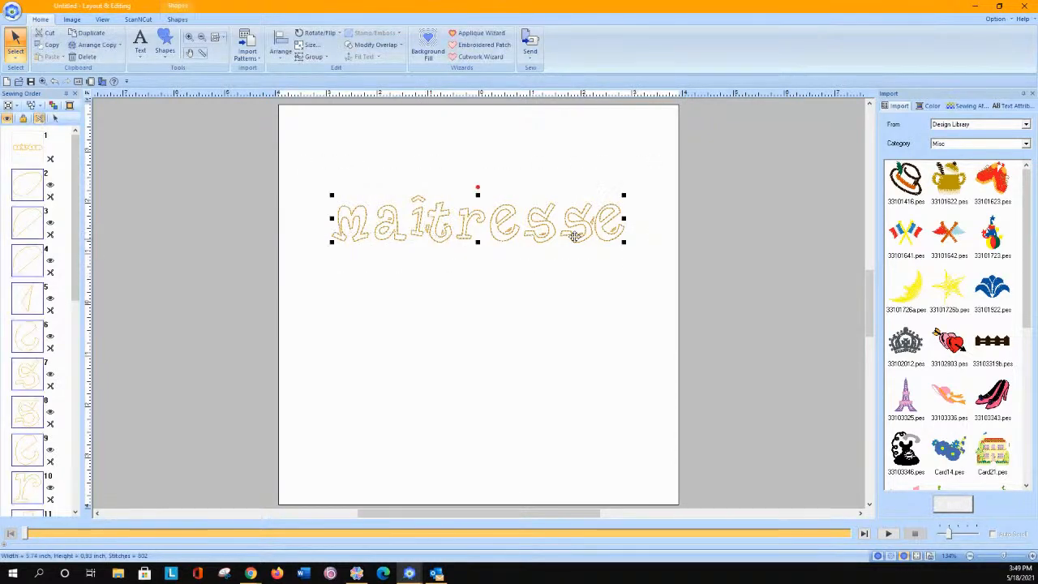
click(175, 22)
click(244, 53)
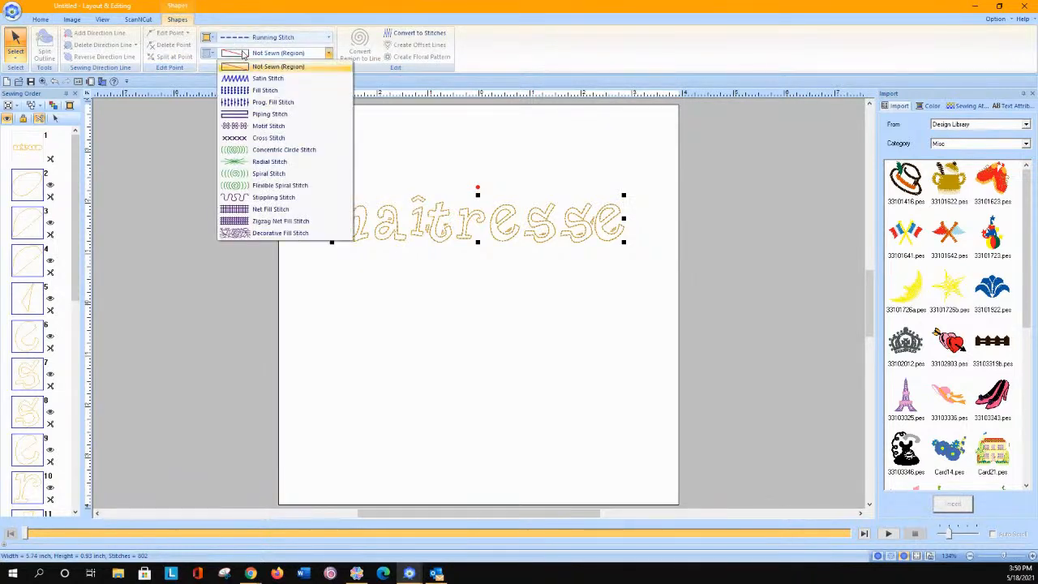
click(244, 78)
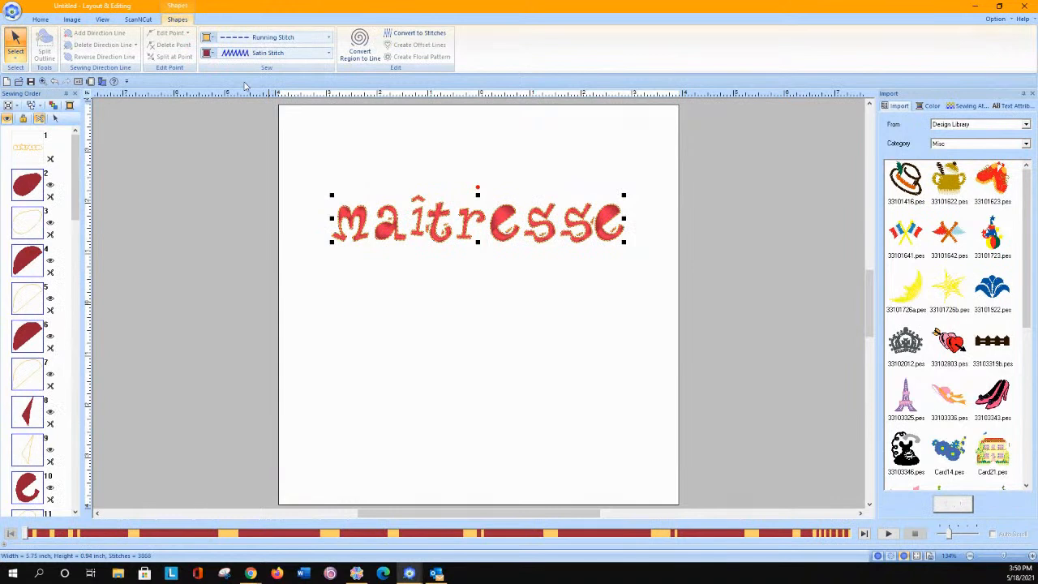
Select the inner letter shapes, patterns 2, 4 and 6, and move them to sew last.
click(31, 261)
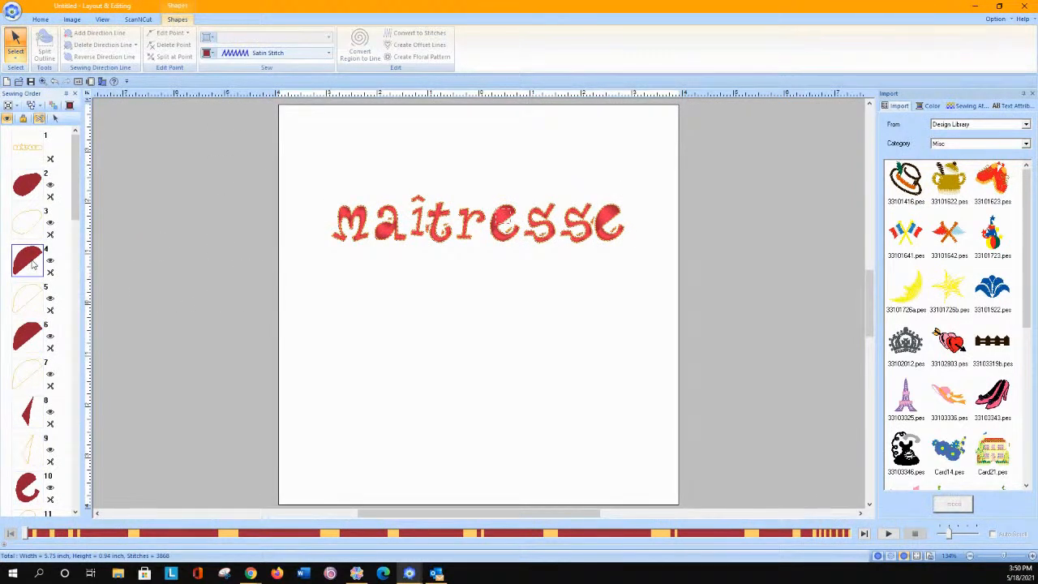
ctrl+click(38, 193)
ctrl+click(34, 335)
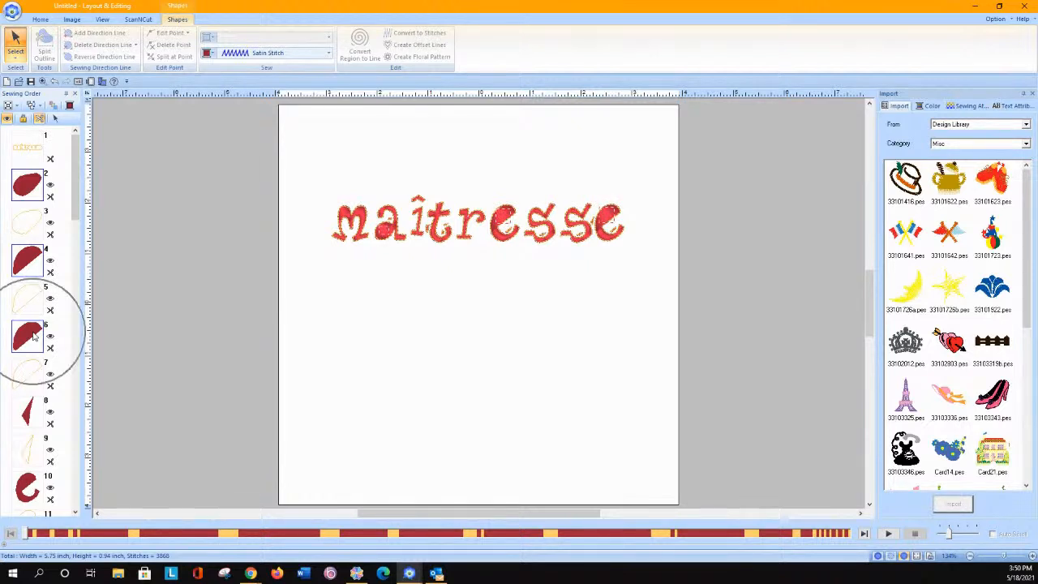
click(39, 106)
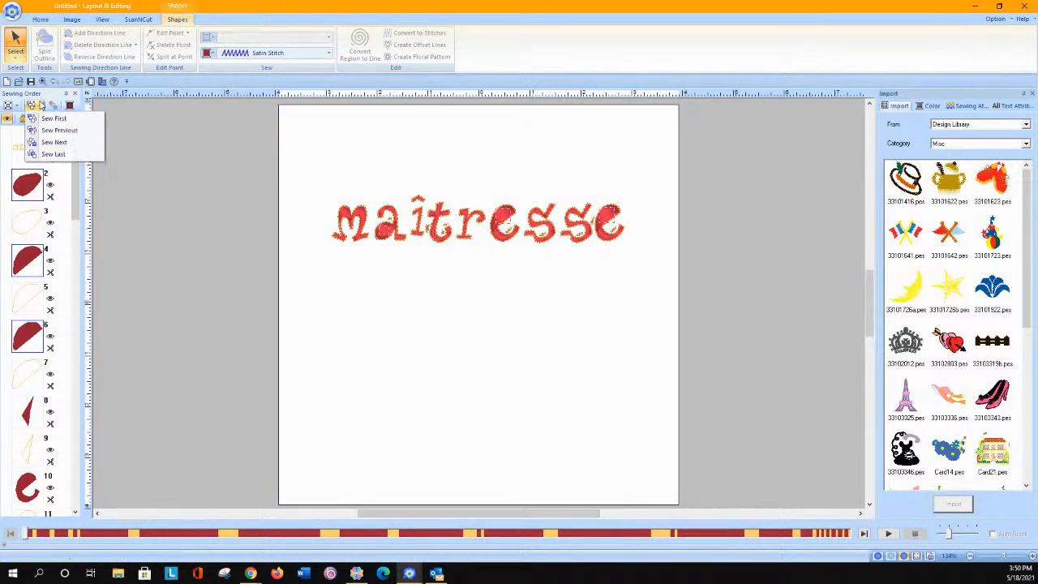
click(47, 155)
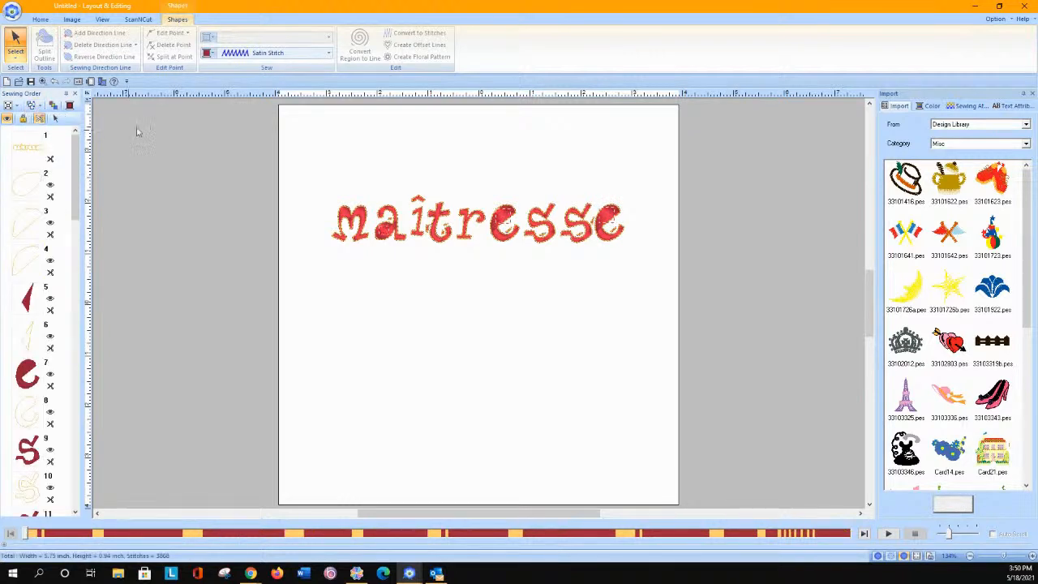
Change the region thread color of the three selected inner shapes to navy blue and deselect them.
click(213, 53)
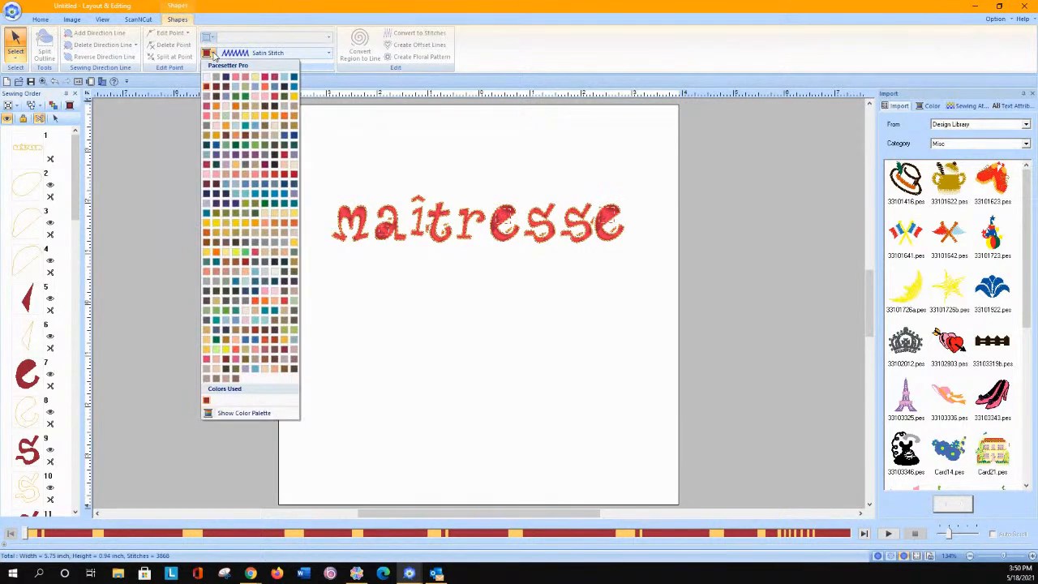
click(226, 78)
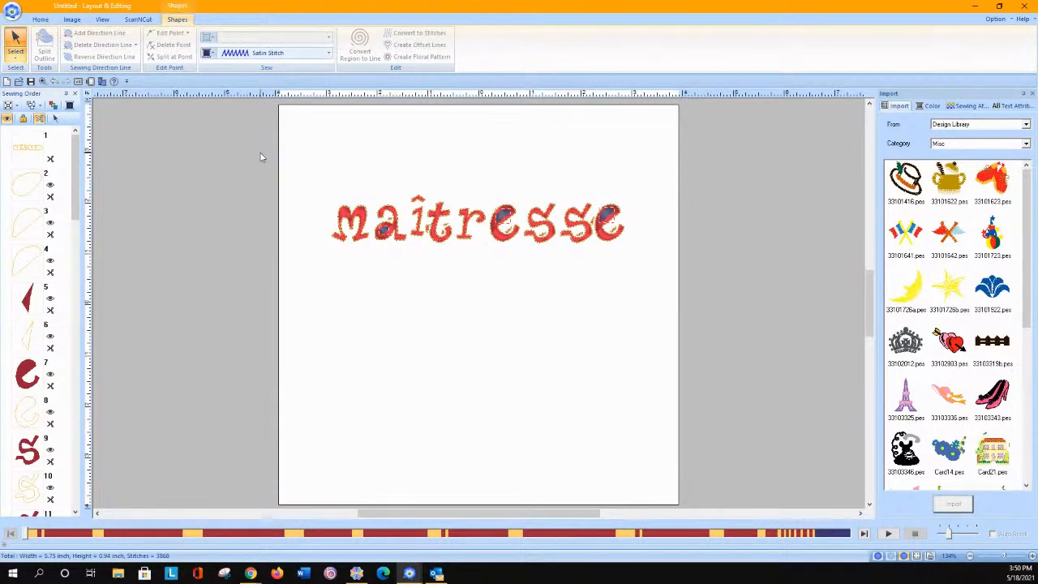
click(306, 201)
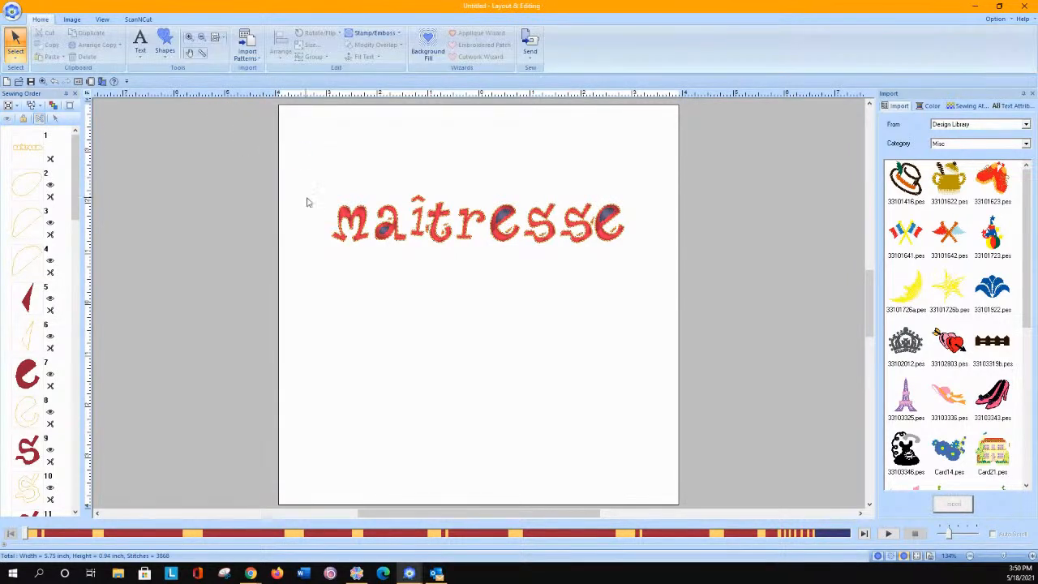
Select all visible lettering shapes and remove their overlaps.
drag(320, 188, 644, 257)
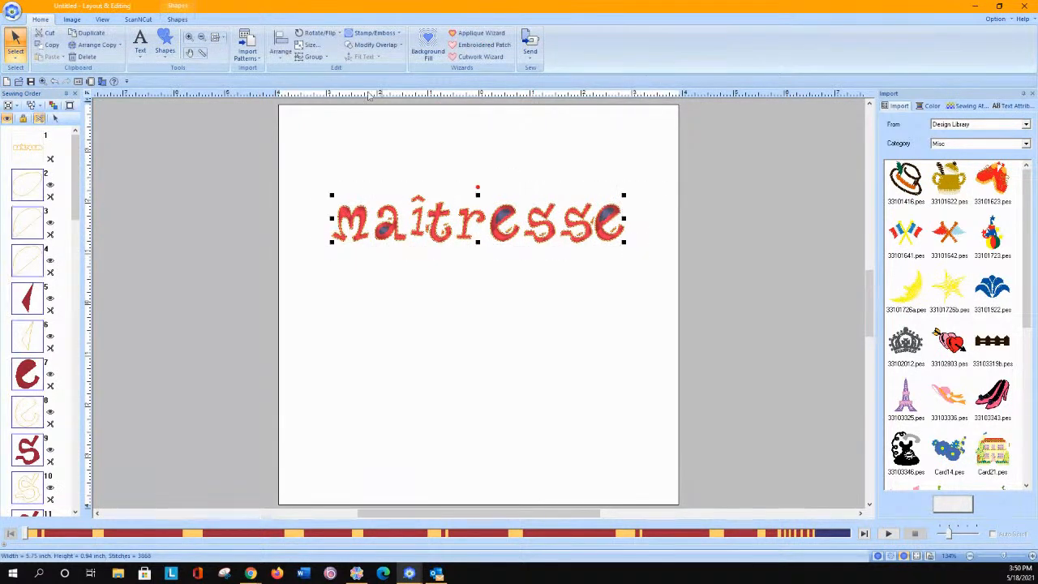
click(372, 45)
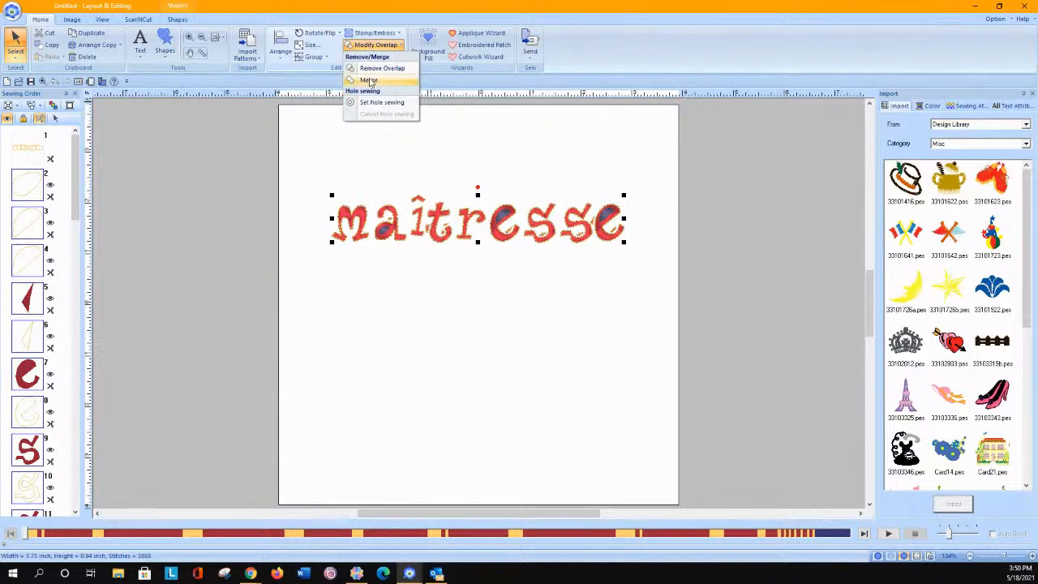
click(381, 68)
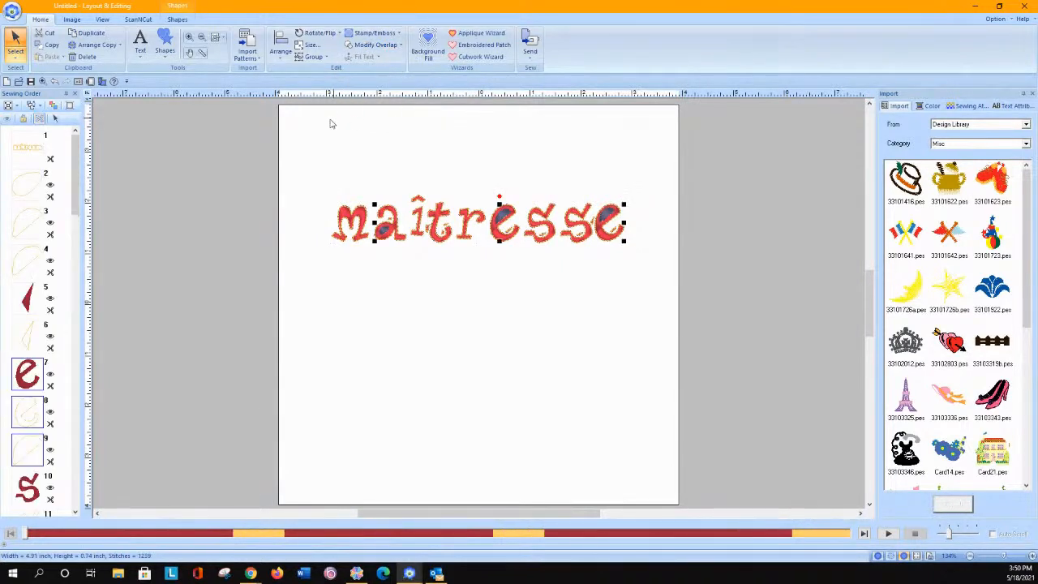
Select the three navy shapes, patterns 46 to 48 in the sewing order, and set their region to Not Sewn.
scroll(54, 502, down, 15)
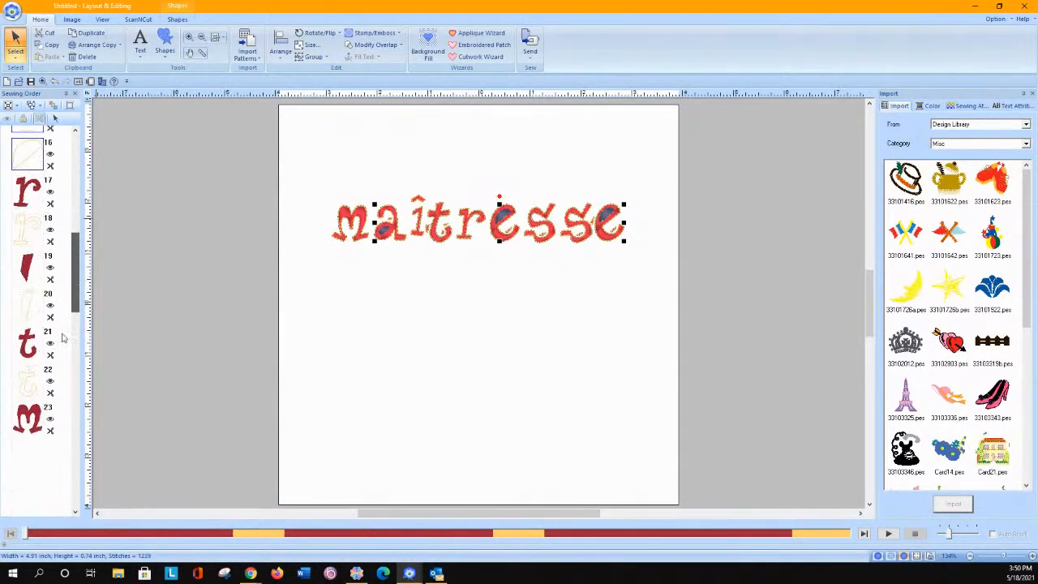
scroll(53, 503, down, 1)
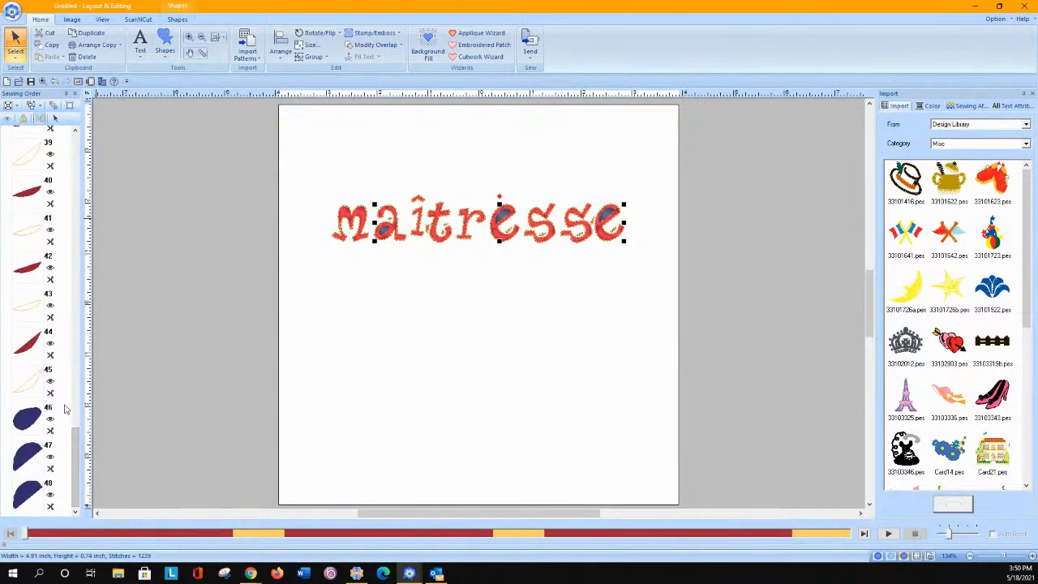
drag(64, 407, 4, 509)
click(269, 54)
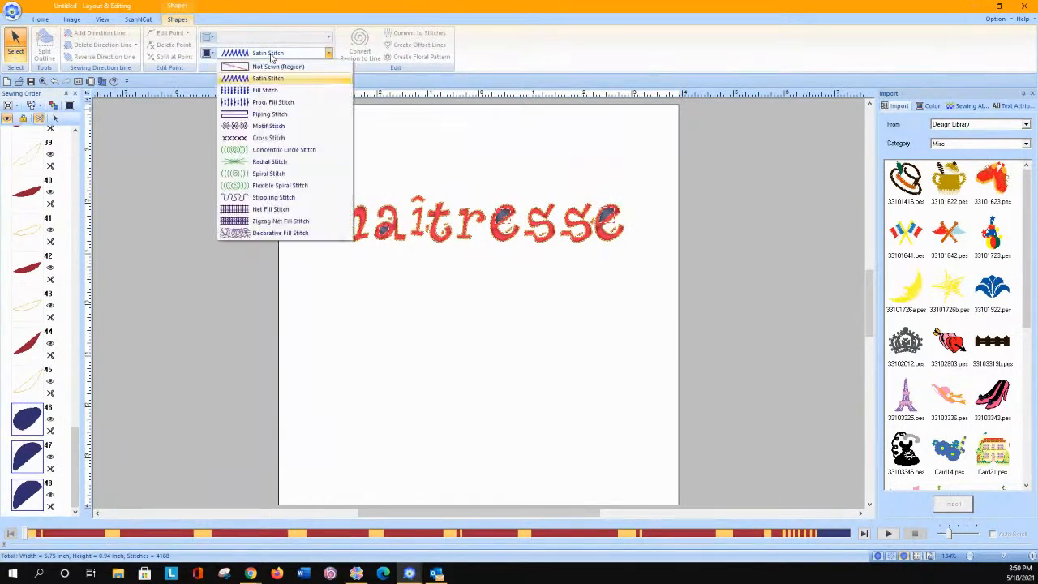
click(269, 68)
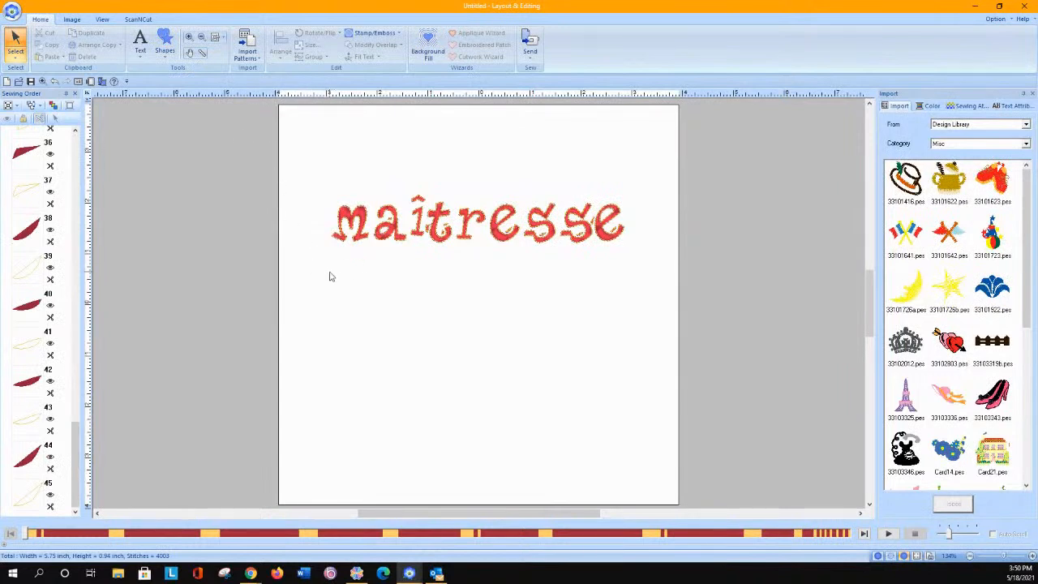
Show the hidden outer outline, pattern 1 in the sewing order, on the page again.
drag(74, 439, 127, 100)
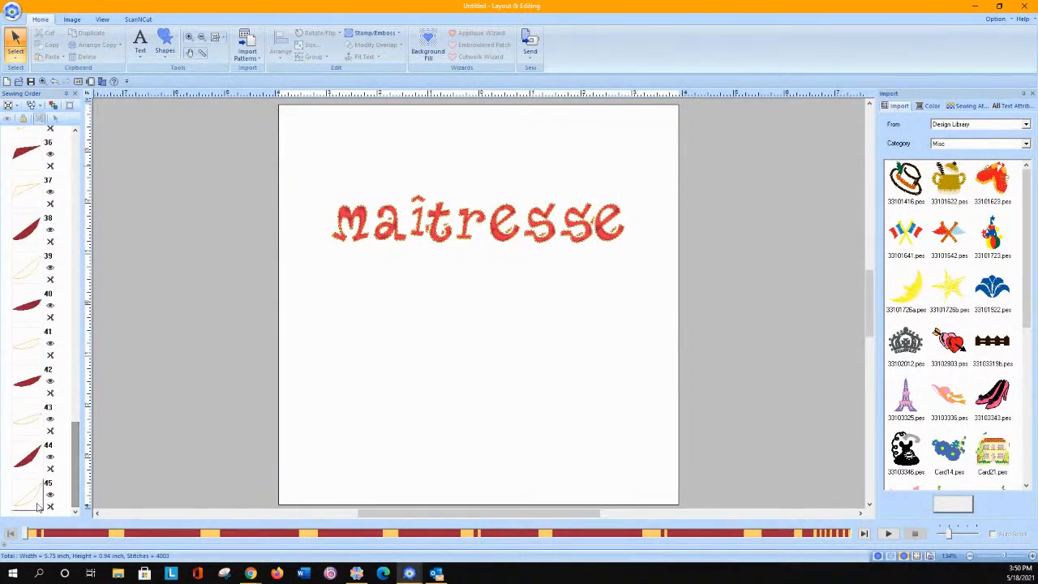
drag(75, 446, 81, 134)
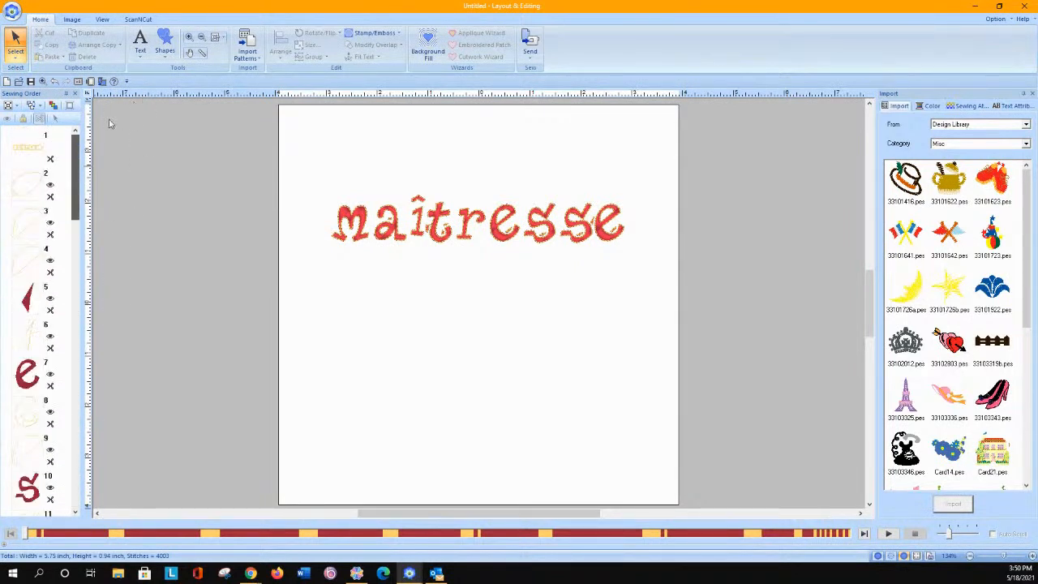
click(41, 162)
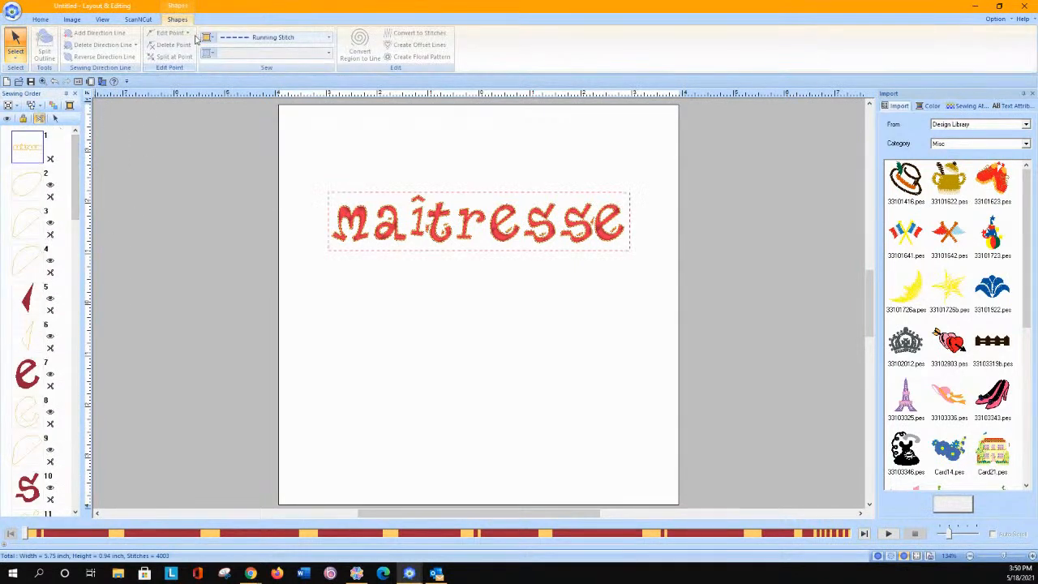
click(7, 121)
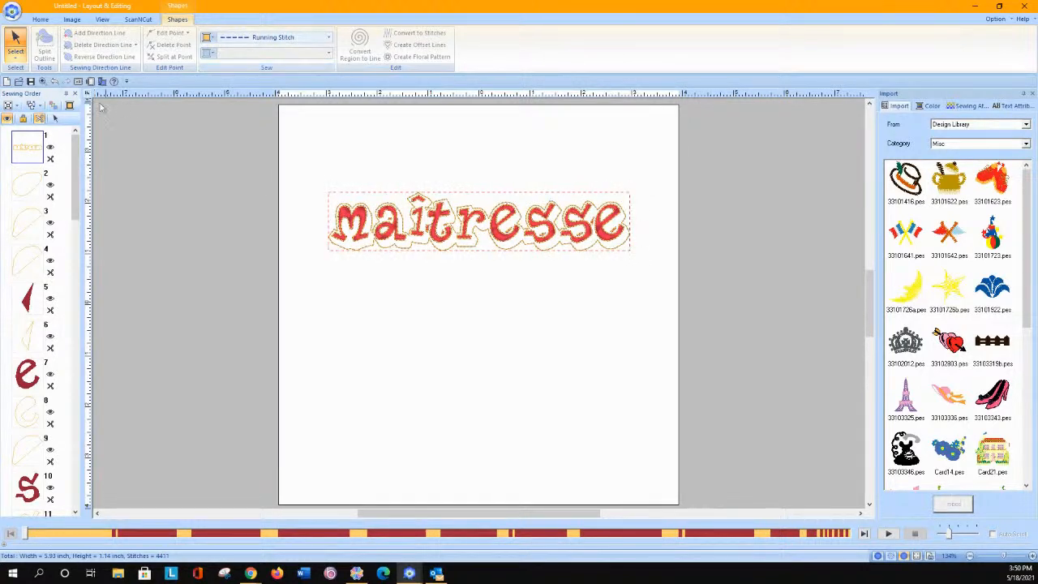
Select the outer outline, set its region sewing to Fill Stitch and color the fill navy blue.
click(56, 120)
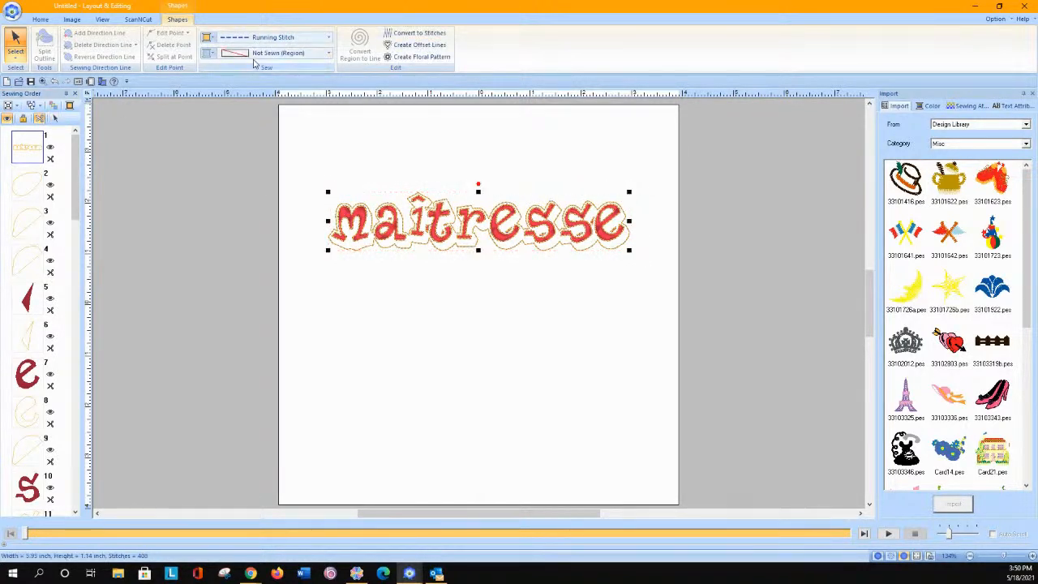
click(256, 54)
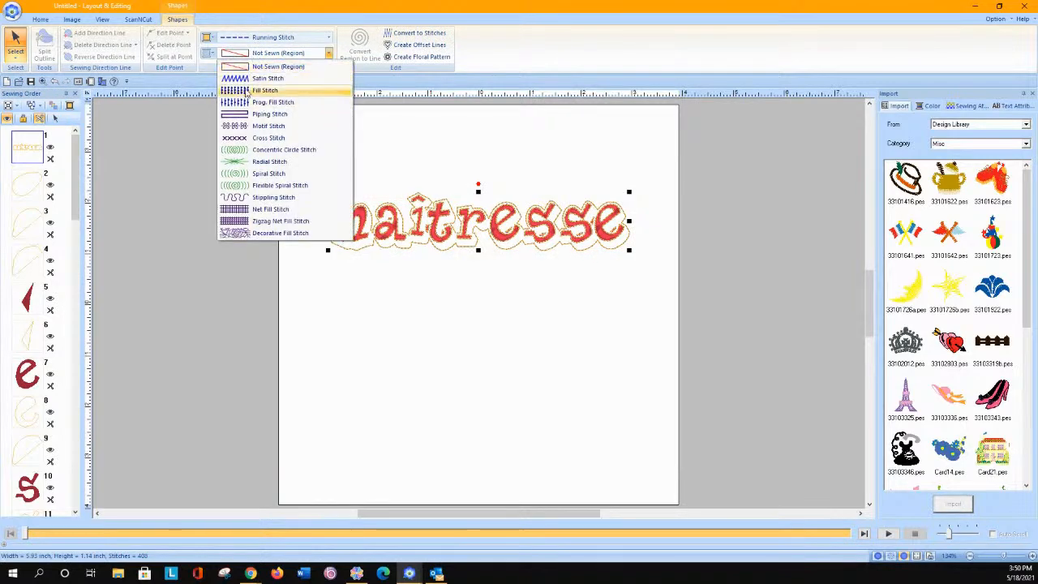
click(256, 90)
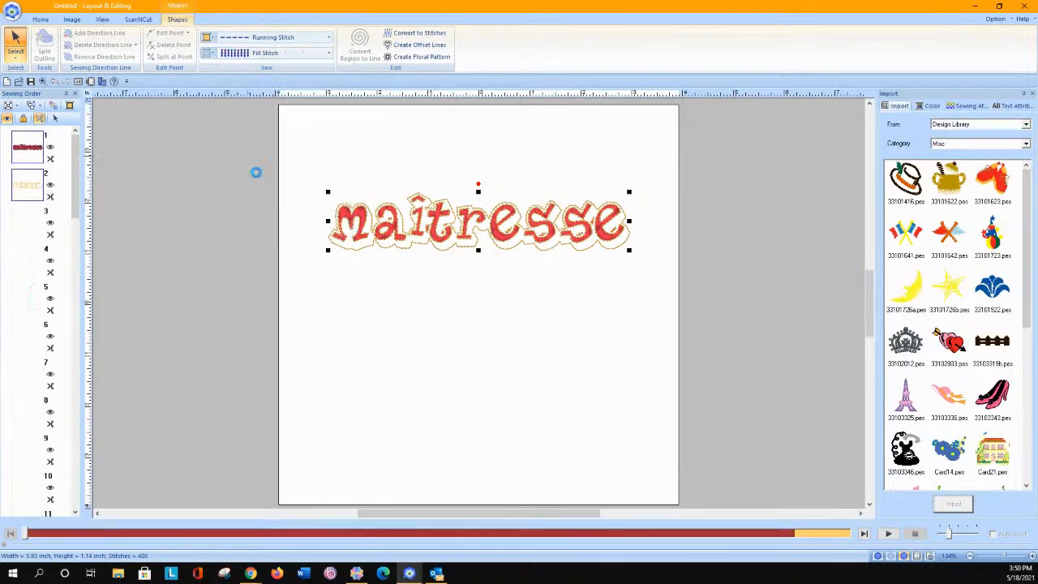
click(214, 53)
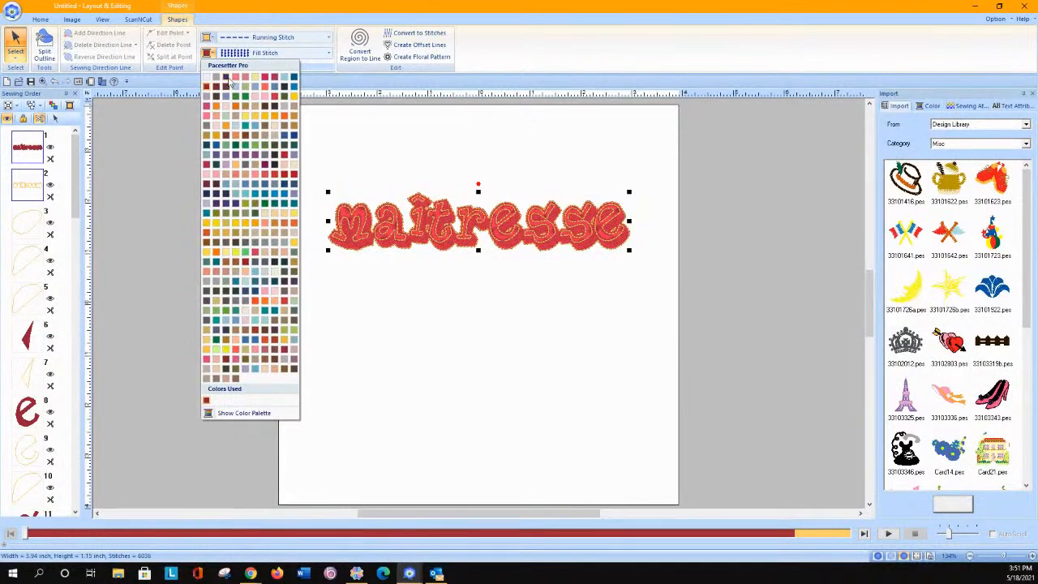
click(227, 78)
Select the whole lettering together with its navy background and remove the overlaps.
drag(281, 180, 651, 281)
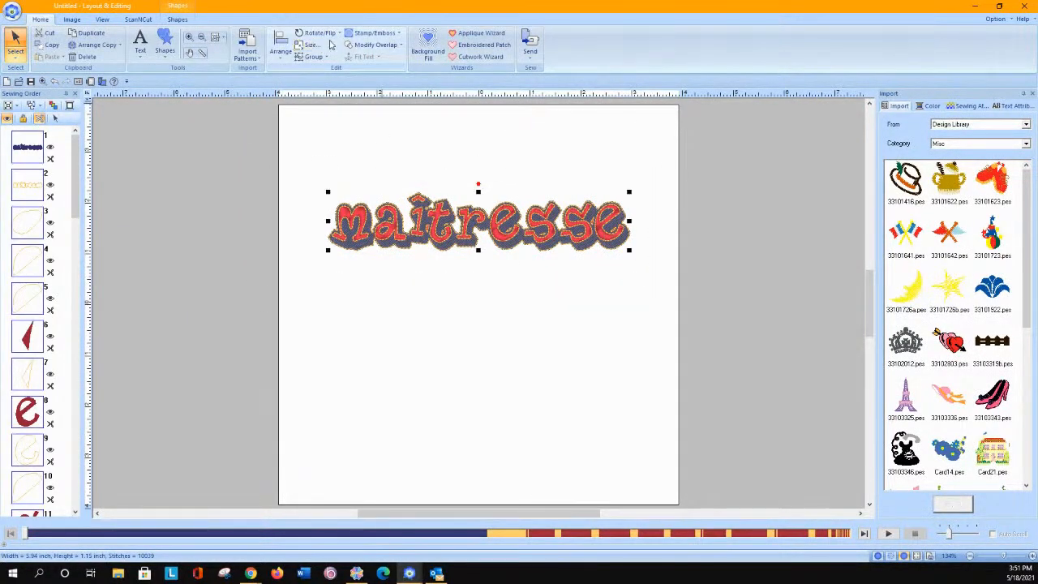
click(375, 45)
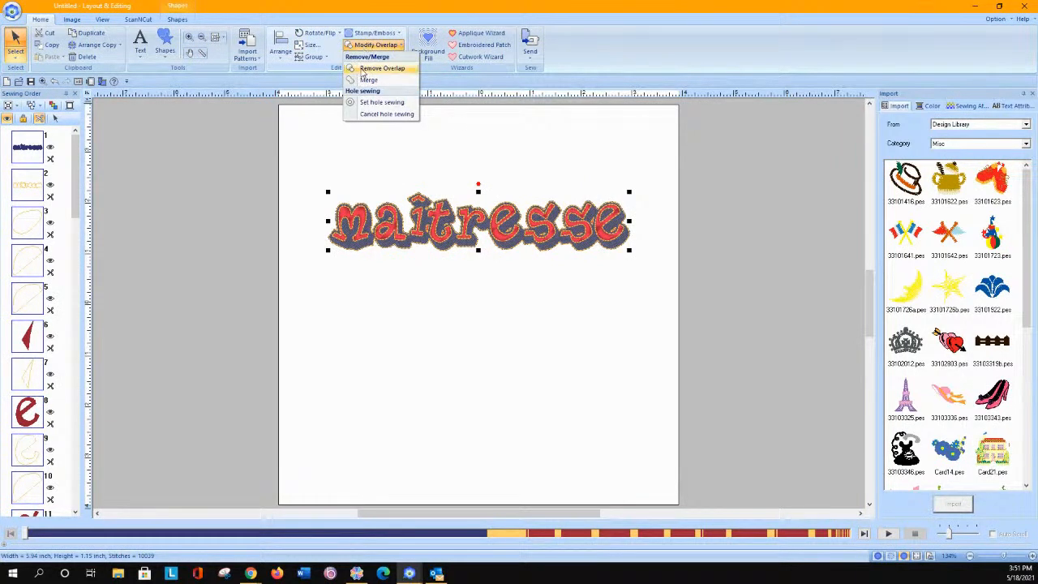
click(365, 70)
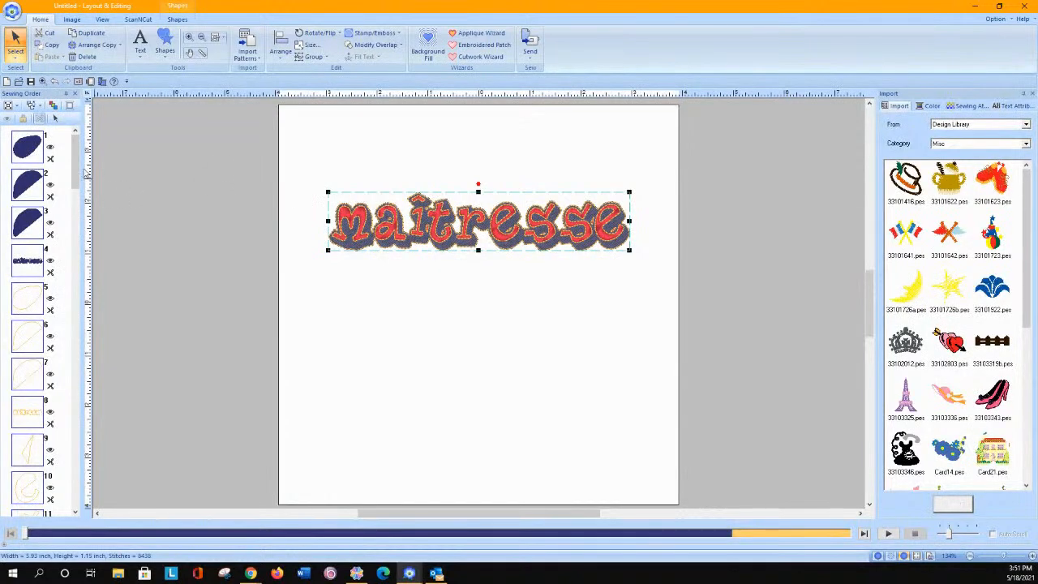
Select all the red letter shapes between patterns 31 and 70 in the sewing order and set their region to Not Sewn.
drag(78, 171, 80, 174)
drag(81, 213, 78, 308)
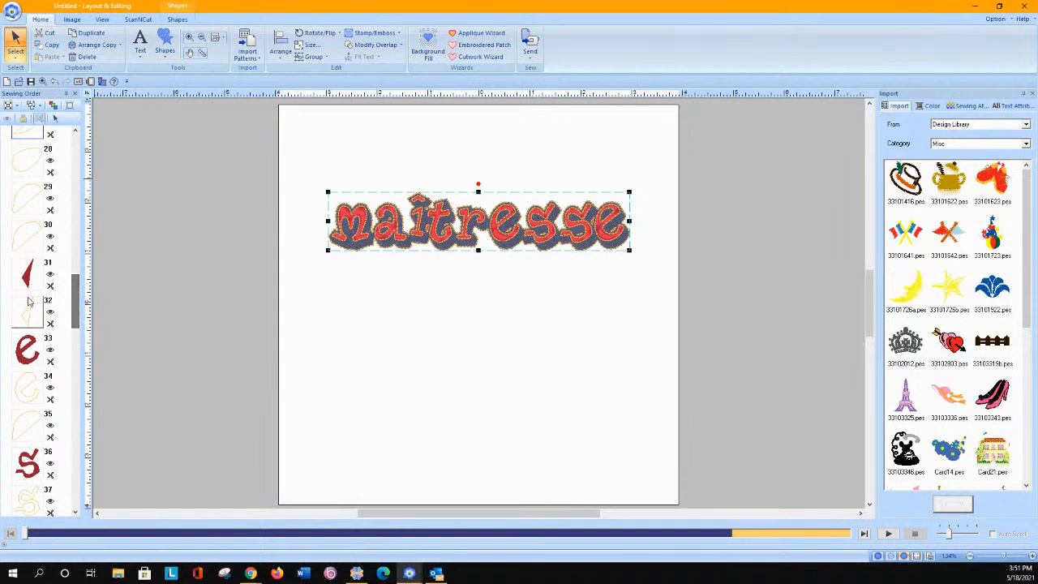
click(32, 280)
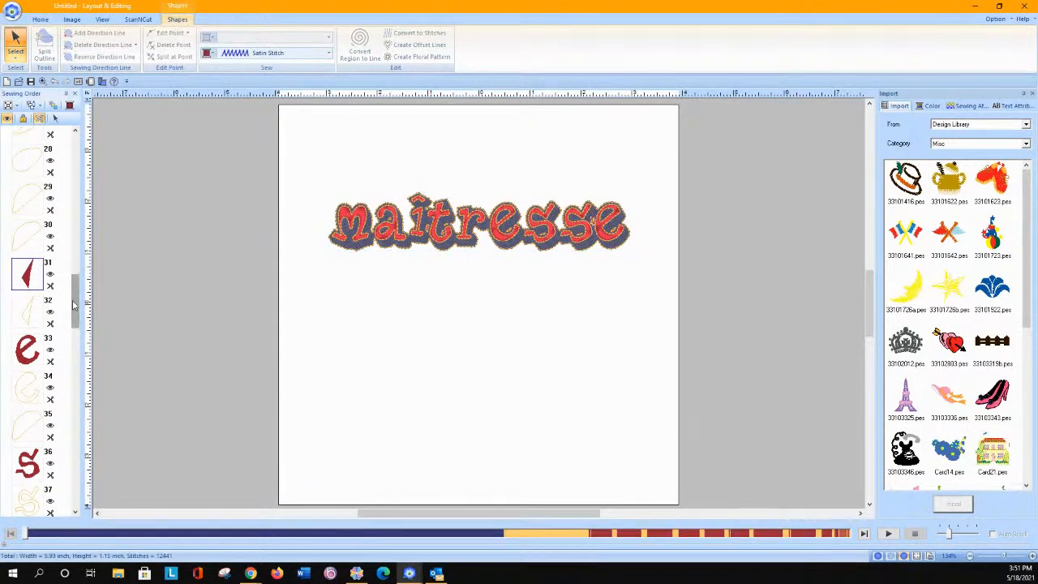
ctrl+click(28, 348)
drag(75, 317, 75, 342)
ctrl+click(27, 271)
ctrl+click(27, 347)
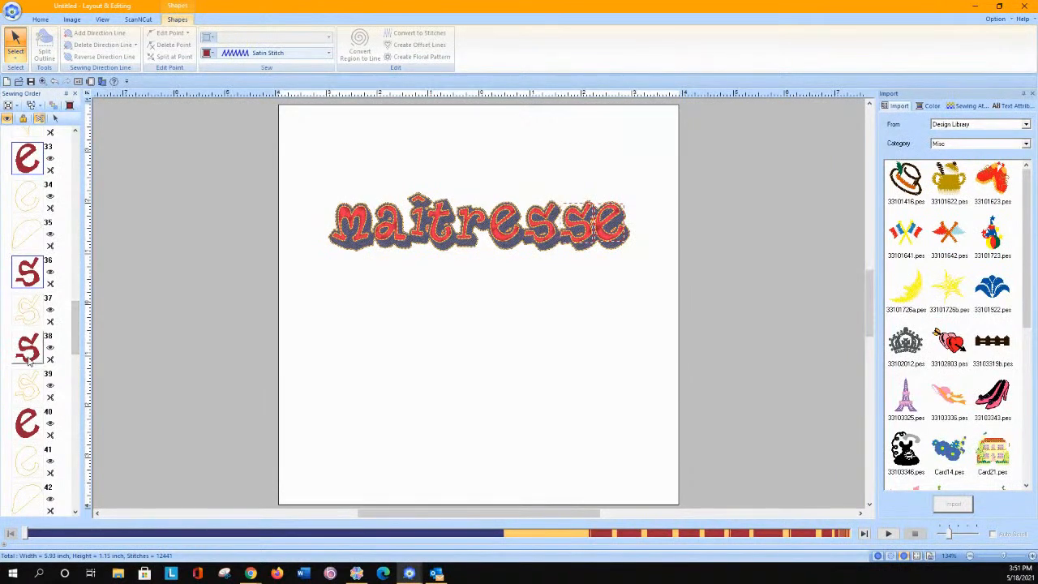
ctrl+click(6, 419)
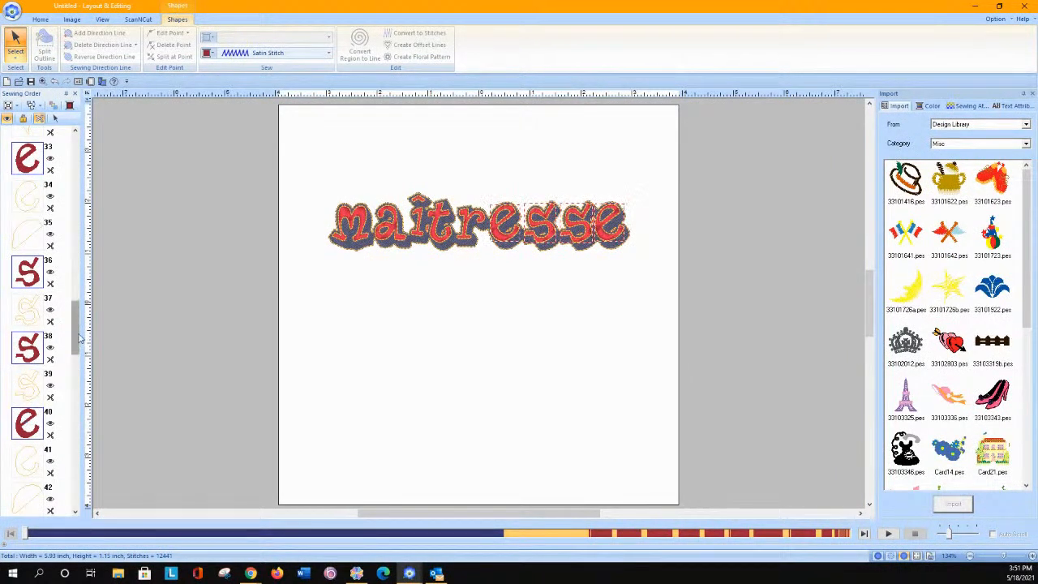
drag(75, 340, 71, 369)
ctrl+click(7, 322)
ctrl+click(7, 399)
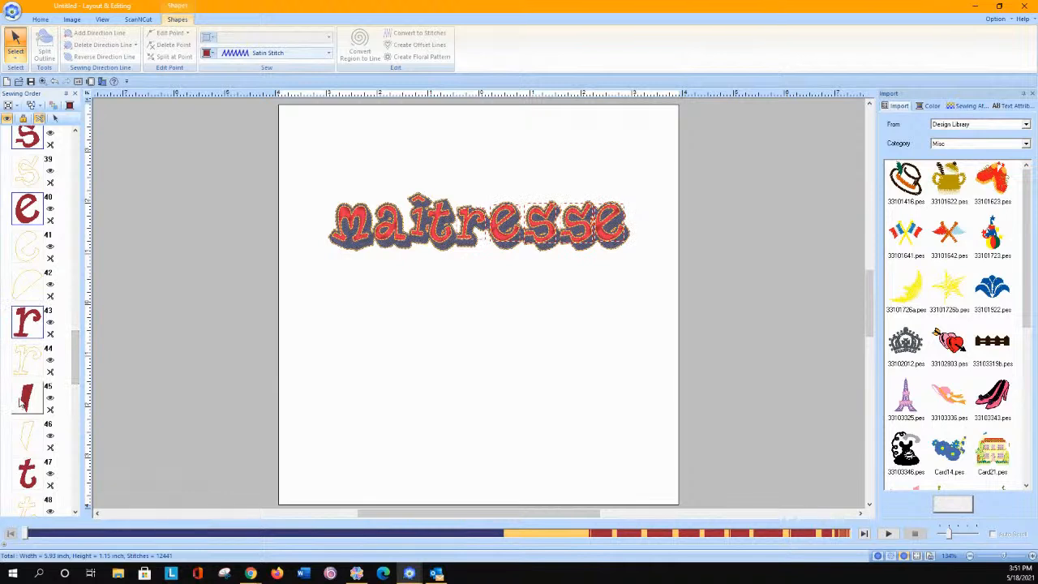
ctrl+click(7, 487)
drag(76, 356, 71, 410)
ctrl+click(24, 376)
ctrl+click(24, 453)
ctrl+click(24, 337)
ctrl+click(21, 450)
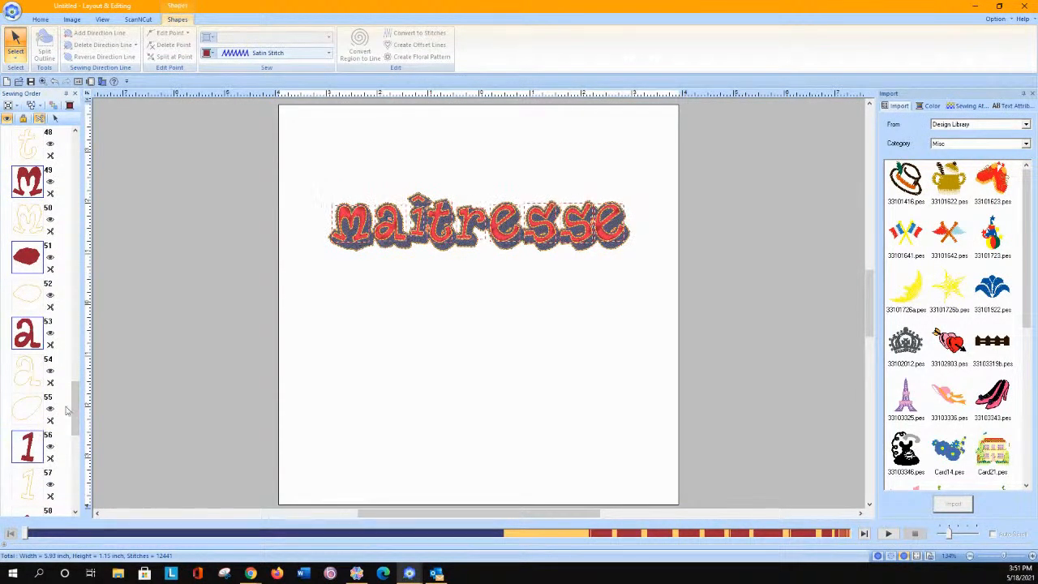
drag(72, 408, 74, 442)
ctrl+click(27, 276)
ctrl+click(34, 355)
ctrl+click(21, 425)
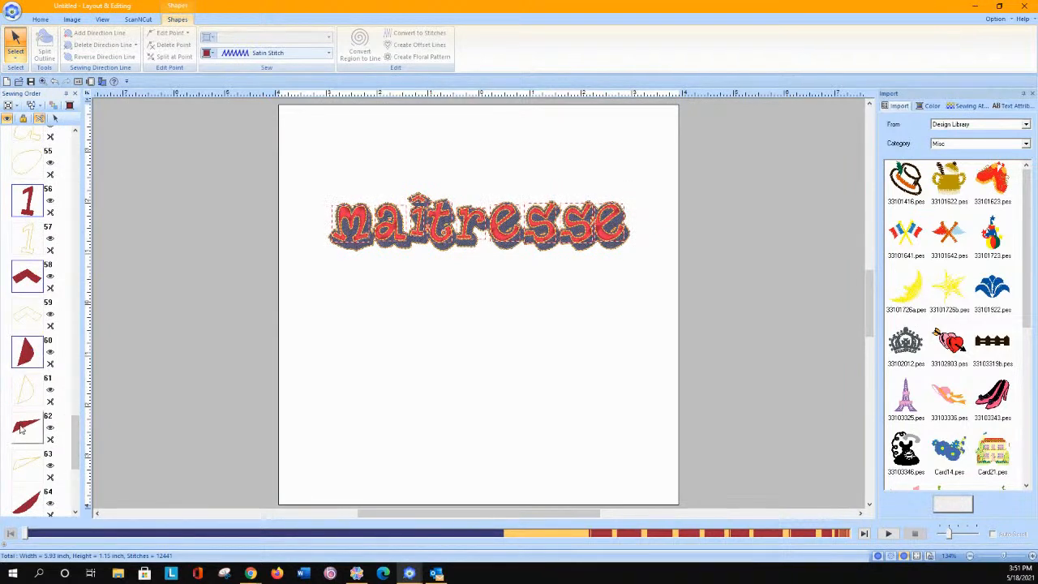
ctrl+click(24, 509)
drag(73, 444, 68, 475)
ctrl+click(25, 364)
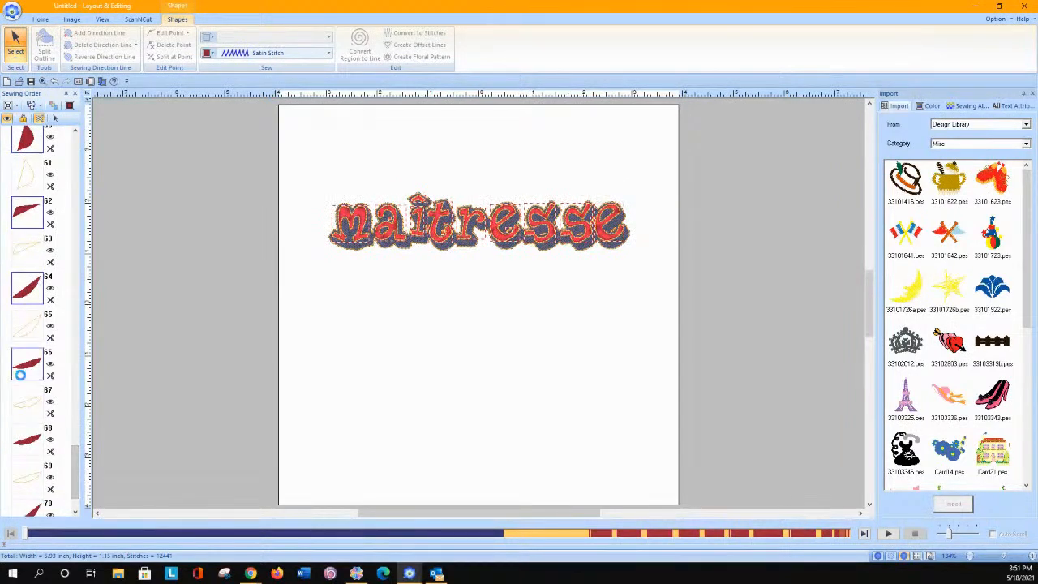
drag(76, 472, 76, 482)
ctrl+click(36, 459)
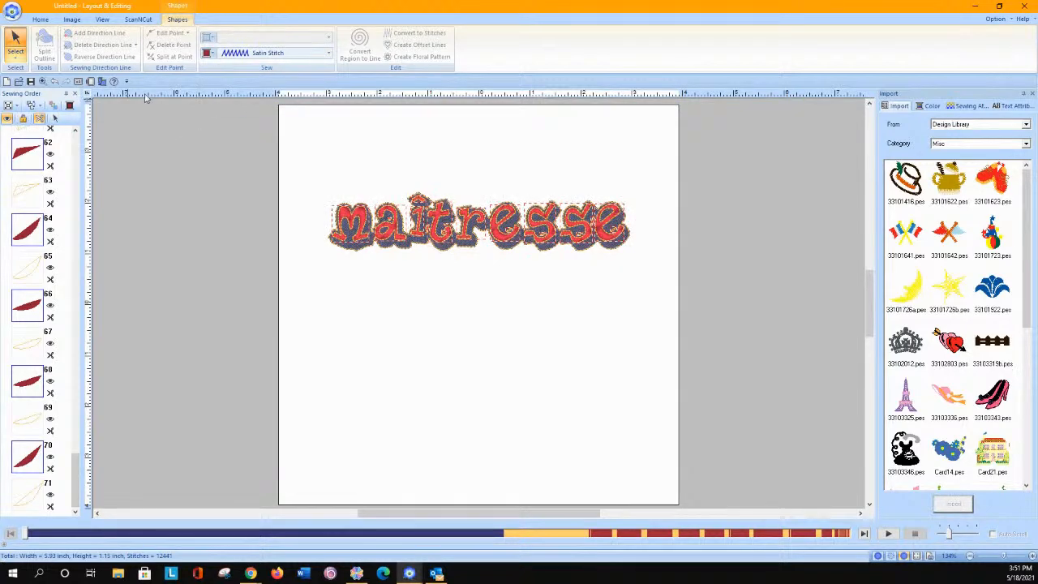
click(233, 56)
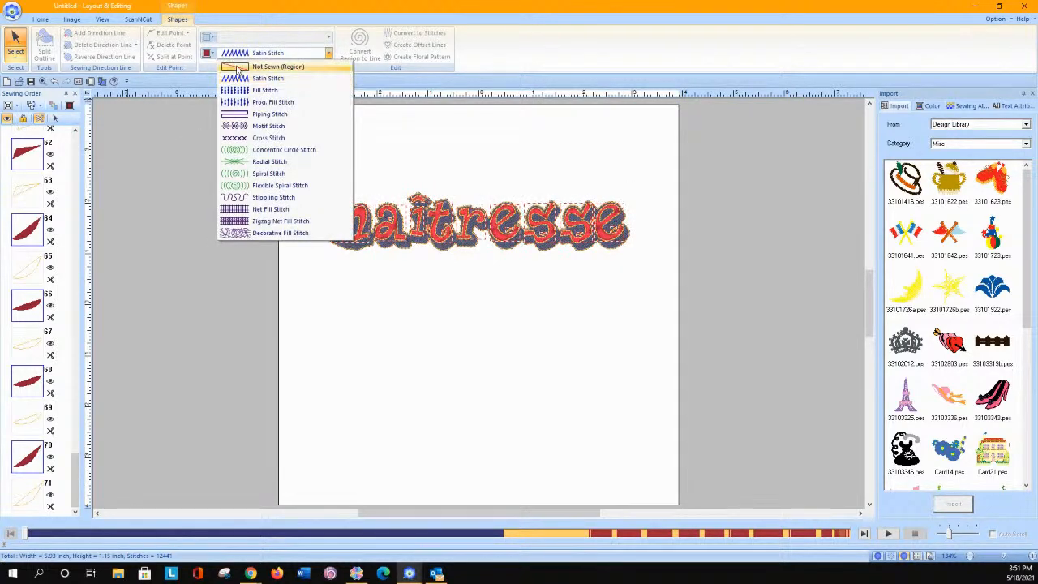
click(238, 68)
click(333, 371)
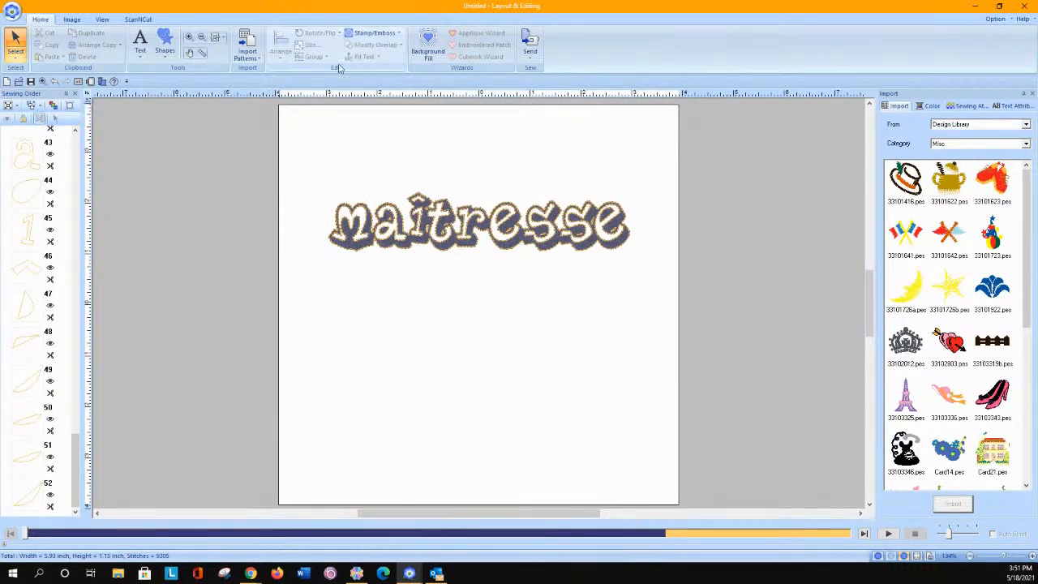
Enlarge the view of the lettering and examine the last outlines in the sewing order for small leftover pieces.
click(188, 38)
drag(294, 168, 649, 277)
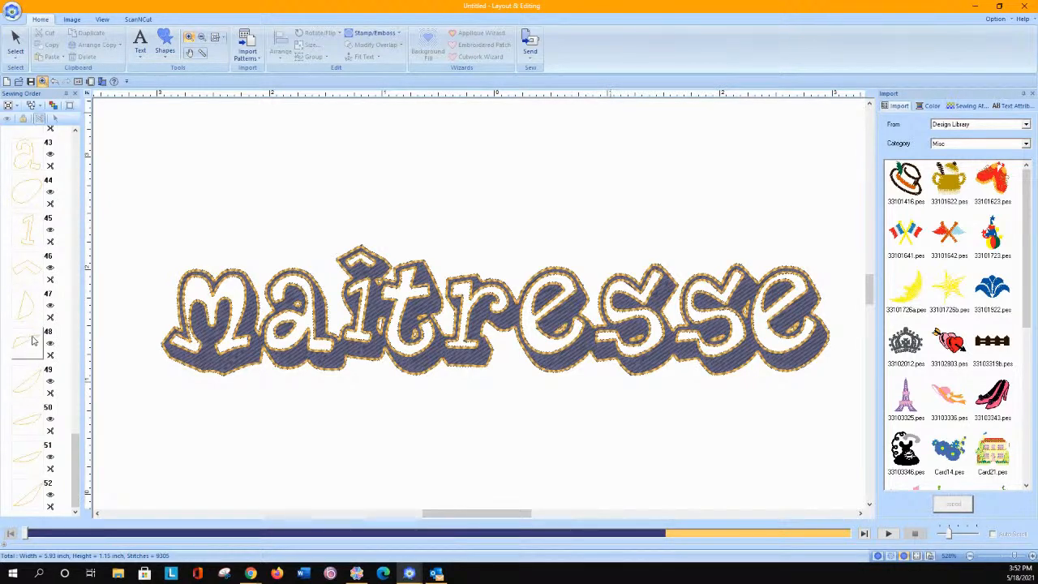
scroll(77, 438, up, 2)
drag(77, 440, 76, 456)
click(35, 388)
click(30, 422)
click(33, 455)
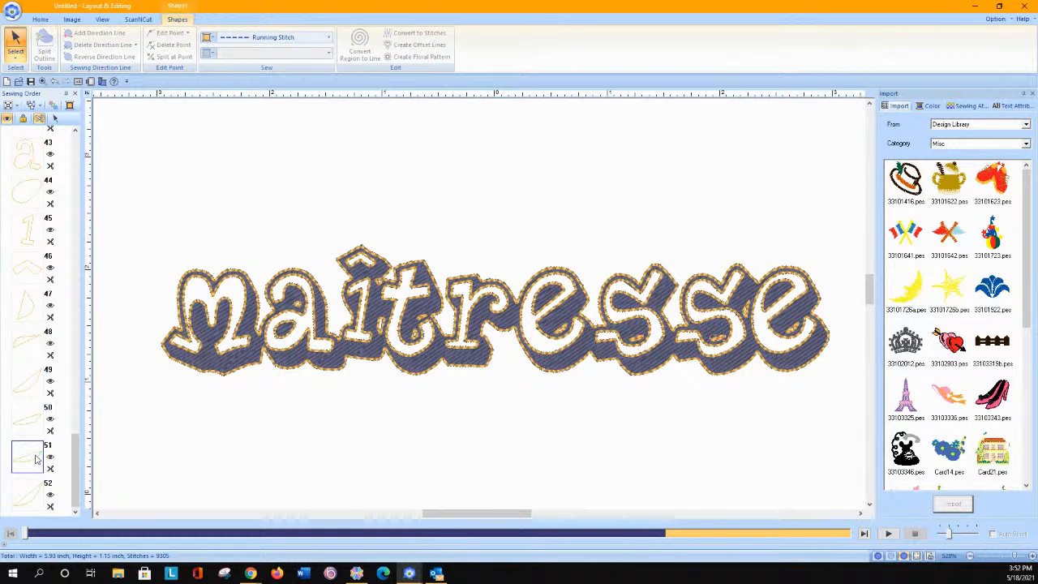
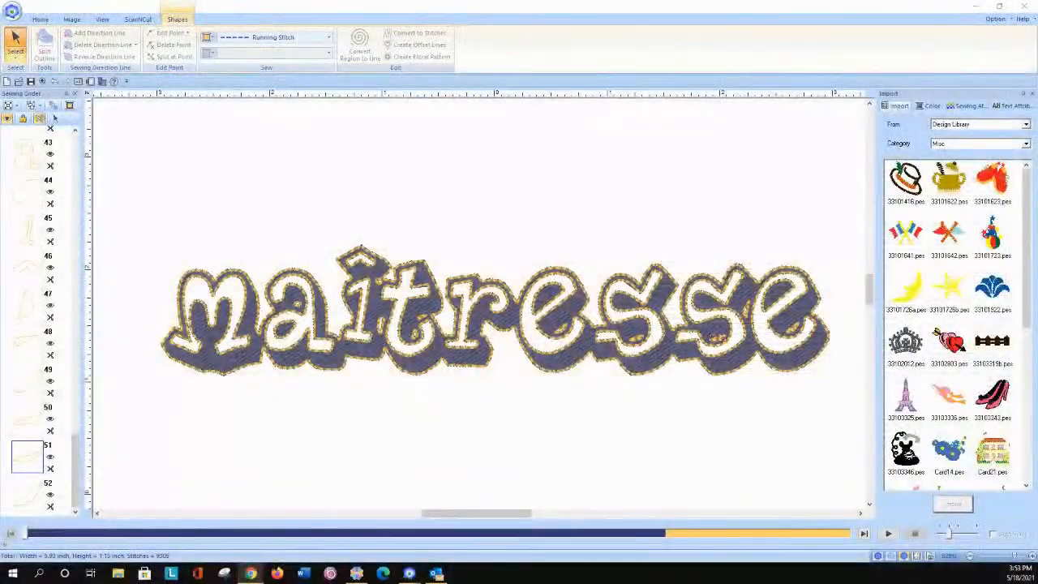
Switch to Brother CanvasWorkspace and start a new project without saving the changes to the current one.
click(357, 574)
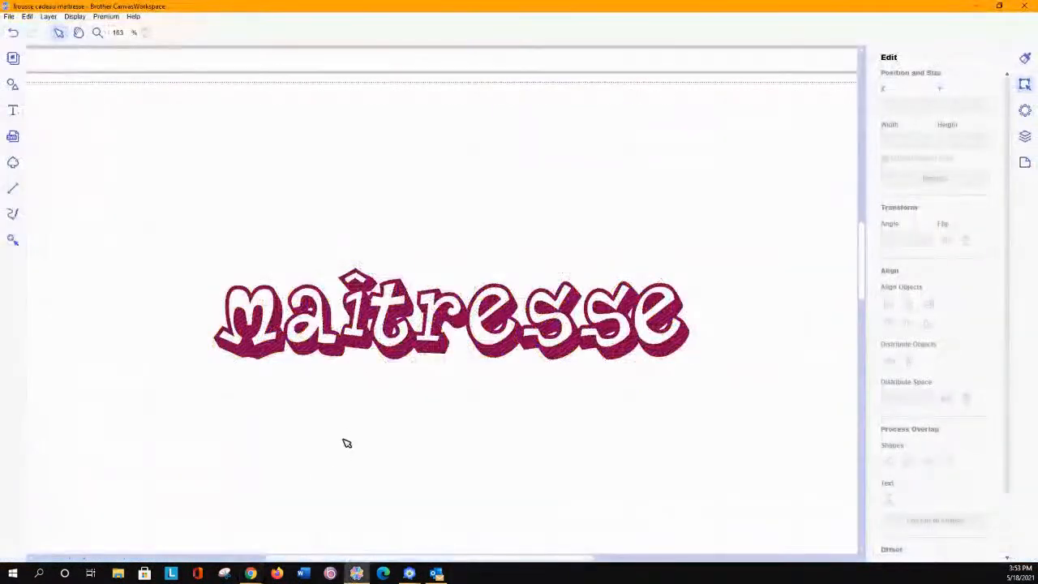
click(16, 17)
click(25, 26)
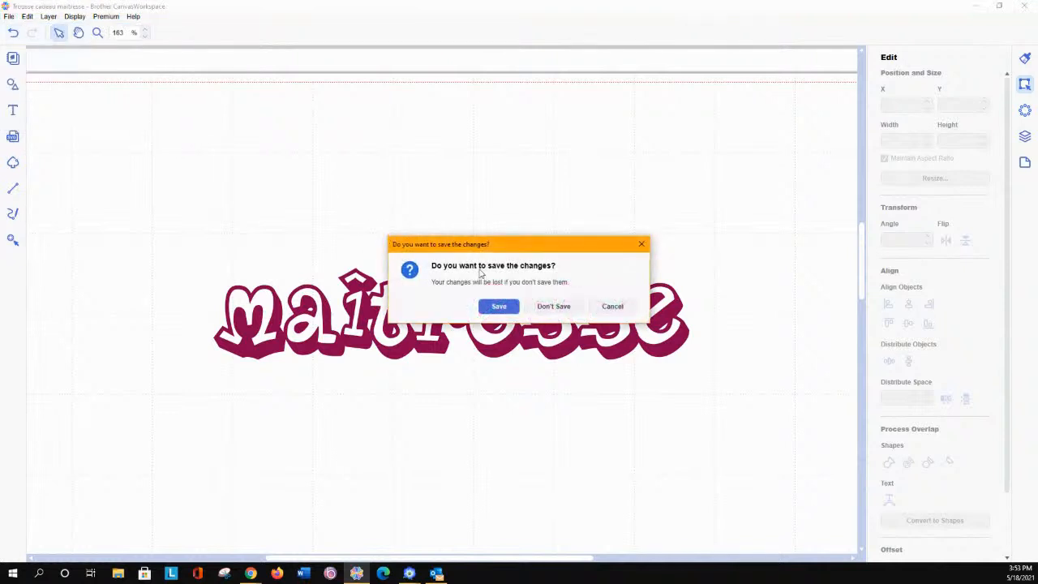
click(543, 312)
Add a first name as text, enlarge it to about 6.85 by 2.20 inches and place it in the mat's upper half.
click(12, 111)
click(337, 266)
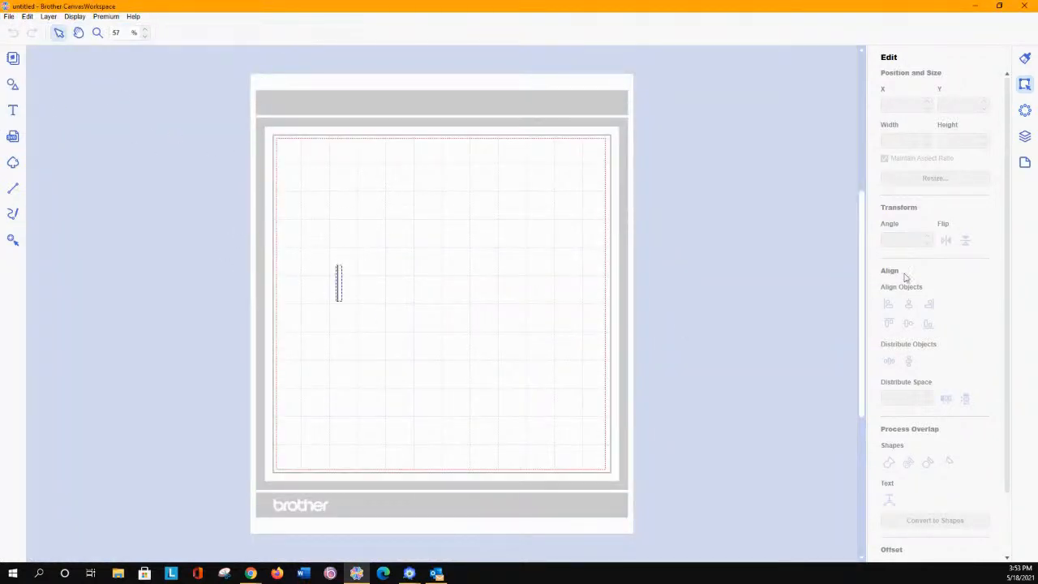
text(Cindy)
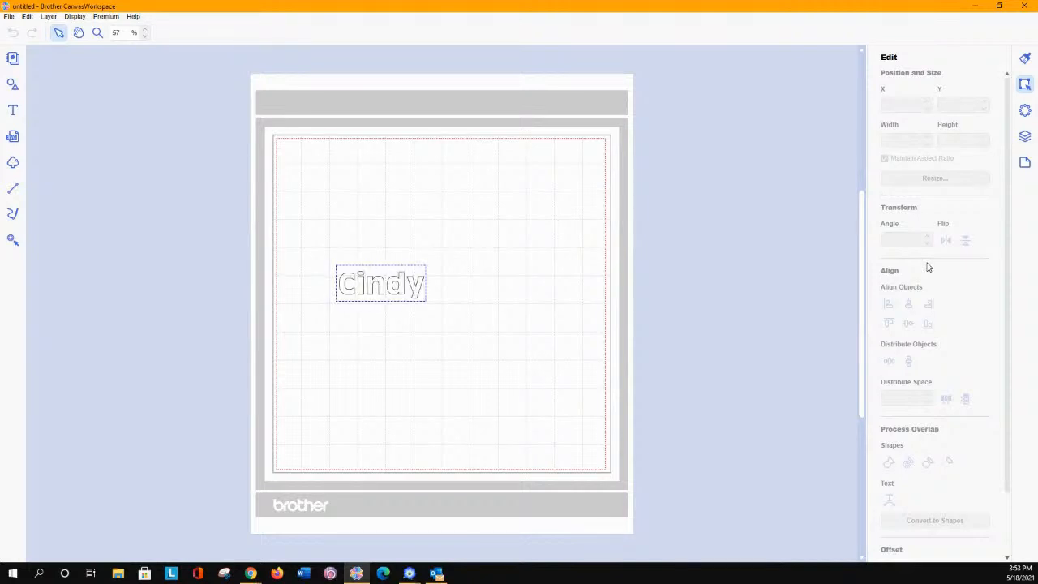
click(481, 298)
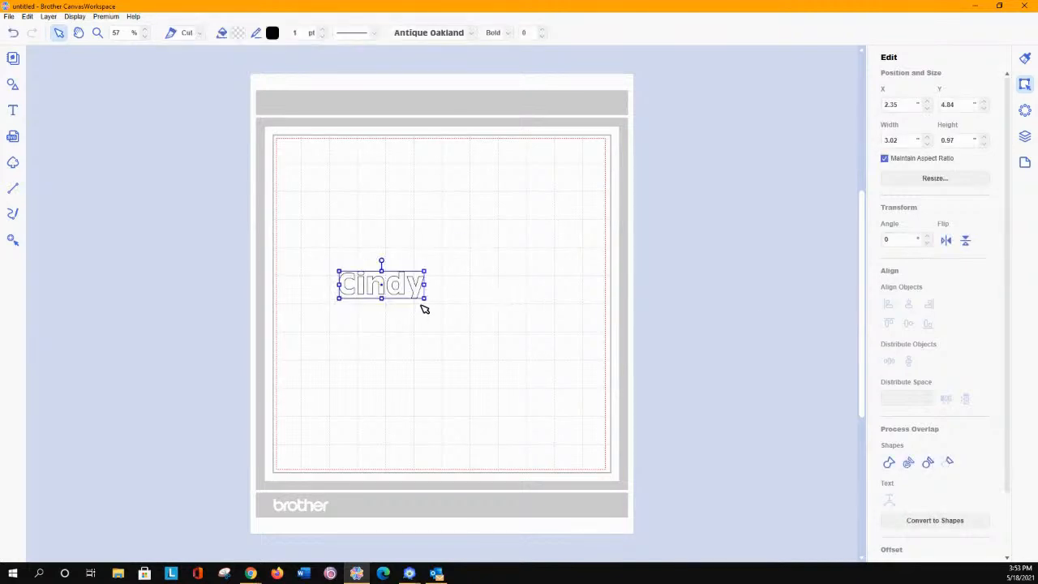
drag(427, 301, 531, 332)
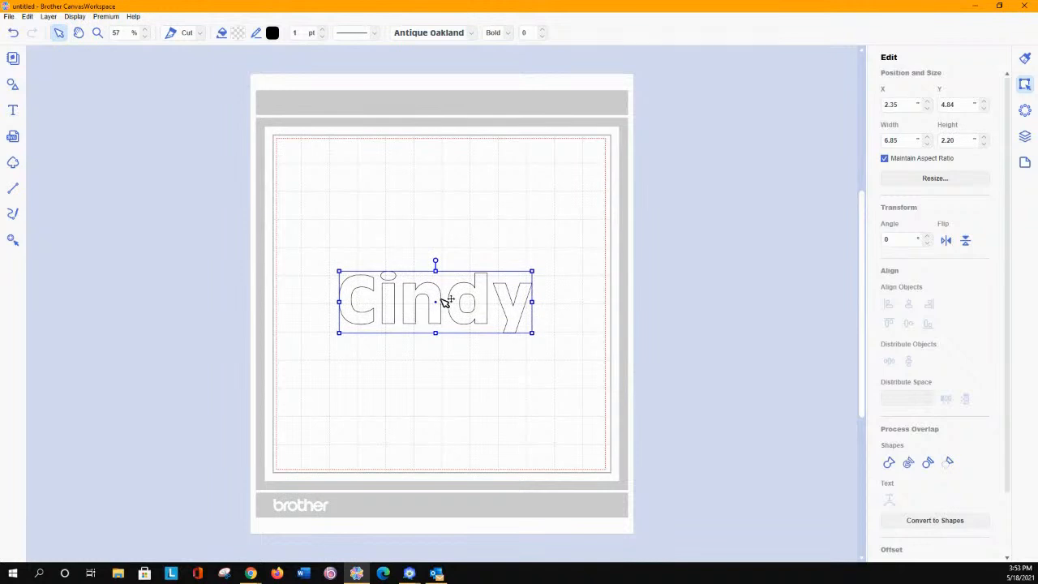
drag(444, 302, 434, 270)
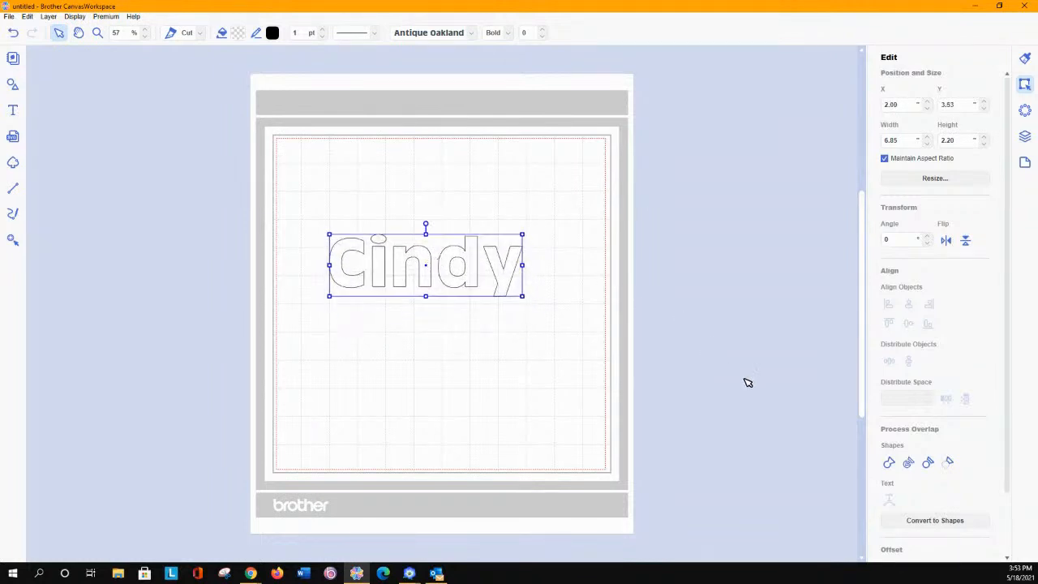
Try a 0.20 inch outward offset line with round corners around the text's outer edge, and undo it.
drag(1009, 385, 1003, 467)
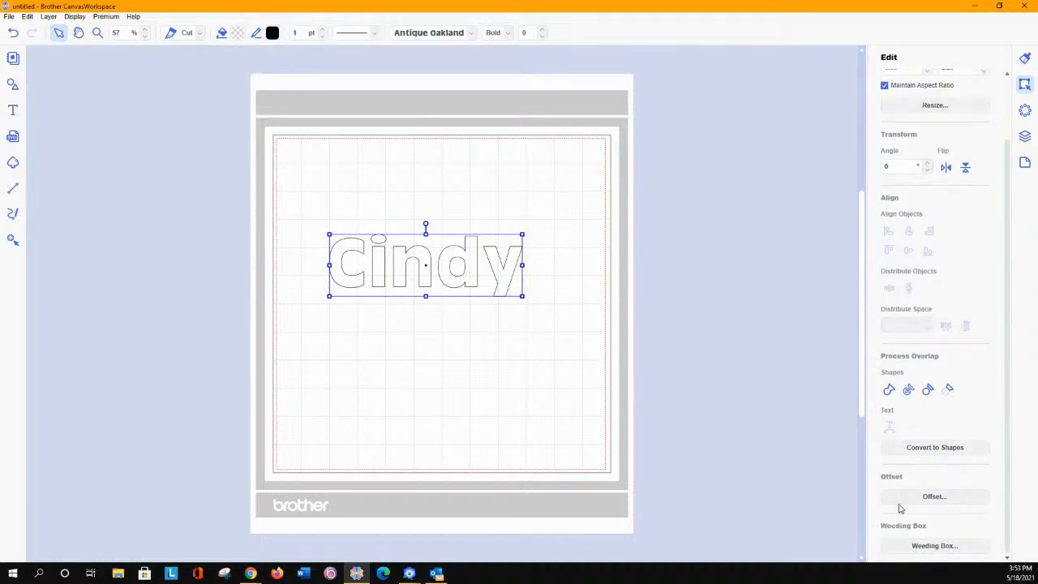
click(924, 497)
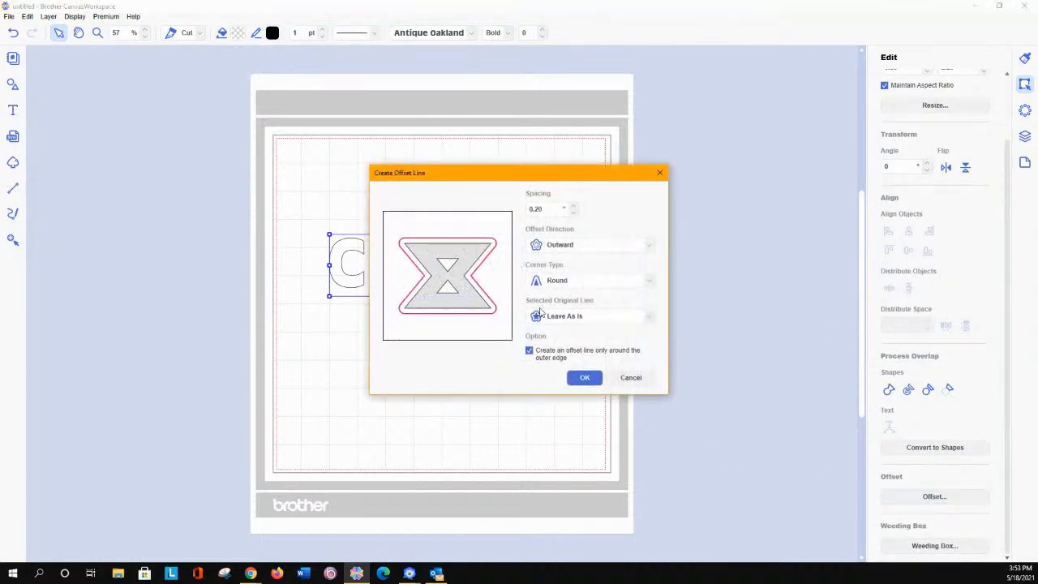
click(589, 378)
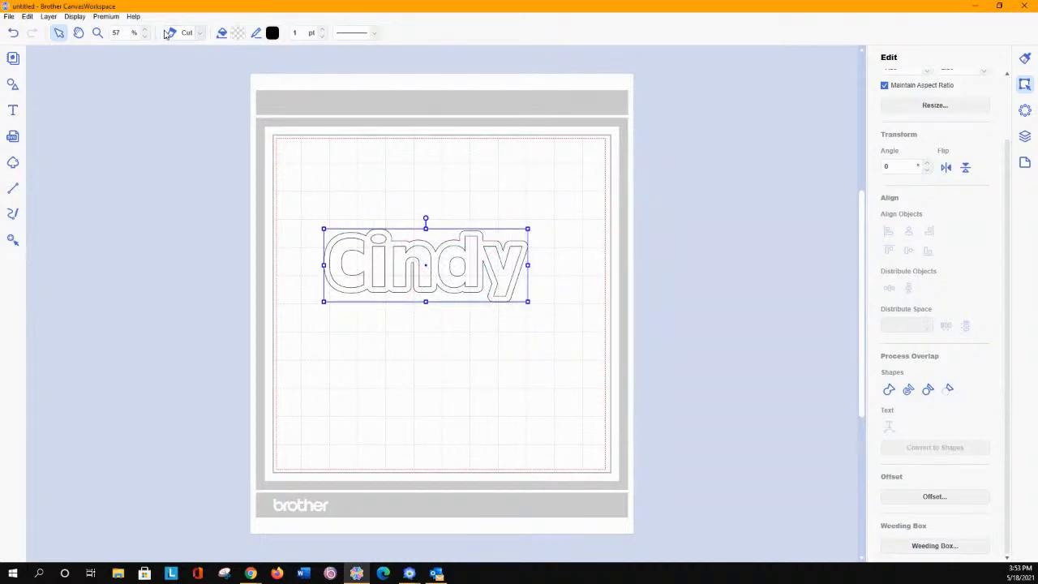
click(11, 34)
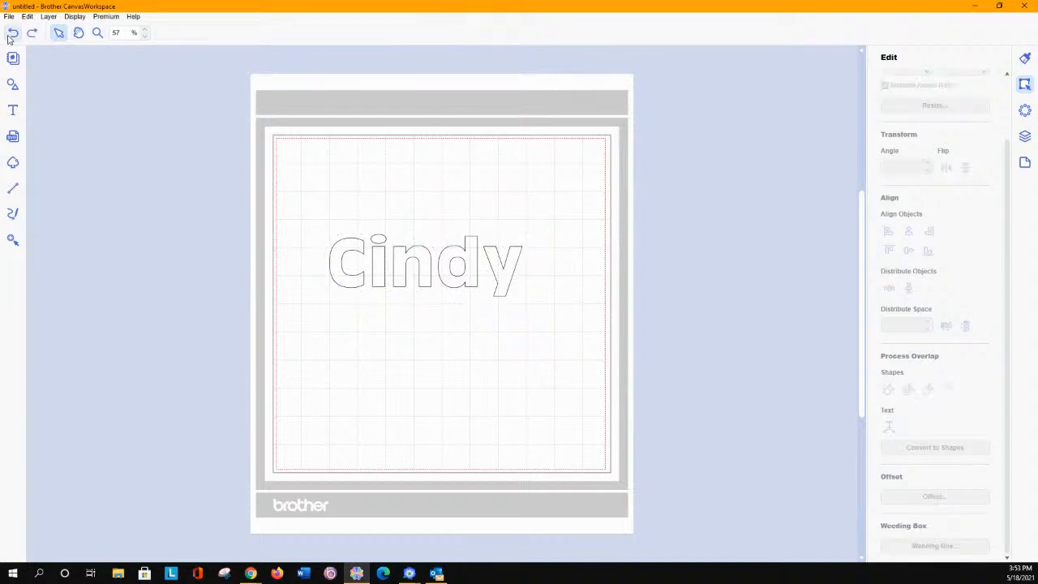
Select the name text and increase its character spacing to 6.
click(378, 276)
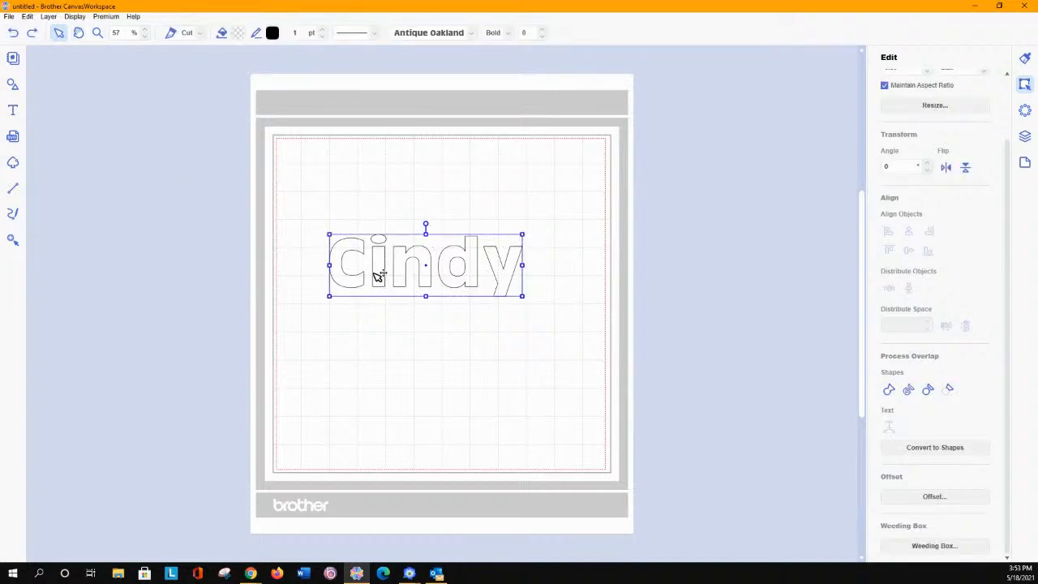
click(543, 30)
click(542, 30)
click(543, 30)
click(543, 30)
click(542, 30)
click(542, 30)
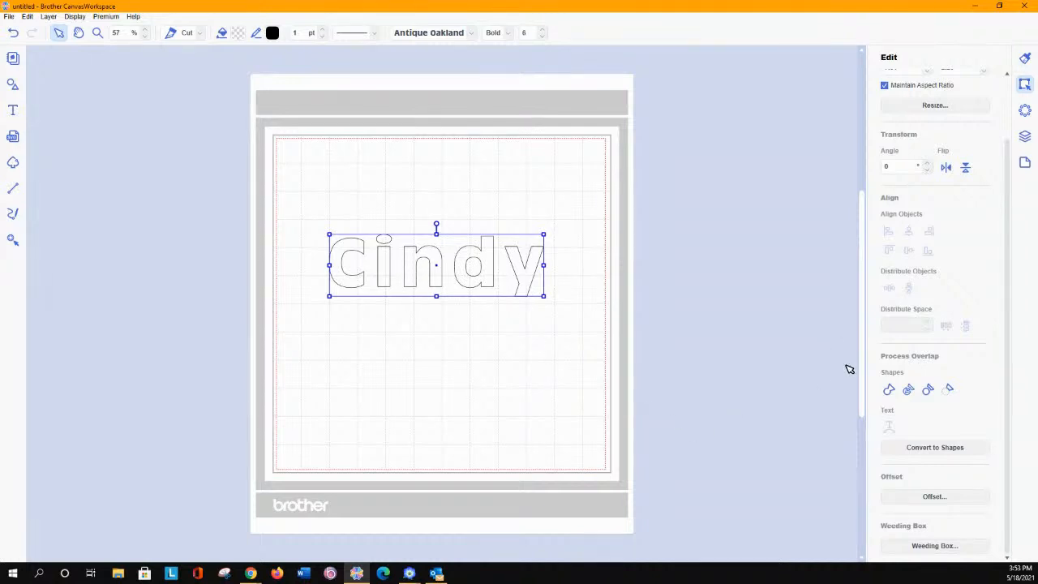
Divide the name text into separate letter shapes and check by selecting the "y" on its own.
click(910, 391)
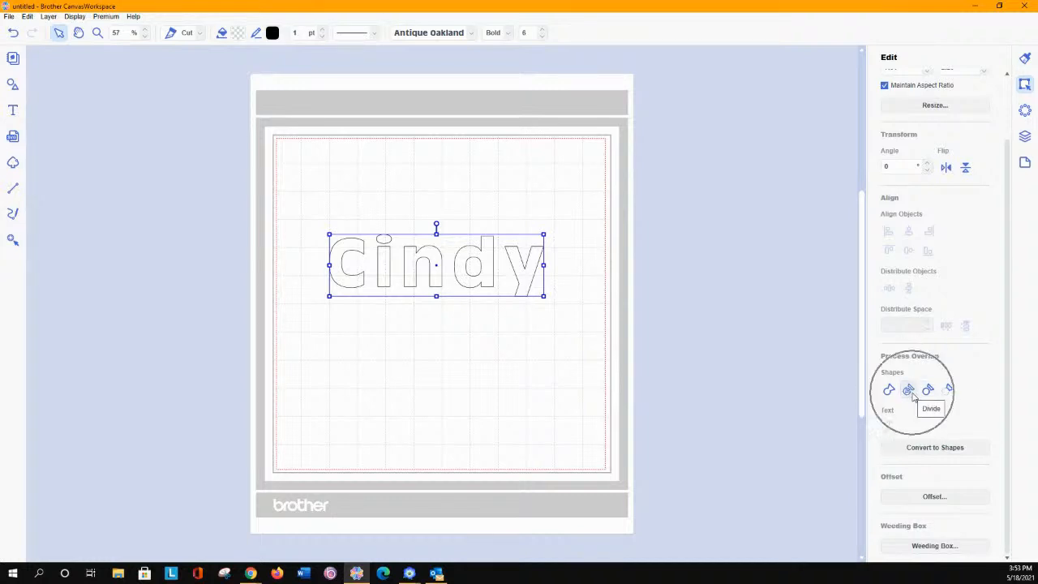
click(459, 348)
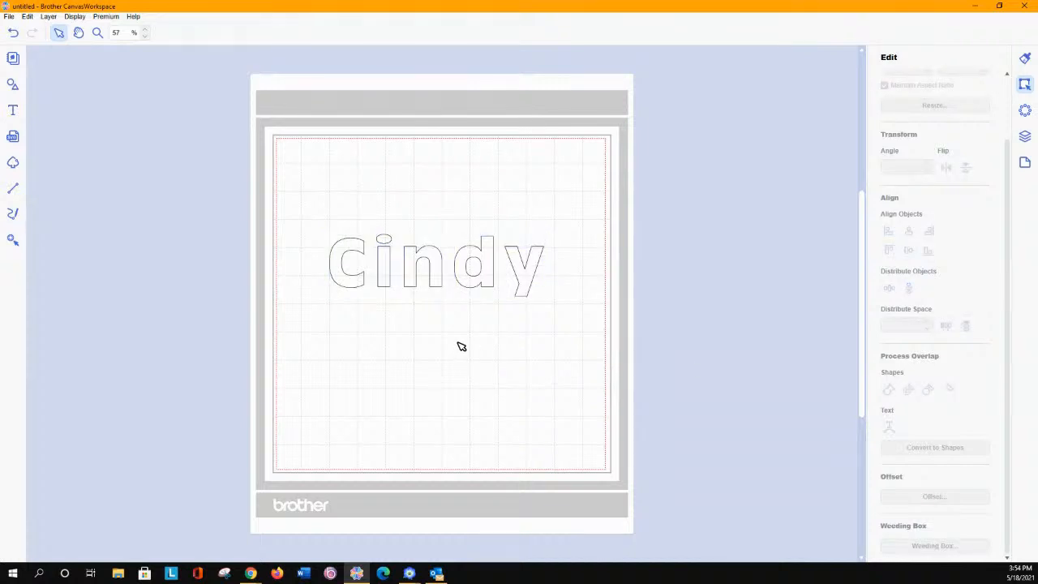
click(530, 270)
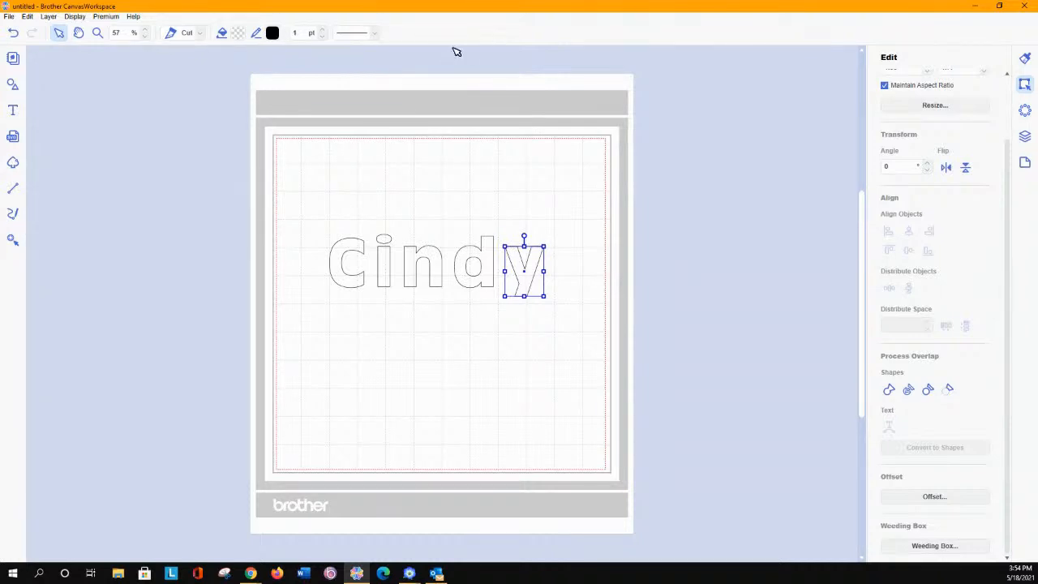
Try a 0.32 inch outward offset line with round corners around all the separate letters, and undo it.
drag(301, 204, 556, 332)
click(930, 497)
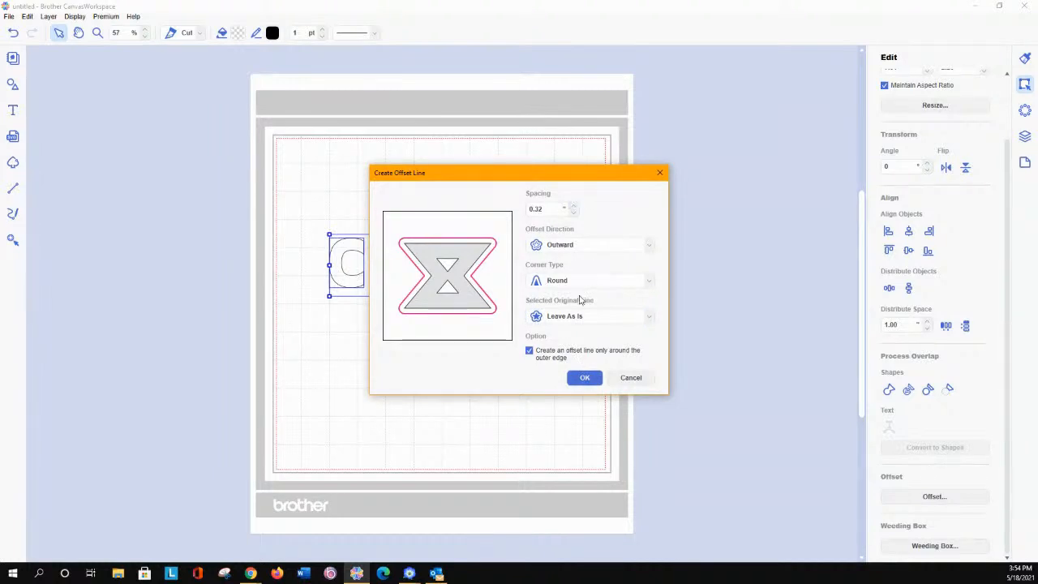
click(584, 378)
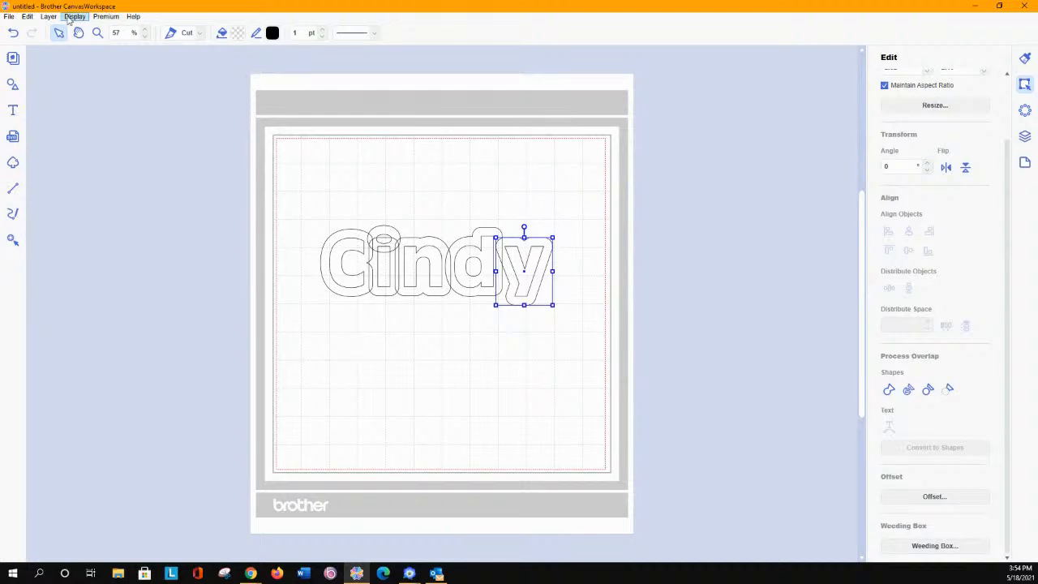
click(13, 32)
Select all the separate letters and create 0.20 inch outward offset lines with round corners around their outer edges.
drag(301, 201, 574, 335)
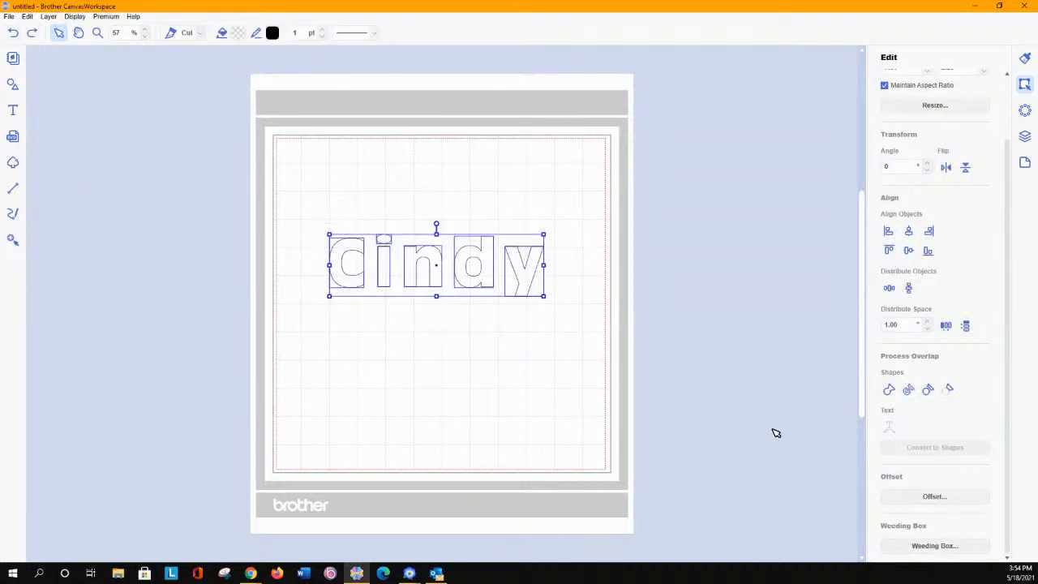
click(898, 500)
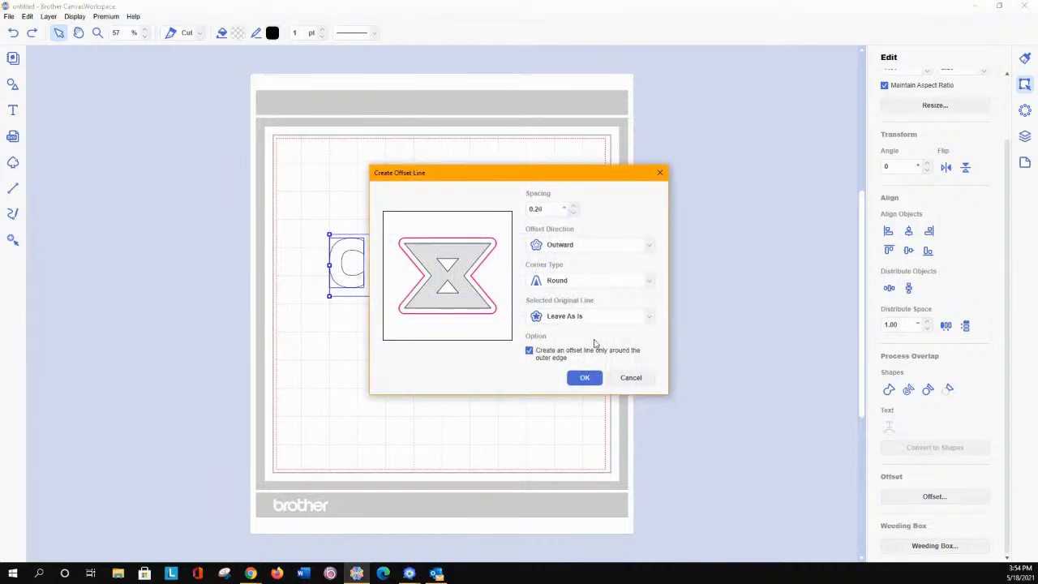
click(585, 381)
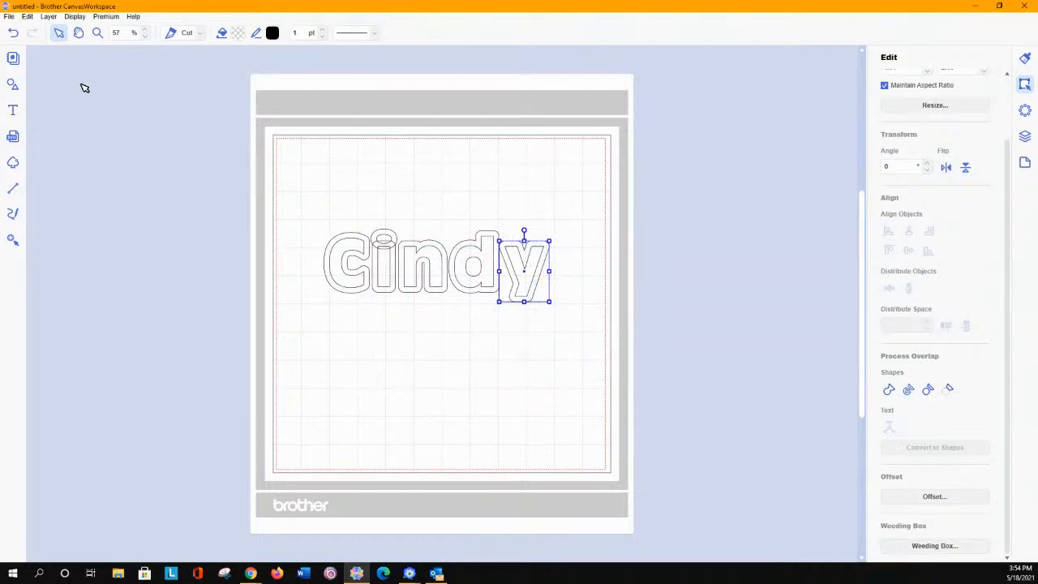
Undo the previous offset lines, try a 0.24 inch outward offset with round corners around all the letters, and undo it.
click(13, 33)
drag(311, 229, 552, 307)
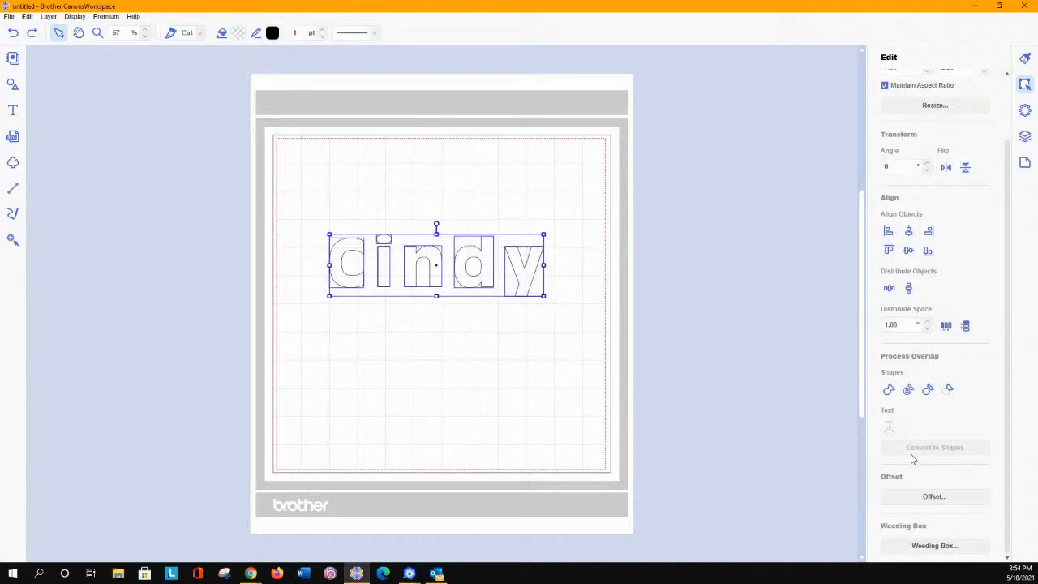
click(932, 496)
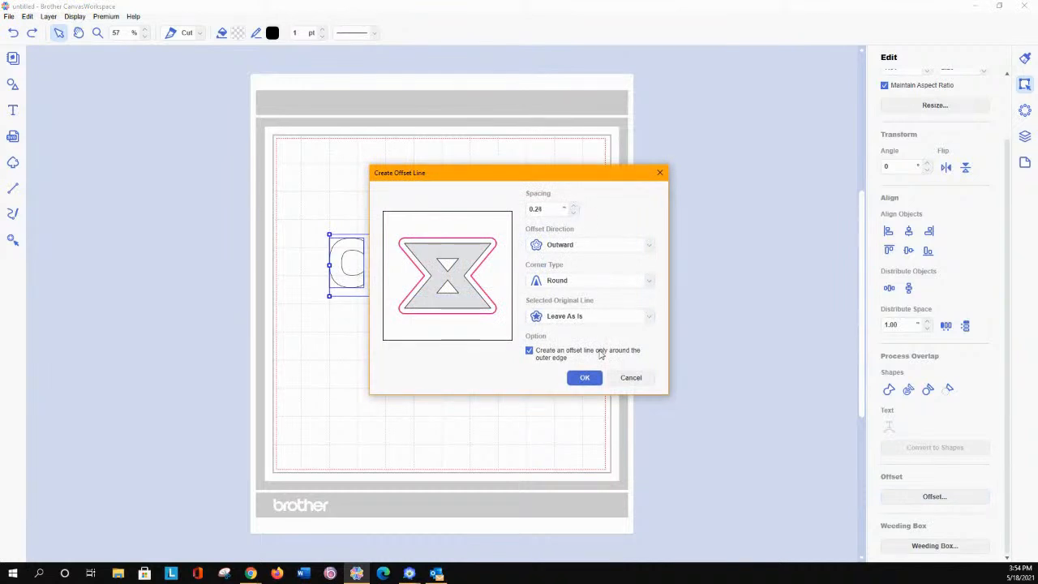
click(584, 378)
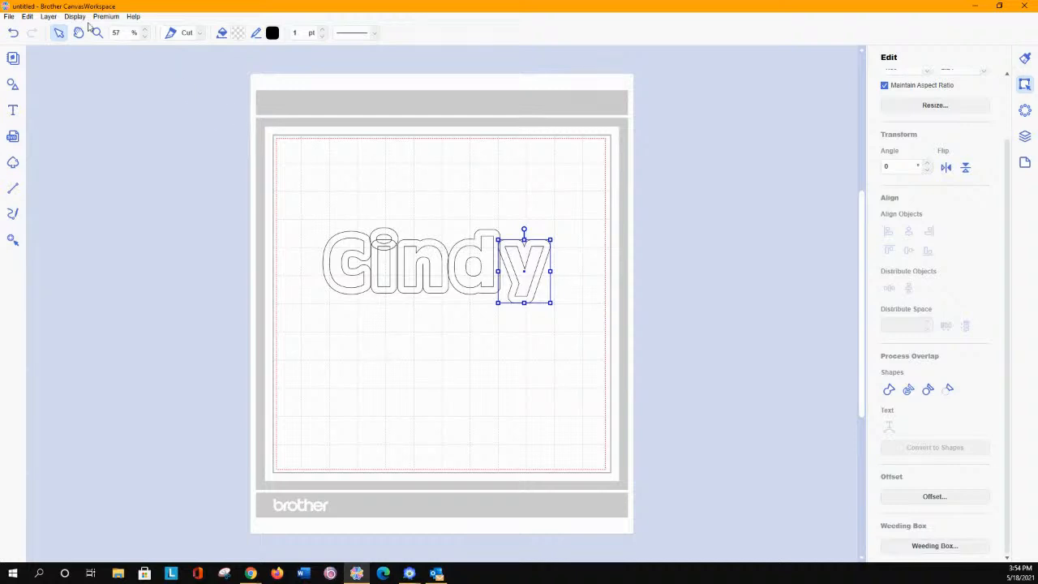
click(13, 33)
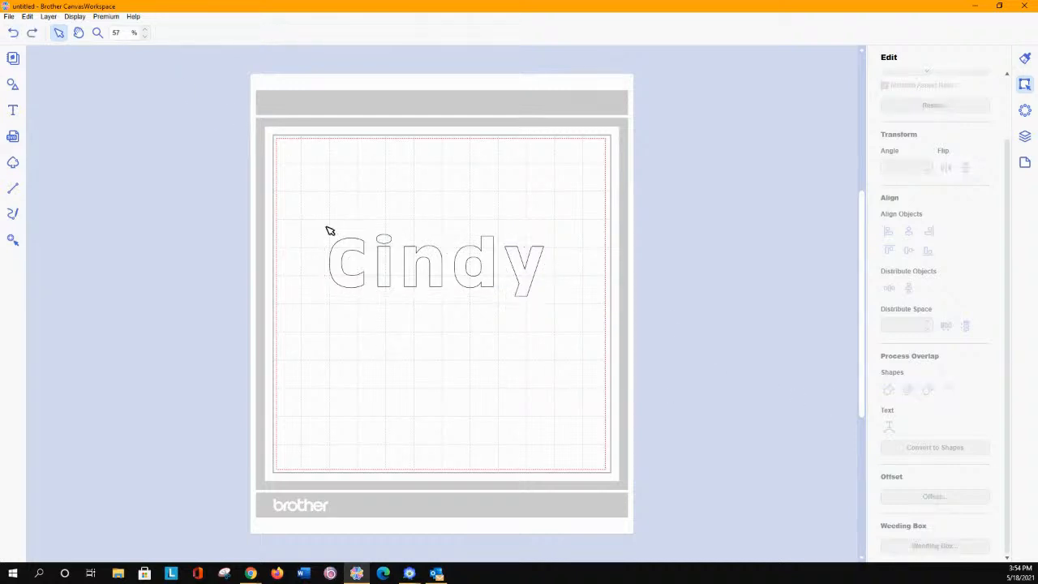
Select all the separate letters and create 0.26 inch outward offset lines with round corners around their outer edges.
drag(284, 207, 608, 351)
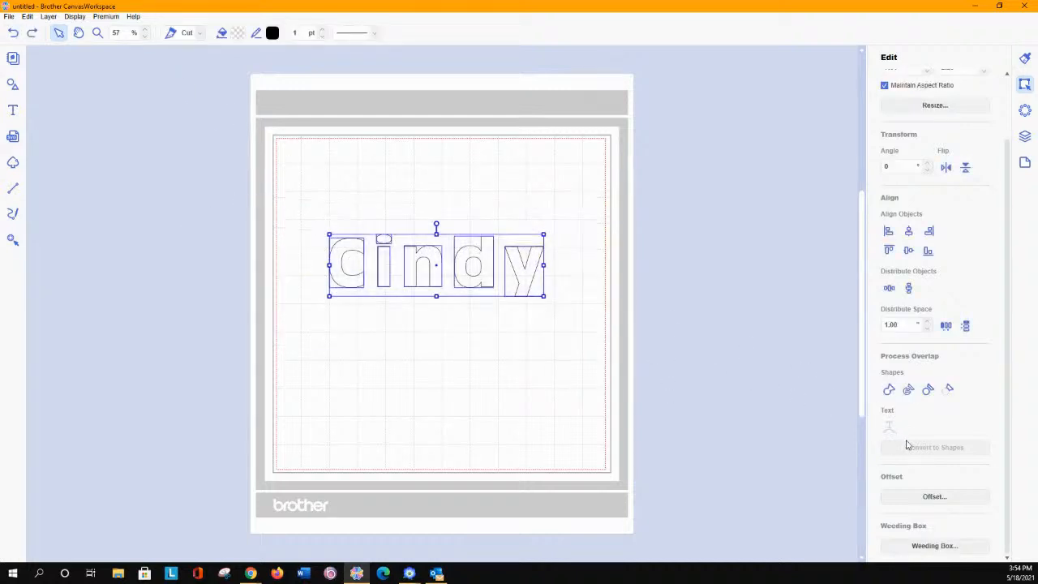
click(919, 498)
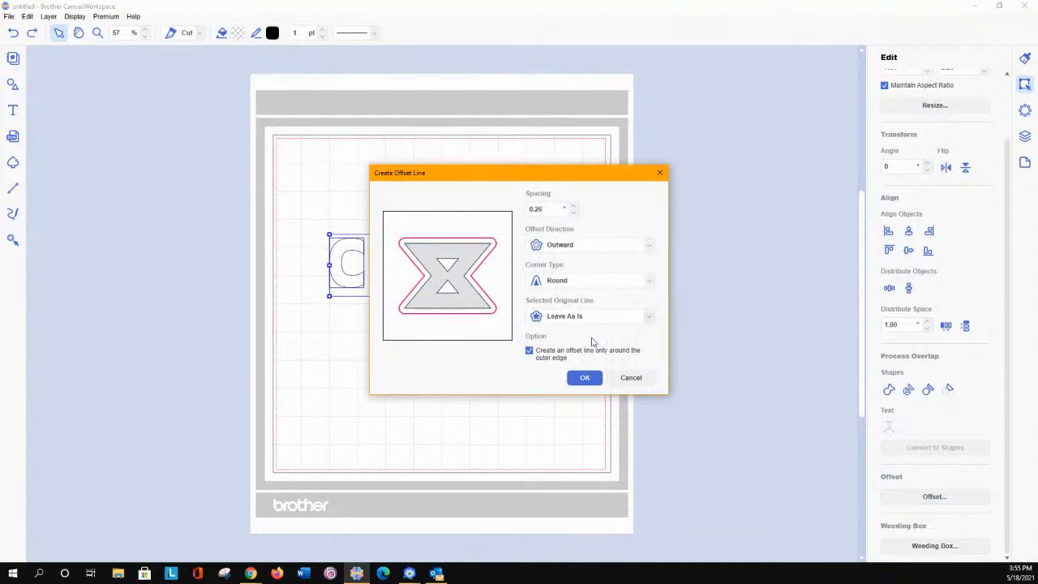
click(585, 378)
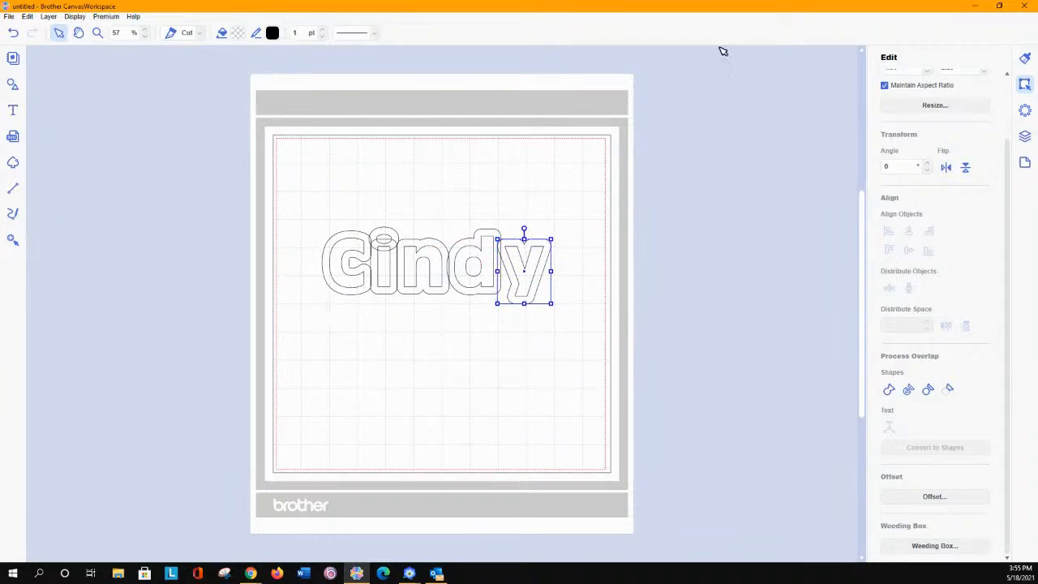
Select the six offset outlines in the layer list and weld them into a single outline around the name.
click(1025, 136)
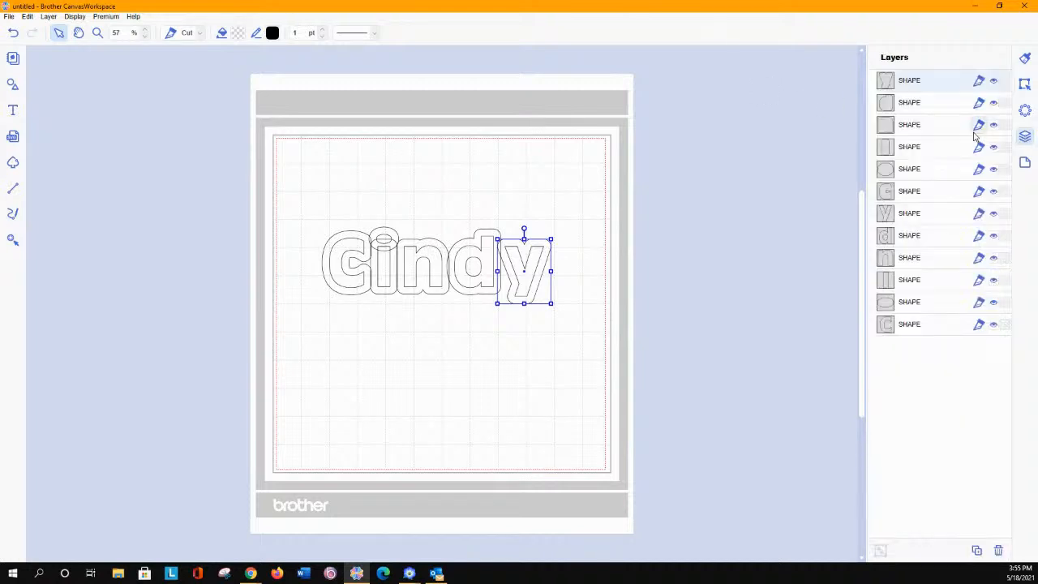
double_click(885, 83)
ctrl+click(886, 103)
ctrl+click(886, 125)
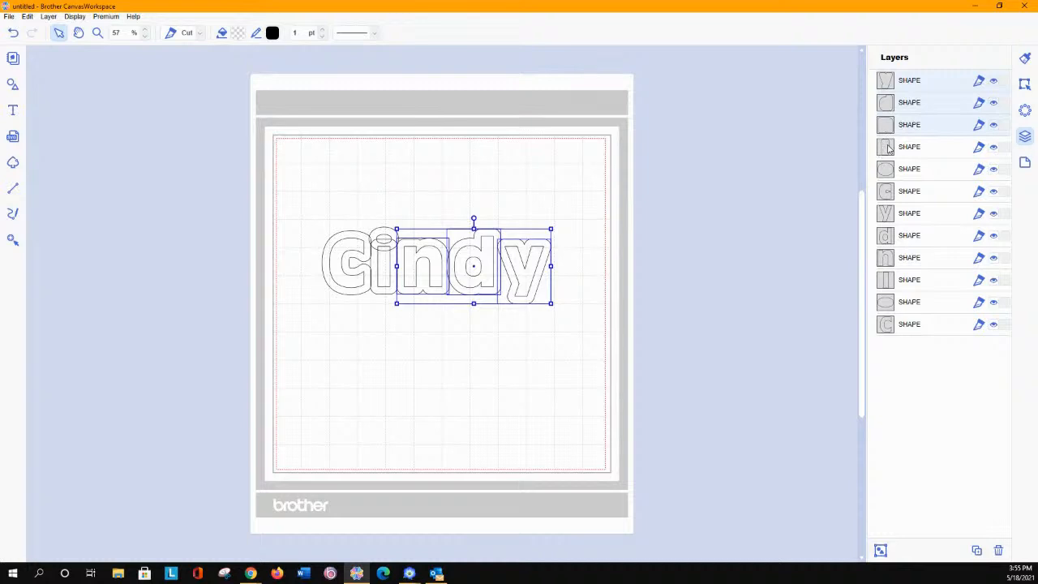
ctrl+click(887, 147)
ctrl+click(888, 174)
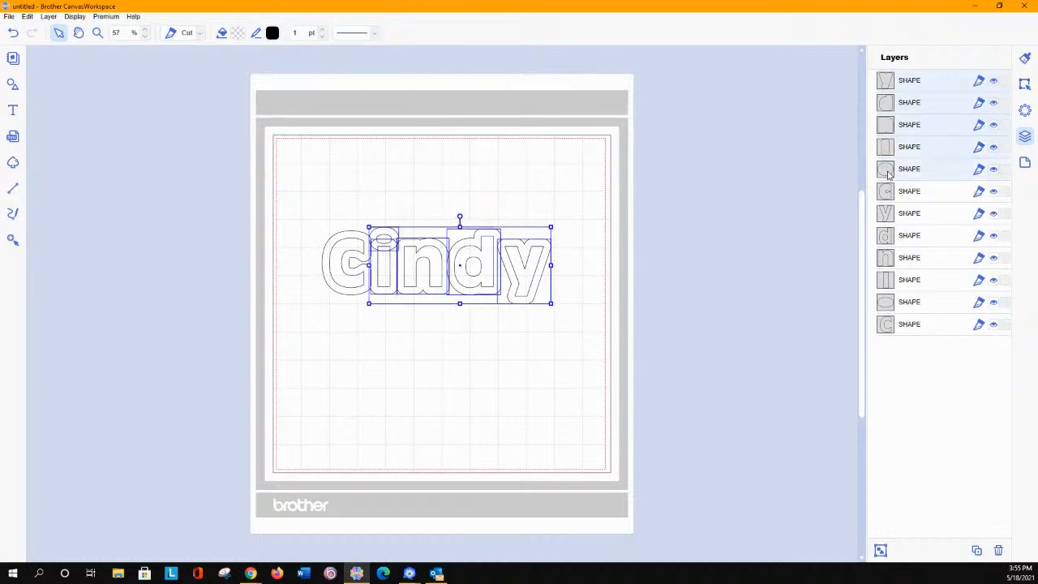
ctrl+click(887, 191)
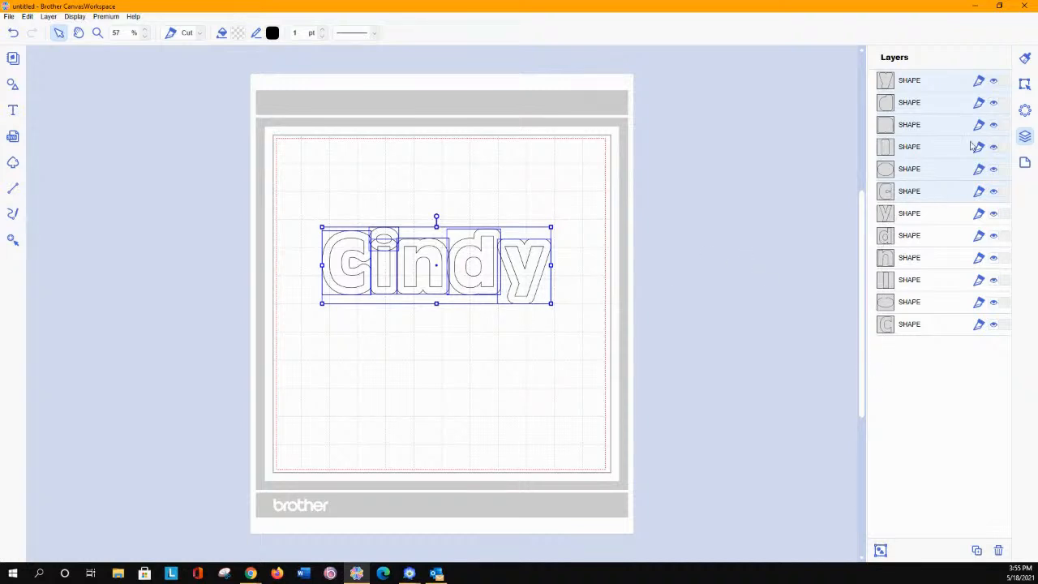
click(1024, 83)
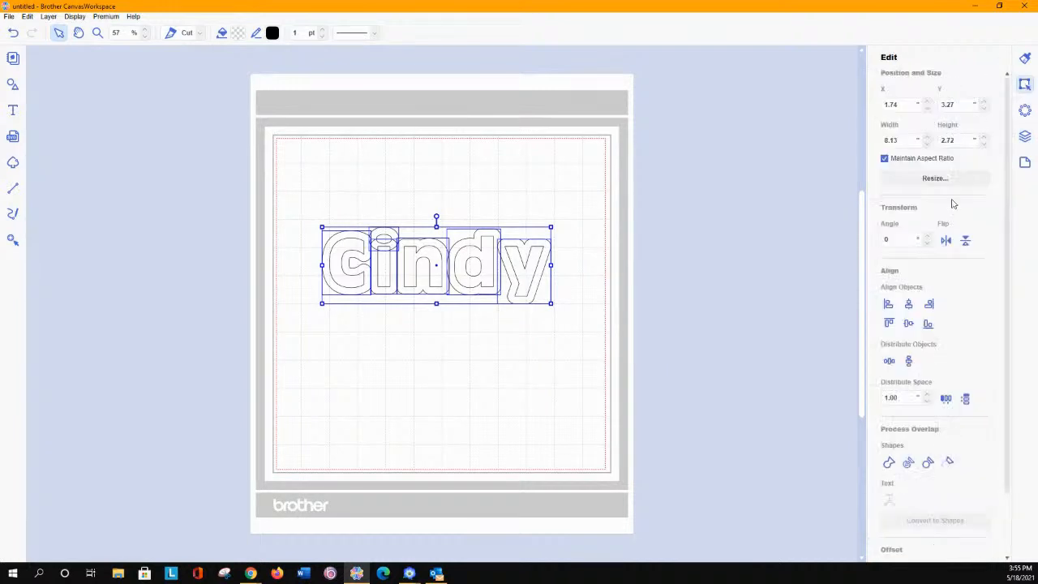
click(888, 462)
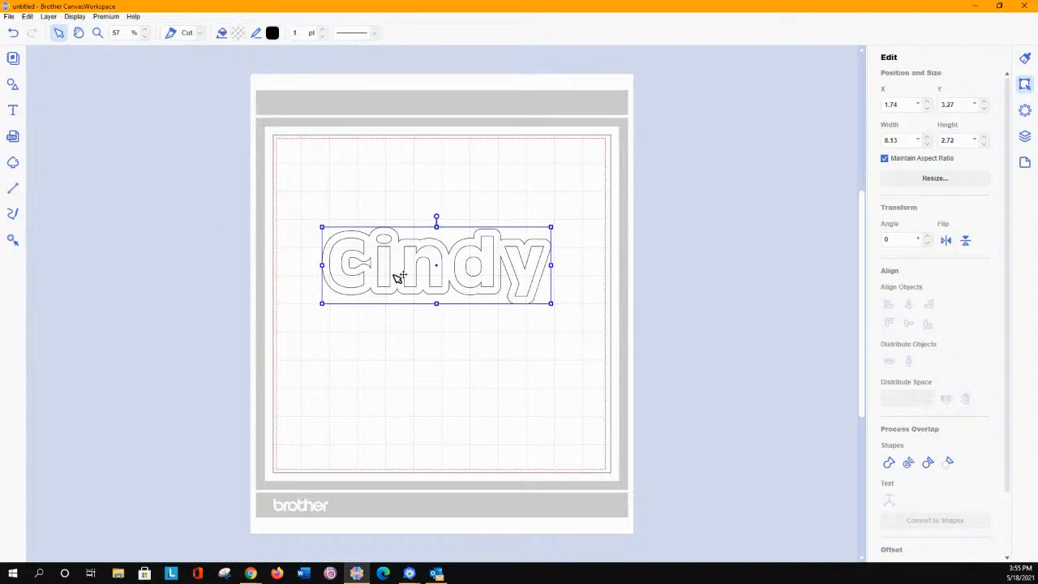
Move the welded outline below all the letter shapes in the layer order.
click(580, 224)
click(348, 255)
click(1024, 136)
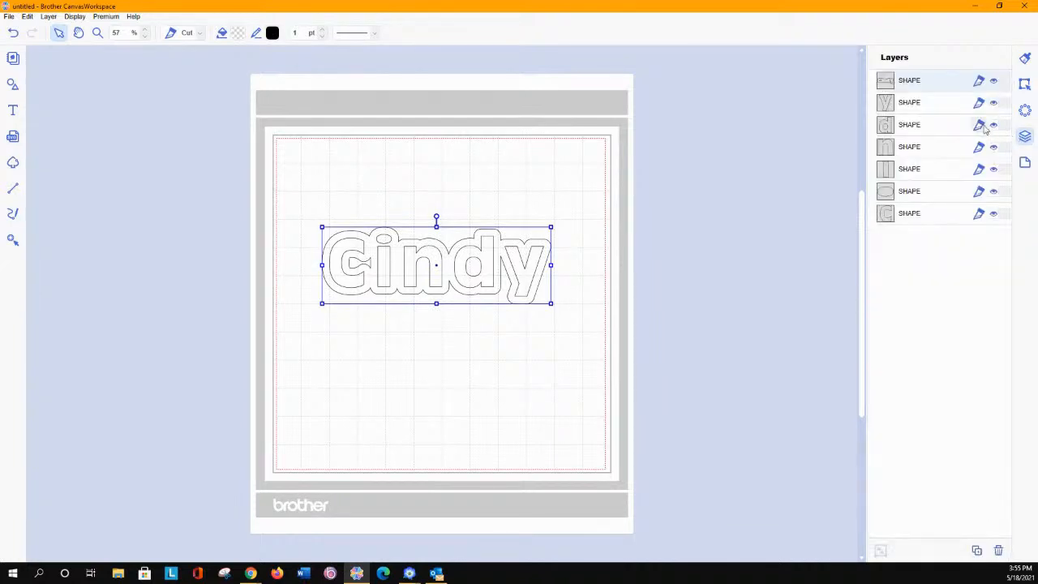
drag(898, 191, 872, 230)
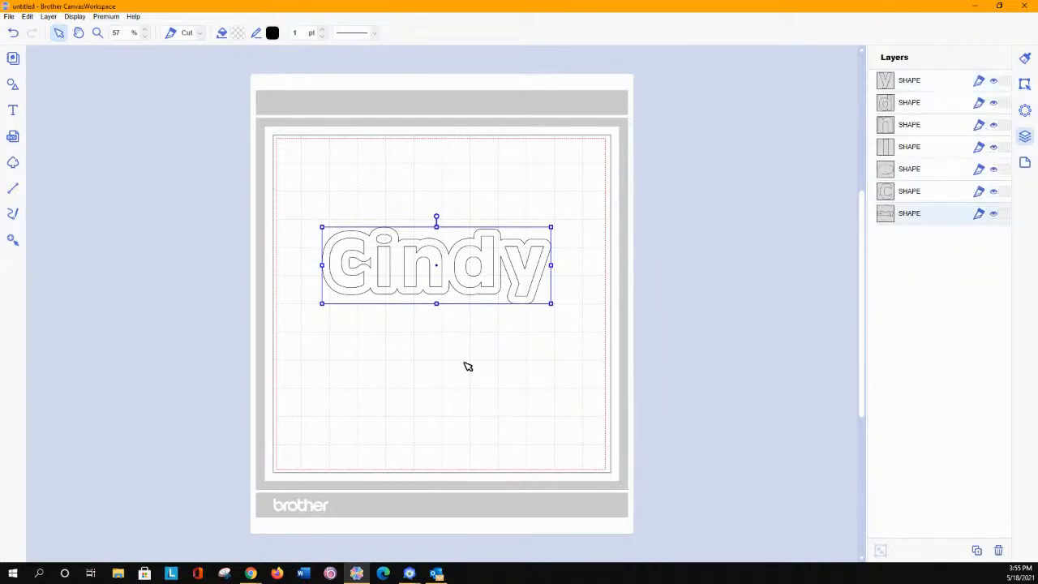
Check that the "C" and the stem of the "i" can be selected individually, and undo the stray move.
click(465, 364)
click(343, 255)
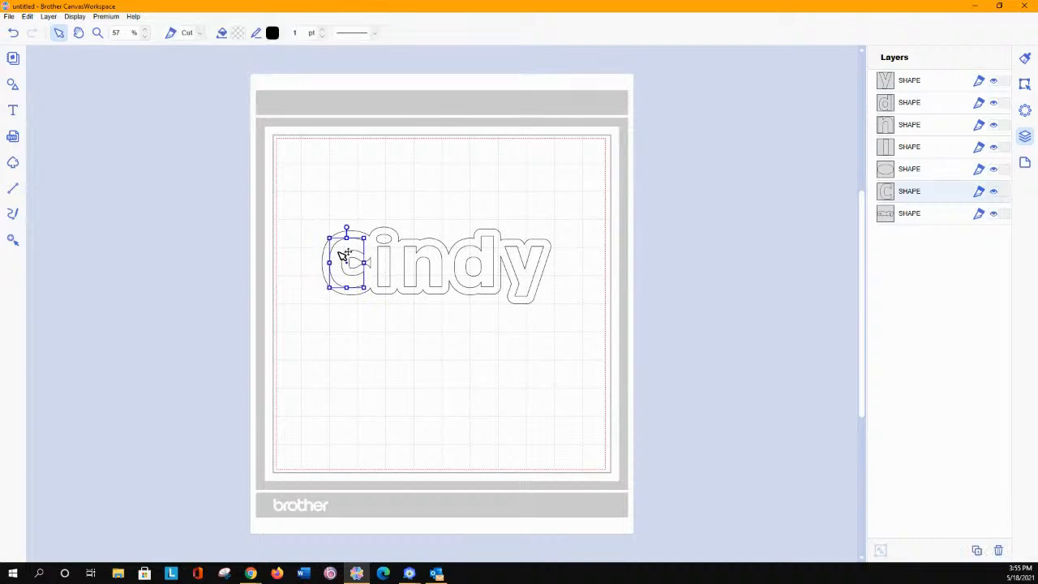
drag(337, 252, 337, 250)
click(383, 266)
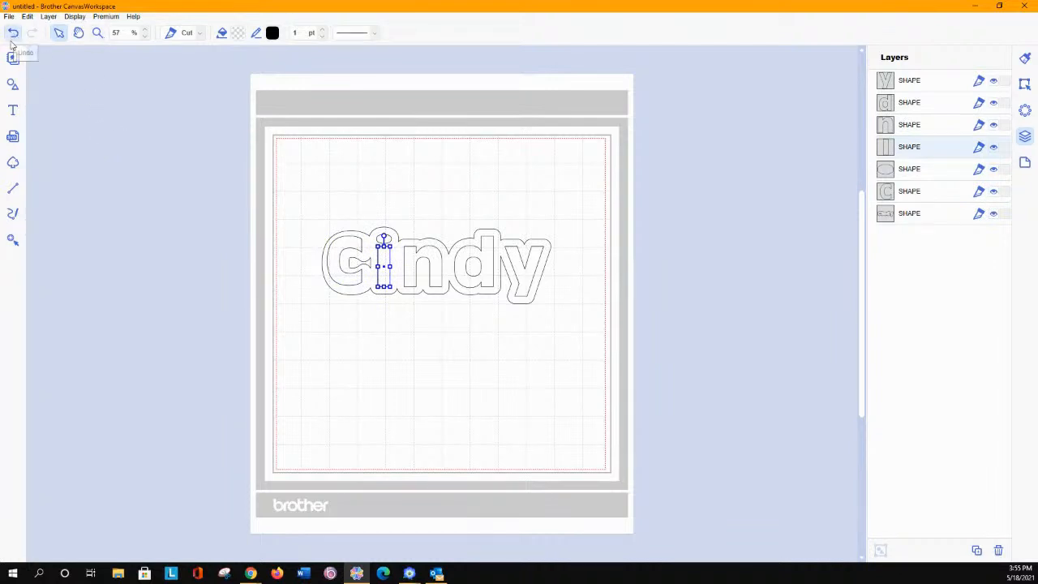
click(614, 299)
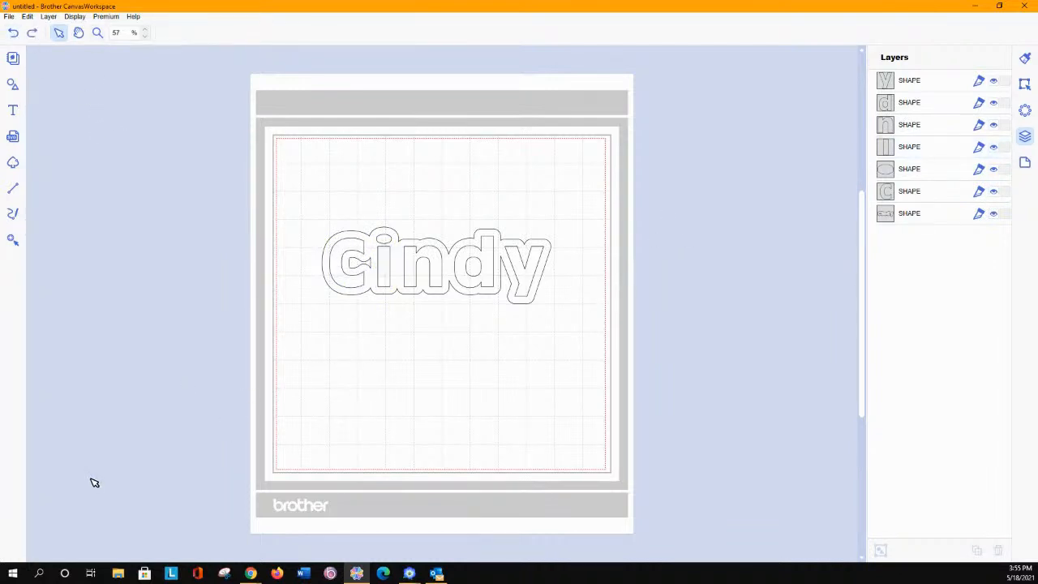
Export the design as an FCM file in the customer help files folder, named with the lettered name followed by 2.
click(8, 16)
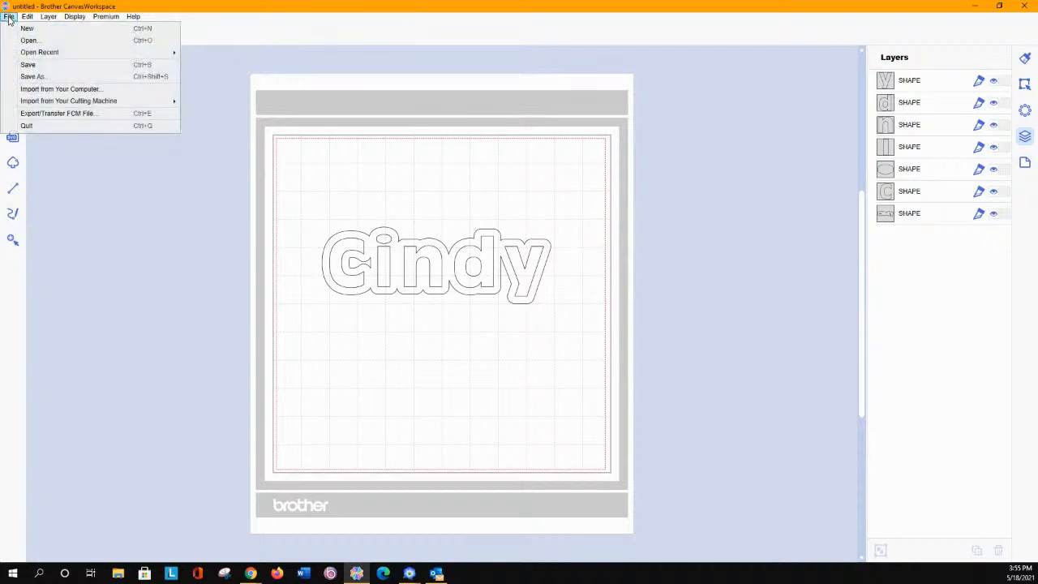
click(38, 116)
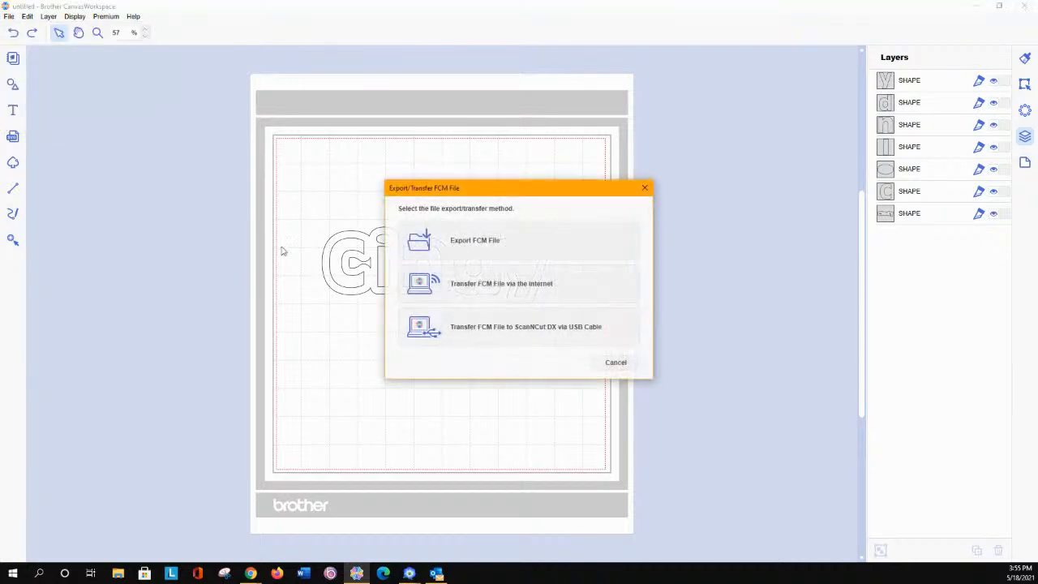
click(503, 235)
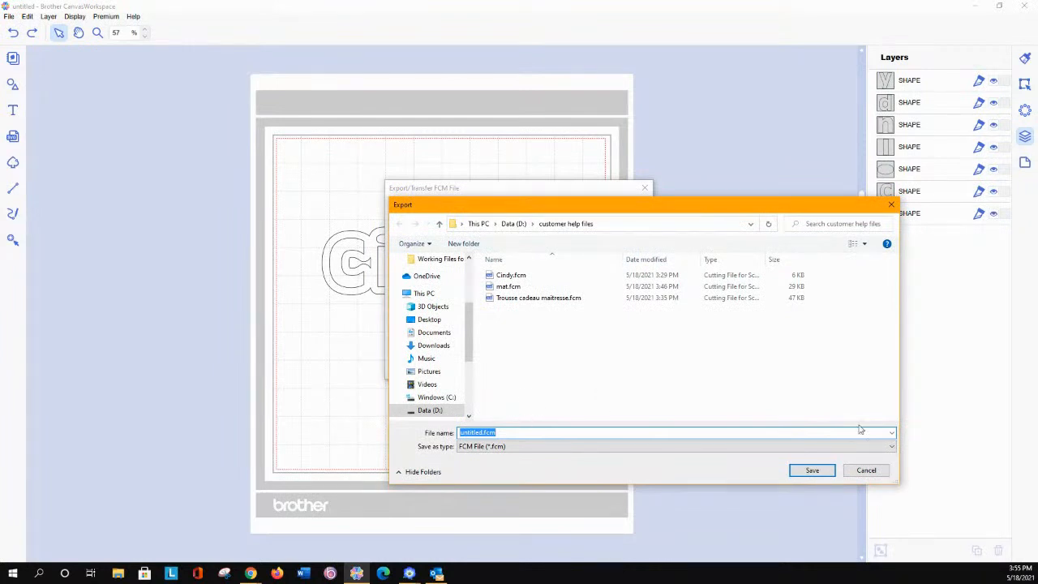
text(Cindy2)
click(813, 470)
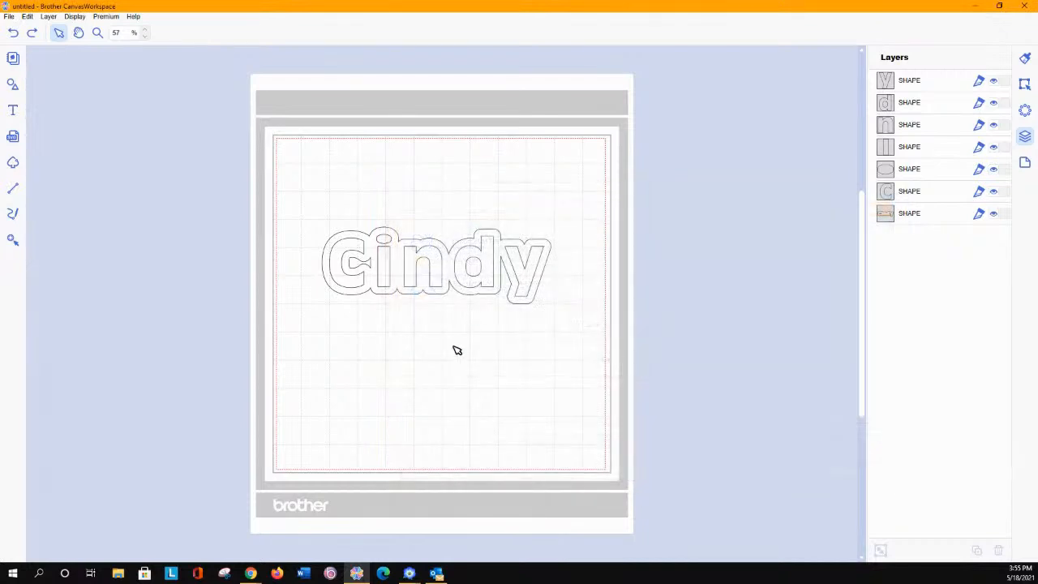
Switch to the Layout & Editing window with the filled "maîtresse" design and start a new design without saving the changes.
click(407, 574)
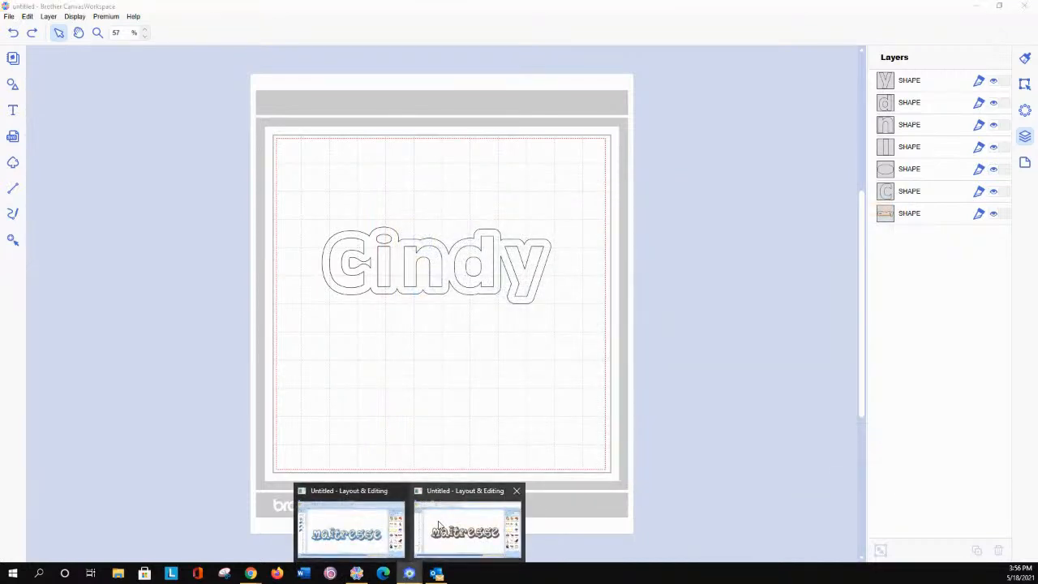
click(439, 525)
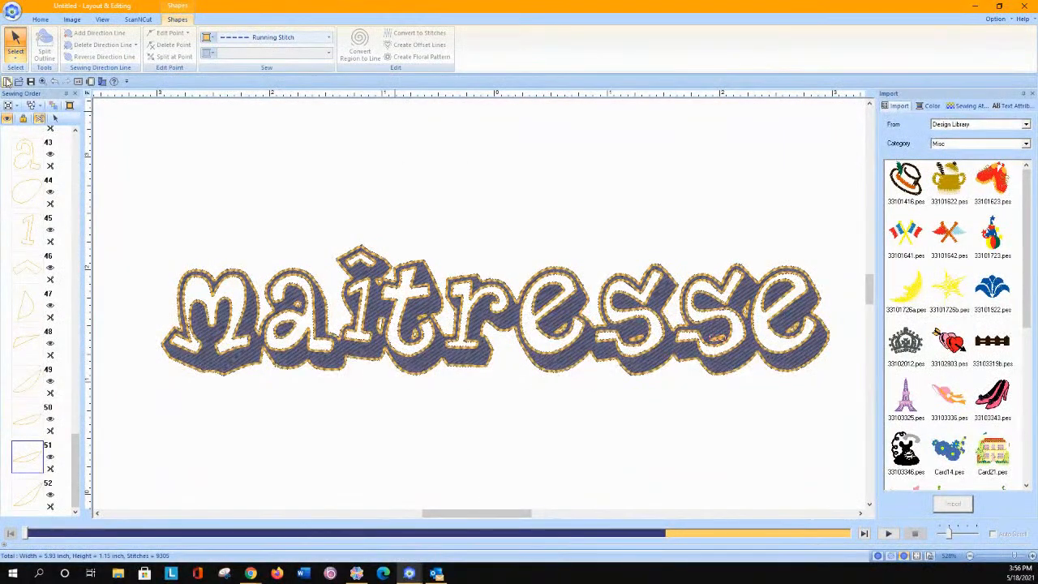
click(7, 81)
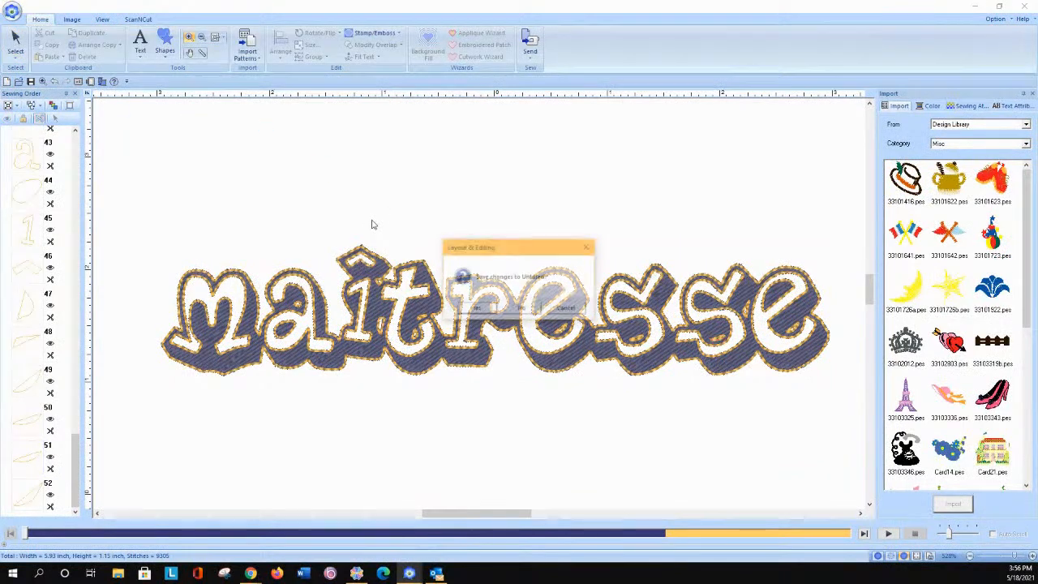
click(522, 308)
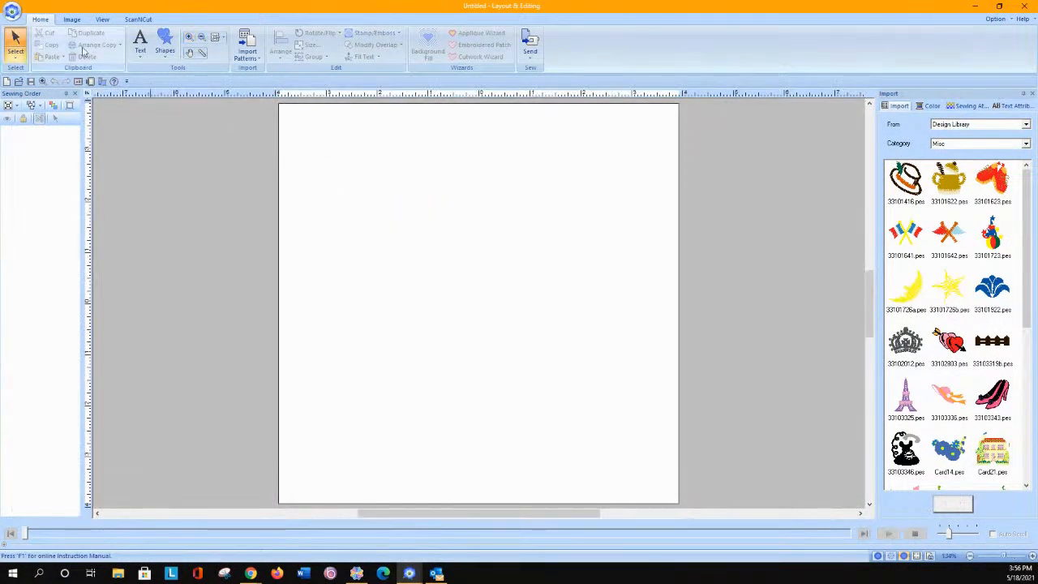
Import the newly exported FCM name file, the one ending in 2, as ScanNCut cutting data and close the import dialog.
click(136, 19)
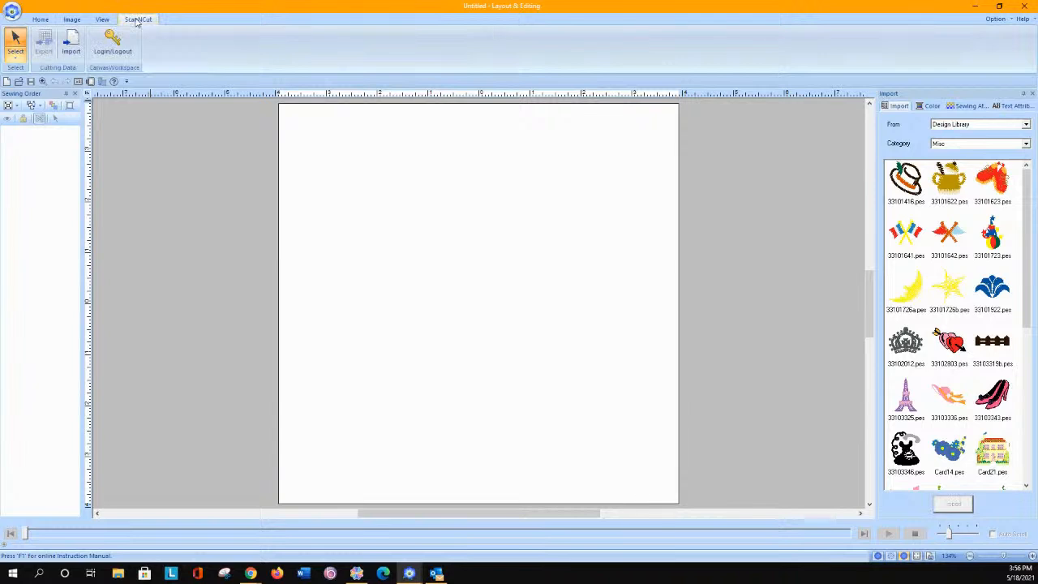
click(71, 45)
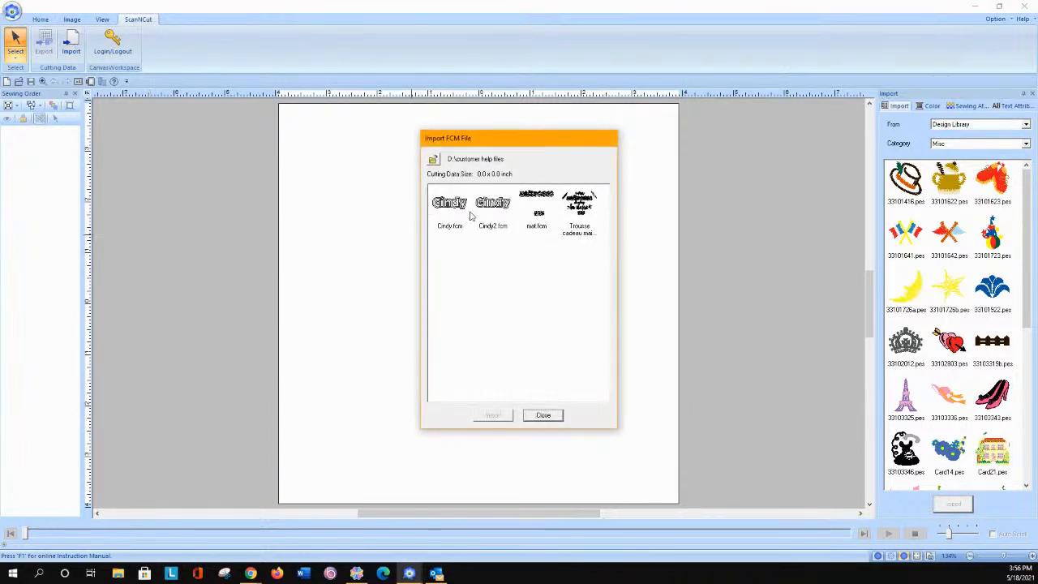
click(496, 207)
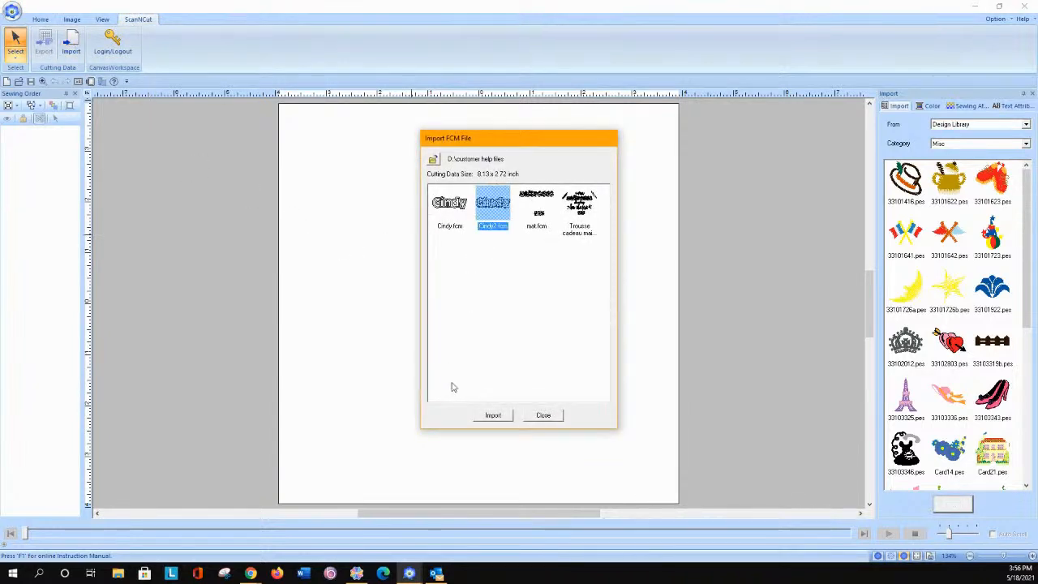
click(504, 416)
click(541, 416)
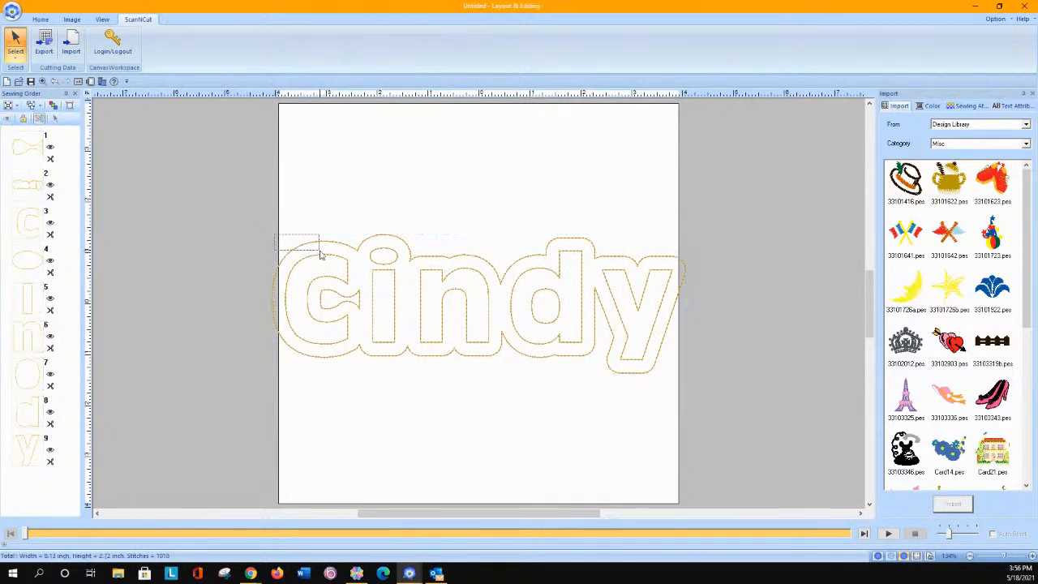
Scale the imported lettering down to about 7.32 by 2.45 inches and move it inside the design page.
drag(272, 234, 313, 247)
drag(530, 273, 490, 257)
click(238, 207)
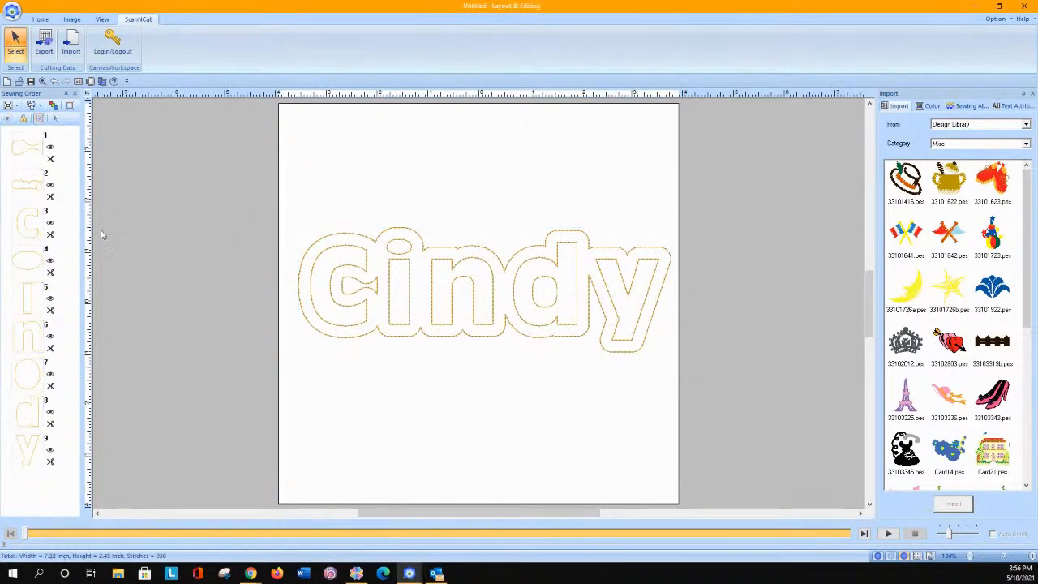
Select the outer outline around the whole name in the sewing order and set its region sewing to Fill Stitch.
click(31, 193)
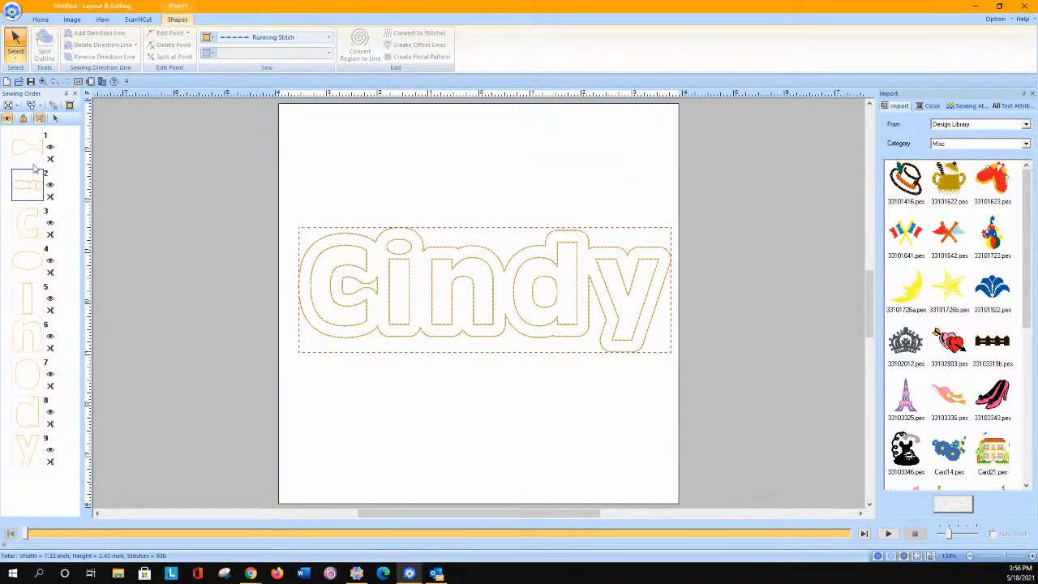
click(55, 119)
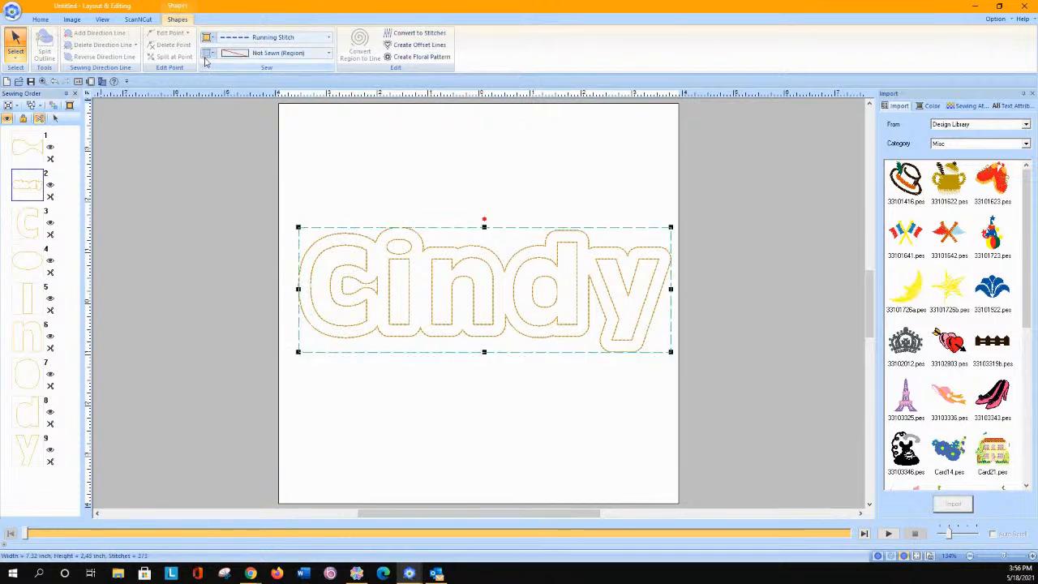
click(225, 56)
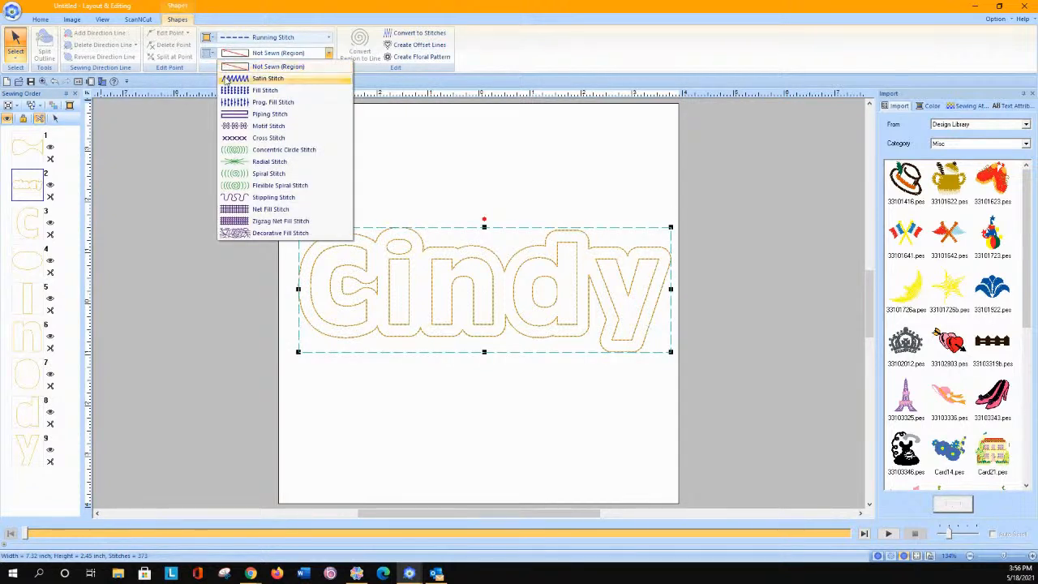
click(231, 90)
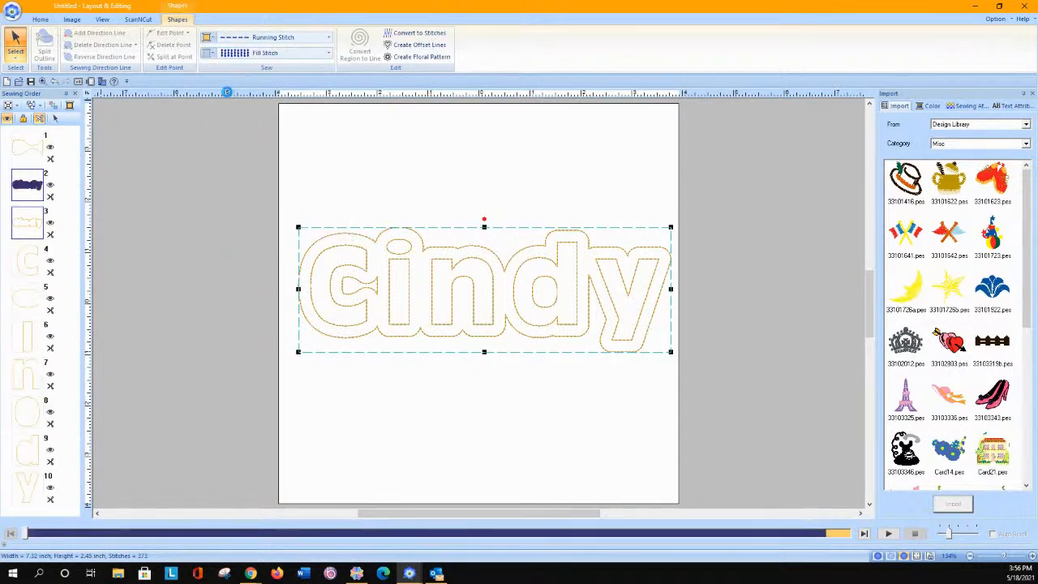
Move the small gap shape after the outer outline in the sewing order and set all inner letter shapes' region sewing to Satin Stitch.
drag(28, 152, 25, 235)
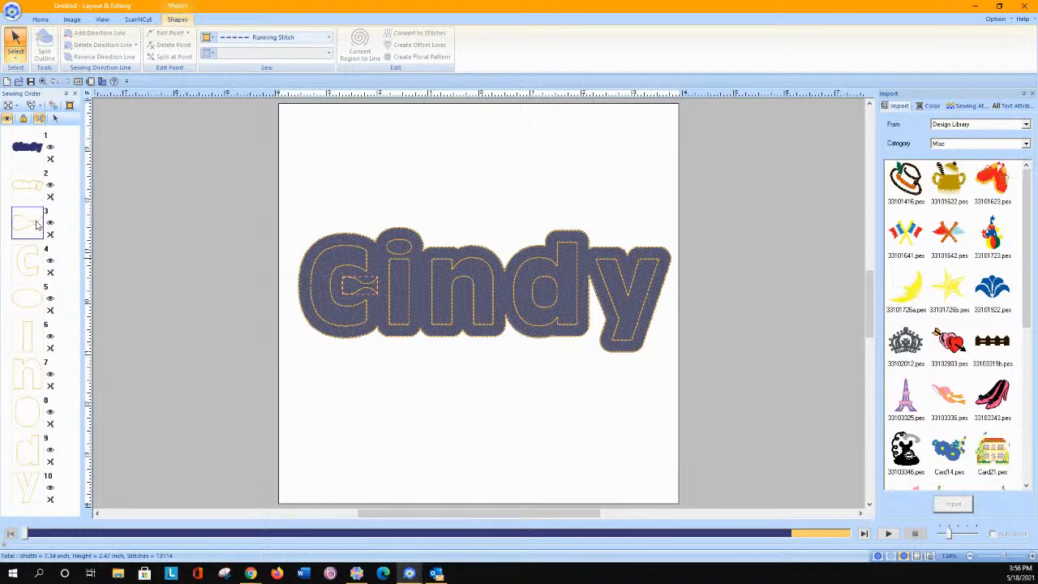
shift+click(27, 484)
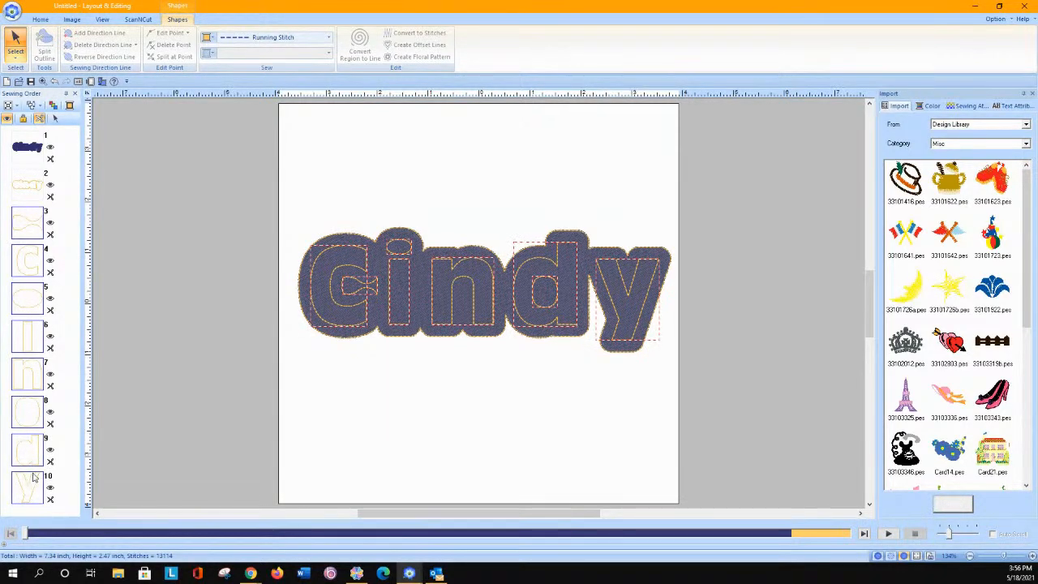
click(55, 119)
click(244, 53)
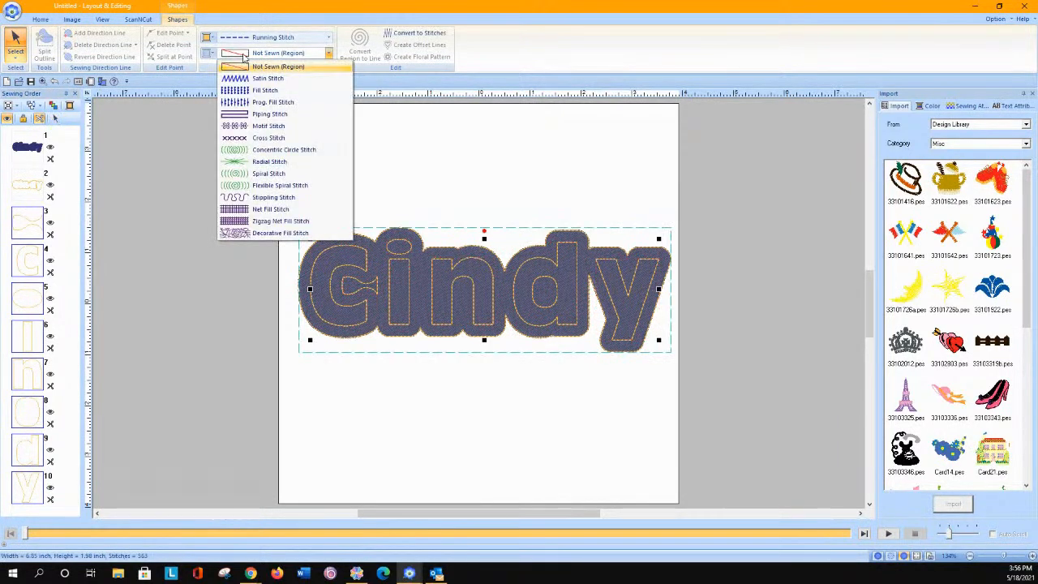
click(246, 81)
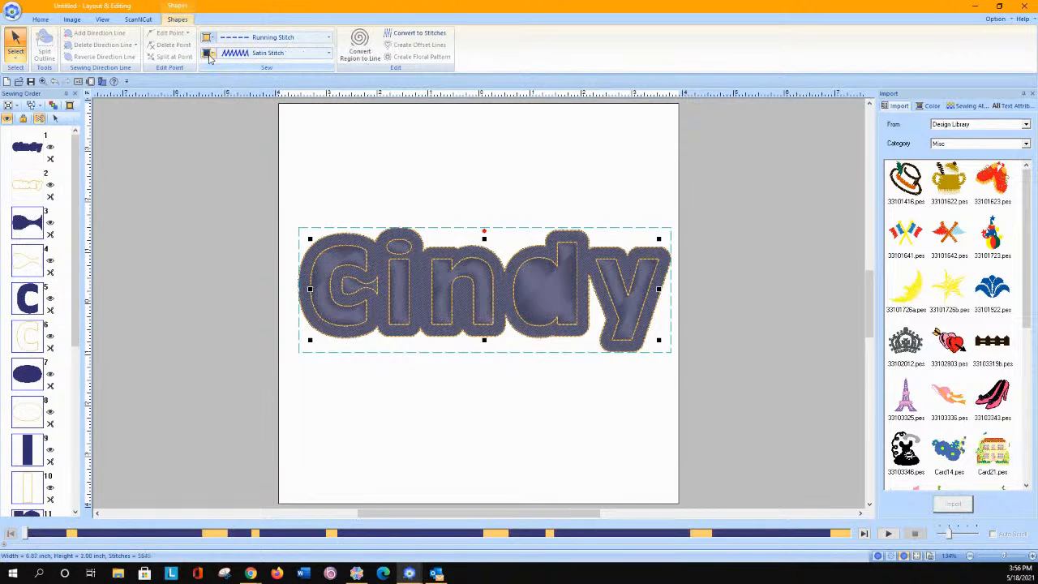
Change the region color of the inner letter shapes to red and deselect them.
click(209, 53)
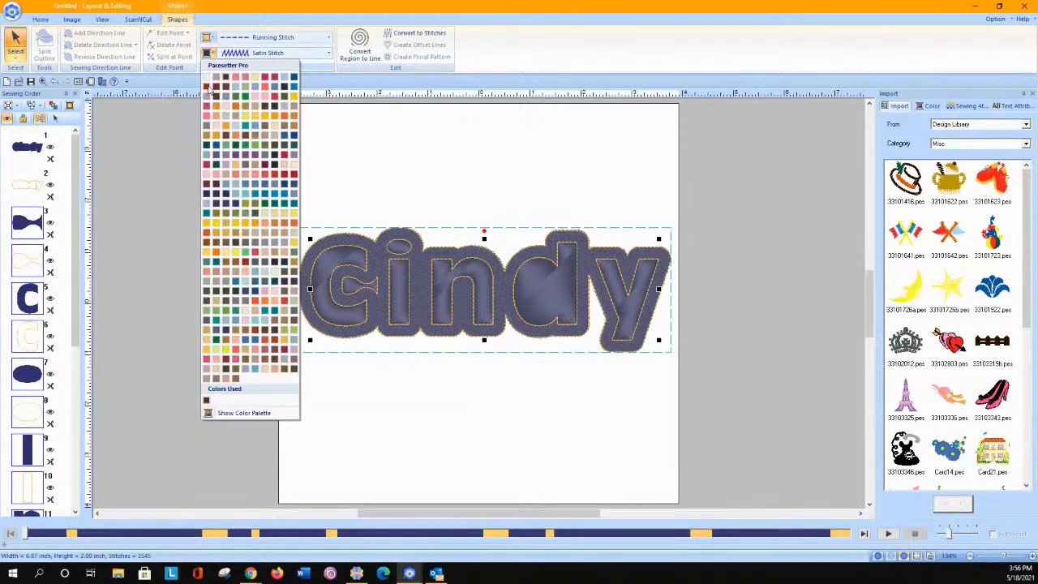
click(211, 91)
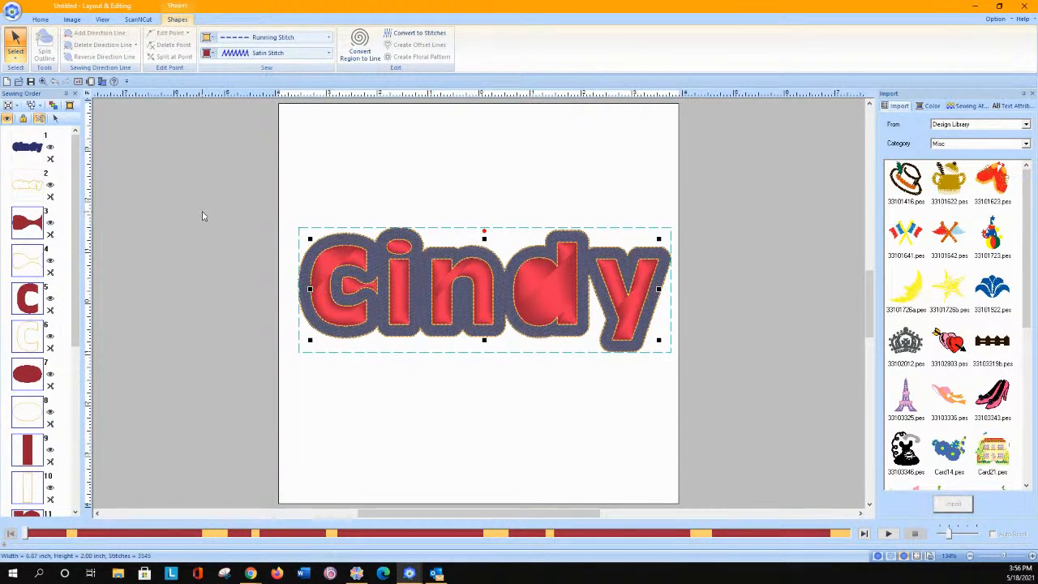
click(160, 237)
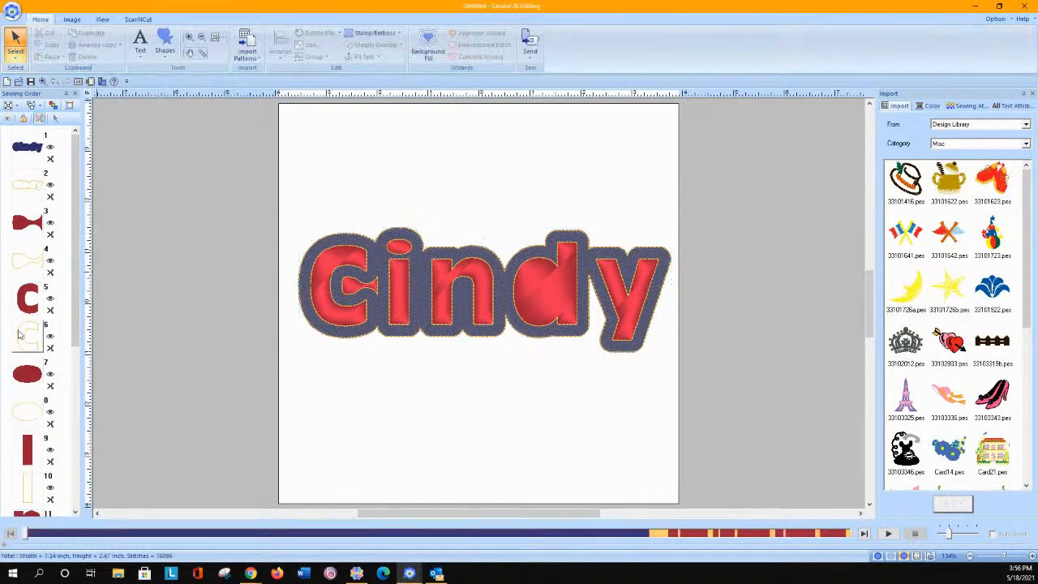
Move the inner oval of the letter d, fill and outline together, after the d in the sewing order.
click(26, 373)
drag(81, 328, 82, 491)
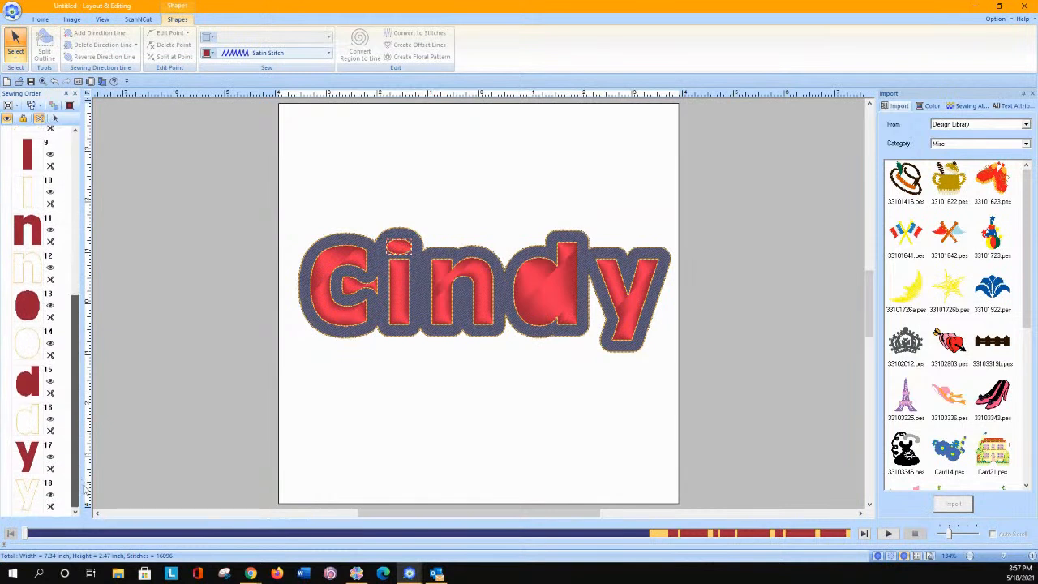
click(29, 306)
ctrl+click(31, 345)
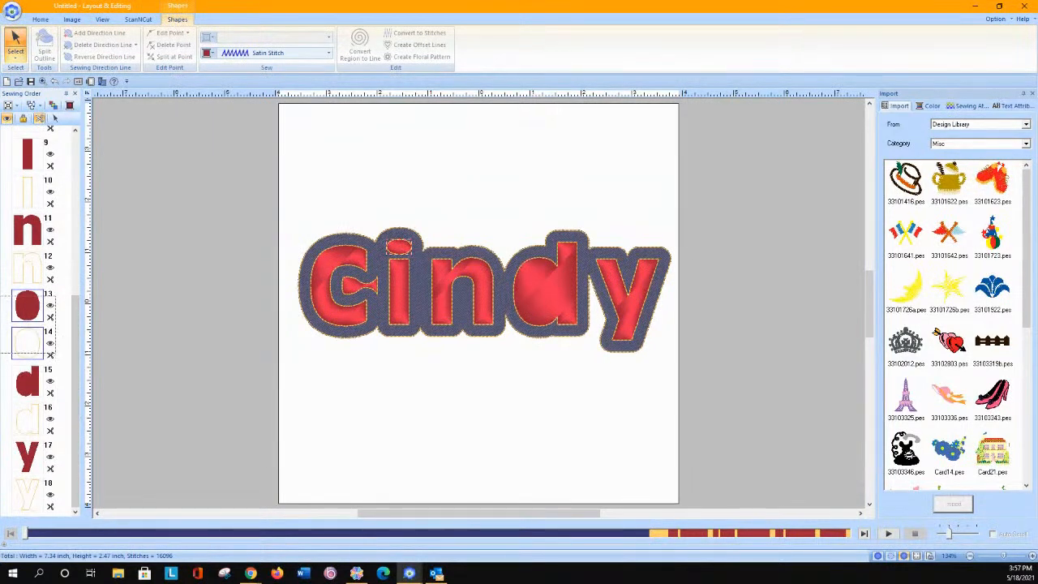
drag(31, 347, 35, 407)
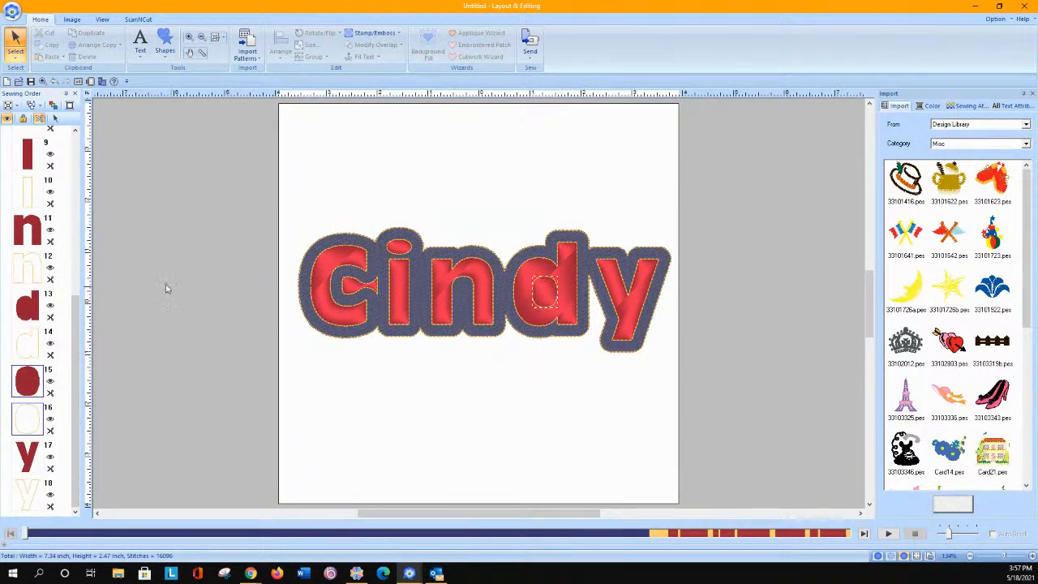
Recolor the fill of the d's inner oval with the dark blue already used in the design.
click(138, 18)
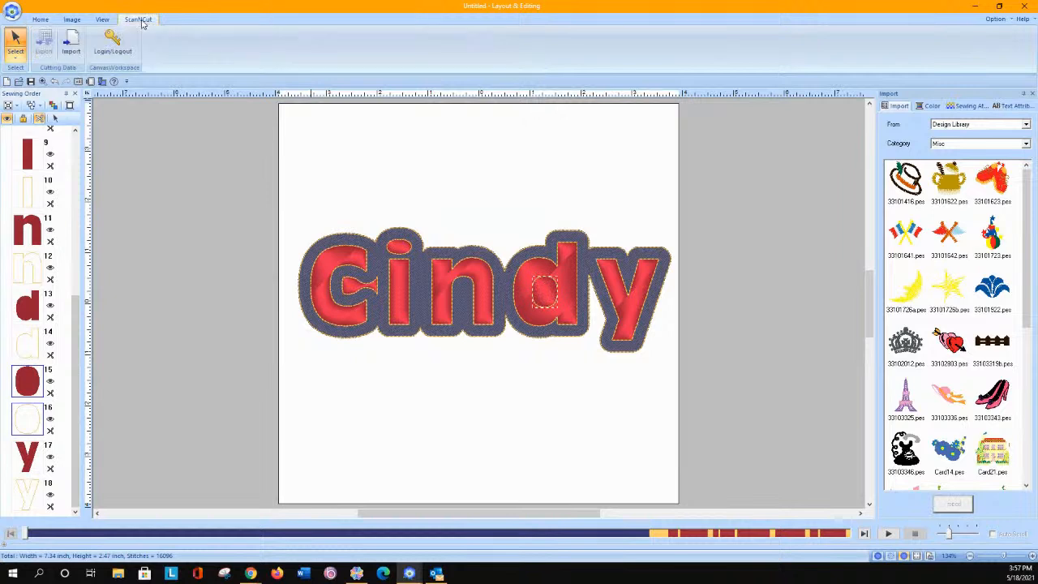
click(27, 382)
click(177, 19)
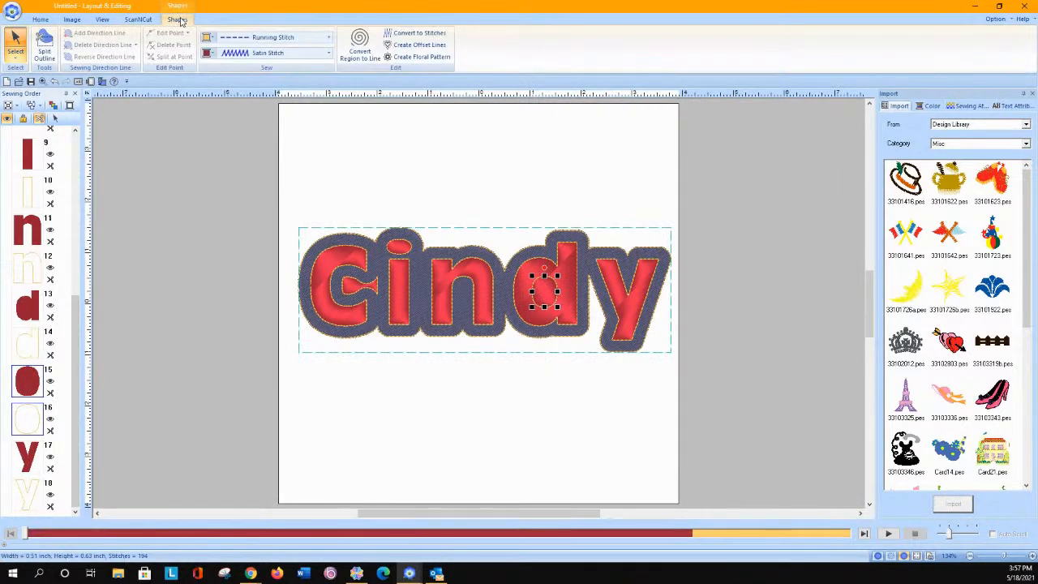
click(210, 53)
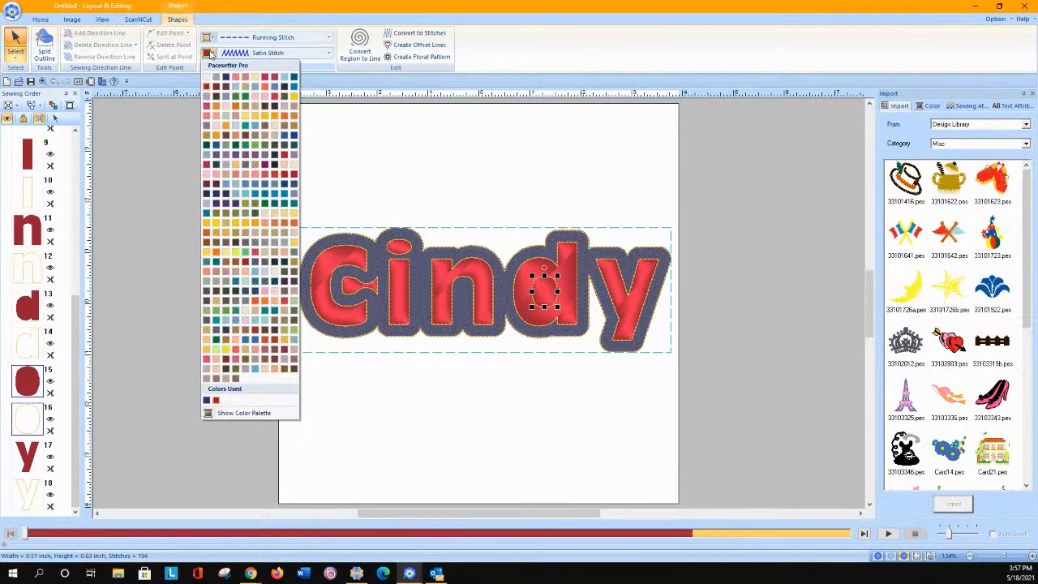
click(207, 400)
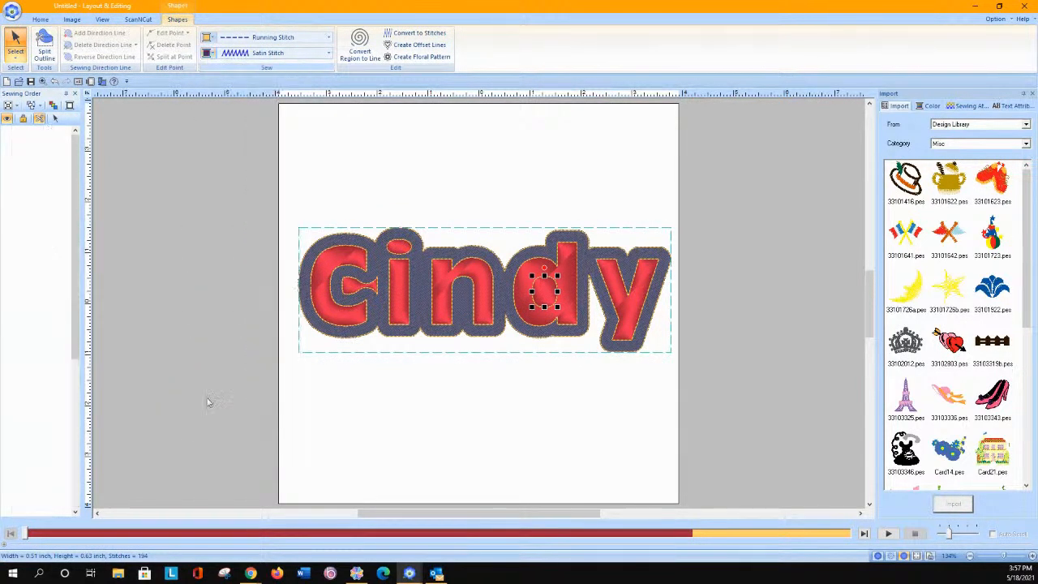
click(330, 394)
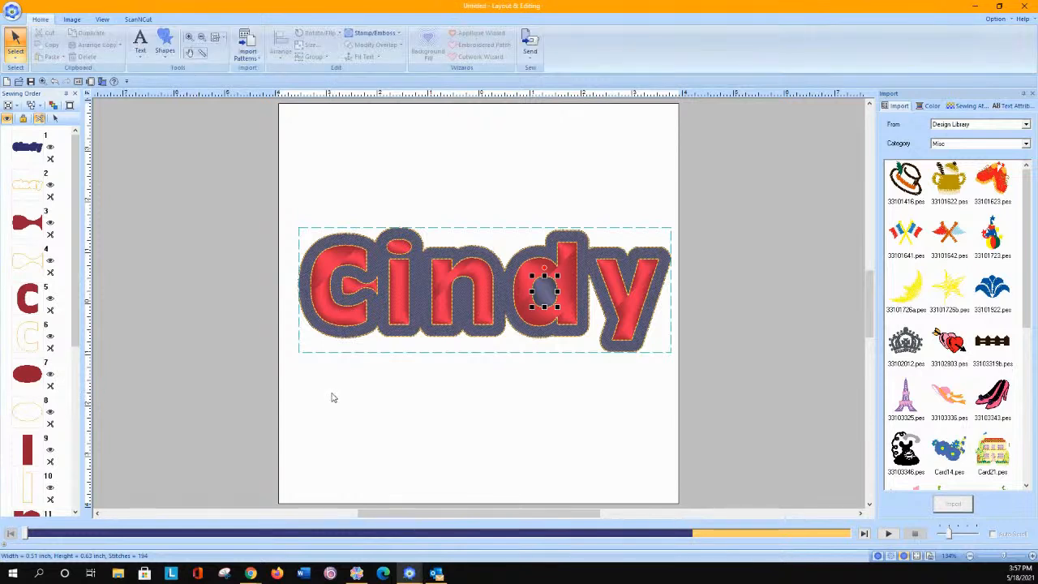
Try to set hole sewing on the whole selected design at once.
drag(290, 172, 691, 375)
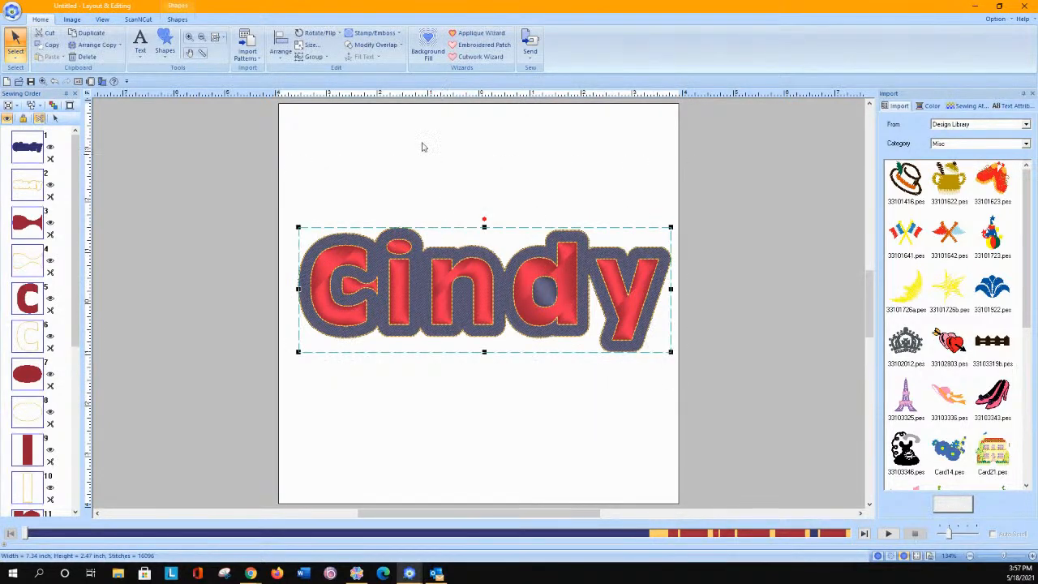
click(370, 45)
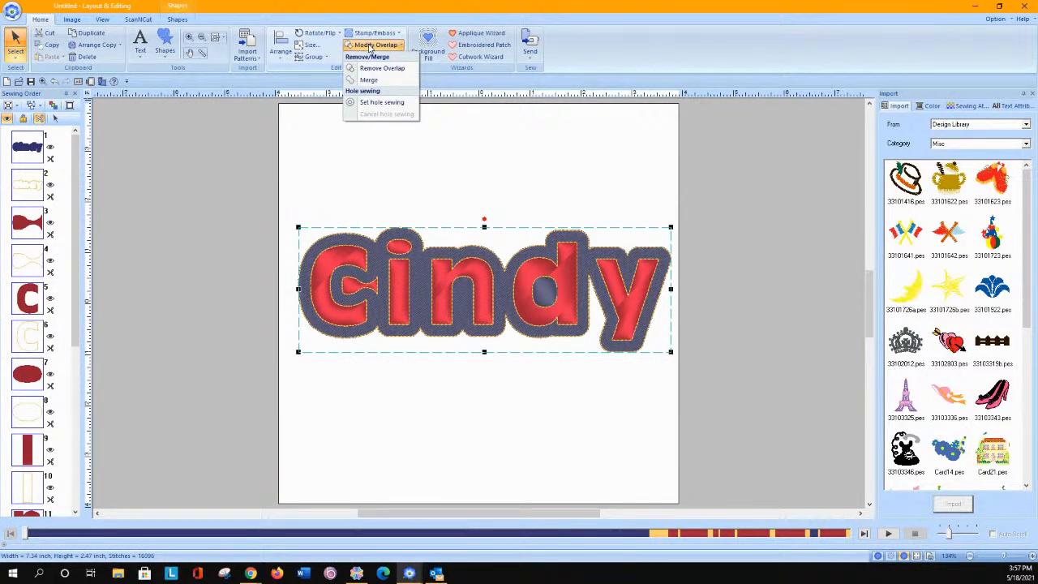
click(375, 103)
click(550, 310)
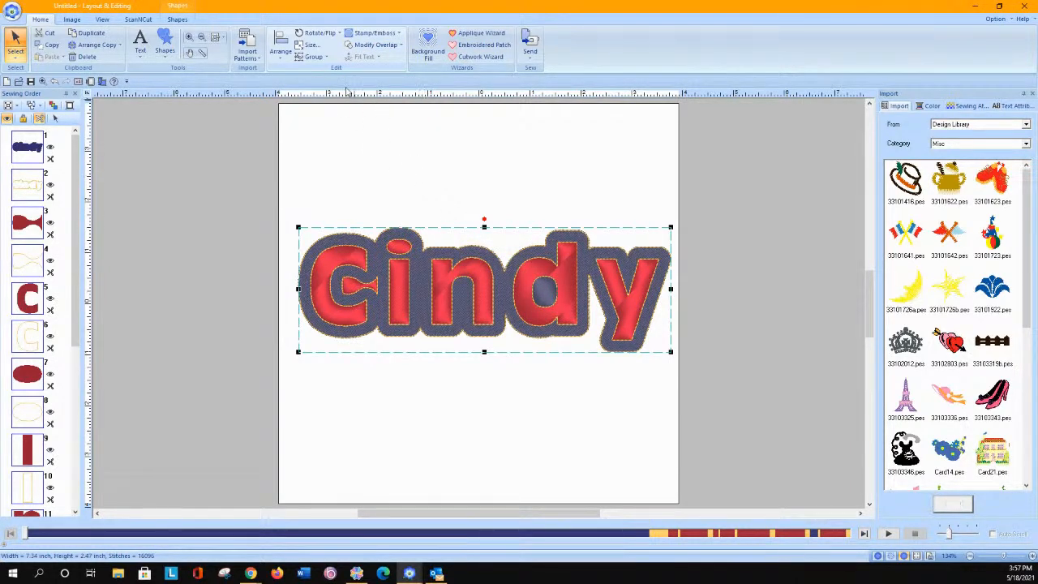
click(361, 47)
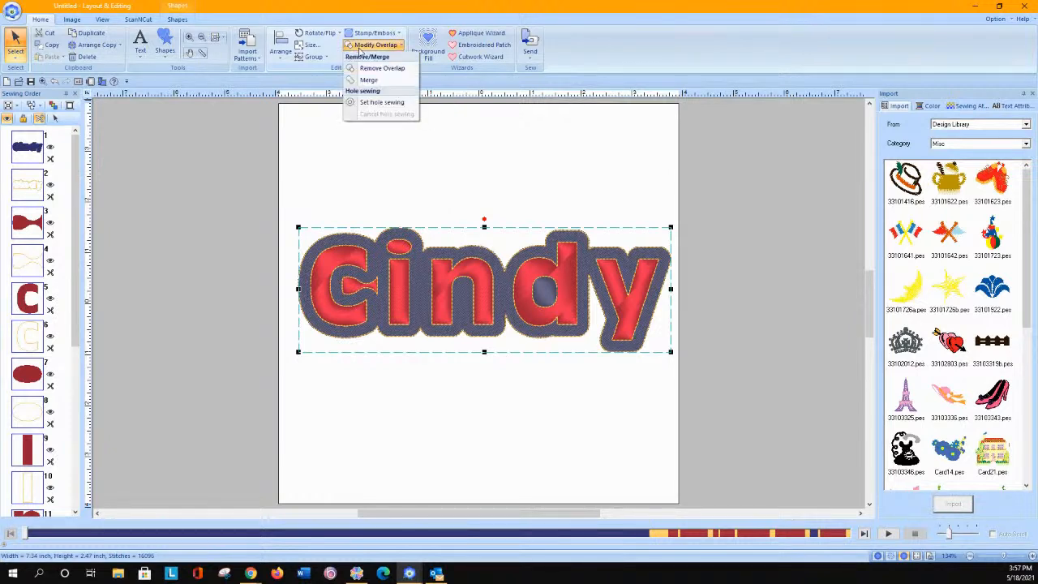
click(429, 150)
Set hole sewing for the outer background fill and the small gap shape beside the C.
click(26, 221)
click(35, 149)
click(355, 292)
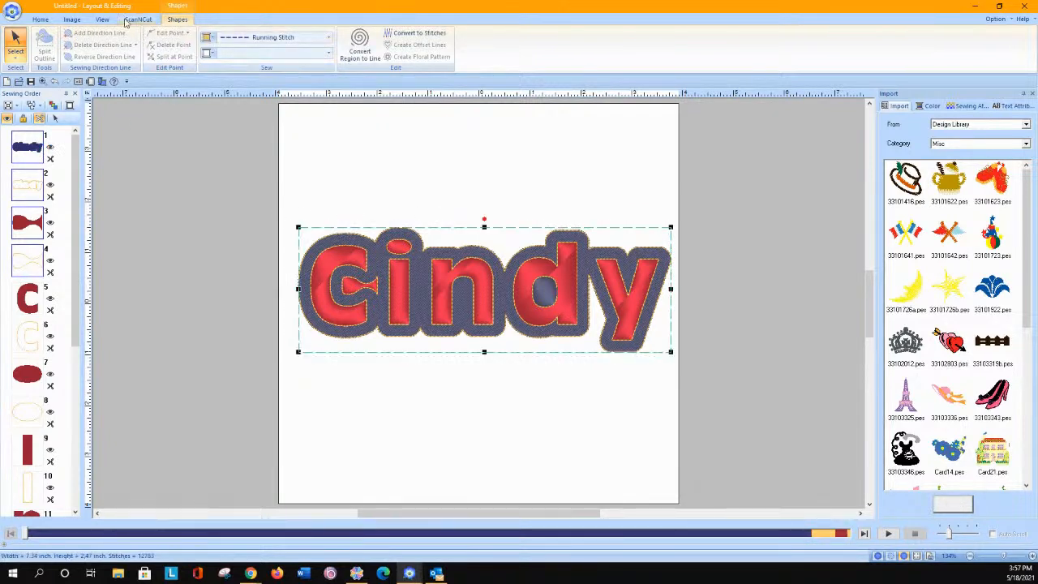
click(42, 19)
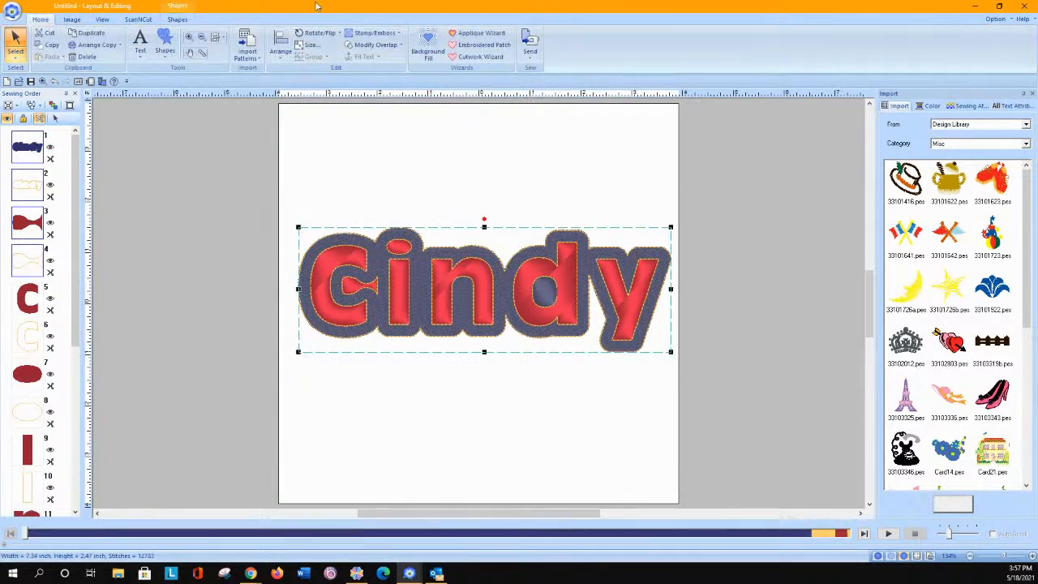
click(375, 44)
click(373, 105)
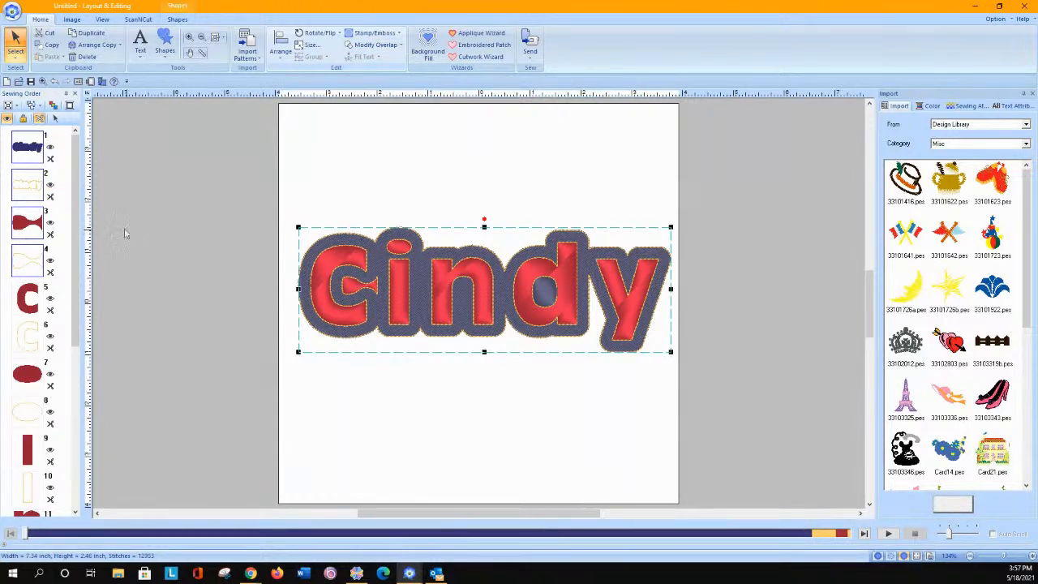
click(113, 203)
Set hole sewing for the outer background fill and the letter C.
click(33, 152)
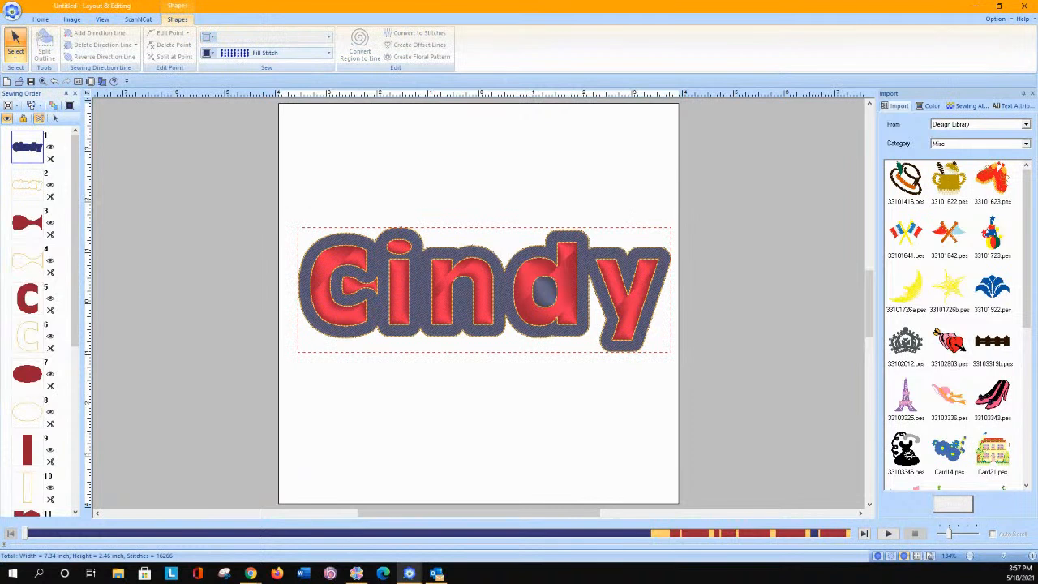
click(32, 302)
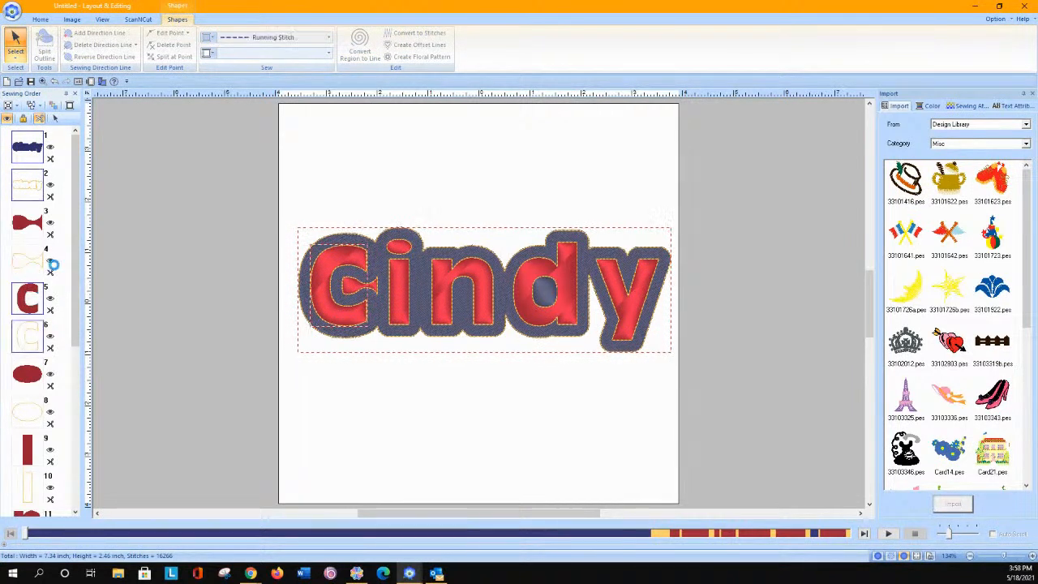
click(39, 19)
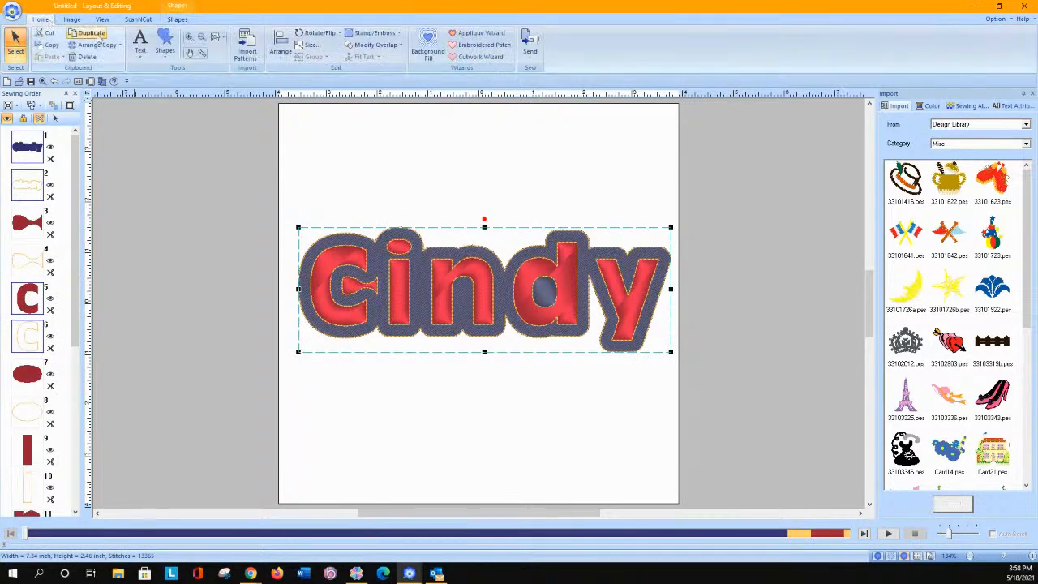
click(366, 37)
click(367, 36)
click(367, 47)
click(377, 104)
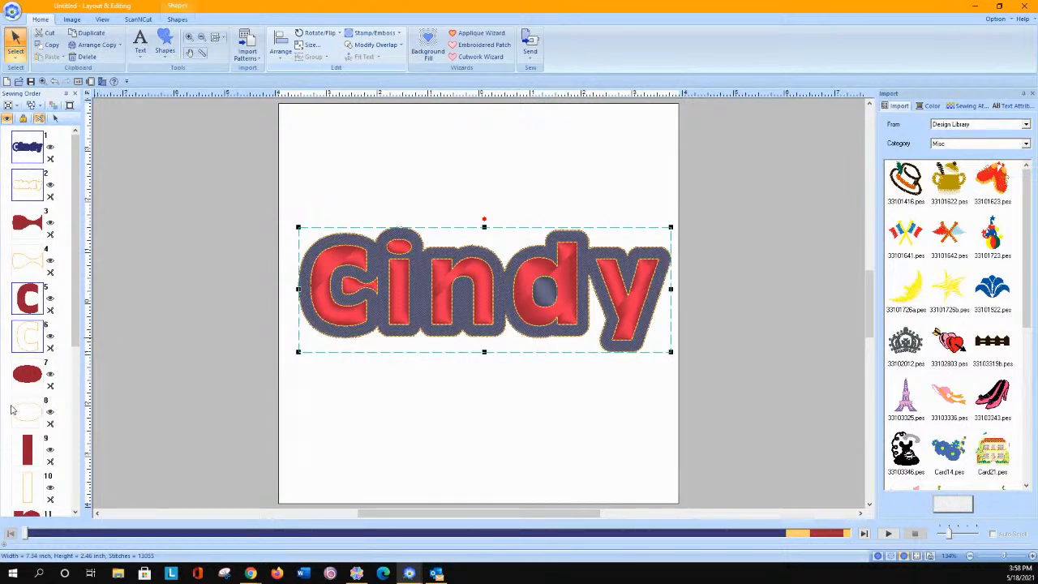
Set hole sewing for the outer background fill and the dot of the i.
click(33, 382)
click(36, 150)
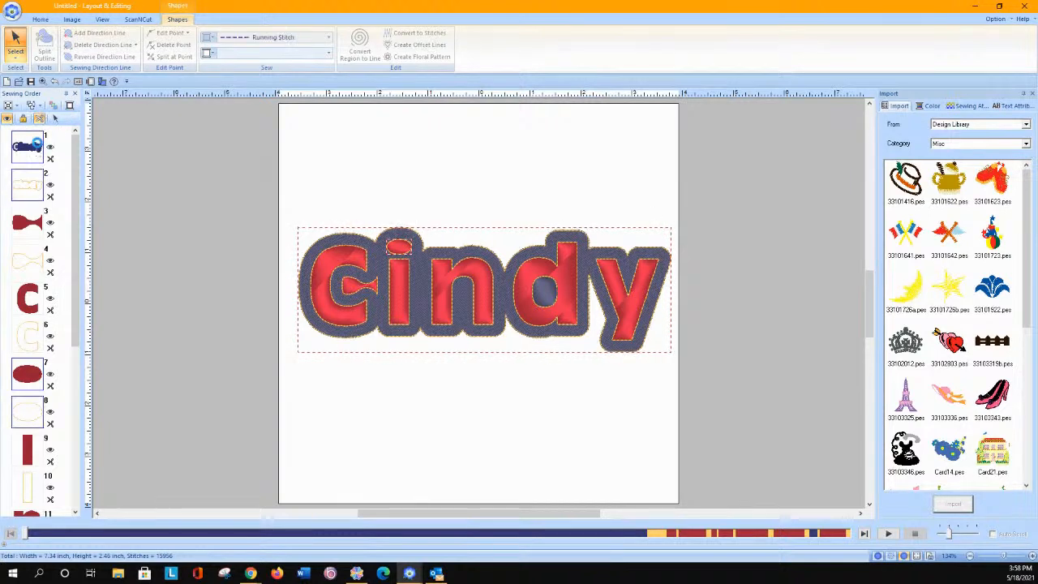
click(40, 19)
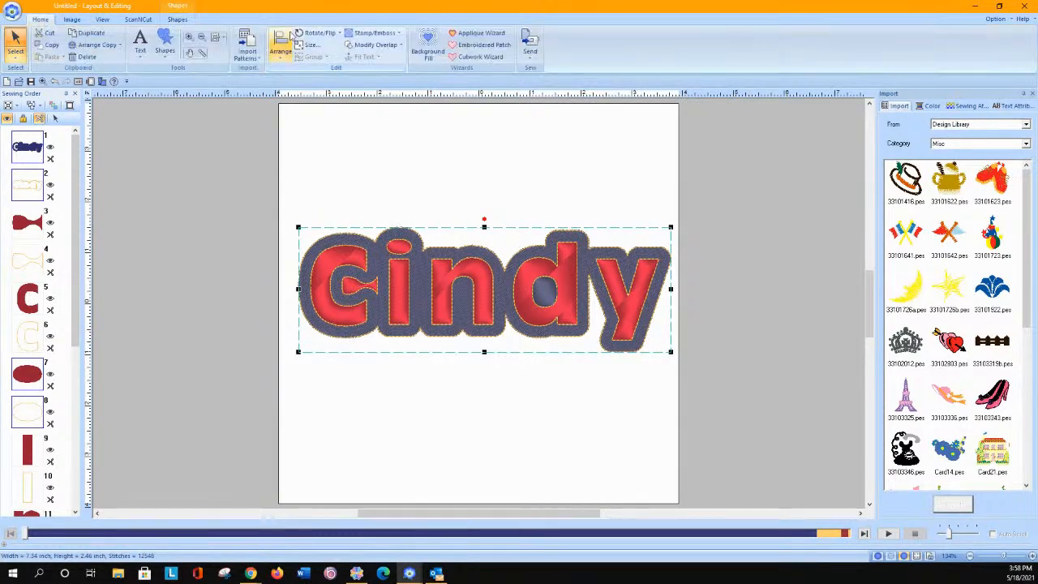
click(363, 45)
click(367, 103)
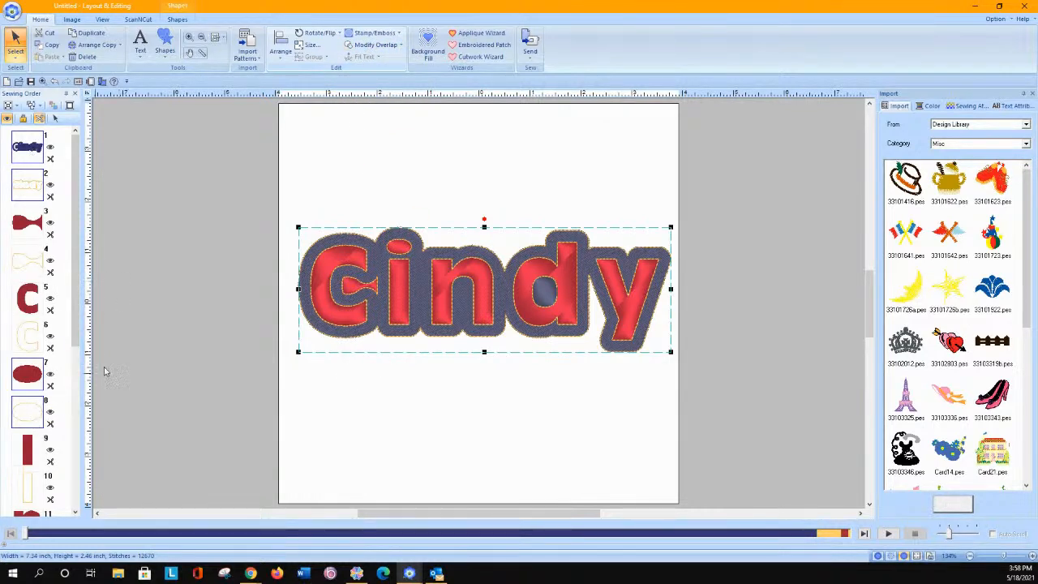
click(115, 186)
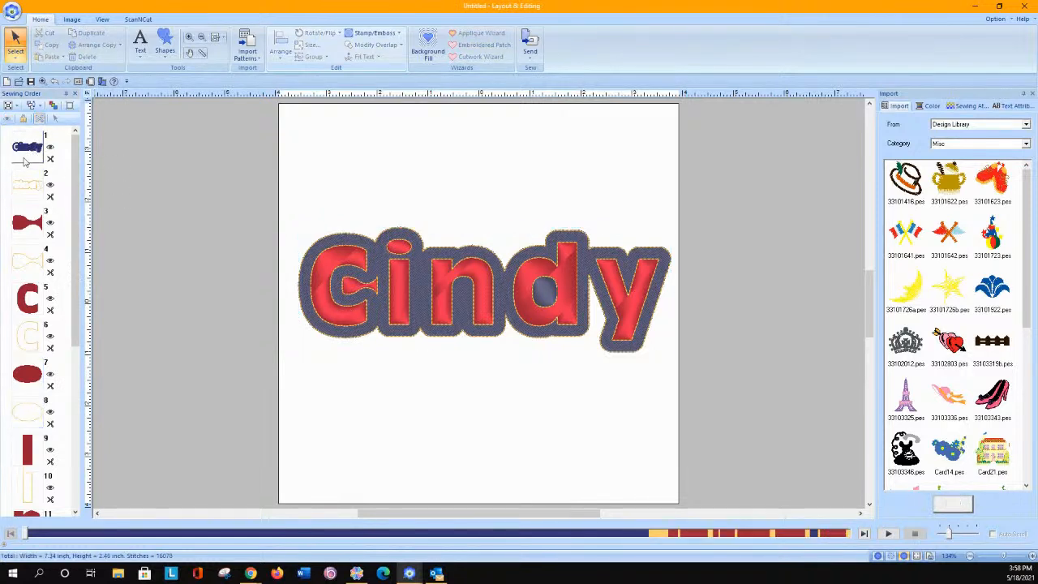
Set hole sewing for the outer background fill and the stem of the i.
click(24, 149)
ctrl+click(27, 452)
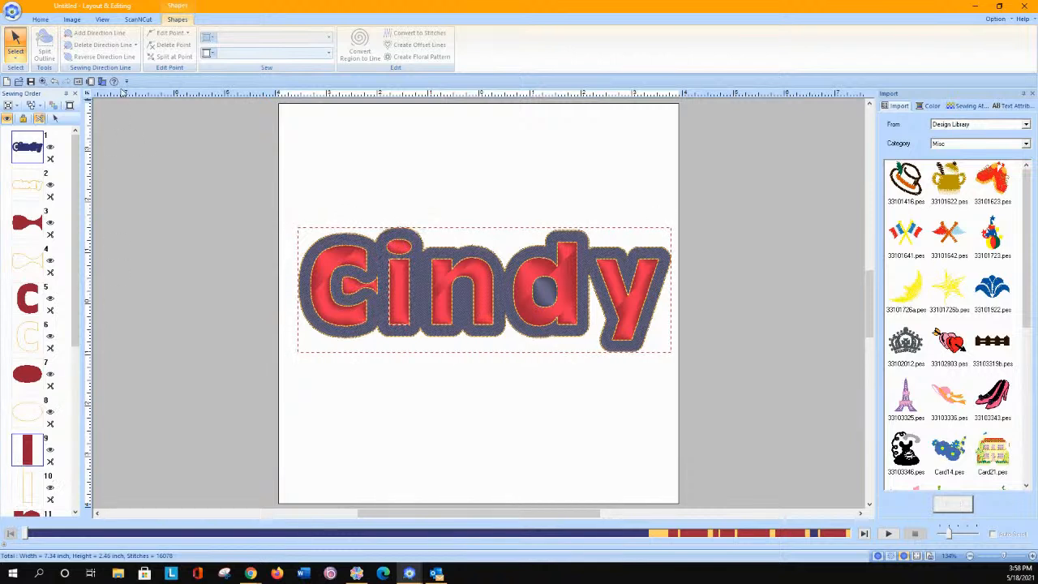
click(55, 118)
click(40, 19)
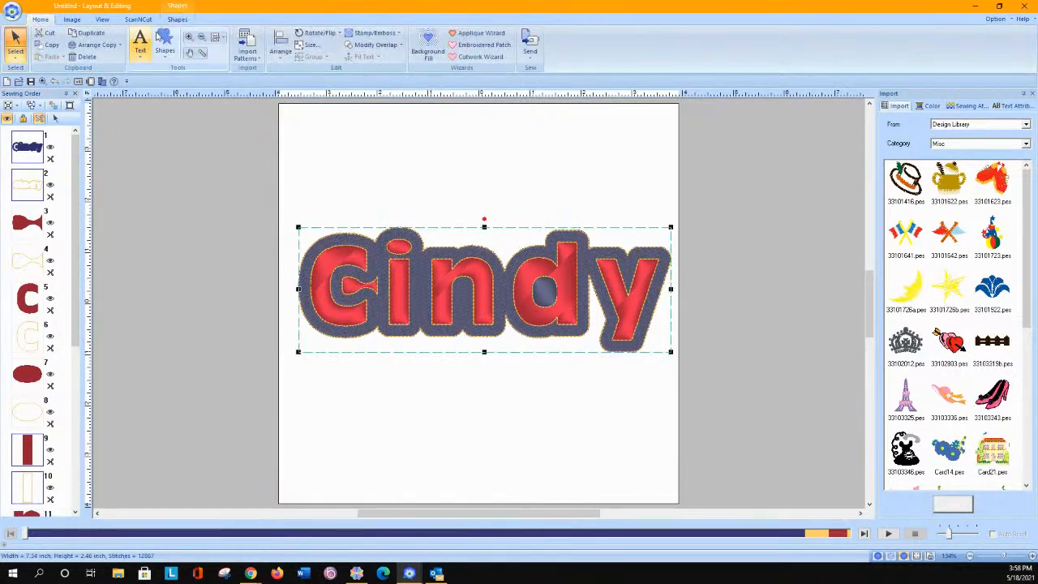
click(364, 49)
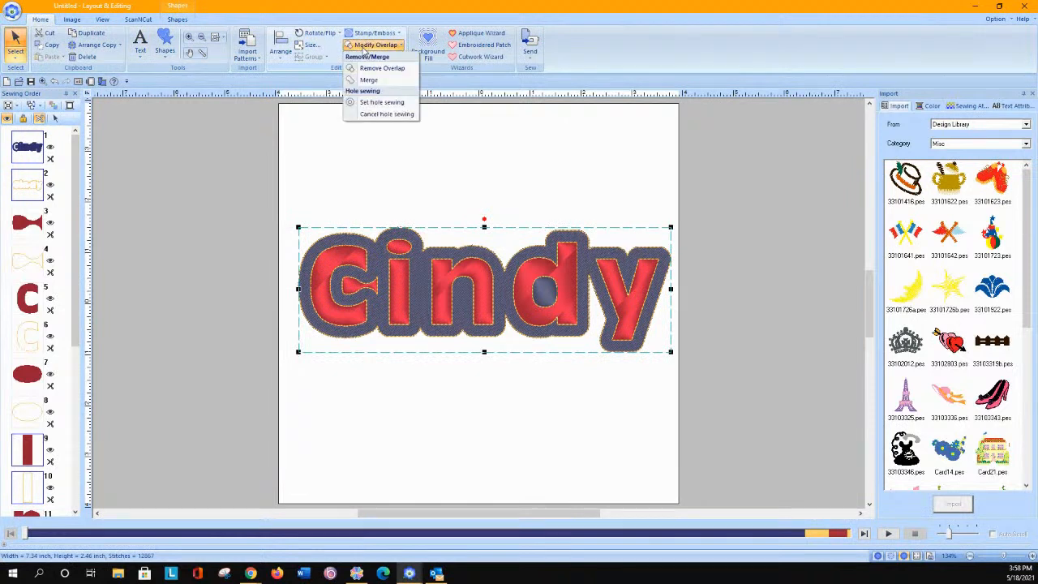
click(362, 104)
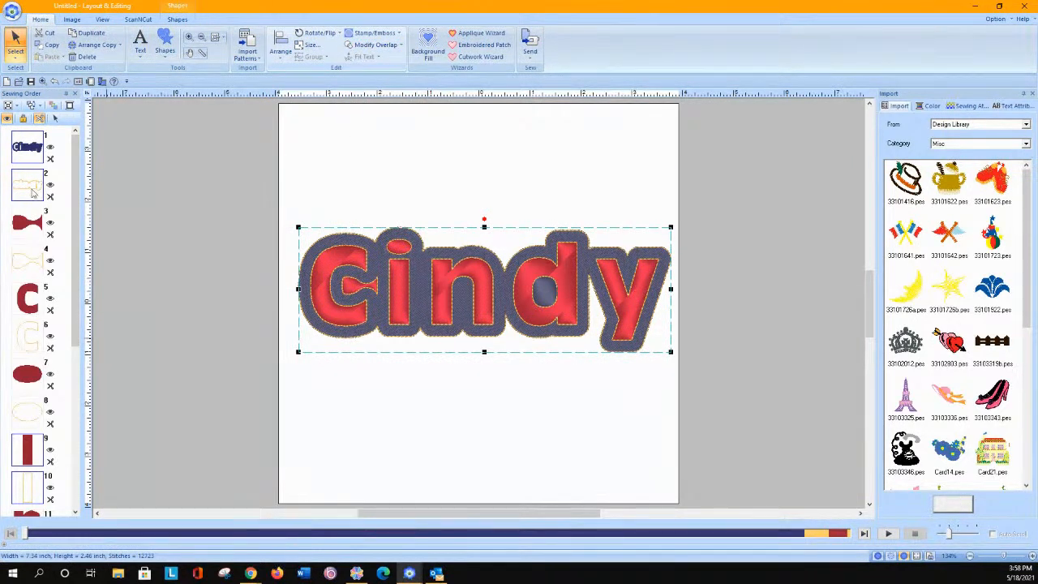
click(148, 220)
Set hole sewing for the outer background fill and the letter n.
click(18, 146)
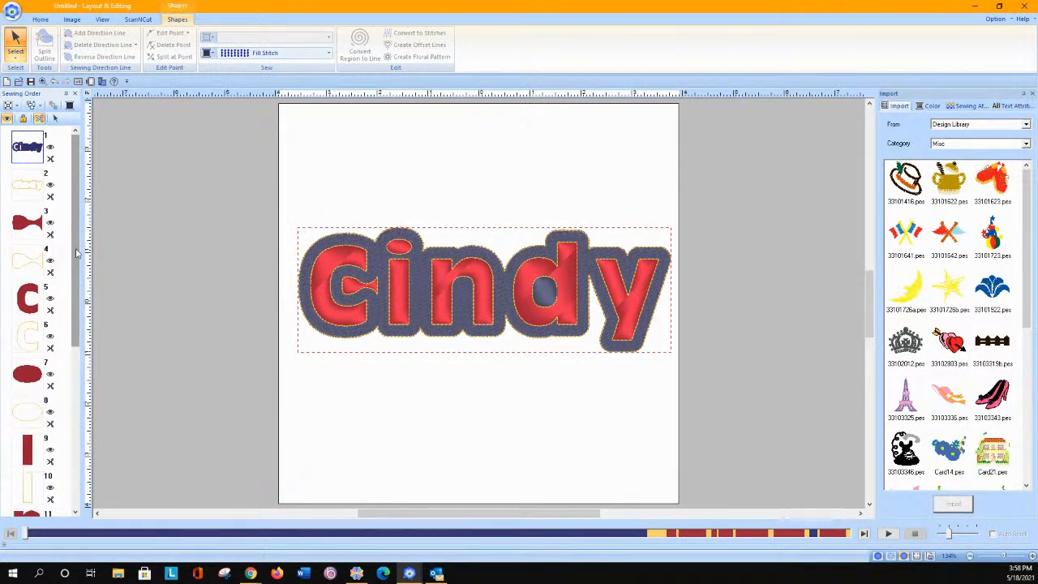
drag(77, 254, 81, 314)
click(26, 415)
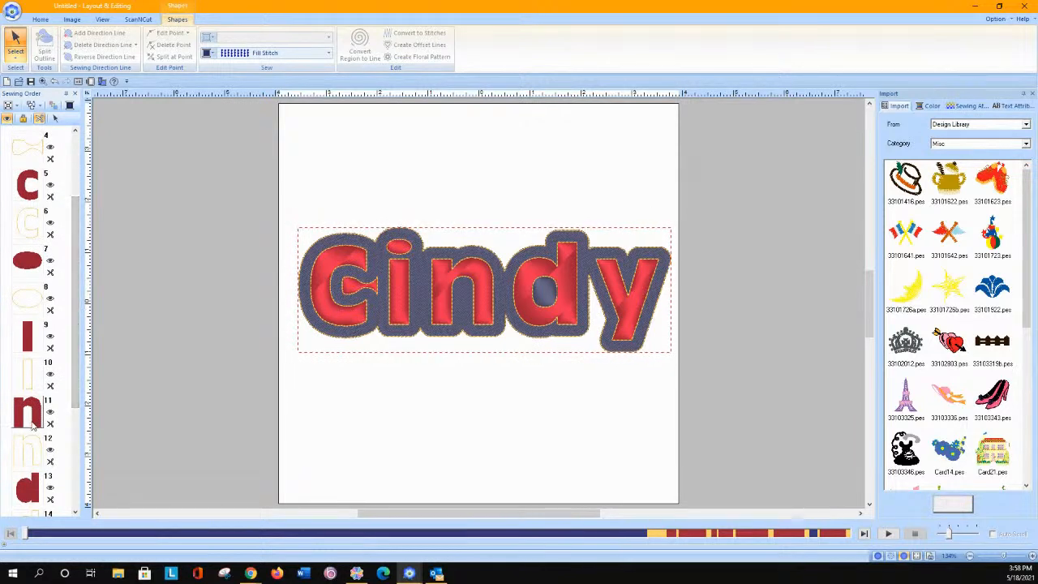
click(55, 120)
click(40, 19)
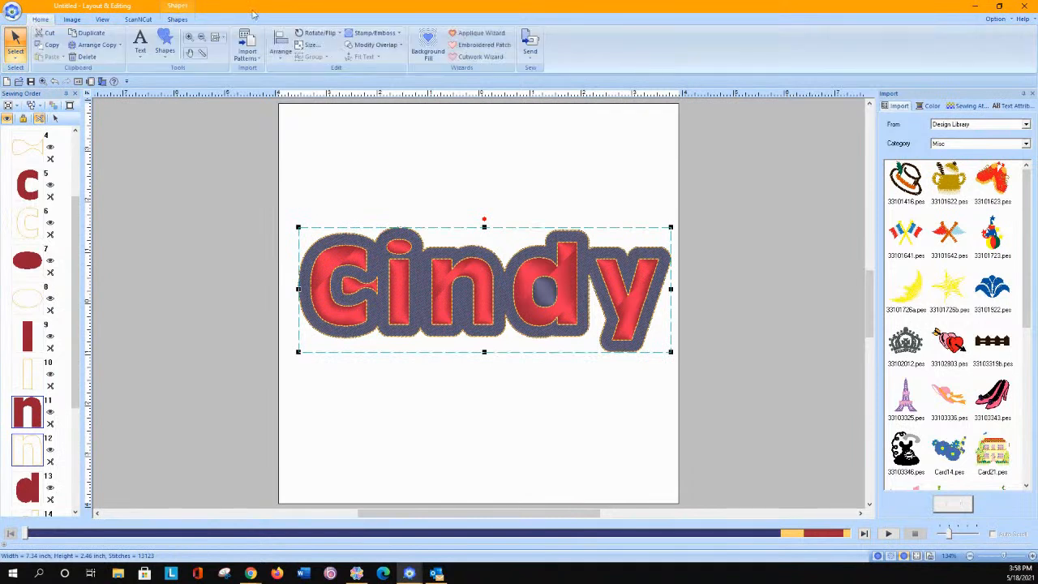
click(379, 47)
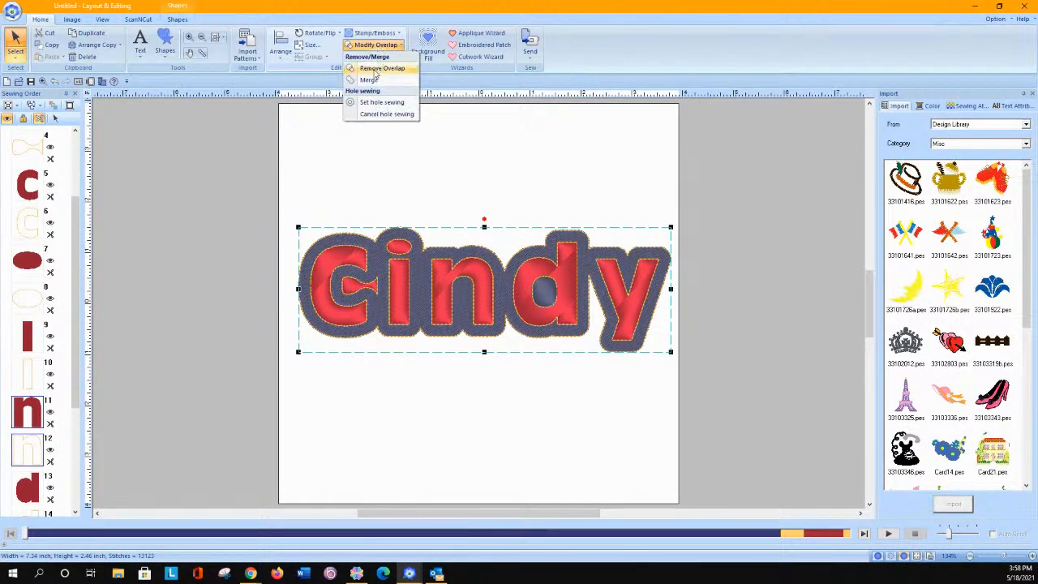
click(371, 103)
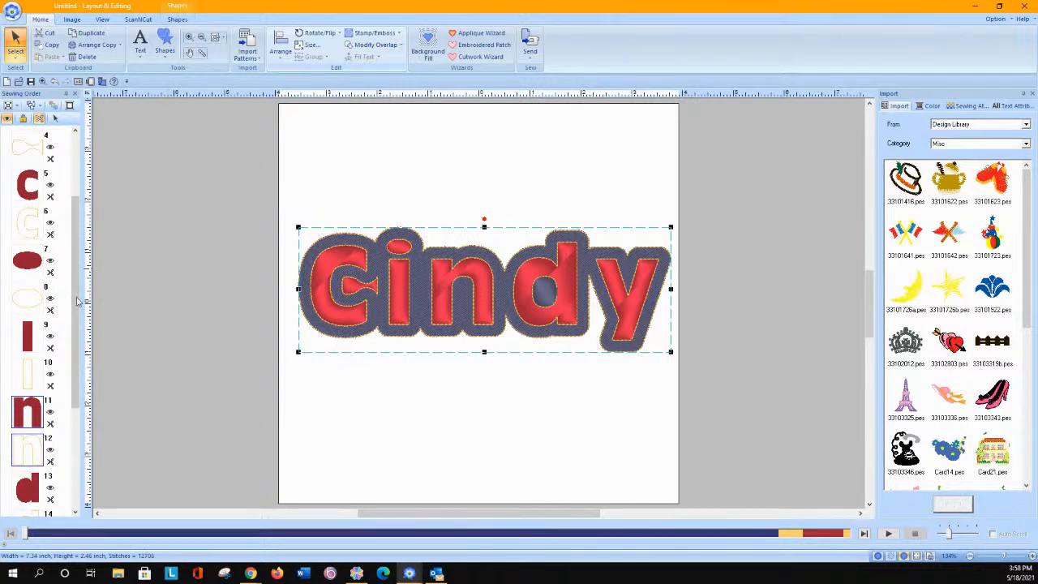
Add the letter d to the selected background fill and n, and set hole sewing for all three.
drag(76, 194, 76, 356)
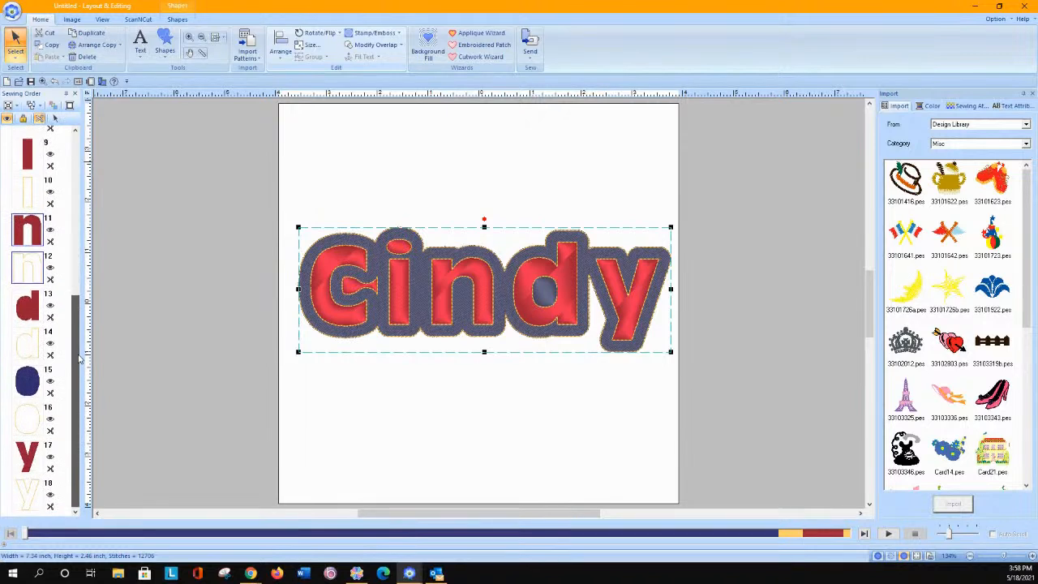
ctrl+click(34, 304)
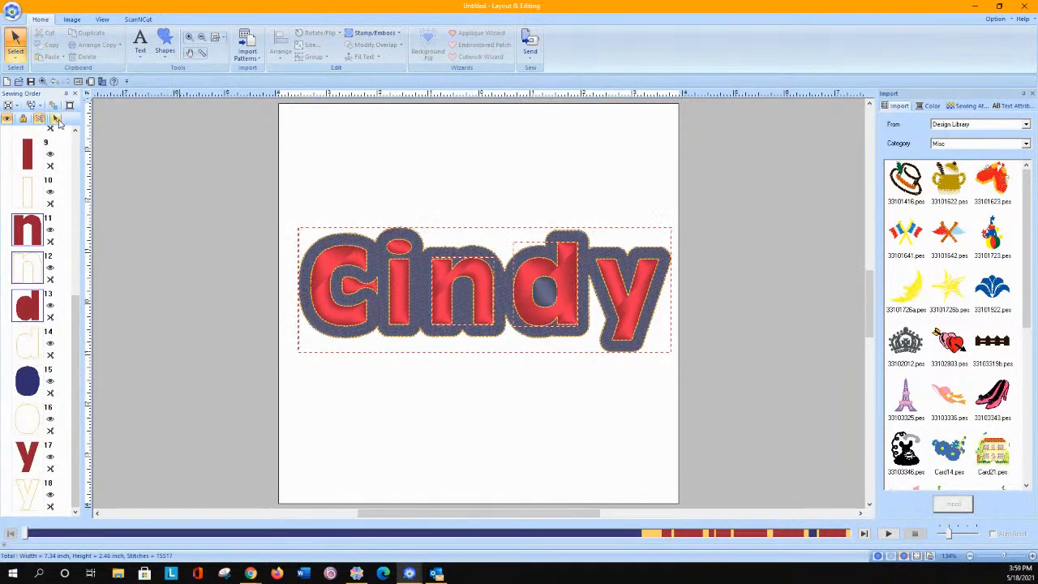
click(373, 45)
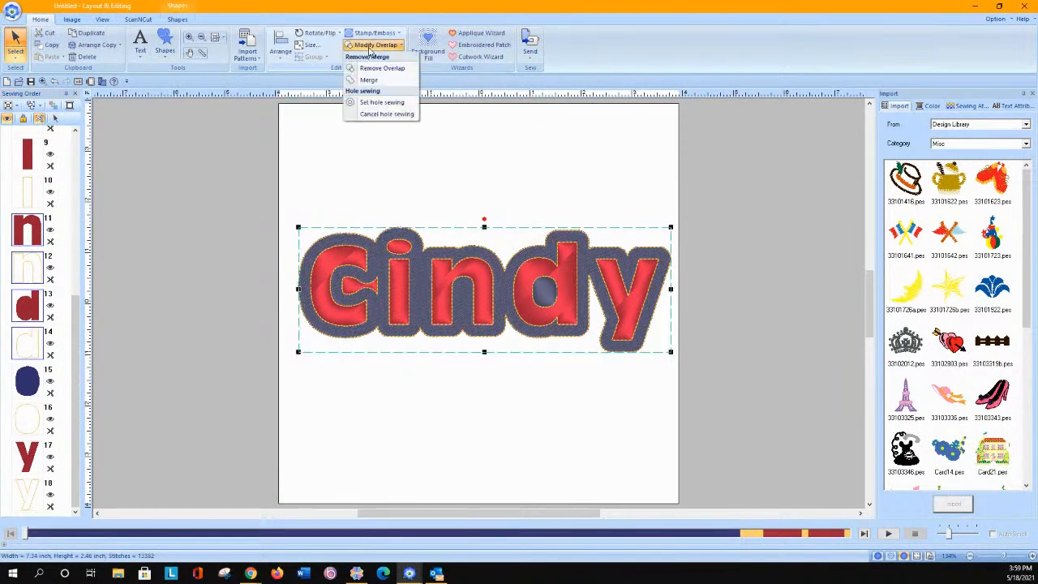
click(373, 102)
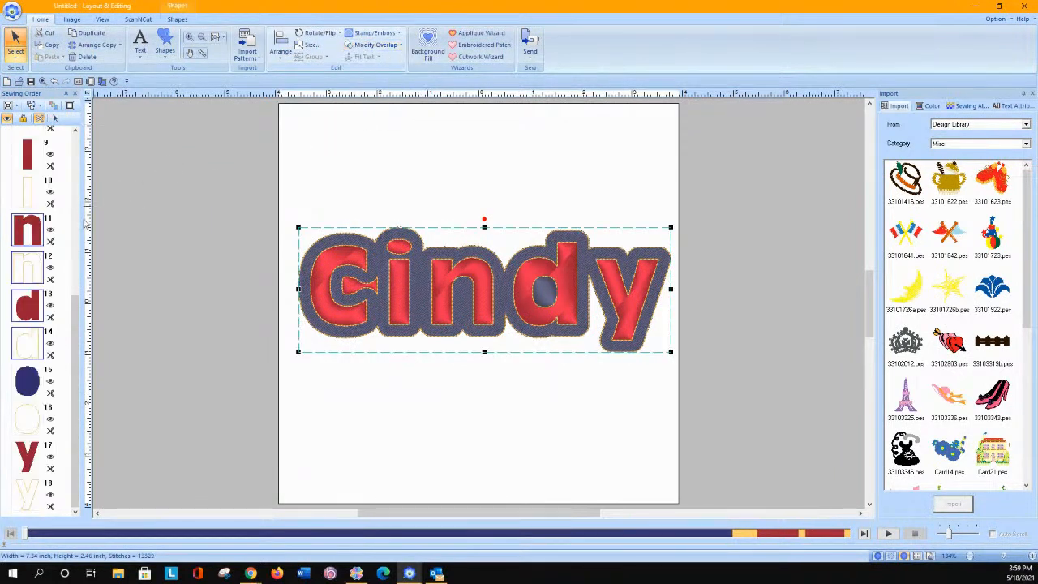
Set hole sewing for the outer background fill and the letter y.
click(27, 305)
click(26, 457)
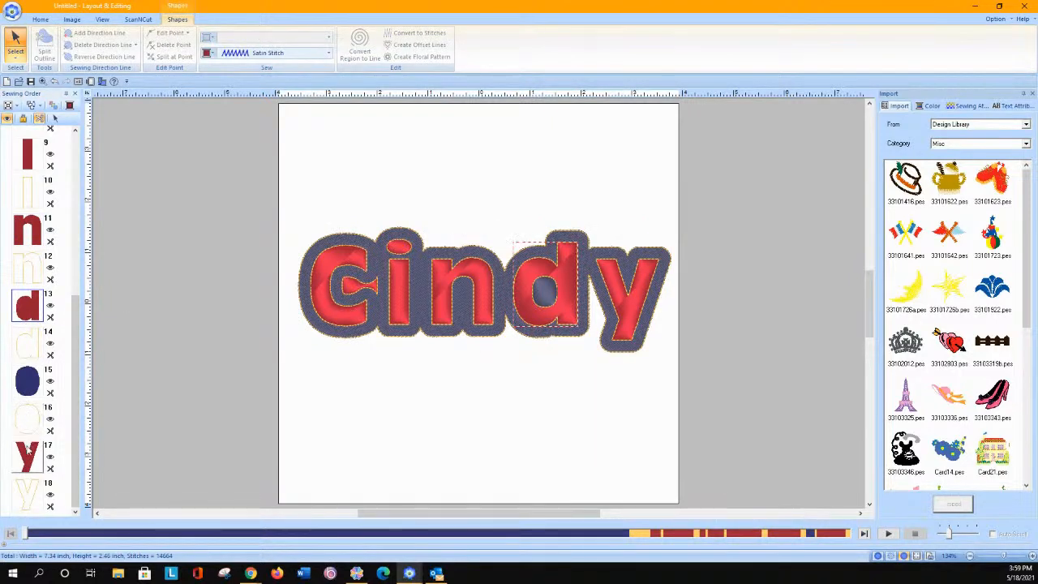
drag(77, 403, 116, 176)
click(28, 151)
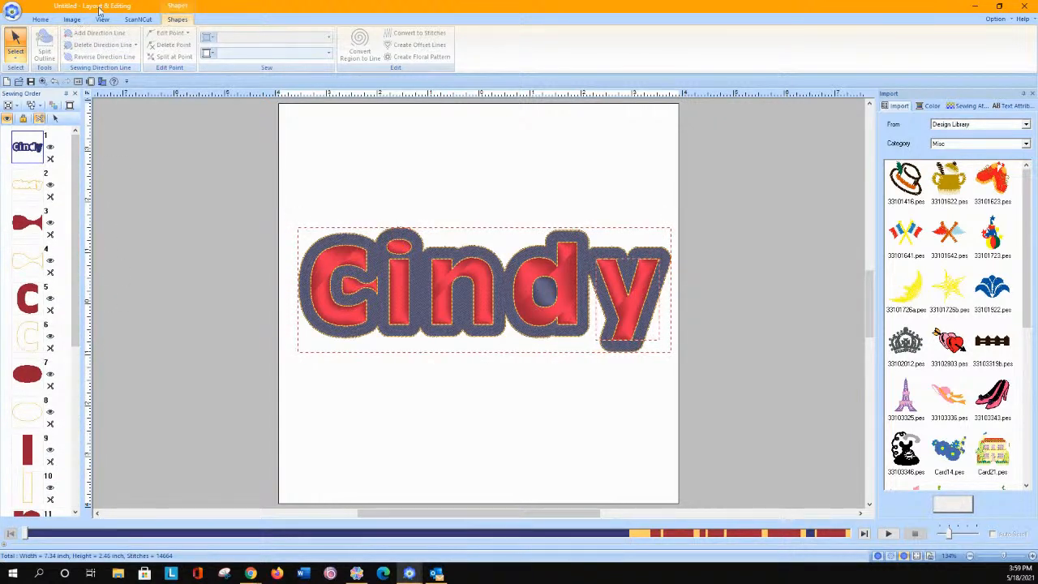
click(56, 119)
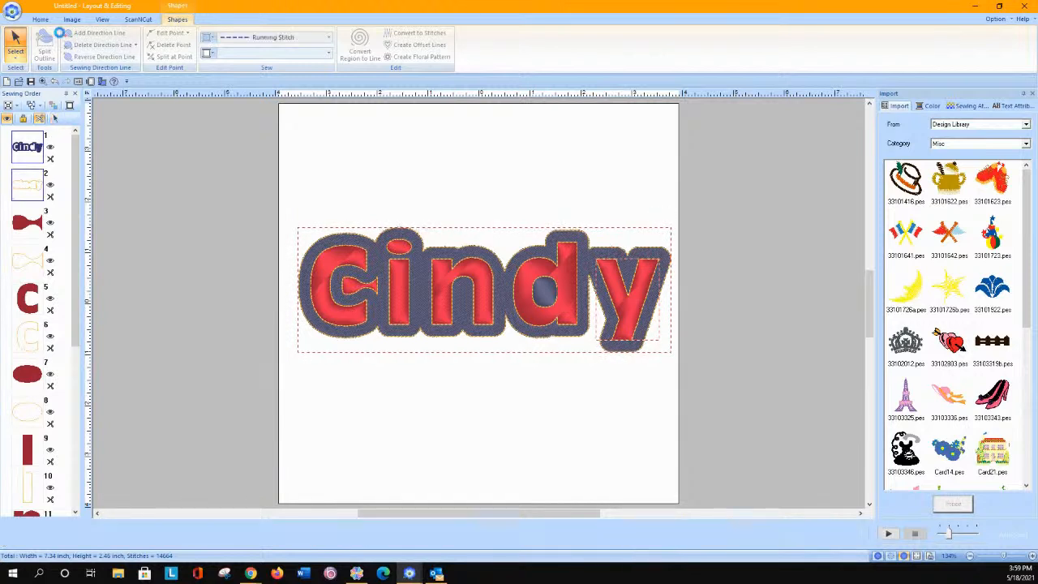
click(40, 19)
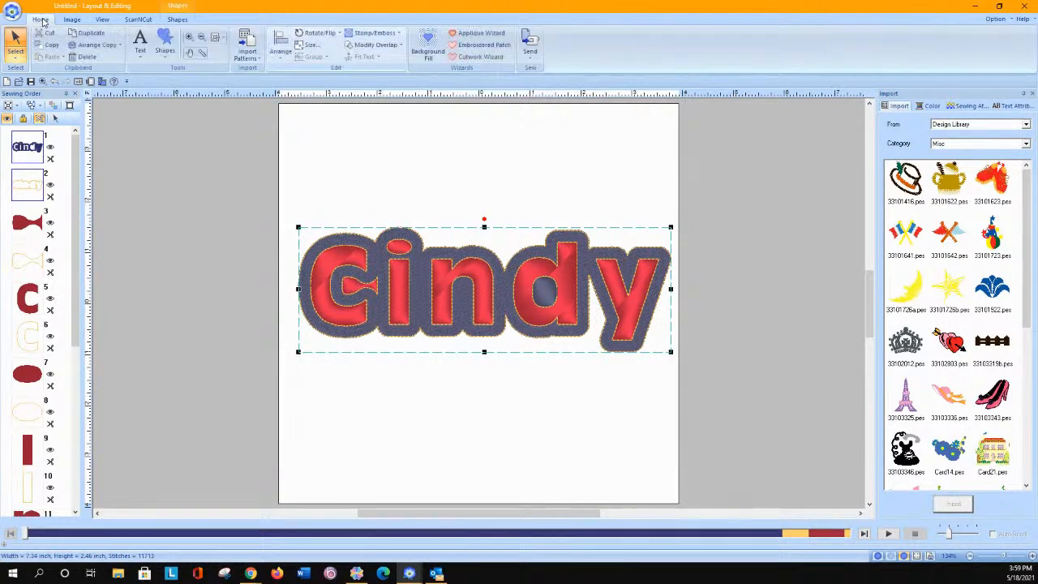
click(377, 45)
click(374, 102)
drag(81, 264, 112, 403)
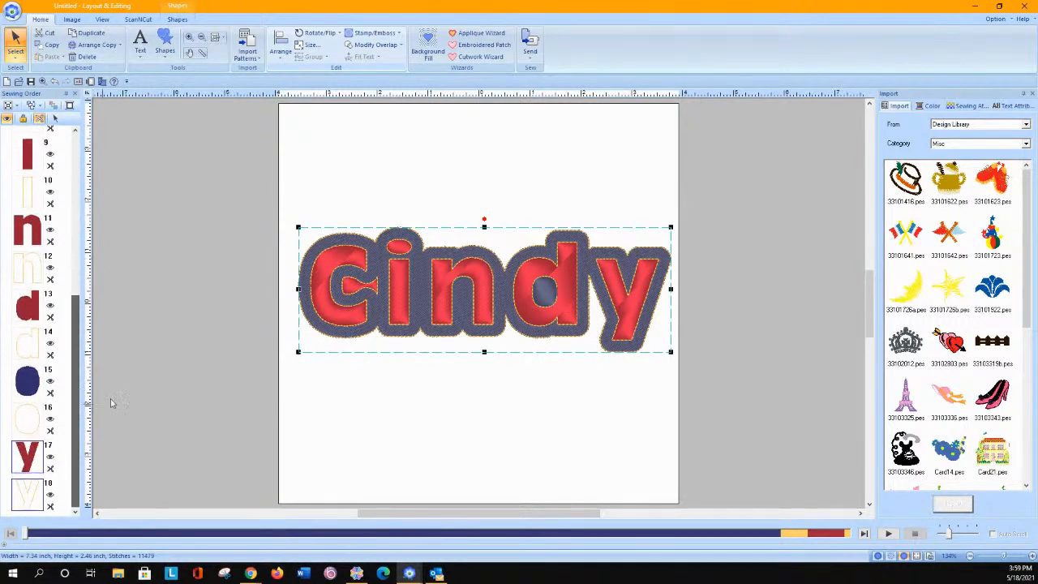
Set hole sewing for the letter d and the oval inside it.
click(112, 402)
click(28, 307)
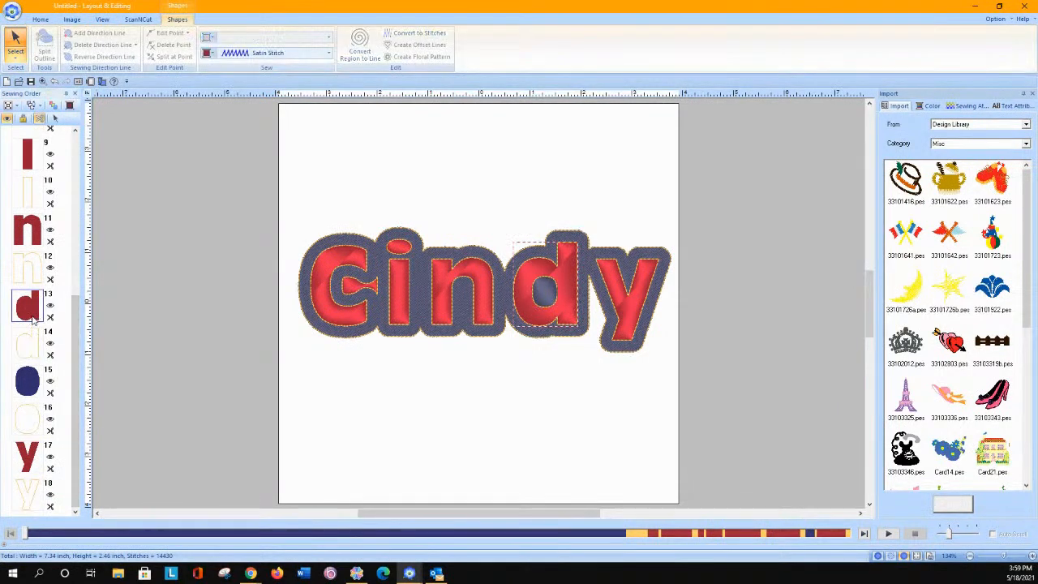
ctrl+click(19, 387)
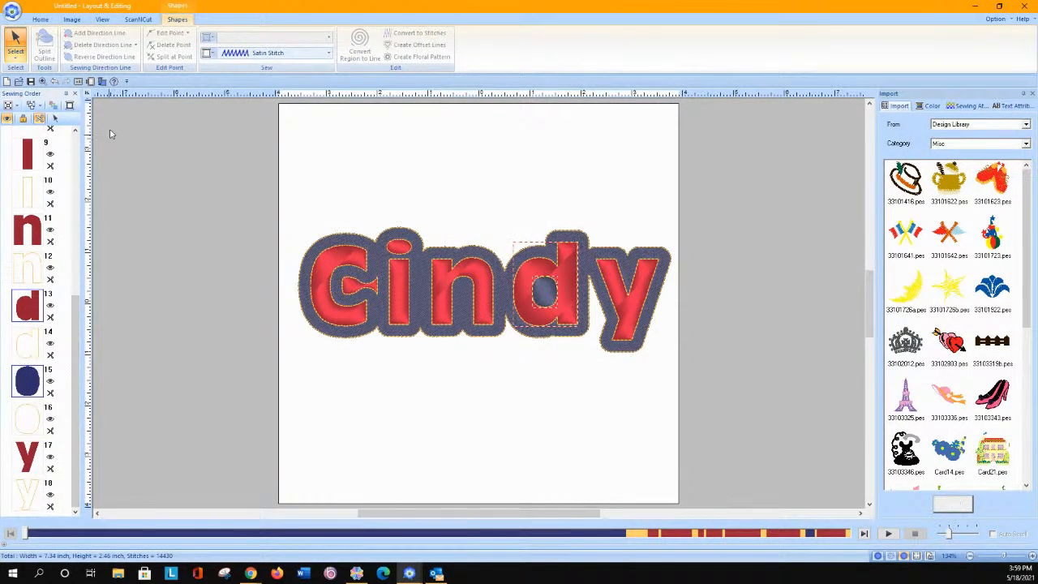
click(55, 119)
click(40, 19)
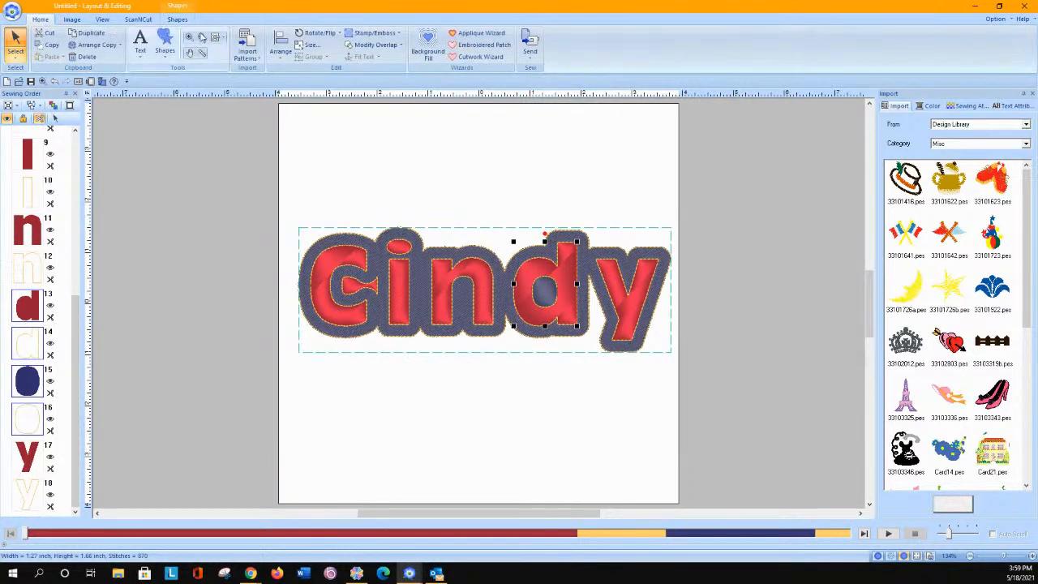
click(378, 46)
click(378, 100)
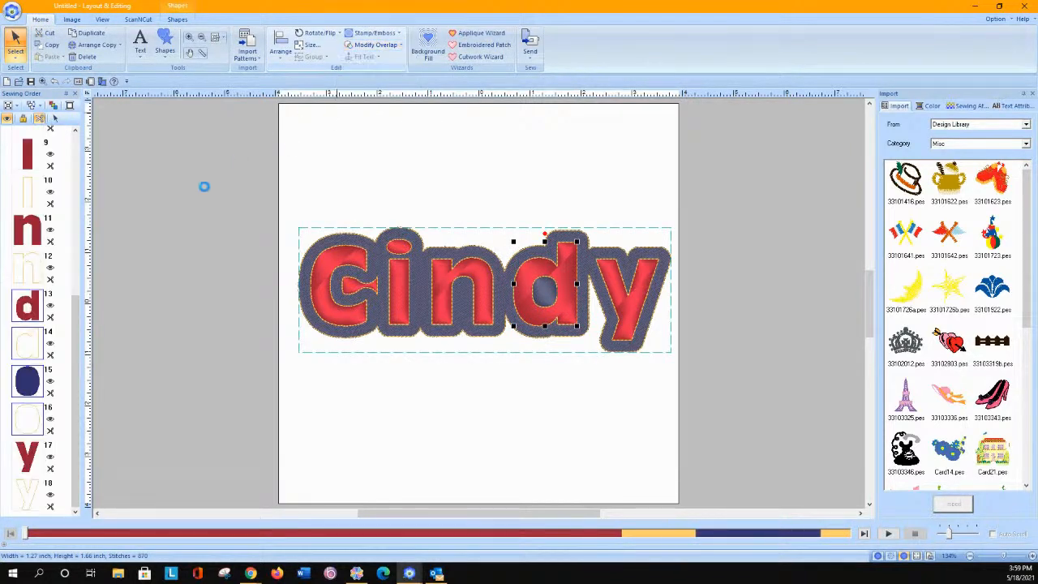
Change the oval inside the d to Fill Stitch and place it directly after the outer background fill in the sewing order.
click(146, 305)
click(31, 383)
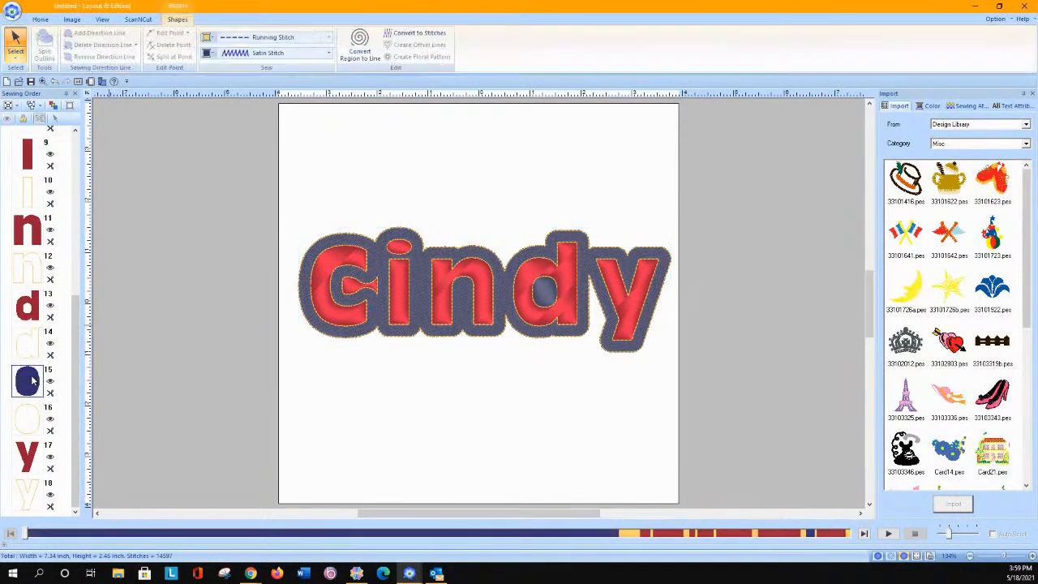
click(285, 53)
click(272, 93)
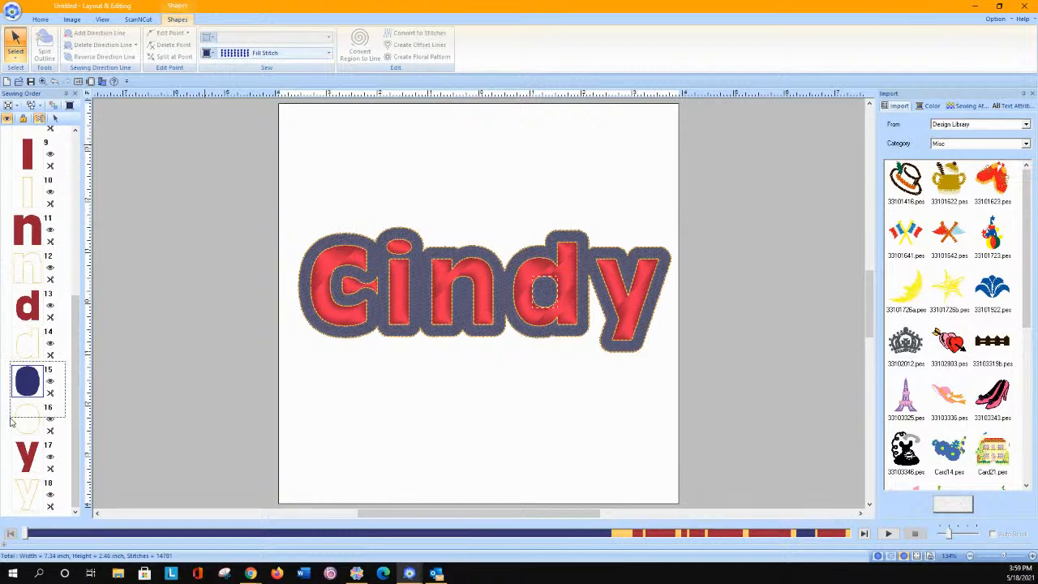
click(30, 379)
drag(30, 379, 45, 155)
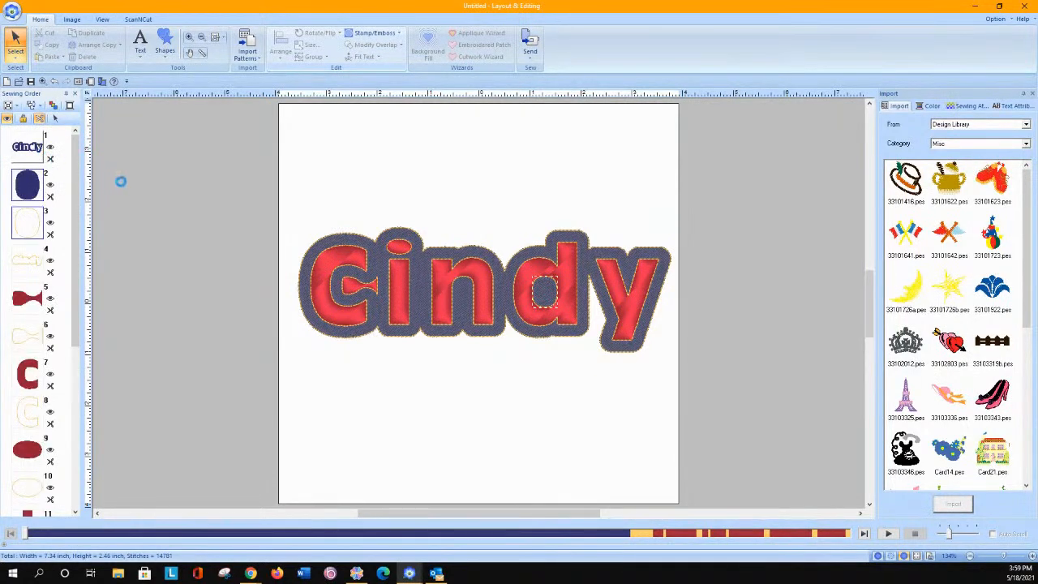
Set the regions of the gap shape beside the C and of all the red letter shapes to Not Sewn.
click(38, 298)
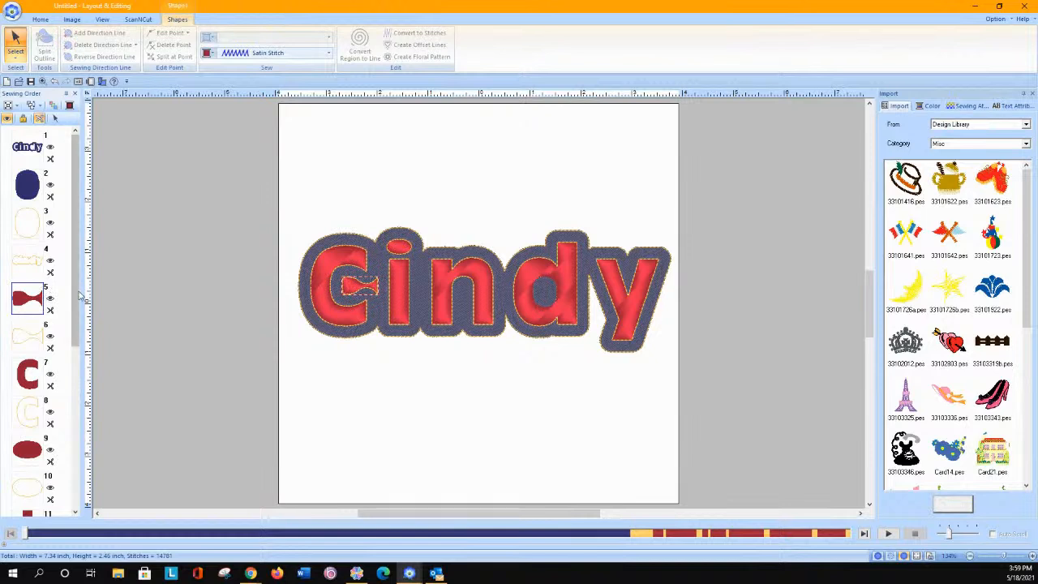
ctrl+click(27, 375)
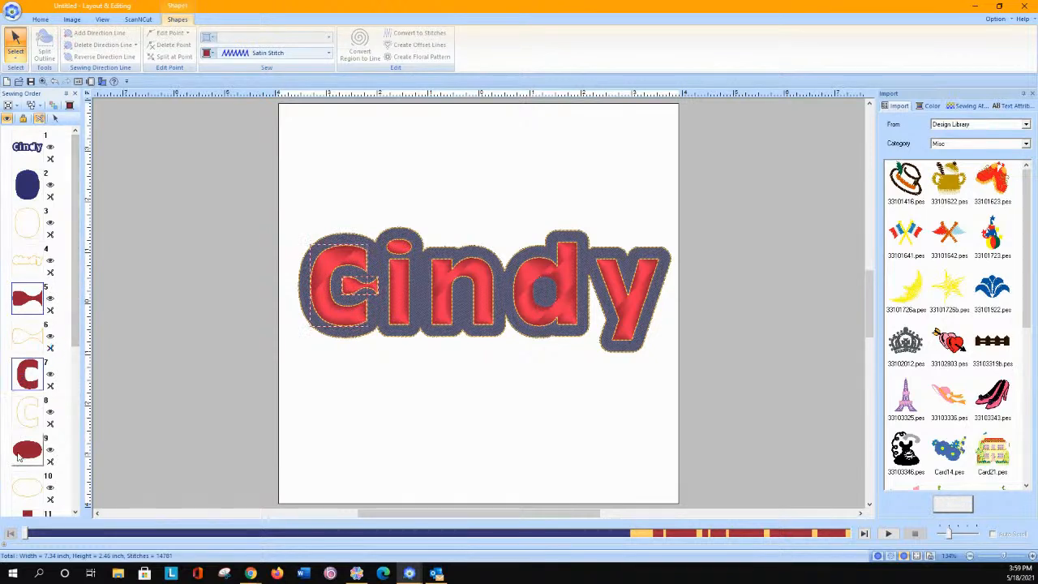
drag(73, 328, 73, 471)
ctrl+click(28, 351)
ctrl+click(36, 500)
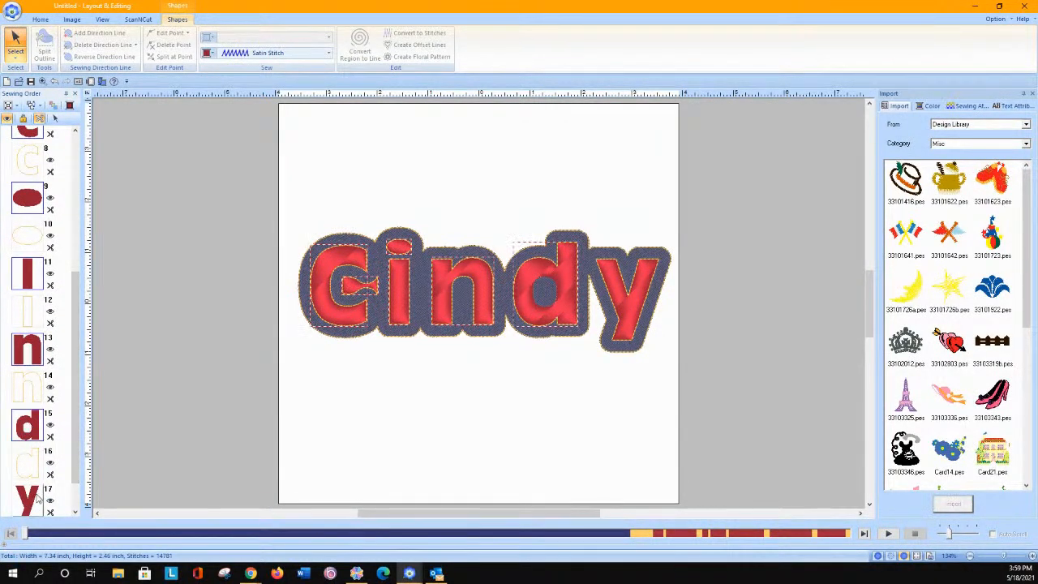
click(253, 53)
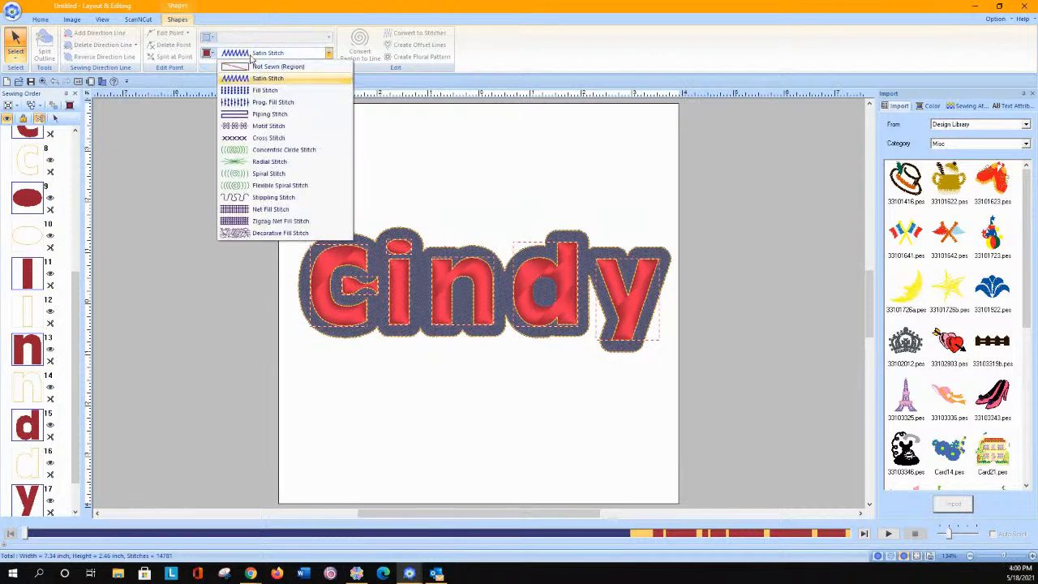
click(253, 67)
click(382, 176)
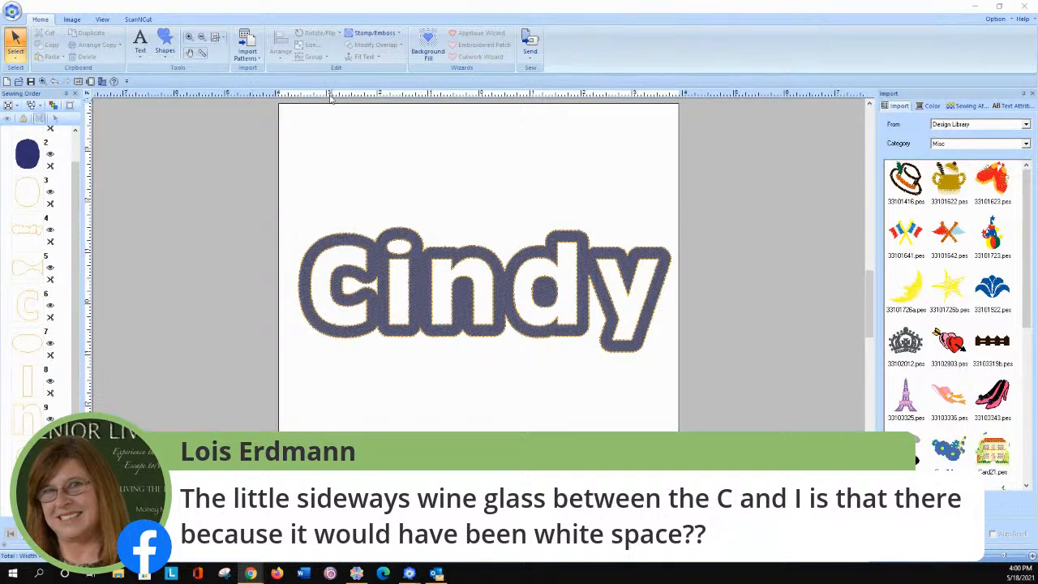
Delete the whole design and import the cutting file Cindy2.fcm onto the empty page.
drag(284, 148, 681, 383)
key(Delete)
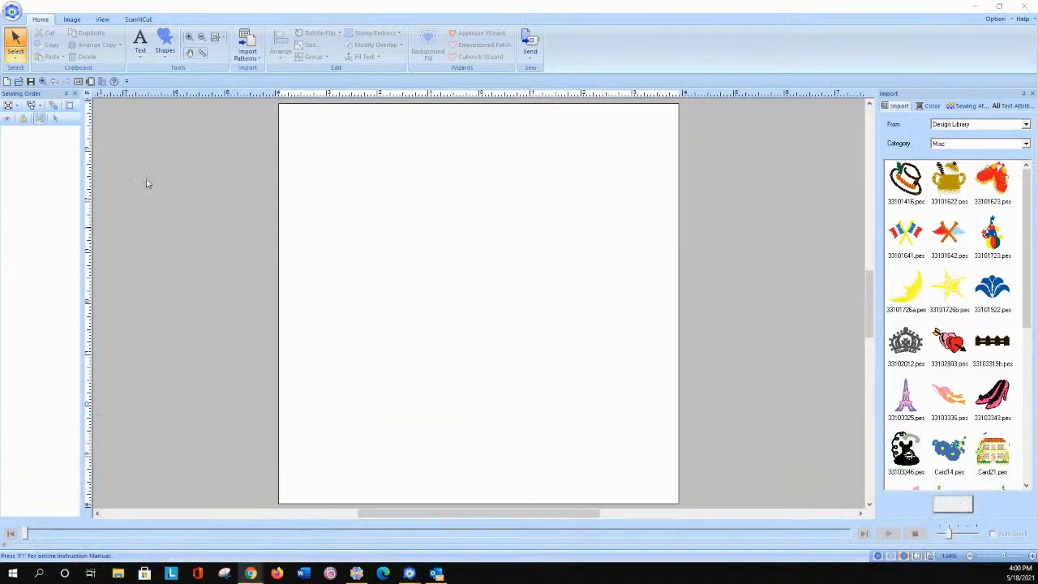
click(138, 19)
click(71, 42)
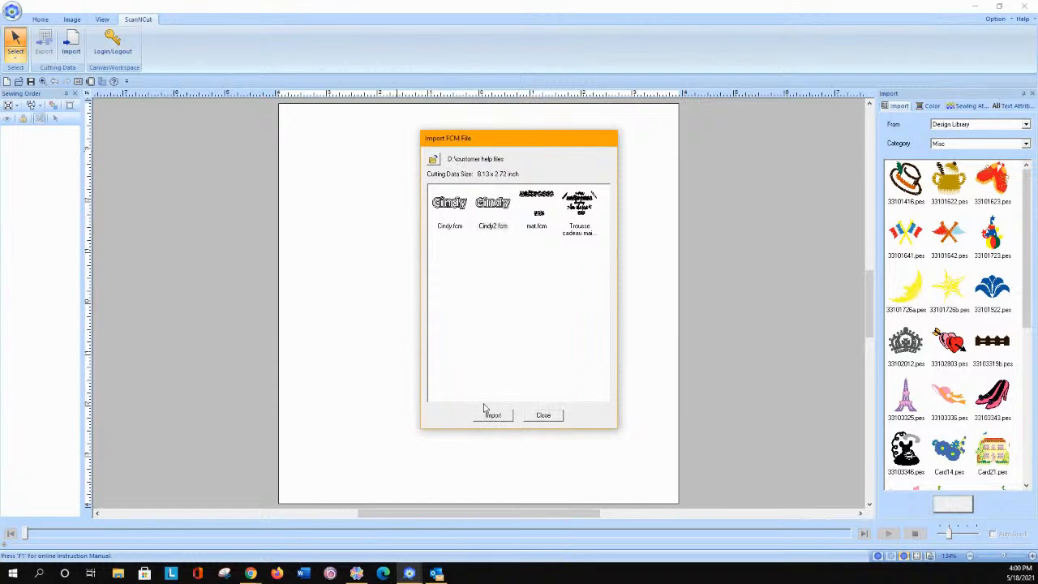
click(496, 418)
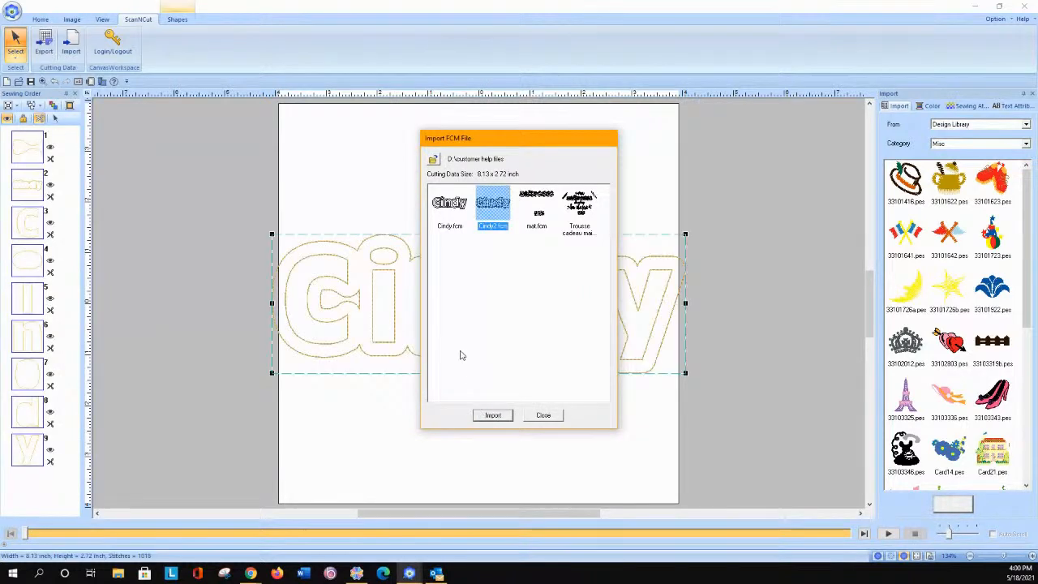
click(558, 416)
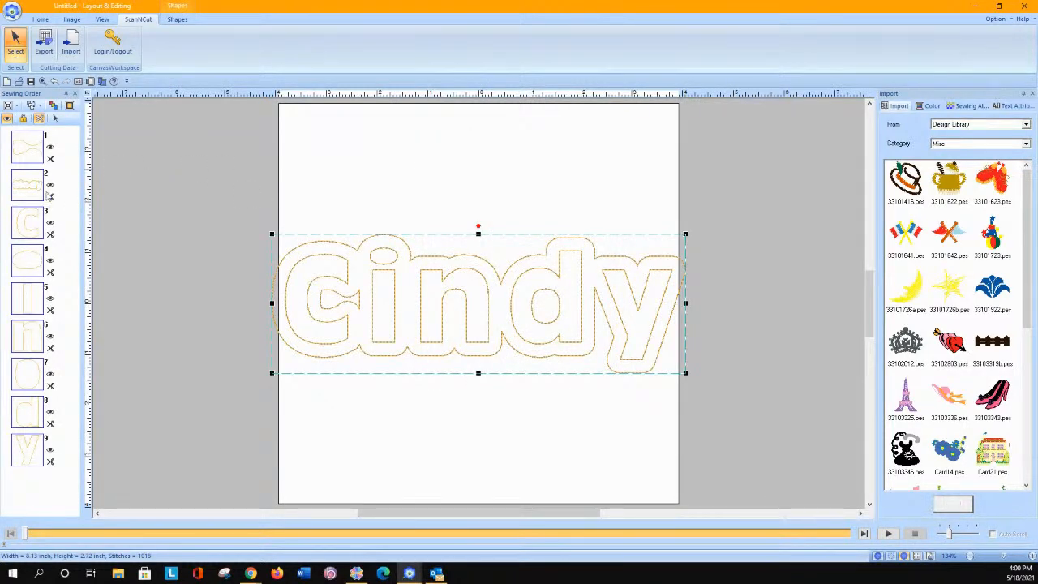
Move the outer offset outline to first in the sewing order and give its region Fill Stitch.
click(128, 172)
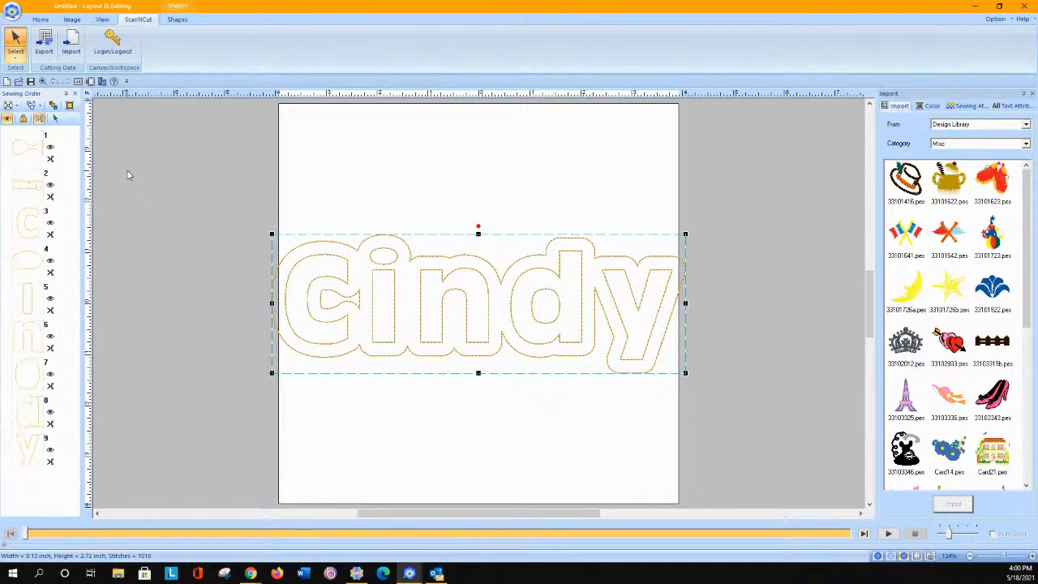
click(24, 192)
click(27, 146)
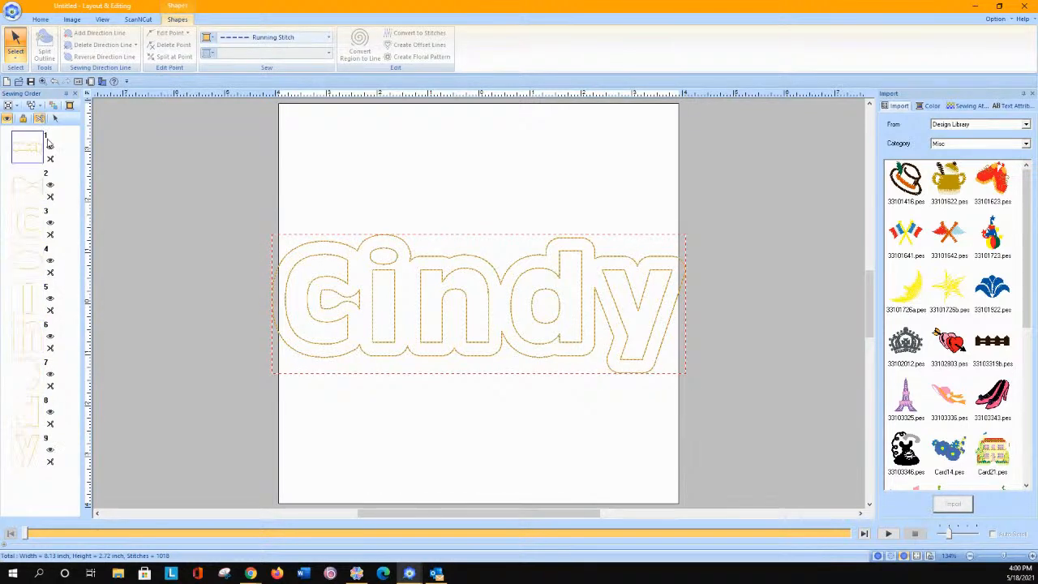
click(253, 54)
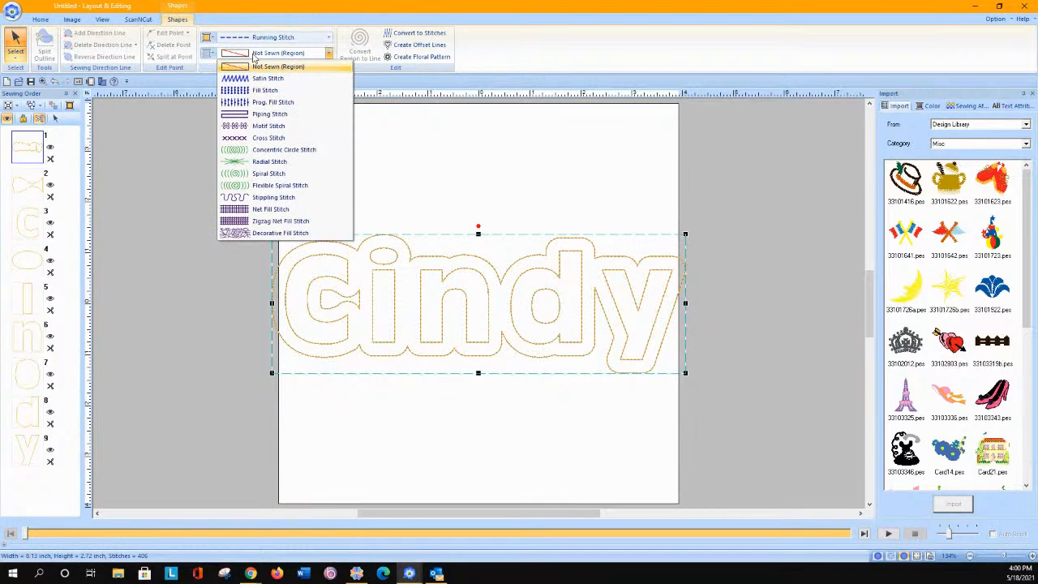
click(265, 90)
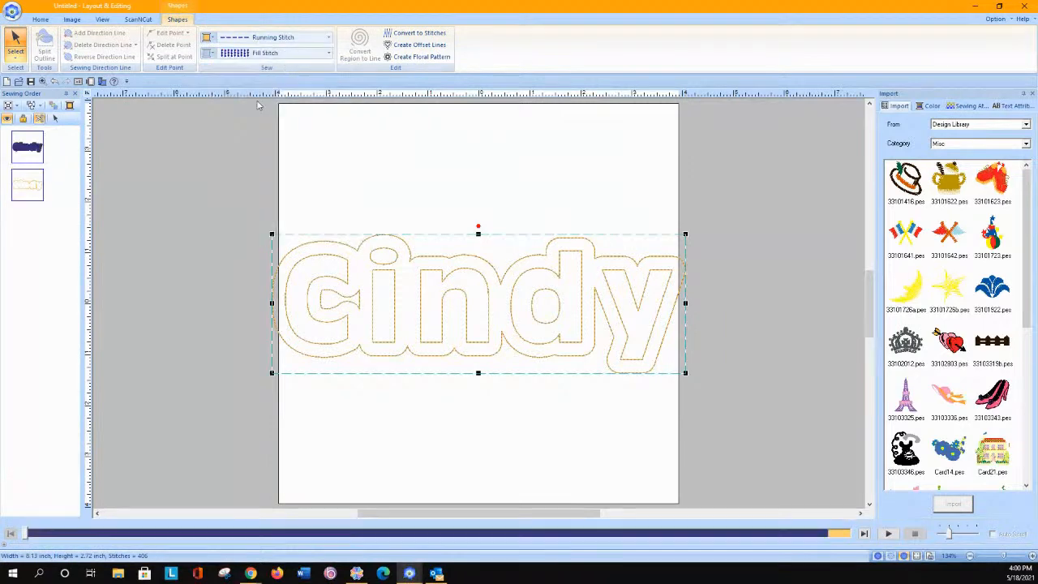
click(107, 245)
Select the C, both i parts, n, d and y outlines together and open their region stitch choices.
click(30, 270)
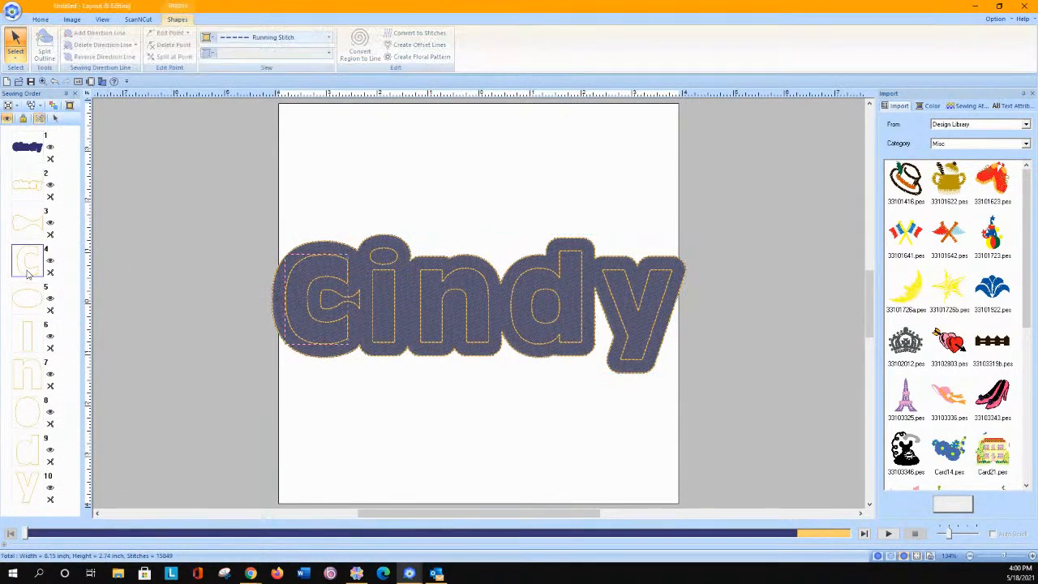
ctrl+click(34, 302)
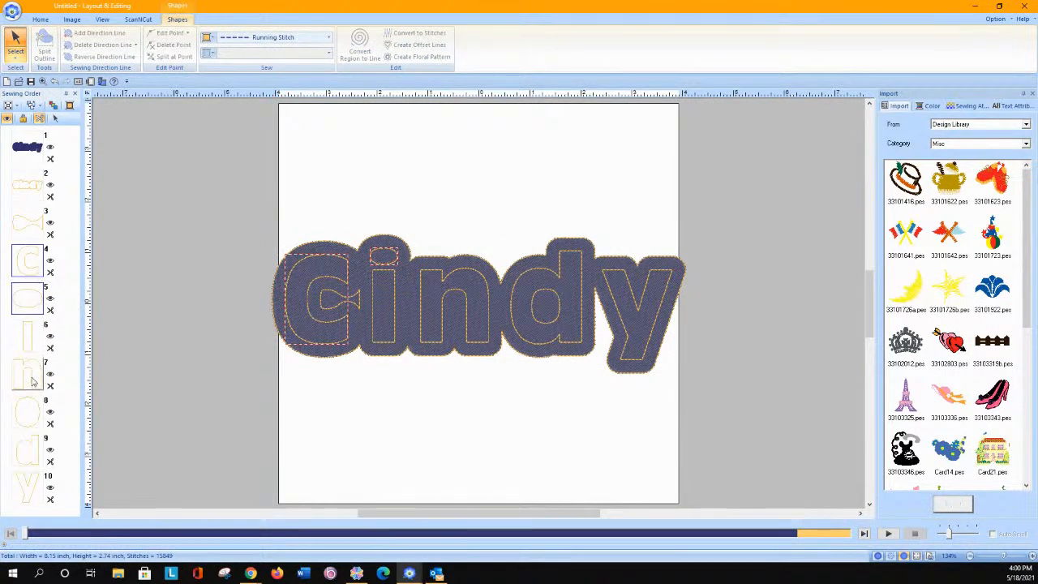
ctrl+click(33, 339)
ctrl+click(23, 374)
ctrl+click(22, 446)
ctrl+click(23, 502)
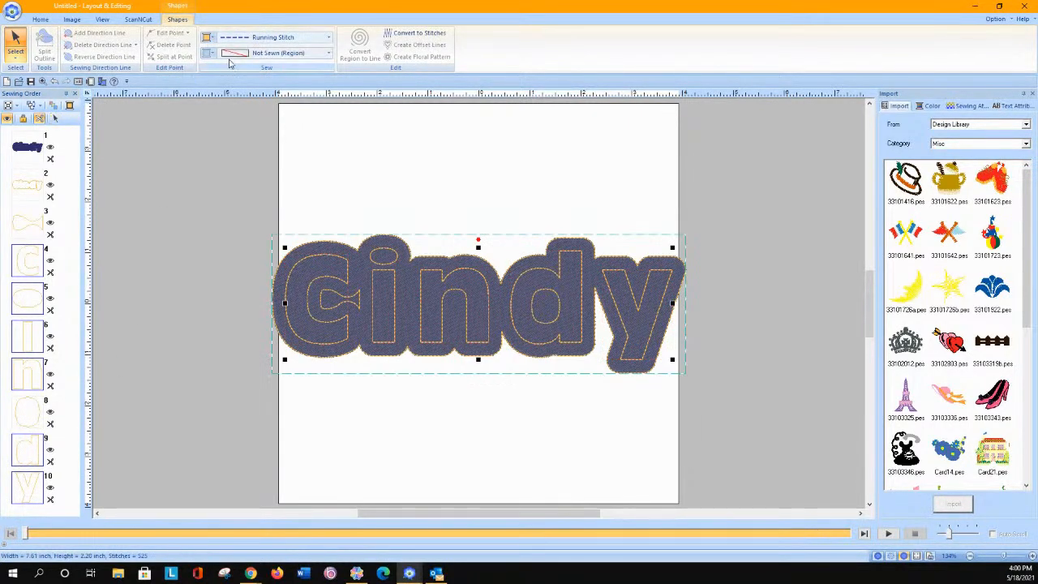
click(235, 53)
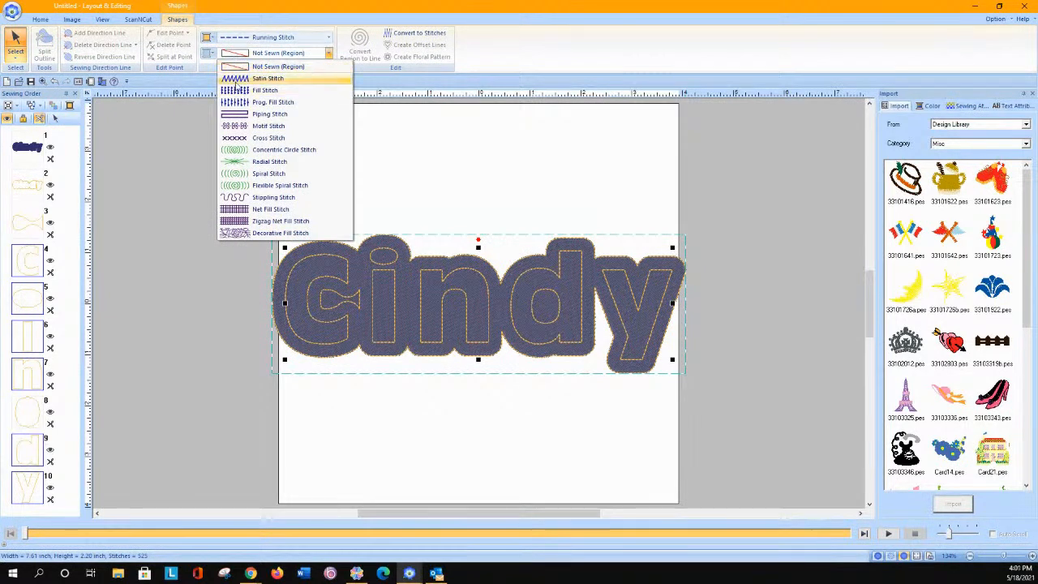
Apply a Satin Stitch fill to the selected letter outlines and set its thread color to green.
click(235, 79)
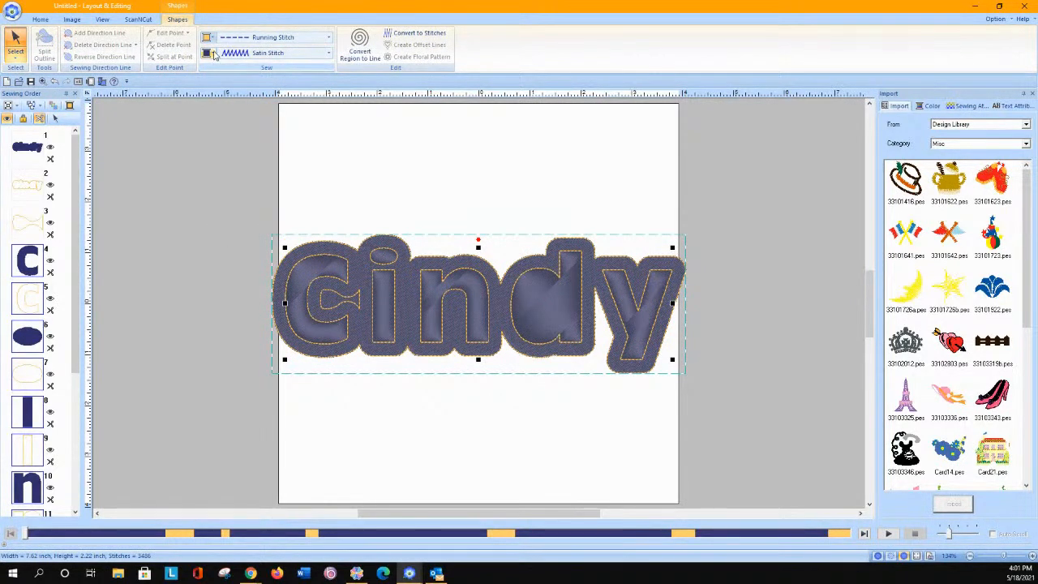
click(214, 54)
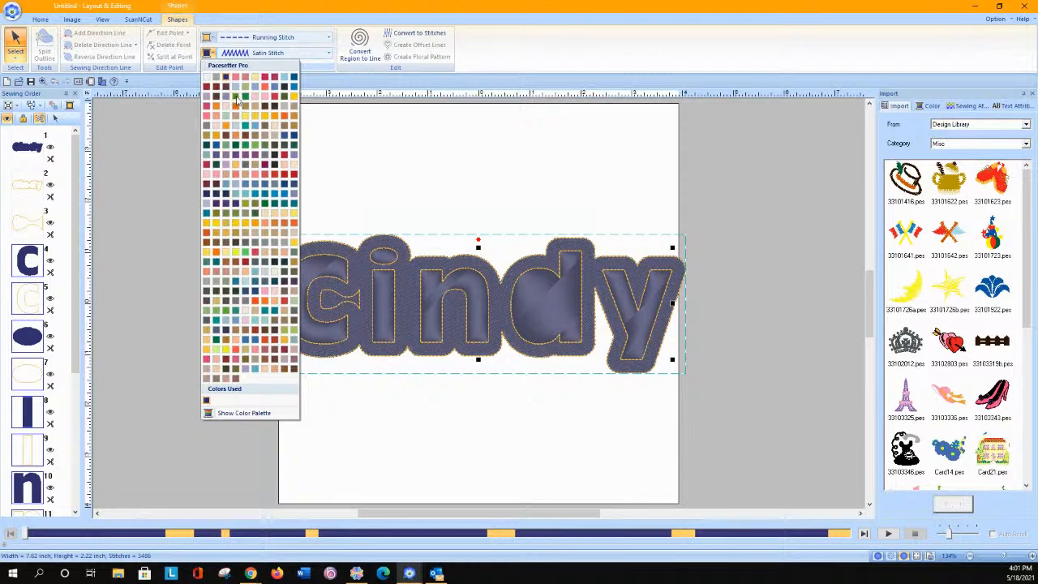
click(236, 97)
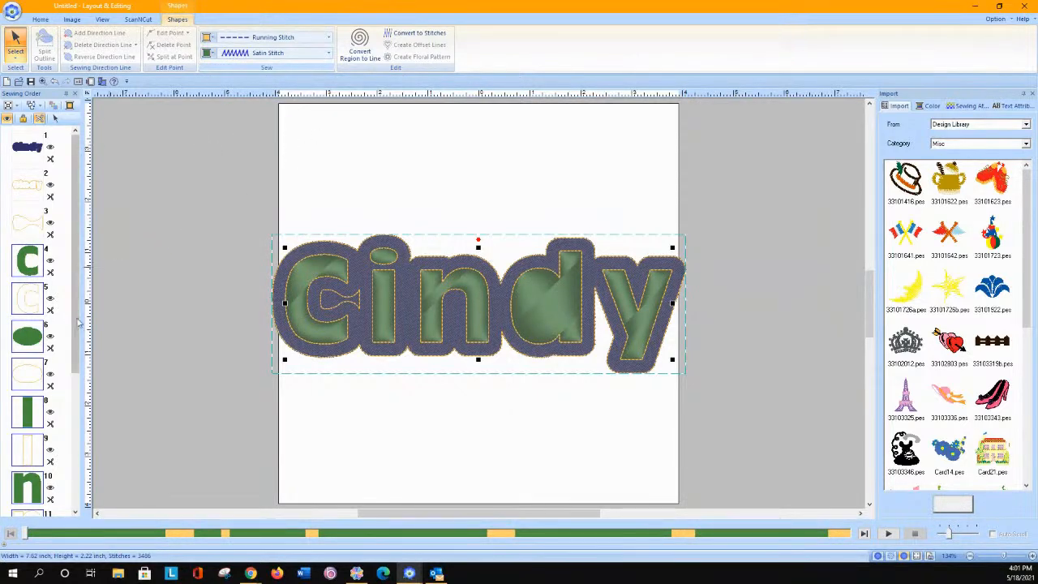
Apply a Fill Stitch region to the oval outline inside the letter d.
drag(79, 323, 92, 454)
click(114, 418)
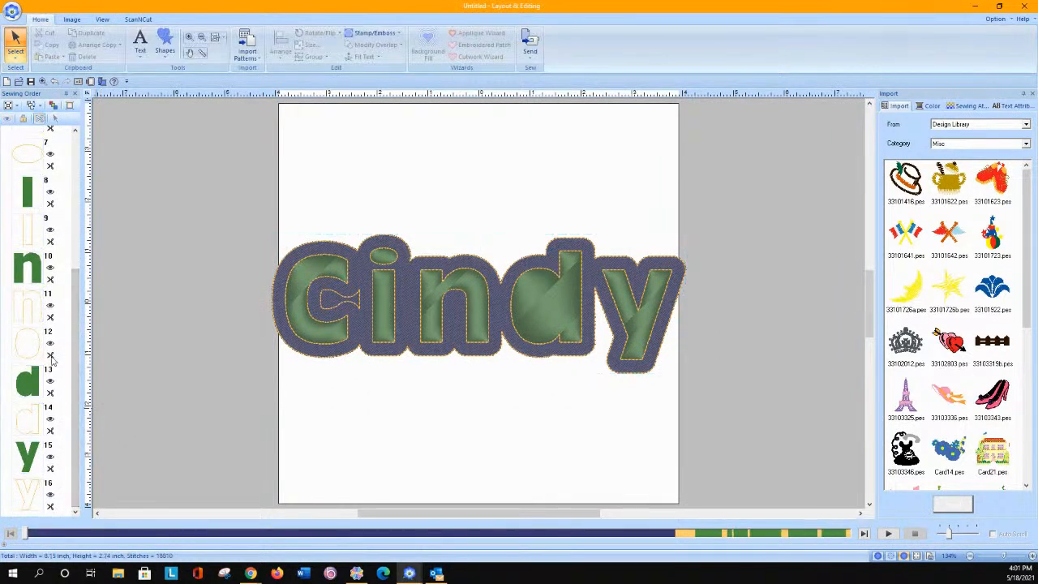
click(28, 343)
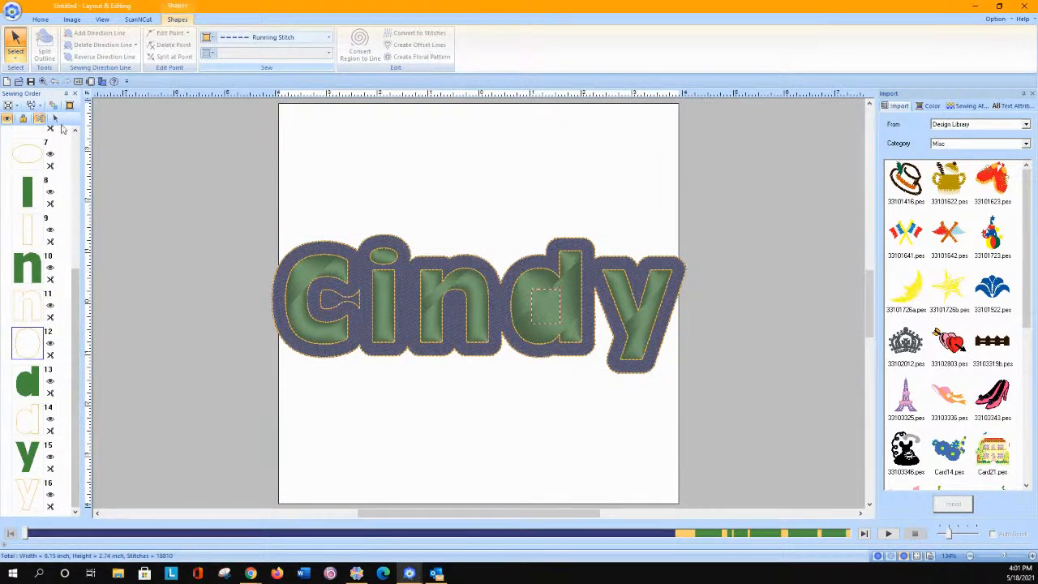
click(233, 58)
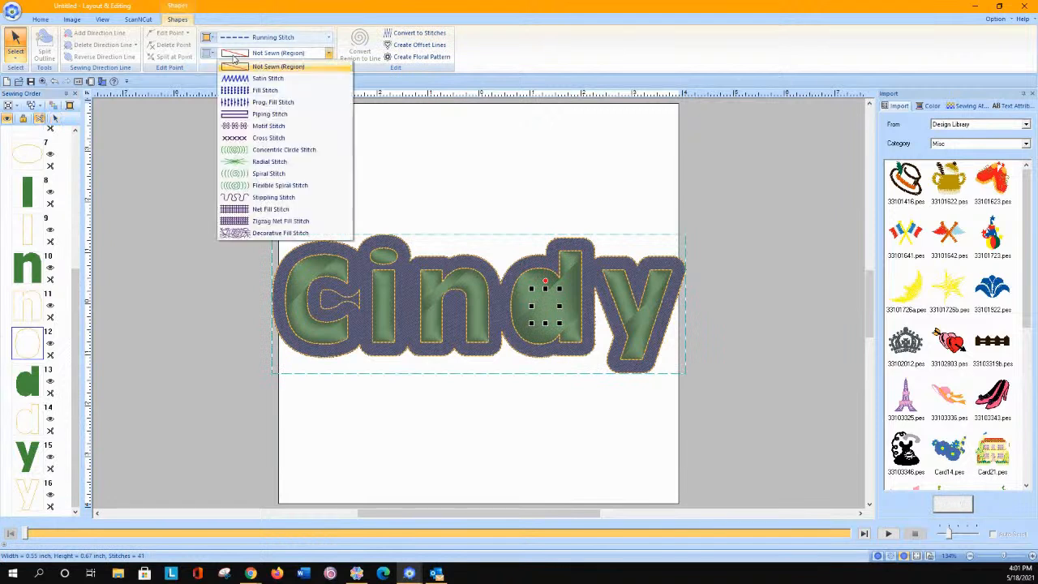
click(239, 81)
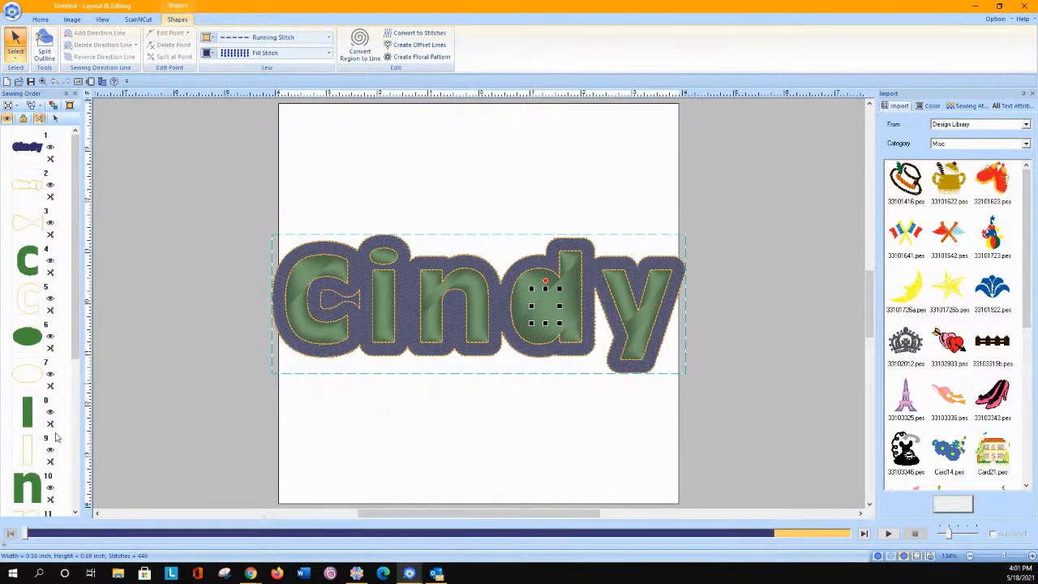
Reorder the d's inner oval so that it sews directly after the d's fill and outline.
drag(76, 313, 76, 464)
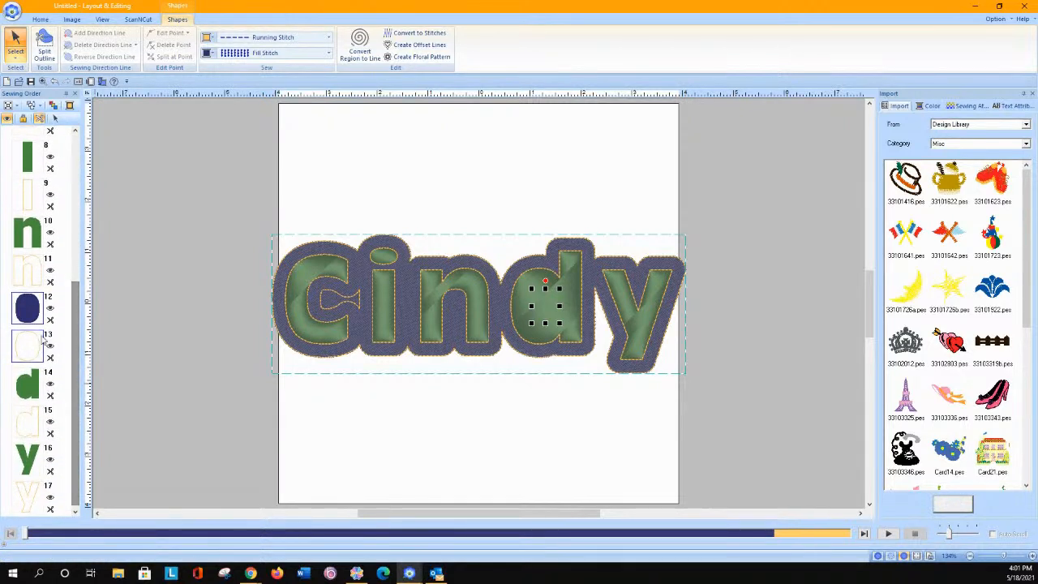
drag(33, 321, 32, 439)
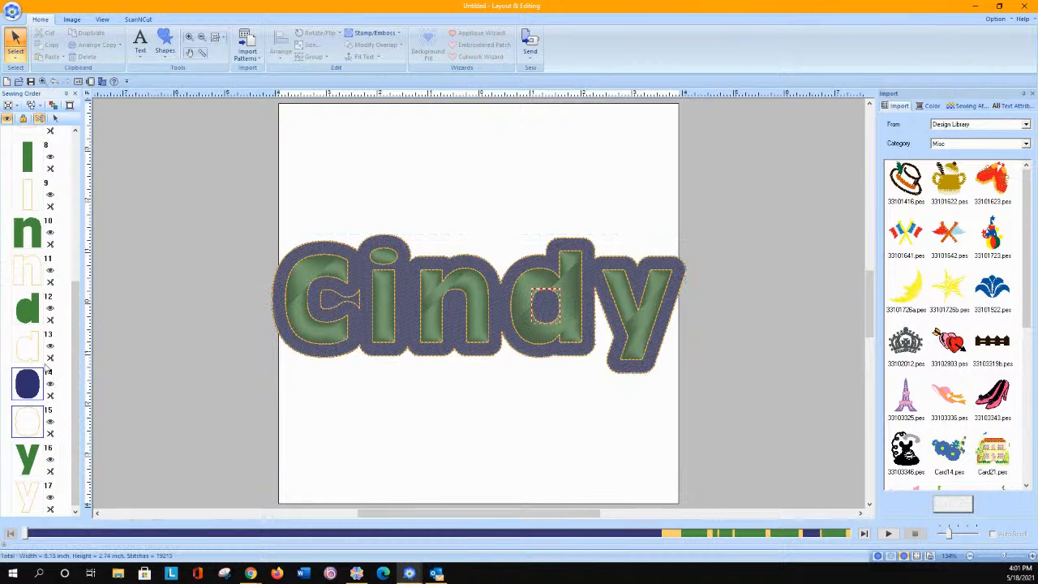
click(50, 393)
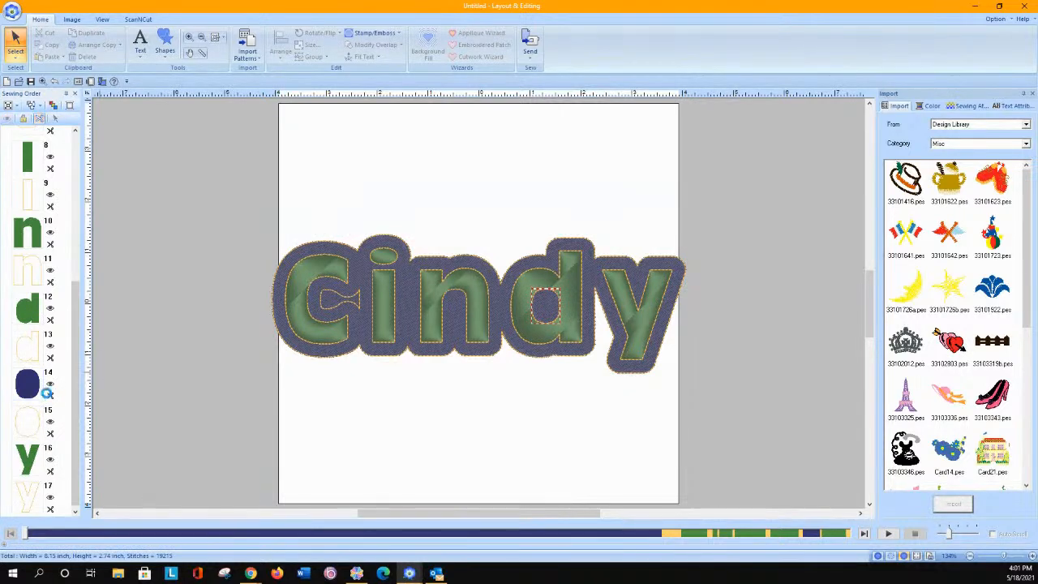
Set hole sewing for the green letter d and its filled inner oval.
click(32, 387)
ctrl+click(30, 323)
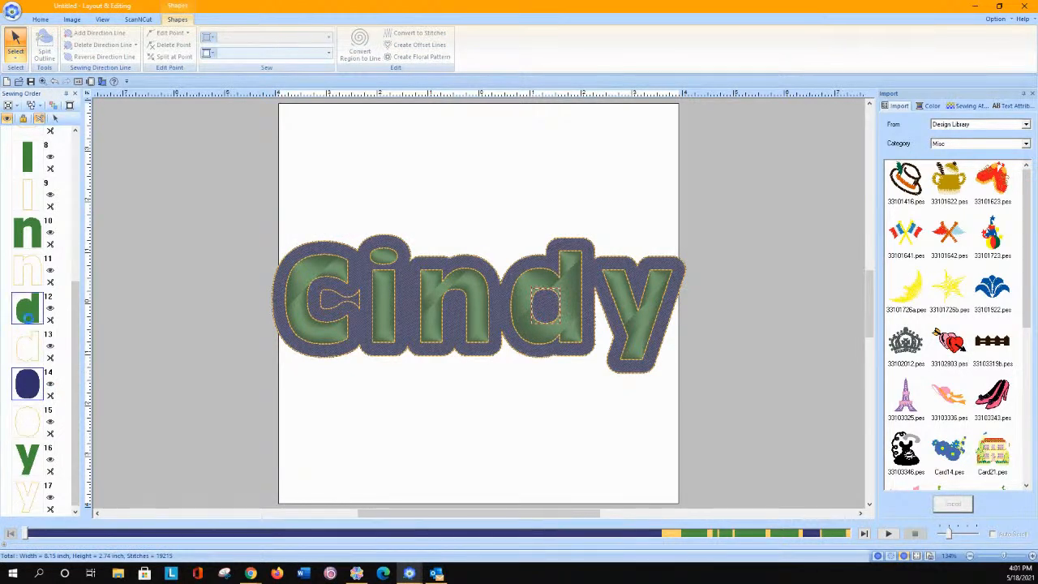
click(39, 21)
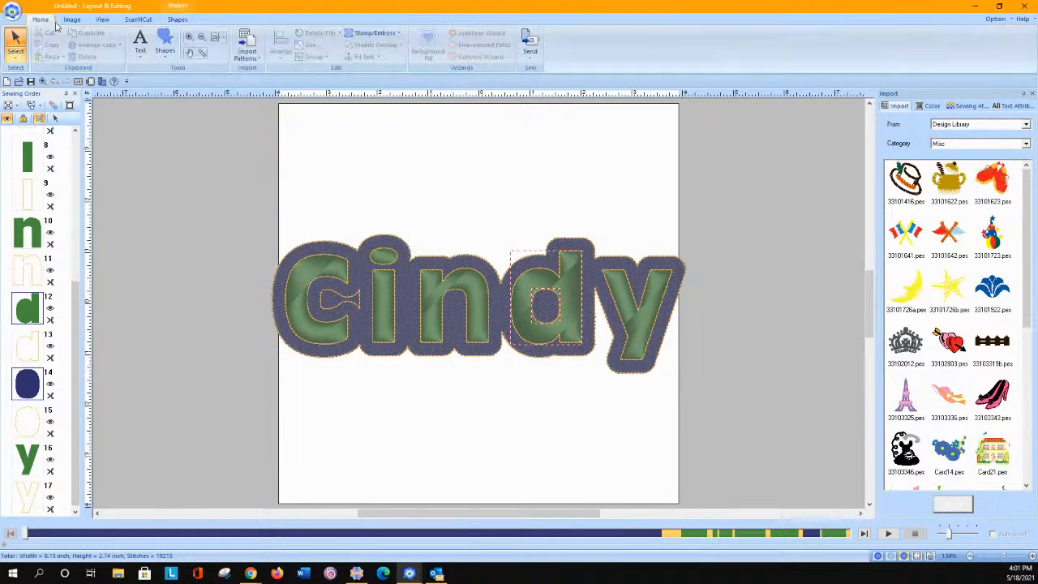
click(56, 119)
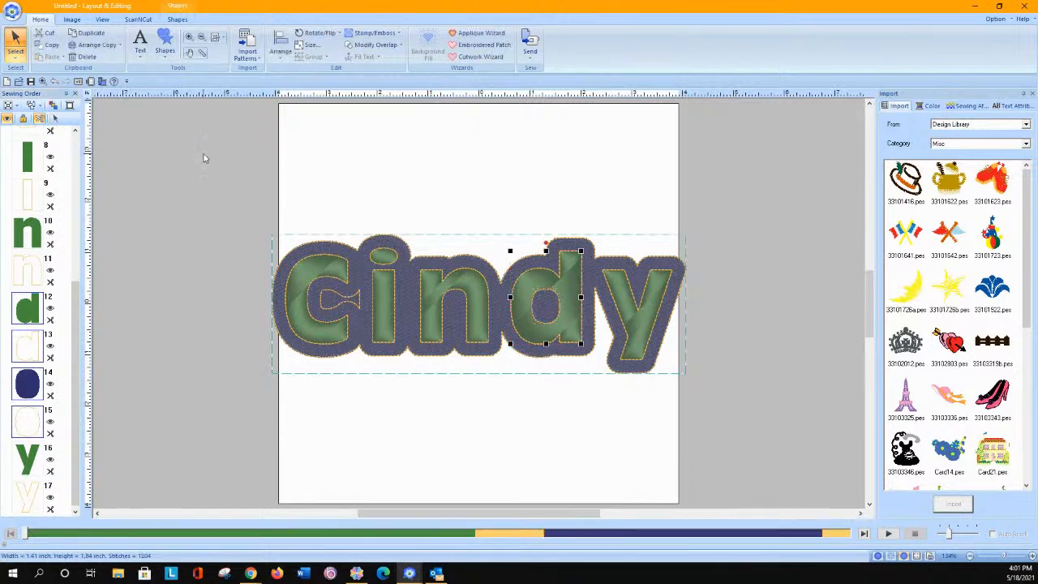
click(358, 46)
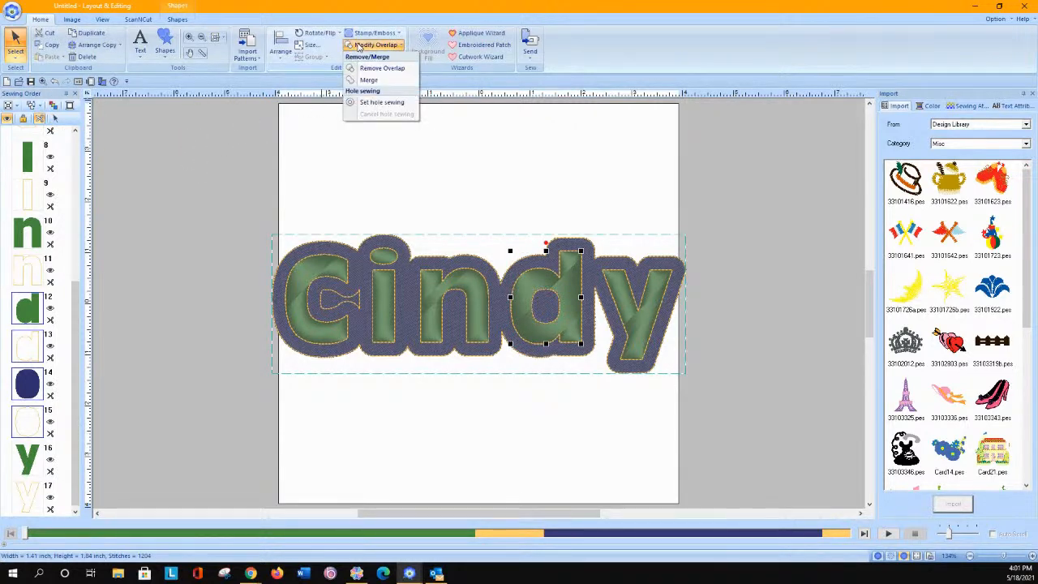
click(366, 103)
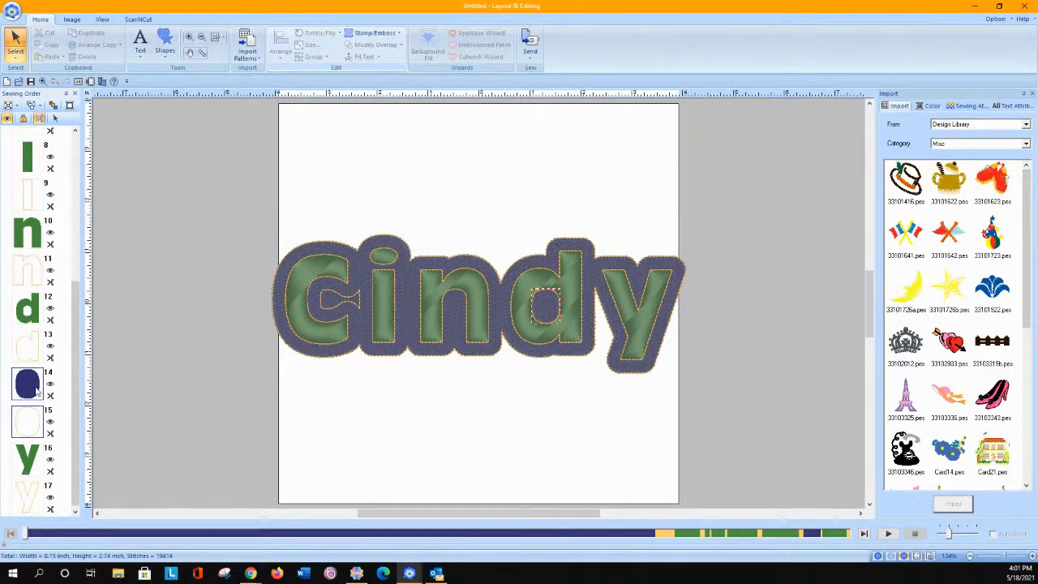
Move the d's filled inner oval to the very beginning of the sewing order.
mouse_move(36, 392)
mouse_down()
mouse_move(32, 296)
mouse_move(54, 116)
mouse_up()
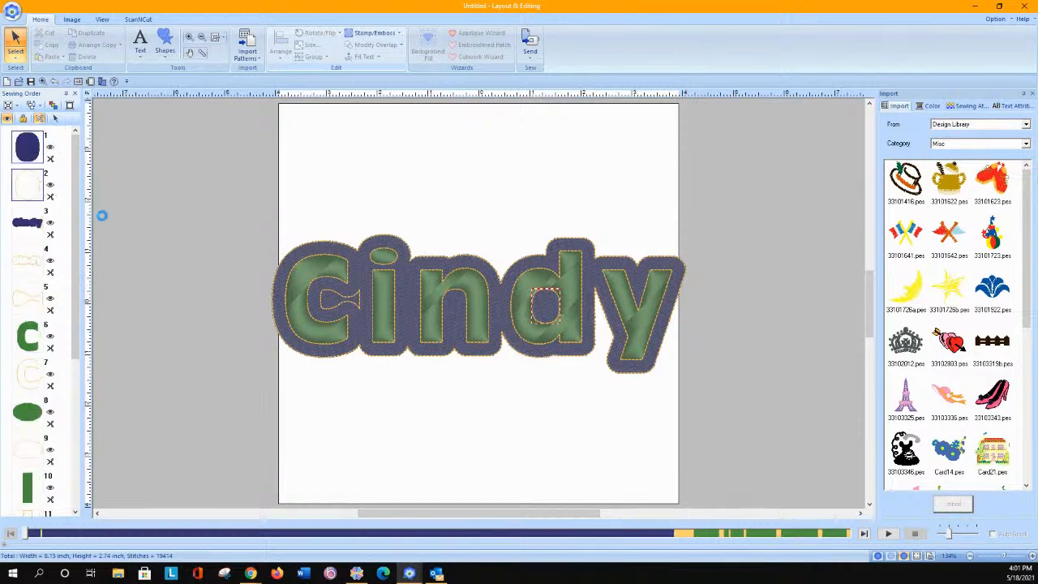
click(45, 224)
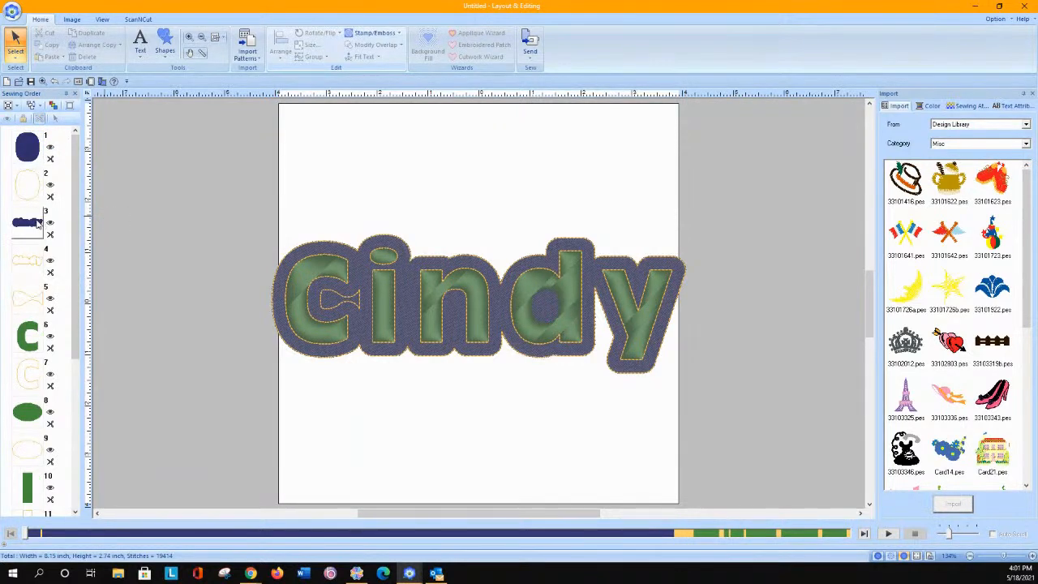
Set hole sewing on the blue background shape together with all the letters, leaving out the d's inner oval.
click(37, 224)
drag(76, 277, 71, 477)
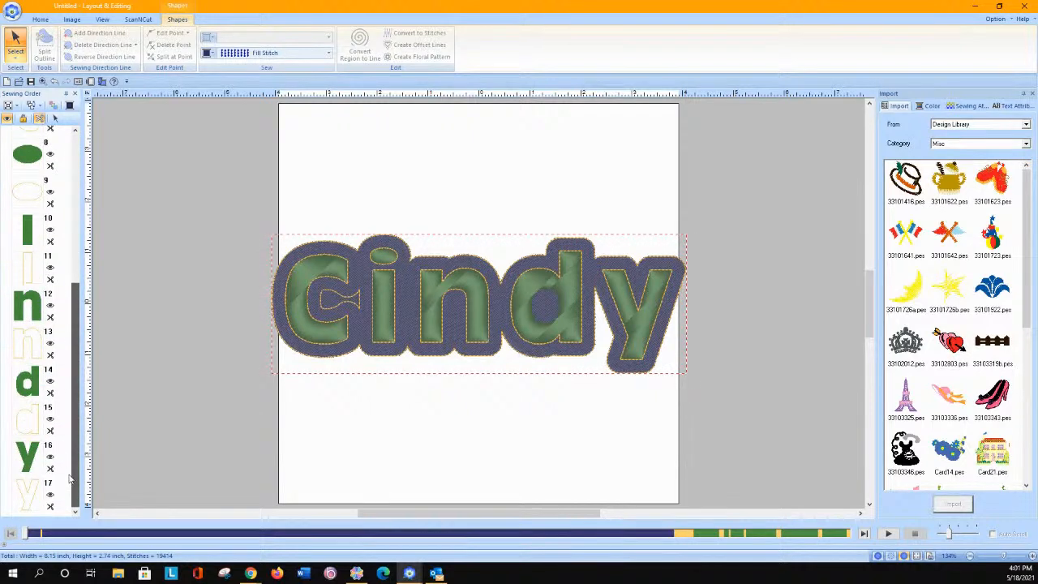
click(28, 458)
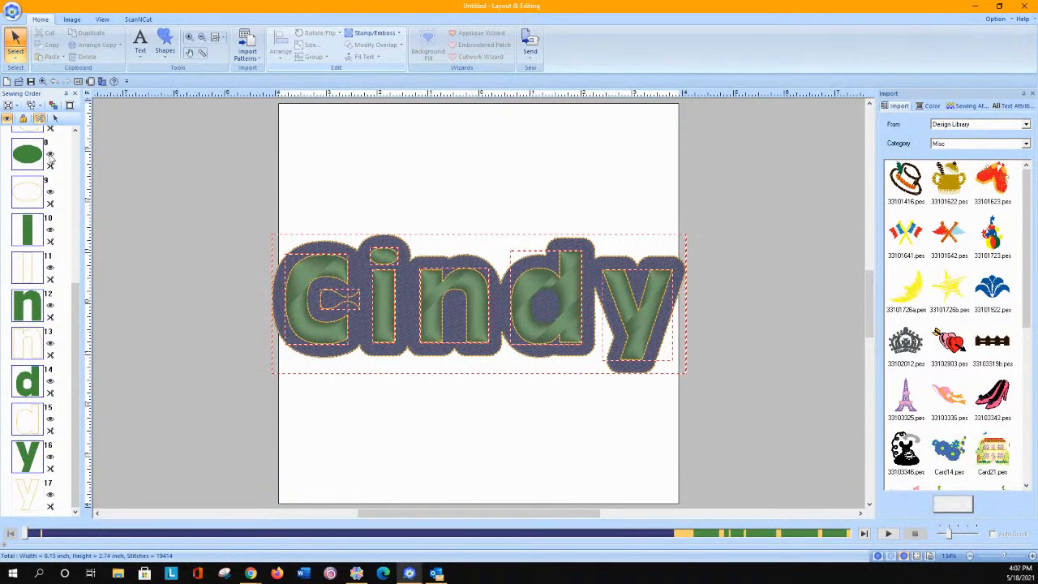
click(57, 119)
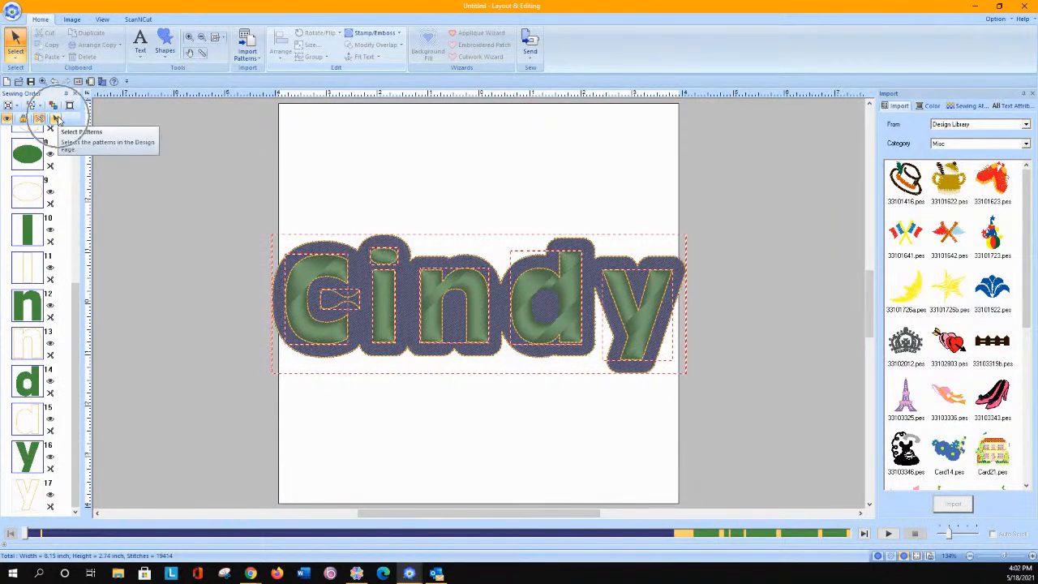
click(58, 119)
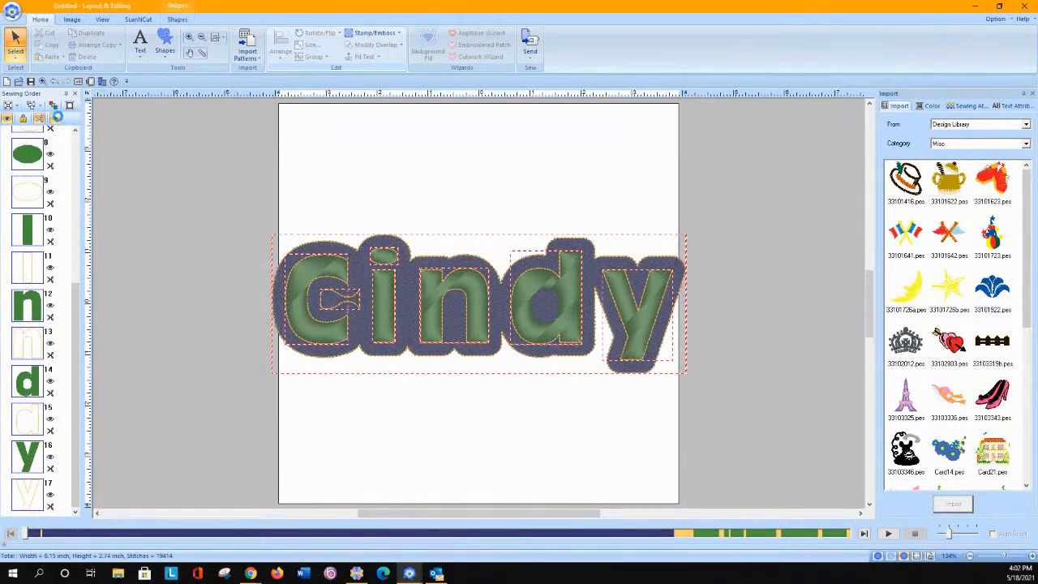
click(363, 47)
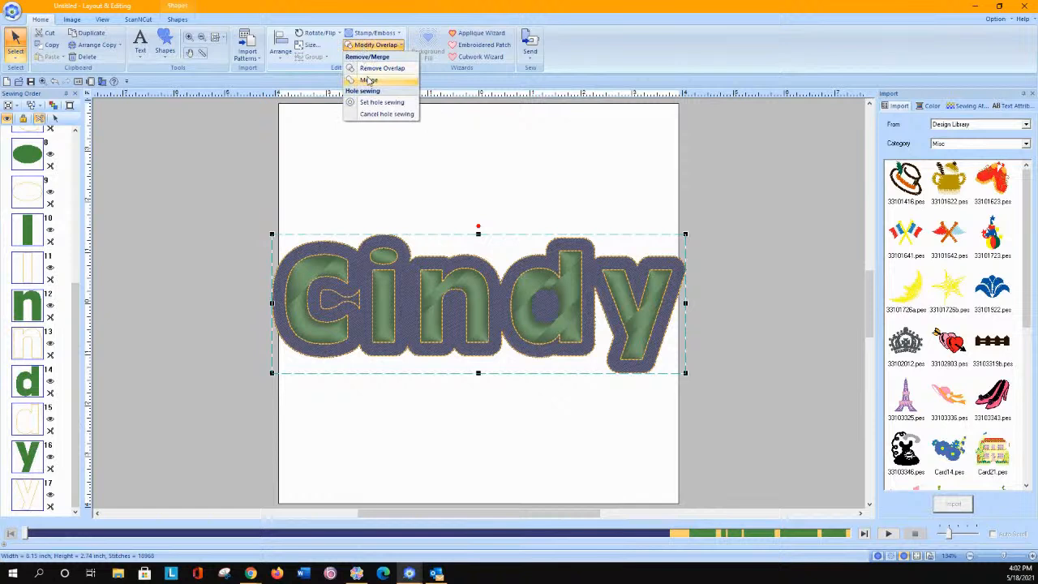
click(357, 106)
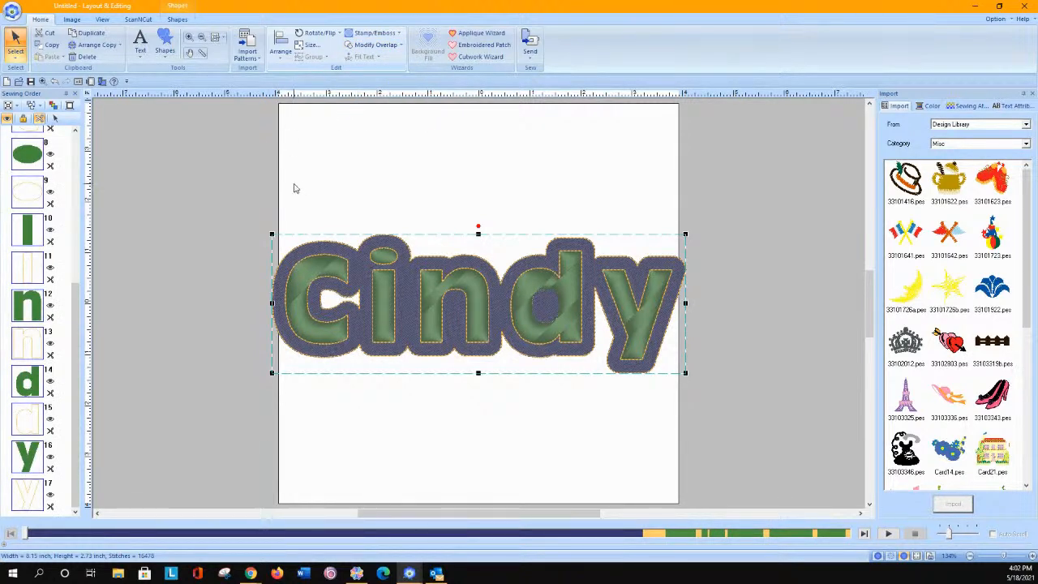
click(253, 195)
Select all the green letter fills and set their region sewing to Not Sewn.
drag(74, 318, 103, 160)
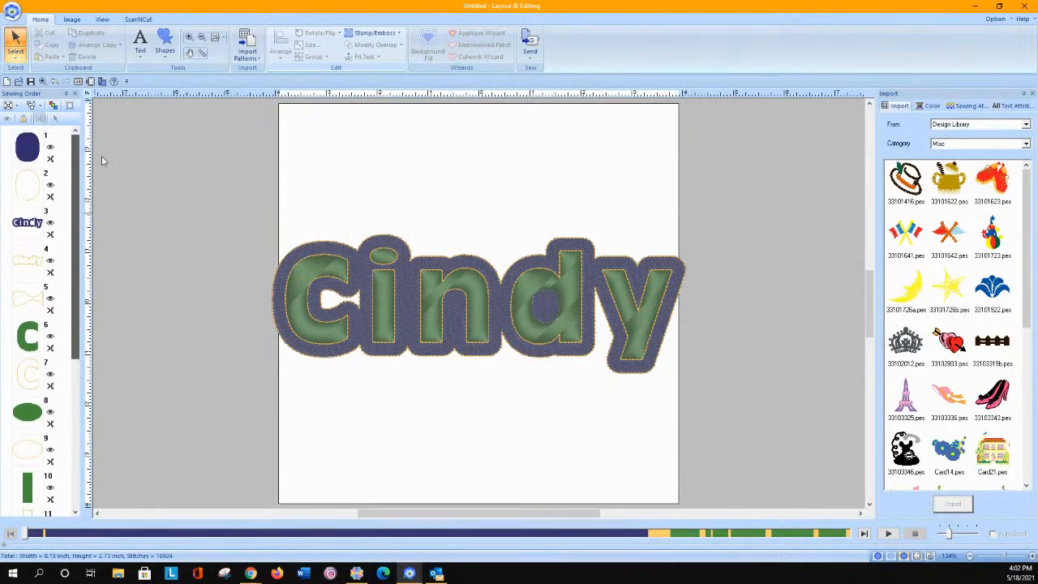
click(27, 336)
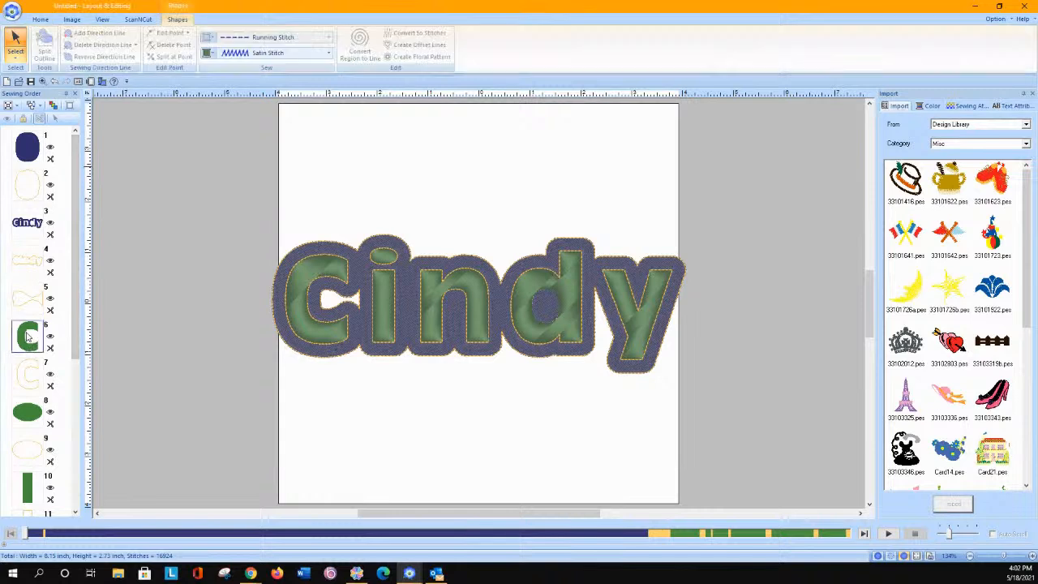
scroll(28, 337, down, 4)
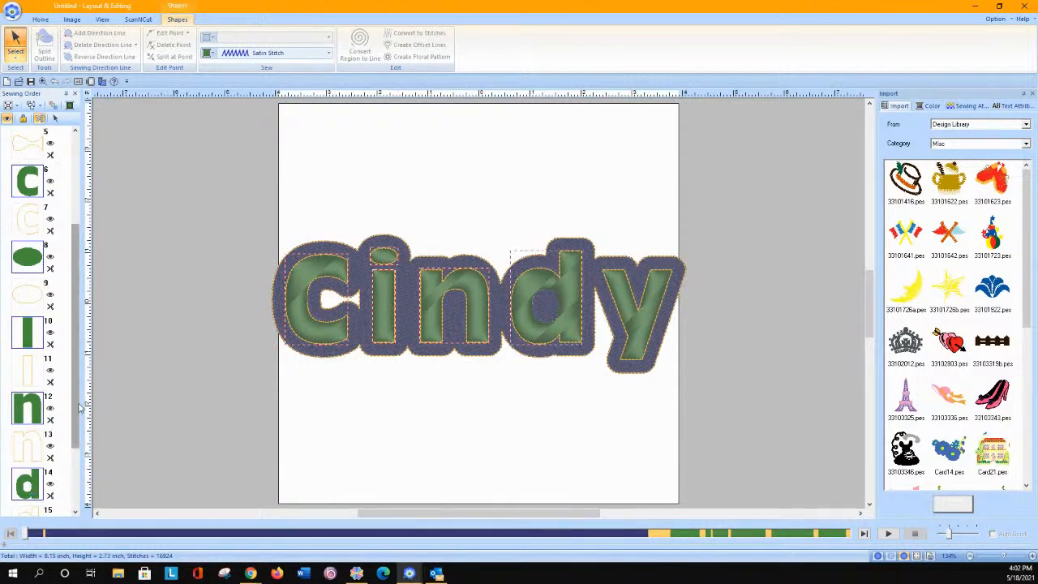
scroll(36, 438, down, 3)
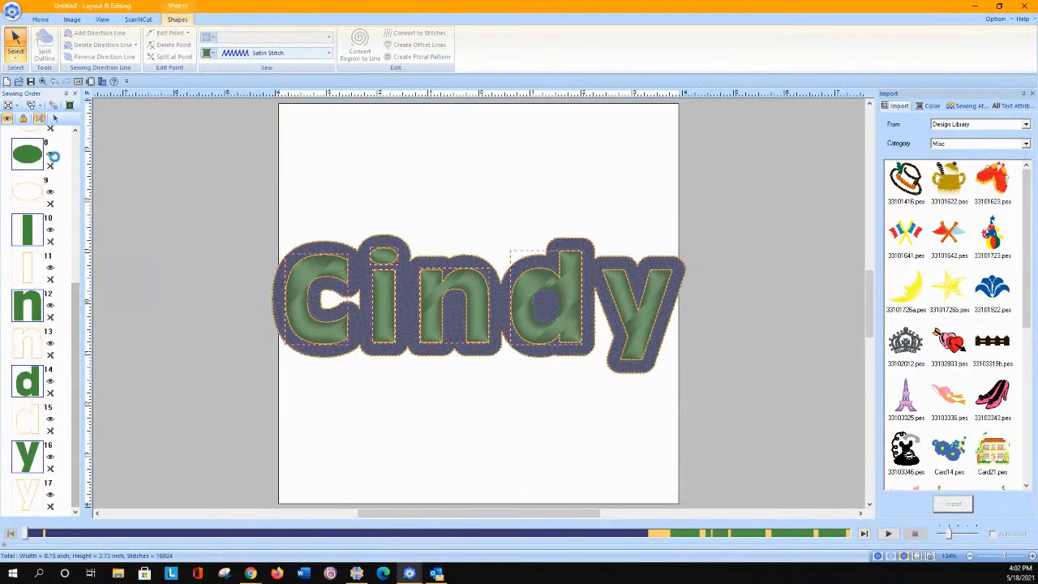
click(56, 119)
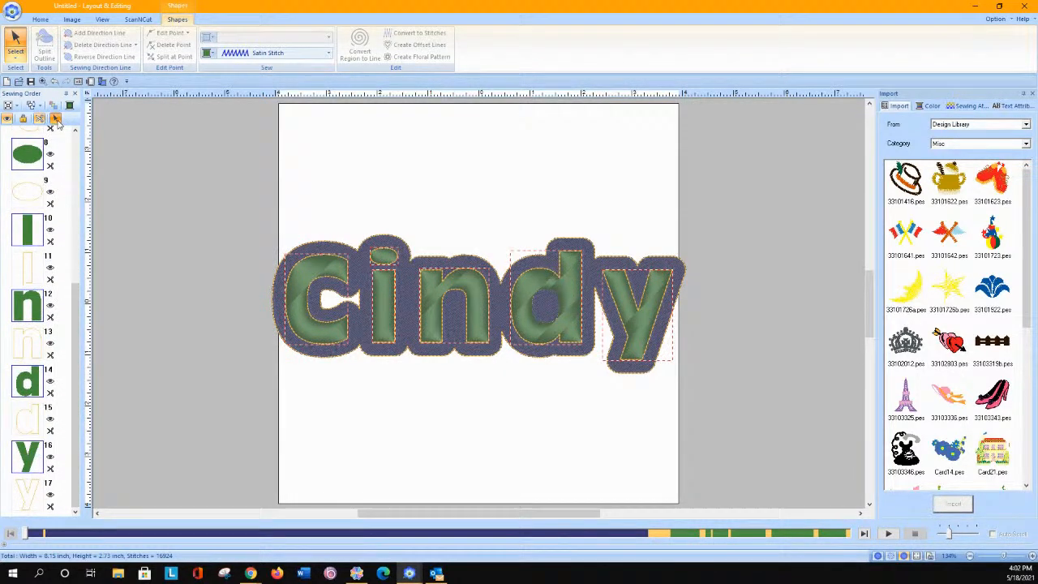
click(248, 53)
click(260, 67)
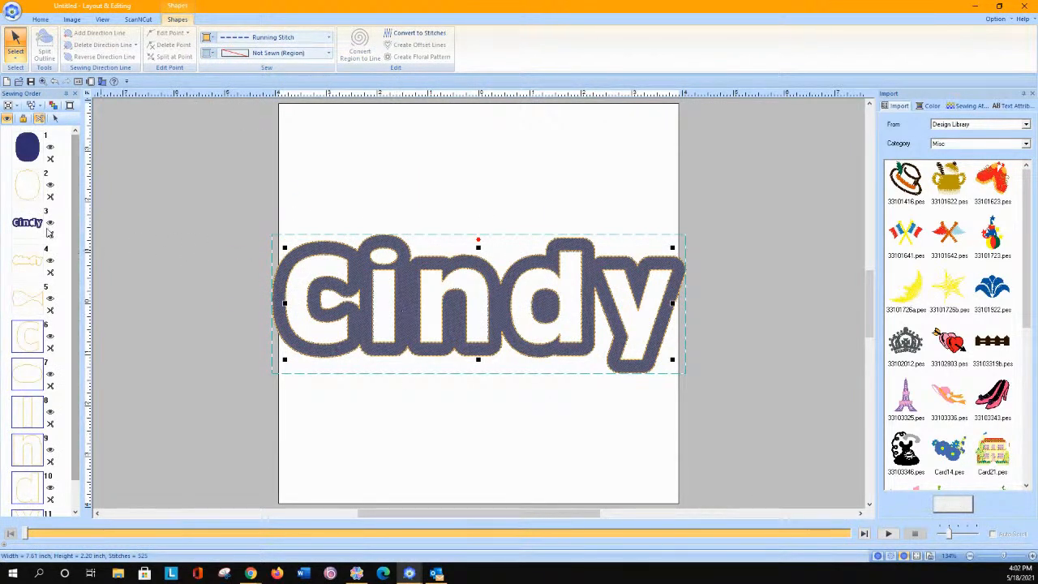
Move the outline of the d's inner oval after the blue background shape in the sewing order.
click(23, 188)
drag(23, 195, 22, 241)
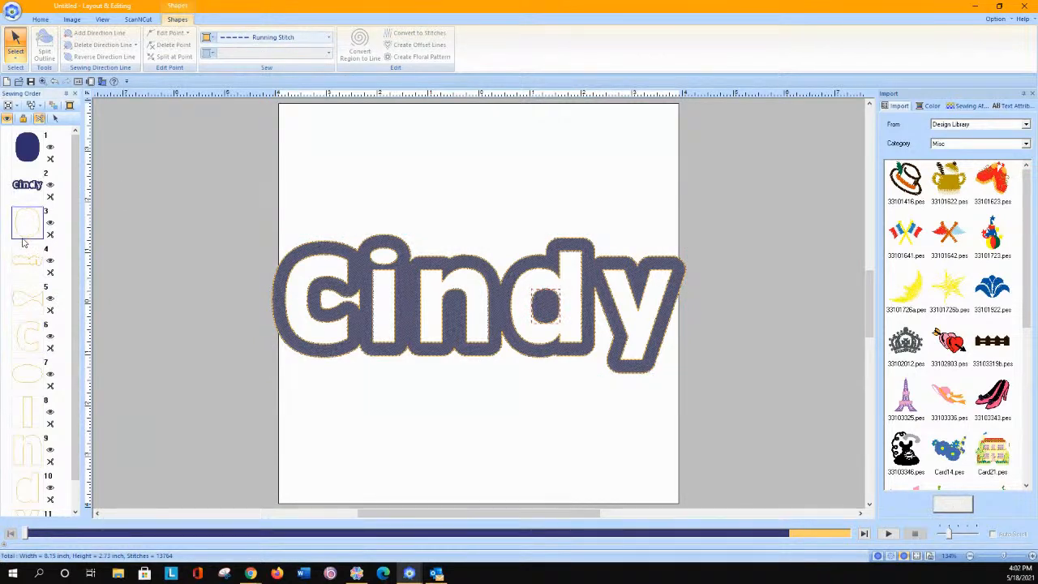
click(186, 200)
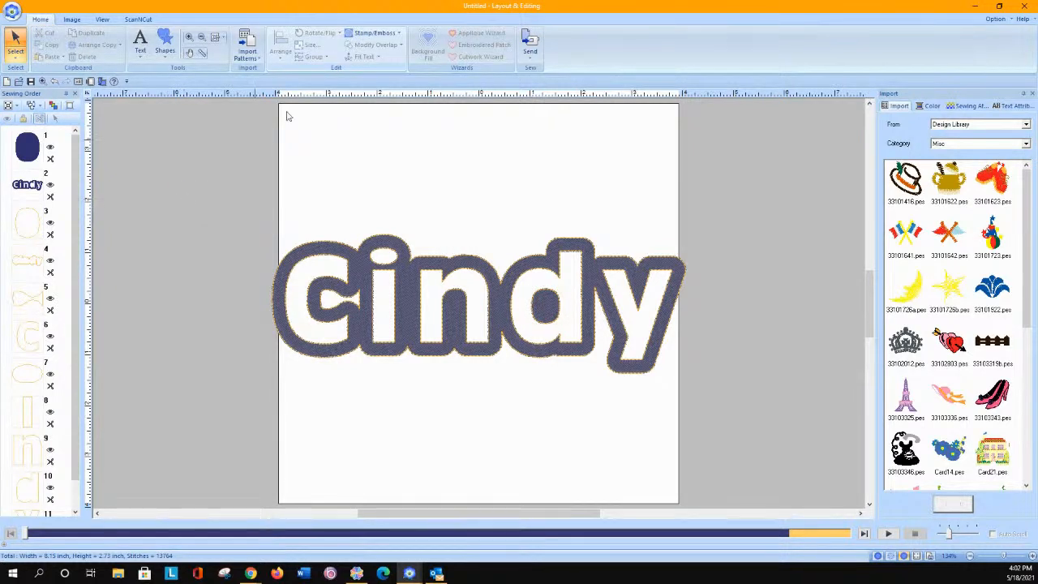
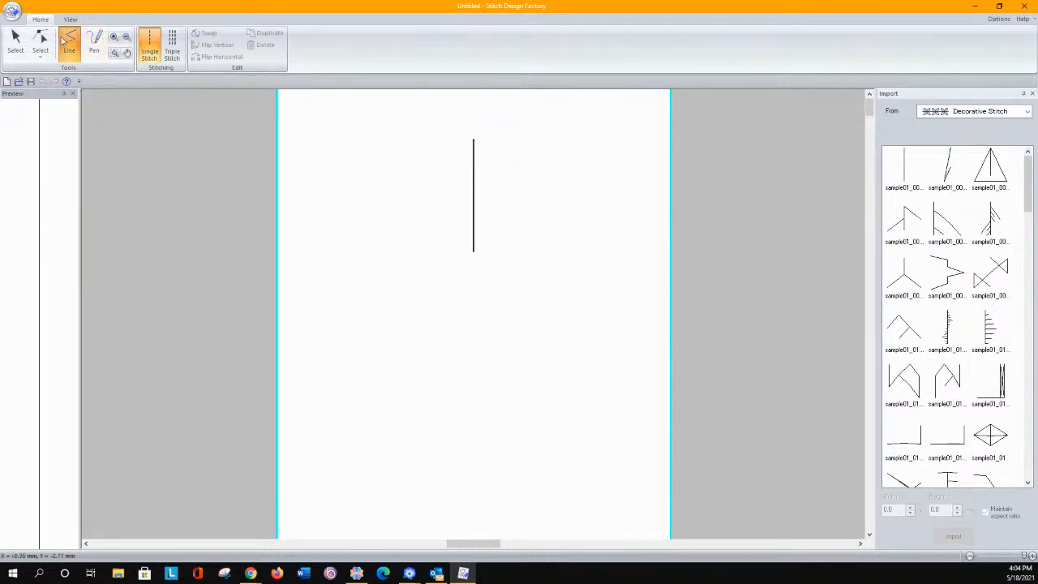
In Stitch Design Factory, show the grid and set its interval to 0.7.
click(71, 20)
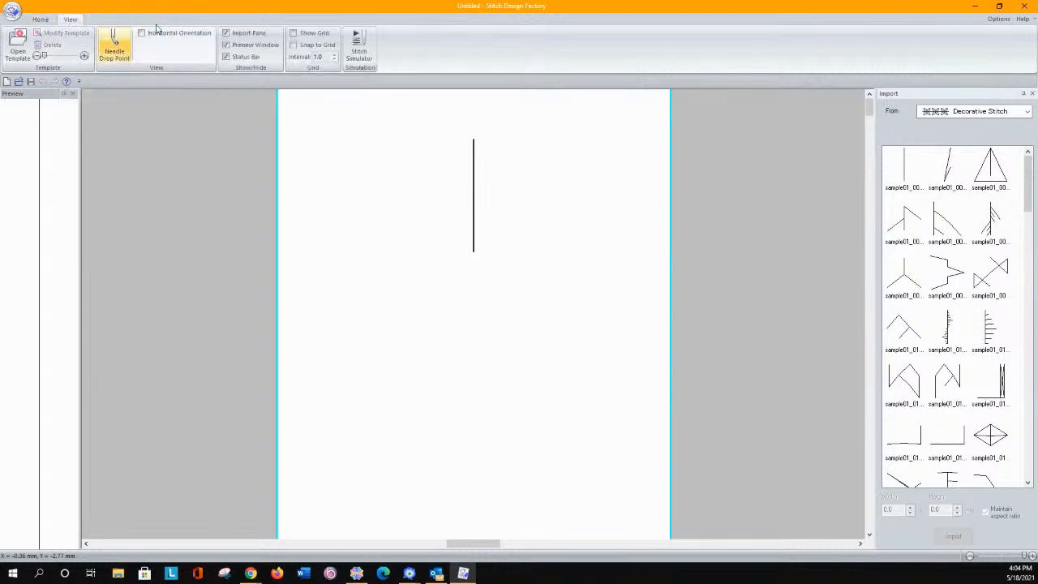
click(293, 33)
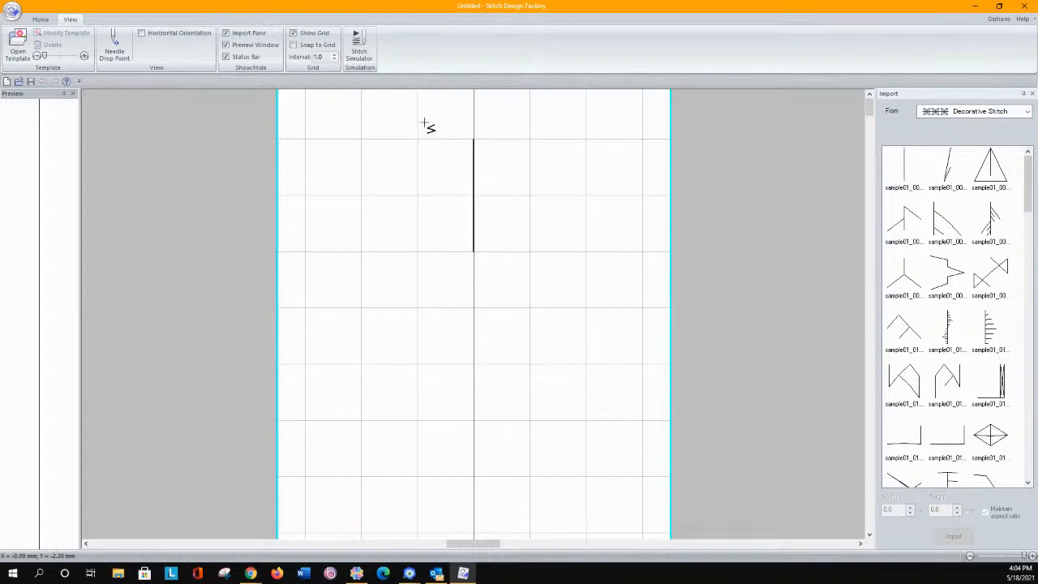
click(334, 60)
click(334, 60)
click(334, 60)
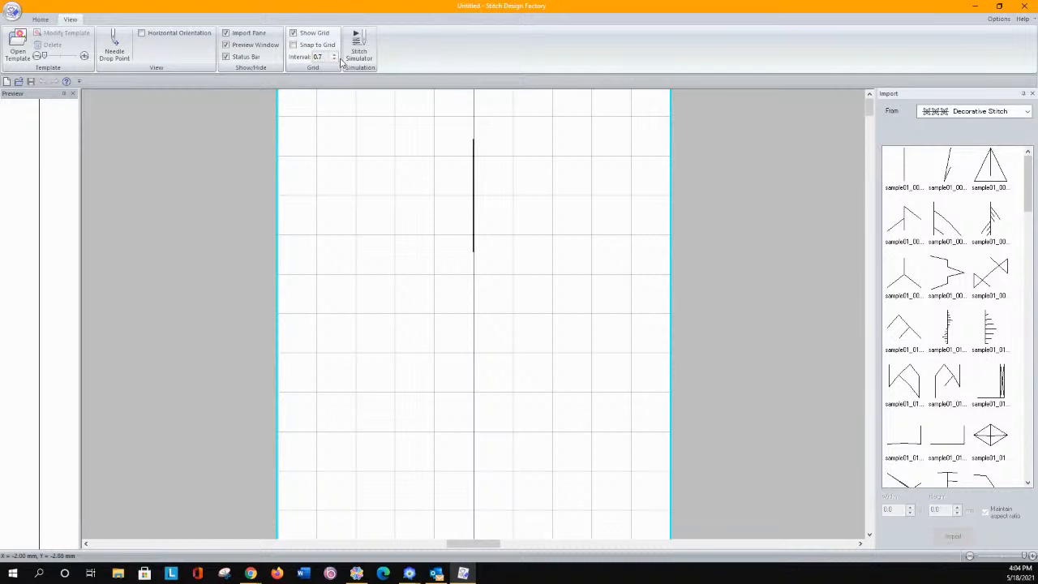
Set the grid interval to 0.6 and browse the Decorative Satin Stitch samples for import.
click(334, 61)
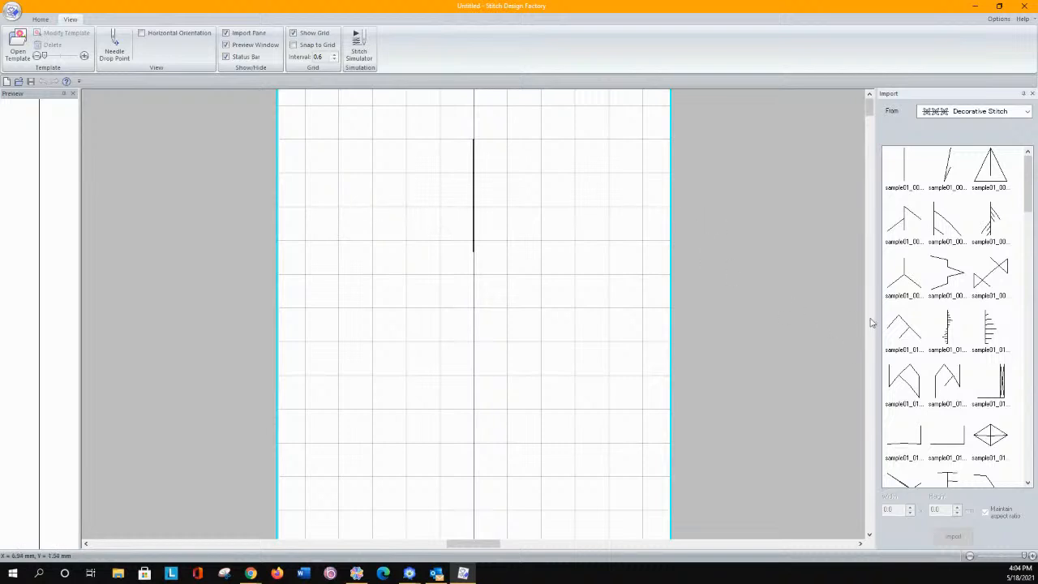
click(985, 114)
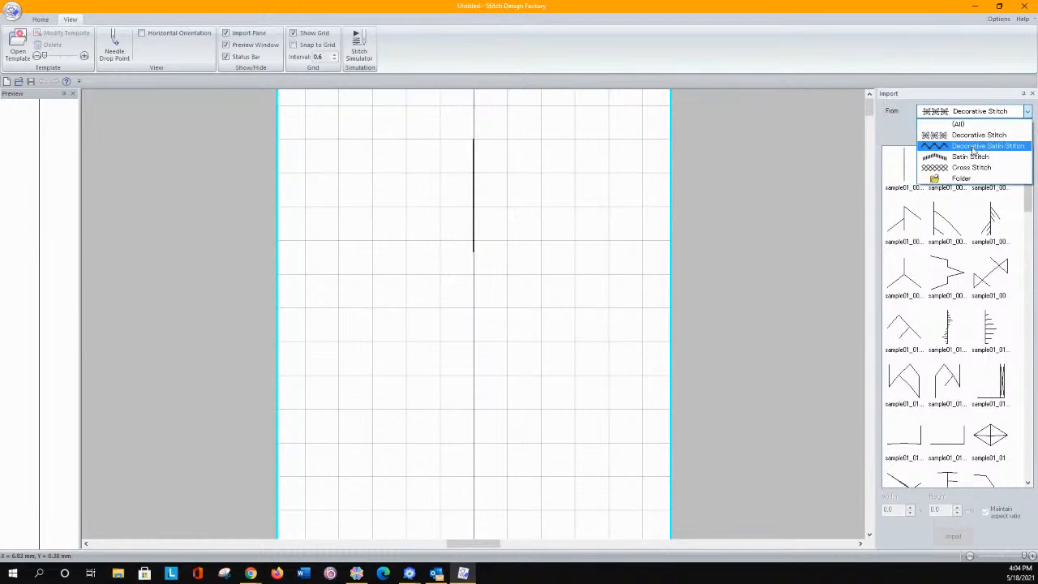
click(972, 148)
scroll(1020, 304, down, 4)
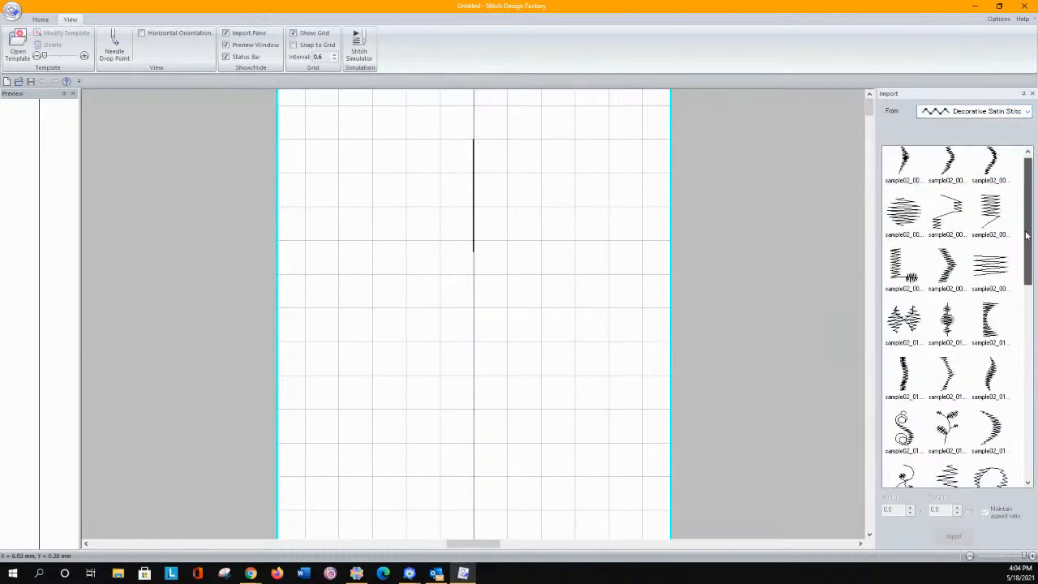
scroll(1020, 303, down, 6)
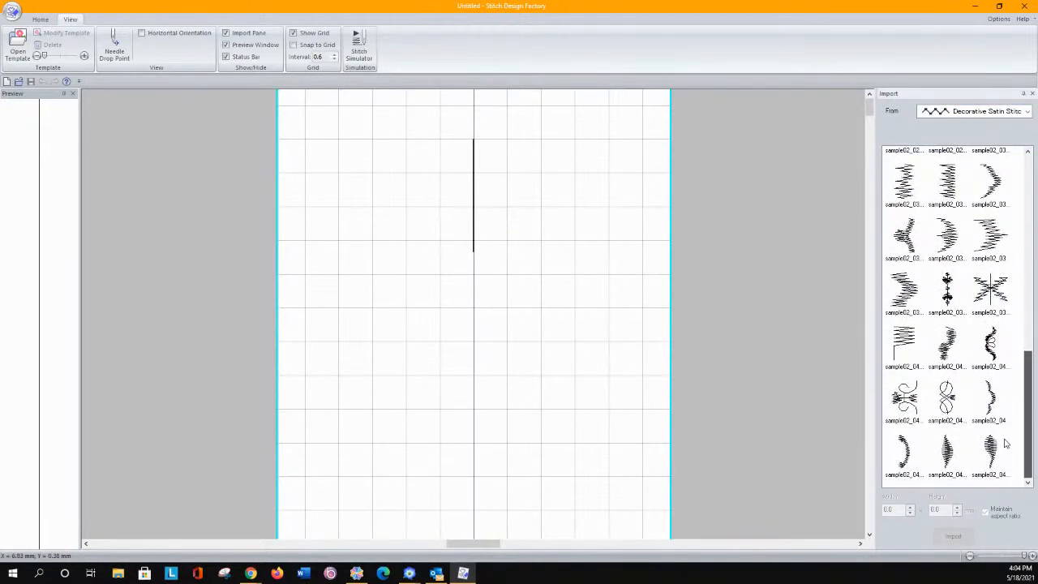
drag(1028, 428, 1037, 233)
Import the round, ball-shaped satin zigzag sample at the lower end of the vertical start line.
drag(903, 213, 474, 296)
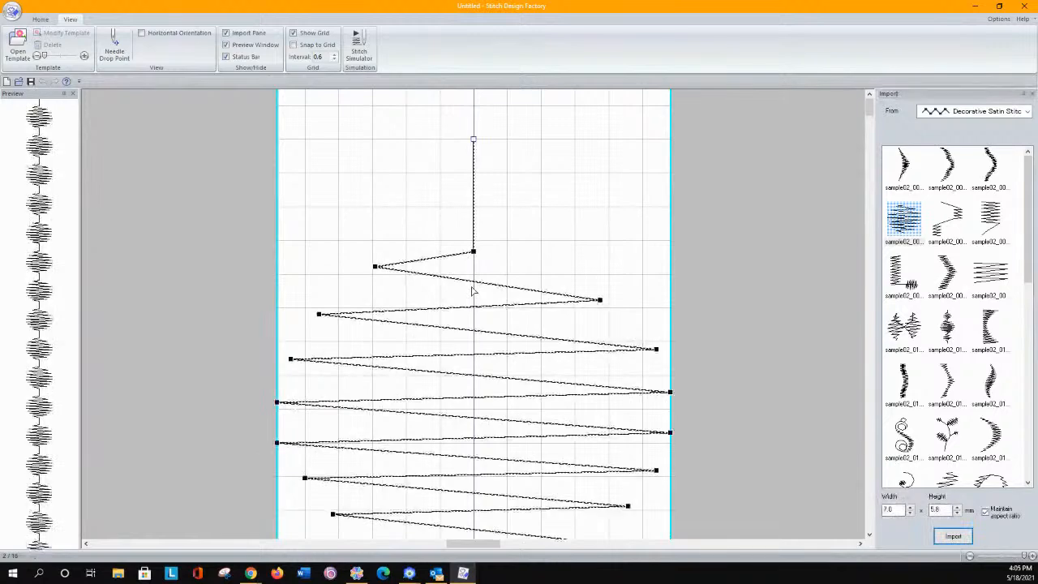
scroll(716, 332, down, 3)
scroll(717, 341, up, 2)
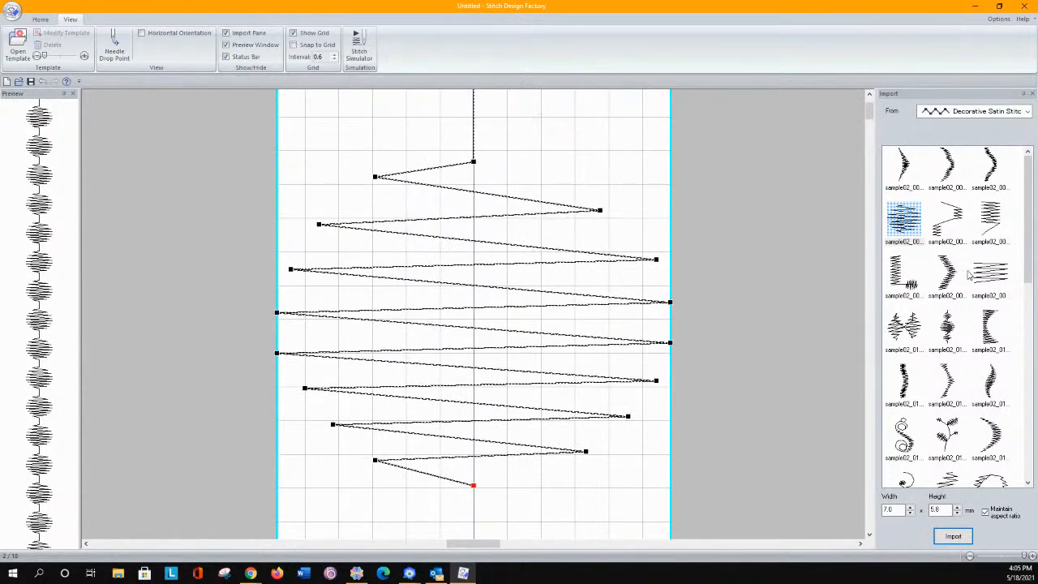
Try adding the narrow V-shaped satin zigzag sample after the round zigzag, and undo the import.
drag(946, 388, 491, 525)
scroll(595, 438, down, 5)
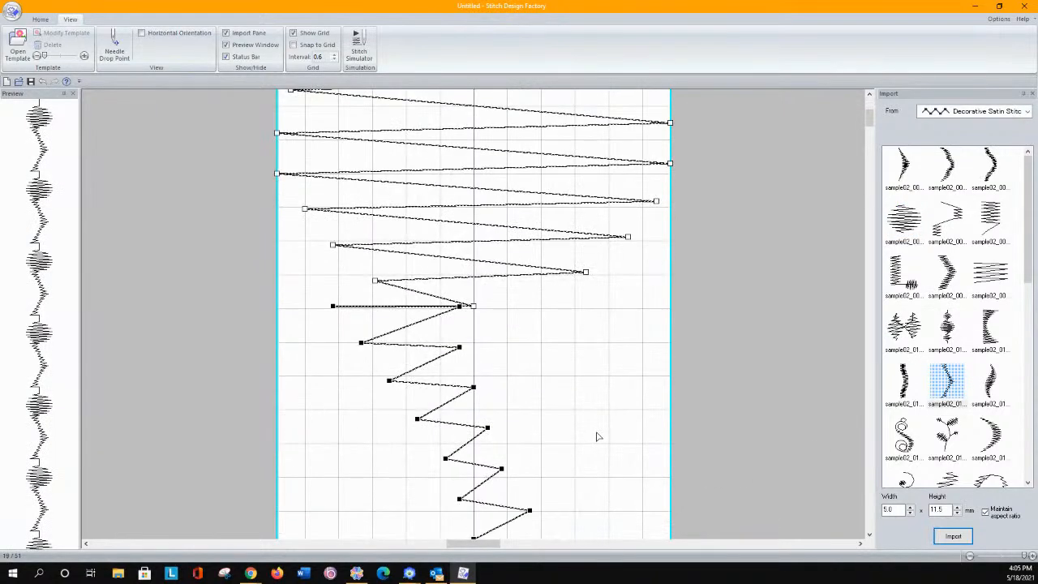
scroll(587, 426, up, 5)
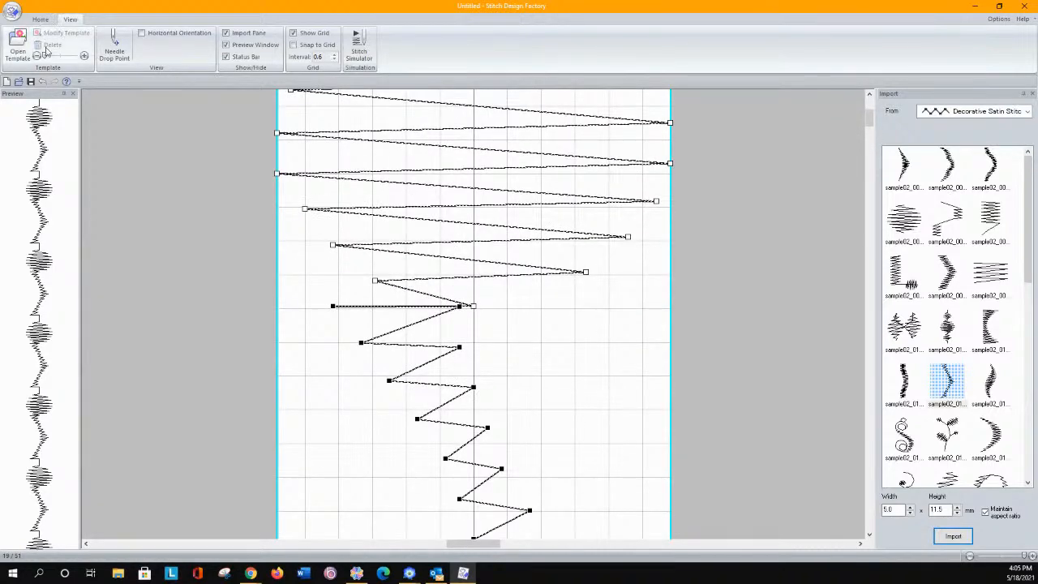
click(43, 81)
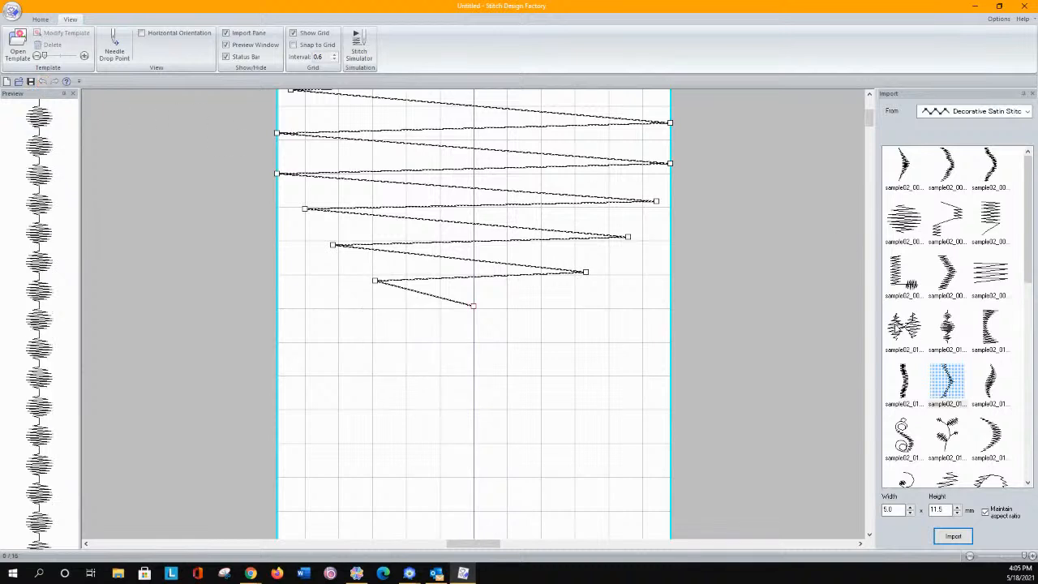
Try adding the C-shaped satin sample sample02_012 after the round zigzag, and undo the import.
click(985, 338)
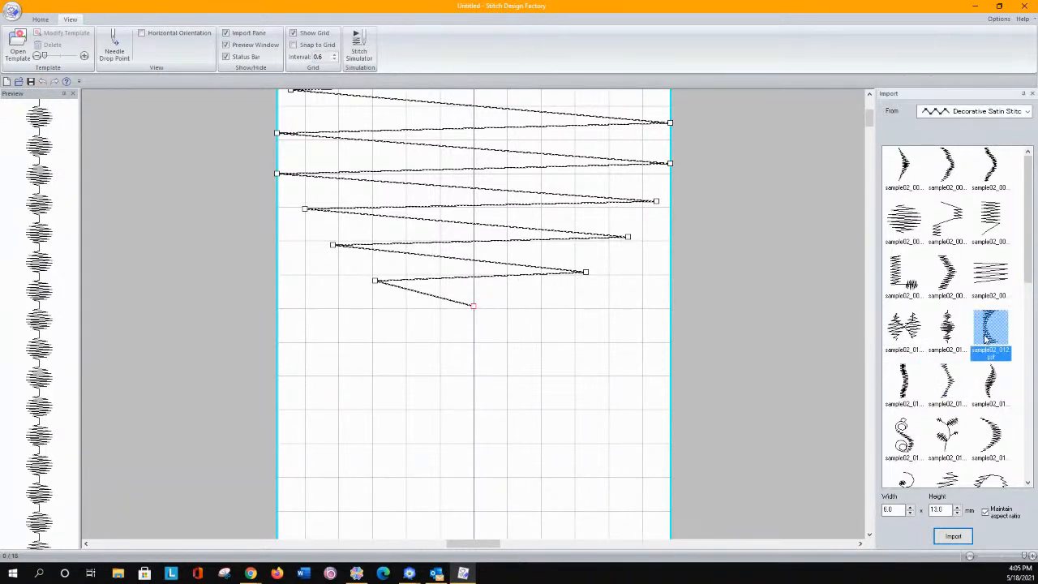
double_click(985, 339)
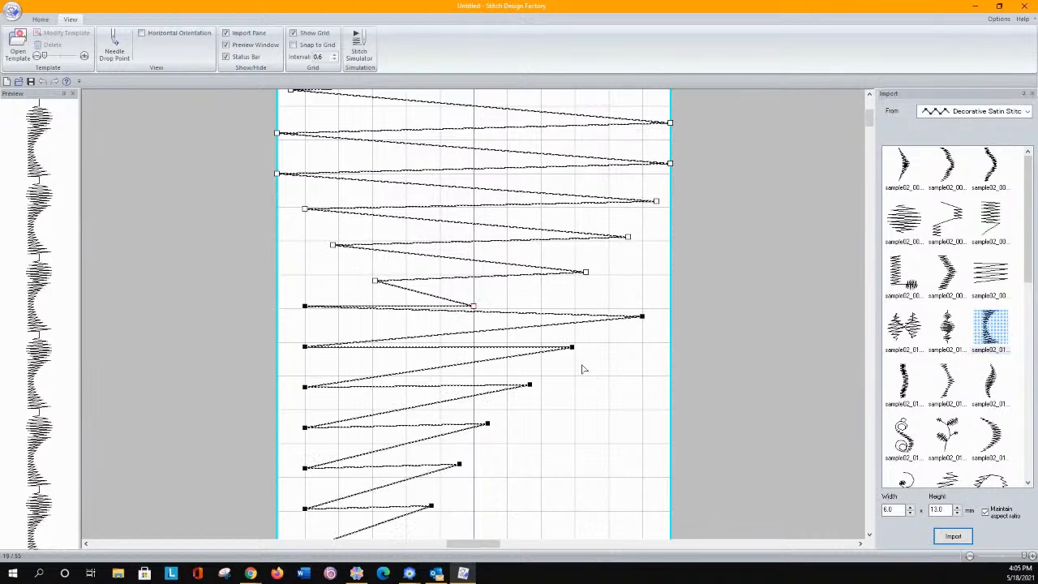
scroll(549, 371, down, 5)
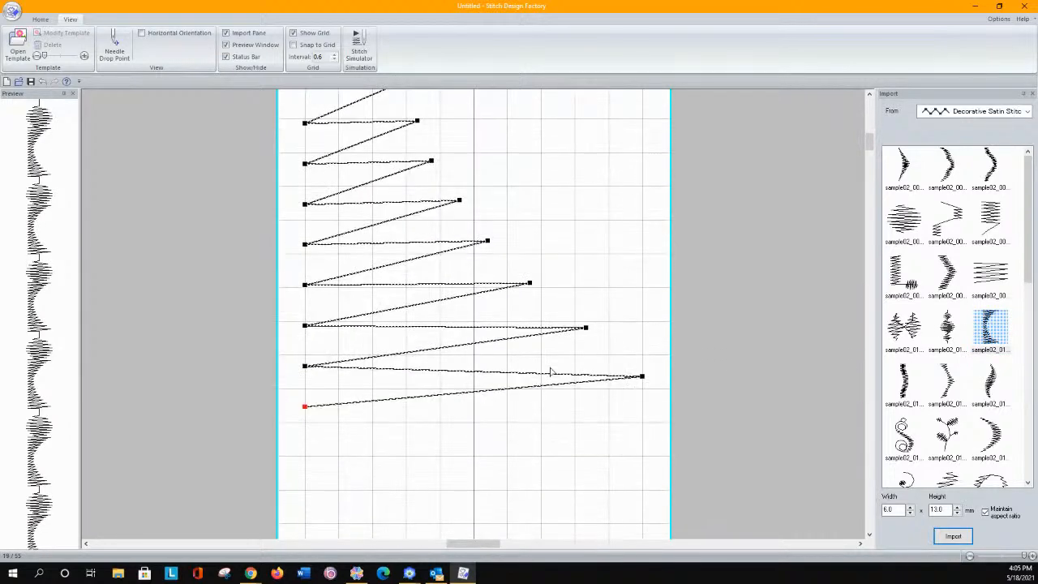
scroll(550, 370, up, 9)
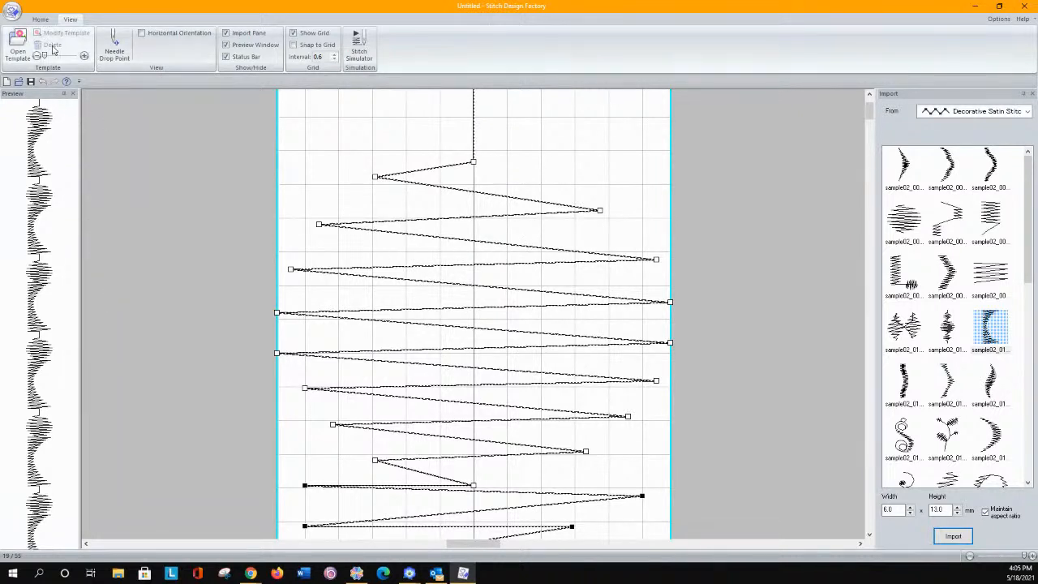
click(42, 81)
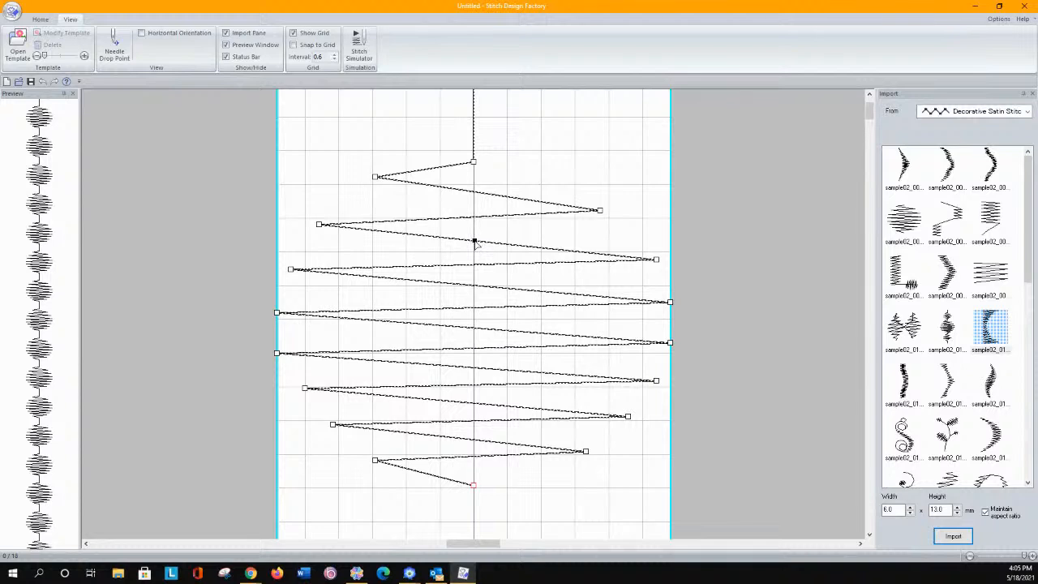
Insert two pairs of points in the upper zigzag lines and move them onto the centre line, forming two short vertical stitches.
drag(474, 241, 472, 206)
drag(544, 227, 473, 243)
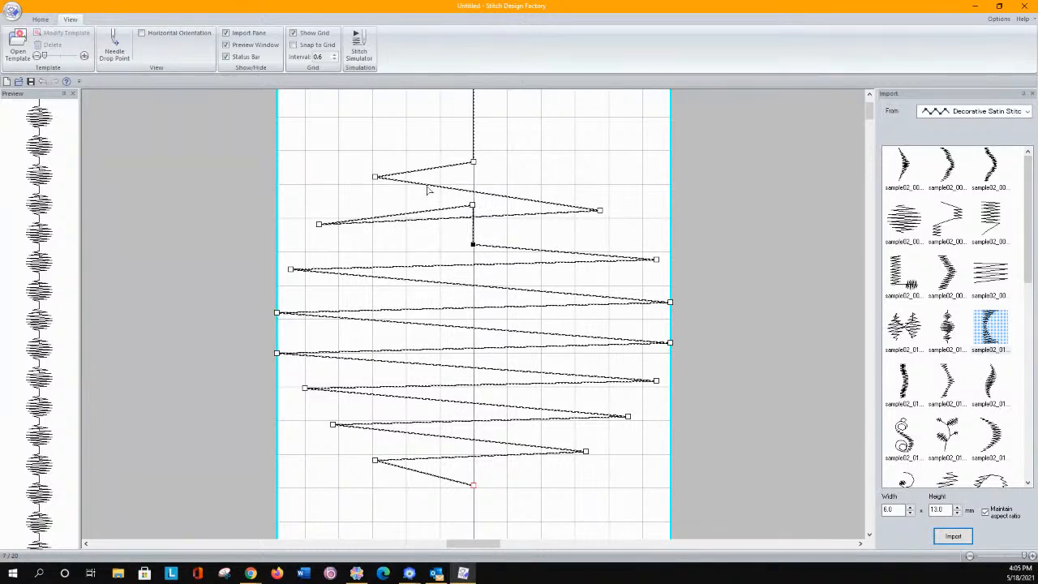
click(470, 309)
drag(471, 309, 473, 278)
click(404, 289)
drag(405, 288, 474, 312)
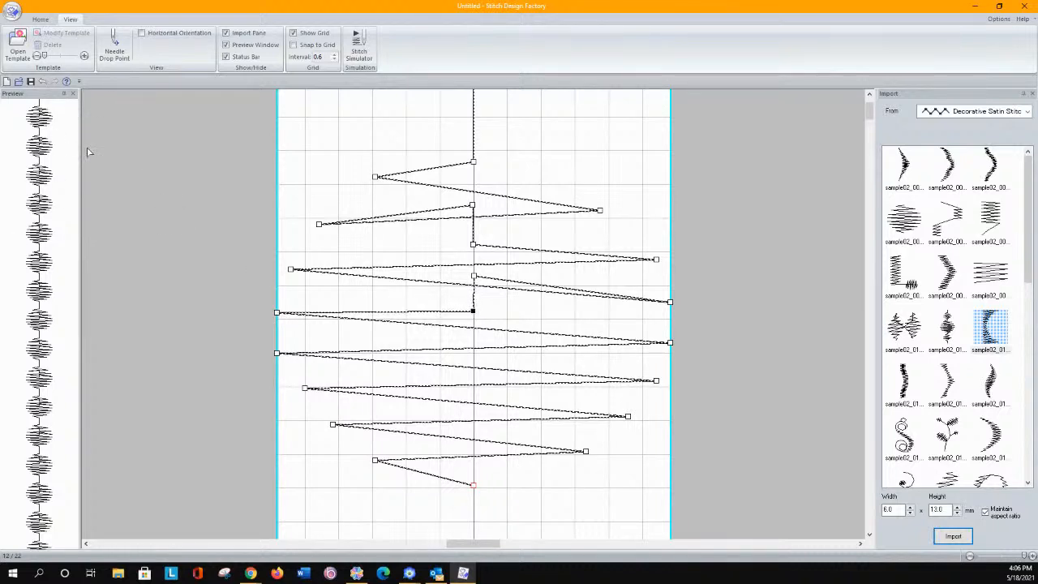
Delete a misplaced point below the middle of the zigzag and form a third short vertical stitch on the centre line with two inserted points.
click(478, 348)
click(482, 369)
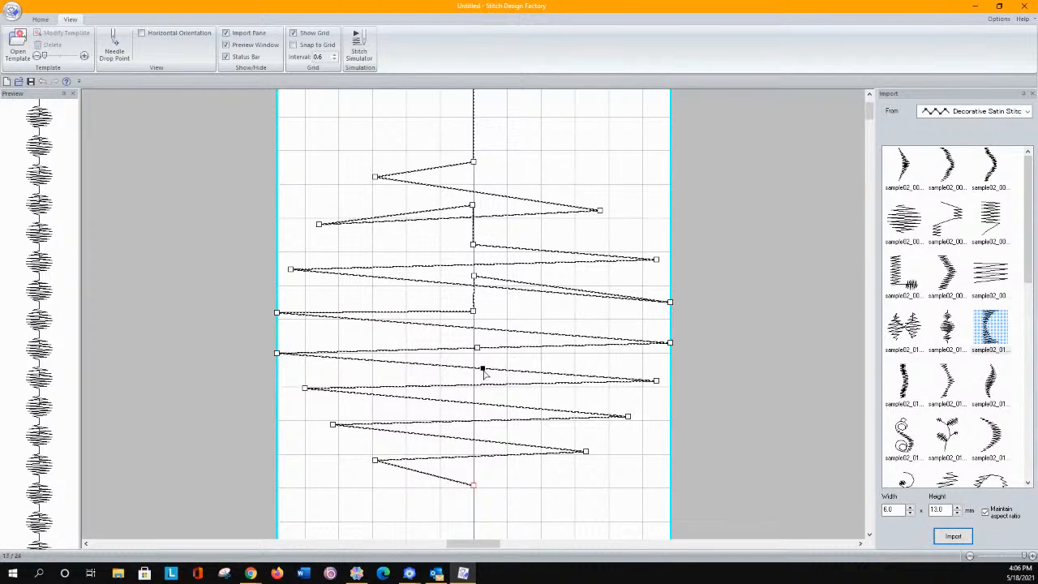
right_click(477, 349)
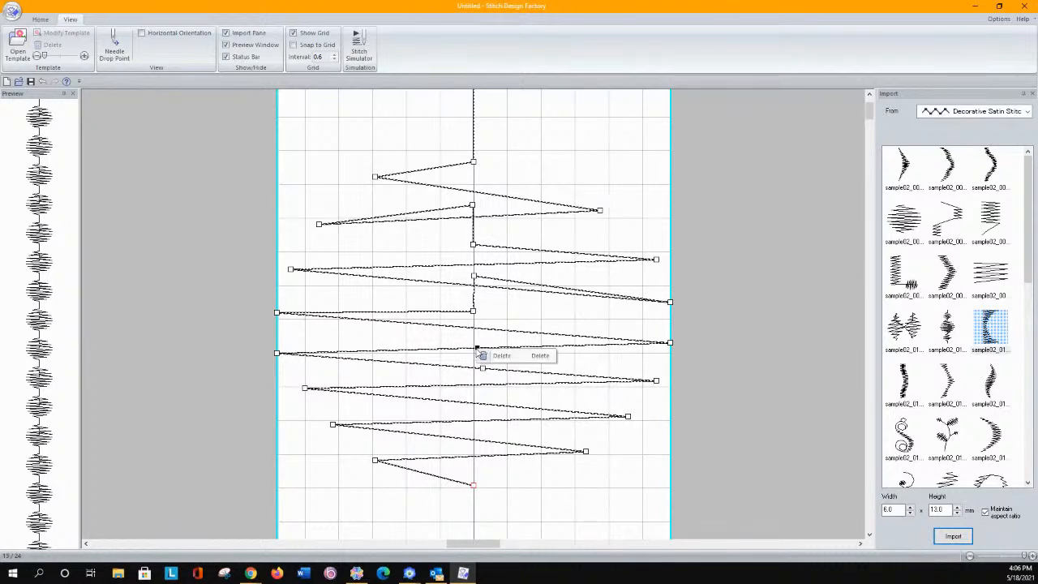
click(484, 356)
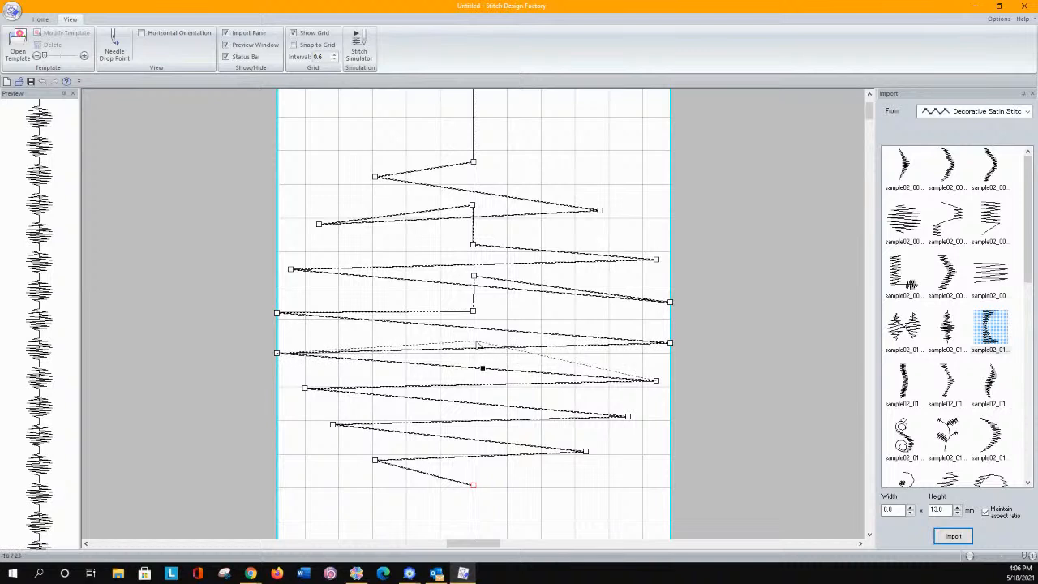
drag(476, 341, 474, 373)
click(444, 341)
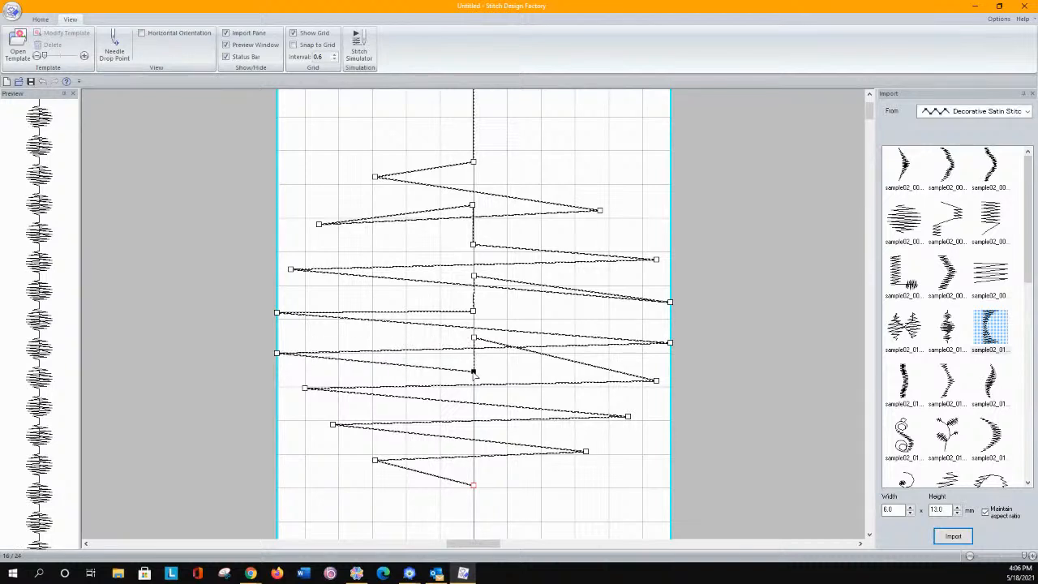
Insert two points in the lower zigzag line and move them onto the centre line, forming a fourth short vertical stitch.
click(479, 422)
drag(478, 421, 473, 397)
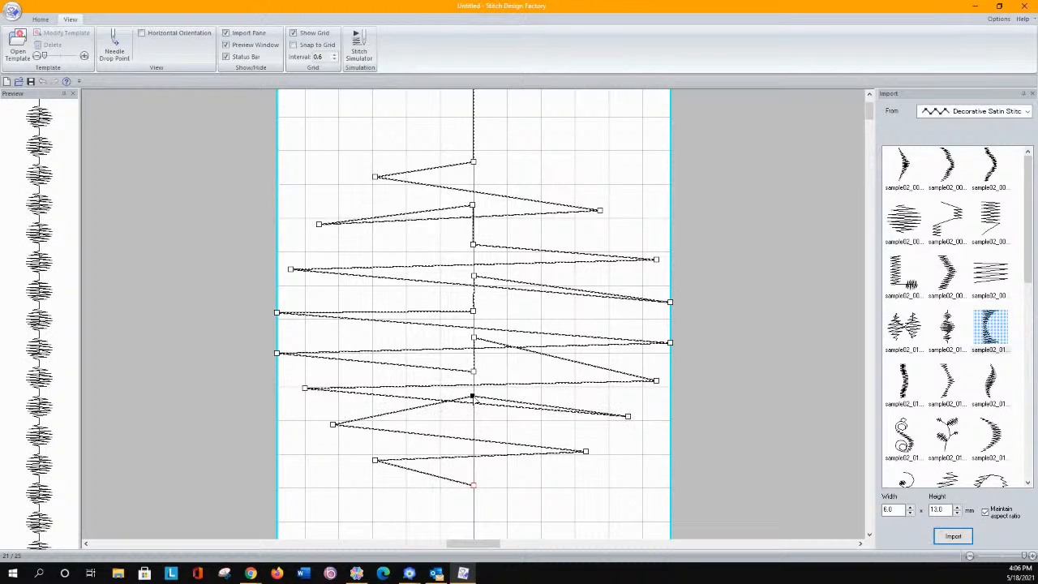
click(498, 398)
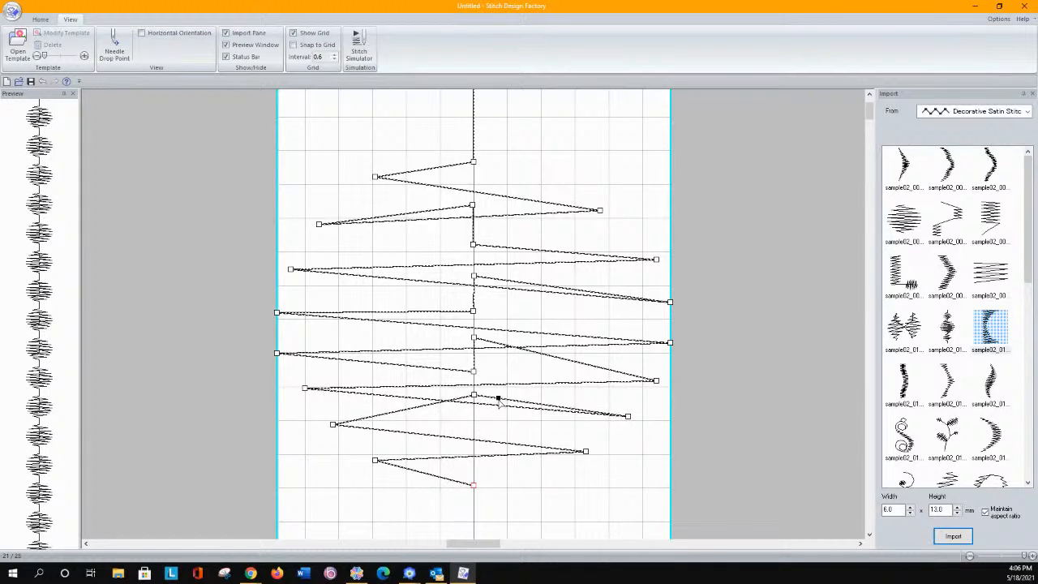
drag(499, 399, 473, 418)
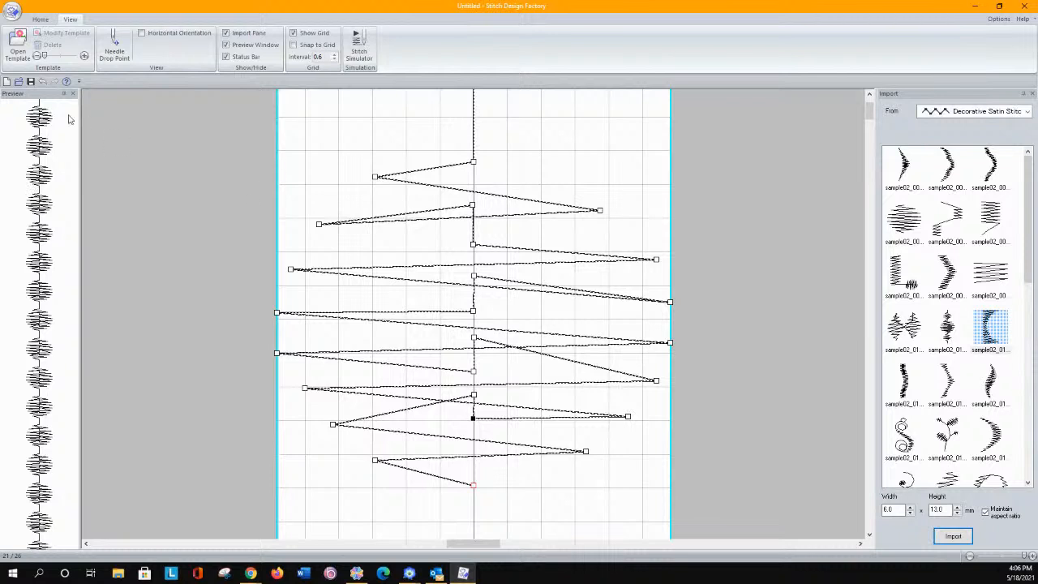
Start a new stitch pattern without saving the edited zigzag.
click(12, 11)
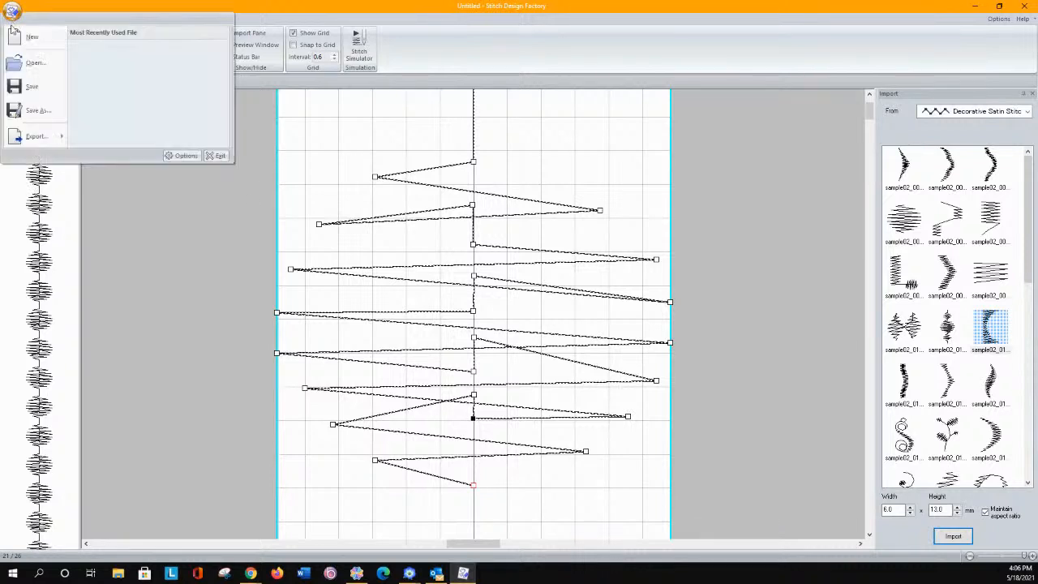
click(23, 39)
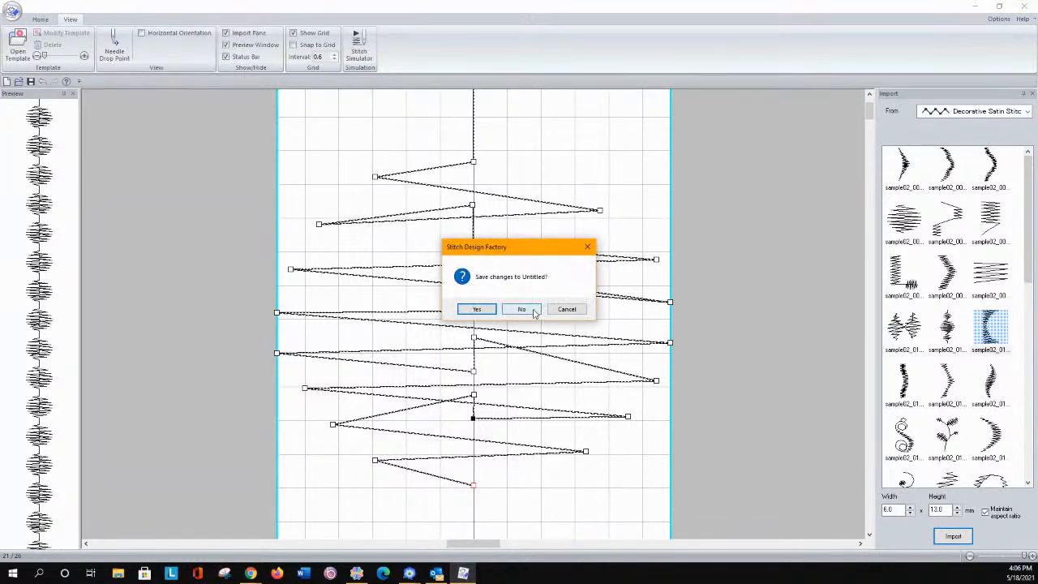
click(535, 313)
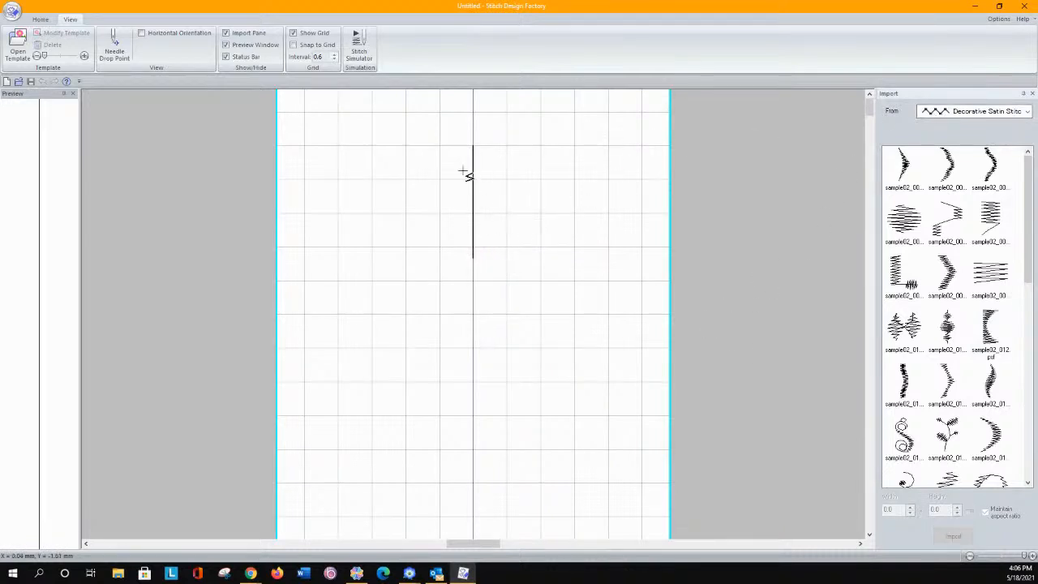
Draw a closed, rounded loop about 4 mm wide, point by point, starting and ending at the lower end of the vertical start line.
click(474, 259)
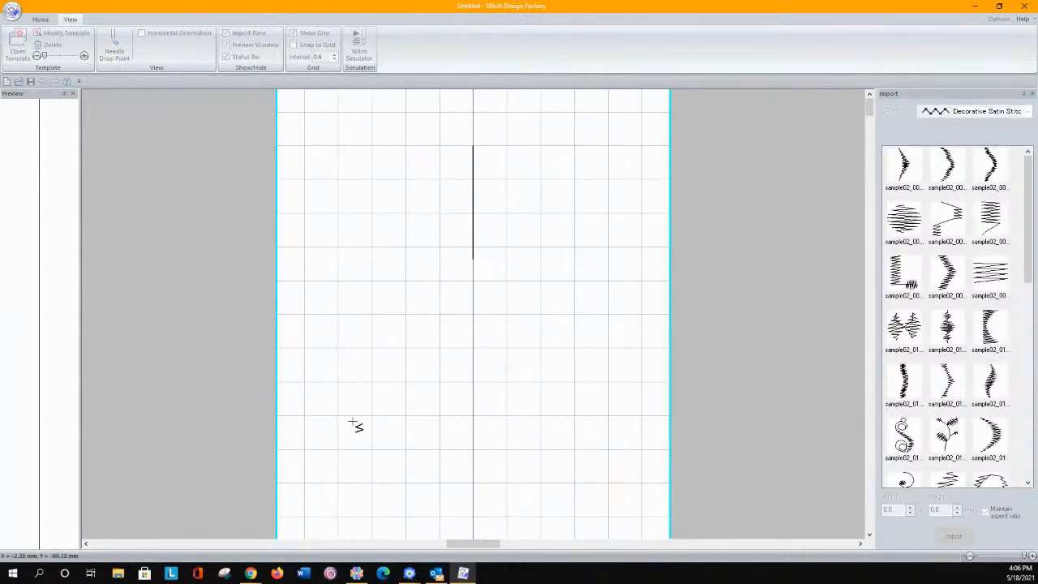
click(381, 322)
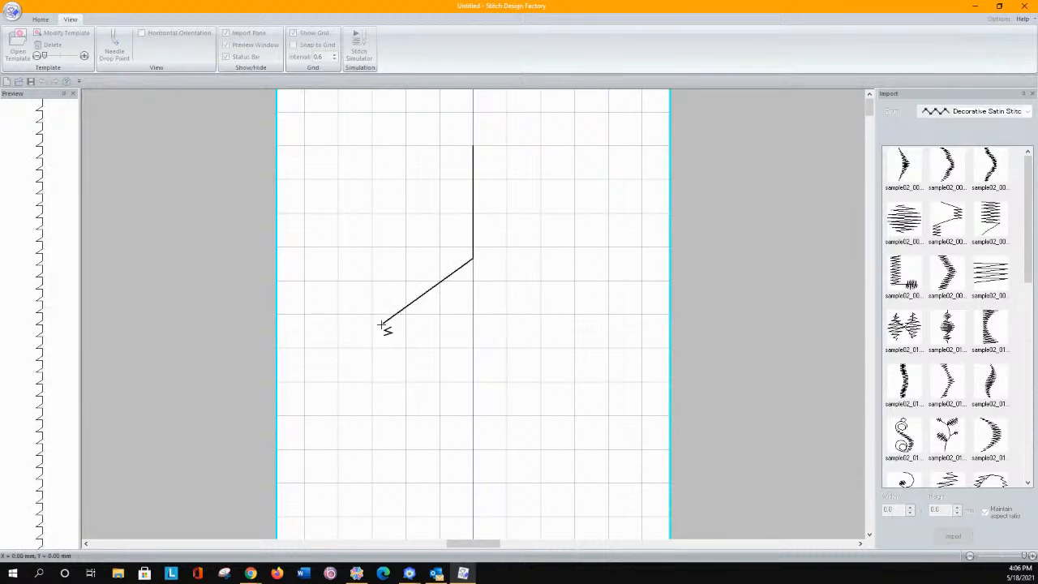
click(370, 347)
click(364, 379)
click(367, 415)
click(377, 446)
click(403, 482)
click(424, 497)
click(476, 508)
click(513, 502)
click(551, 476)
click(572, 444)
click(582, 407)
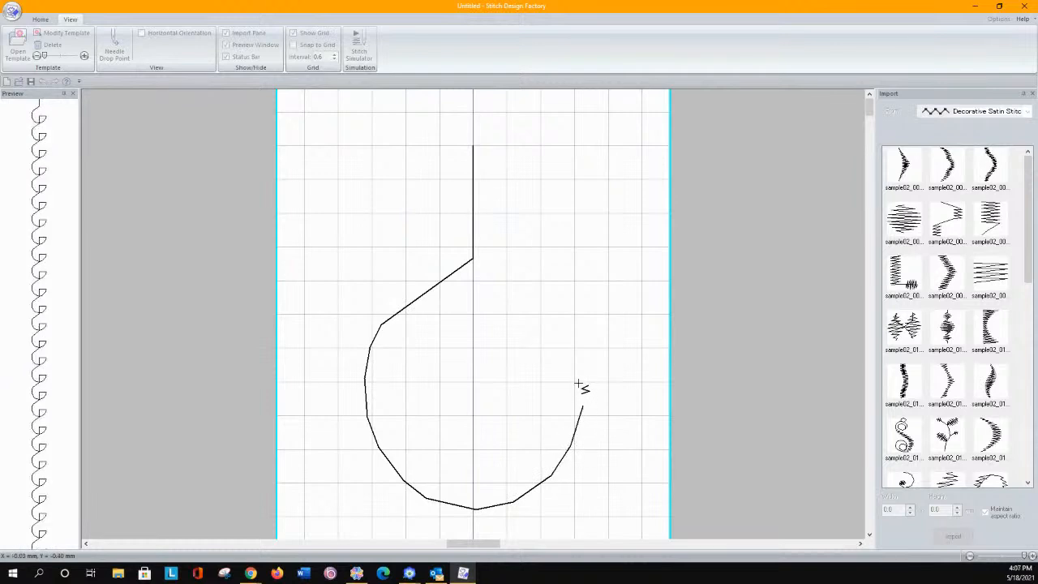
click(582, 368)
click(564, 330)
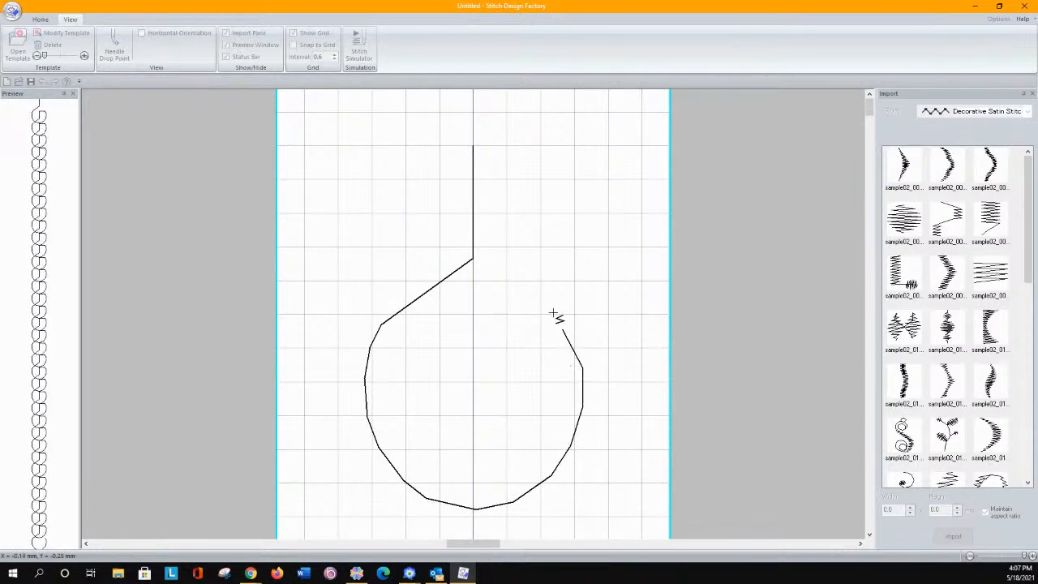
click(533, 298)
click(494, 272)
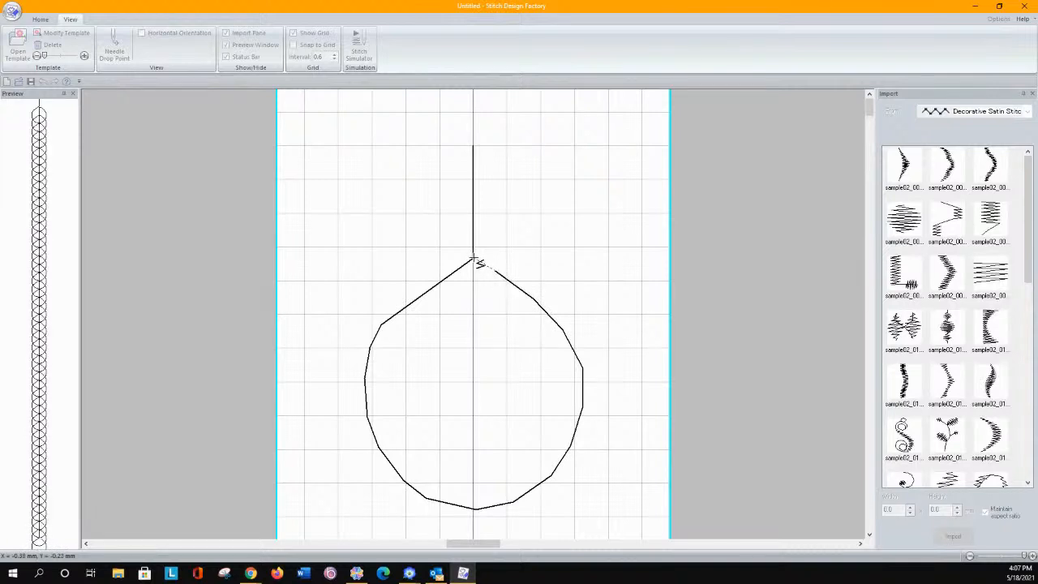
click(472, 259)
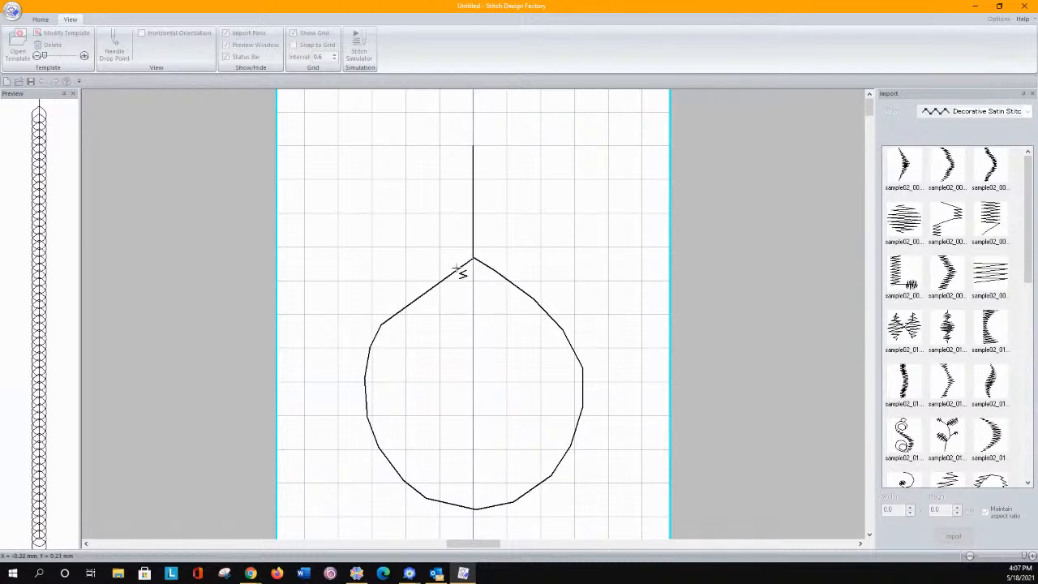
Try continuing the line from the loop's top straight down the centre to below the loop, and undo that segment.
scroll(476, 496, down, 1)
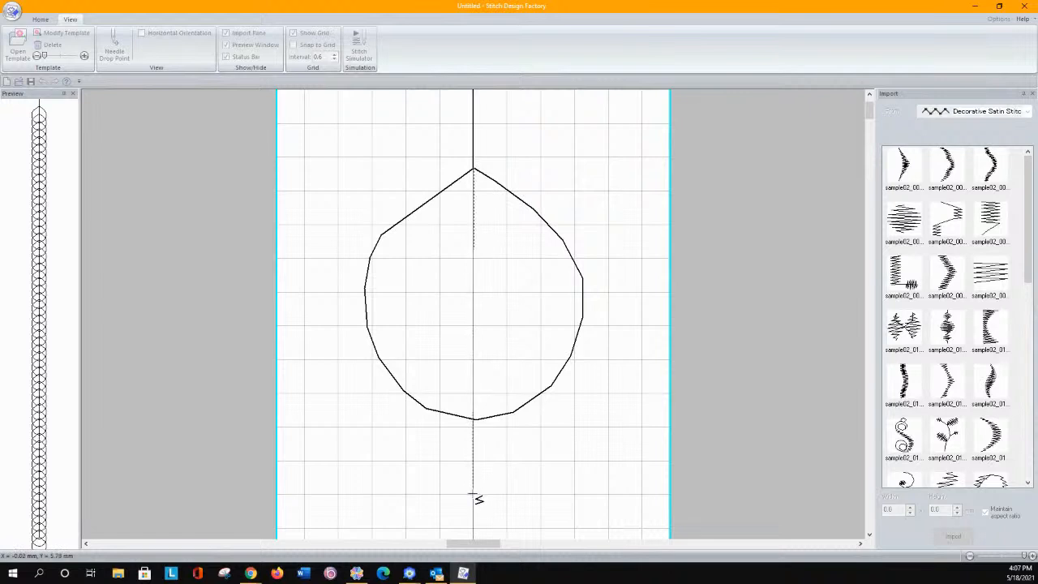
click(472, 490)
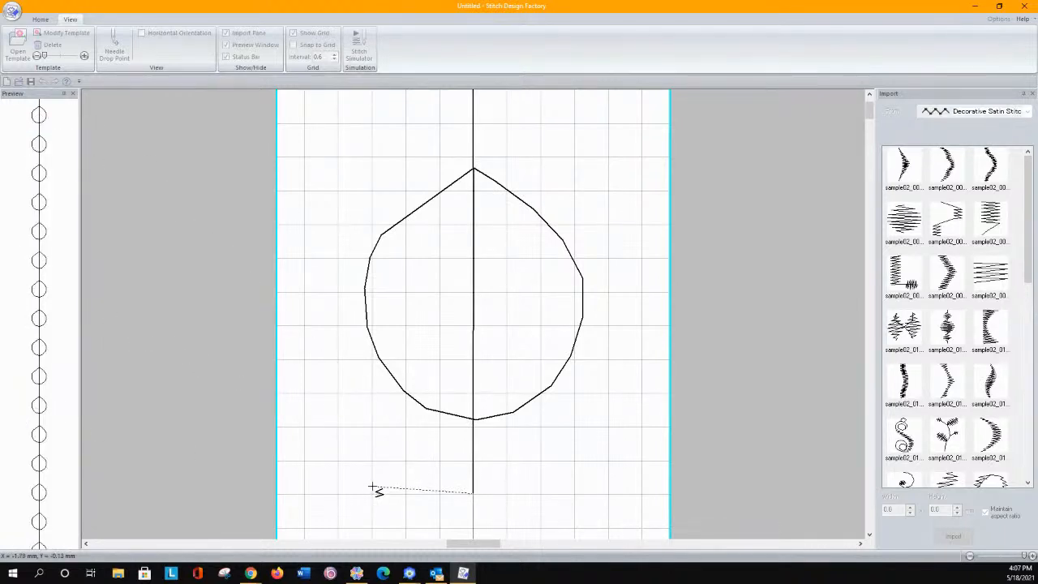
key(ctrl+z)
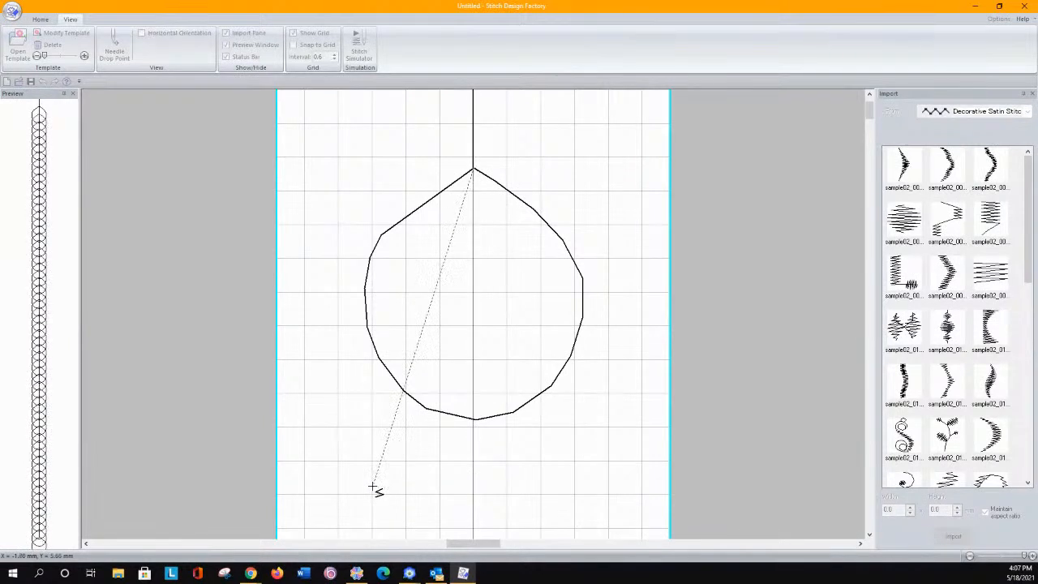
Try progressively shorter centre-line segments running down from the loop's pointed tip, undoing each one.
click(472, 436)
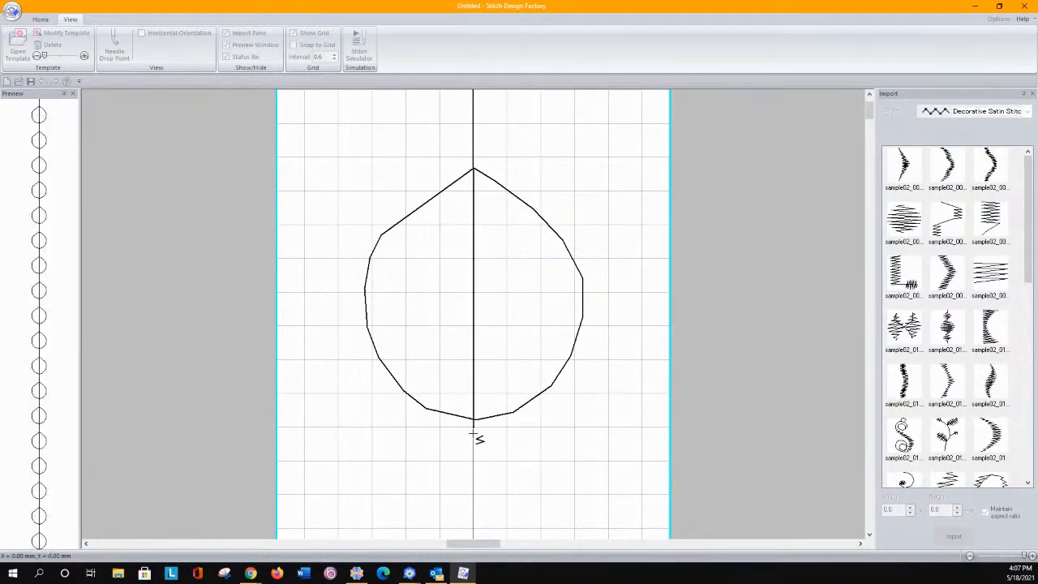
key(ctrl+z)
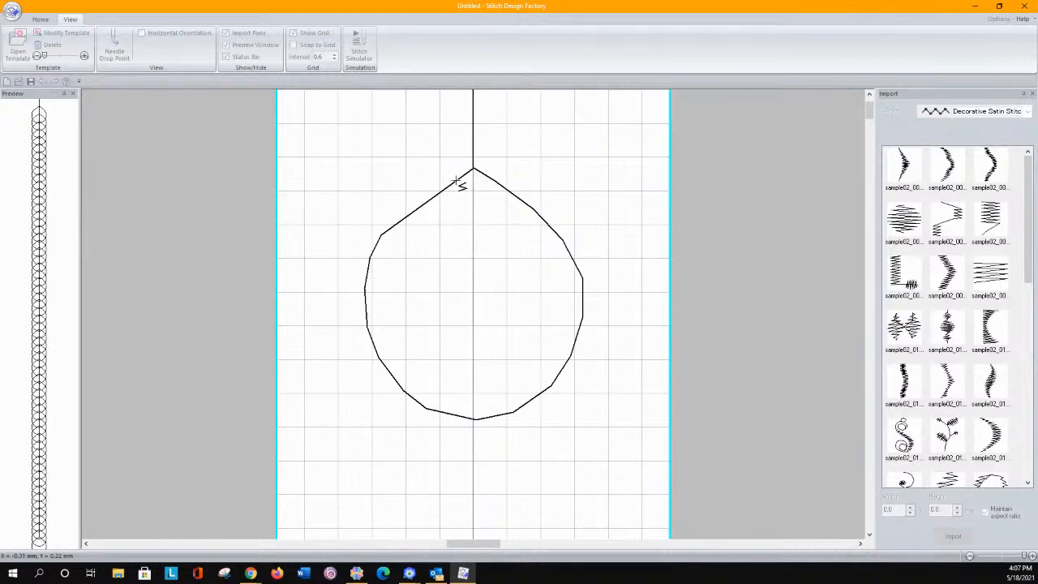
click(473, 289)
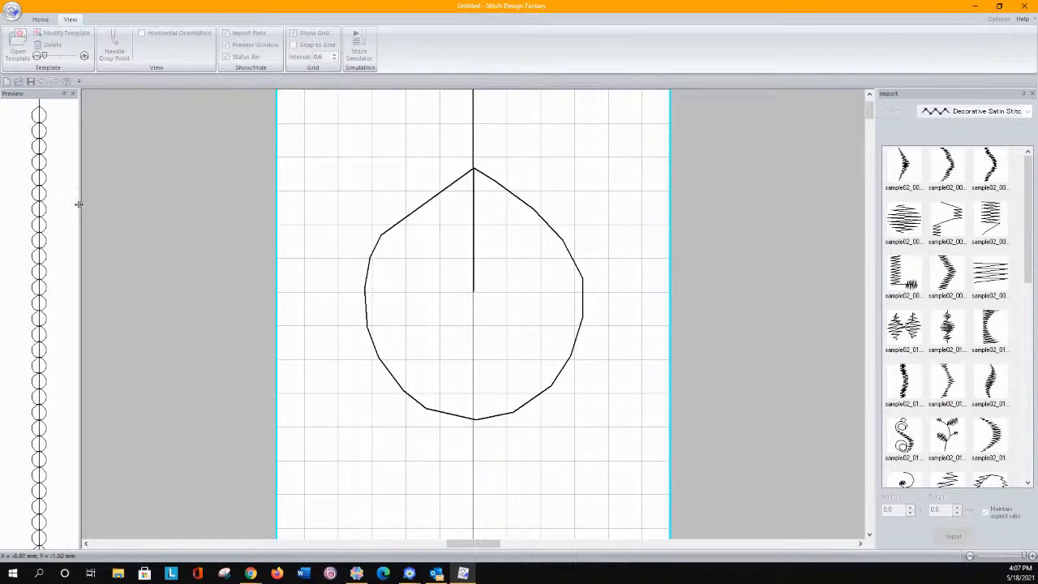
right_click(474, 304)
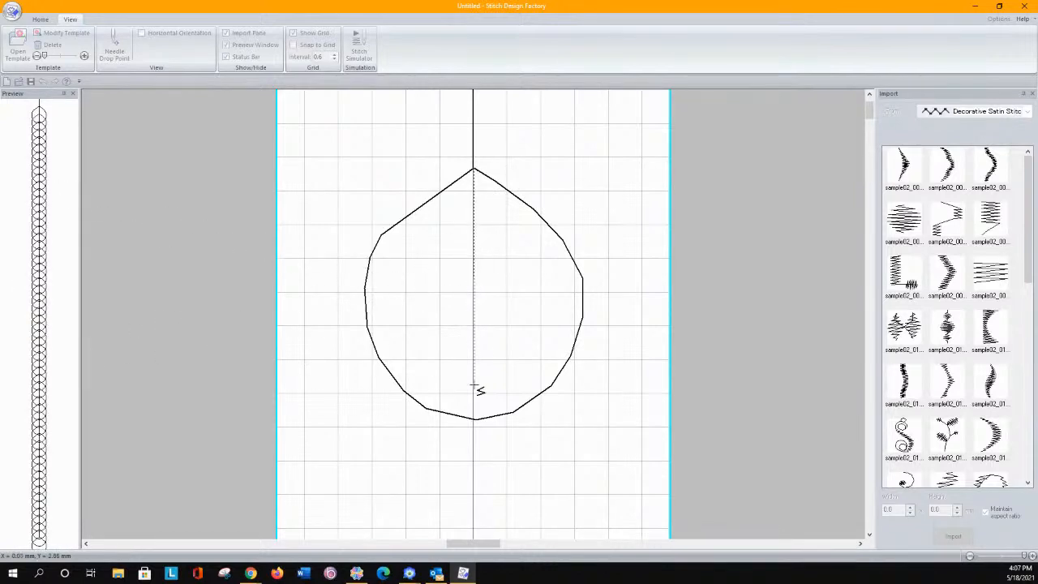
click(473, 390)
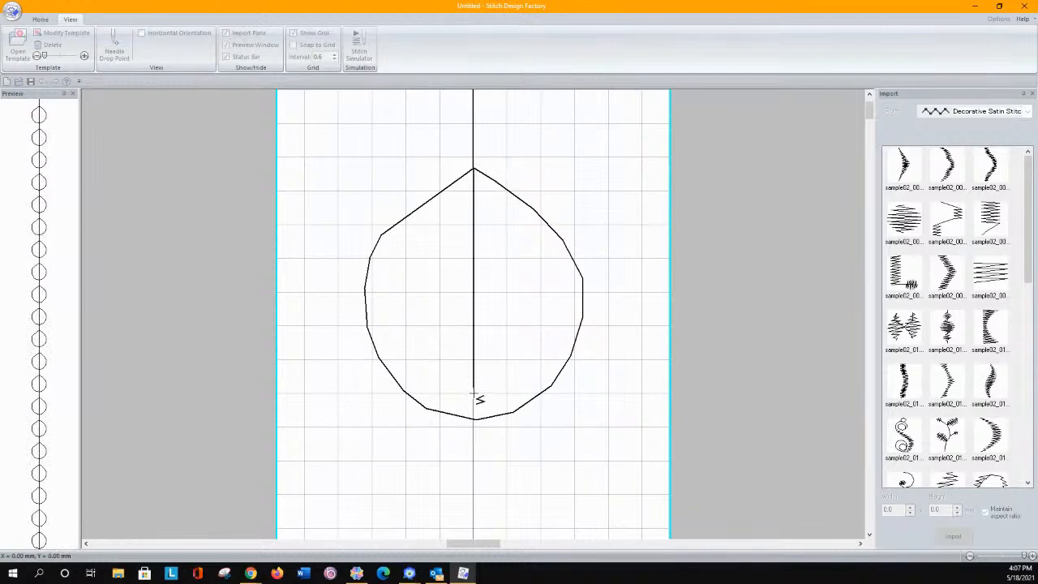
right_click(473, 341)
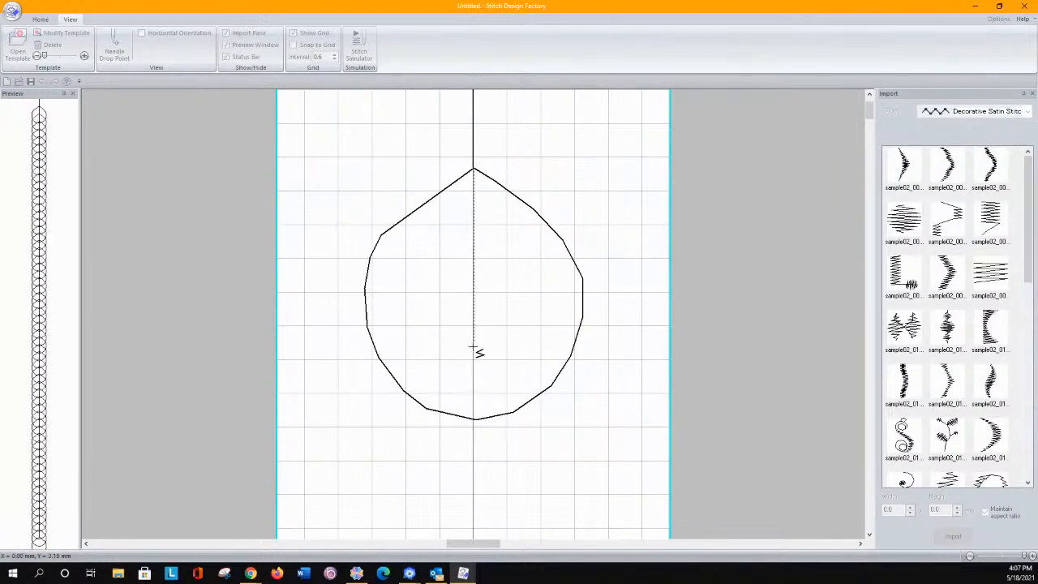
click(473, 346)
right_click(474, 333)
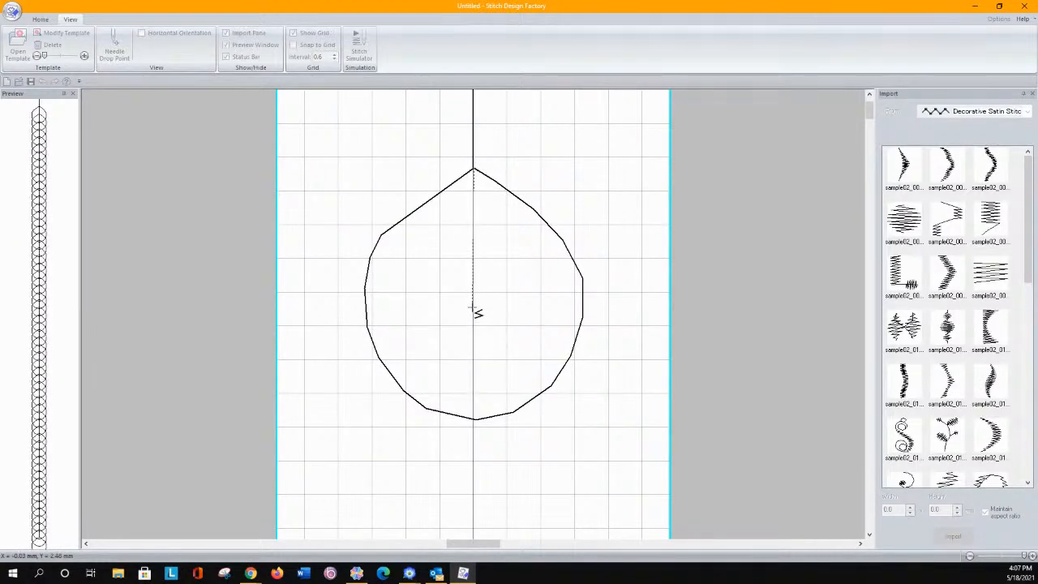
click(473, 303)
right_click(473, 305)
click(473, 275)
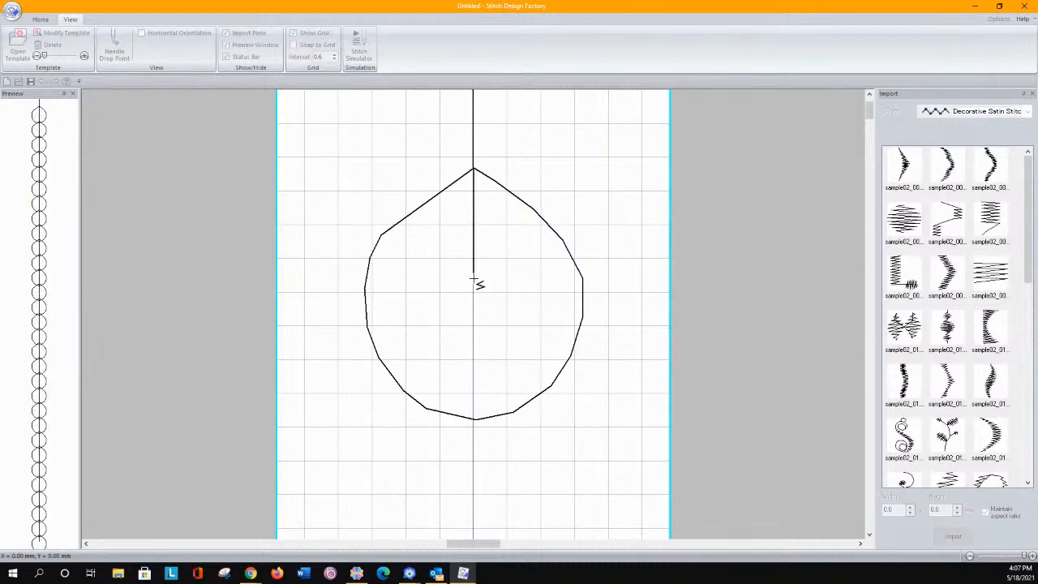
right_click(474, 279)
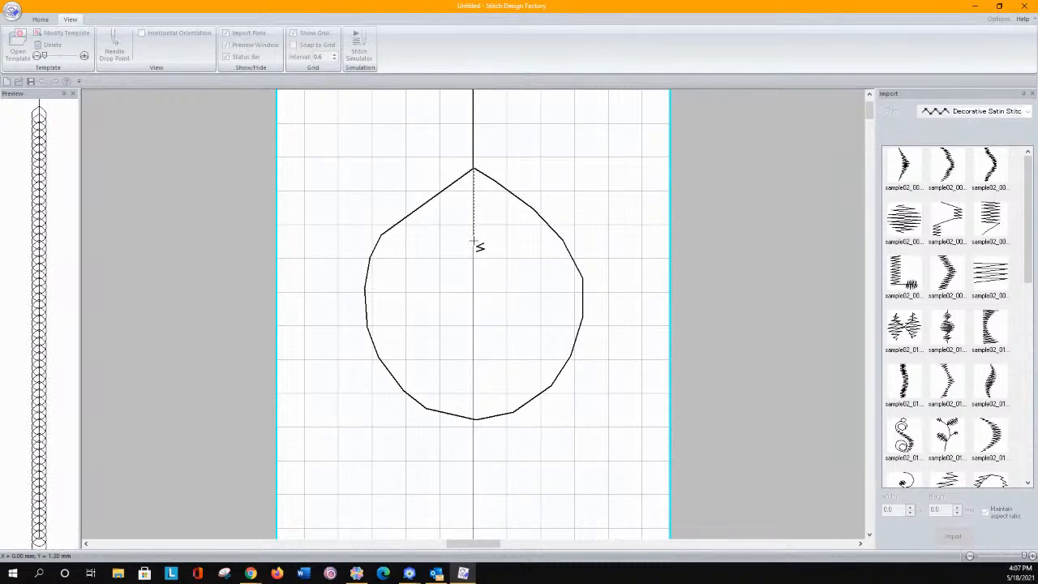
click(473, 238)
right_click(473, 238)
Draw a short segment from the loop's pointed tip straight down the centre line and finish the line there.
click(474, 212)
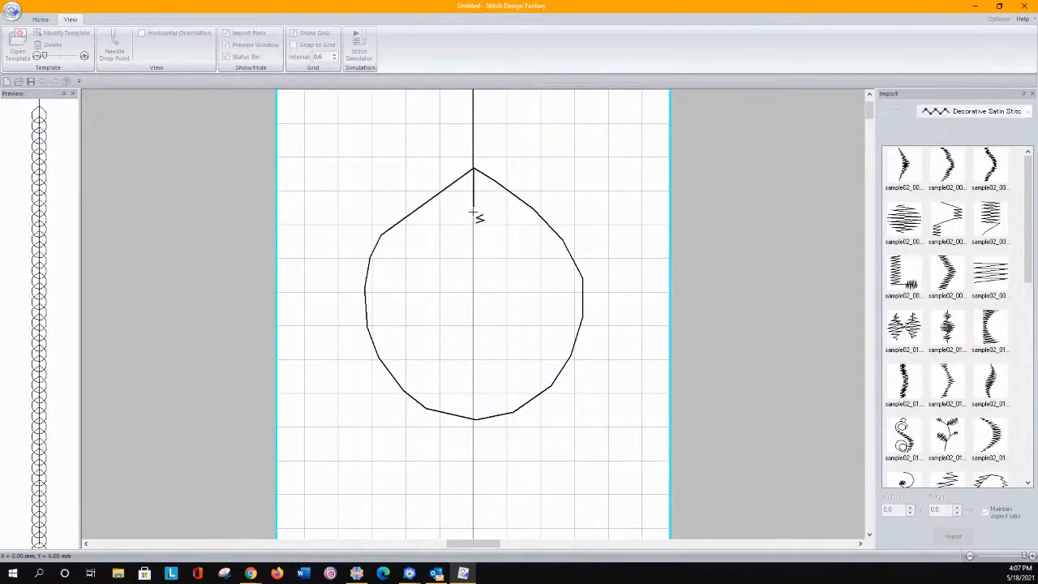
double_click(473, 213)
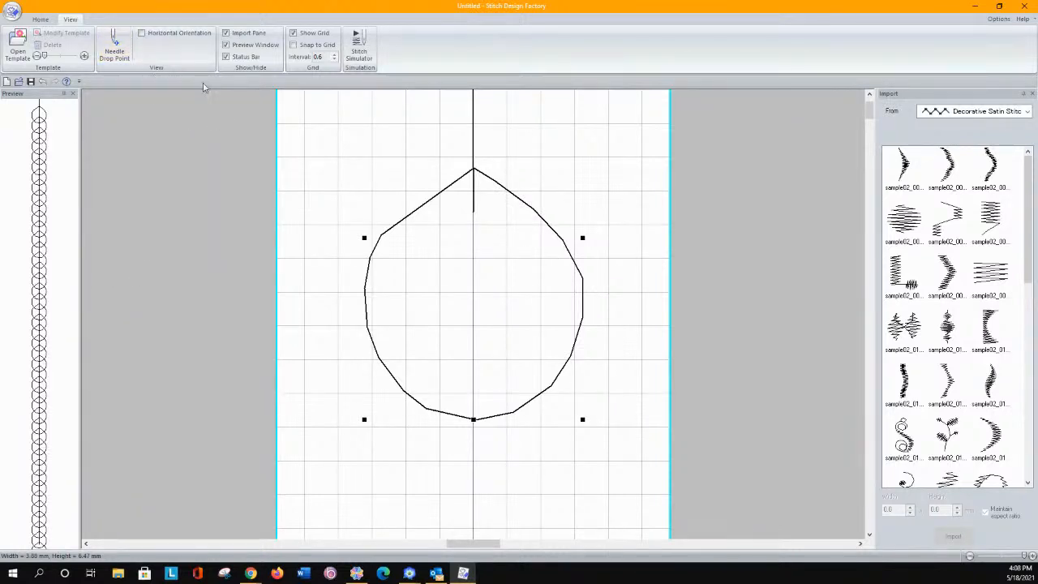
Try flipping the loop pattern vertically and back, and swapping the order of its start and end points.
click(39, 18)
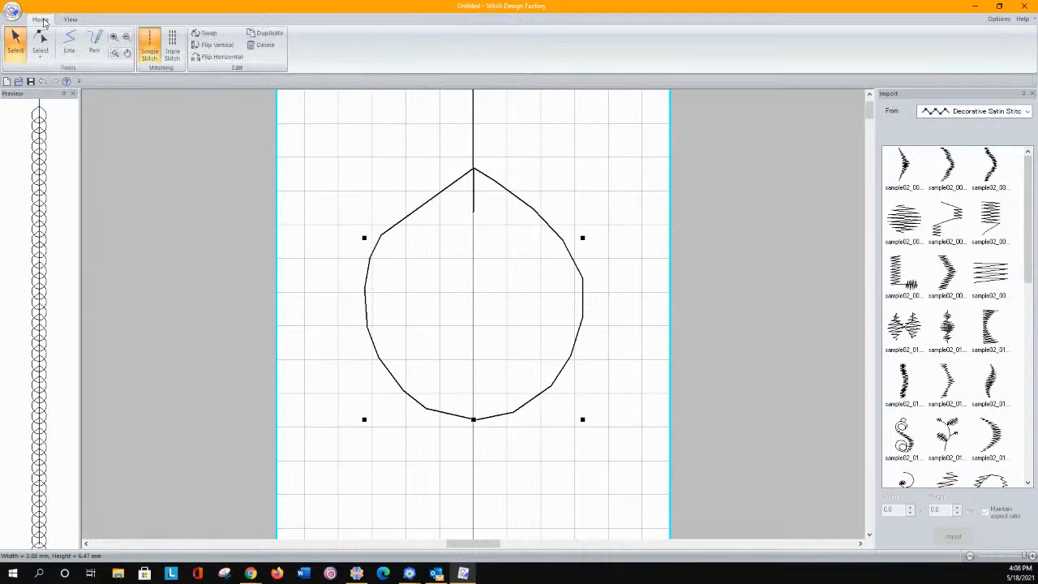
click(209, 46)
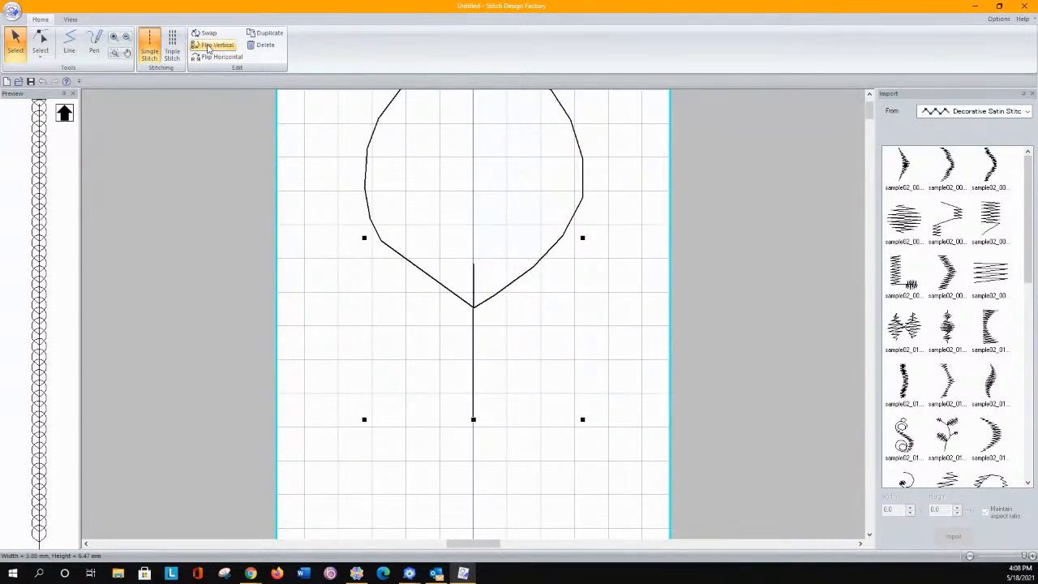
click(210, 46)
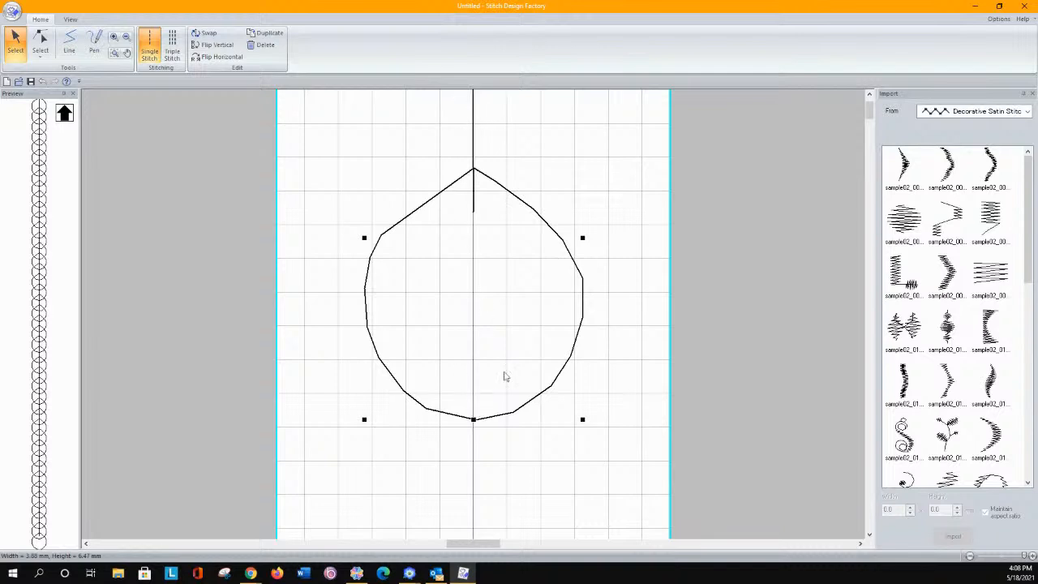
click(213, 34)
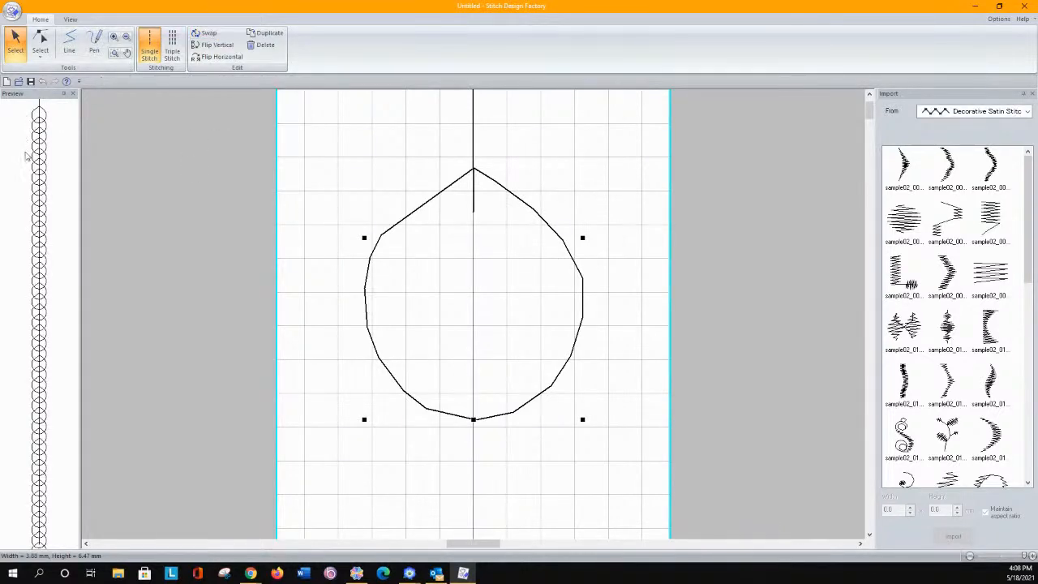
Detach the stitch preview into a floating window beside the canvas and make it taller.
drag(40, 97, 163, 129)
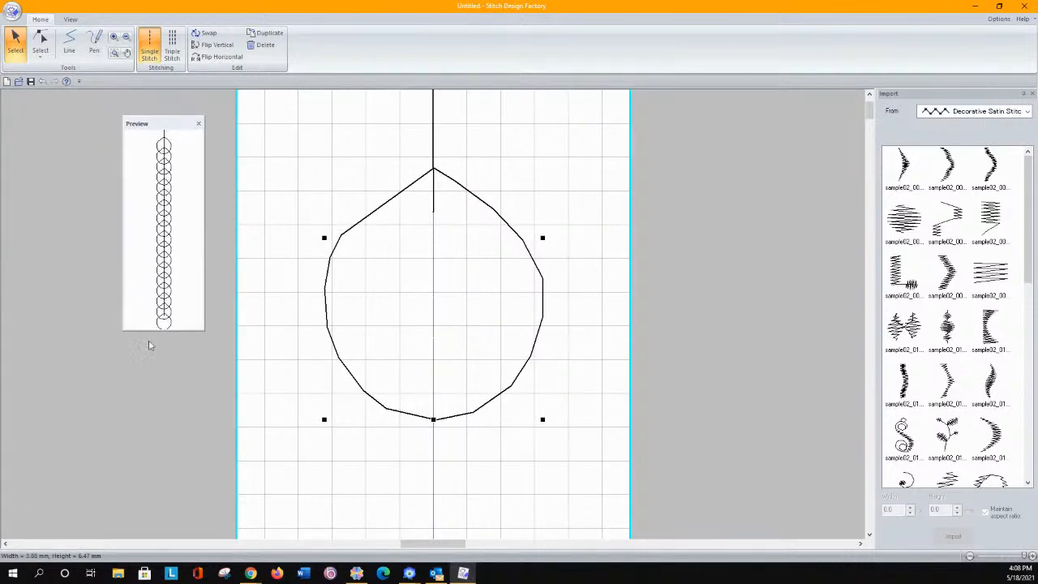
drag(169, 330, 165, 514)
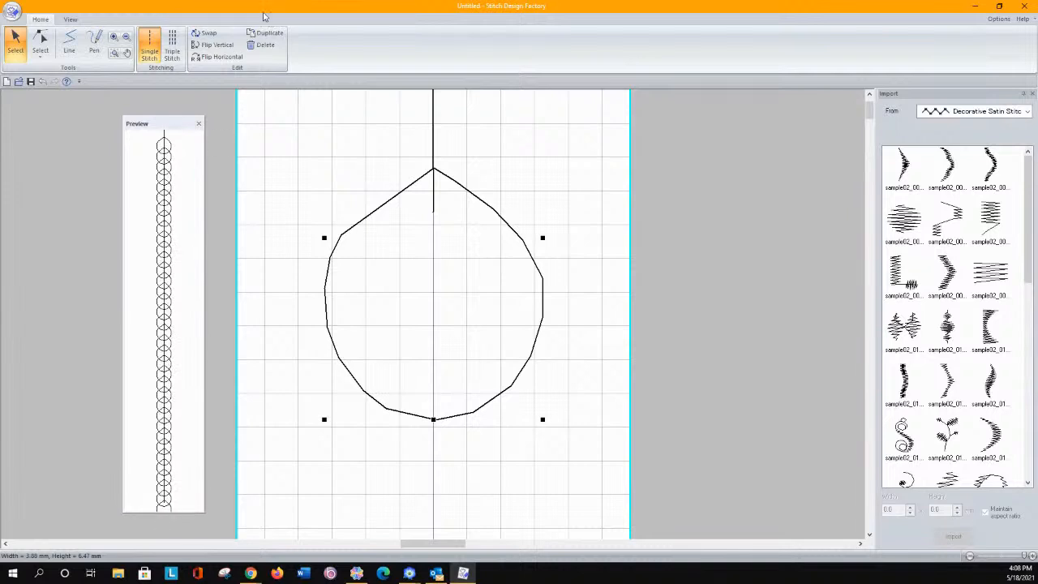
Compare swapped and vertically flipped versions of the loop pattern, and restore its original orientation and stitching order.
click(209, 35)
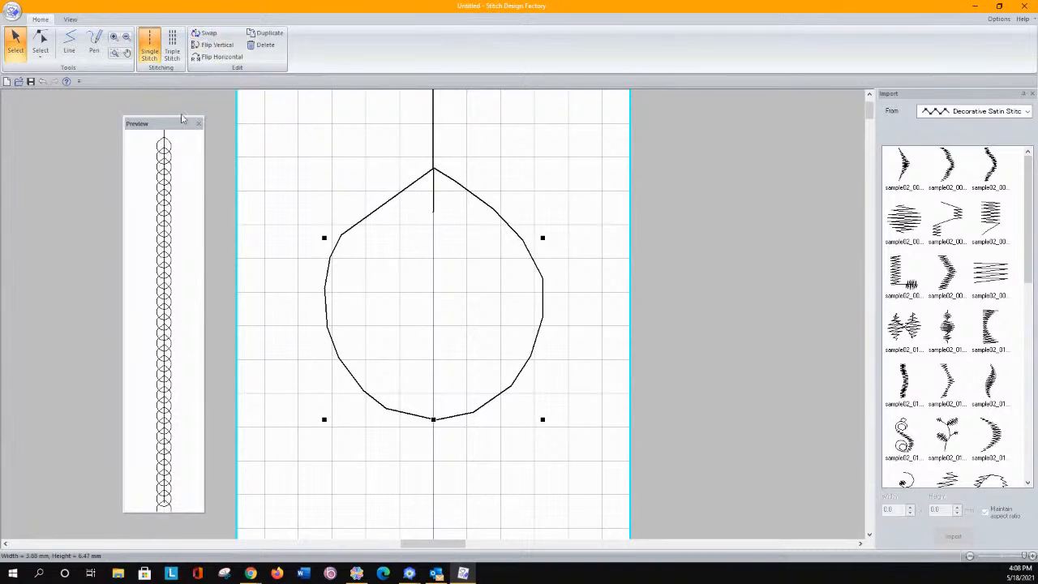
click(209, 60)
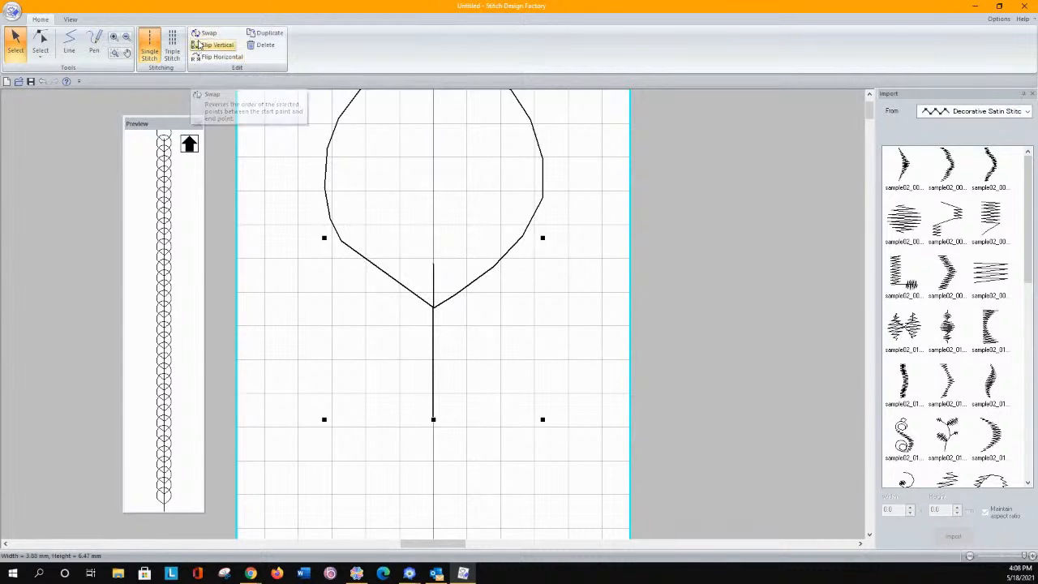
click(198, 35)
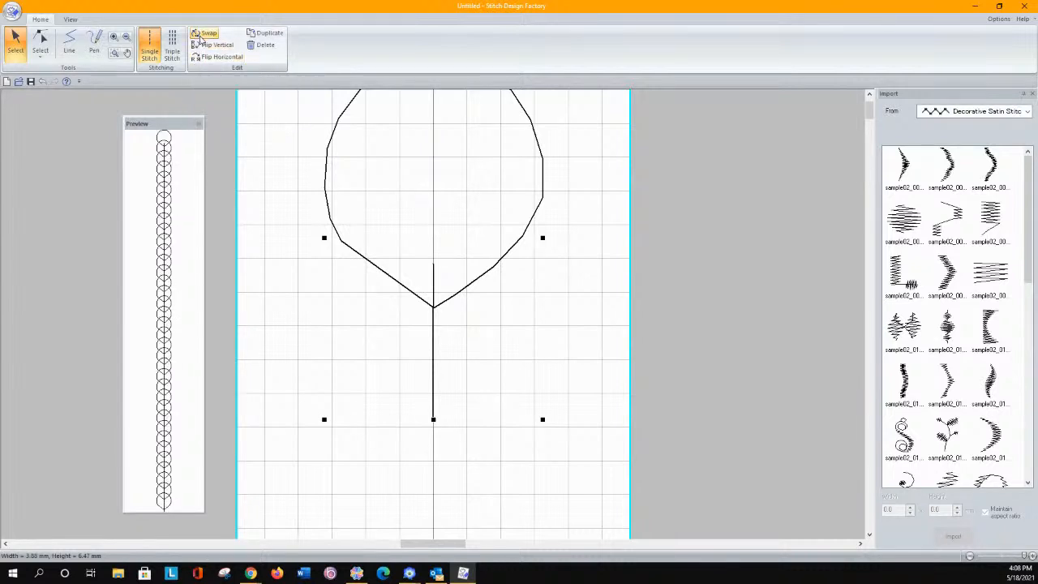
click(213, 45)
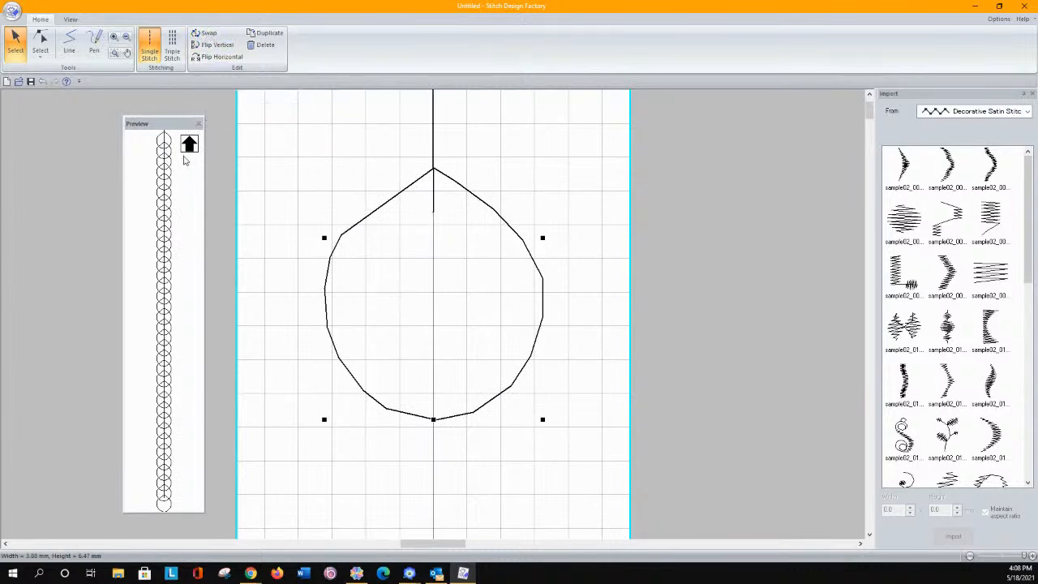
click(201, 36)
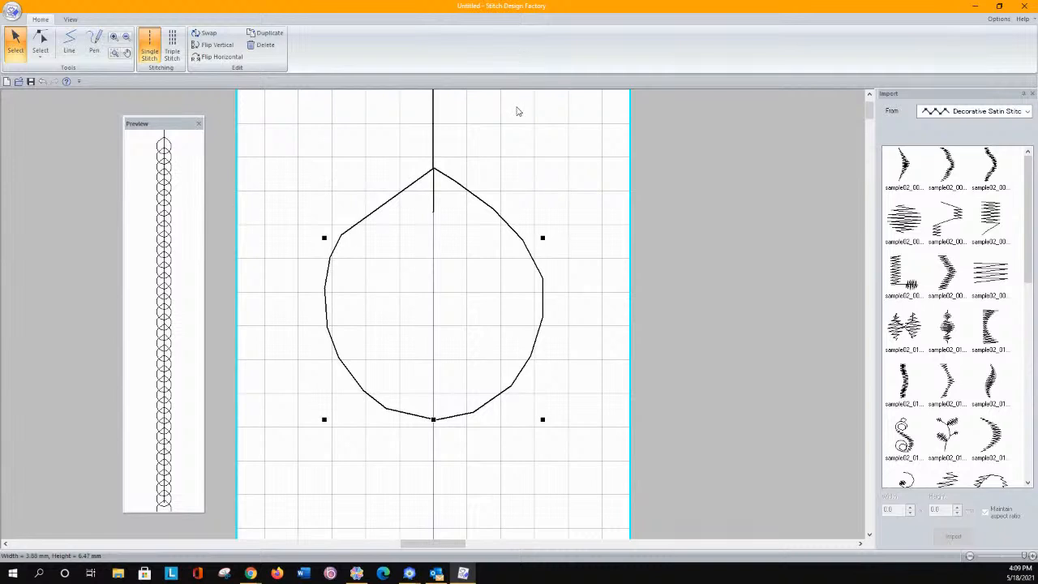
Start a new stitch pattern without saving the loop, and import the chevron-shaped zigzag sample from the decorative satin stitches.
click(12, 10)
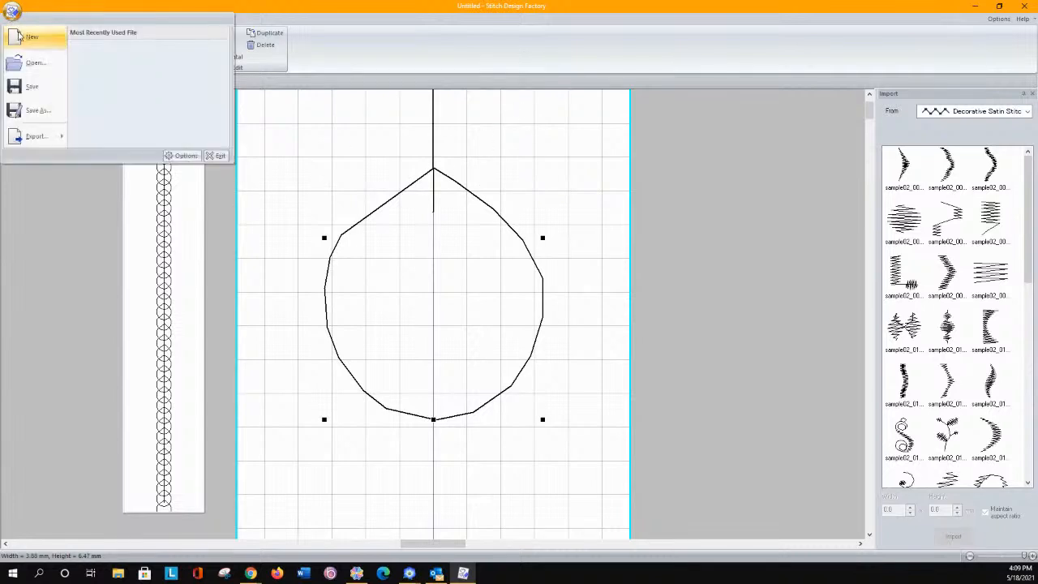
click(24, 37)
click(521, 308)
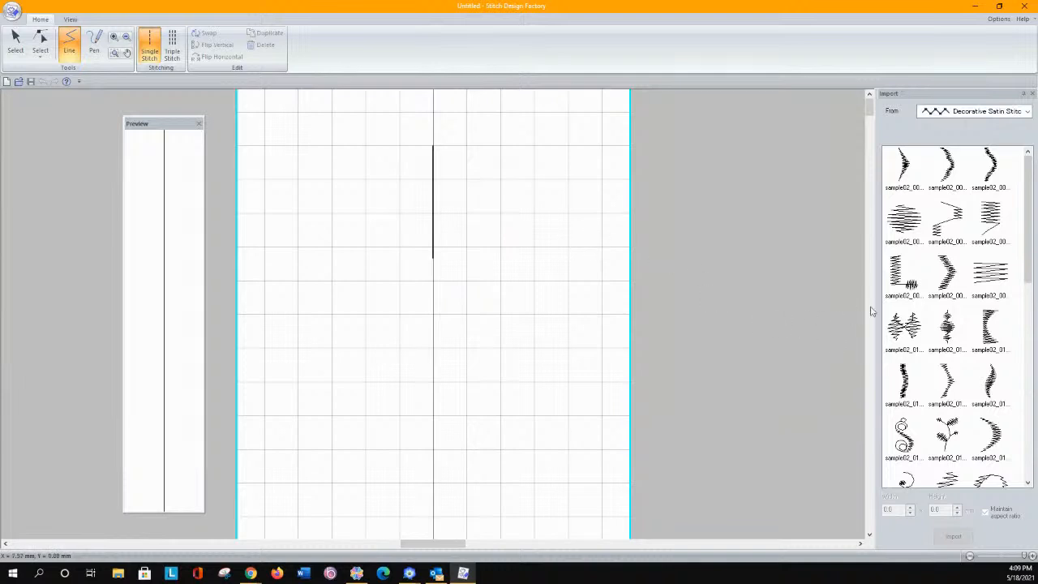
click(946, 280)
double_click(928, 280)
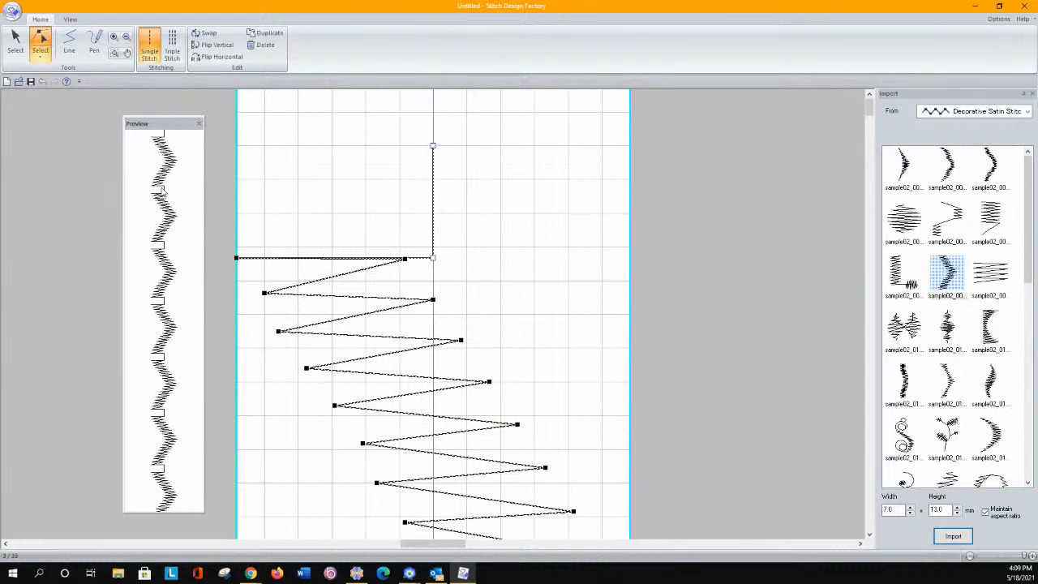
Move the start point of the vertical lead-in line down the centre onto the zigzag's first point, collapsing the lead-in.
click(433, 147)
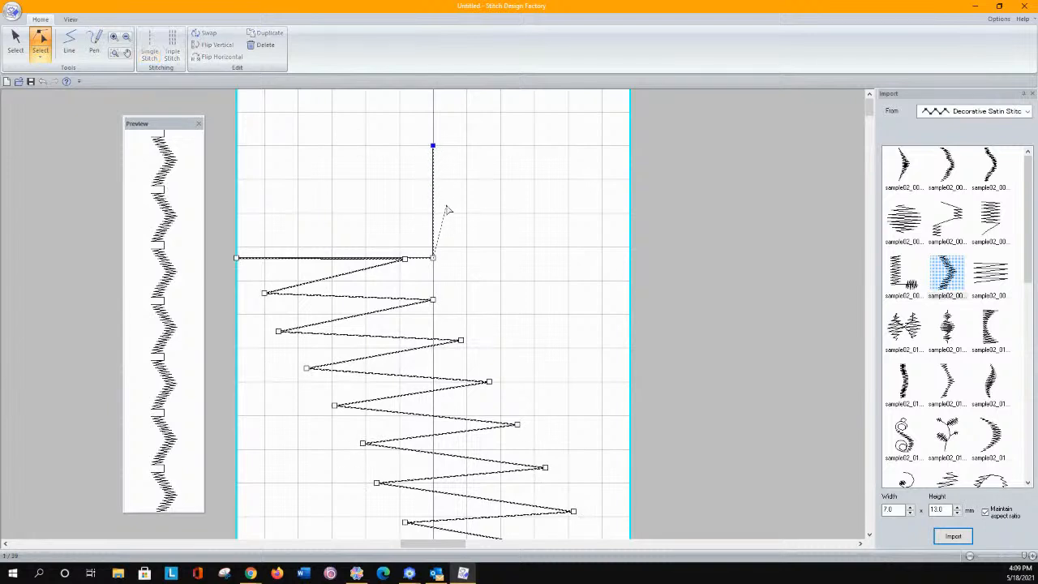
drag(434, 259, 434, 258)
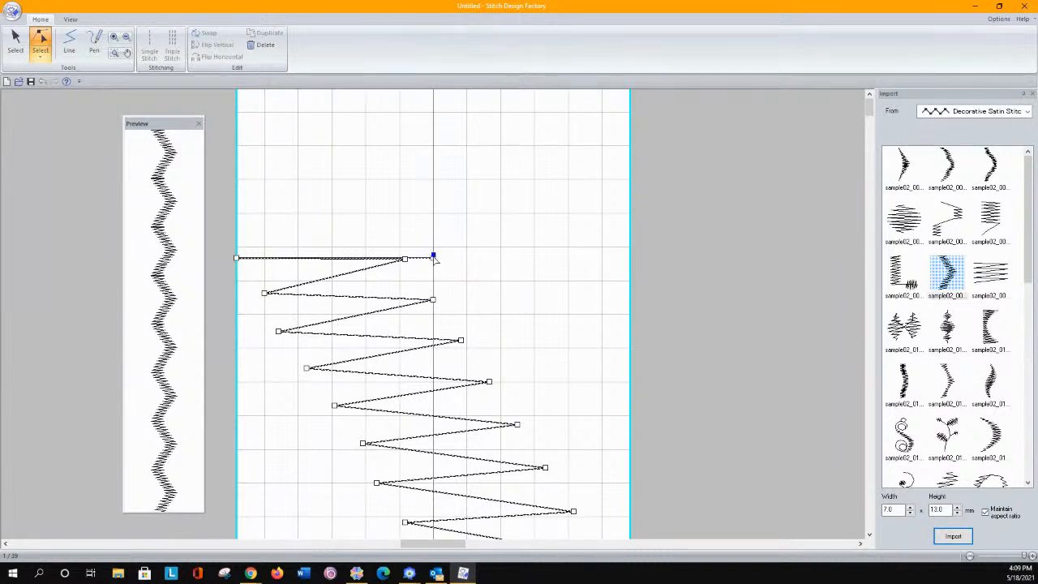
key(Down)
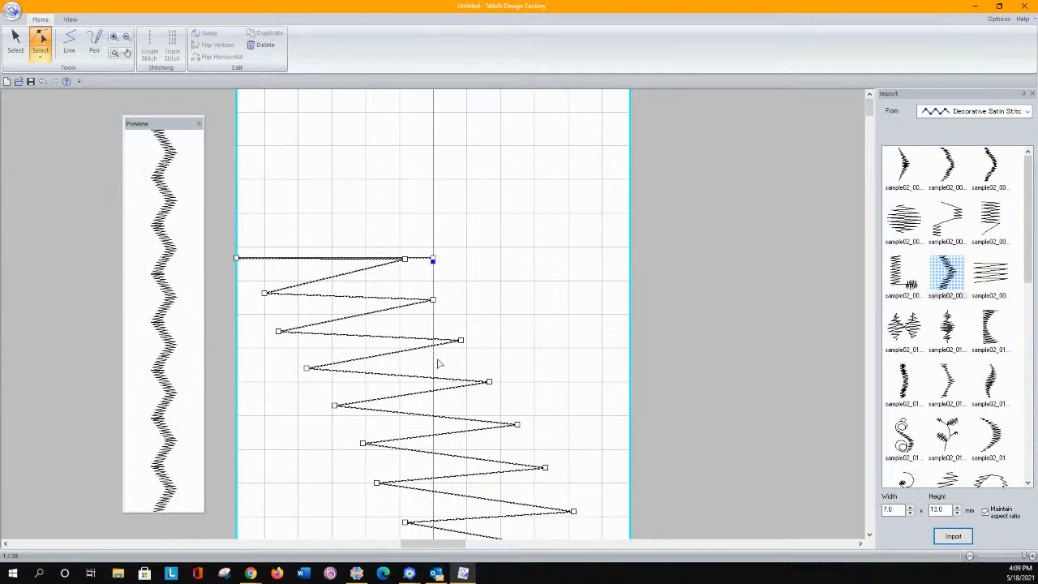
key(Up)
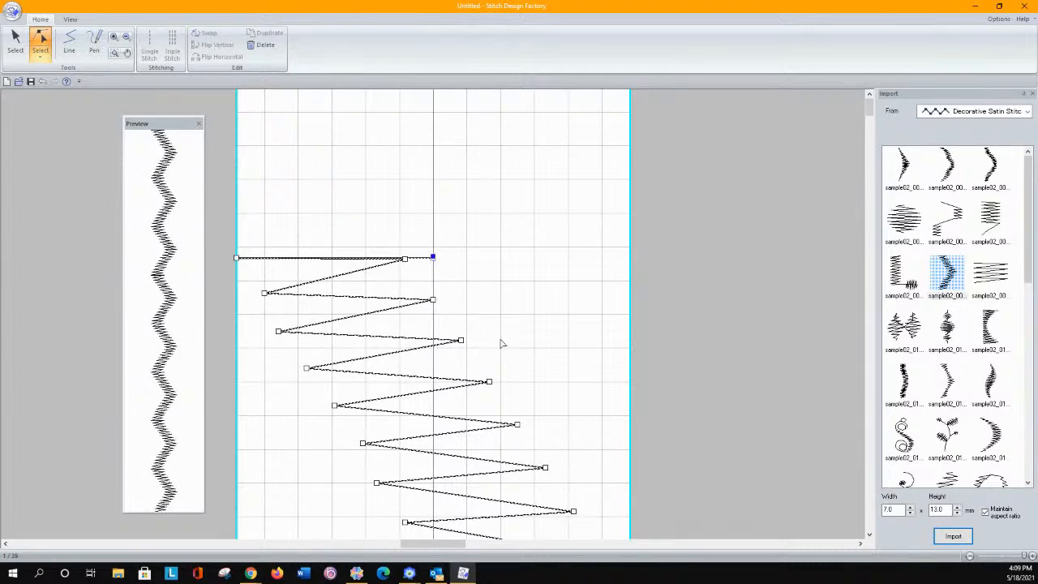
scroll(526, 335, down, 5)
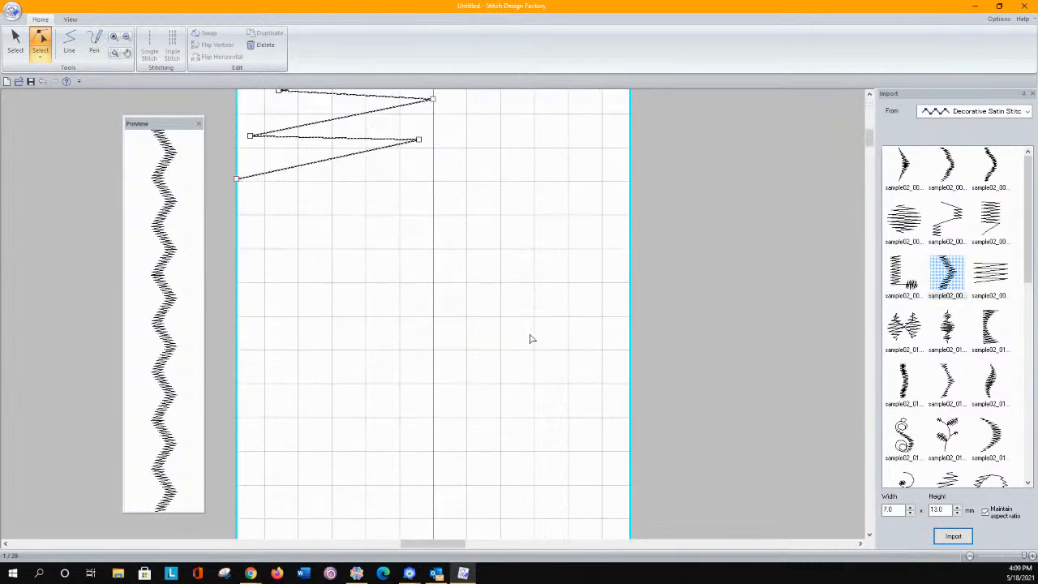
scroll(531, 339, up, 5)
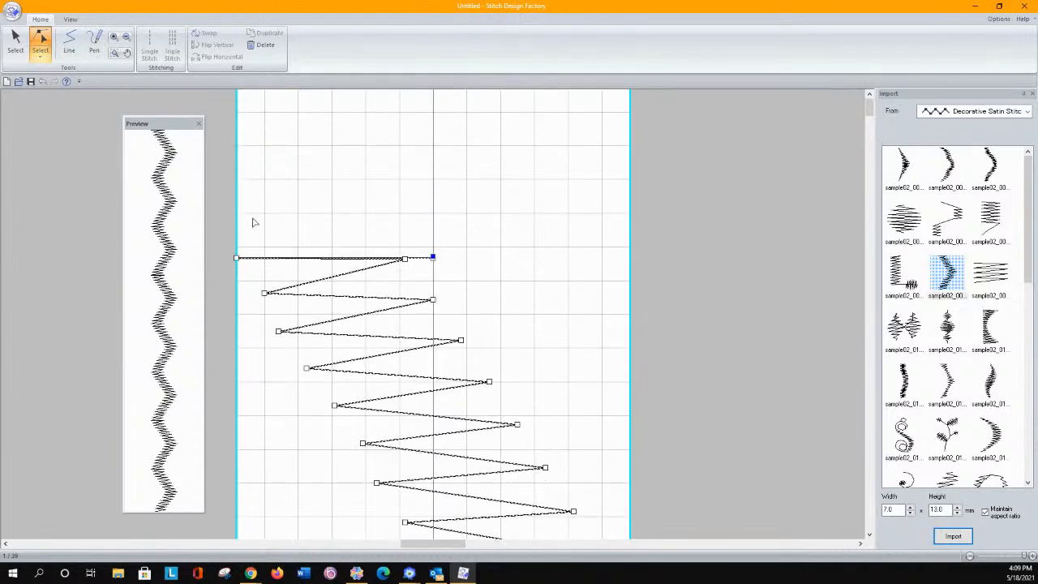
Select the whole zigzag pattern and move it up the stitching area along the centre line.
click(16, 44)
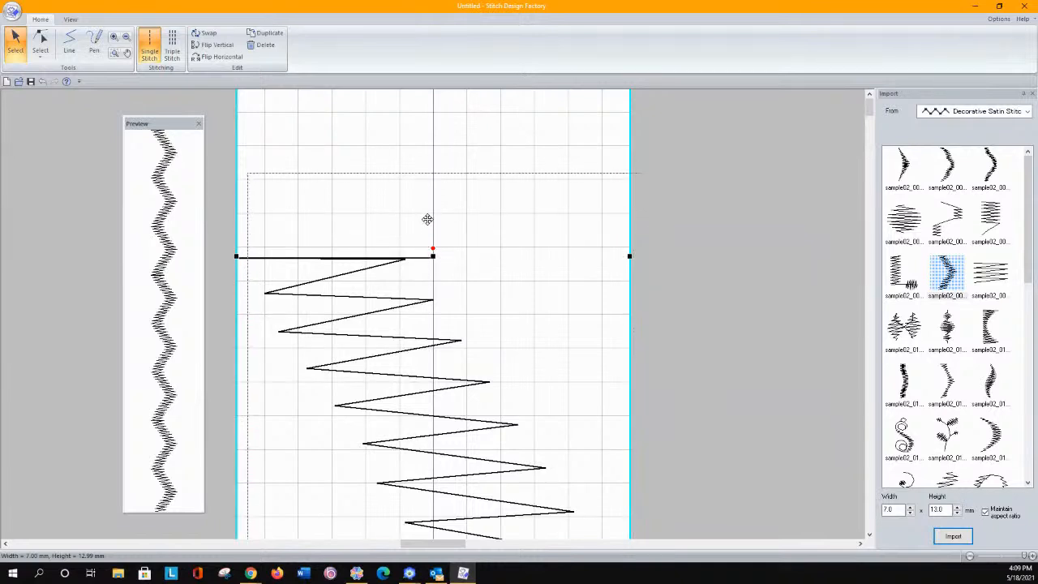
drag(416, 148, 418, 145)
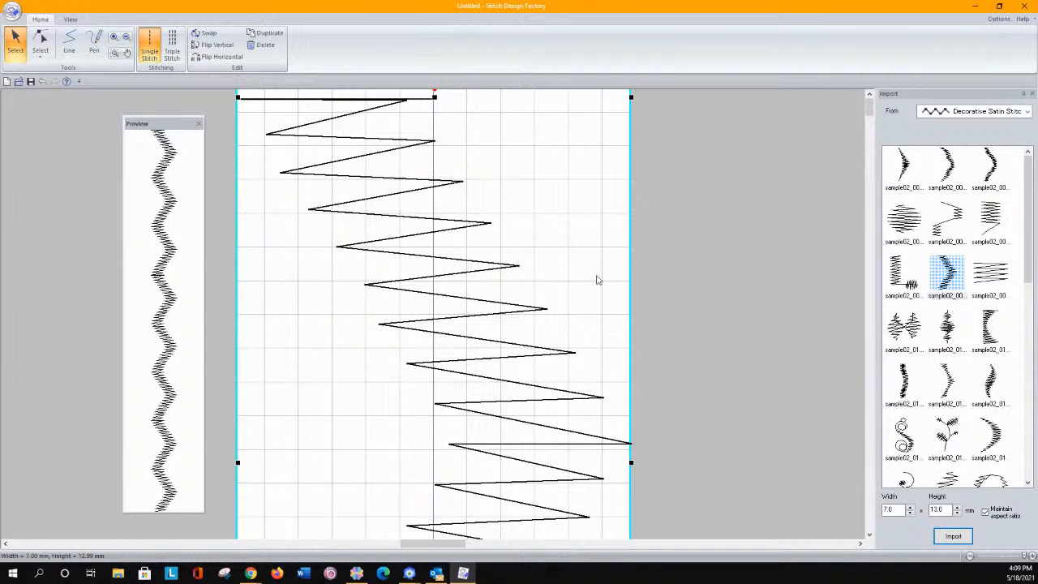
scroll(656, 318, down, 5)
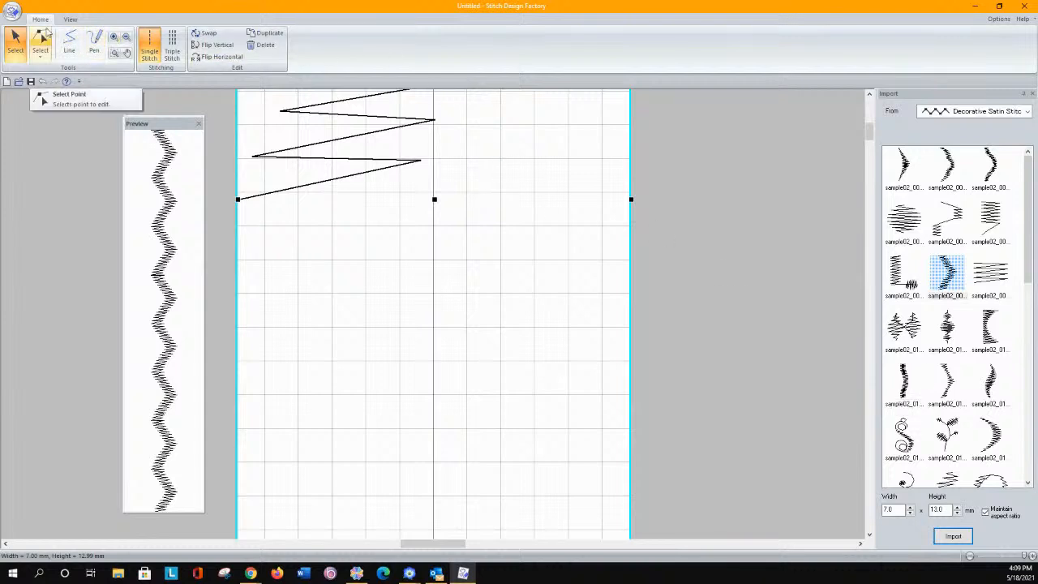
Start a new stitch pattern without saving the zigzag, and import the branch sample with two staggered satin leaves around a straight stem.
click(15, 11)
click(18, 38)
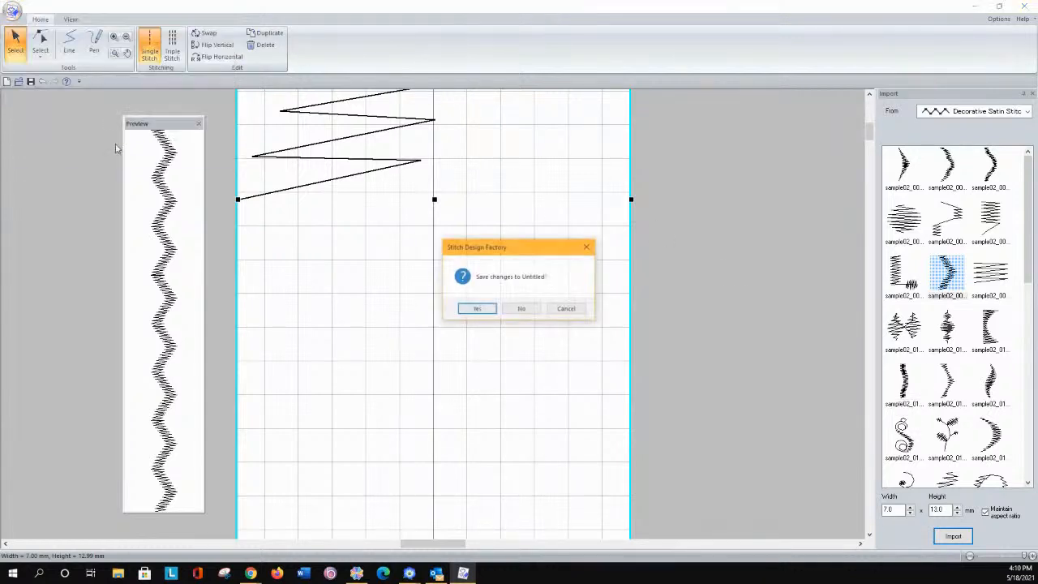
click(527, 308)
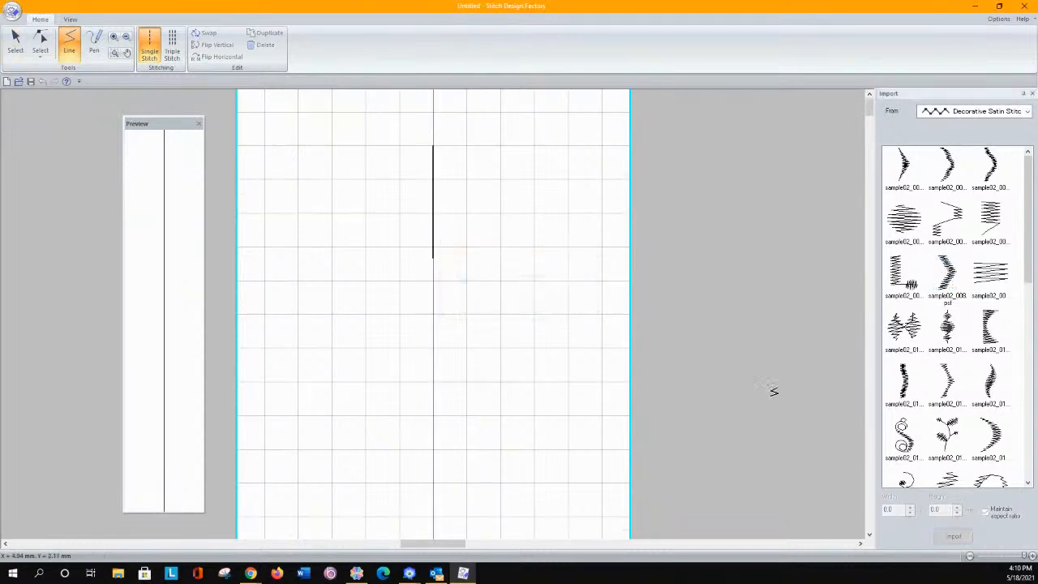
scroll(935, 405, down, 5)
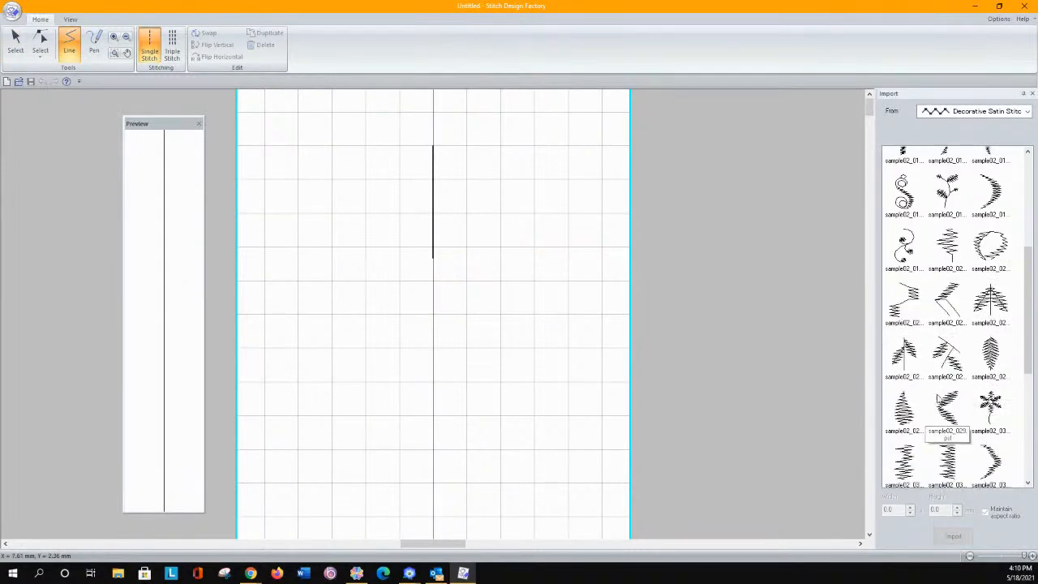
click(905, 354)
scroll(568, 288, down, 4)
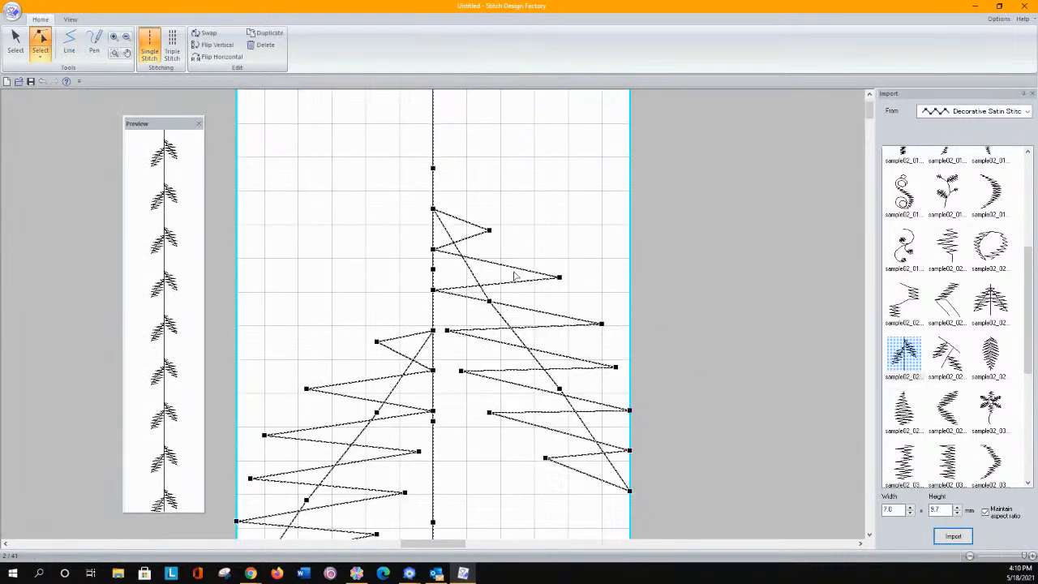
Import a second copy of the same leaf branch sample at the end point of the first one.
scroll(514, 276, up, 1)
scroll(514, 276, up, 1)
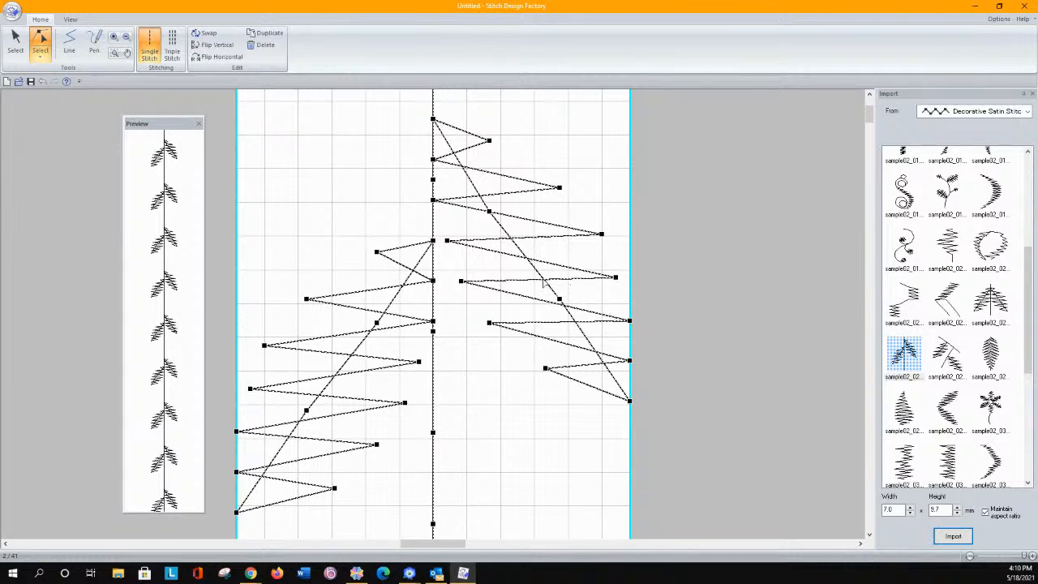
scroll(479, 220, down, 3)
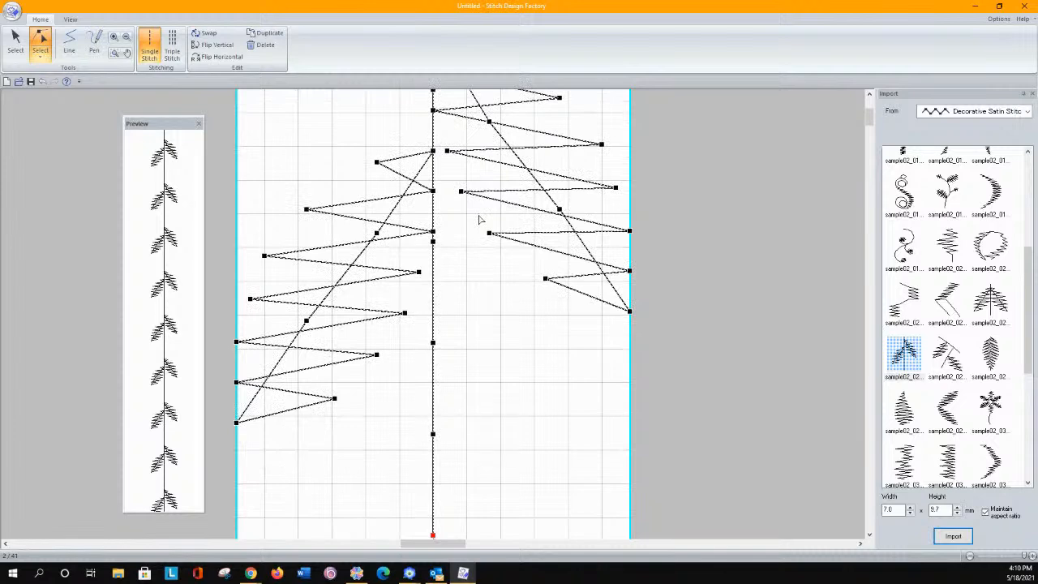
scroll(481, 220, up, 1)
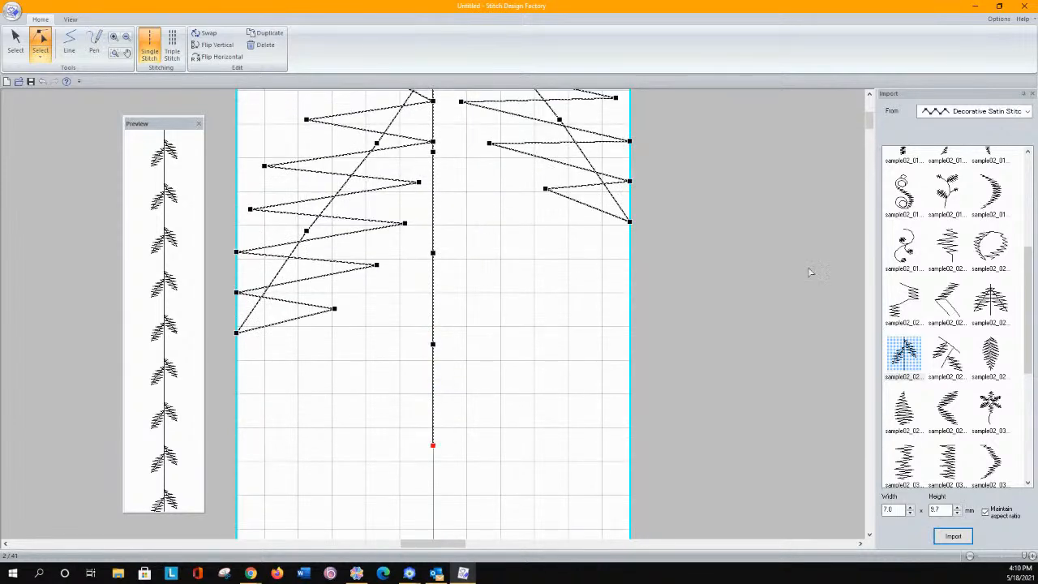
double_click(903, 357)
scroll(614, 354, down, 2)
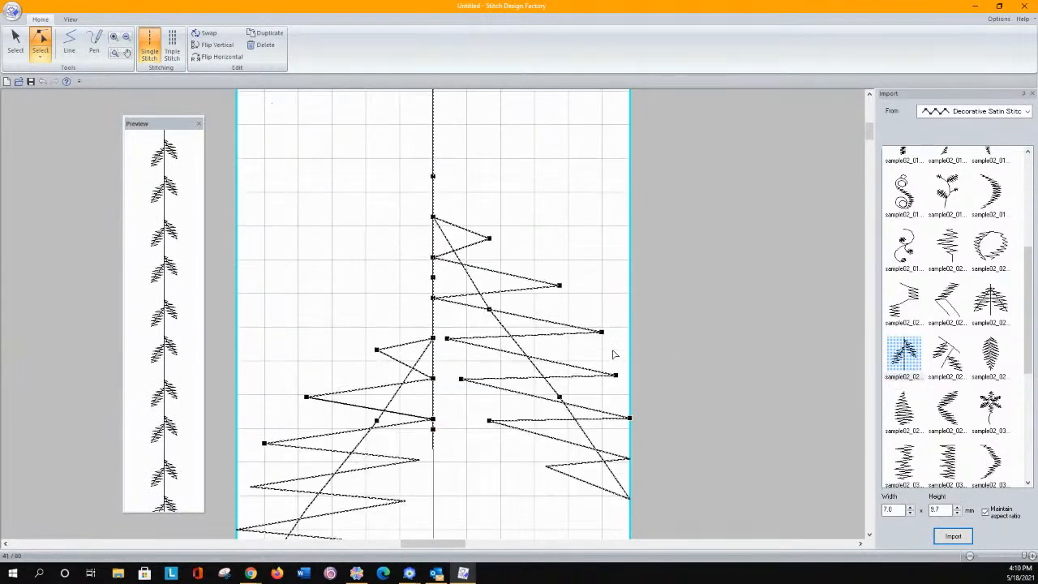
scroll(614, 354, down, 3)
scroll(608, 352, down, 2)
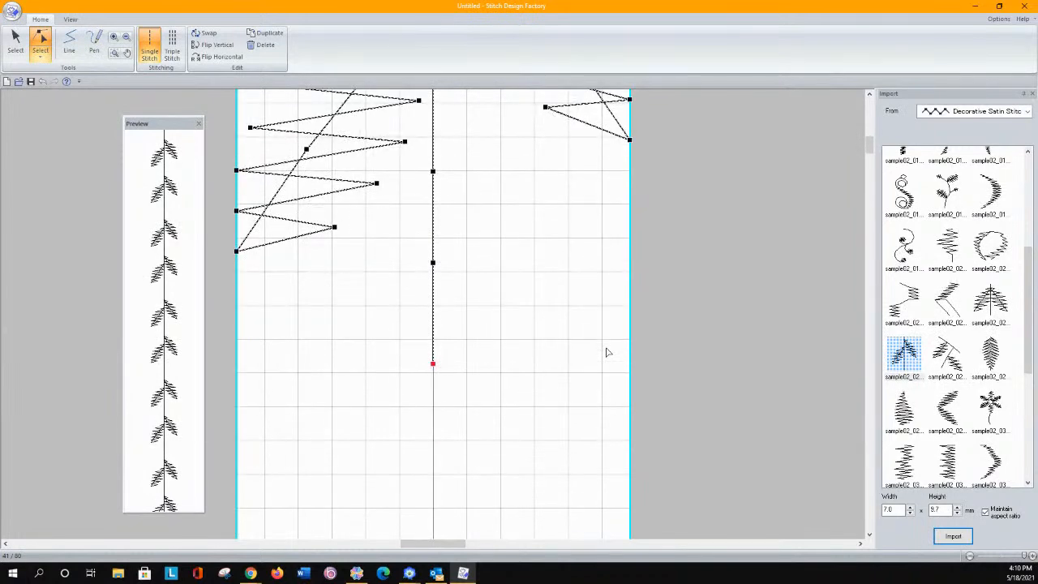
Delete the second-to-last stem point of the upper leaf motif and turn on Snap to Grid.
scroll(608, 353, up, 7)
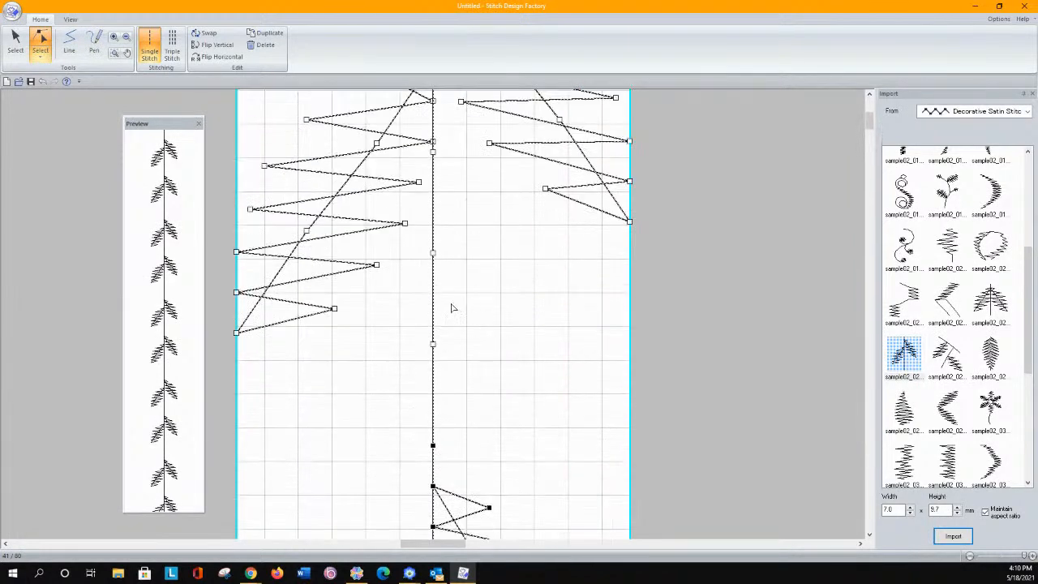
drag(414, 307, 458, 377)
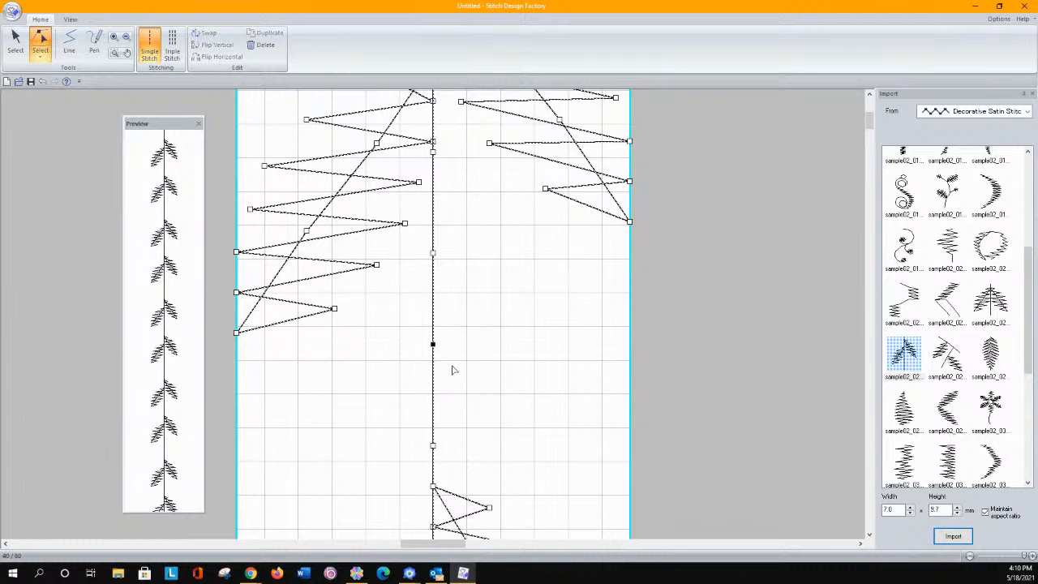
right_click(434, 344)
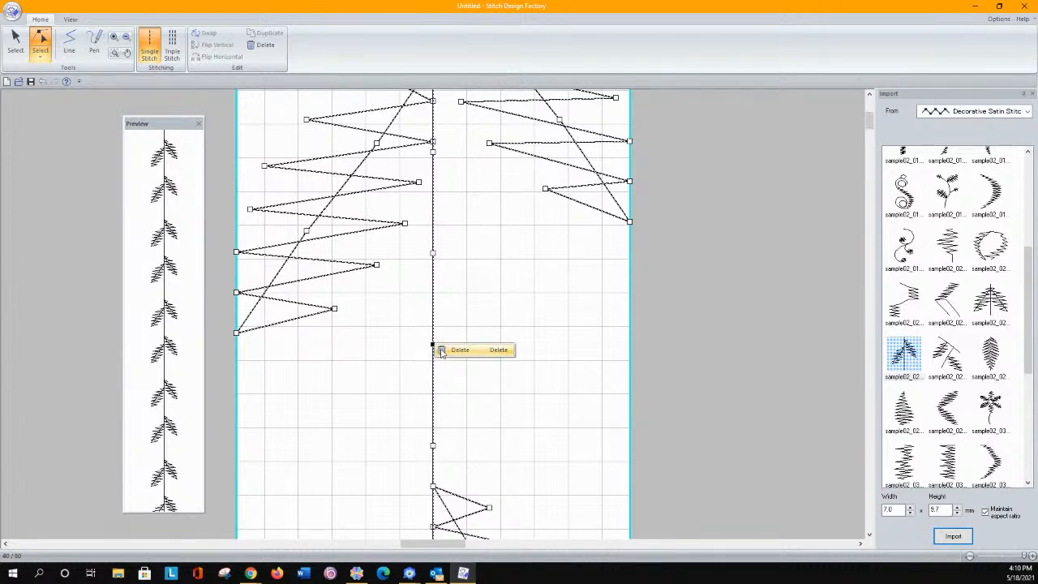
click(444, 350)
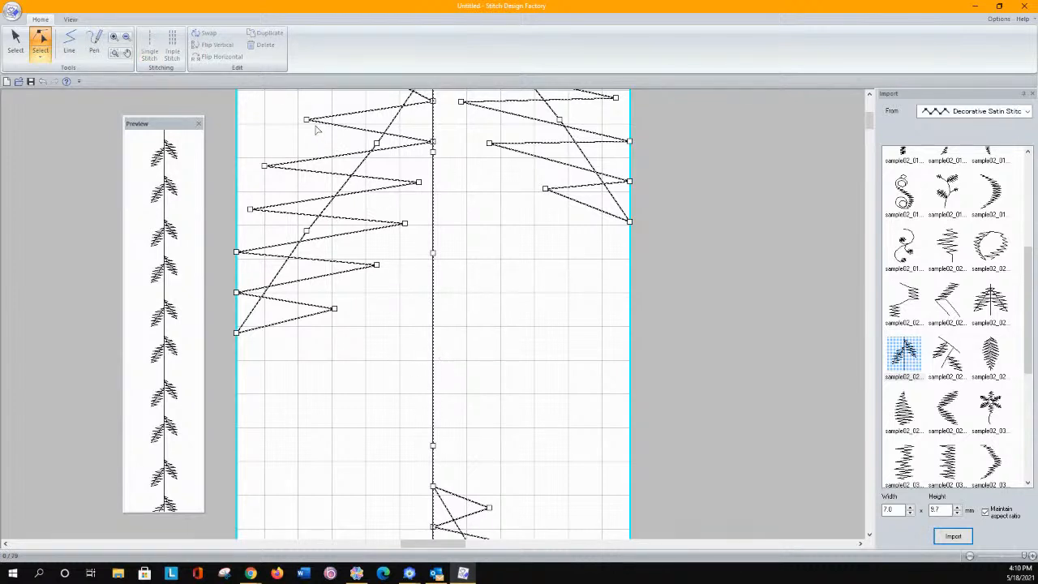
click(70, 19)
click(295, 45)
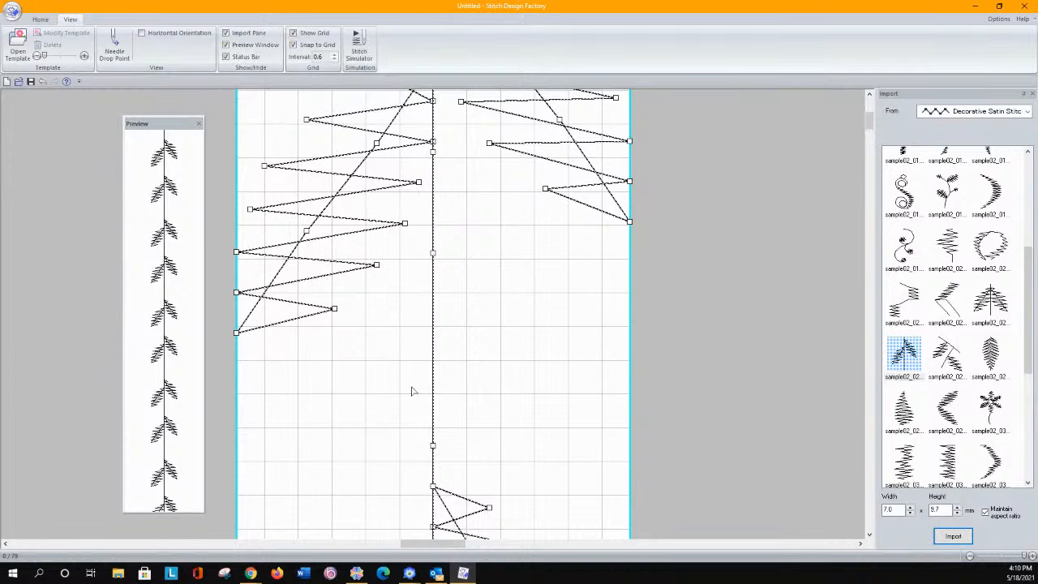
Delete the stem point where the upper leaf motif joins the lower one.
click(432, 445)
click(433, 256)
right_click(434, 260)
click(491, 266)
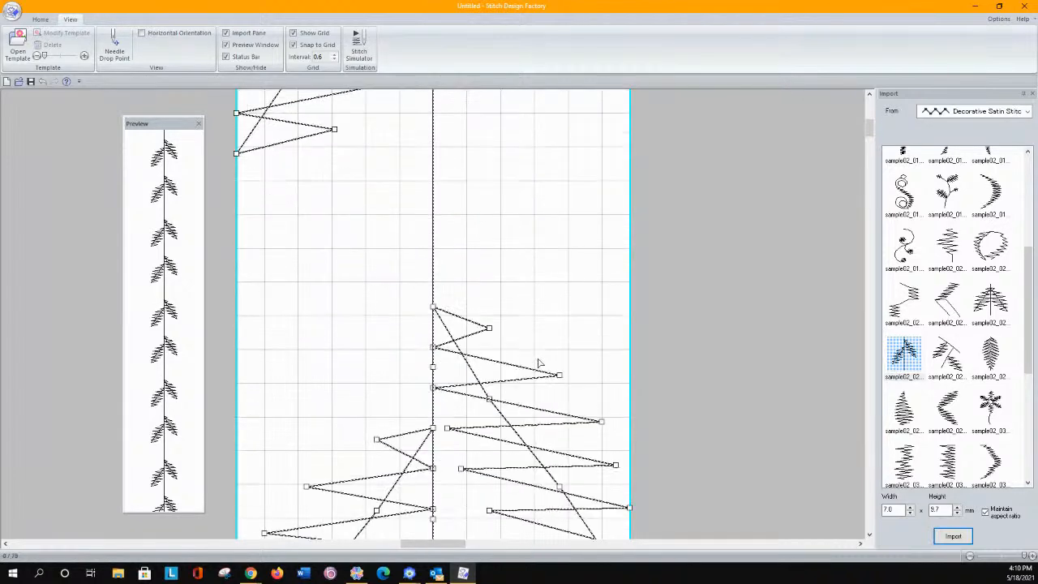
Move all points of the lower leaf motif up the centre line into the upper motif, and delete the overlapping stem point.
scroll(537, 350, up, 3)
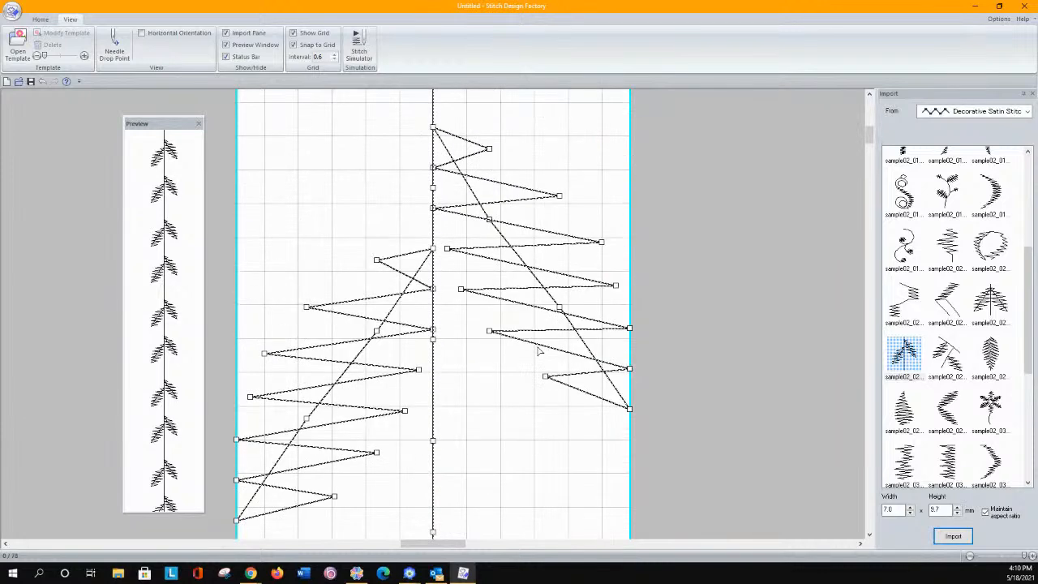
click(39, 19)
click(126, 37)
click(348, 256)
click(442, 341)
click(486, 377)
click(515, 411)
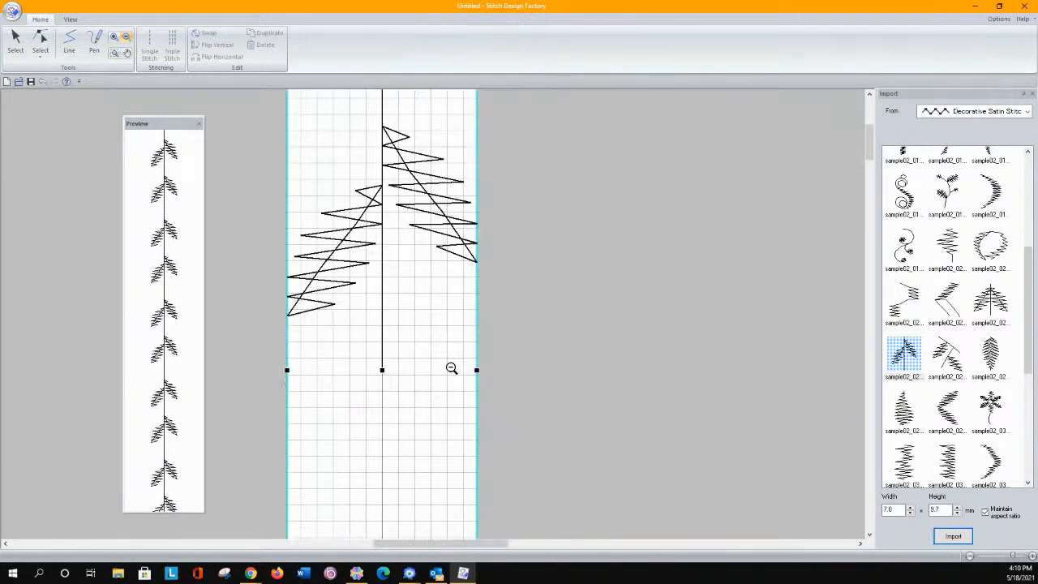
click(399, 347)
scroll(442, 278, down, 2)
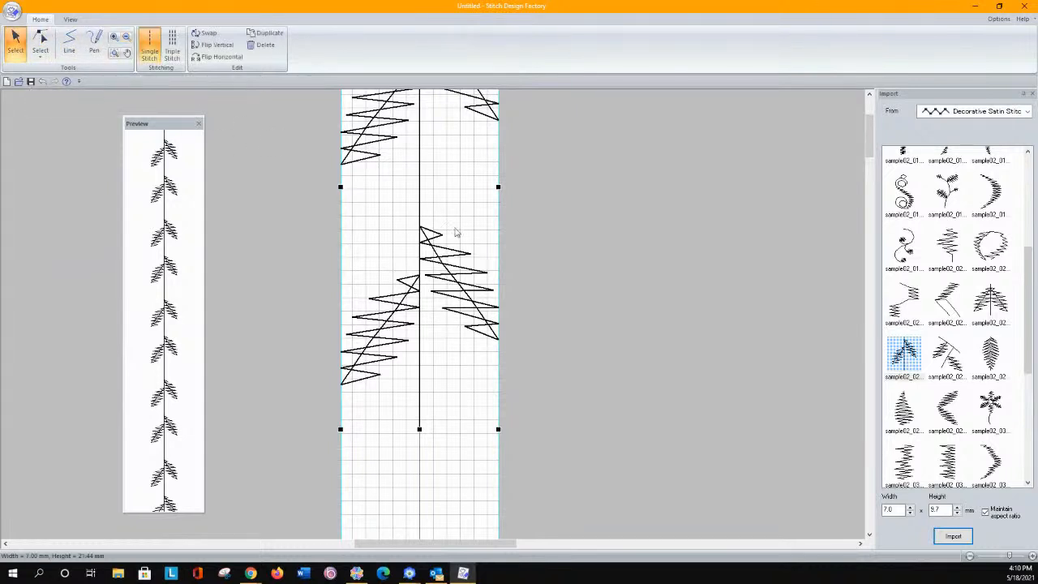
click(39, 41)
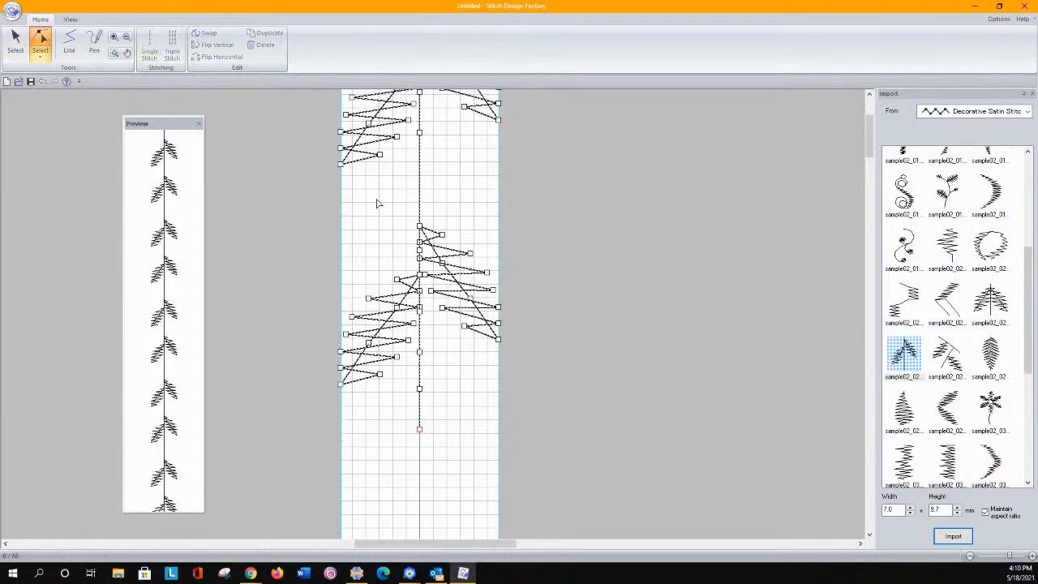
drag(332, 203, 522, 473)
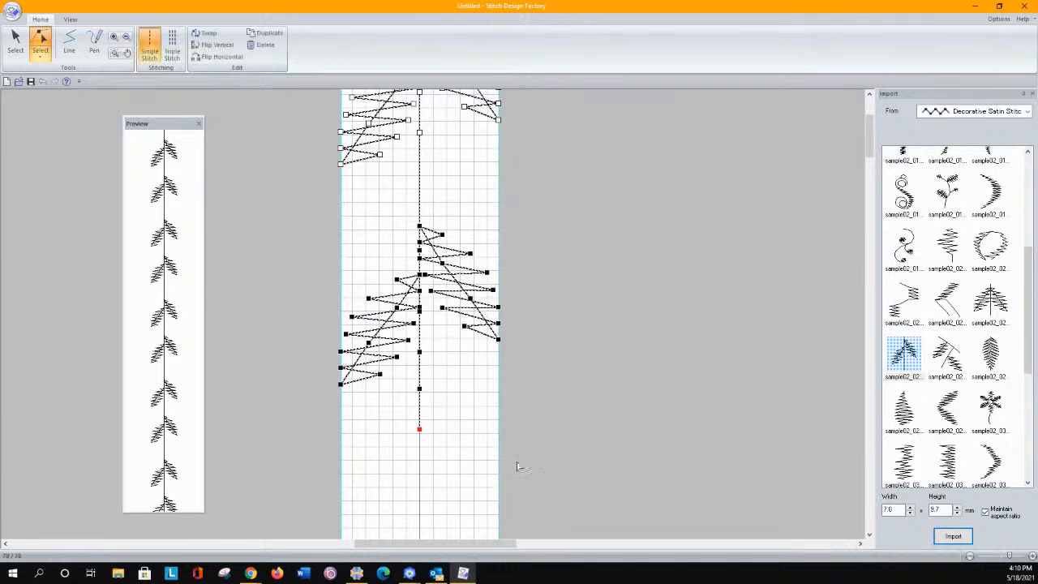
key(Up)
key(Up)
key(Up)
key(Up)
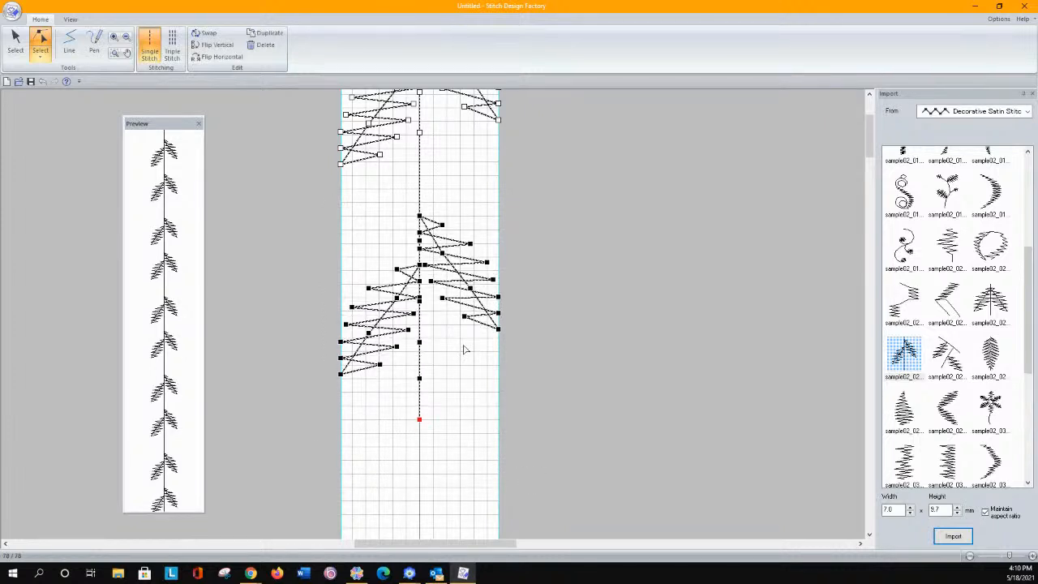
key(Up)
key(Up)
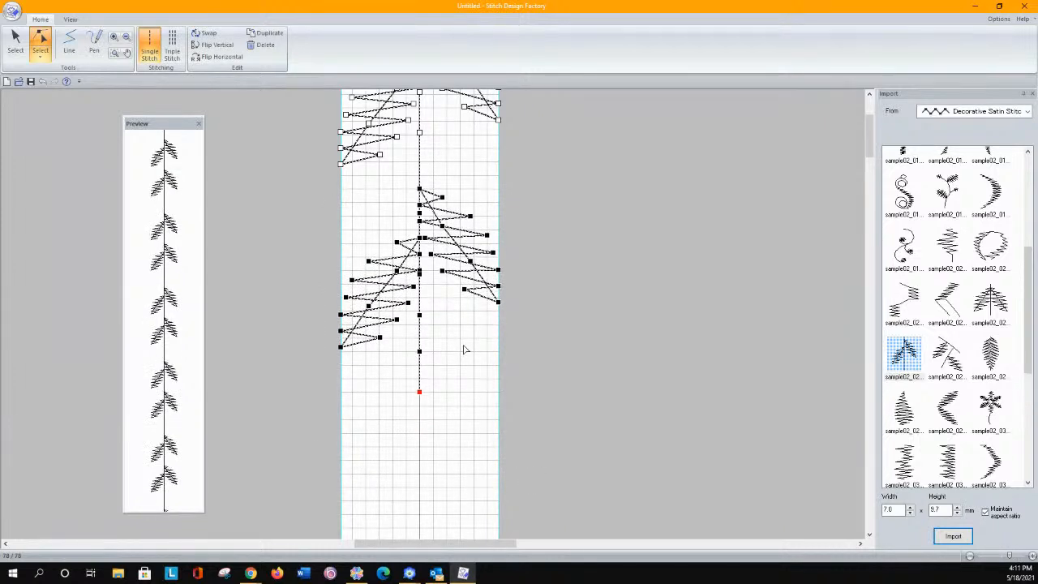
key(Up)
key(Up)
key(Up)
key(Up)
key(Up)
key(Up)
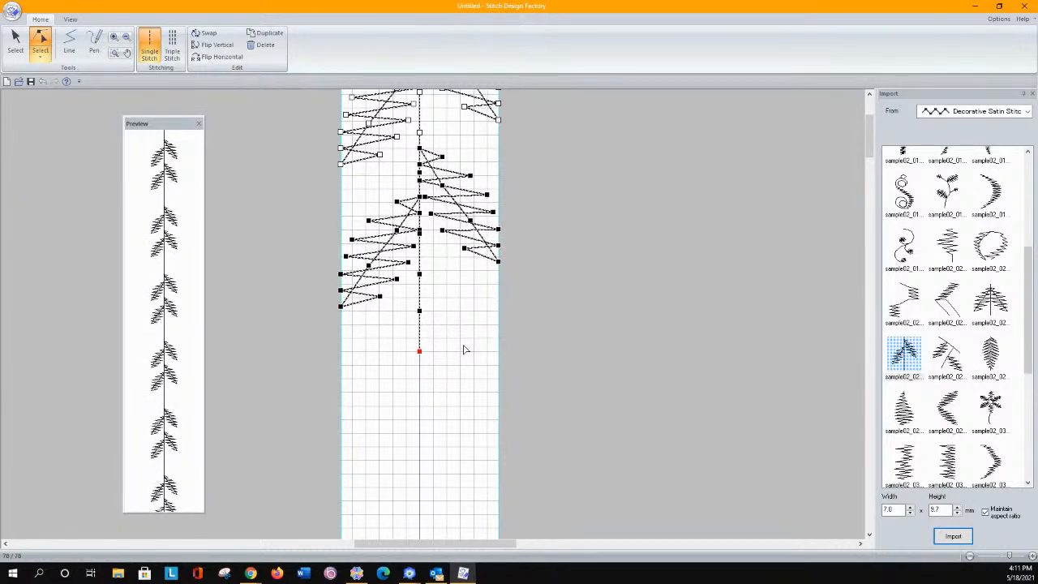
key(Up)
key(Up)
key(Up)
key(Up)
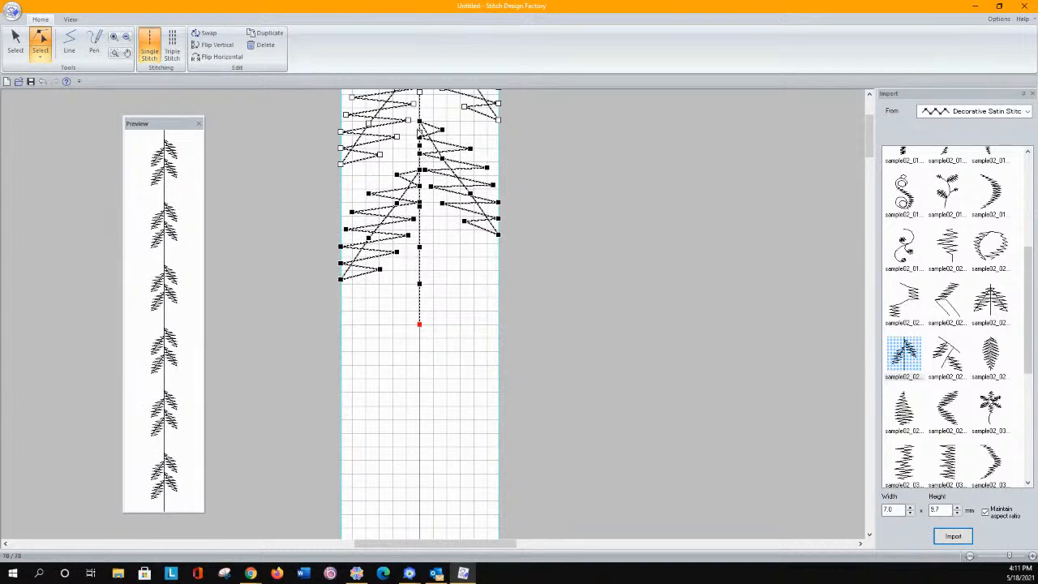
click(420, 131)
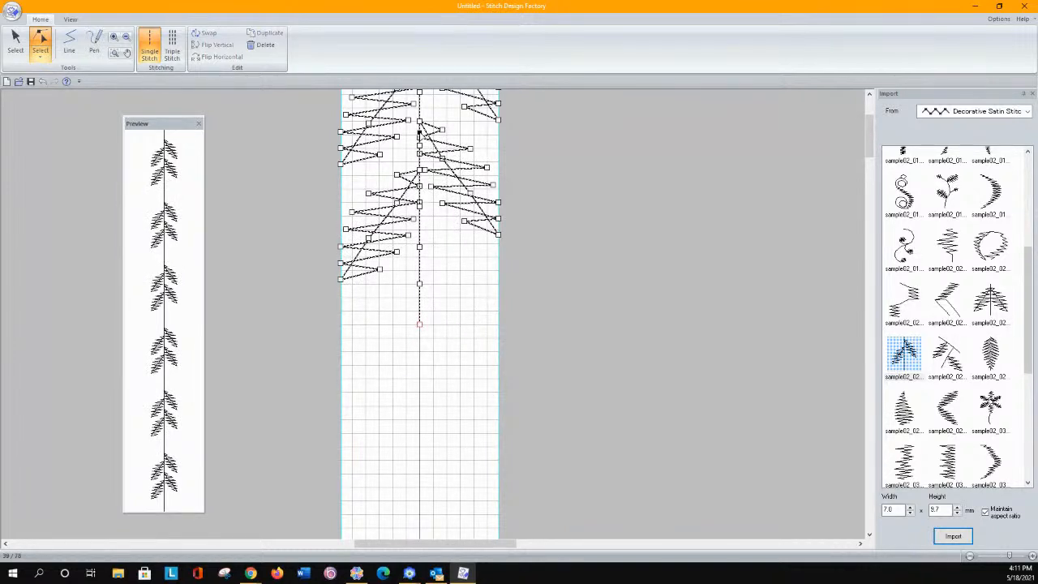
key(Delete)
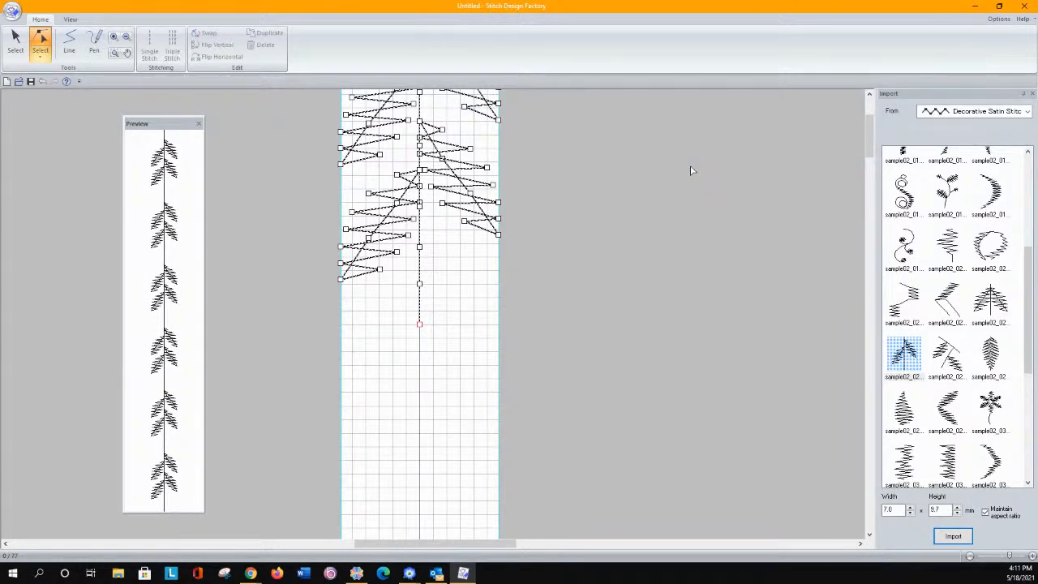
Undo the last two stem point deletions and all upward moves of the lower leaf motif.
click(43, 81)
click(43, 81)
click(43, 81)
click(43, 81)
click(43, 81)
click(43, 81)
click(43, 81)
click(43, 81)
click(43, 81)
click(43, 81)
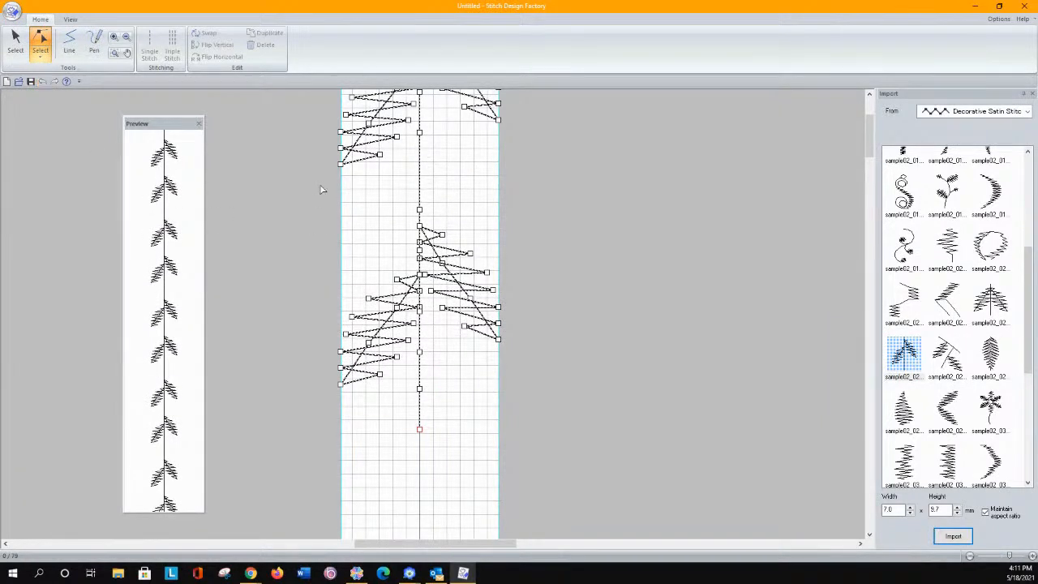
Delete the joining stem point just above the lower leaf motif and the next stem point above it.
click(420, 214)
right_click(419, 216)
click(428, 225)
click(419, 133)
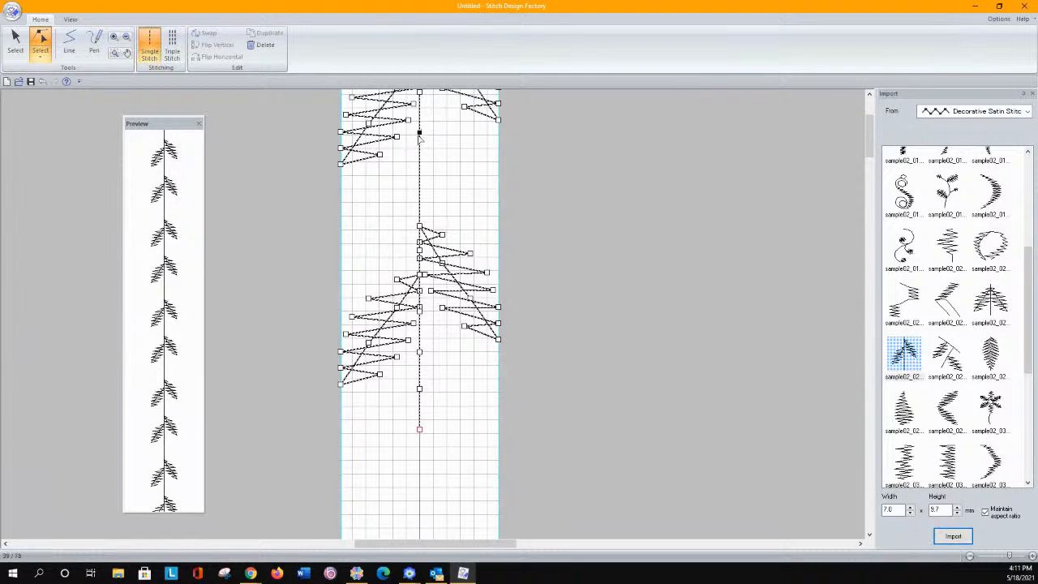
right_click(421, 136)
click(429, 140)
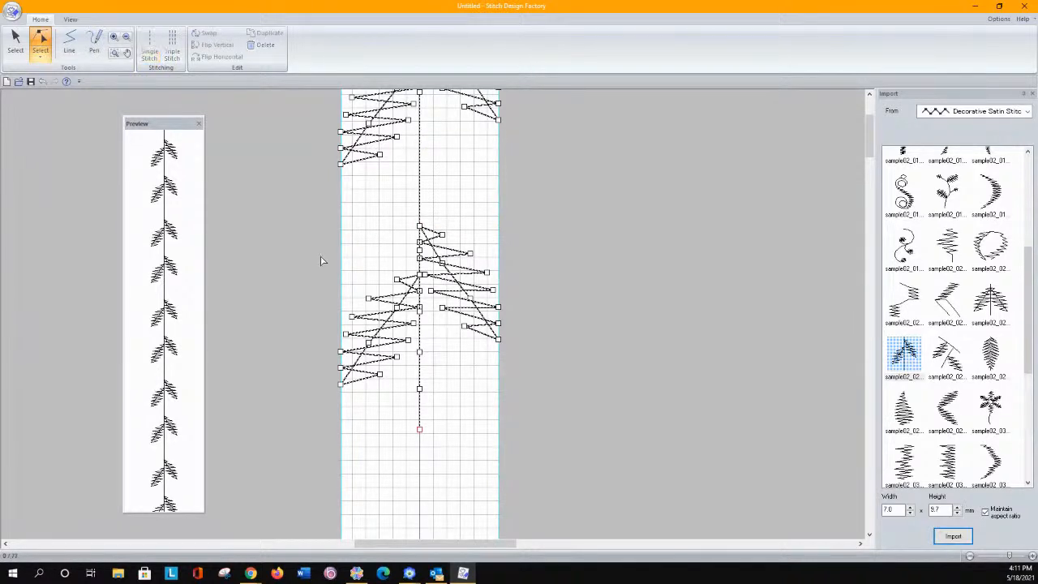
Select all points of the lower leaf motif and move them up the centre line until its leaves nest against the upper motif.
drag(326, 211, 508, 458)
key(Up)
key(Up)
key(Up)
key(Up)
key(Up)
key(Up)
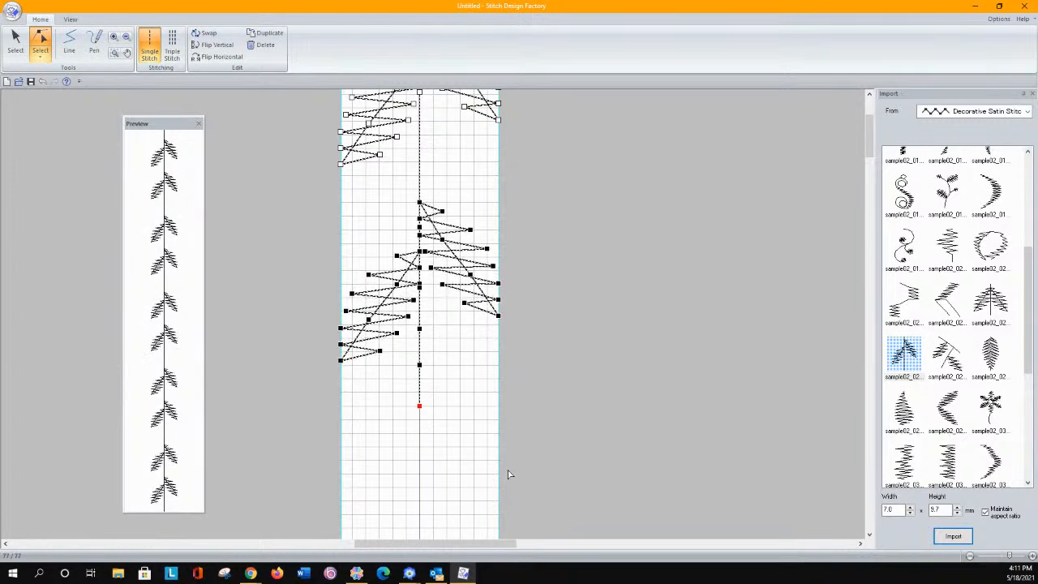
key(Up)
key(Up)
key(Up)
key(Up)
key(Up)
key(Up)
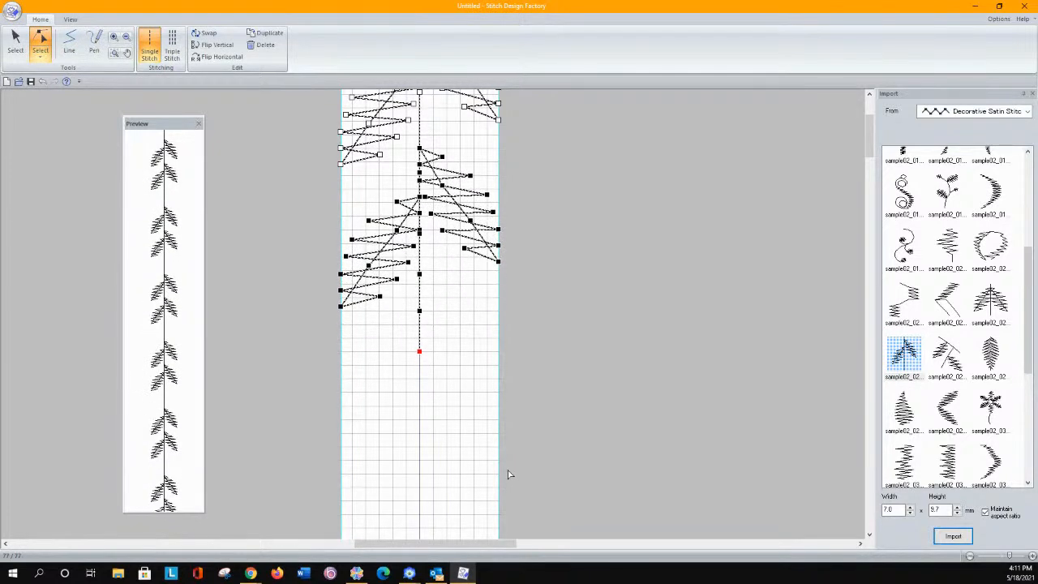
key(Up)
key(Up)
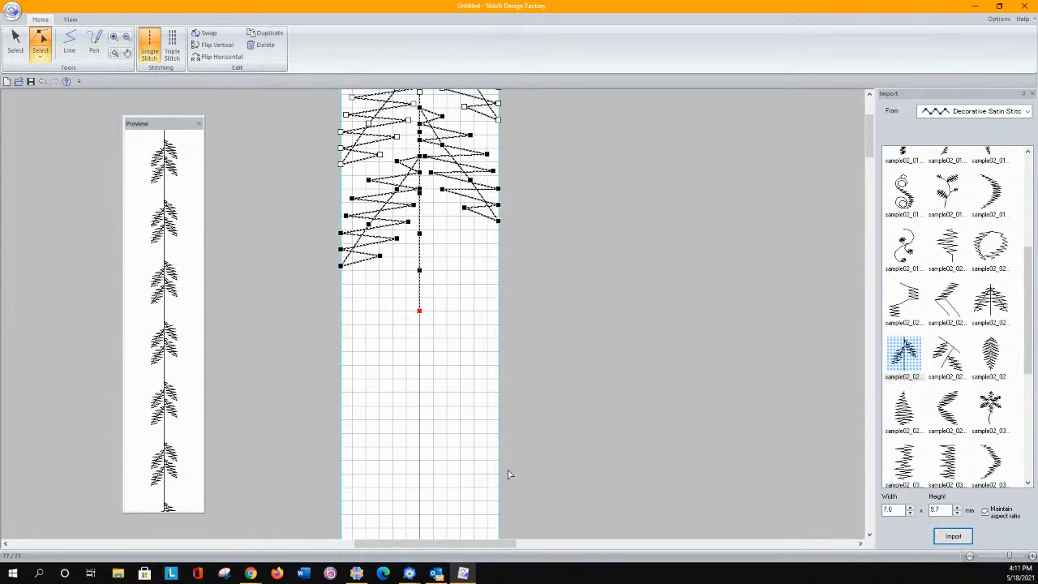
key(Up)
key(Up)
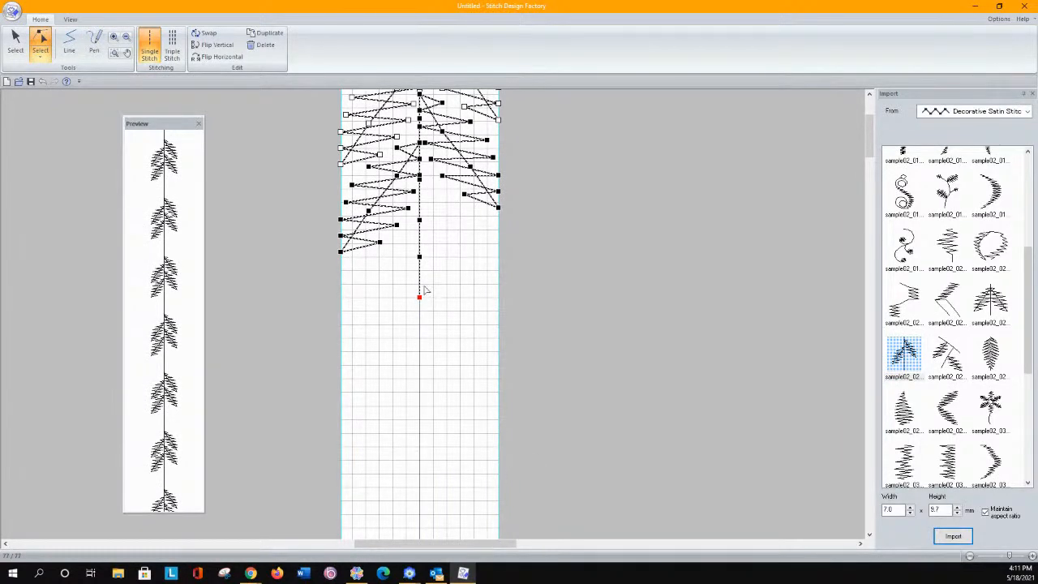
Select the last two points of the lower motif's stem and move them up the centre line to shorten the stem.
drag(407, 245, 442, 319)
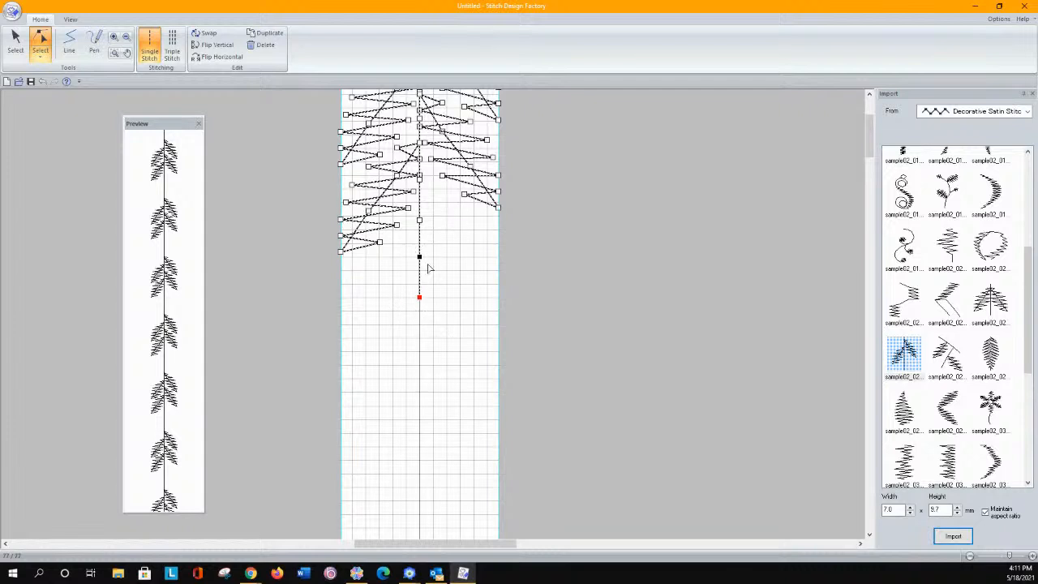
key(Up)
key(Up)
key(Up)
key(Up)
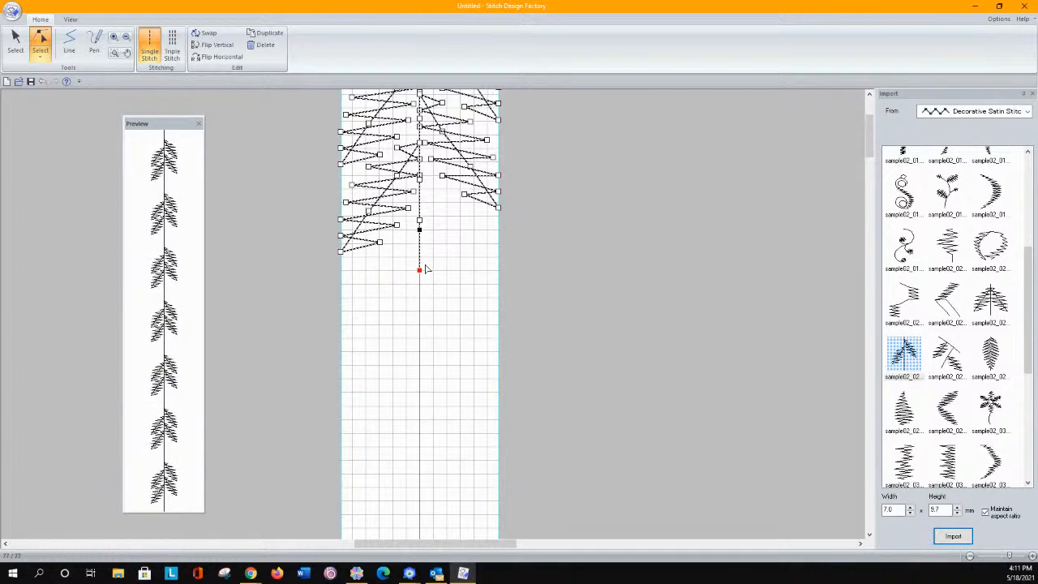
Move the last two stem points further up the centre line and delete the leftover stem point they now meet.
key(Up)
key(Up)
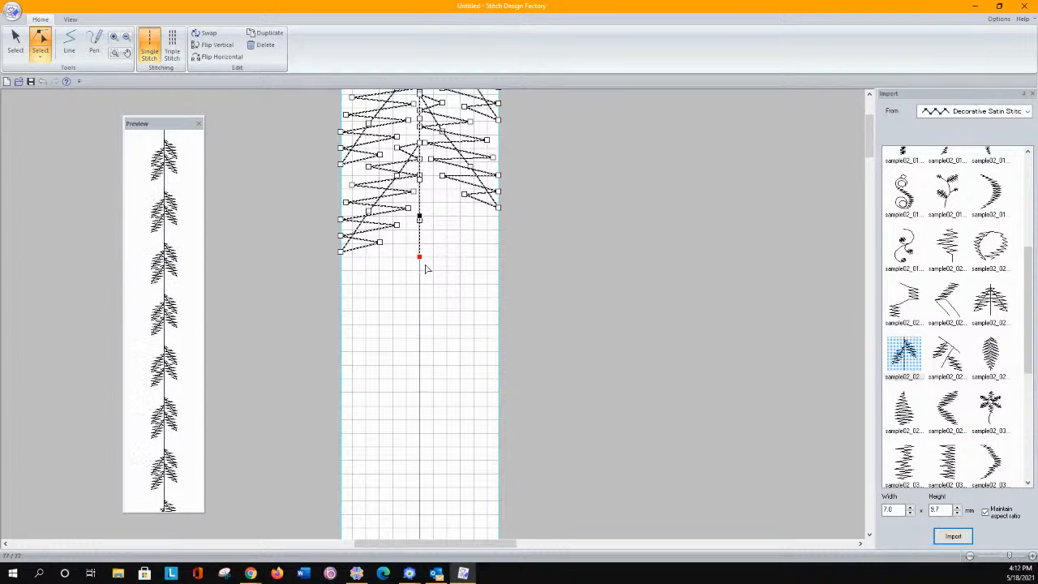
click(421, 225)
scroll(558, 210, up, 4)
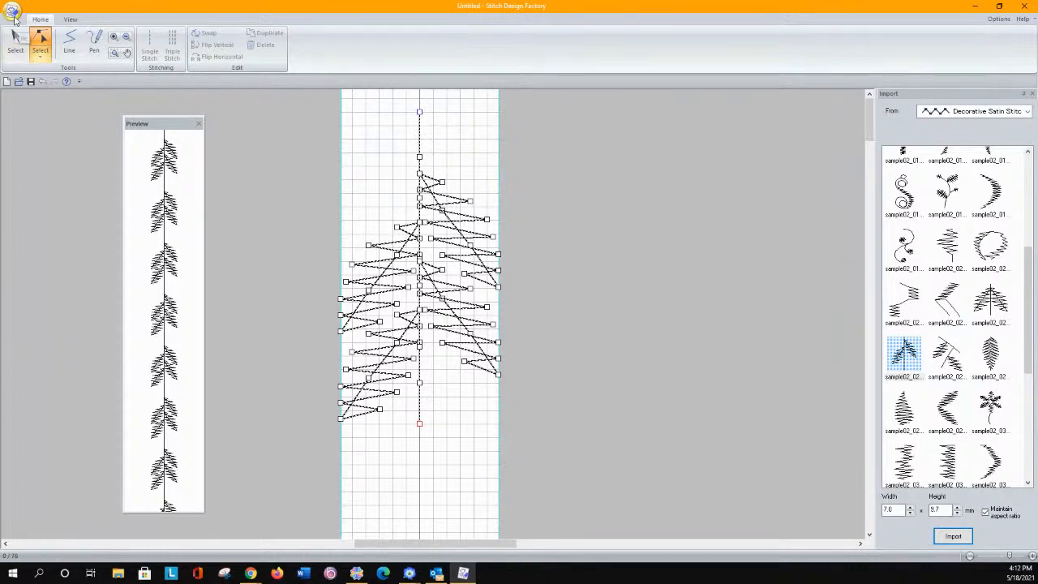
Export the finished leaf stitch pattern to the first listed network machine.
click(12, 12)
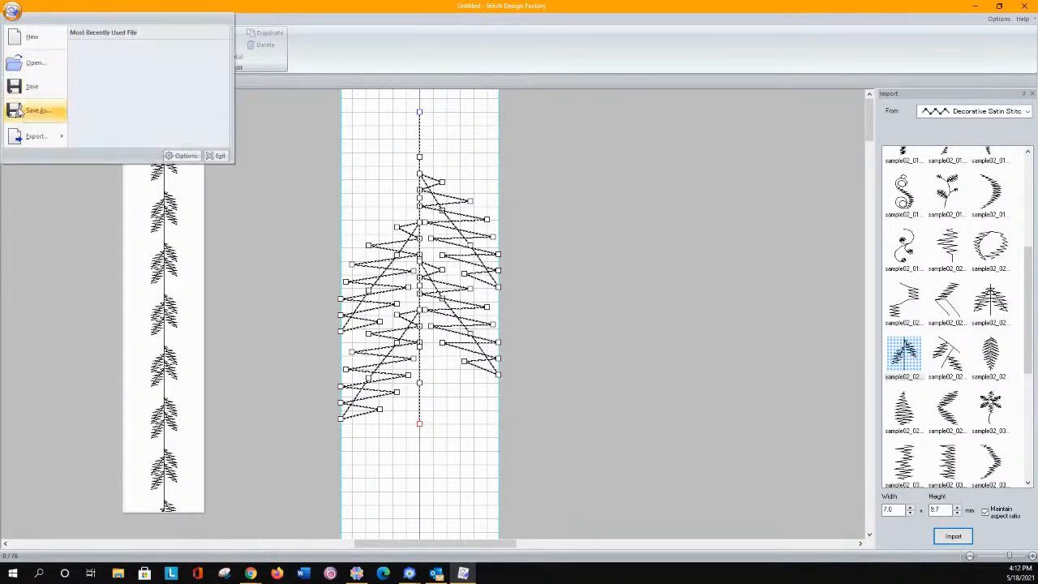
mouse_move(36, 136)
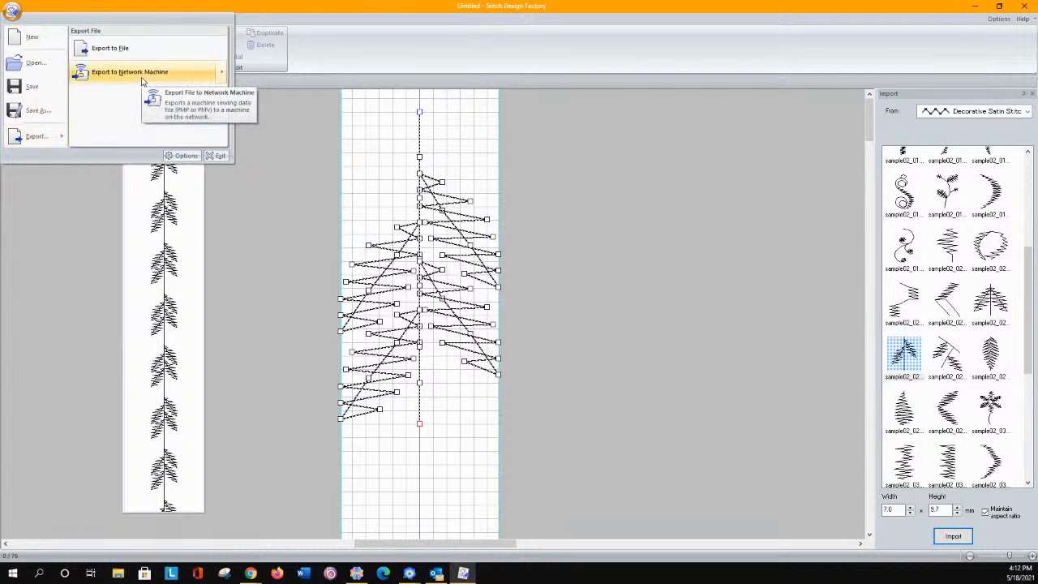
mouse_move(142, 74)
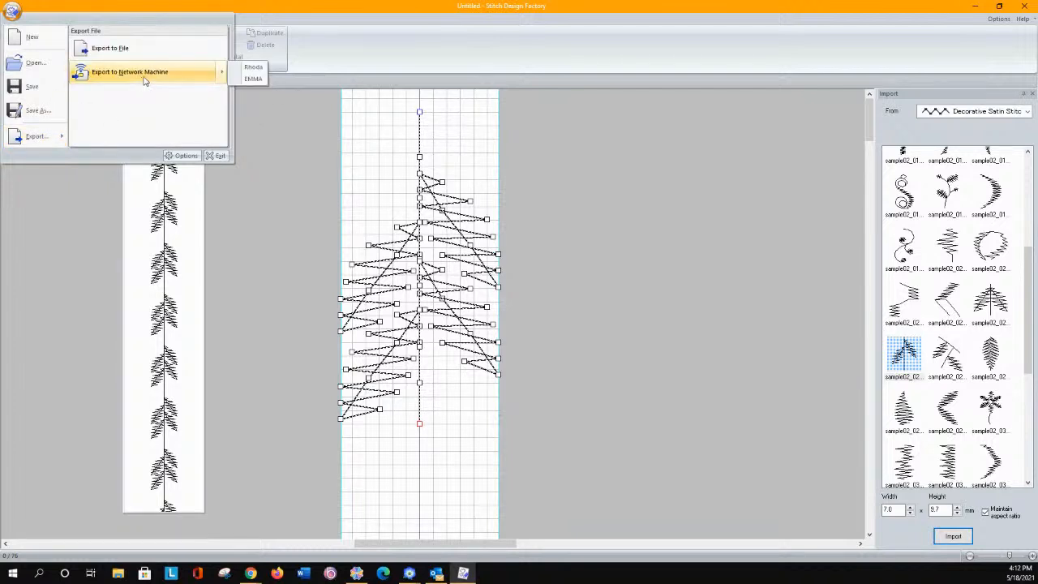
click(261, 71)
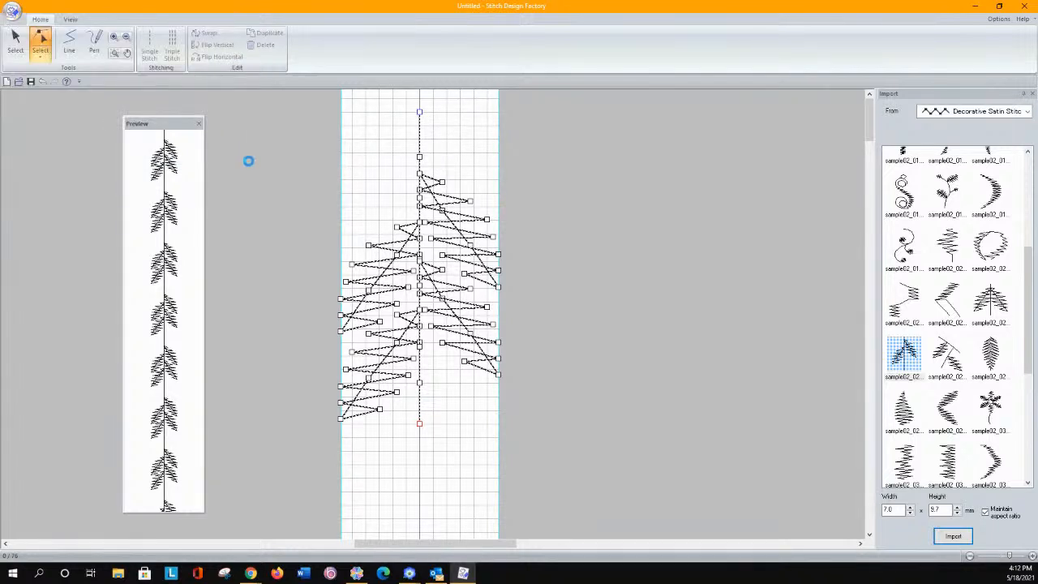
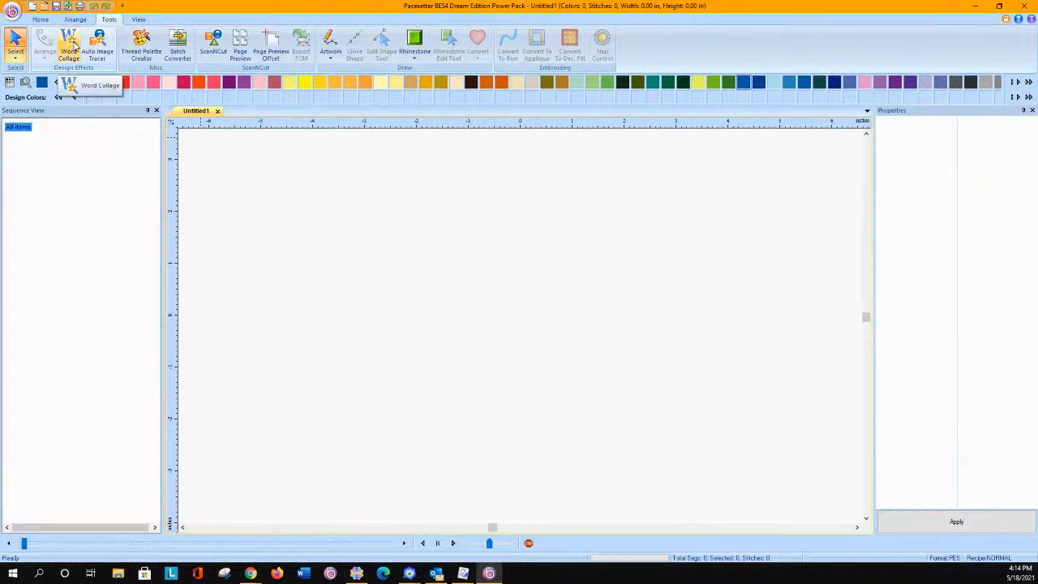
Start a Word Collage and choose the first heart shape, named heart, for its outline.
key(ctrl)
key(ctrl)
key(ctrl)
key(ctrl)
click(74, 47)
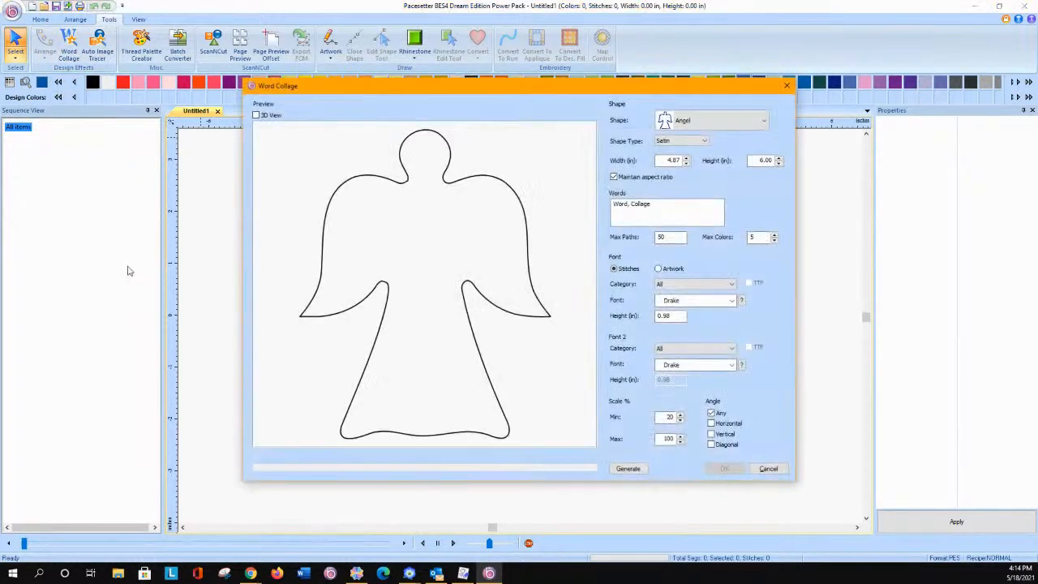
click(703, 125)
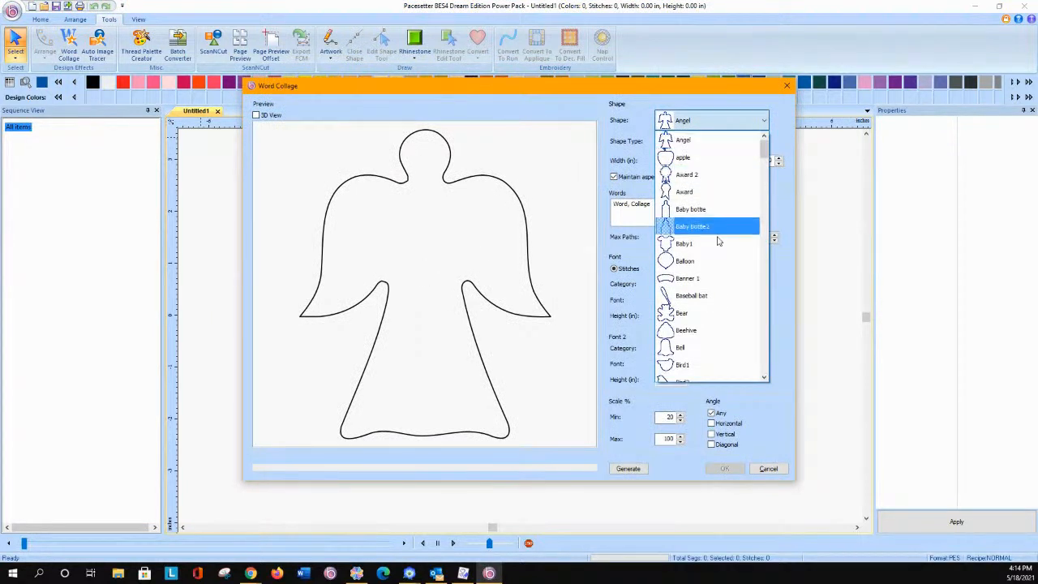
click(763, 378)
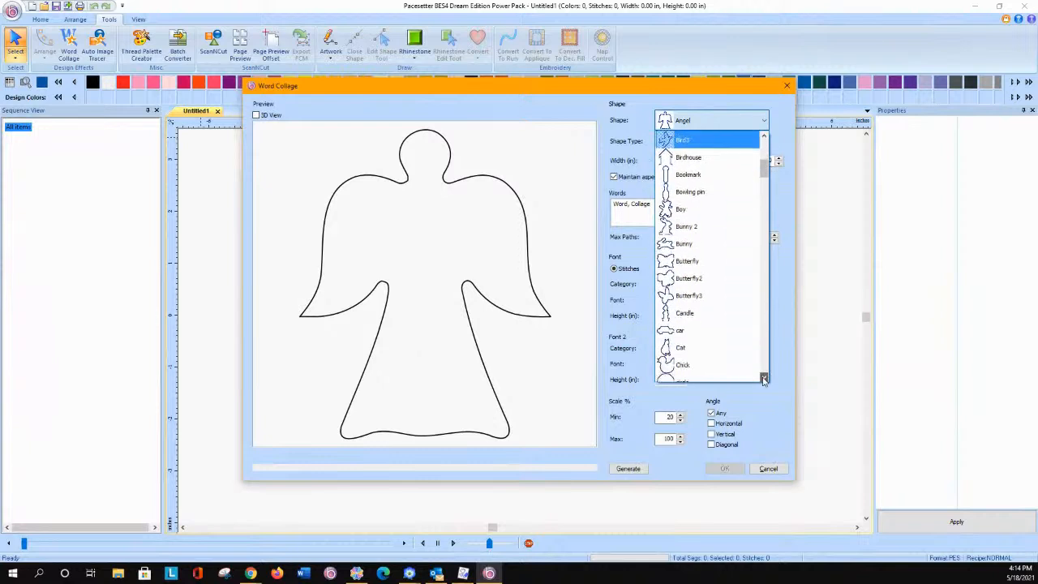
click(763, 379)
drag(763, 379, 763, 379)
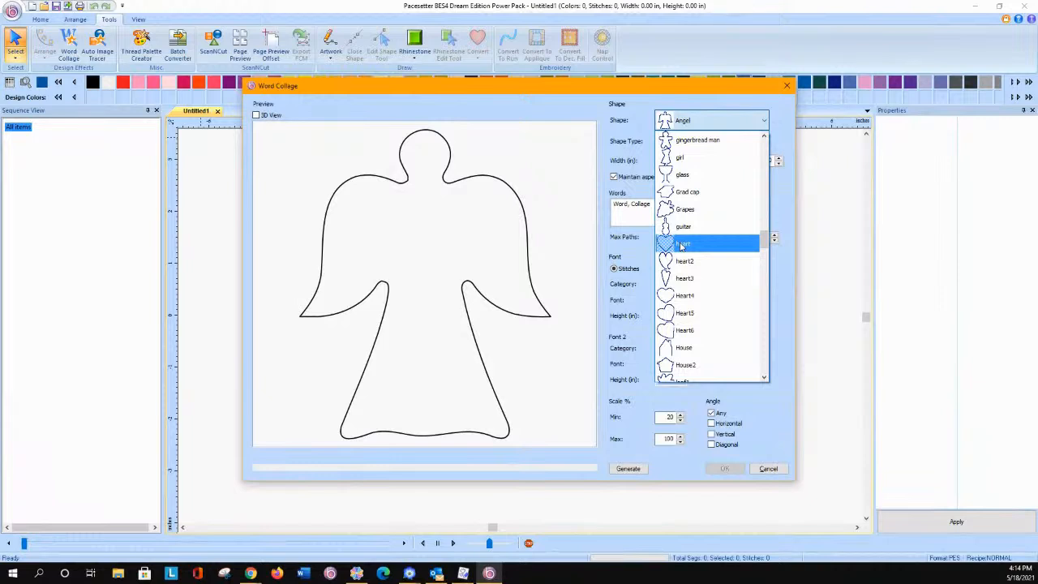
click(681, 245)
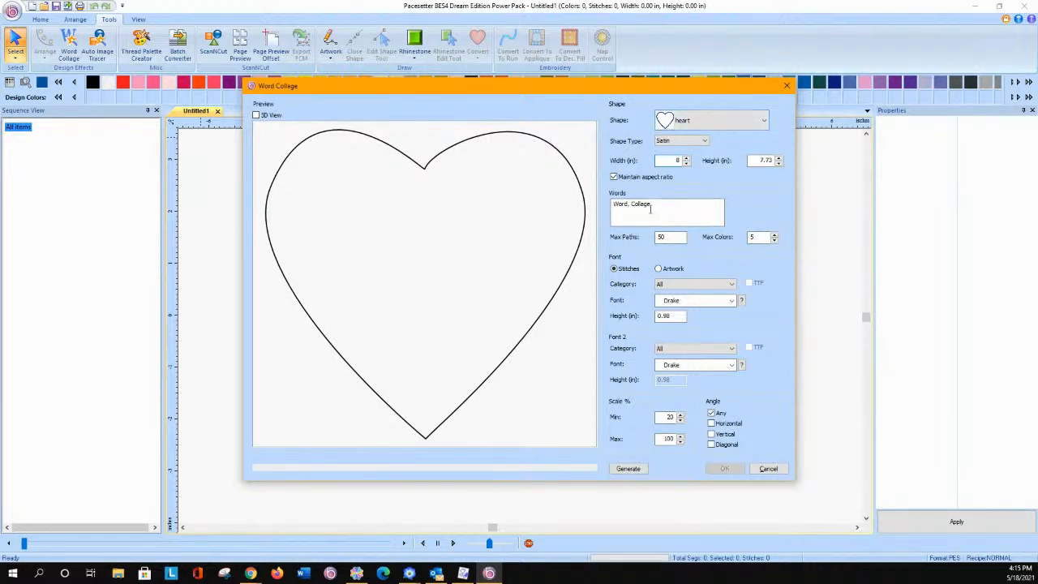
Replace the collage words with Love, Friends, Share, Vows, Trust.
drag(668, 211, 510, 225)
text(Love, Friend)
text(s, Share, Vows, Trust)
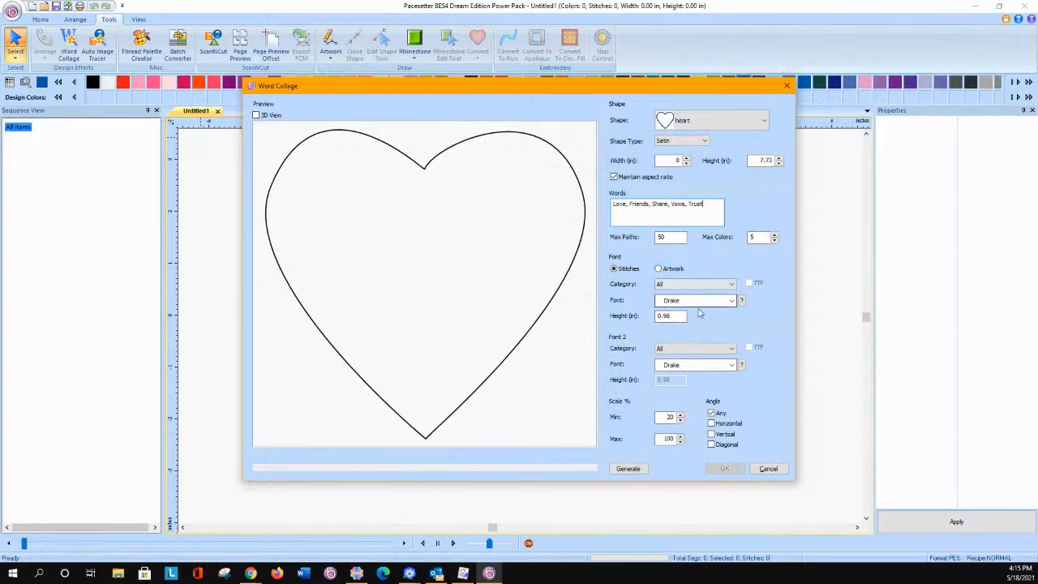
Set the collage's second font to Granny O and generate the word collage.
click(696, 365)
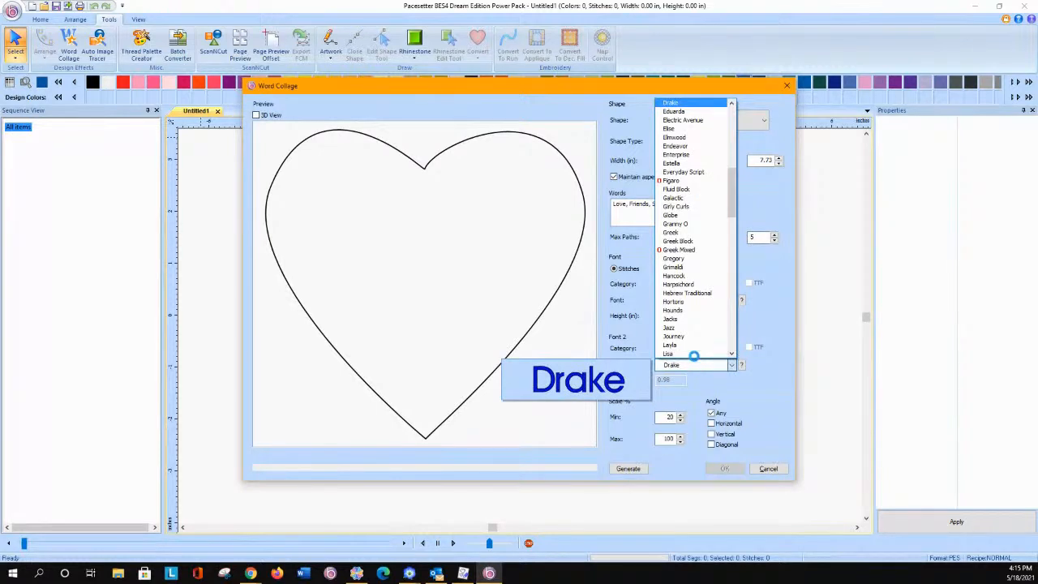
click(693, 224)
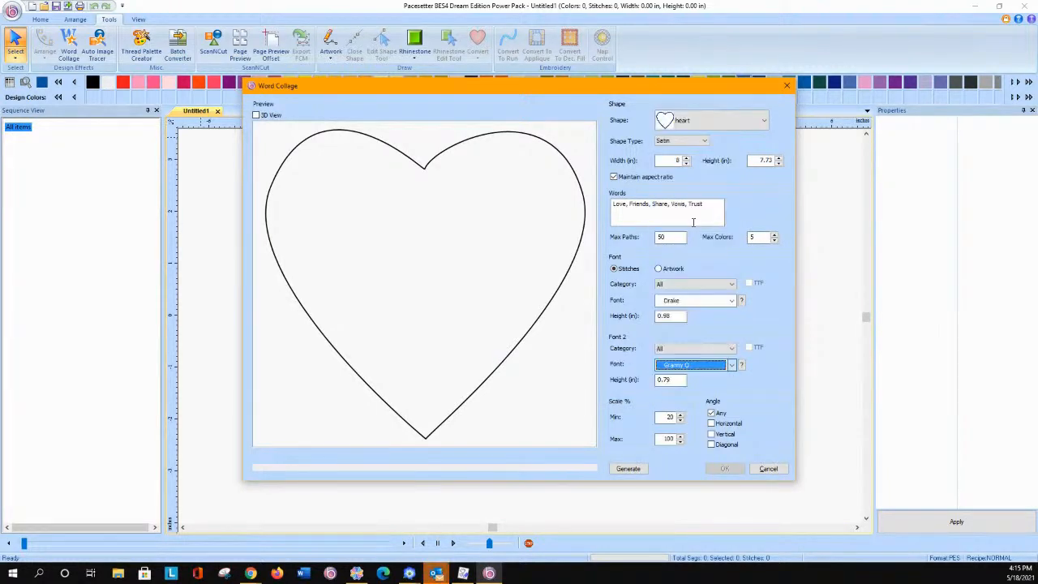
click(628, 469)
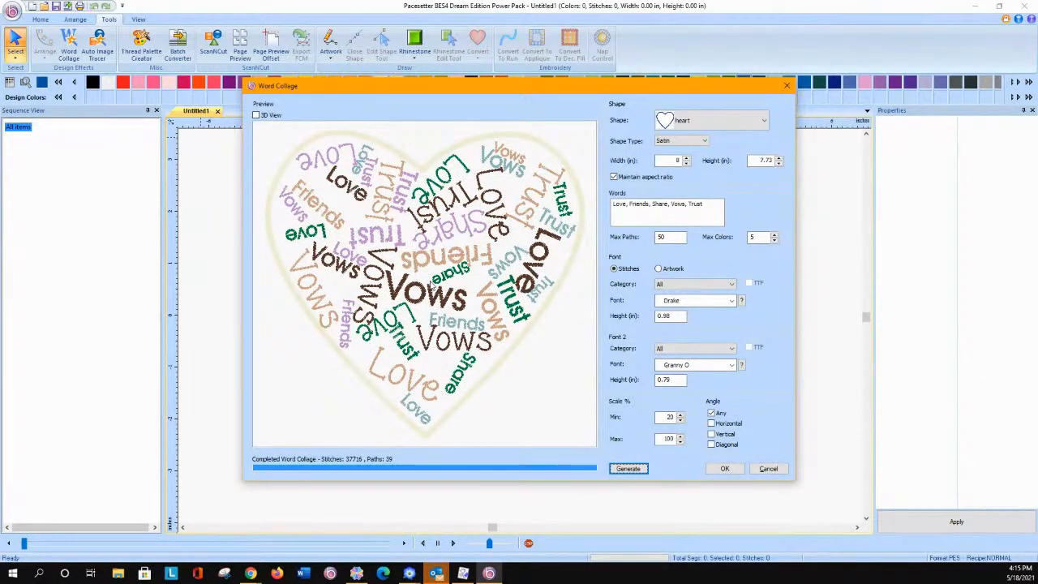
Restrict the word angles to horizontal, vertical and diagonal instead of any, and regenerate the collage.
click(710, 414)
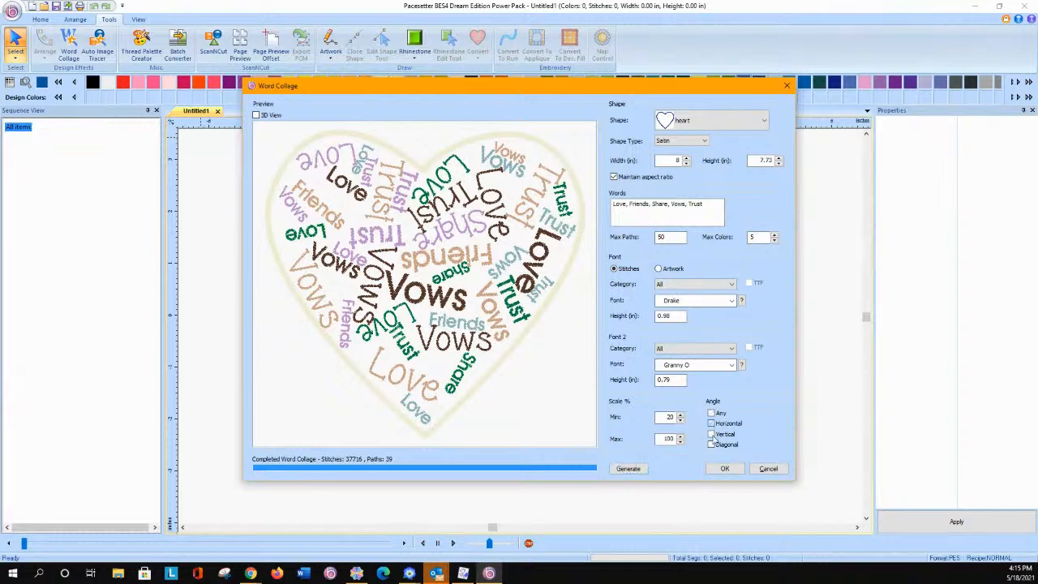
click(711, 435)
click(710, 445)
click(628, 469)
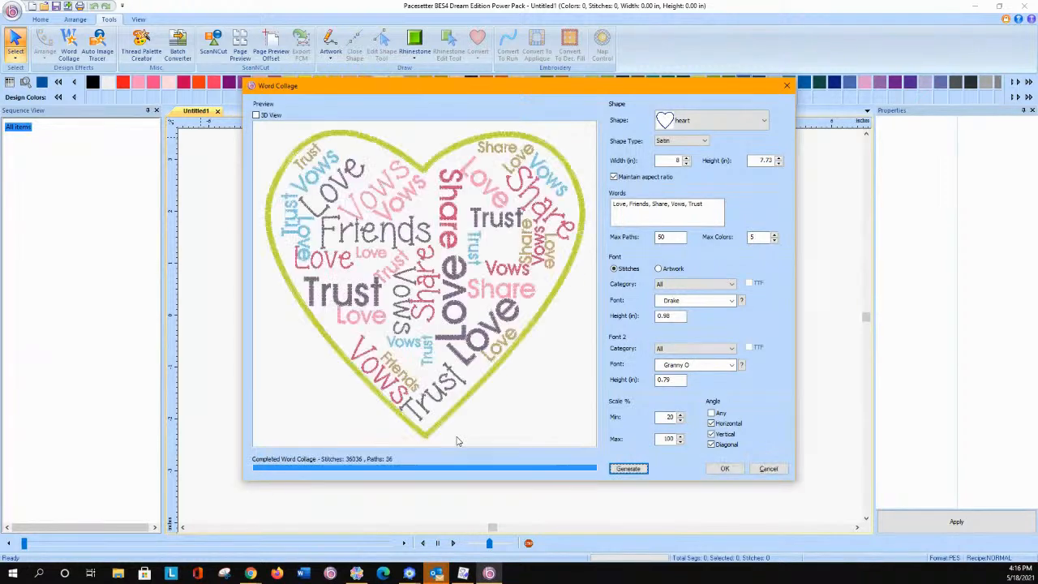
Regenerate the word collage five more times for a new layout and colours, accept it into the design and deselect it.
click(628, 469)
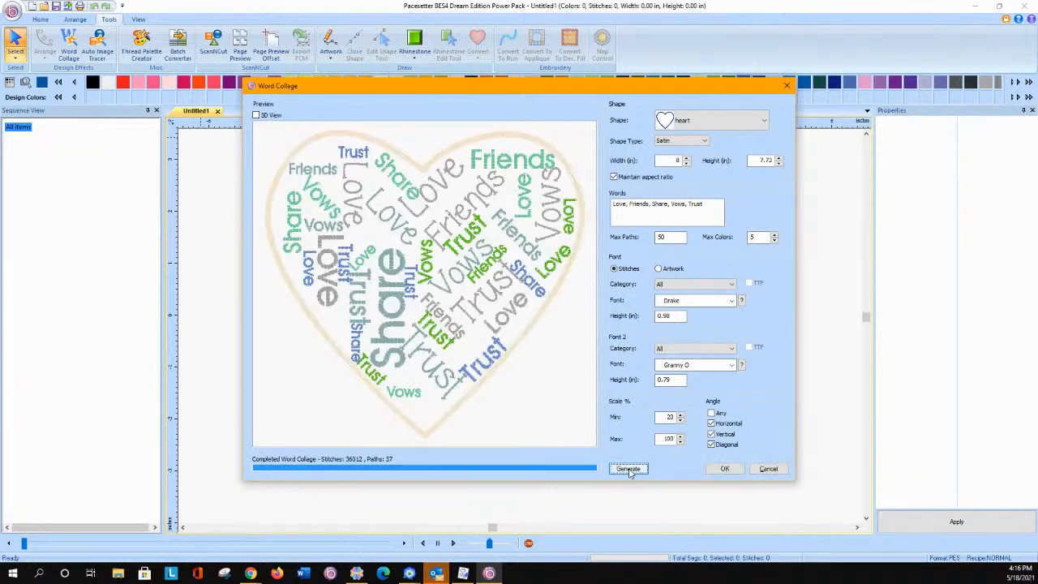
click(628, 469)
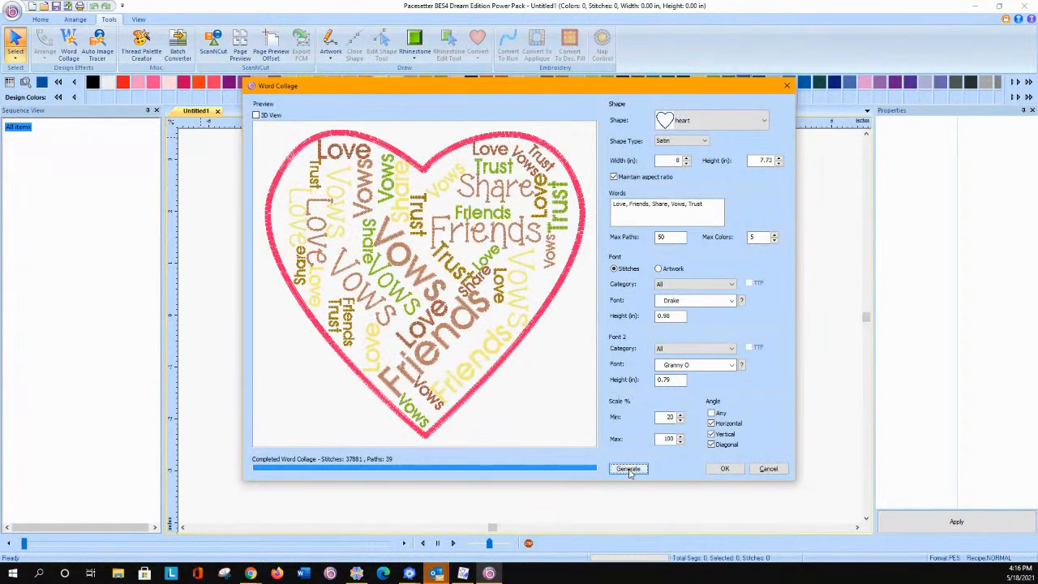
click(629, 470)
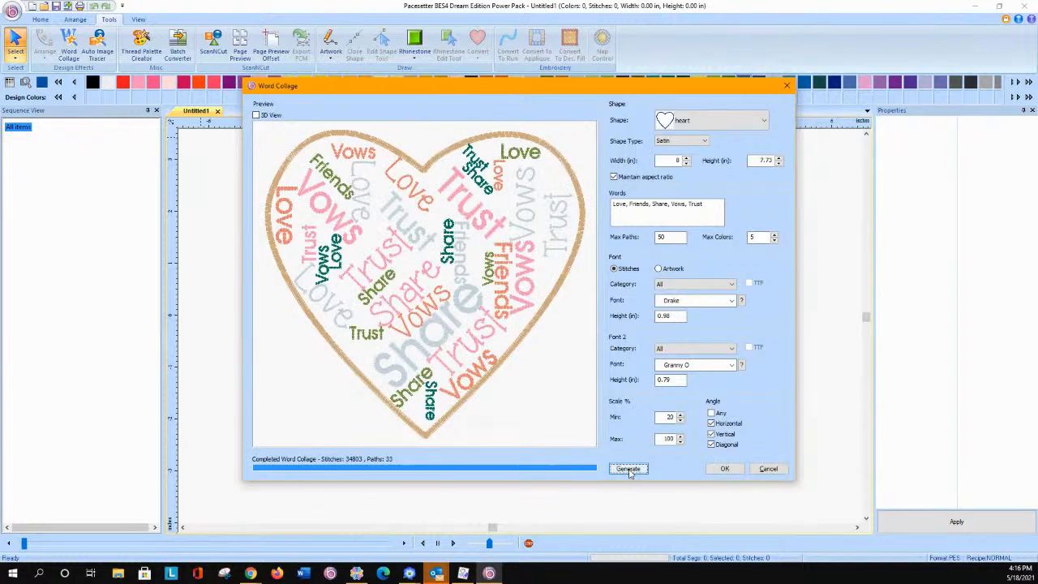
click(629, 469)
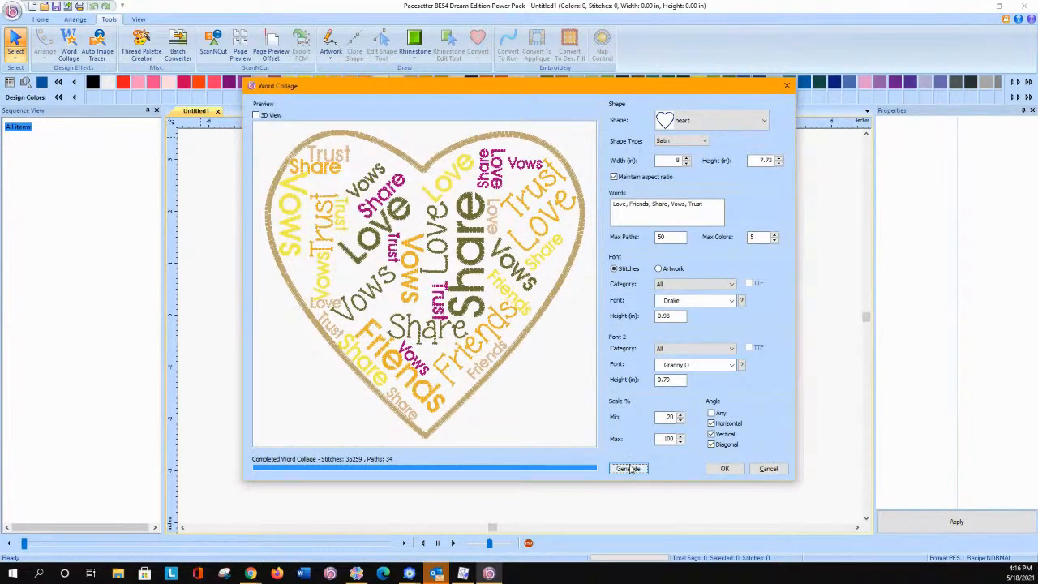
click(629, 469)
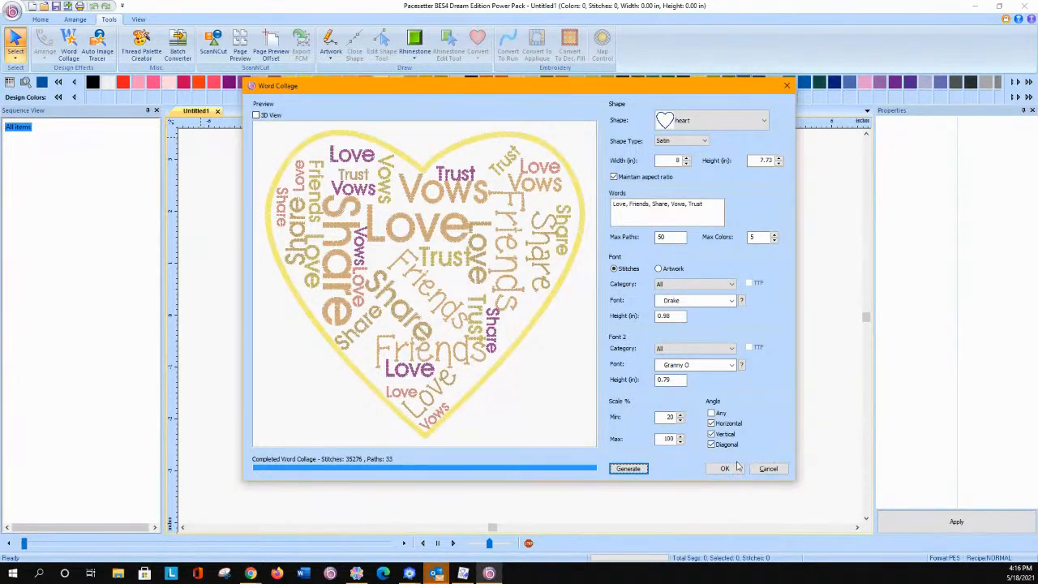
click(725, 468)
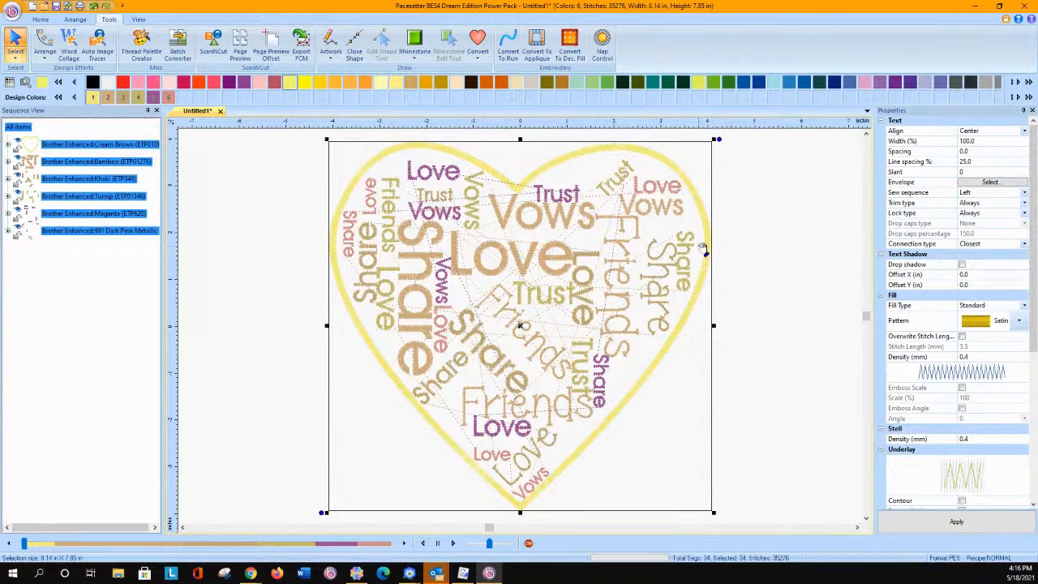
click(216, 202)
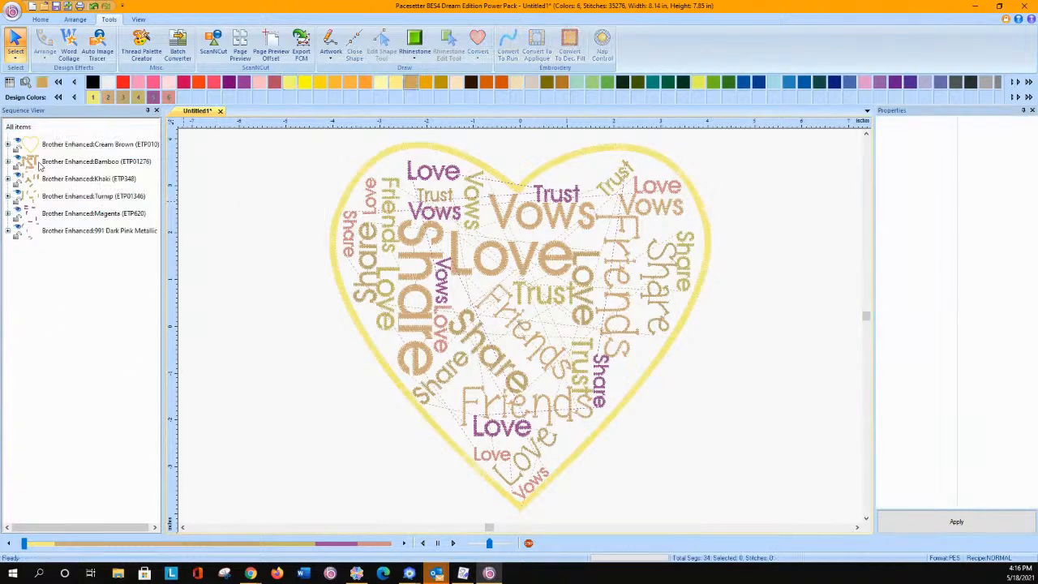
Examine the text properties of all five word colour groups together and of the Bamboo group alone.
click(39, 162)
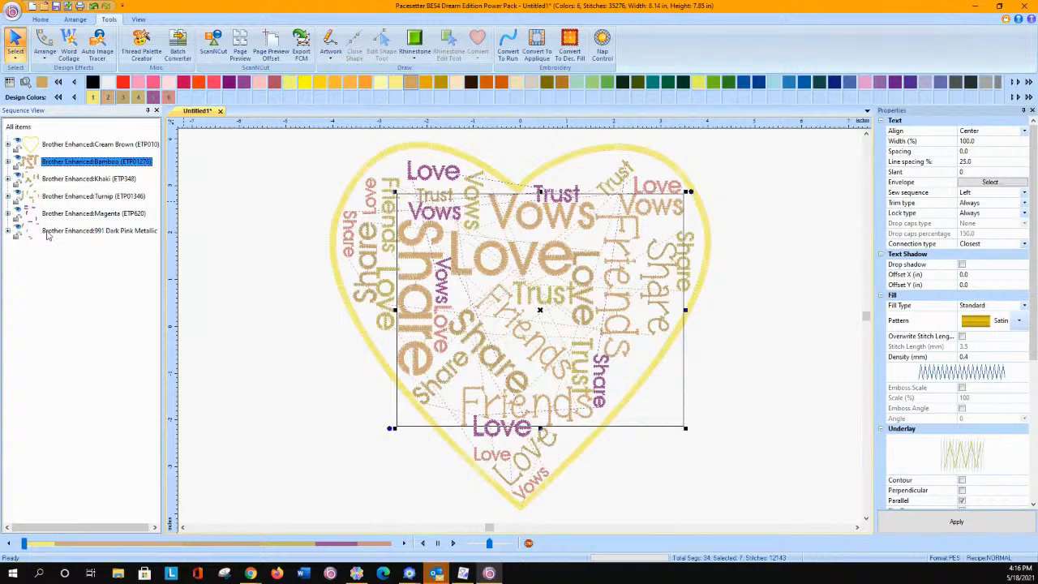
shift+click(47, 233)
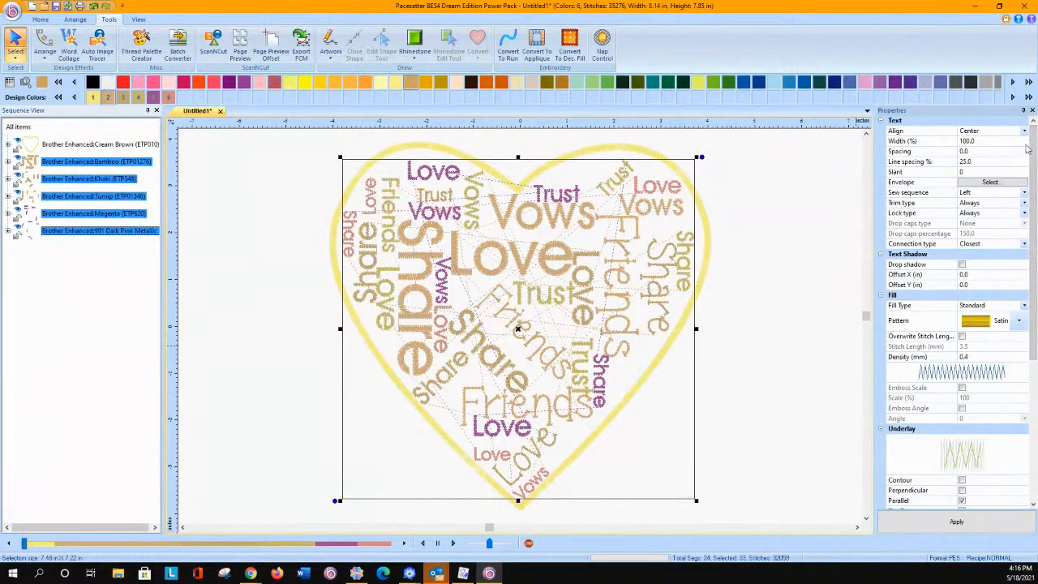
click(73, 166)
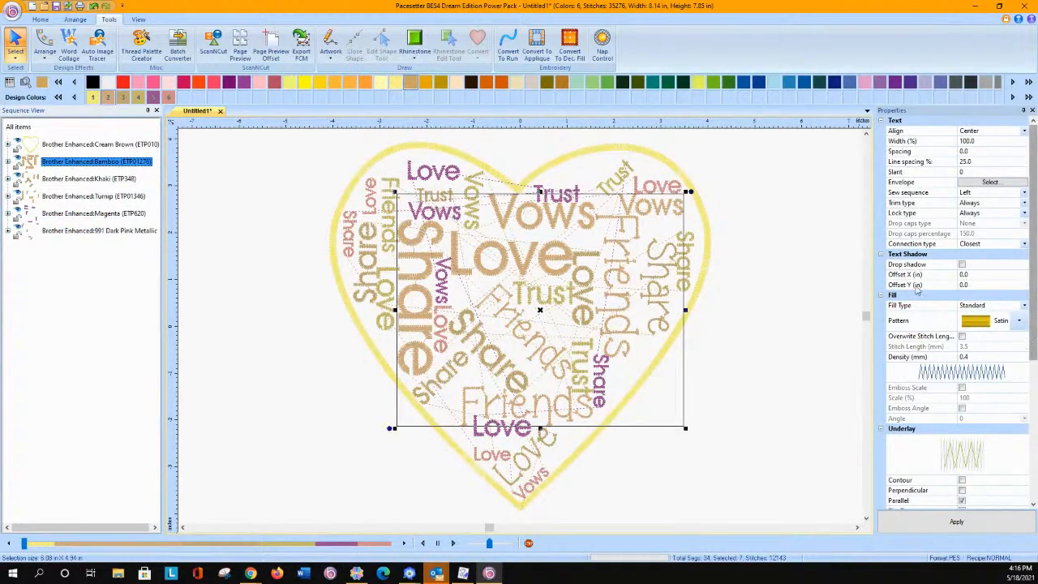
click(754, 240)
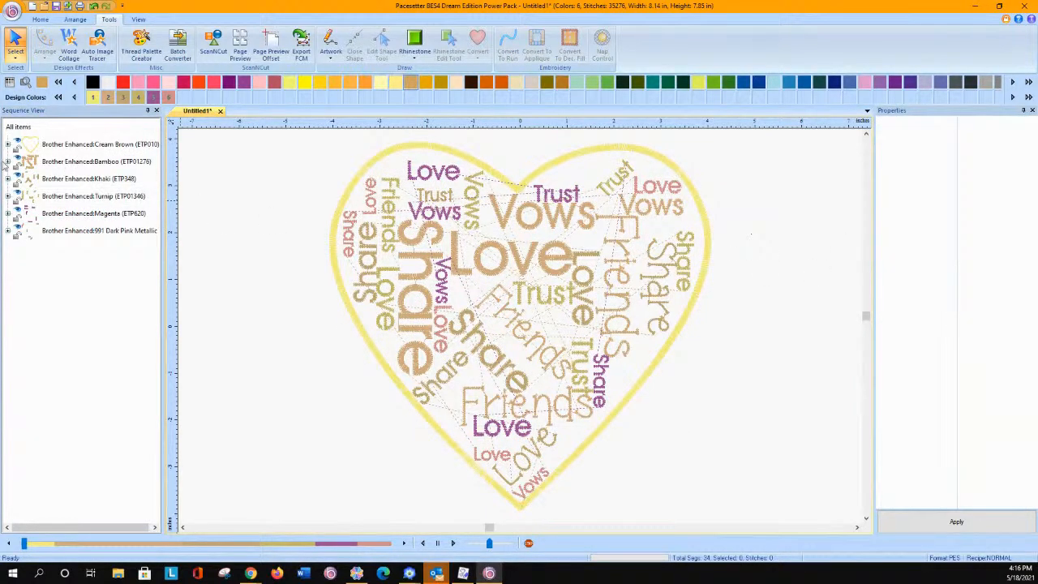
Set the font of the two Vows, the Love and the vertical Share in the Bamboo group to Granny O.
click(9, 163)
click(50, 179)
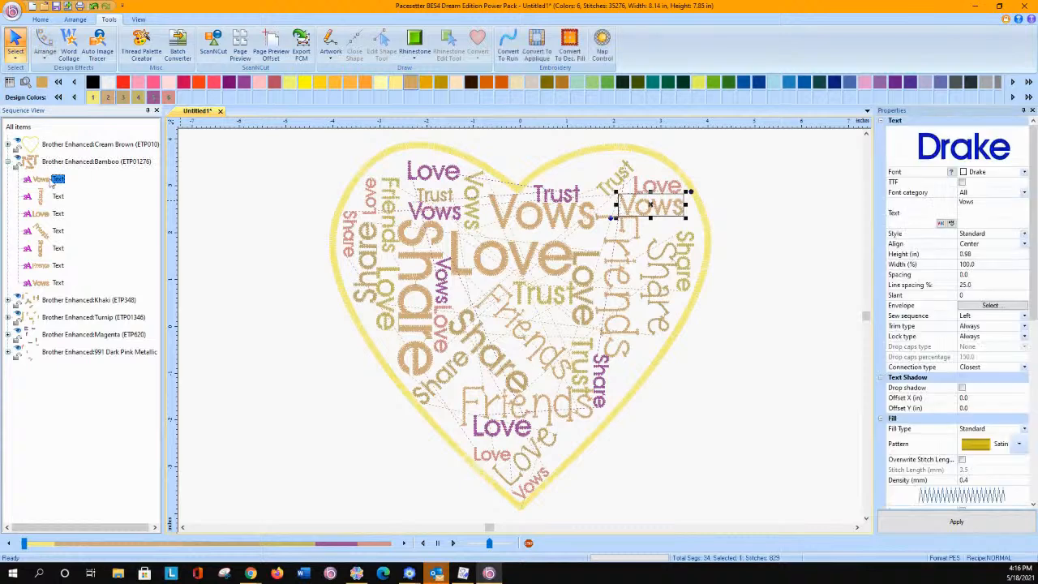
ctrl+click(55, 213)
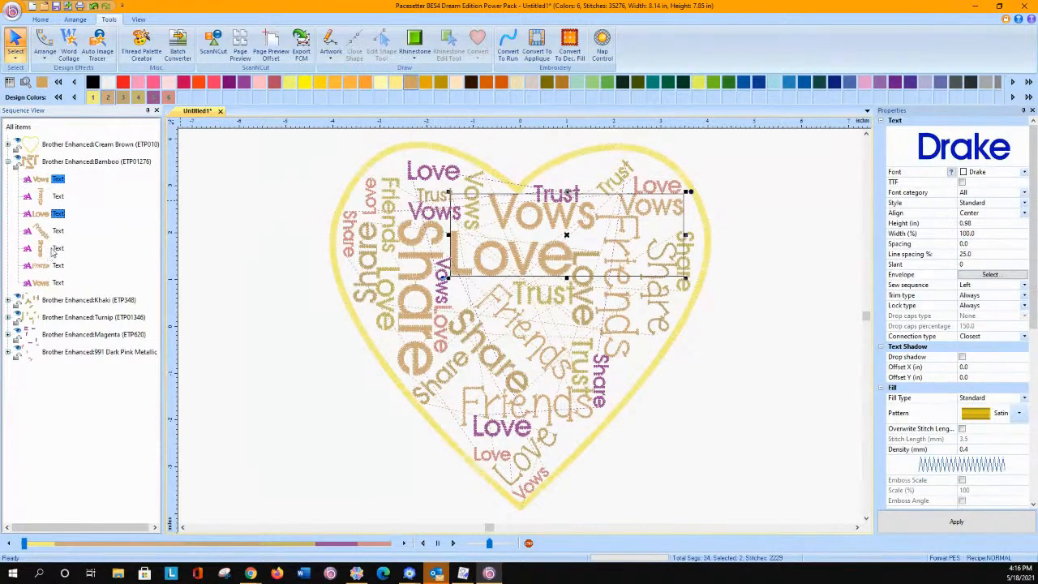
ctrl+click(57, 247)
ctrl+click(59, 283)
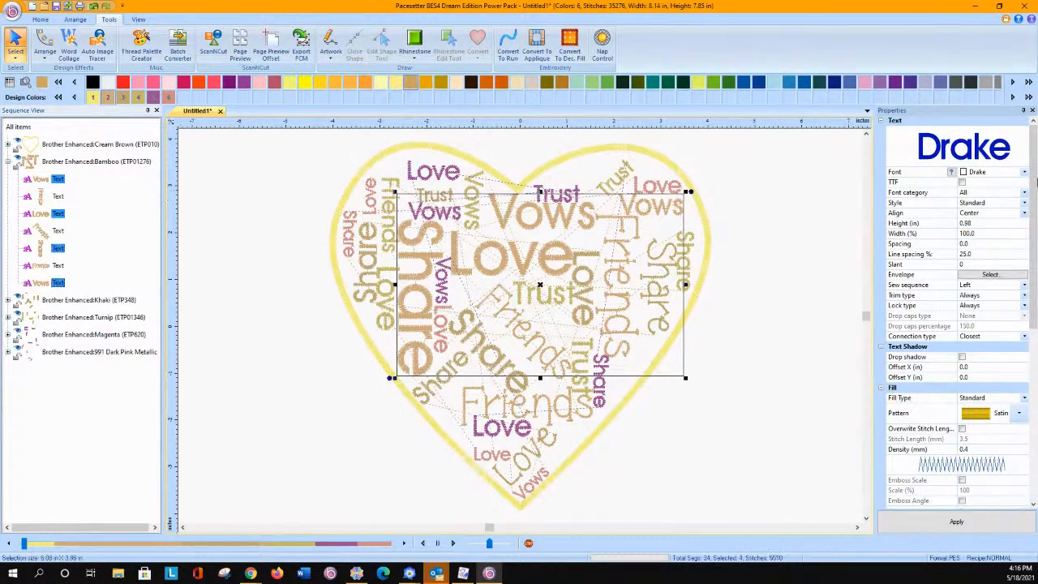
click(1023, 173)
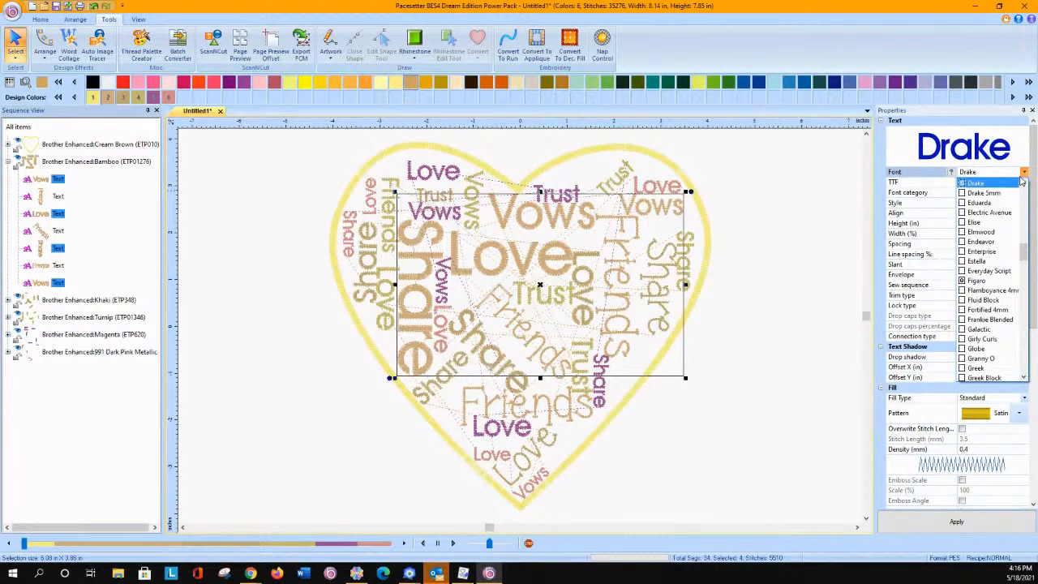
key(g)
click(1023, 174)
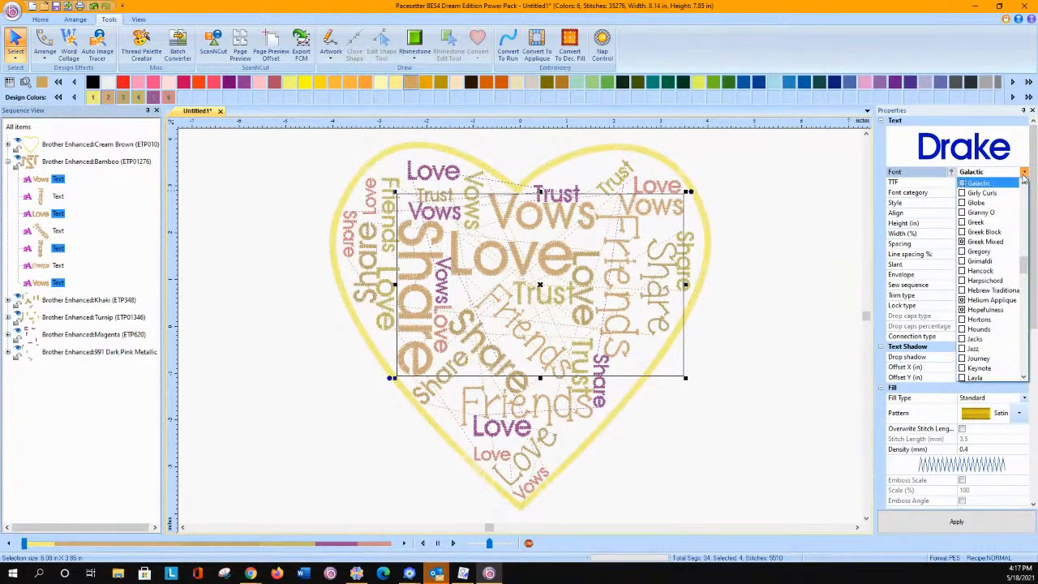
click(1010, 215)
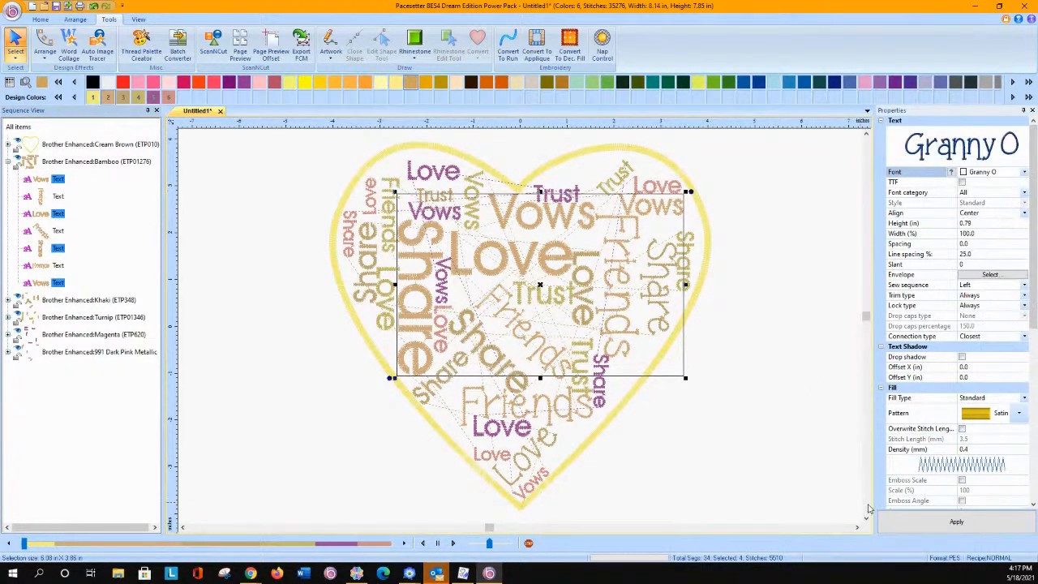
click(914, 521)
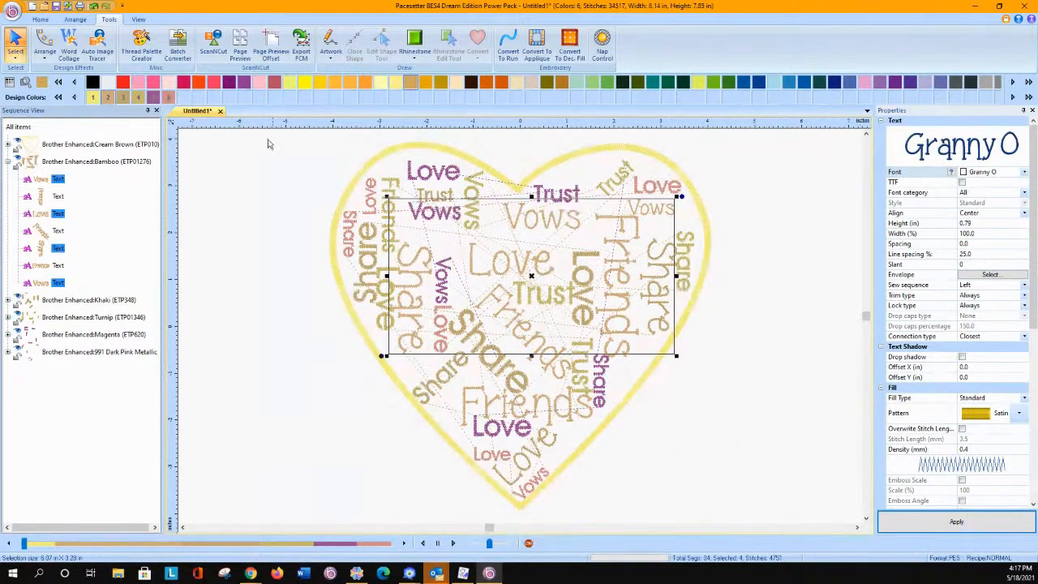
click(751, 363)
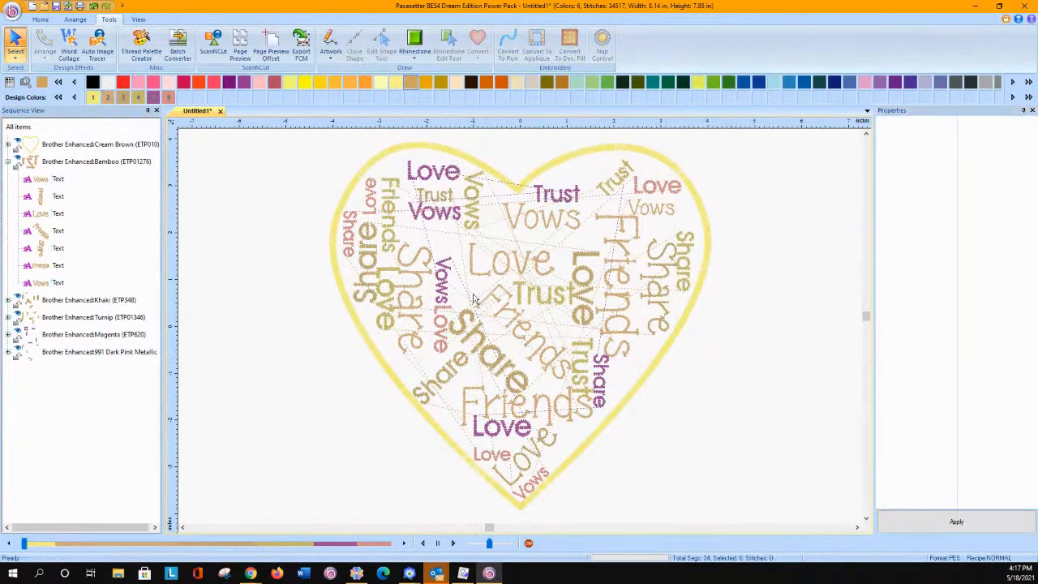
Clear the heart's centre by moving two Love words, Trust, Vows and two Share words outside the heart's right edge.
drag(478, 280, 862, 281)
click(570, 296)
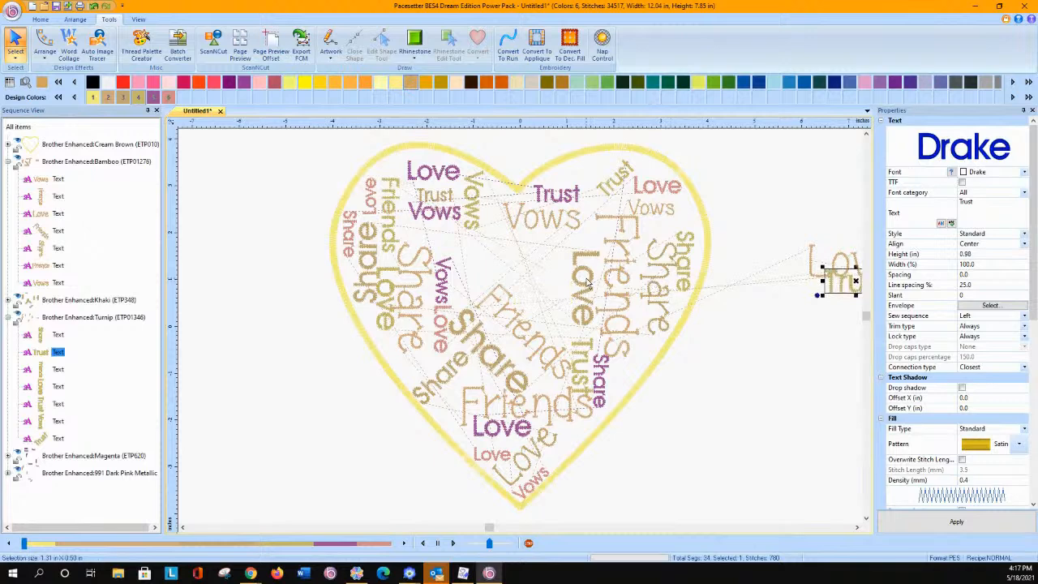
drag(589, 283, 847, 333)
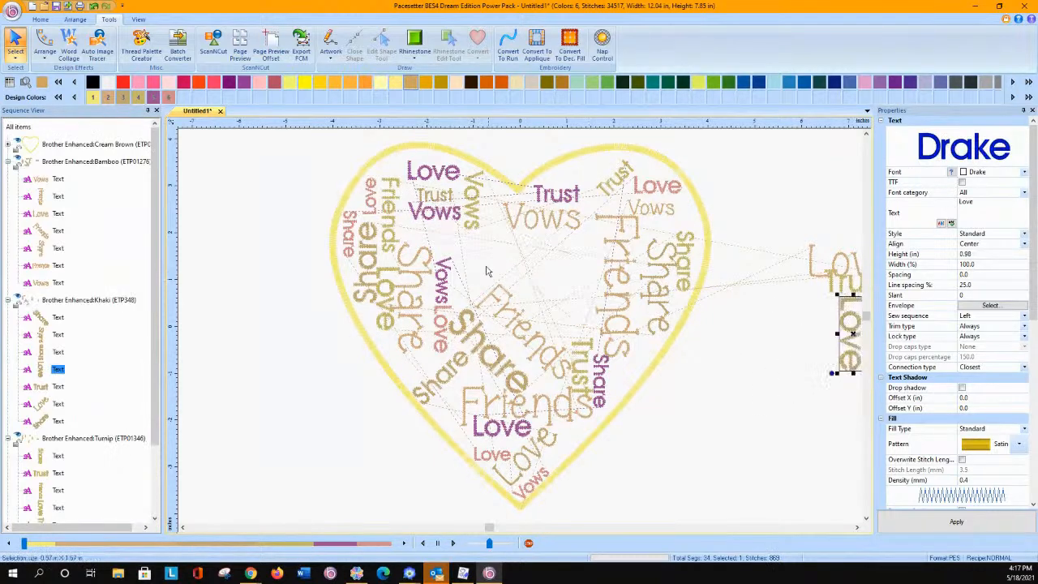
drag(437, 283, 814, 344)
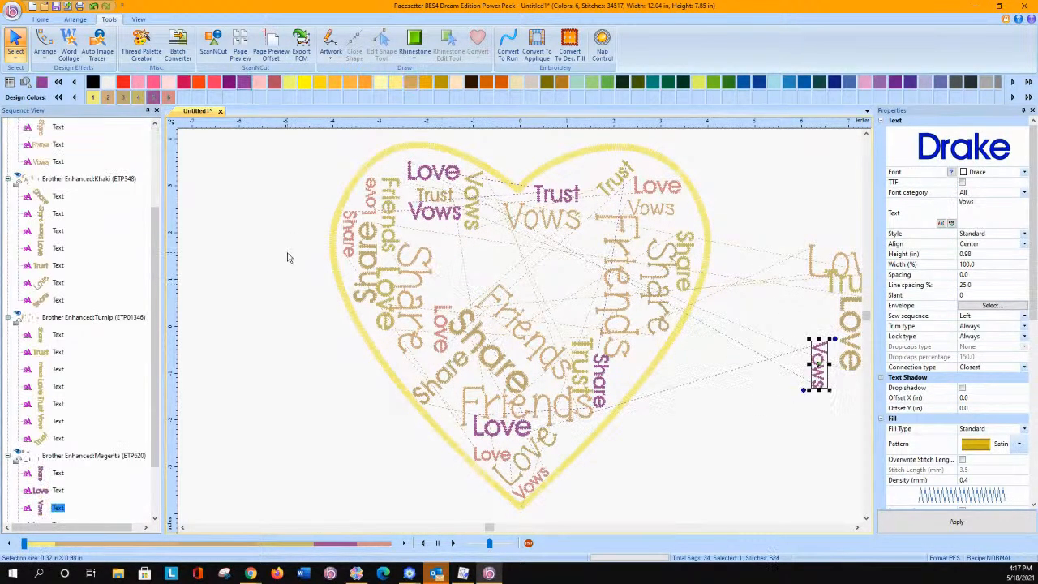
drag(412, 277, 781, 218)
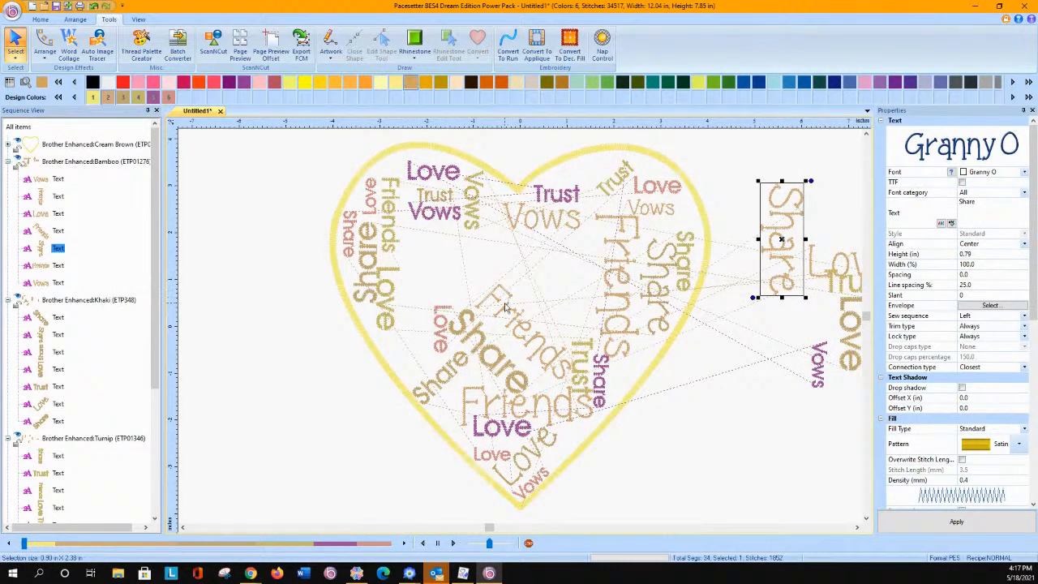
drag(446, 377, 809, 373)
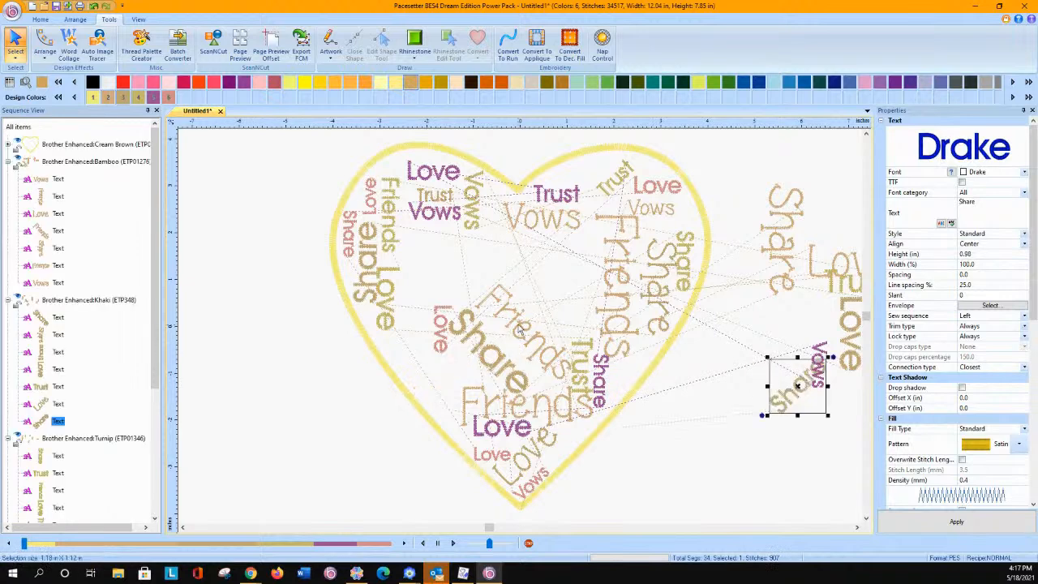
Move the diagonal Friends to the heart's lower-left edge, clear the vertical Love out of its way, and rotate Friends to follow the outline.
drag(463, 344, 361, 376)
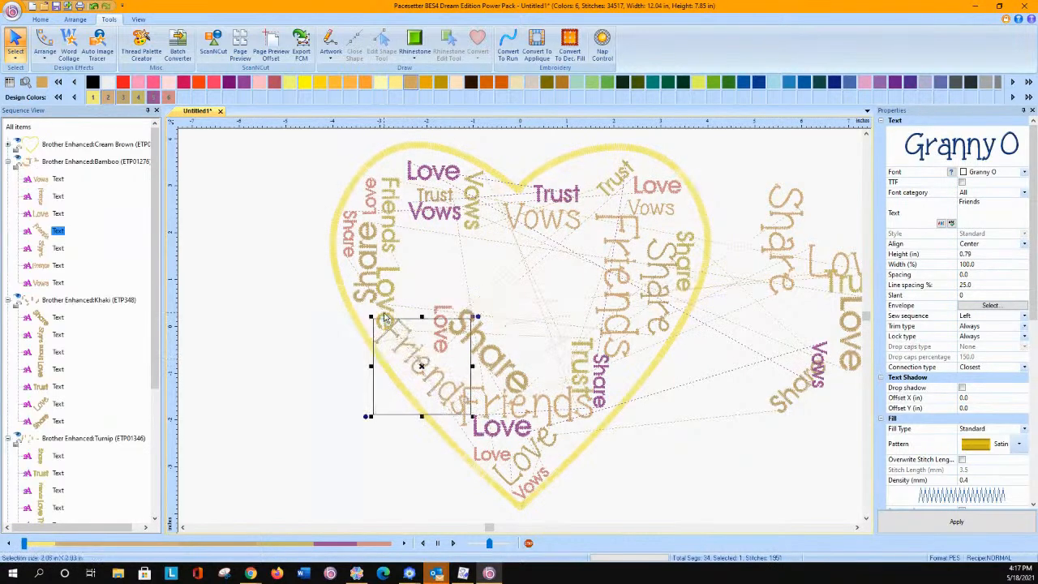
drag(389, 299, 783, 326)
drag(413, 349, 408, 330)
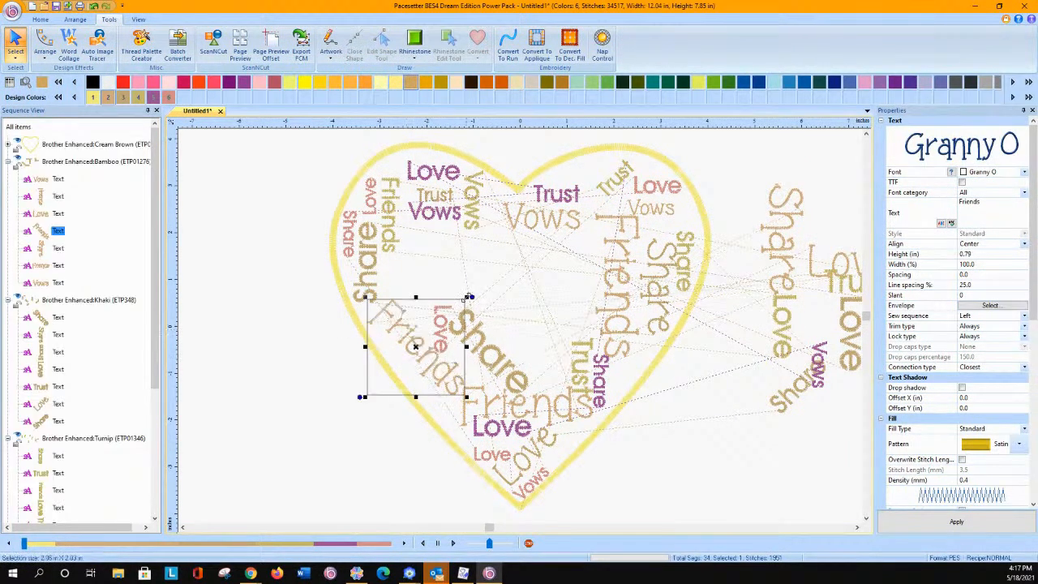
drag(470, 298, 479, 308)
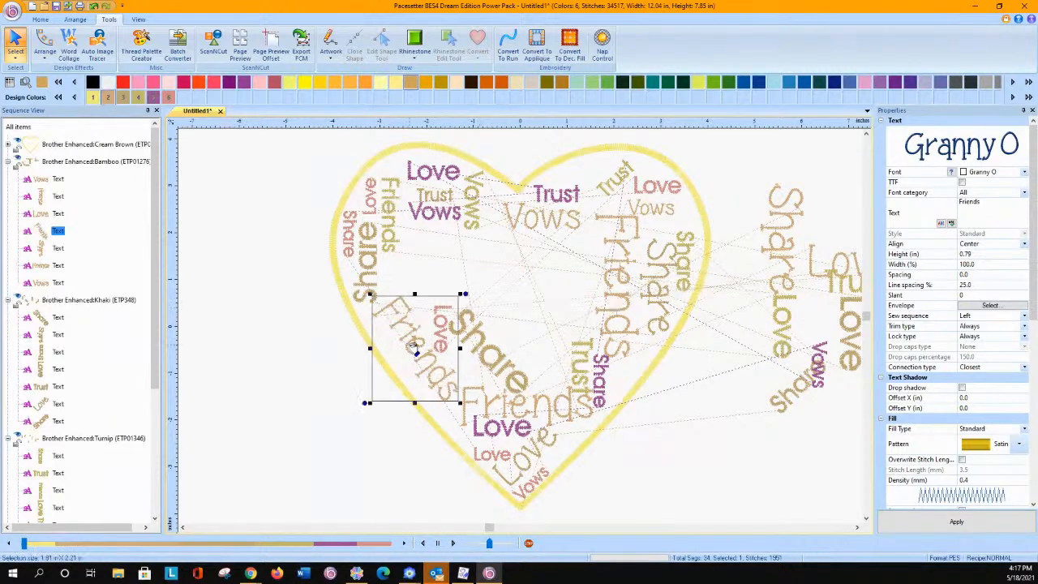
Bring the large Granny O Love back into the heart's centre and replace its text with the couple's first names.
drag(813, 274, 466, 282)
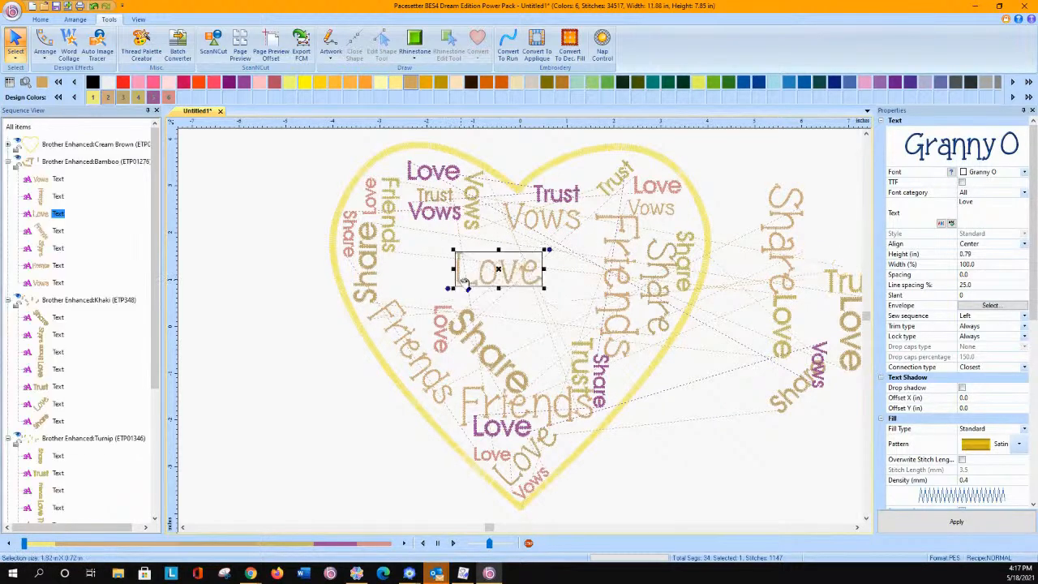
click(1003, 203)
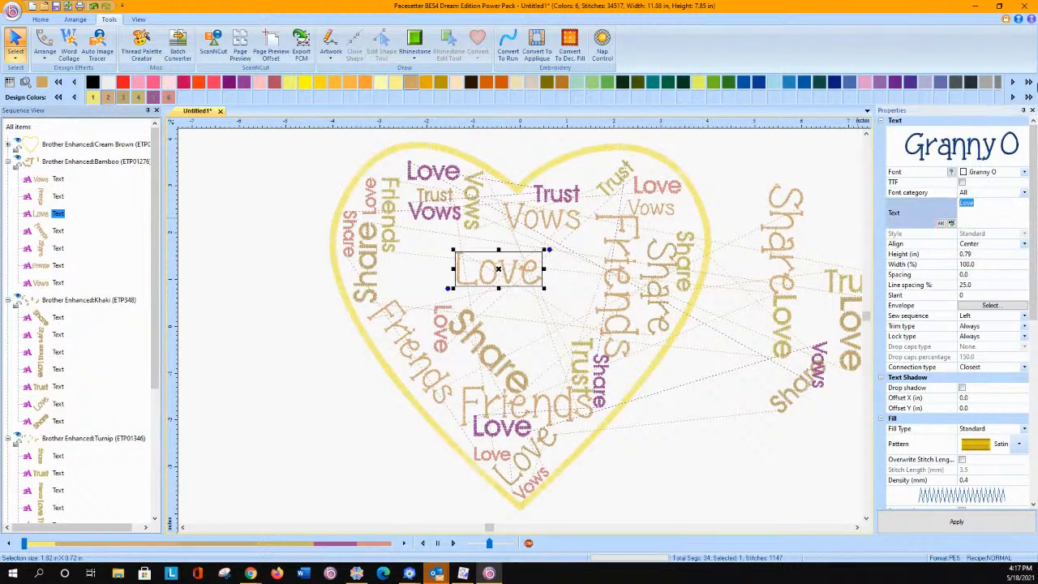
text(Rachel Jesse)
click(949, 523)
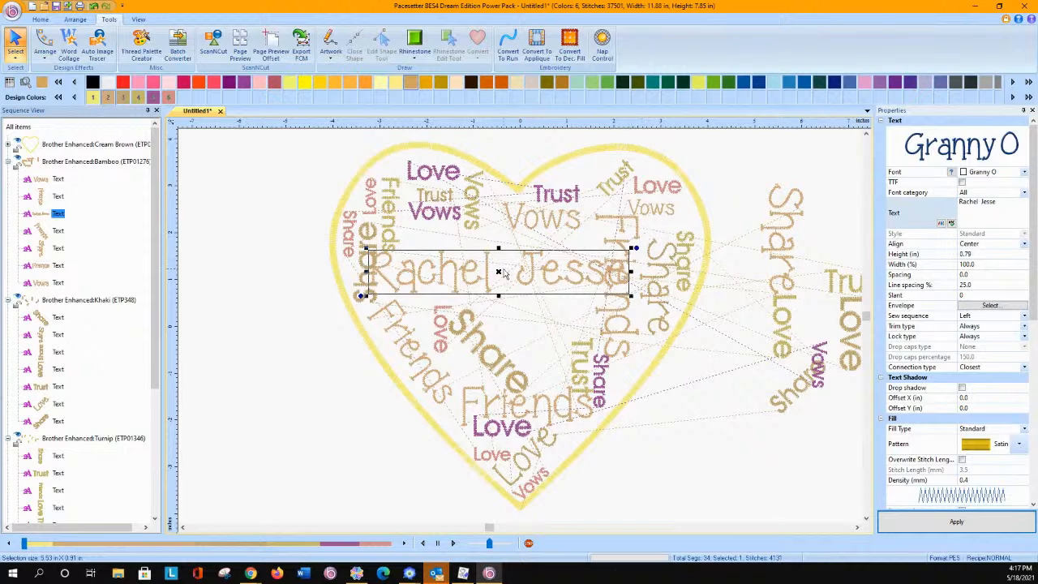
Shift the couple's names into the middle below Vows, and move the overlapping vertical Friends and Share outside the heart.
drag(528, 271, 542, 274)
drag(551, 273, 551, 254)
drag(637, 228, 871, 189)
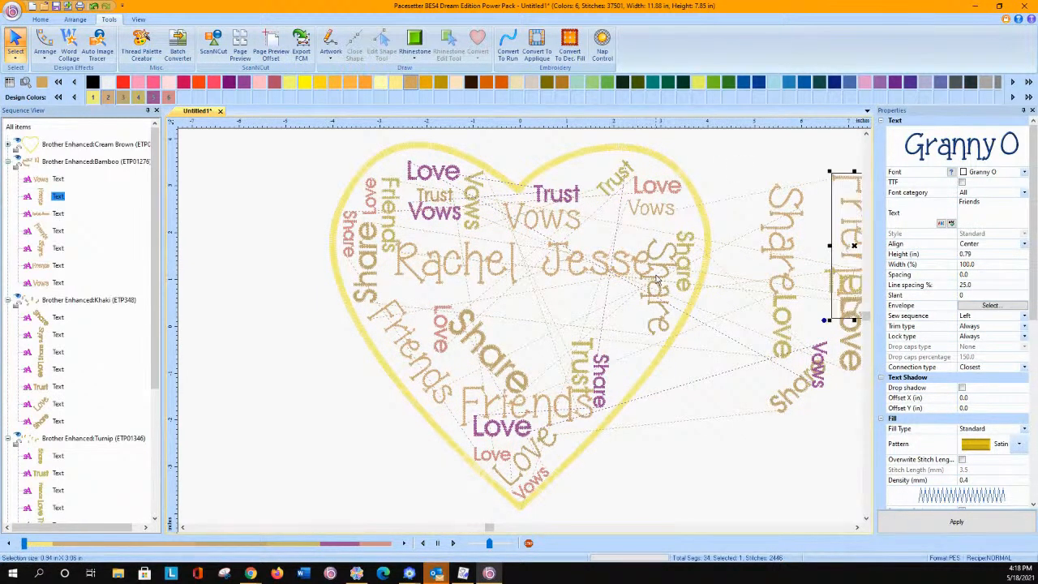
drag(657, 280, 818, 410)
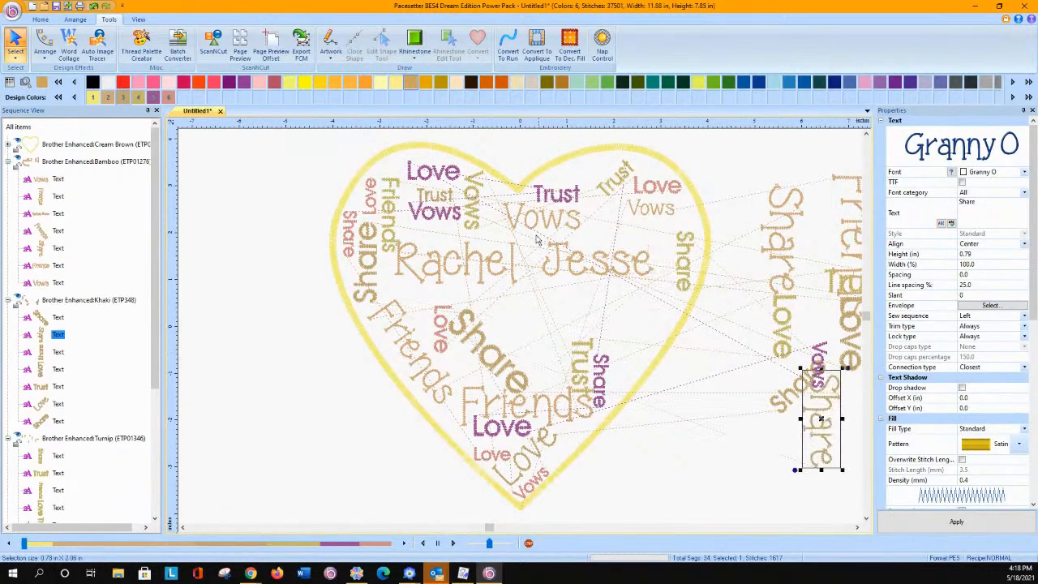
Set the height of the couple's names to 0.60 in and centre them in the heart.
drag(509, 261, 525, 262)
click(980, 255)
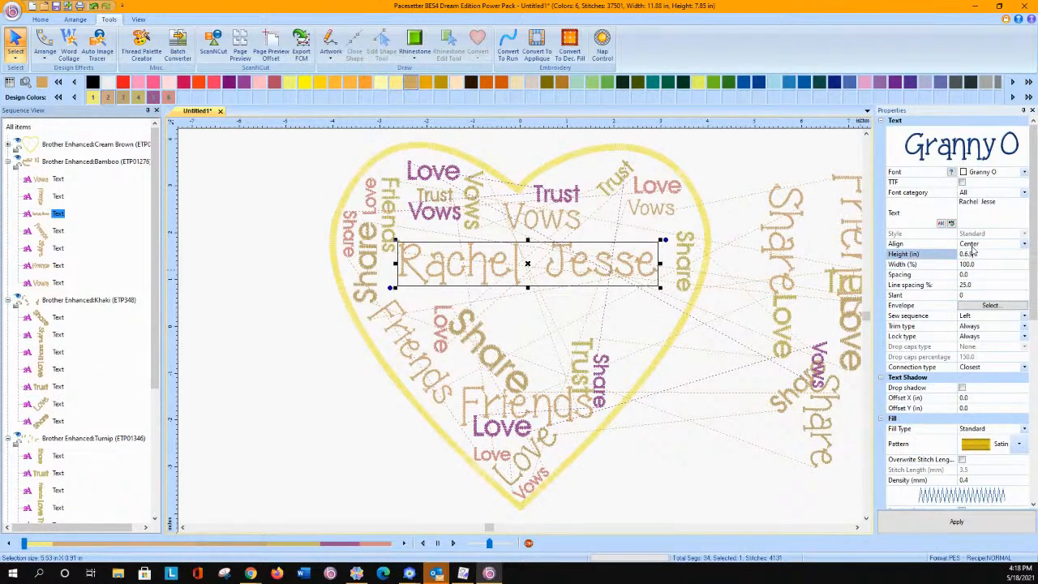
key(Return)
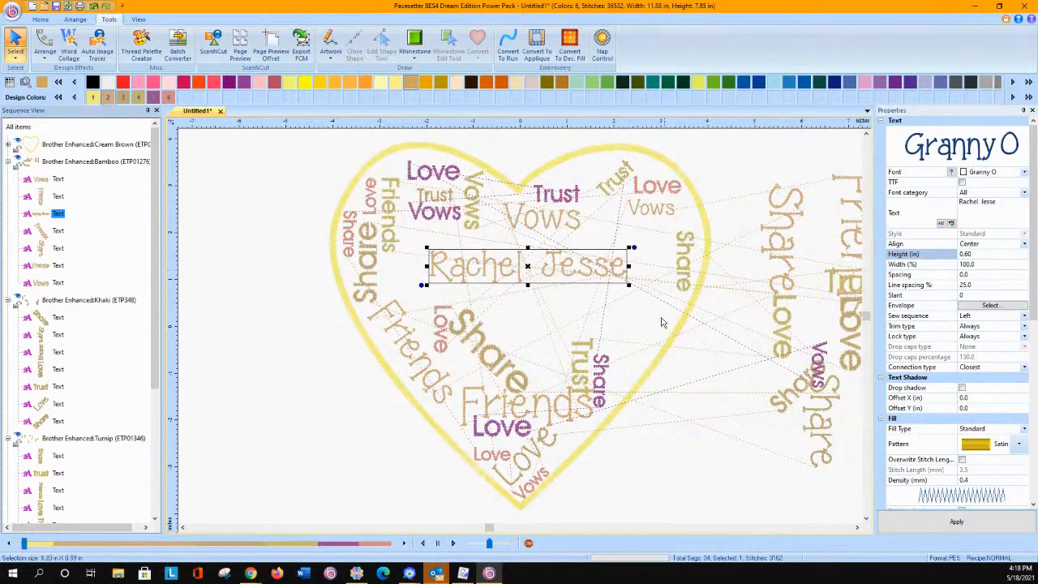
drag(591, 274, 601, 268)
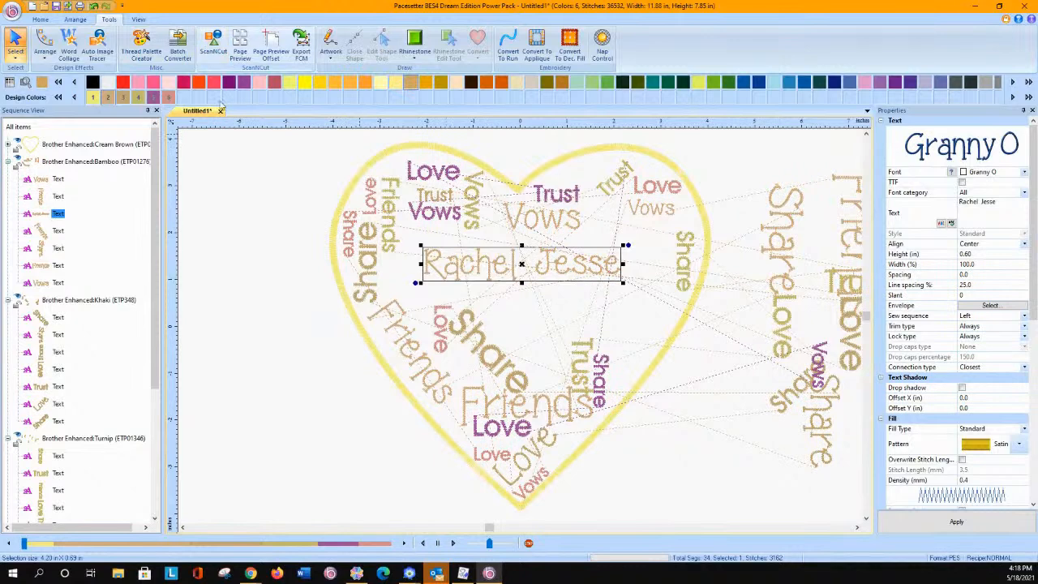
Add the wedding rings design BMD-WD-003 from the Monogram Designer Decors folder and place it to the right of the central Vows.
click(40, 19)
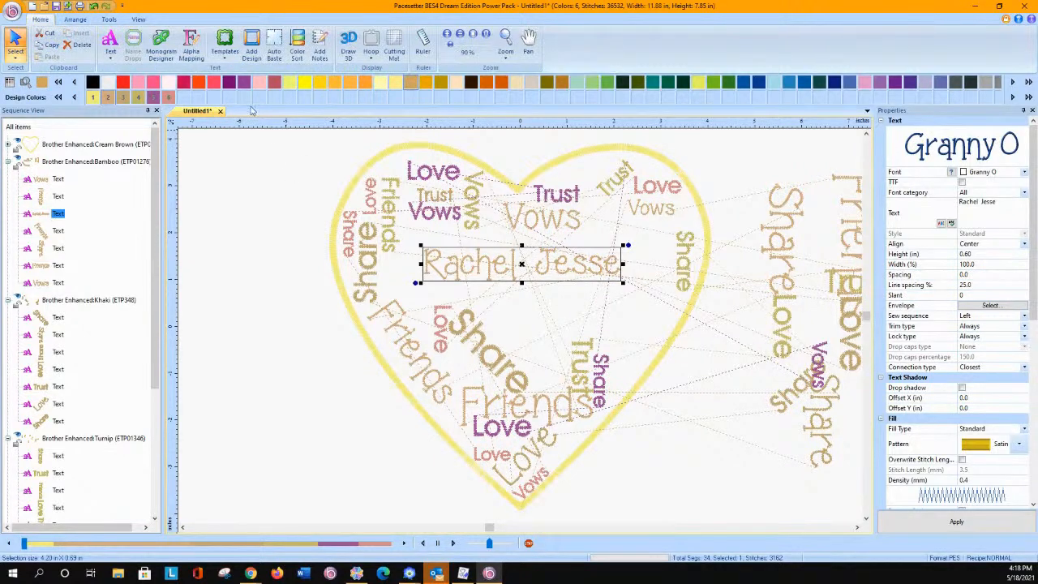
click(252, 50)
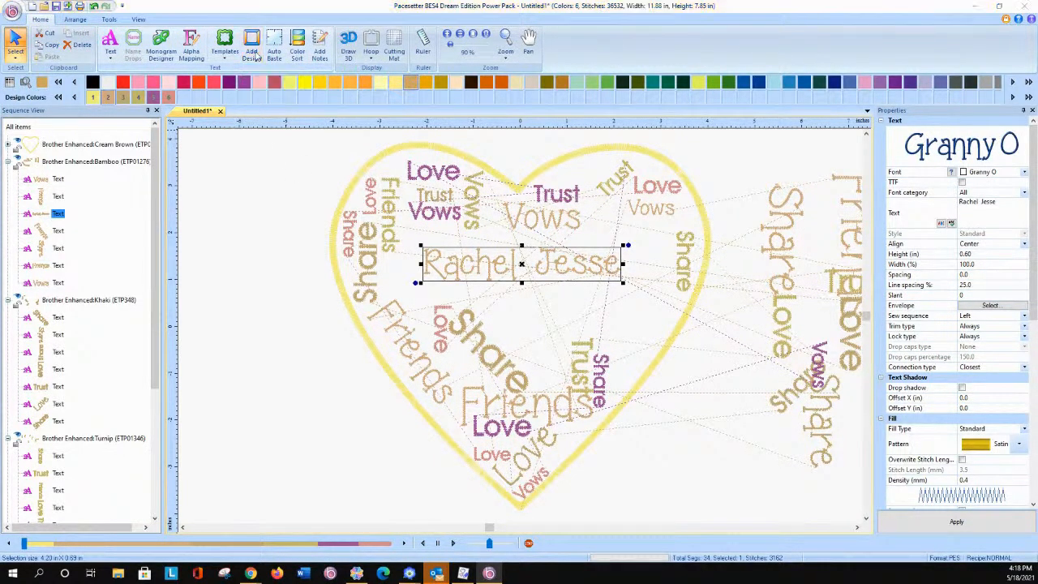
click(395, 144)
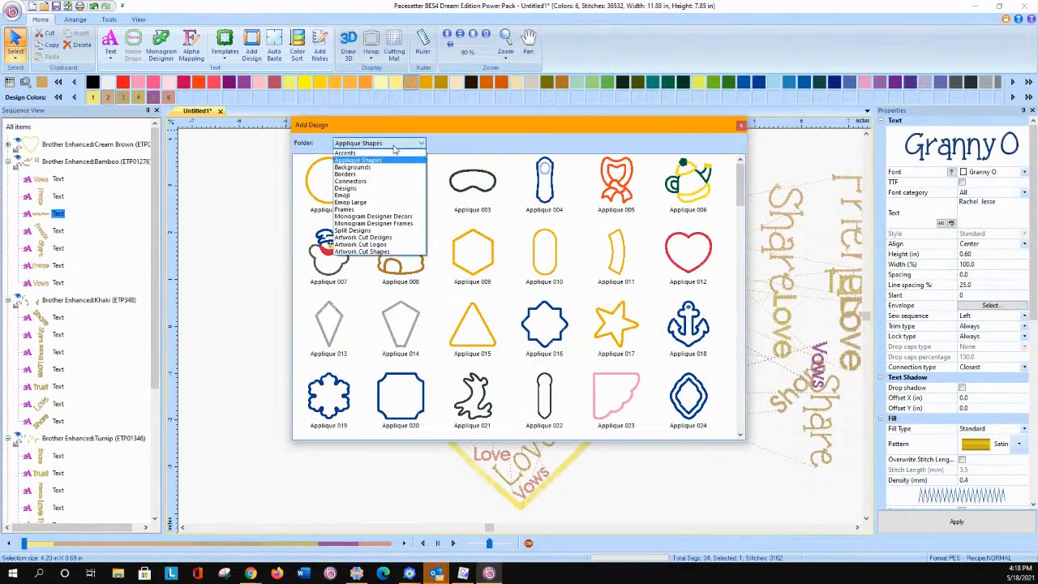
click(401, 217)
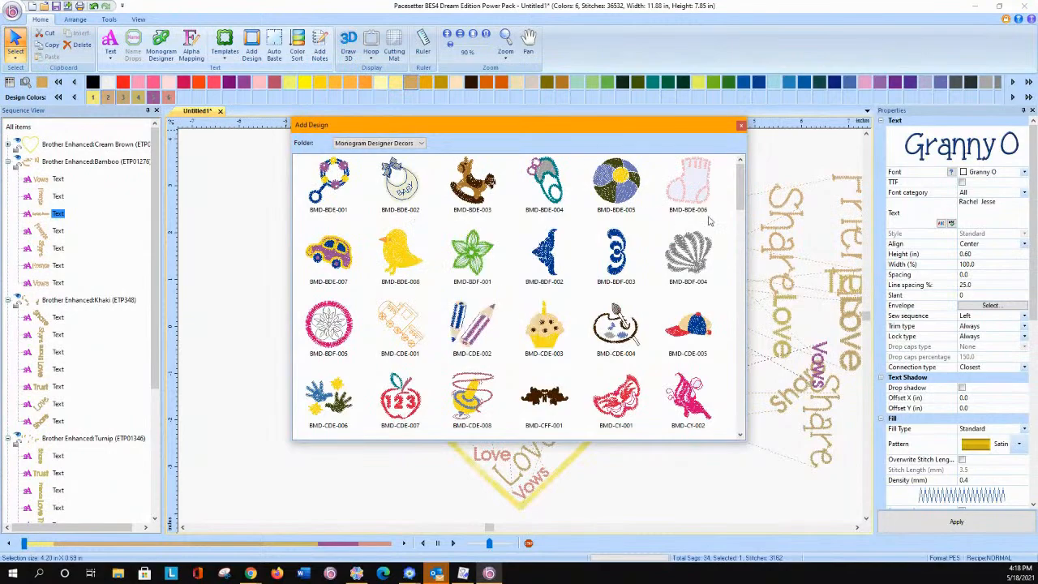
drag(746, 193, 730, 416)
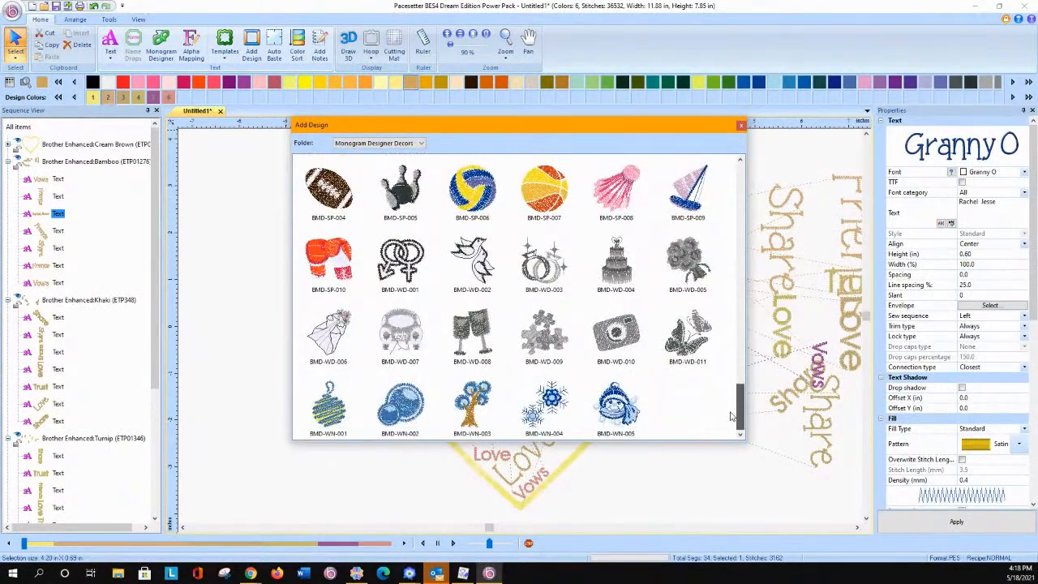
mouse_move(626, 261)
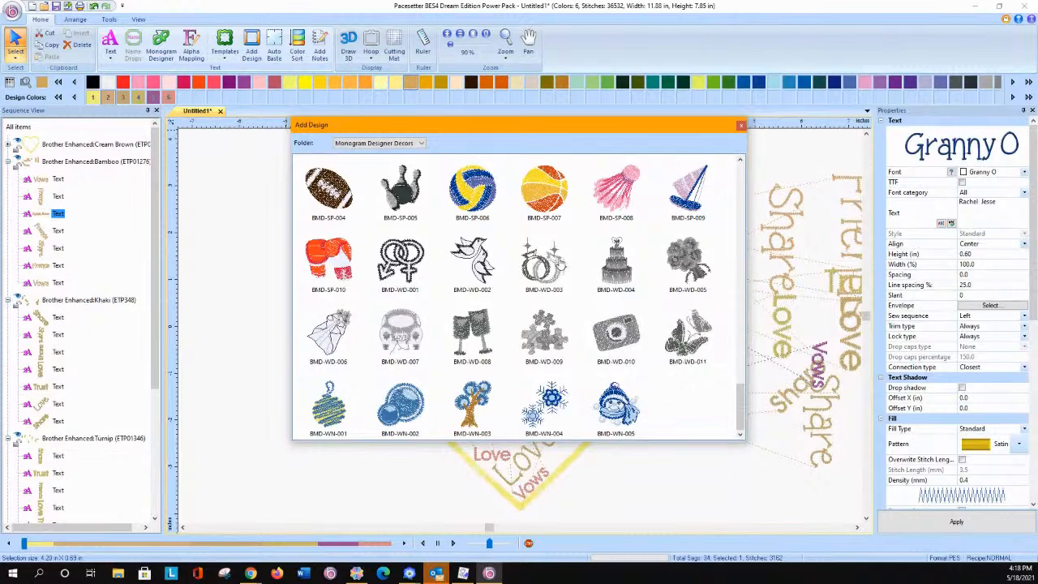
click(543, 262)
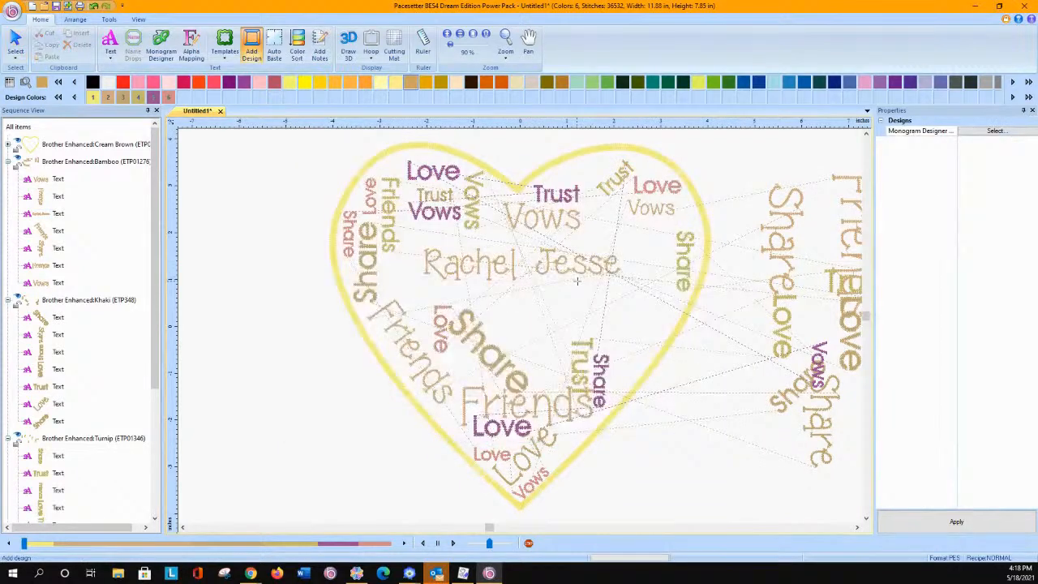
click(606, 240)
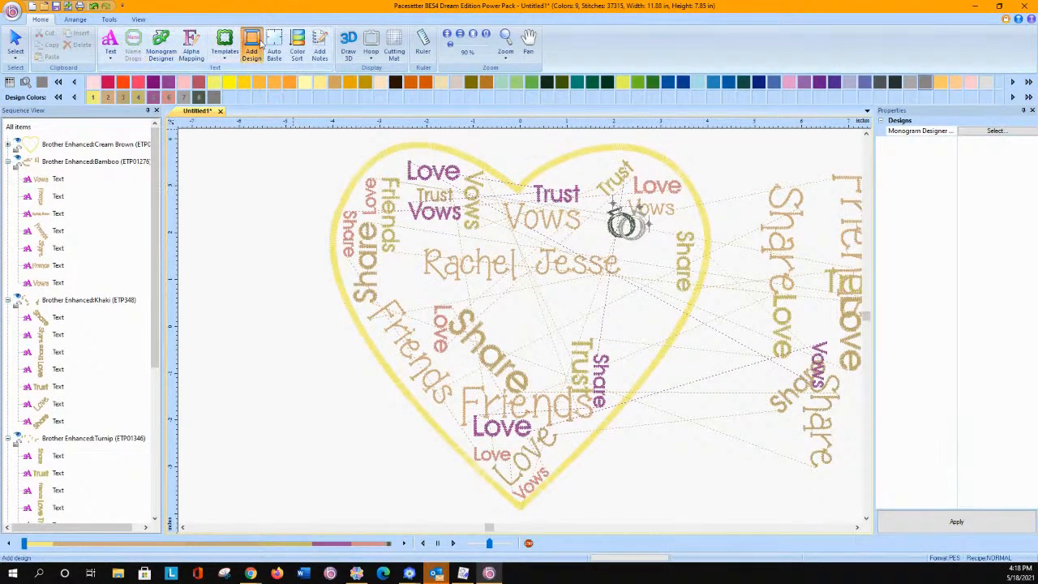
Add the champagne glasses design BMD-WD-008 from the Monogram Designer Decors folder and place it in the middle of the heart.
click(253, 48)
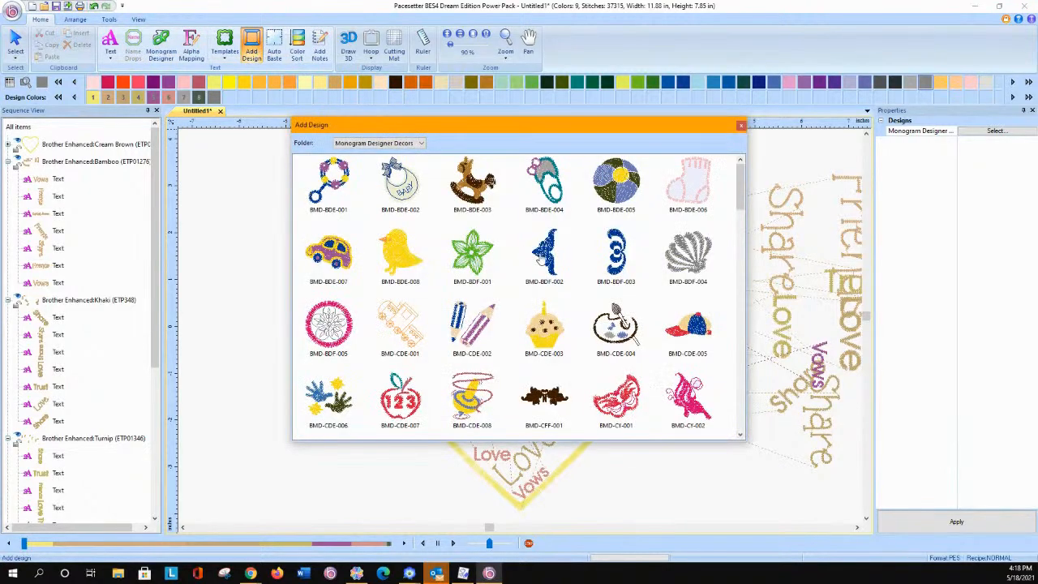
scroll(535, 255, down, 15)
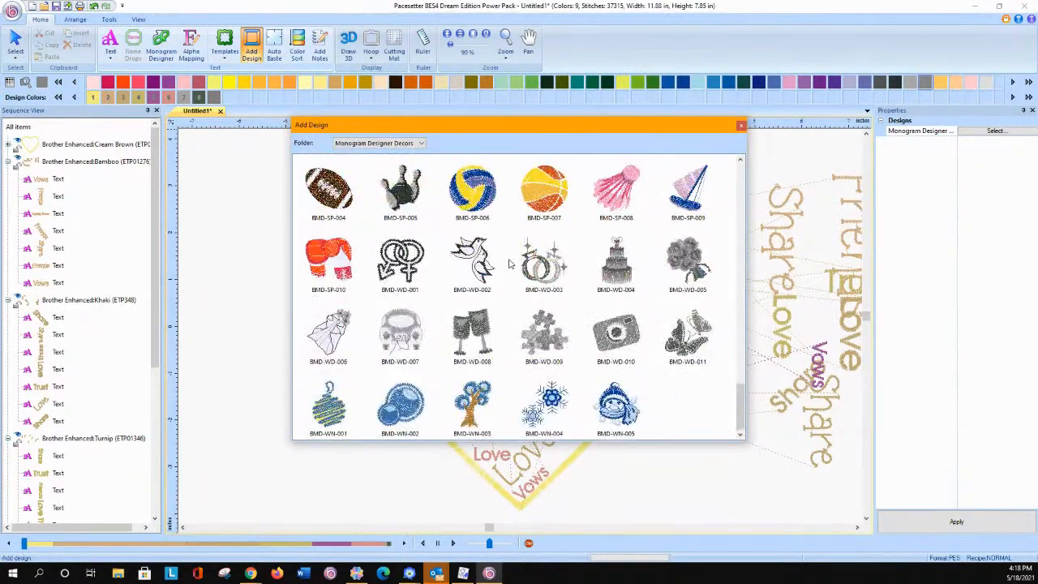
double_click(459, 332)
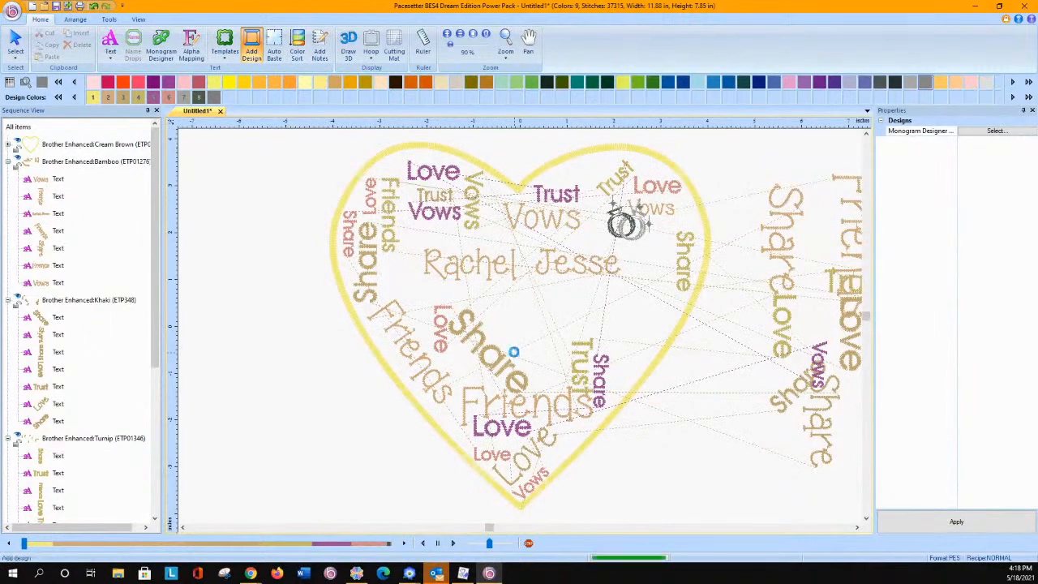
Add the bouquet design BMD-WD-005 from the same folder and place it to the left of the couple's names.
click(252, 49)
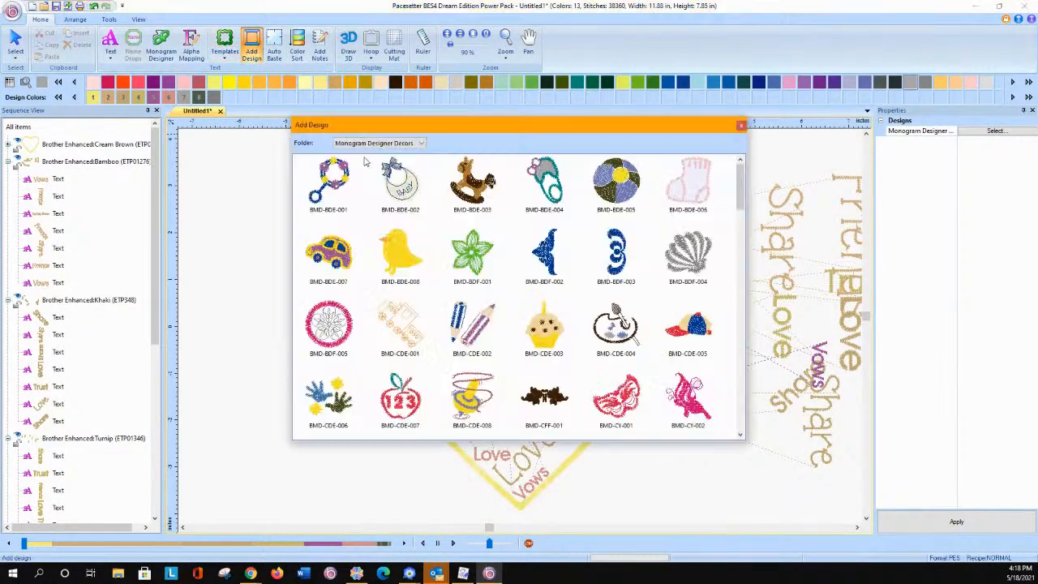
scroll(463, 302, down, 15)
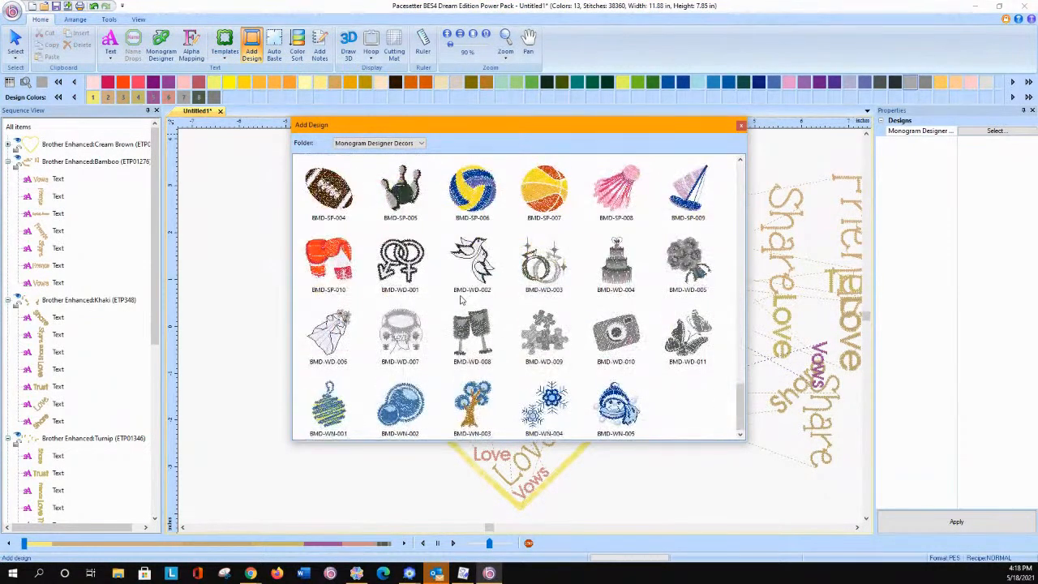
double_click(681, 254)
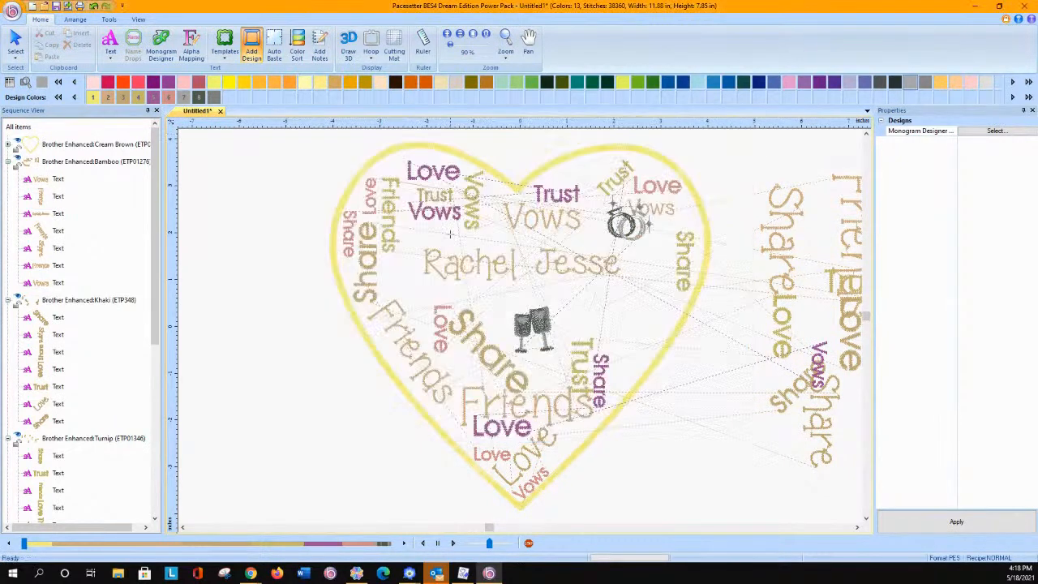
click(391, 273)
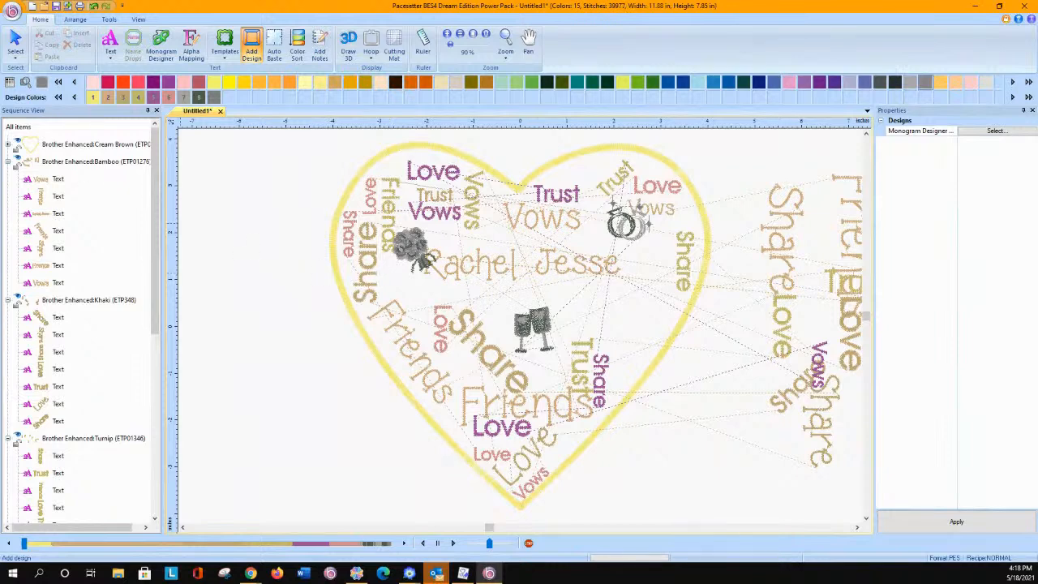
Move the vertical Friends outside the heart's right edge and shift the bouquet up beside the magenta Vows.
click(15, 45)
drag(389, 212, 711, 342)
click(407, 243)
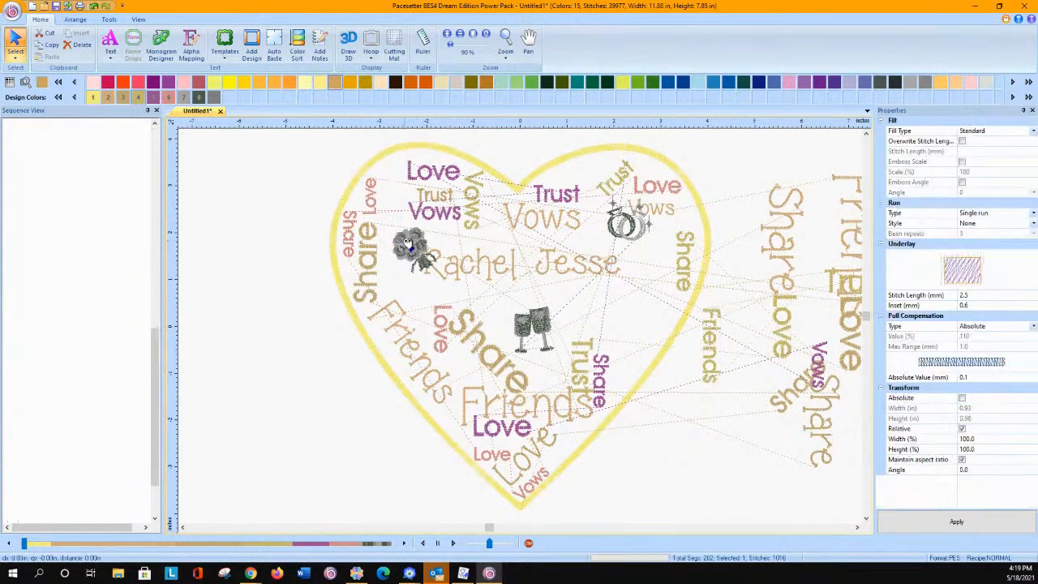
drag(407, 244, 399, 218)
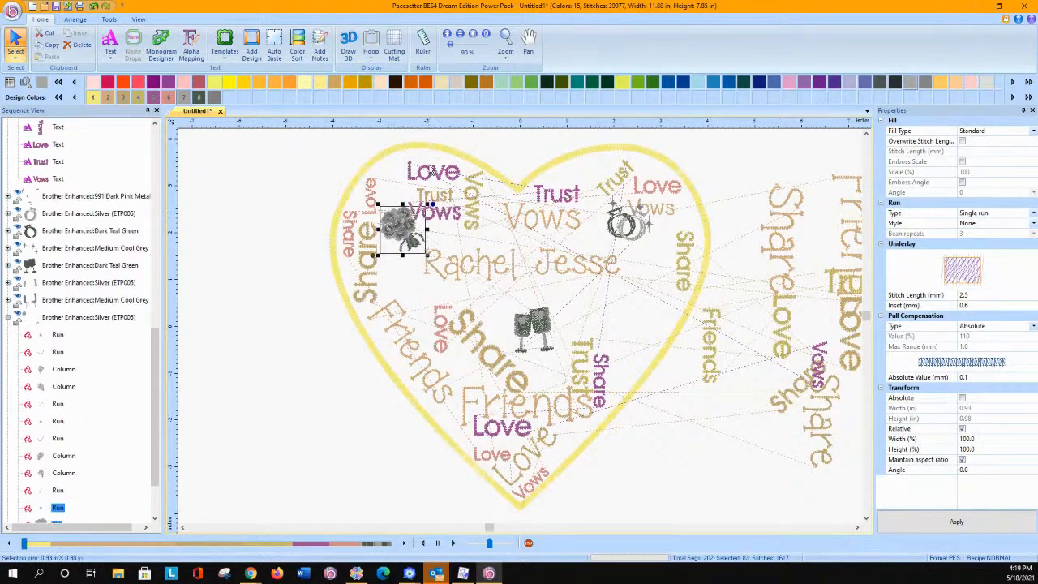
Move the magenta Love in the upper left lobe up towards the outline and change its font to Granny O.
drag(432, 172, 423, 165)
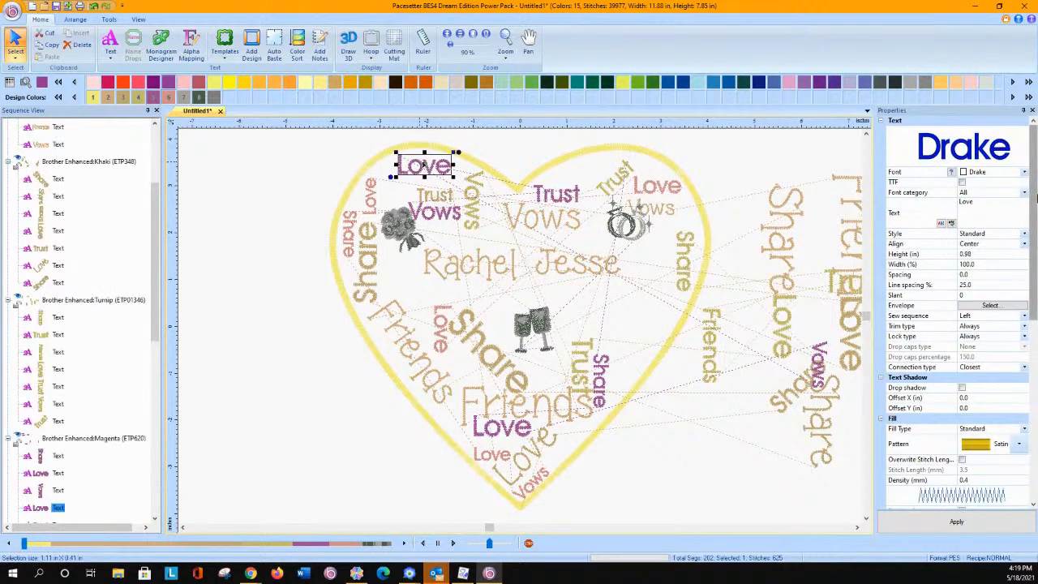
click(1024, 172)
key(g)
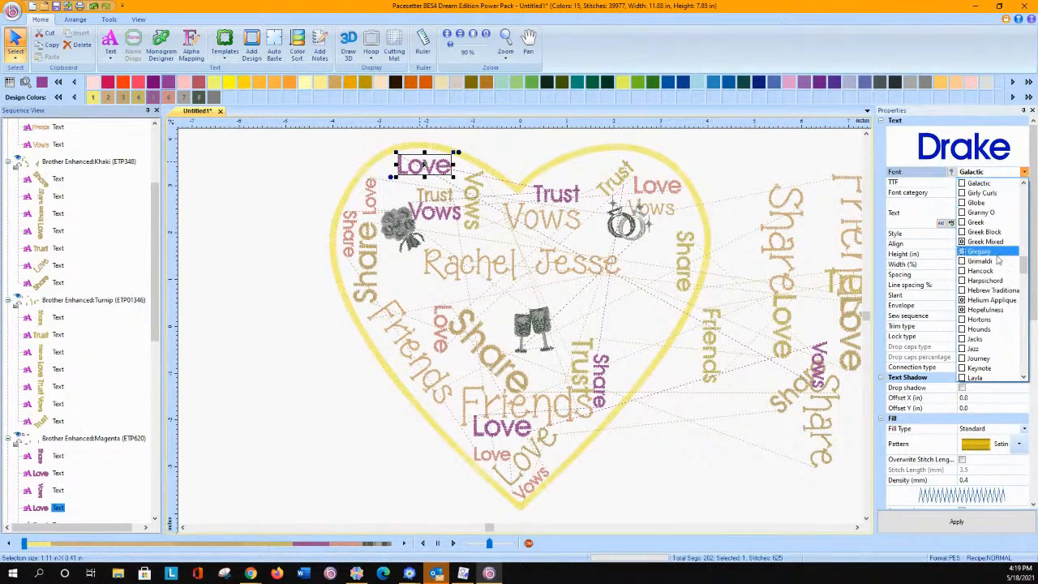
click(982, 212)
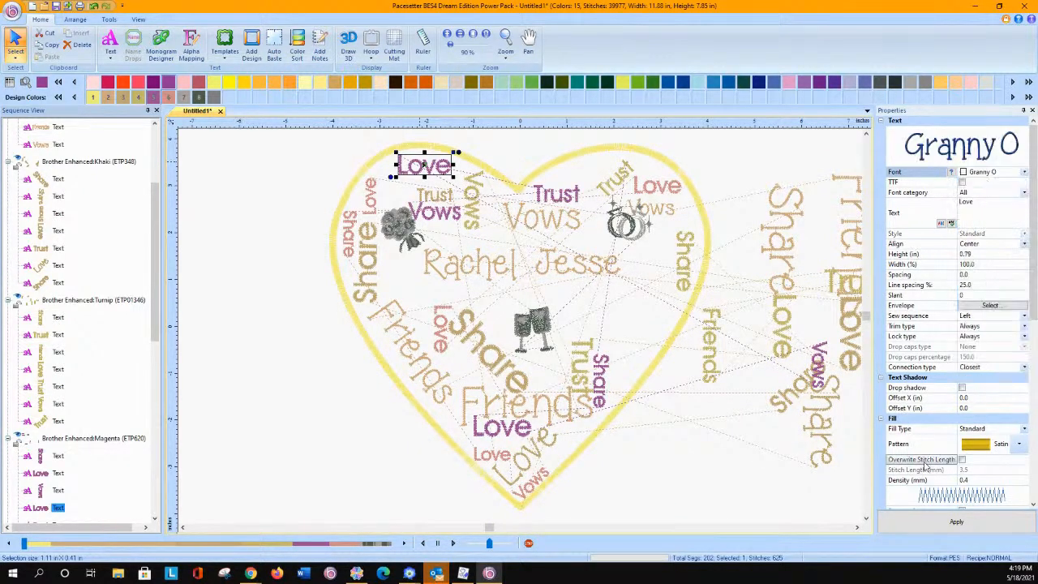
click(934, 520)
drag(443, 171, 435, 167)
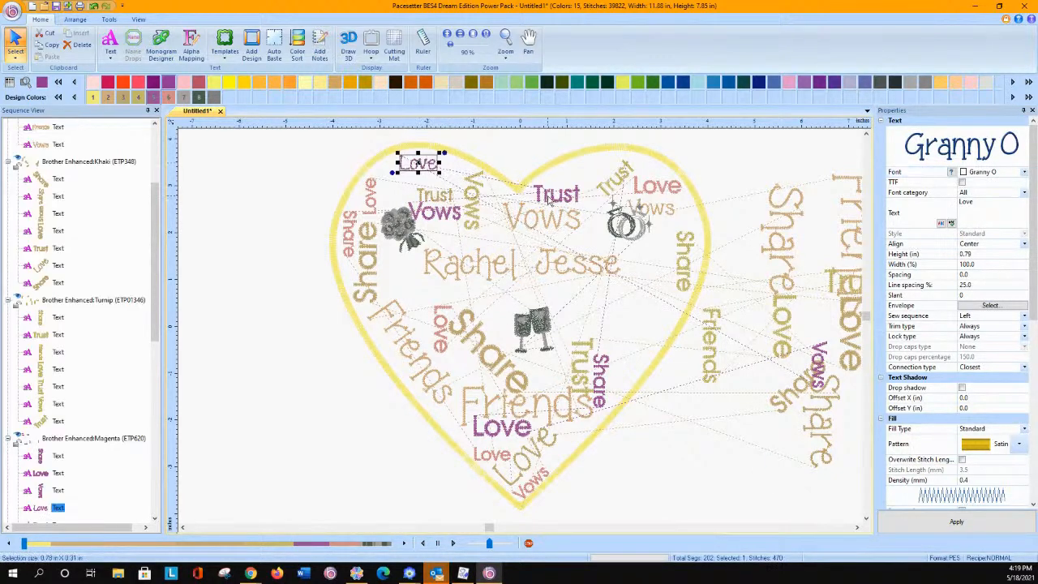
Tilt the magenta Trust to follow the heart's upper edge and move the slanted khaki Trust outside the heart.
click(550, 198)
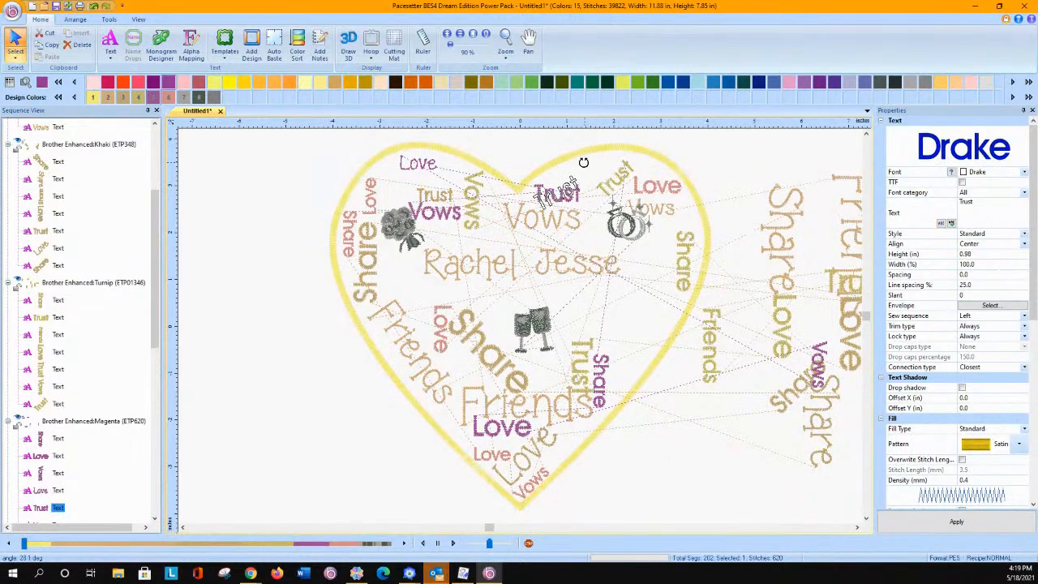
drag(586, 182, 743, 429)
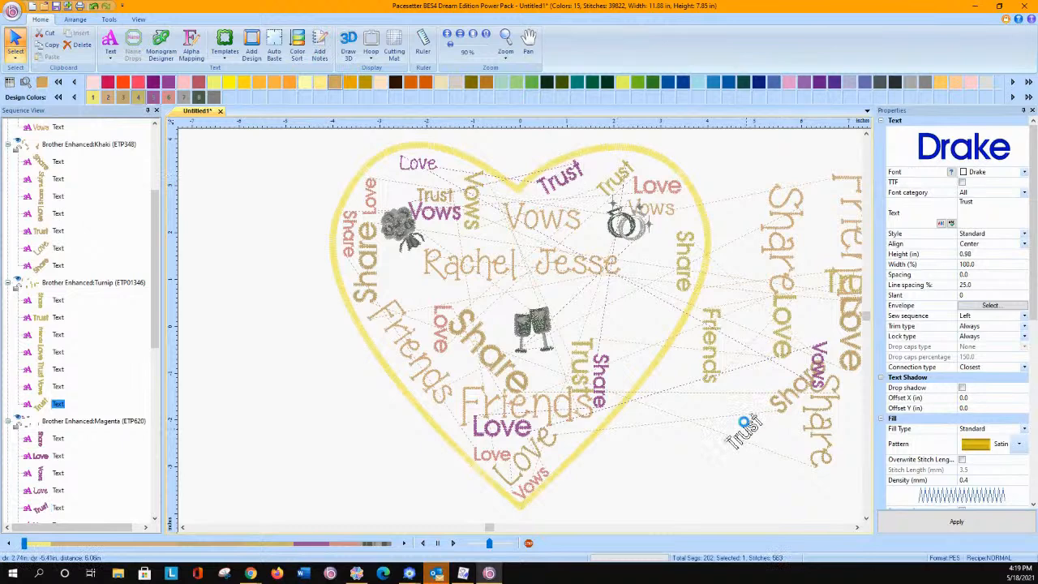
Bring the outer Granny O Share into the upper right lobe, made smaller and horizontal, and move the small Vows below the rings.
drag(811, 399, 608, 162)
drag(635, 229, 634, 183)
drag(666, 148, 646, 137)
drag(618, 191, 653, 254)
click(656, 195)
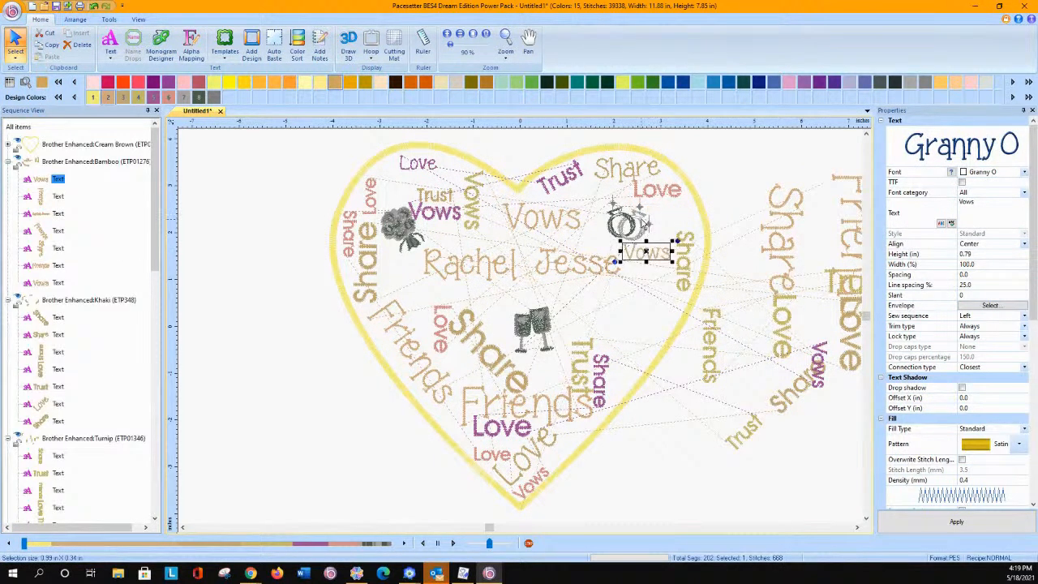
Move the vertical pink Love outside the heart, and shift the large Share left and the glasses down to just above Friends.
drag(688, 232, 715, 436)
drag(501, 365, 843, 464)
drag(532, 327, 523, 361)
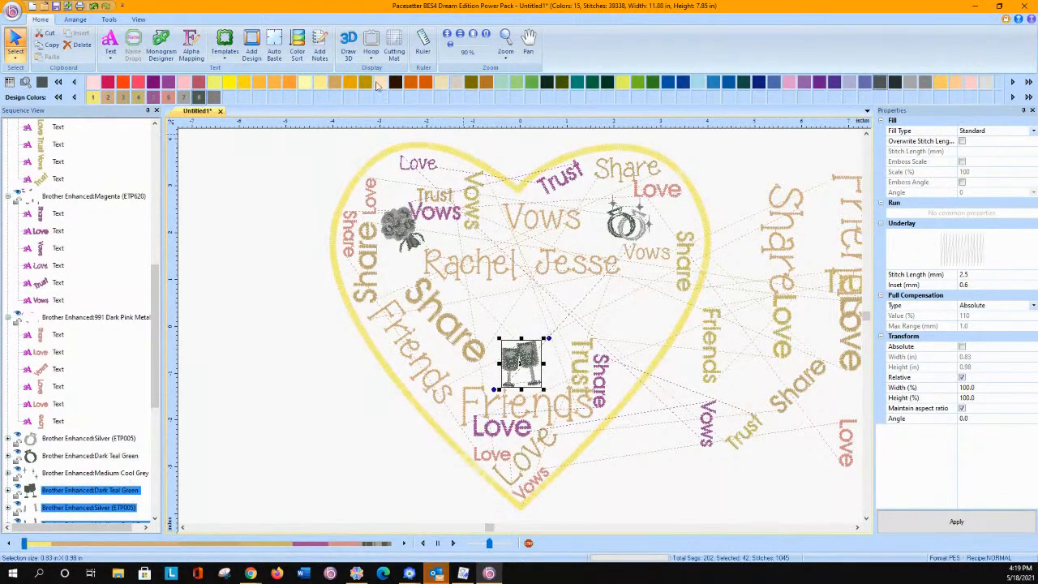
Turn on the 3D stitch display and rotate the large slanted Share to run parallel with the adjacent Friends.
click(347, 47)
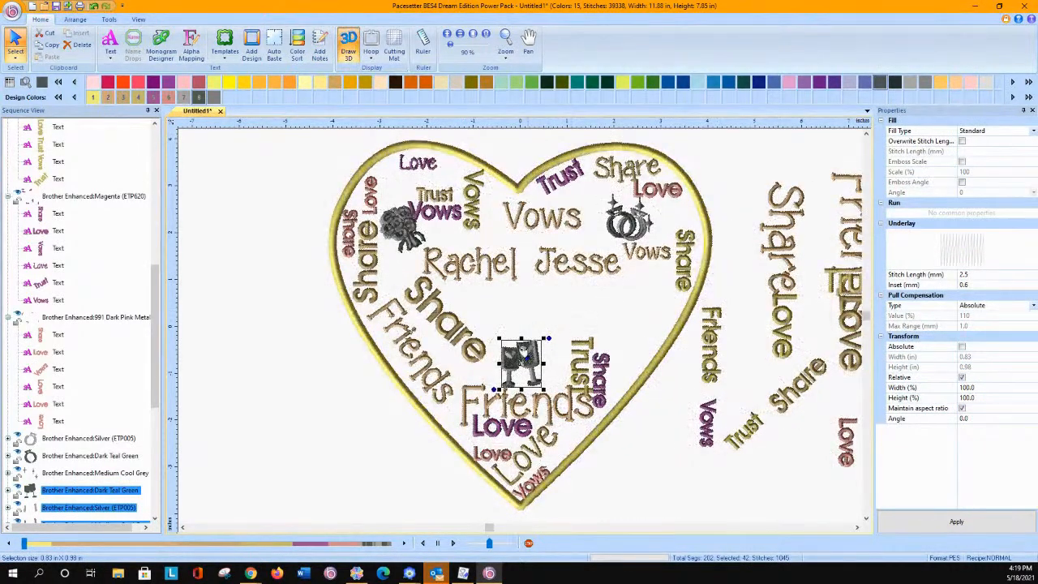
click(471, 353)
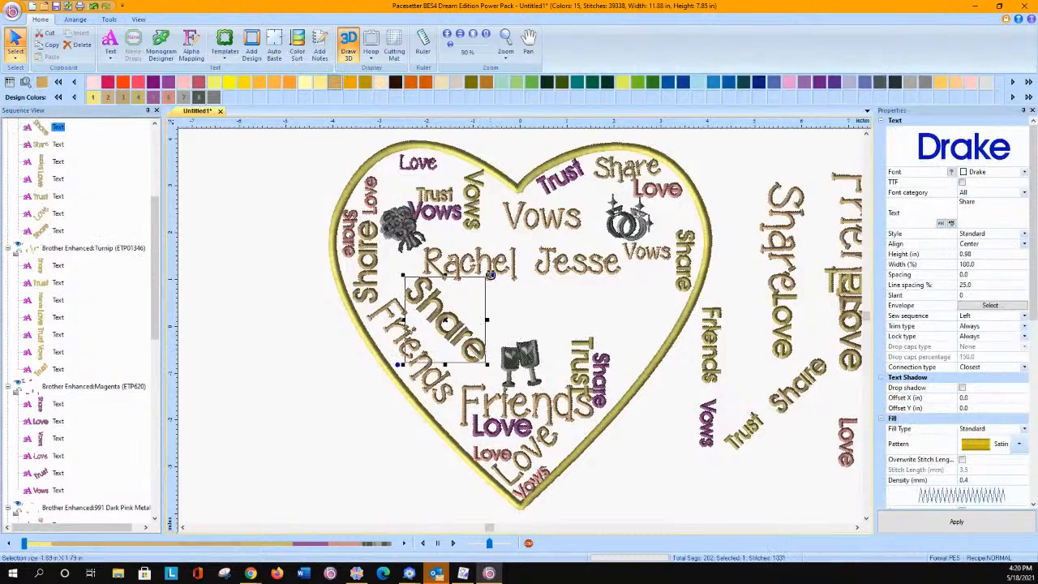
mouse_move(492, 275)
mouse_down()
mouse_move(498, 290)
mouse_move(447, 284)
mouse_move(484, 282)
mouse_up()
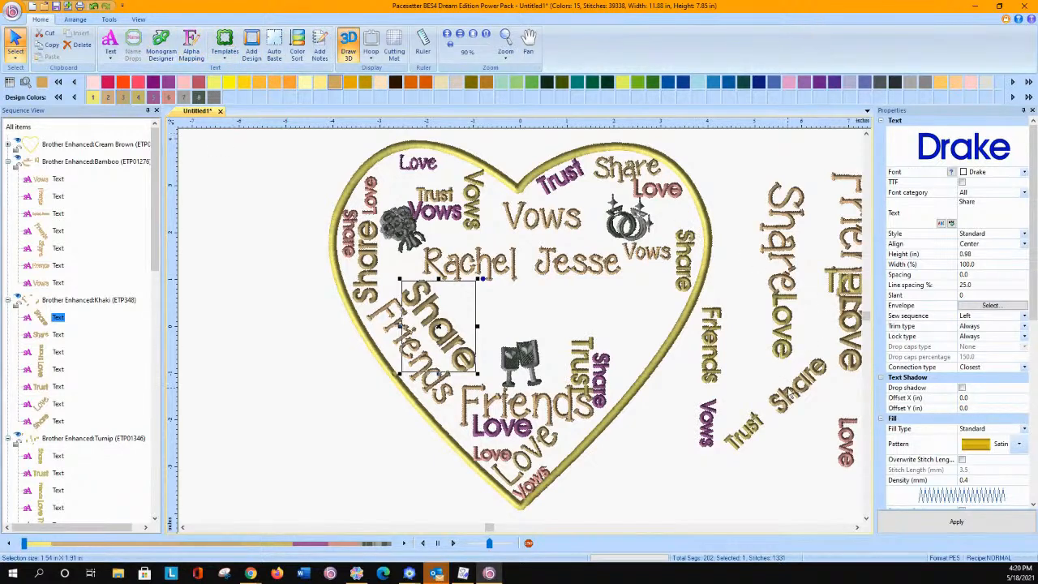
Rotate the outer vertical Friends to horizontal, place it under the couple's names, and replace its text with May 22, 2021.
click(713, 345)
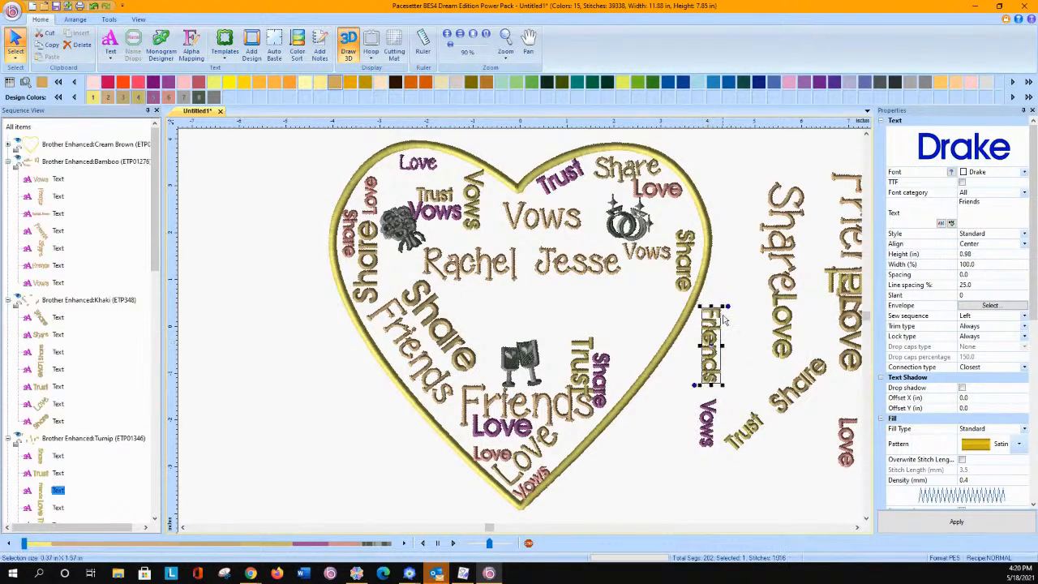
drag(728, 306, 657, 321)
drag(710, 347, 508, 293)
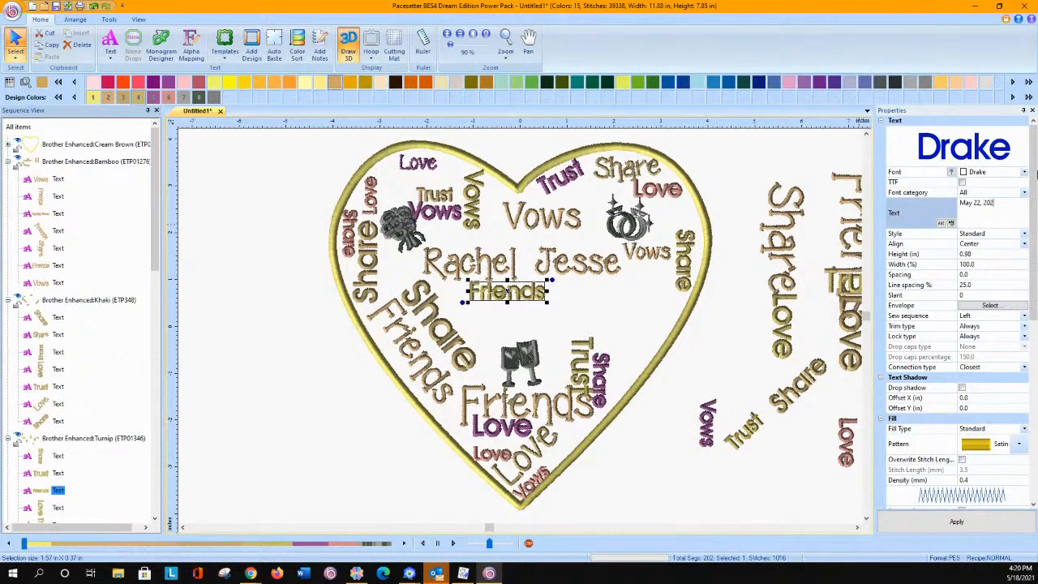
click(928, 521)
mouse_move(513, 300)
mouse_down()
mouse_move(536, 302)
mouse_move(515, 299)
mouse_up()
Align the couple's names, the wedding date and the champagne glasses on a common vertical centreline.
ctrl+click(517, 272)
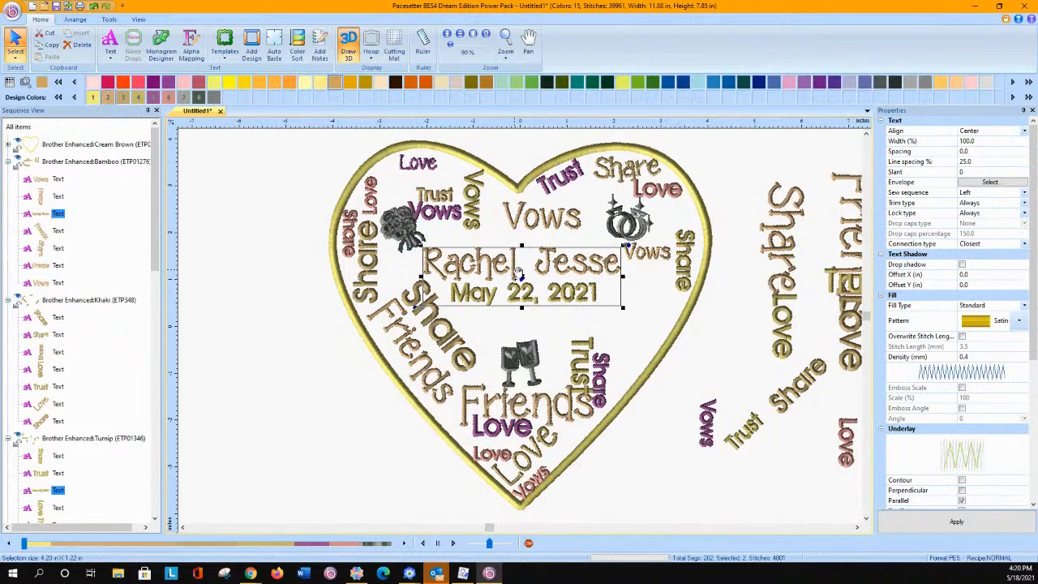
ctrl+click(529, 357)
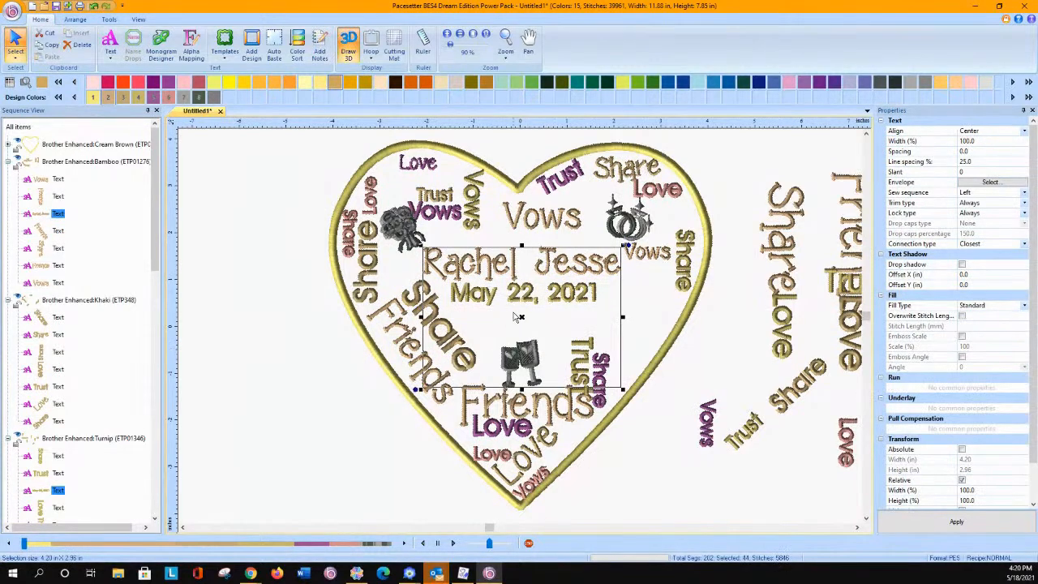
click(76, 19)
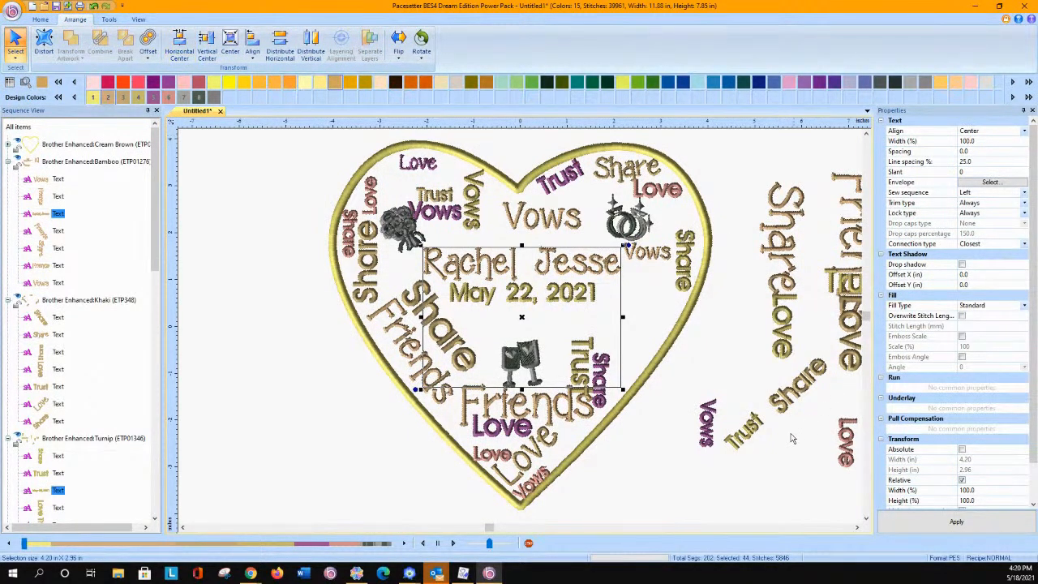
click(690, 463)
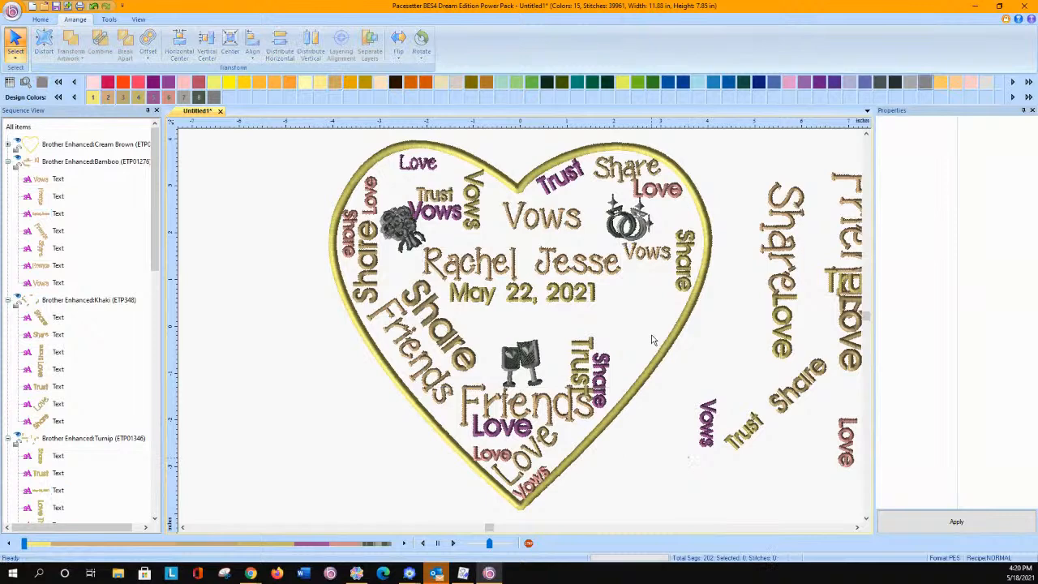
Bring the outer magenta Vows into the heart's right side and delete the vertical pink Love.
drag(721, 430, 638, 313)
drag(847, 444, 651, 301)
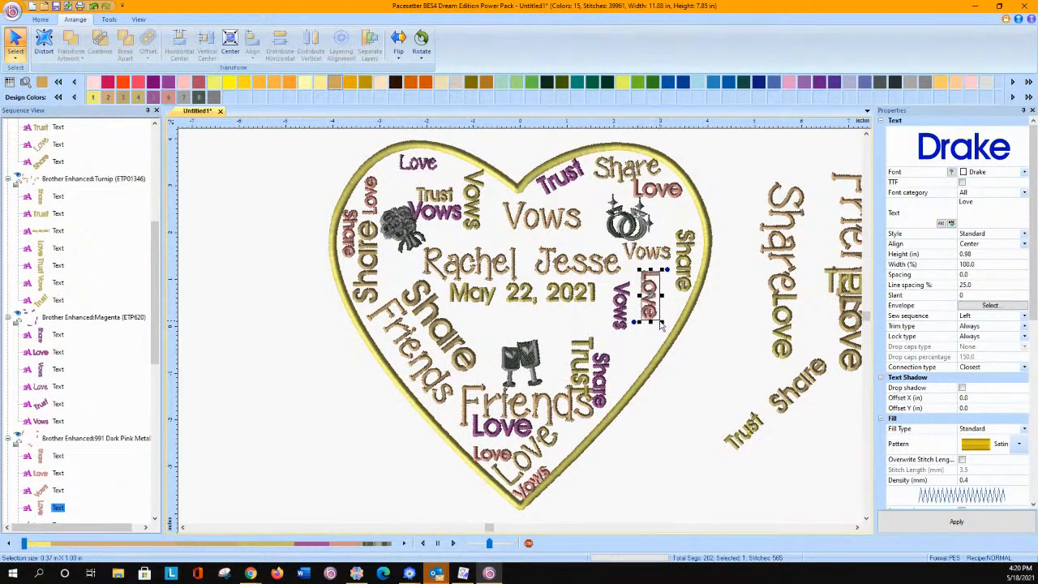
key(Delete)
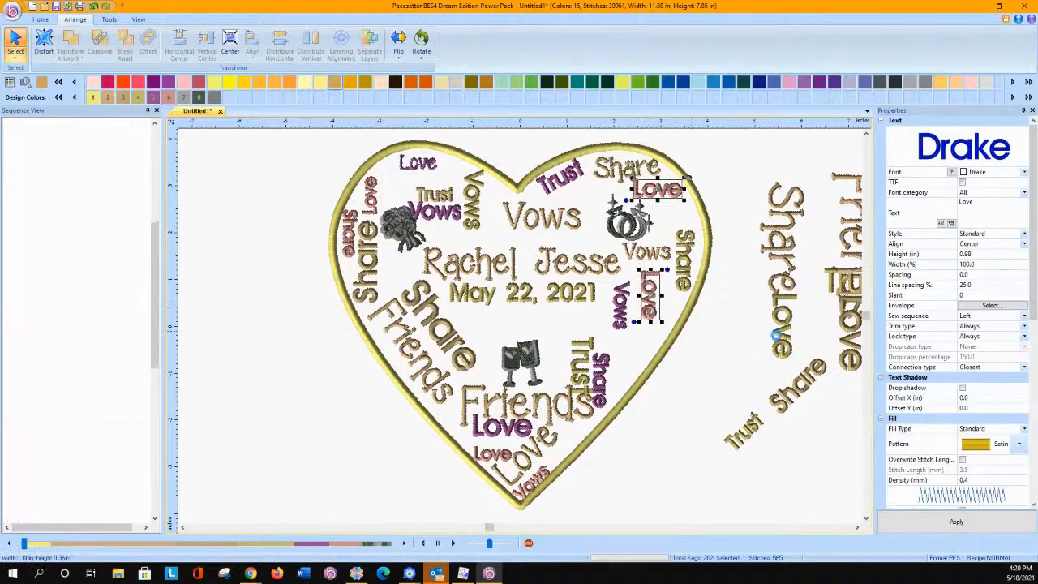
Tilt the large vertical Granny O Share along the heart's lower right edge and replace its text with Everlasting.
click(781, 256)
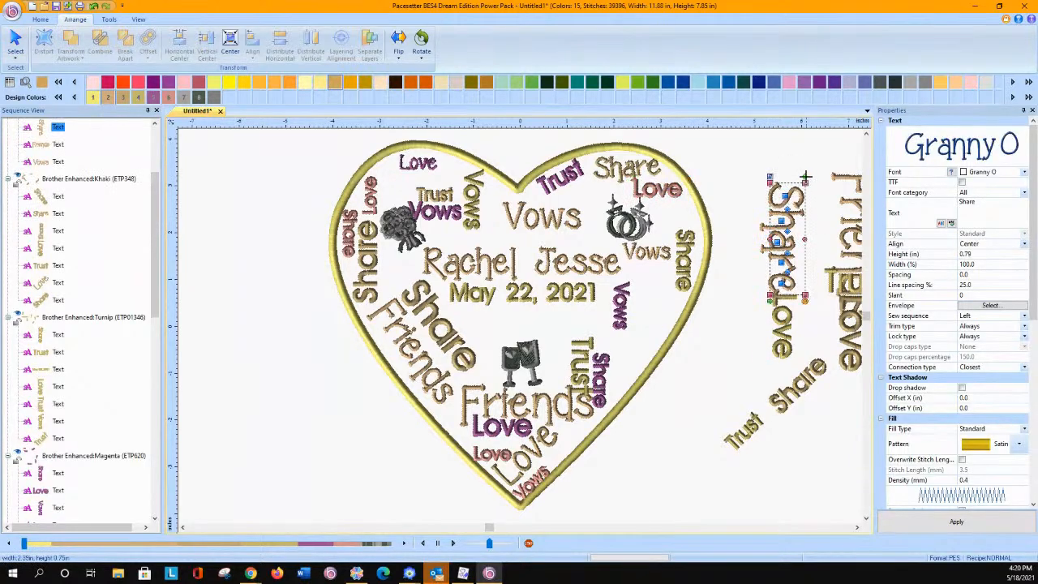
click(16, 41)
drag(810, 180, 645, 339)
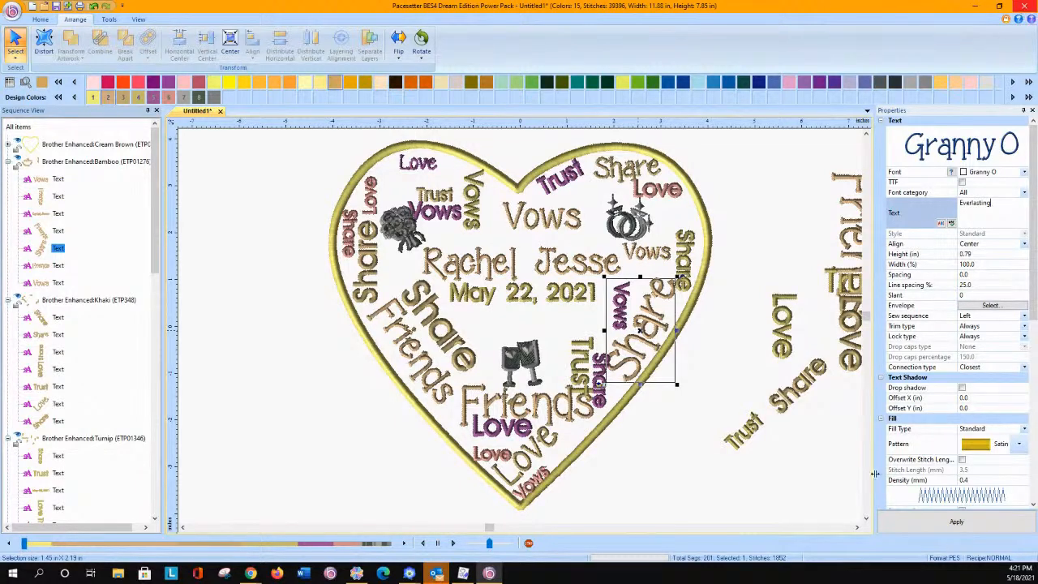
click(957, 521)
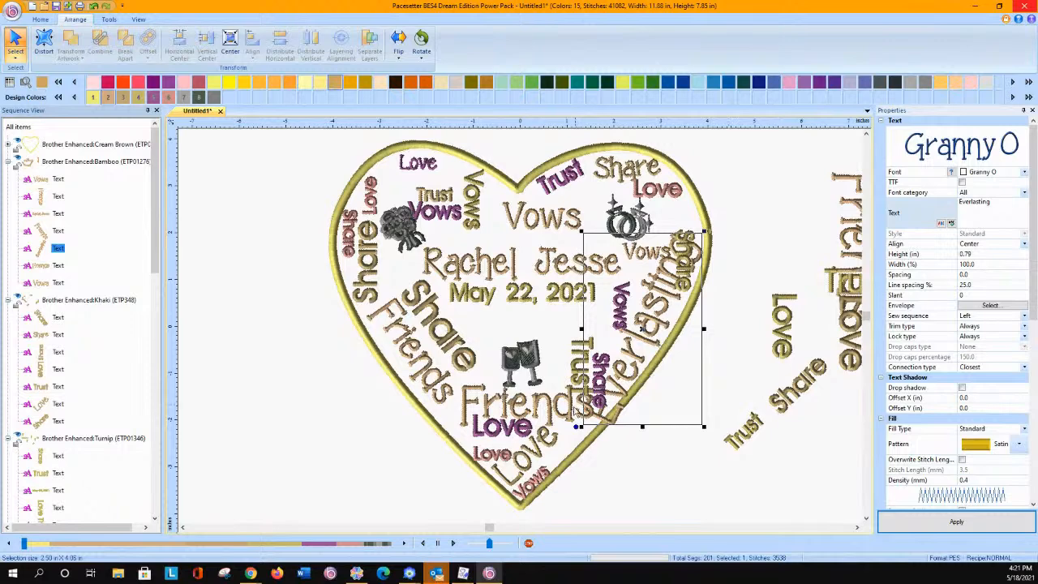
Tilt Everlasting to follow the right edge, clearing its path by moving magenta Share beside the glasses and Vows outside the heart.
drag(575, 426, 552, 326)
drag(620, 308, 789, 240)
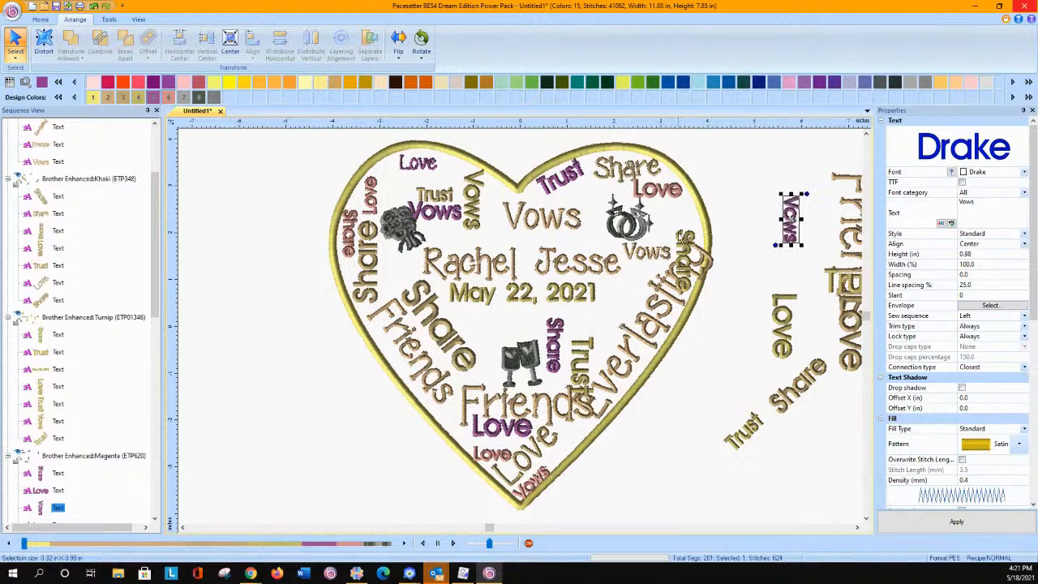
Shrink Everlasting to about 2.39 × 3.04 in to fit the heart's lower right edge, and move the vertical Share above it upward.
click(676, 298)
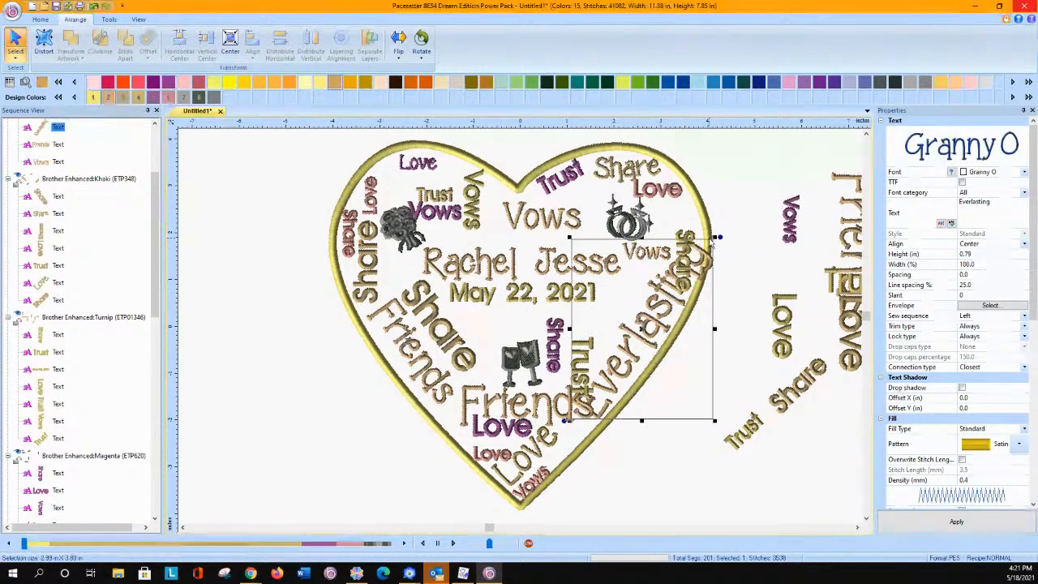
drag(716, 238, 685, 273)
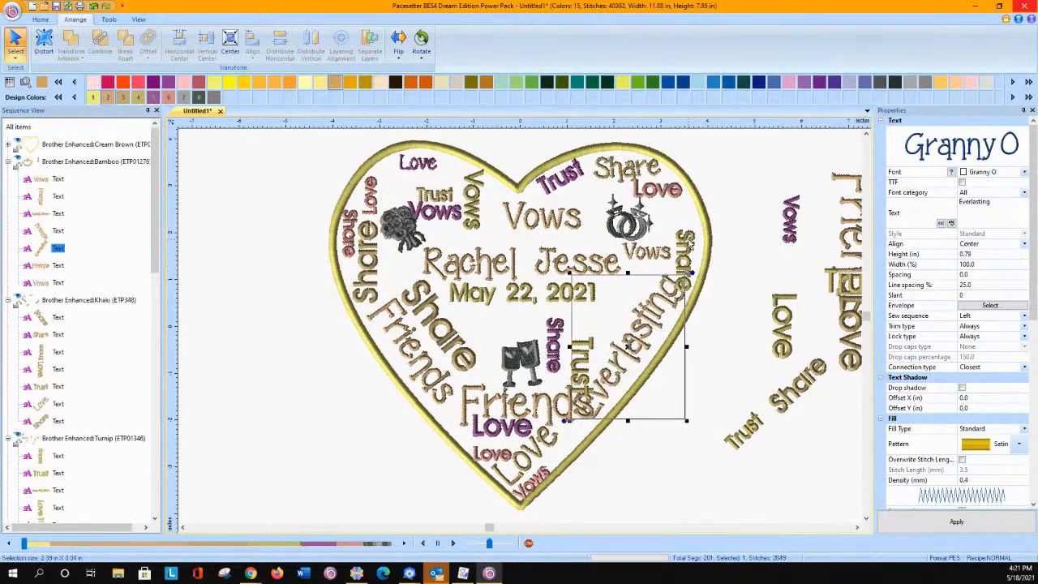
click(682, 235)
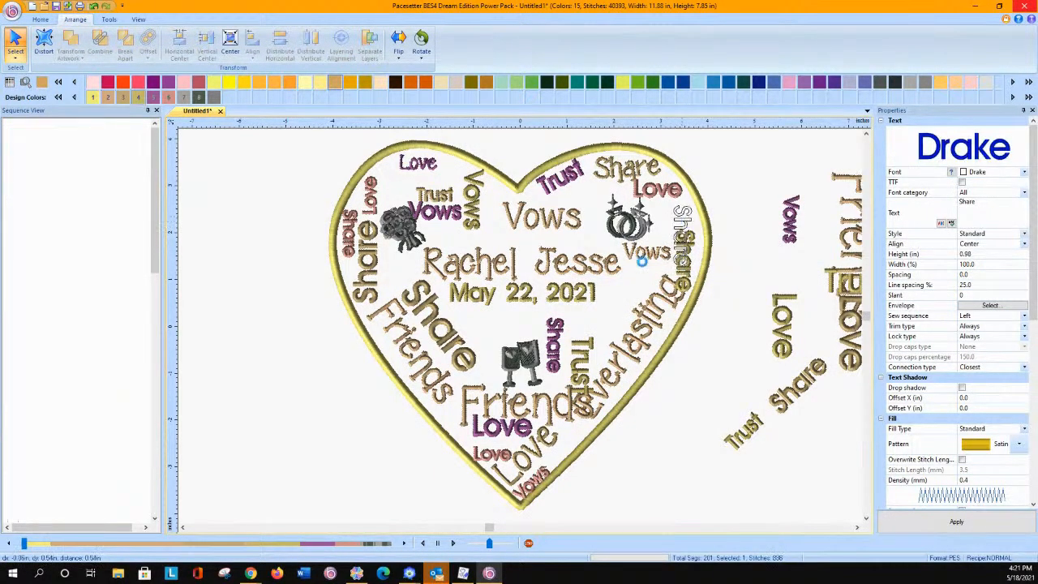
Move the vertical Trust up below the wedding date, and shrink the horizontal Friends and shift it up beneath the glasses.
drag(581, 382, 589, 337)
click(550, 399)
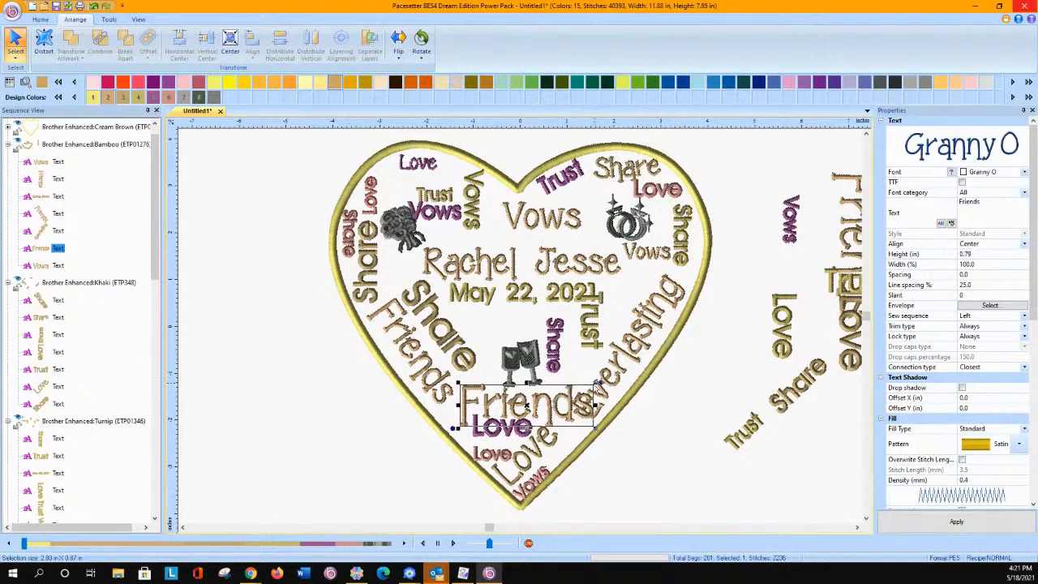
drag(596, 383, 542, 400)
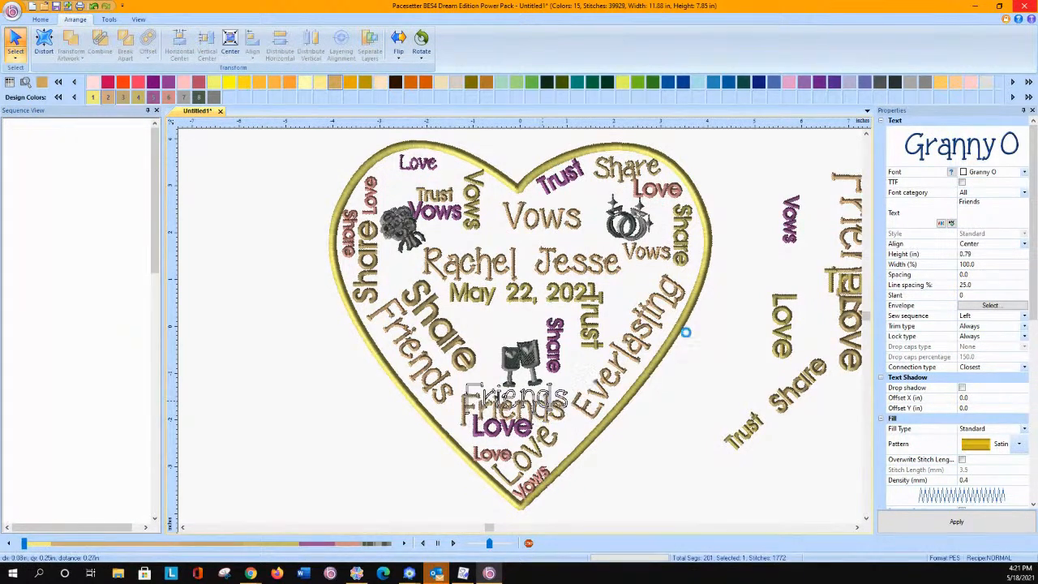
Tilt the outer magenta Vows and place it between the large slanted Share and the glasses, then delete the pink Love near the heart's tip.
click(796, 235)
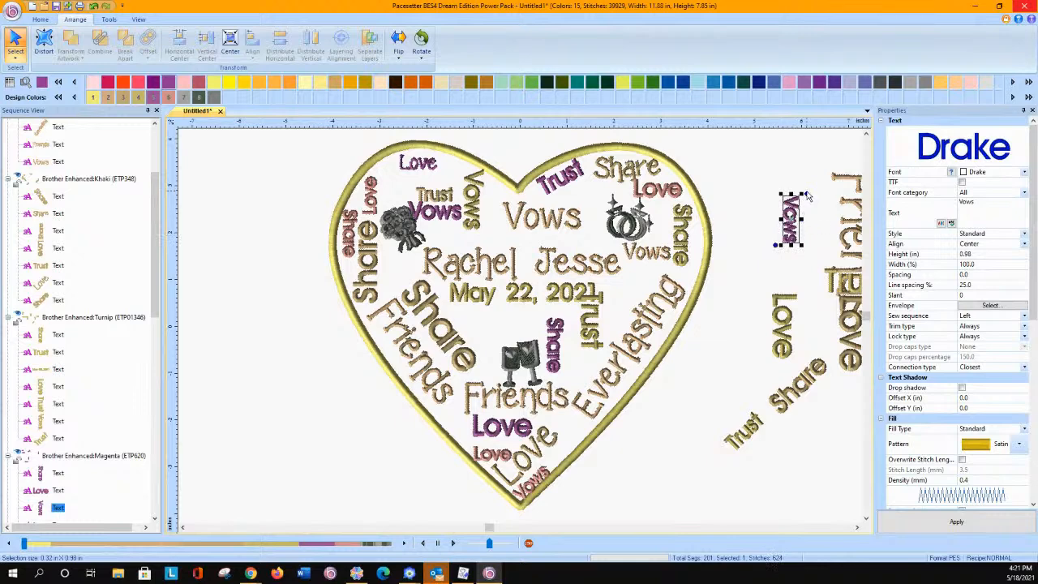
drag(805, 193, 481, 331)
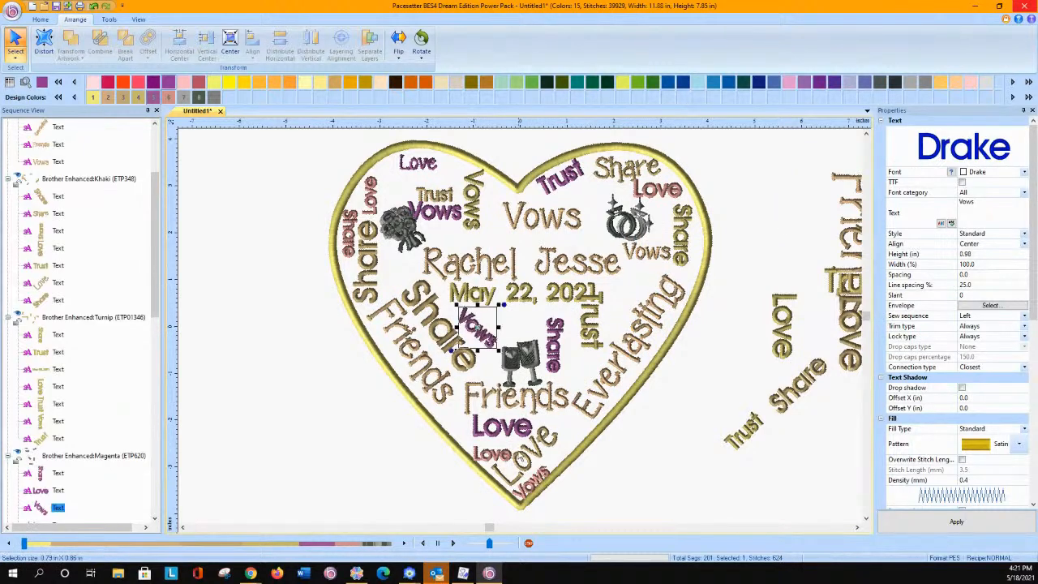
drag(500, 459, 785, 457)
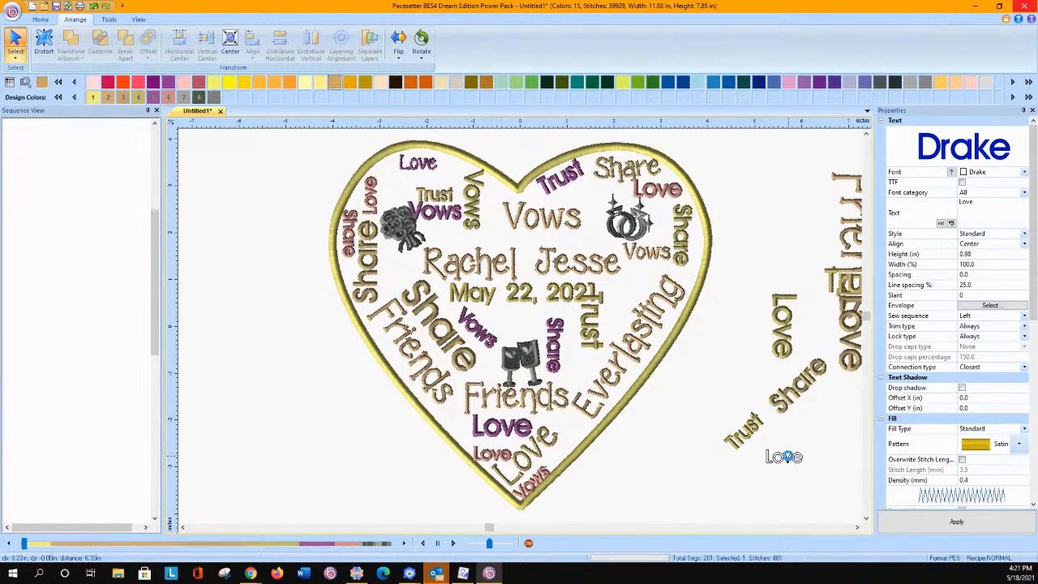
key(Delete)
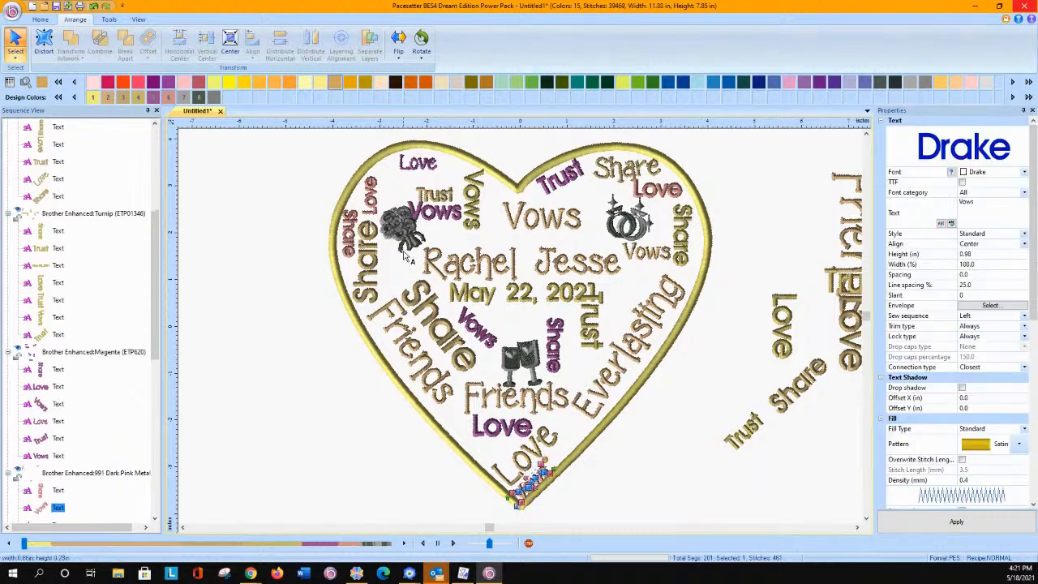
Tilt the small pink Love along the heart's upper left edge, shifting the nearby Trust up and the magenta Vows below the wedding date.
click(371, 191)
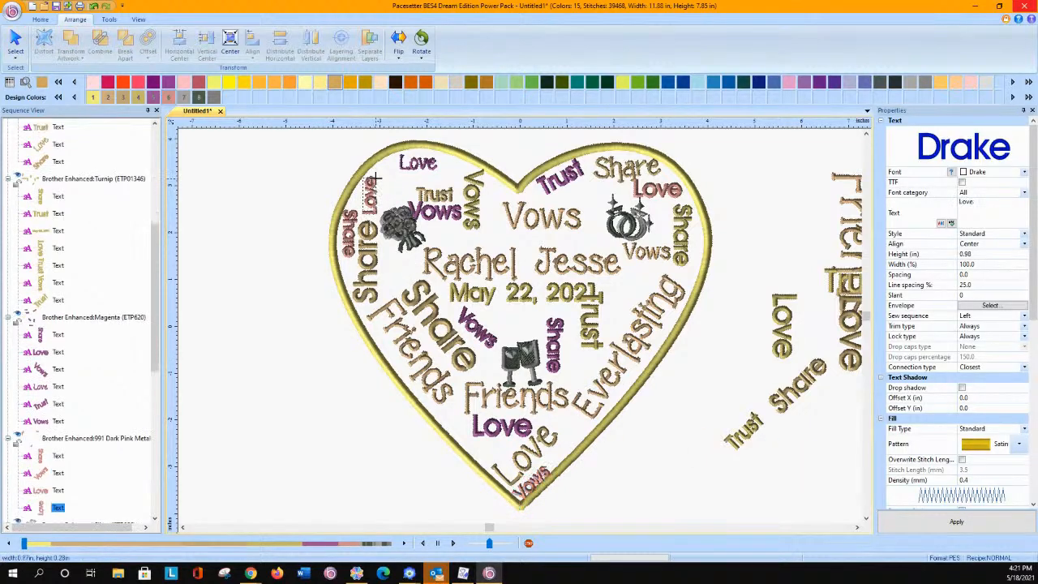
click(15, 43)
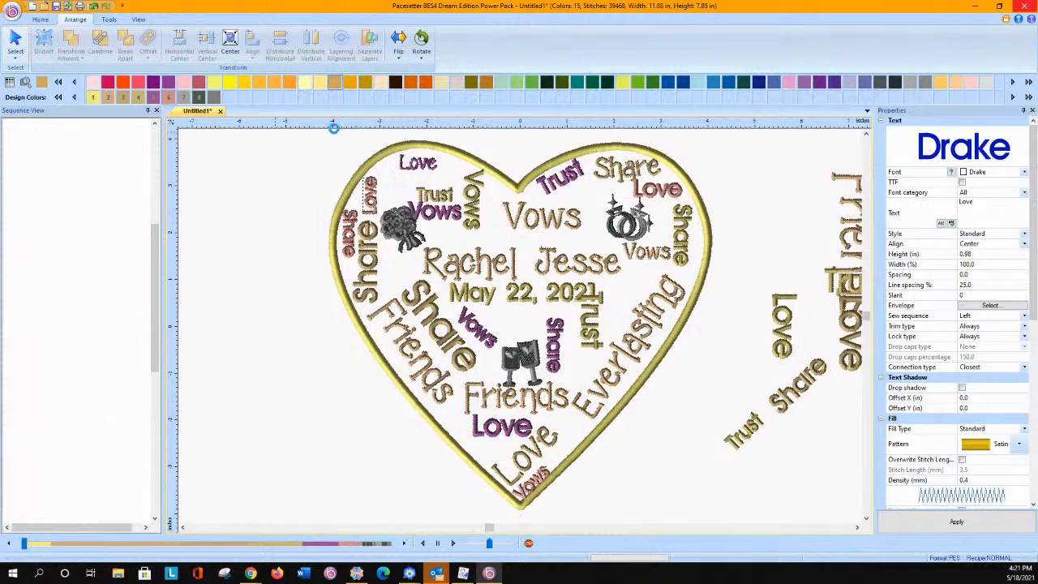
drag(383, 175, 516, 318)
click(436, 192)
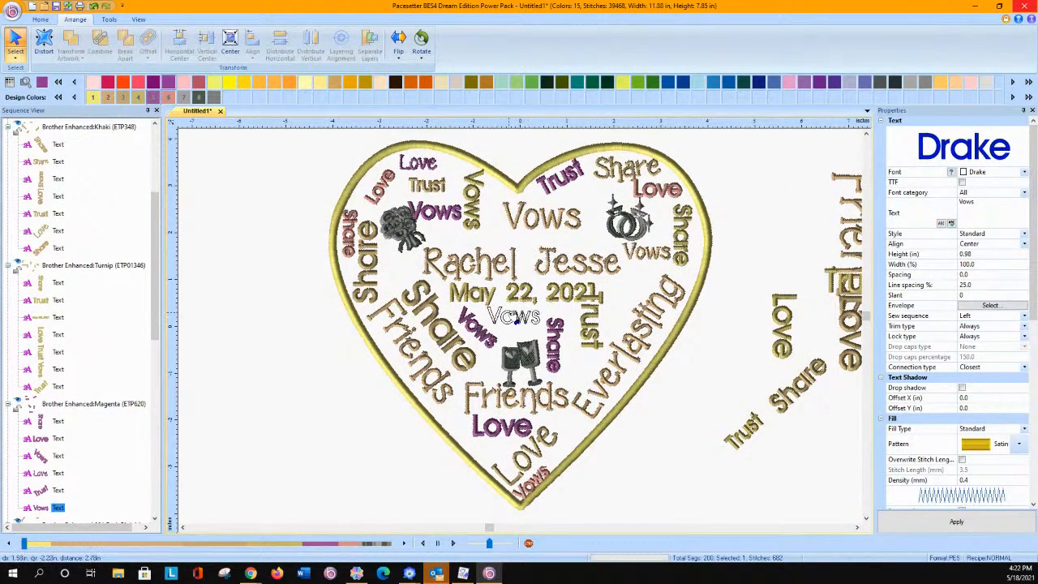
Replace the text of the horizontal magenta Vows below the wedding date with Flying.
drag(998, 211, 836, 221)
text(Fly)
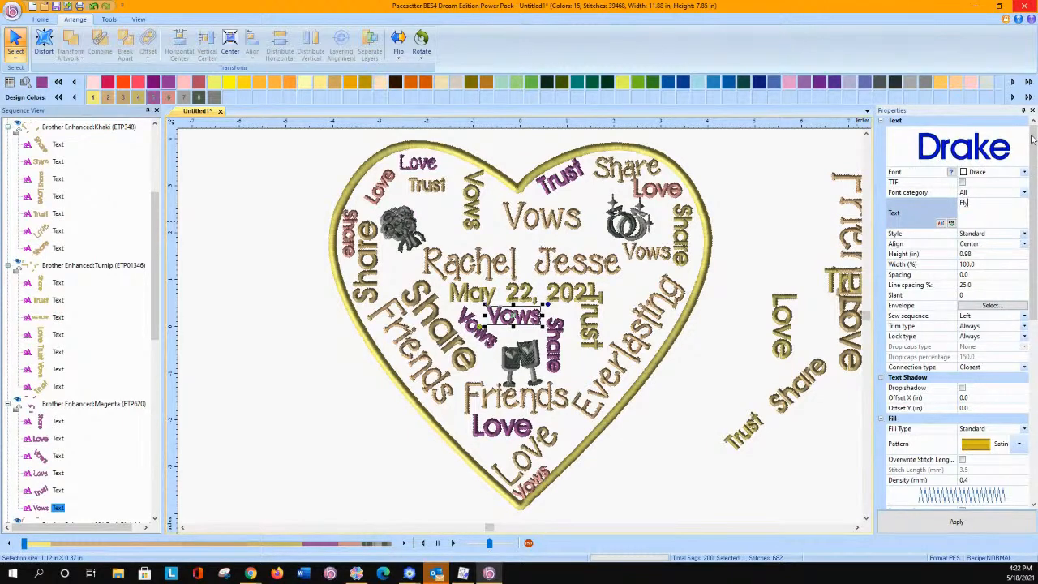
text(ing)
click(956, 521)
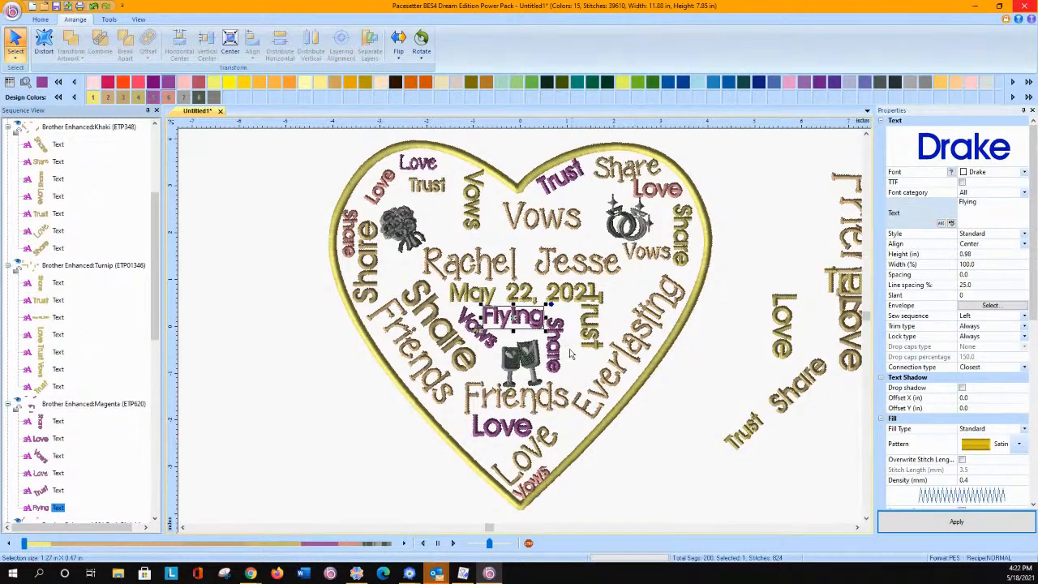
Move the vertical magenta Share right to clear Flying, and recolor Flying in Bamboo.
drag(553, 353, 566, 353)
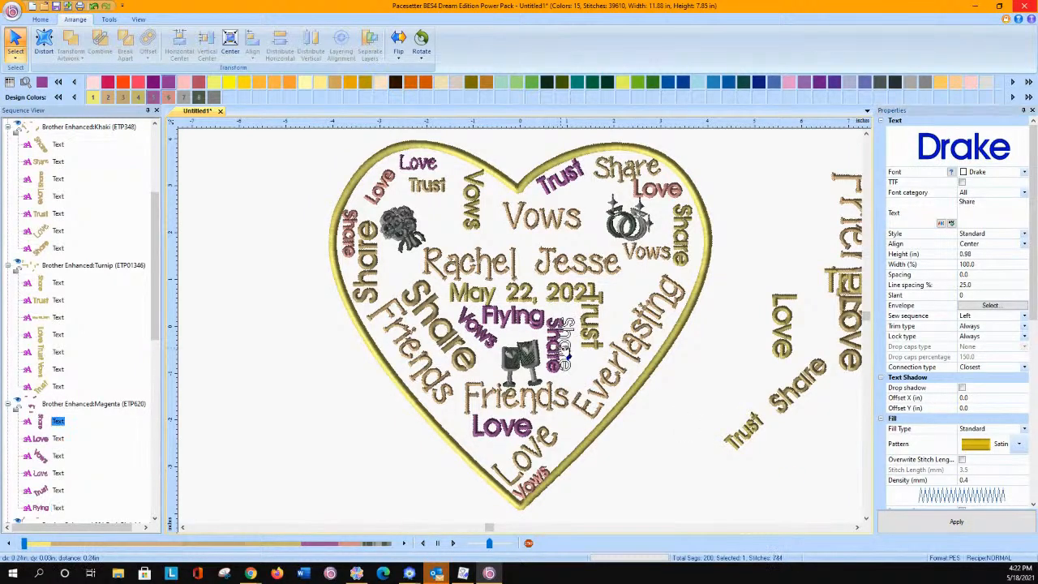
click(512, 318)
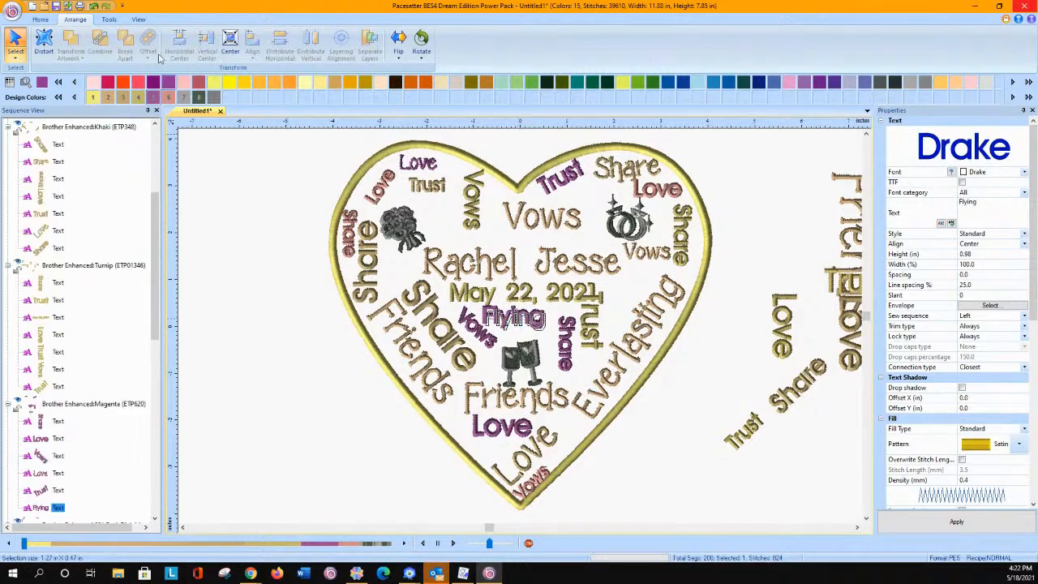
click(108, 96)
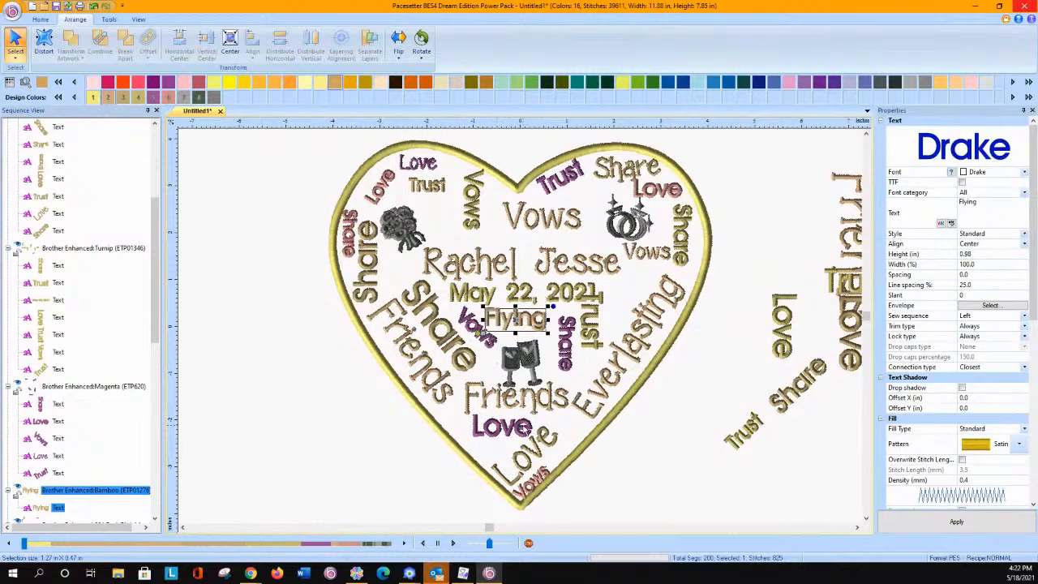
Delete all the leftover Friends, Trust, Love and Share words lying outside the heart.
drag(747, 434, 754, 377)
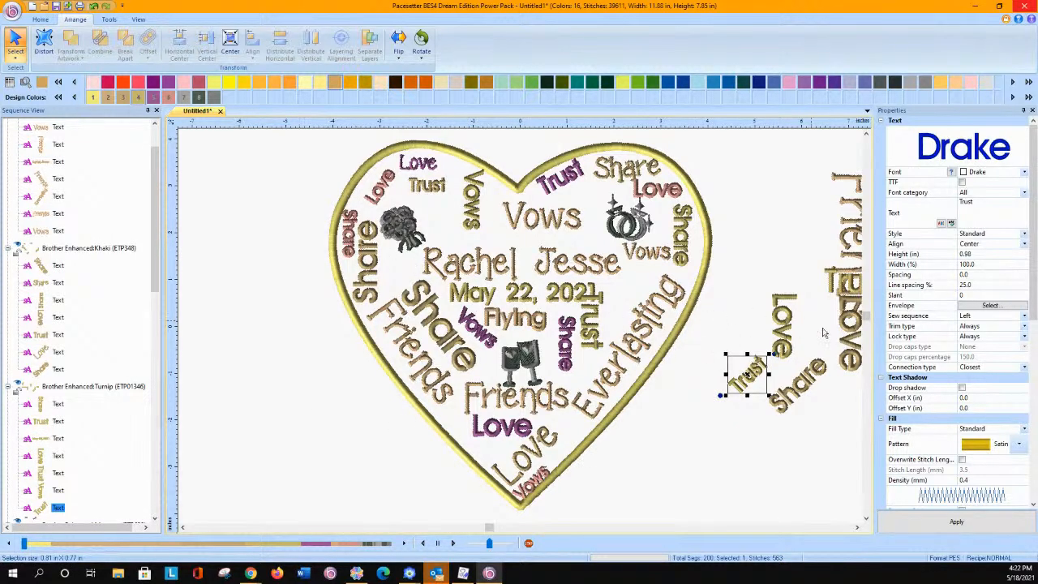
click(857, 527)
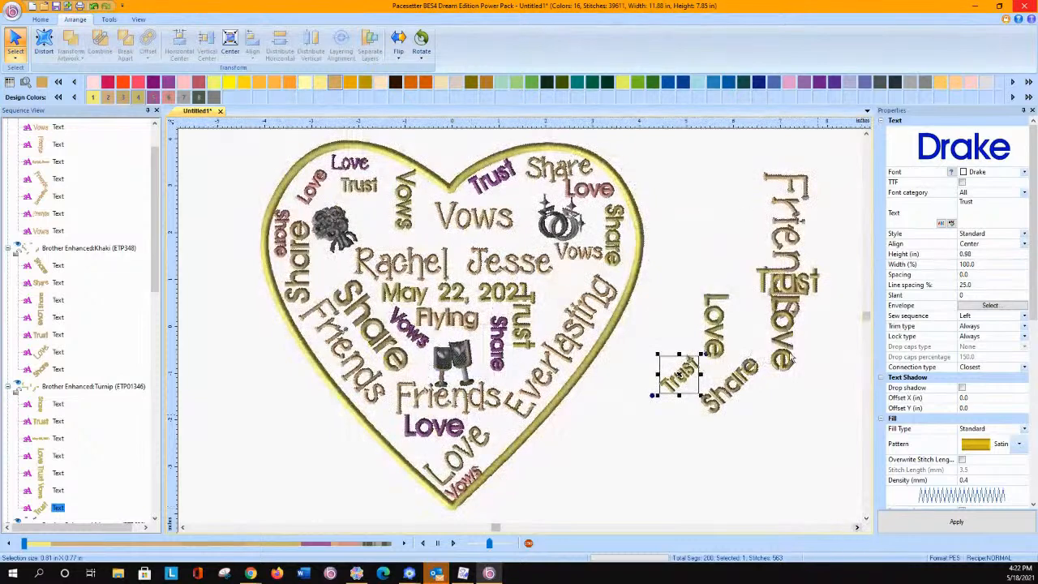
drag(705, 149, 840, 485)
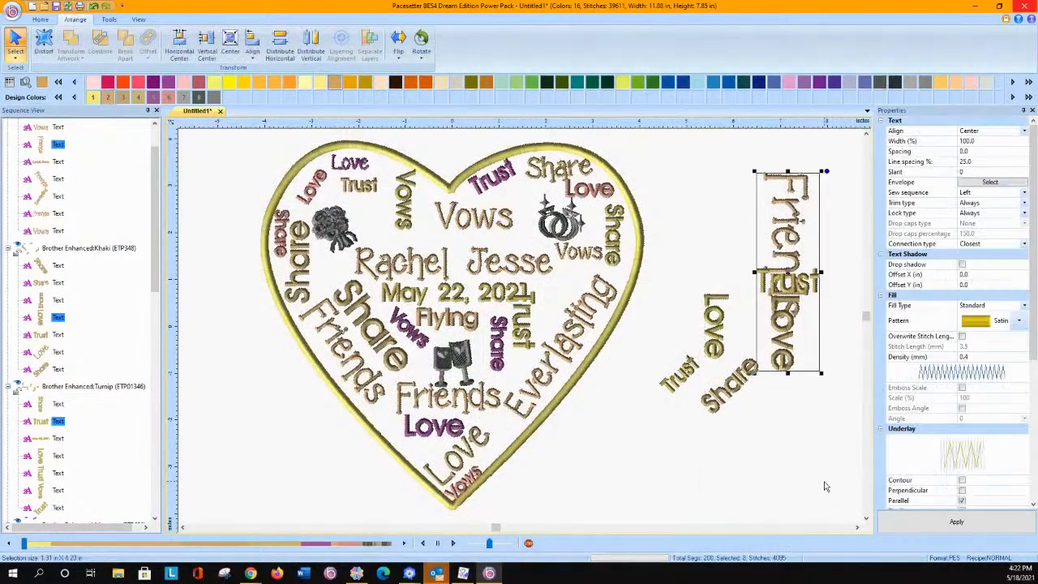
key(Delete)
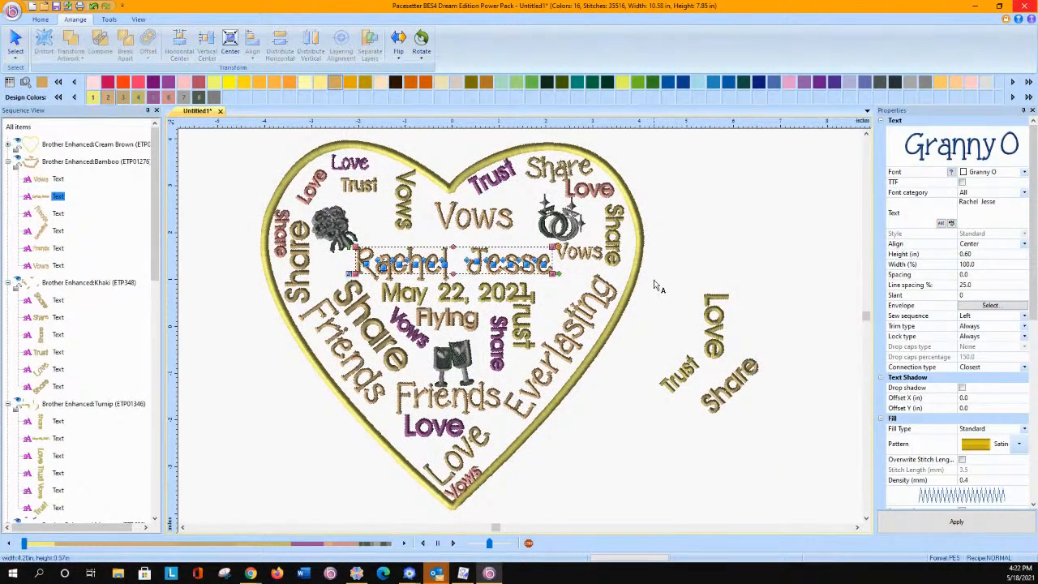
click(15, 40)
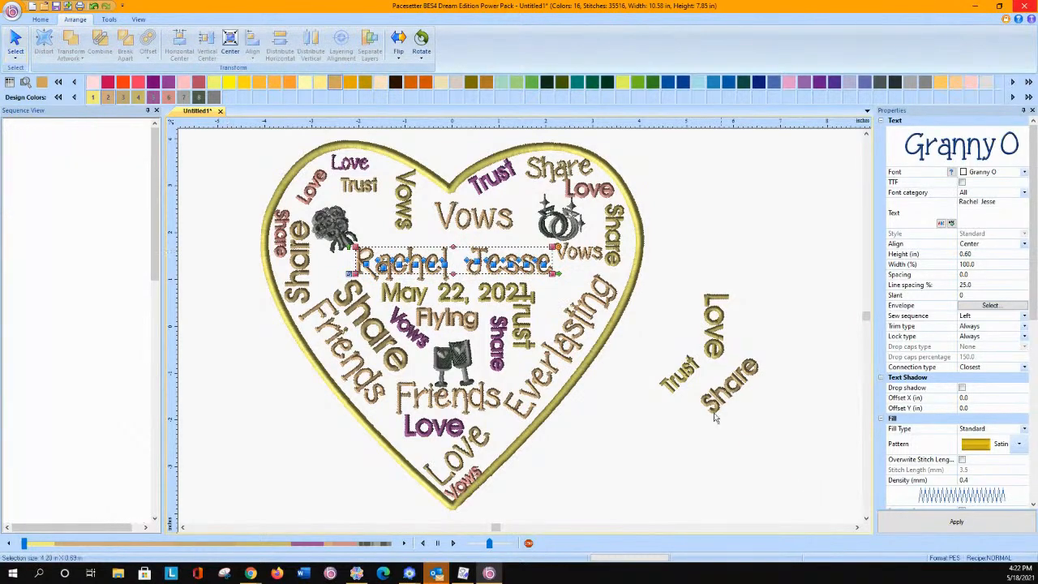
drag(654, 263, 798, 490)
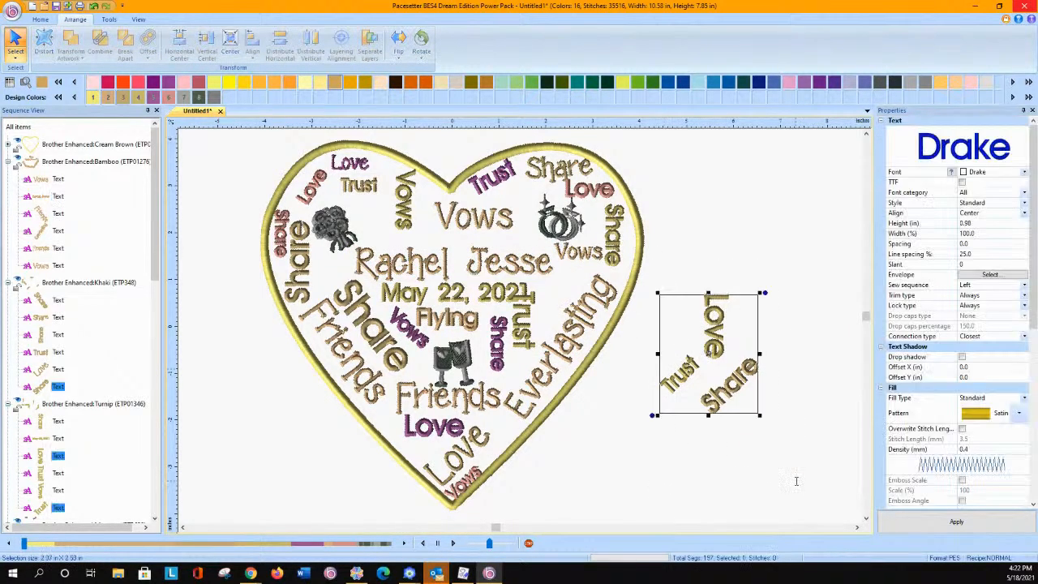
key(Delete)
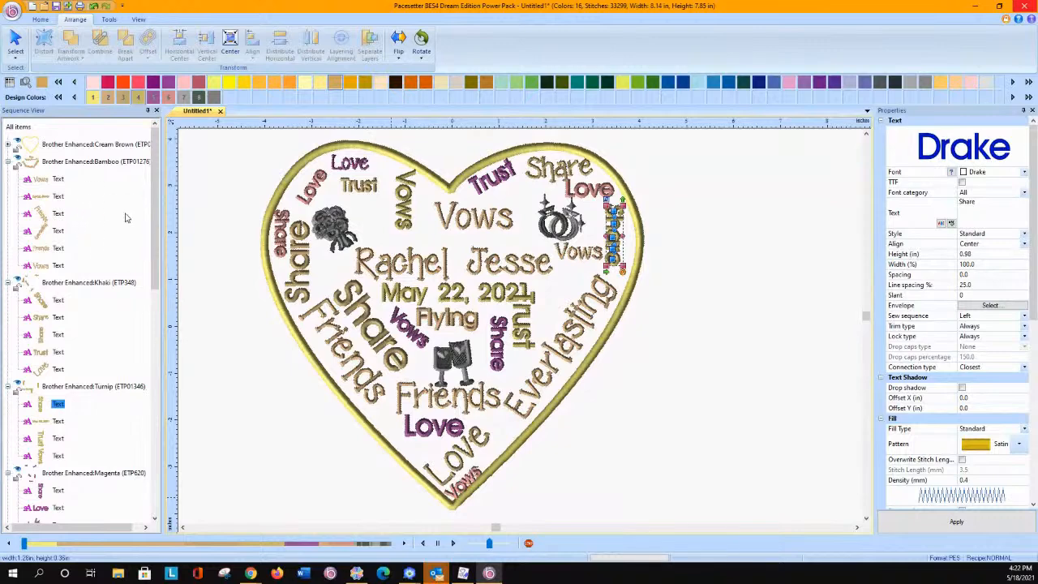
drag(151, 257, 137, 471)
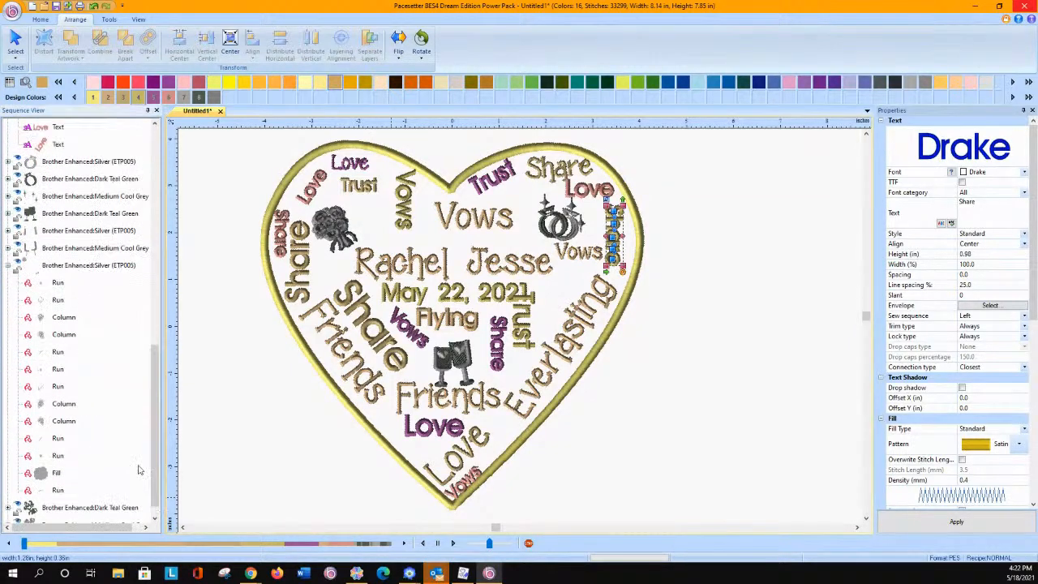
click(56, 282)
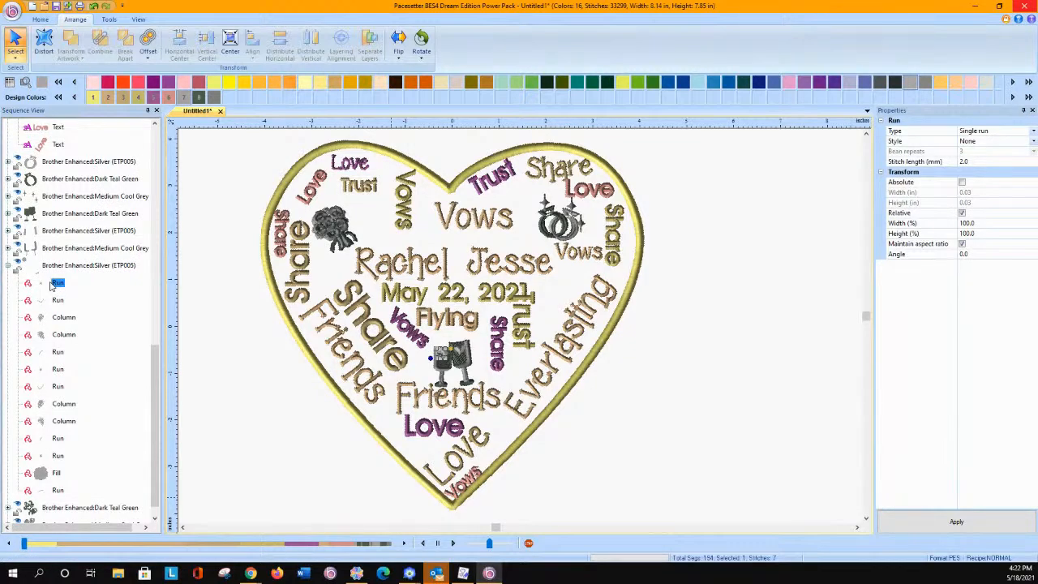
shift+click(63, 421)
shift+click(56, 439)
shift+click(55, 457)
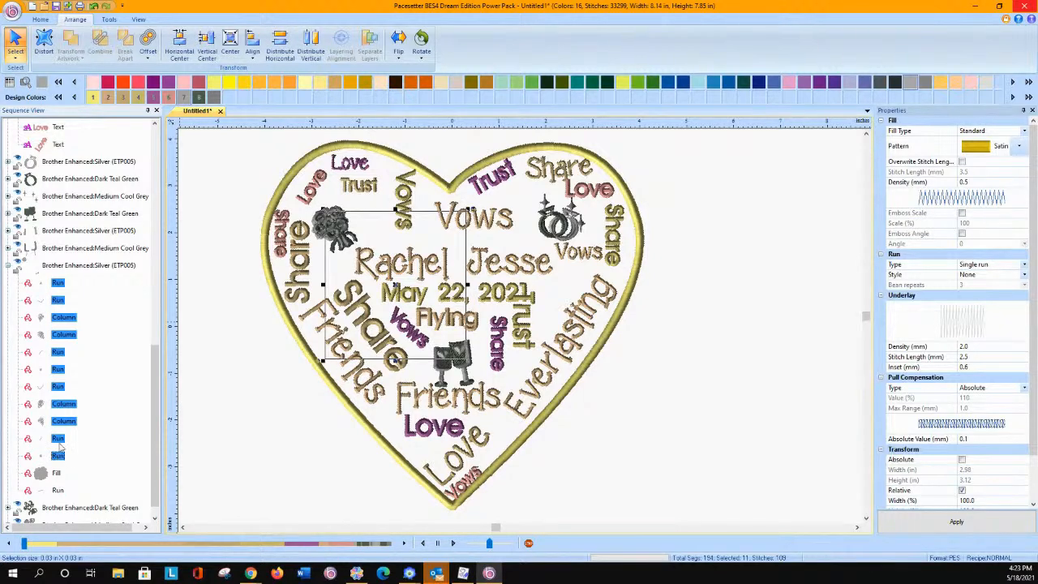
ctrl+click(59, 455)
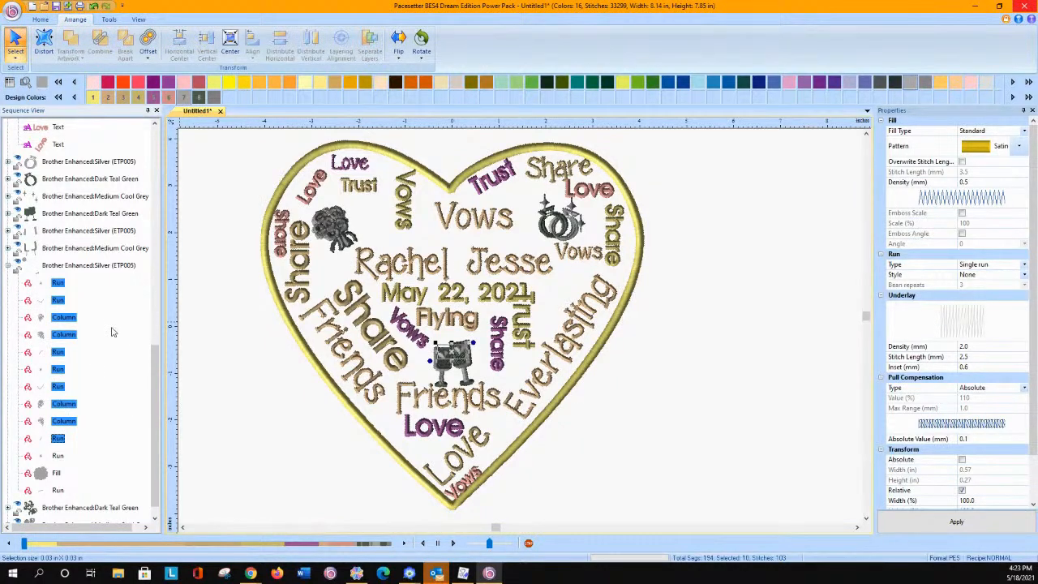
Power Copy the five silver segments of the small heart on the champagne glass outside the collage and enlarge the copy to about 0.31 × 0.25 in.
click(59, 286)
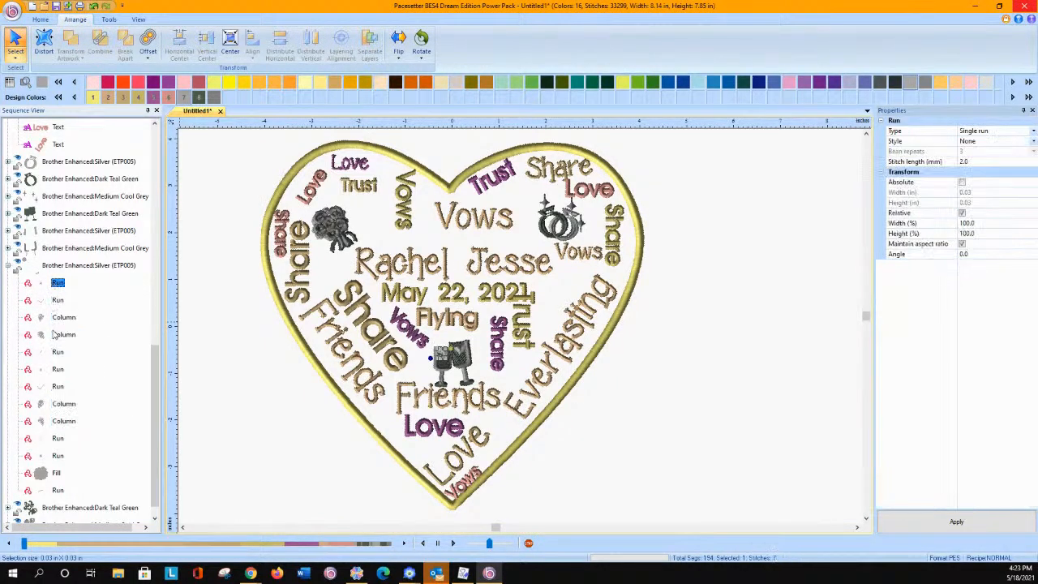
shift+click(56, 353)
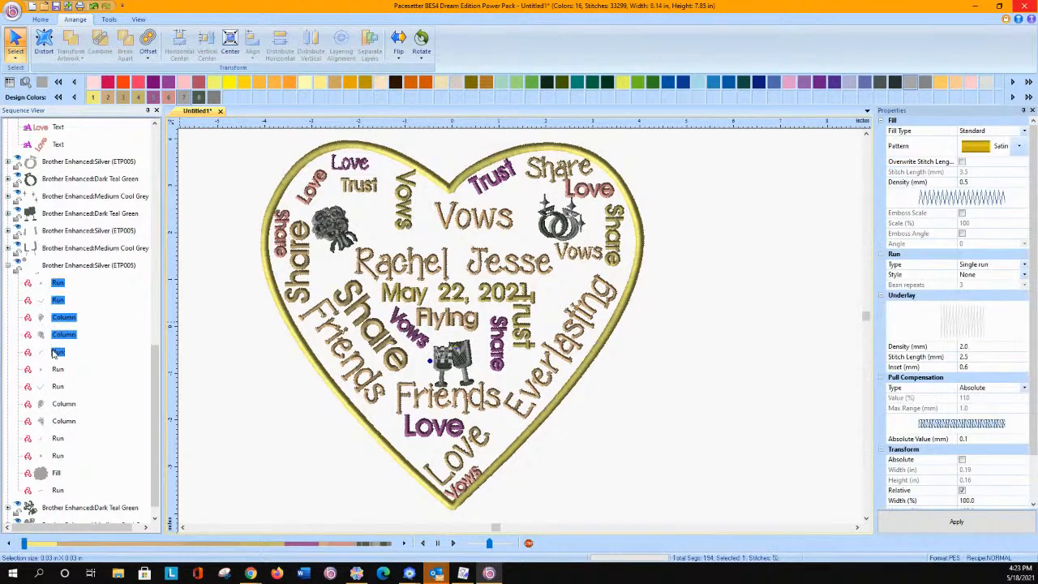
right_click(54, 352)
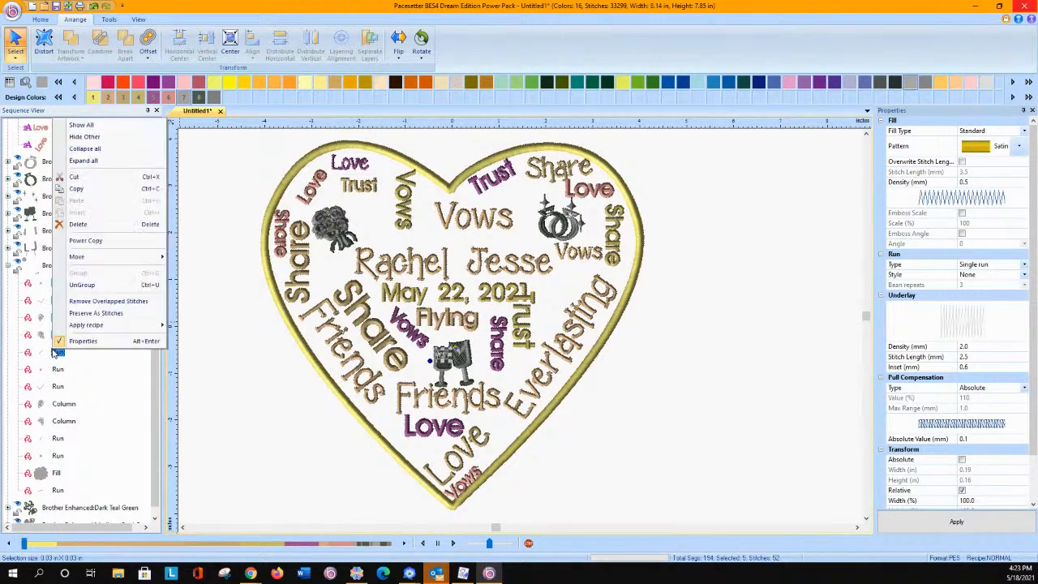
click(87, 241)
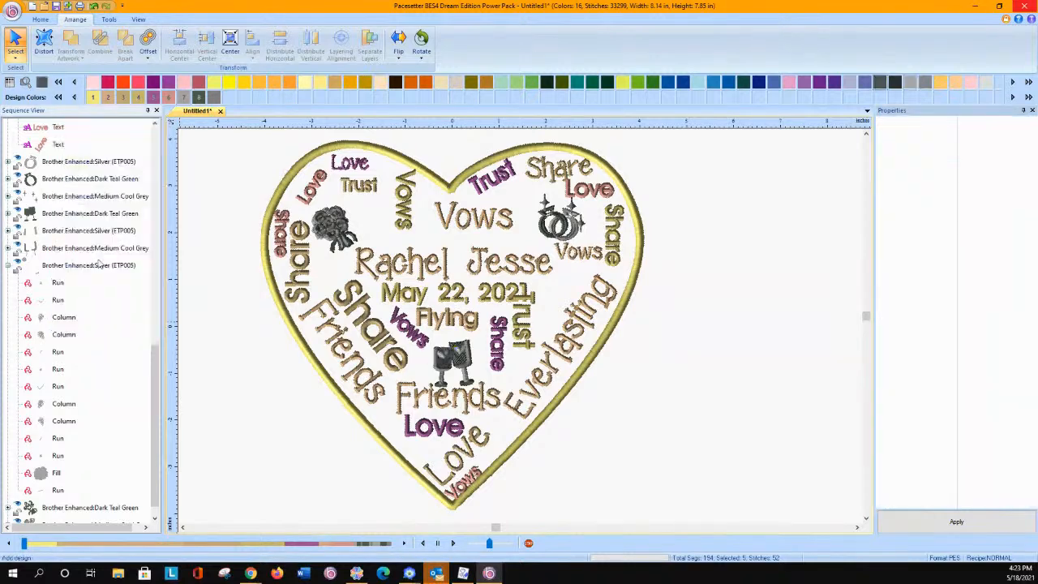
click(674, 342)
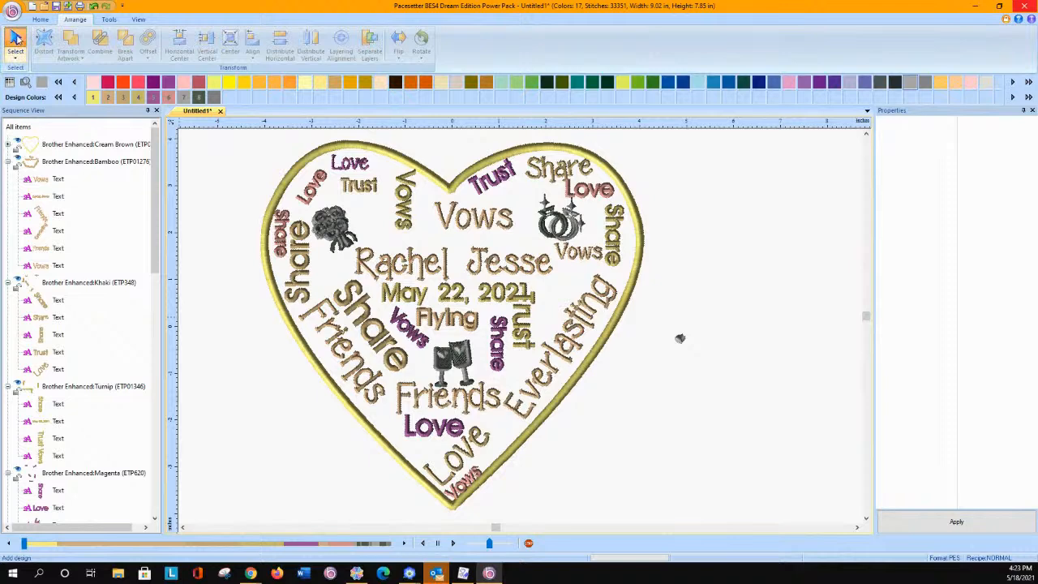
click(680, 339)
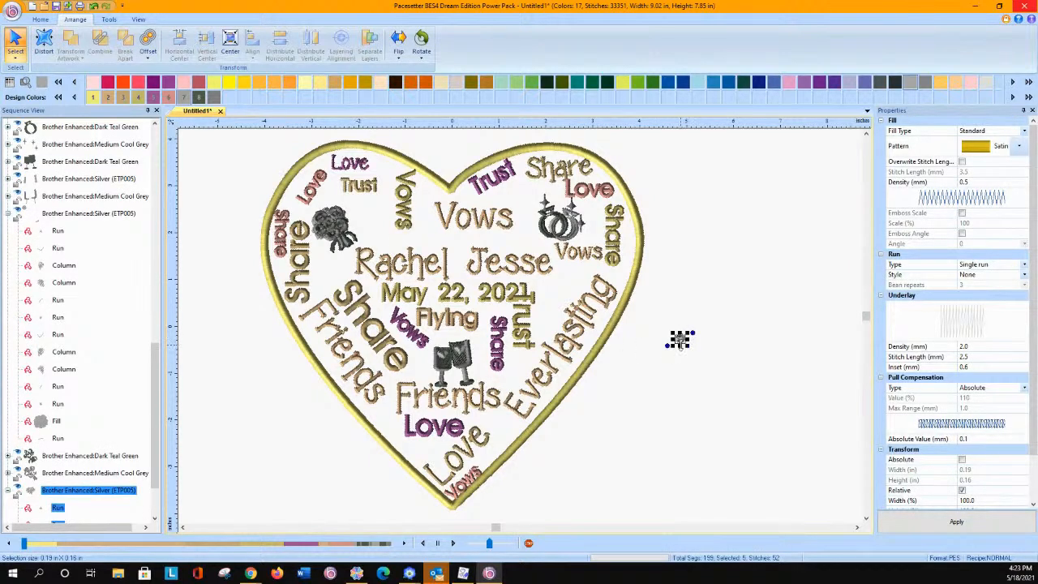
drag(686, 344, 694, 353)
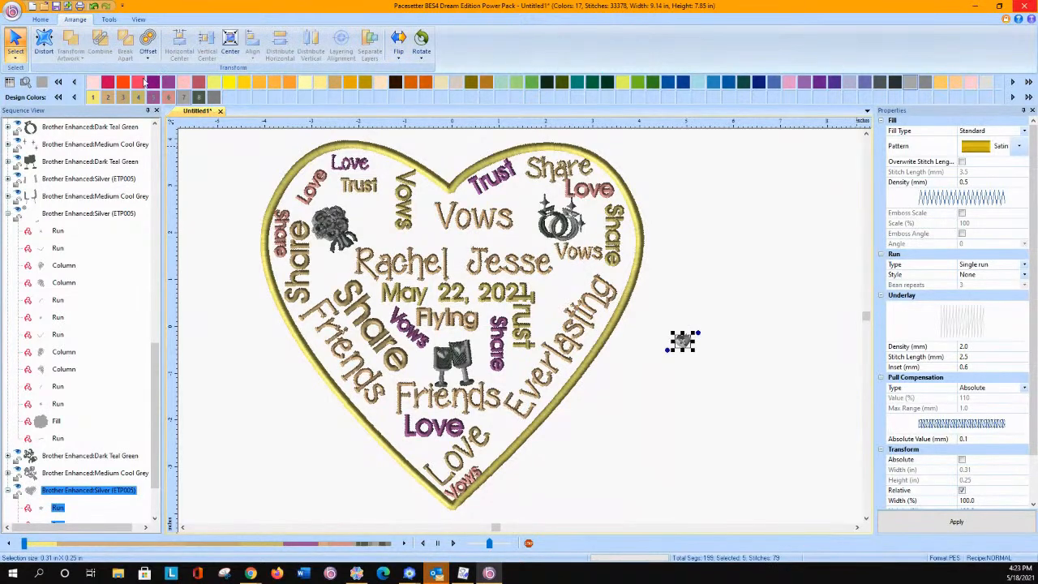
Recolor the small heart outside the collage in Flesh Pink (124) and move it inside, between the bouquet and the vertical Vows.
click(94, 81)
drag(683, 342, 371, 207)
click(355, 232)
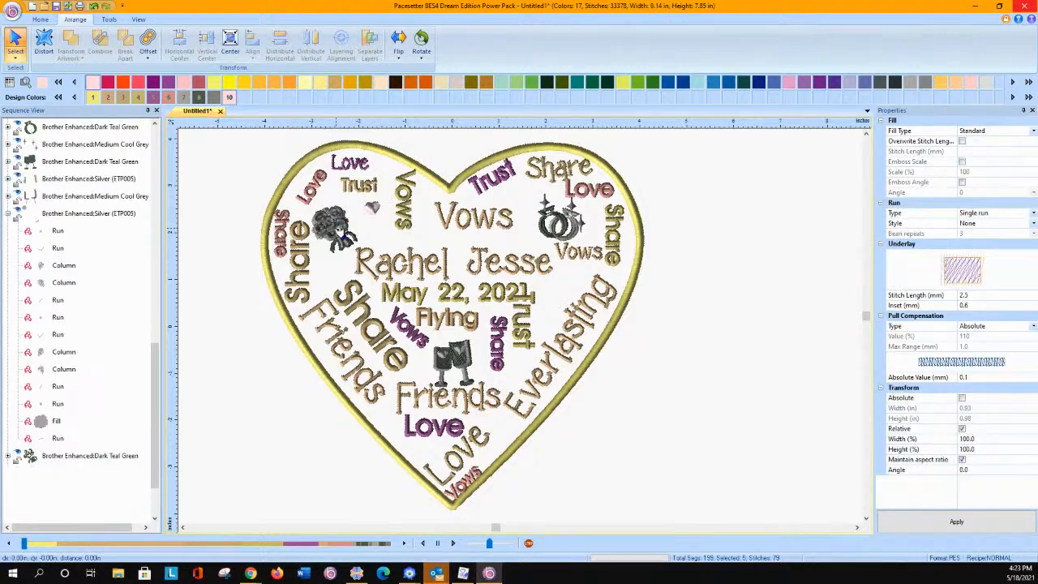
Power Copy the pink heart and place eight copies in the open gaps between the words and designs of the collage.
click(372, 206)
right_click(372, 208)
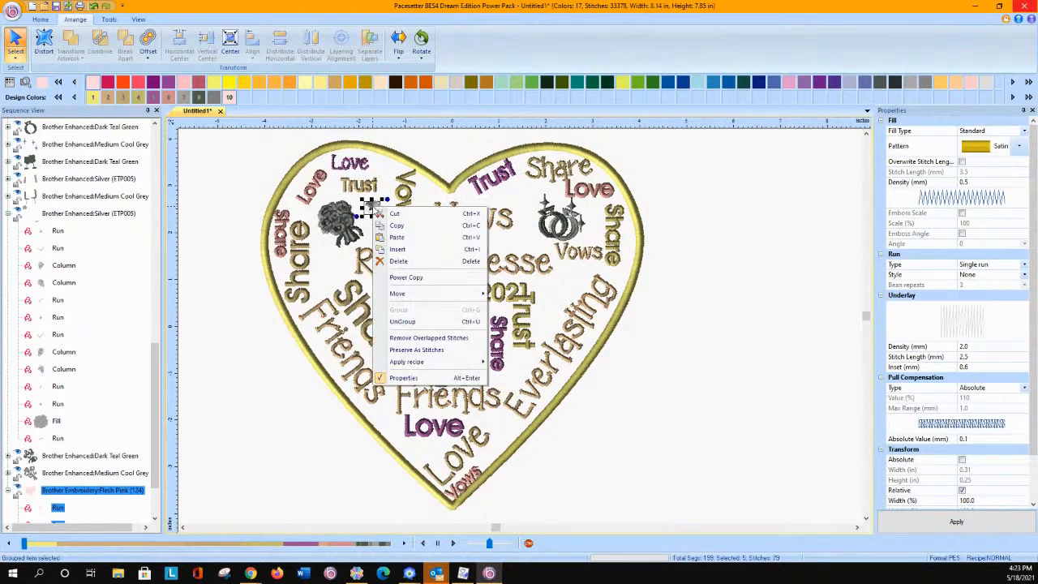
click(397, 261)
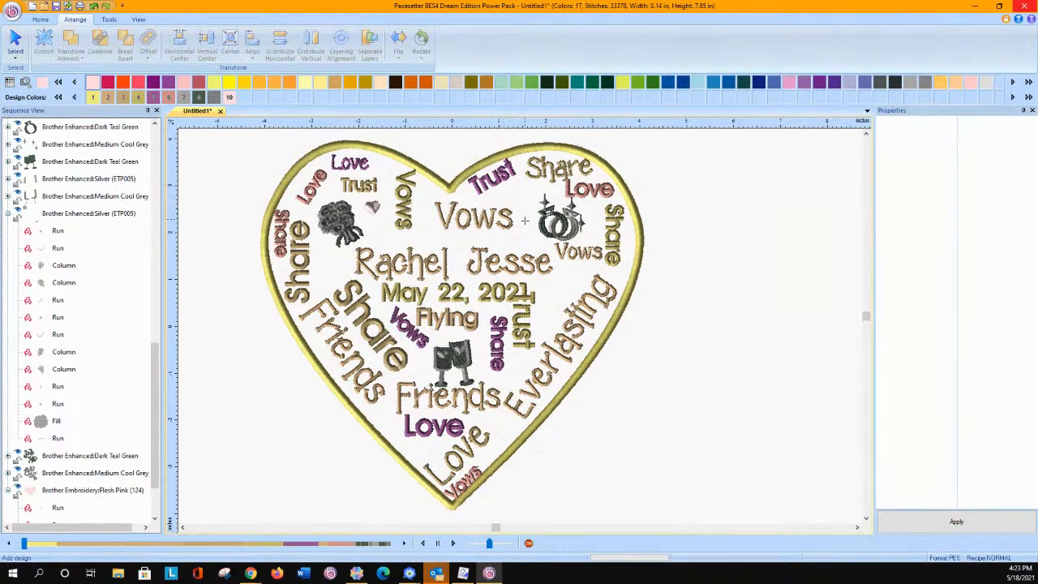
click(521, 195)
click(558, 289)
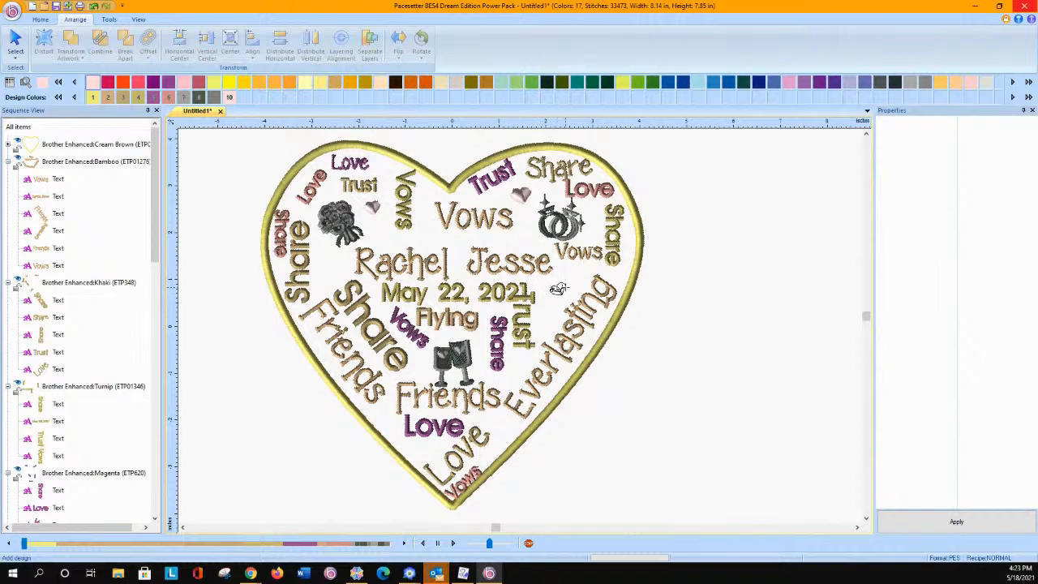
click(513, 369)
click(386, 414)
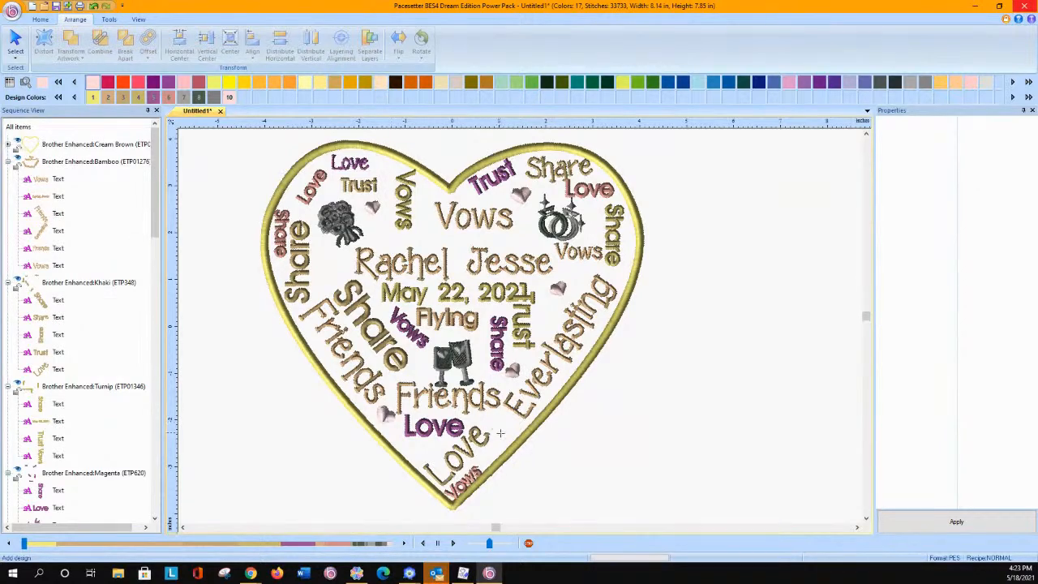
click(506, 425)
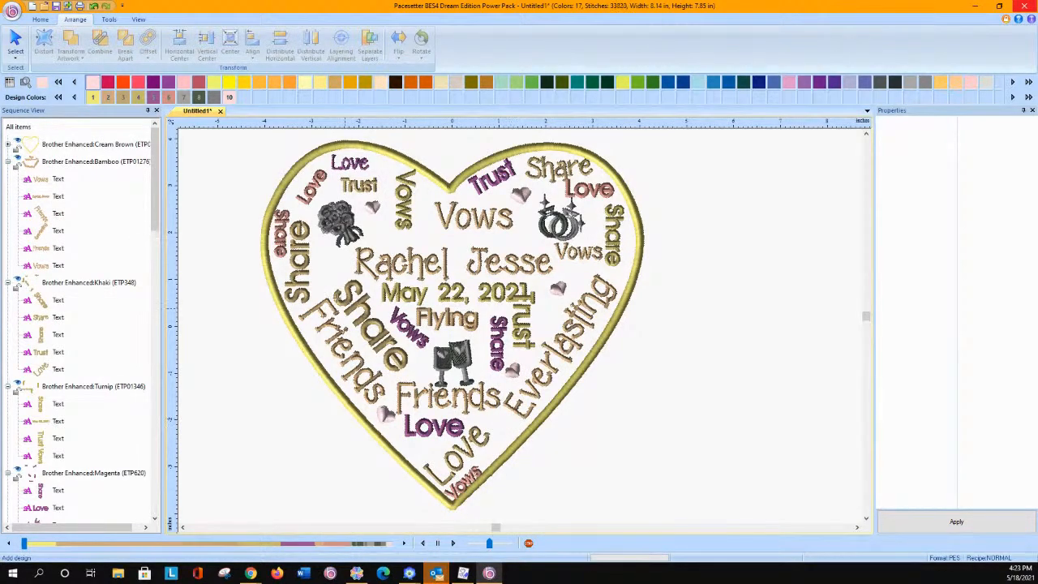
click(329, 261)
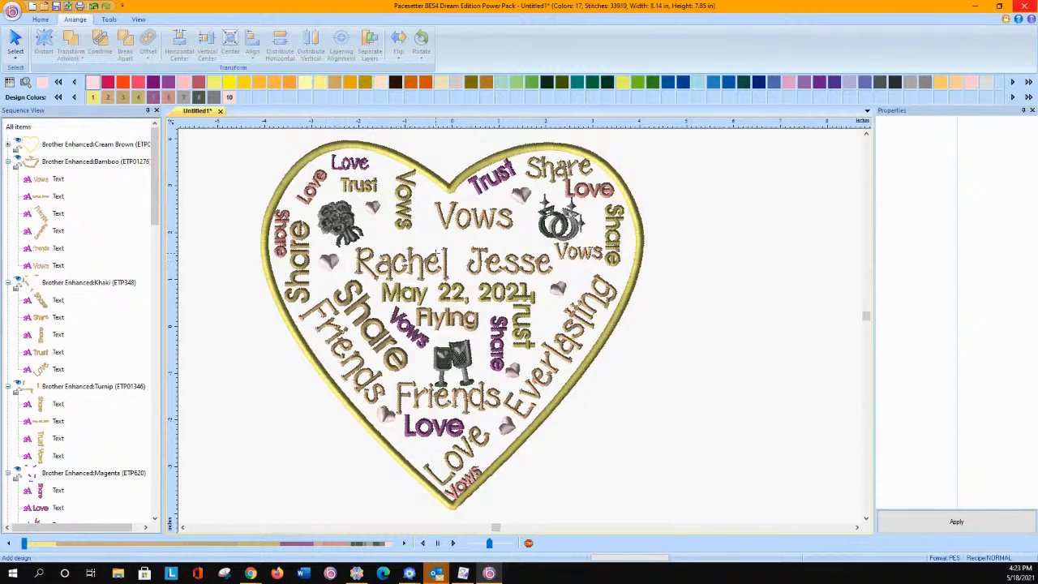
click(513, 240)
click(421, 234)
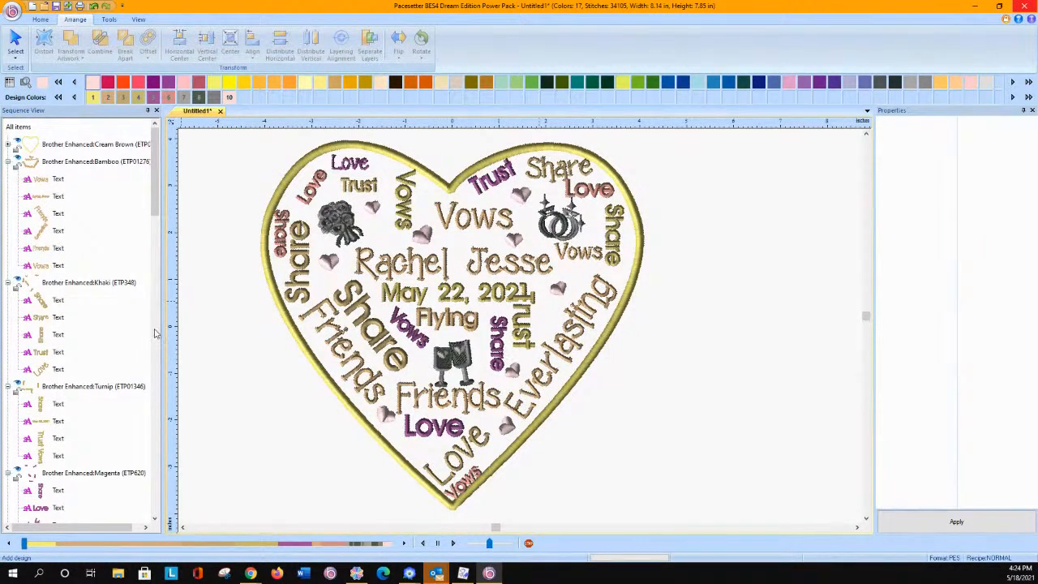
Recolor the ten silver run and column segments forming the small hearts on the champagne glasses in Flesh Pink (124).
drag(154, 198, 158, 320)
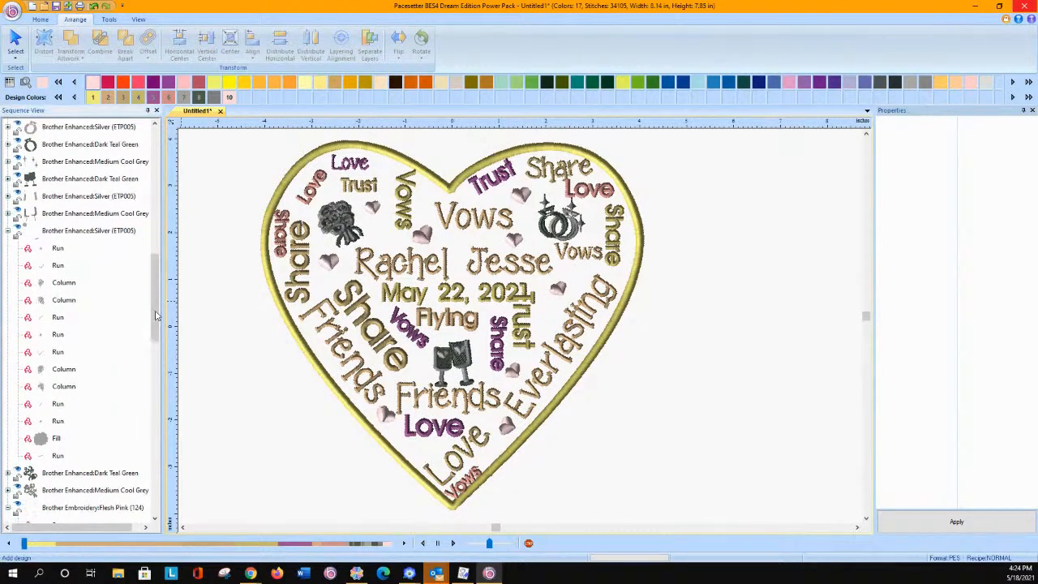
click(55, 247)
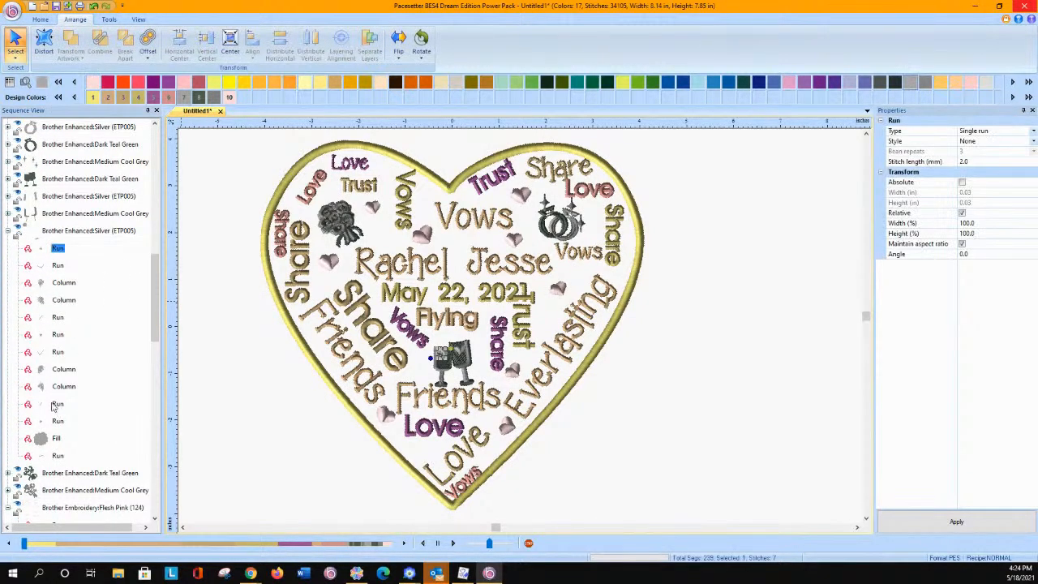
ctrl+click(53, 404)
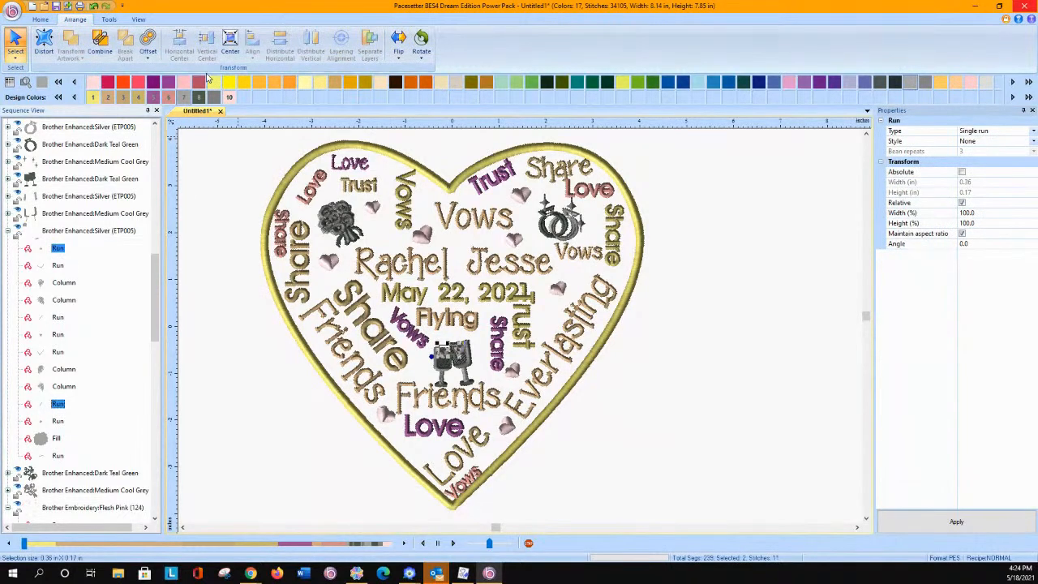
ctrl+click(54, 266)
ctrl+click(57, 283)
ctrl+click(55, 300)
ctrl+click(57, 318)
ctrl+click(59, 335)
ctrl+click(58, 352)
ctrl+click(63, 369)
ctrl+click(63, 386)
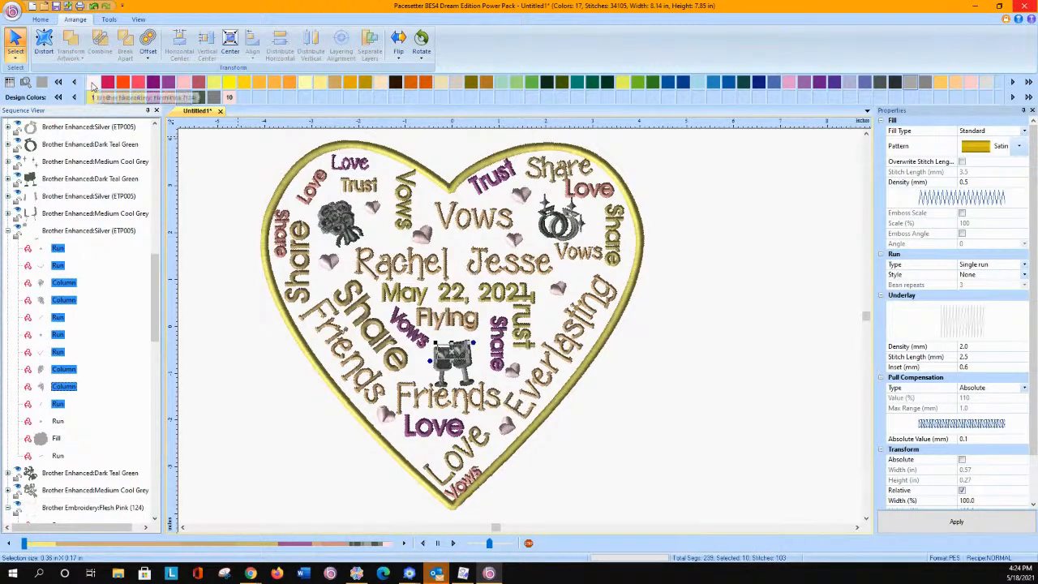
click(230, 96)
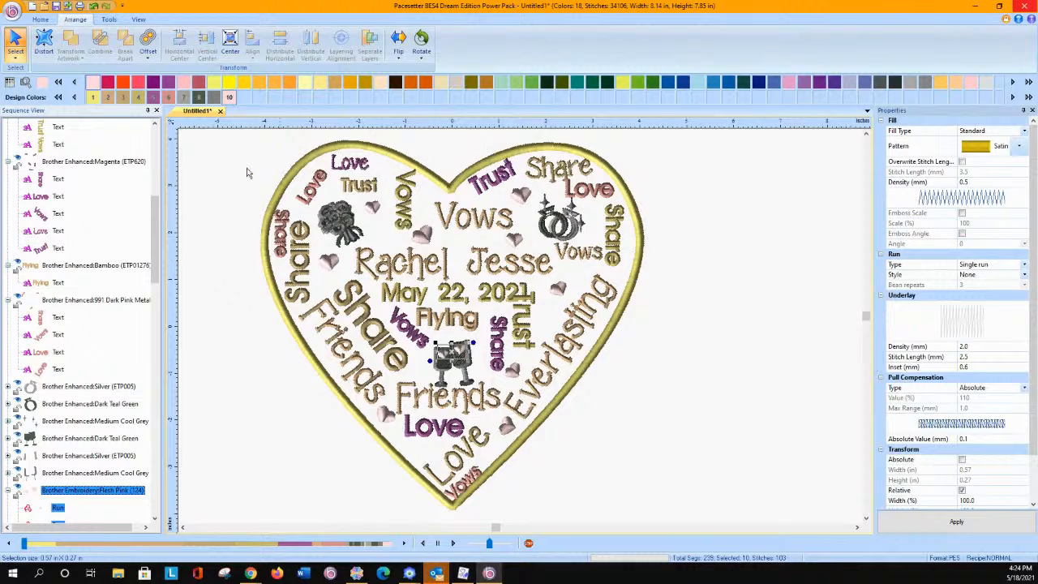
Power Copy the pink heart beside the vertical Vows and place one copy left of the champagne glasses.
click(422, 237)
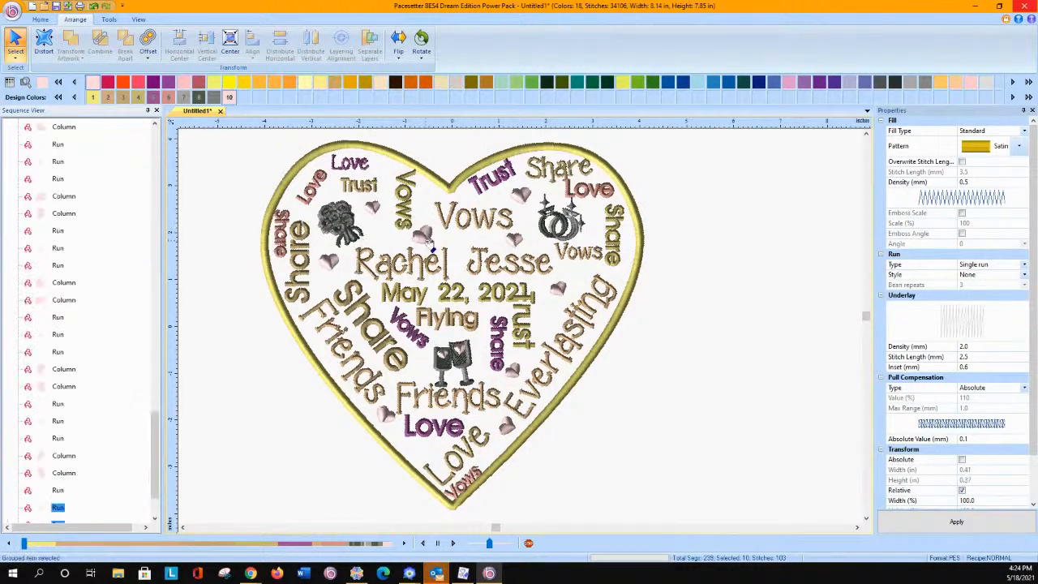
right_click(422, 237)
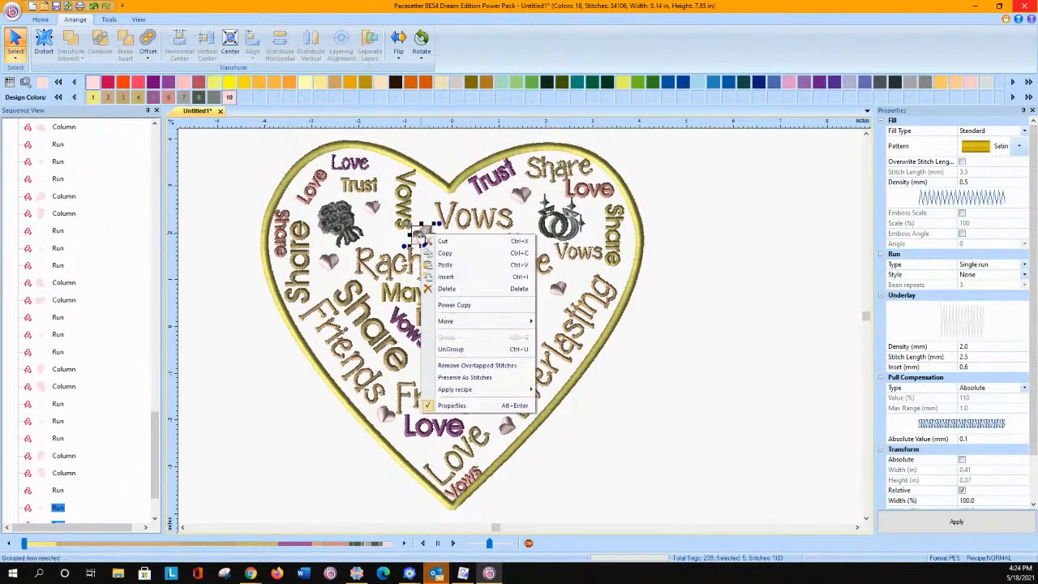
click(442, 305)
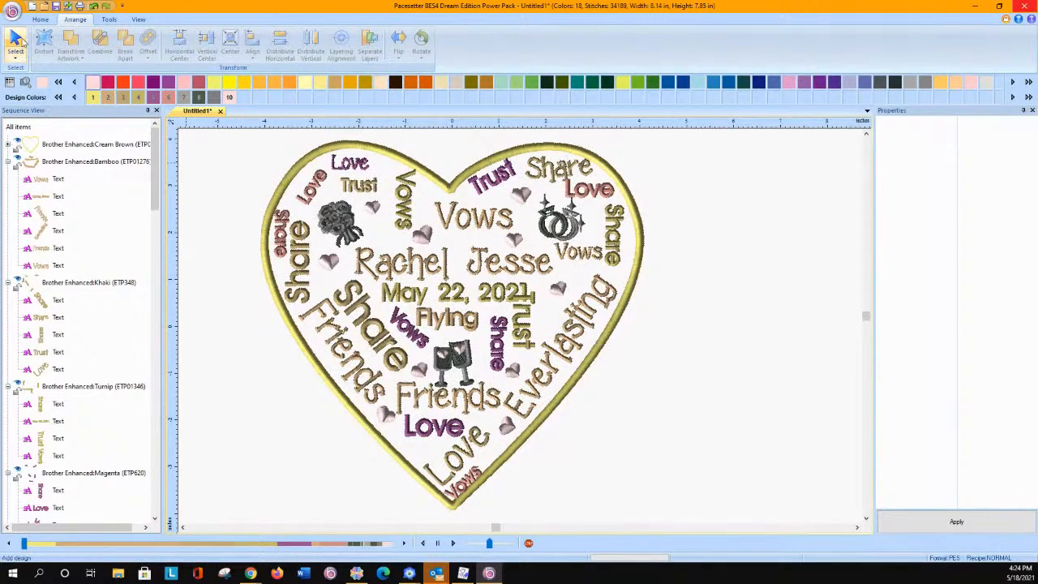
click(109, 20)
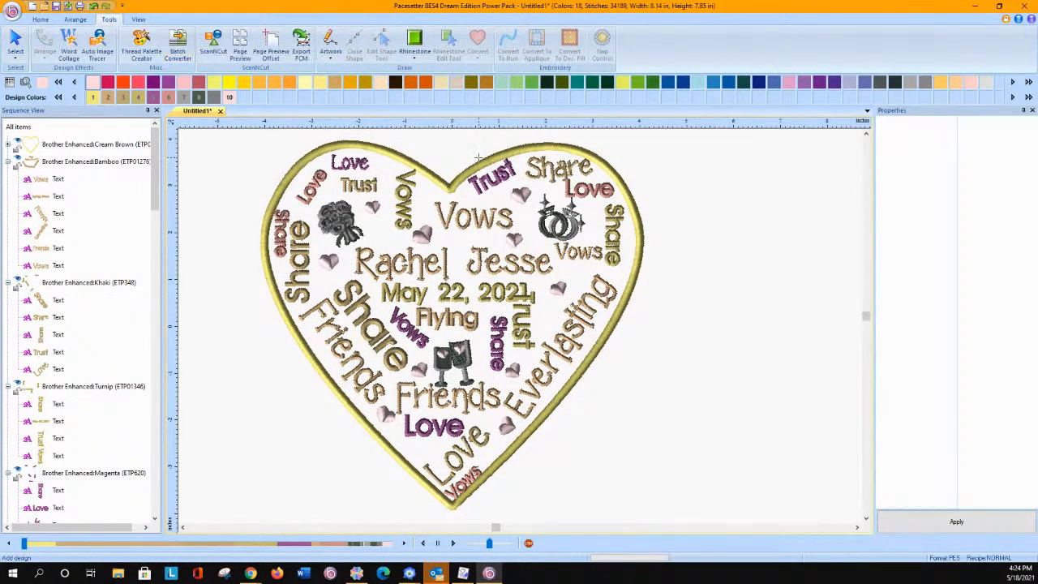
click(15, 45)
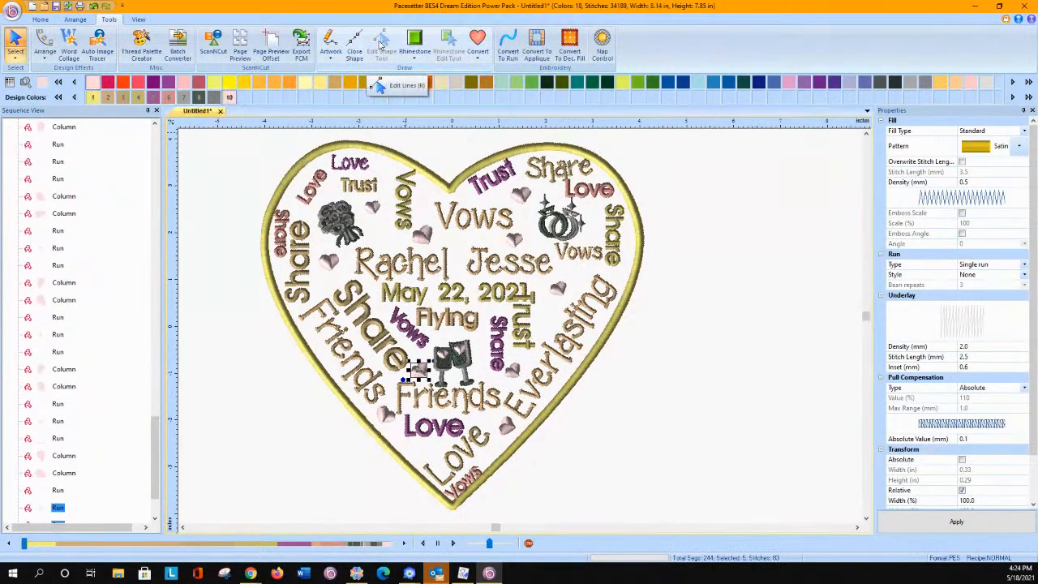
click(252, 170)
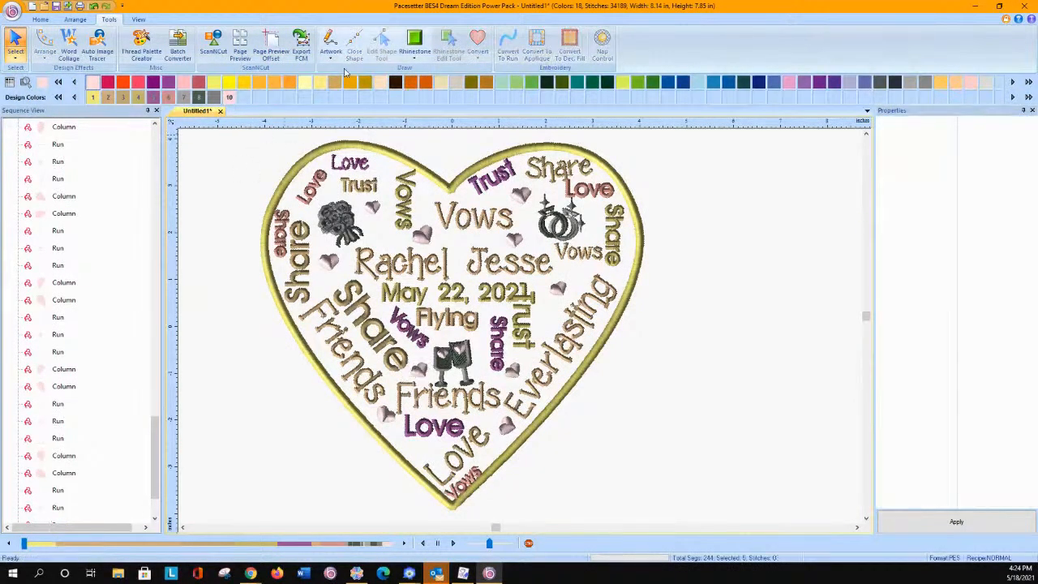
Reshape the cleft of the collage's heart outline with the Edit Shape Tool, adjusting its center node and pulling the curve handles upward.
click(363, 149)
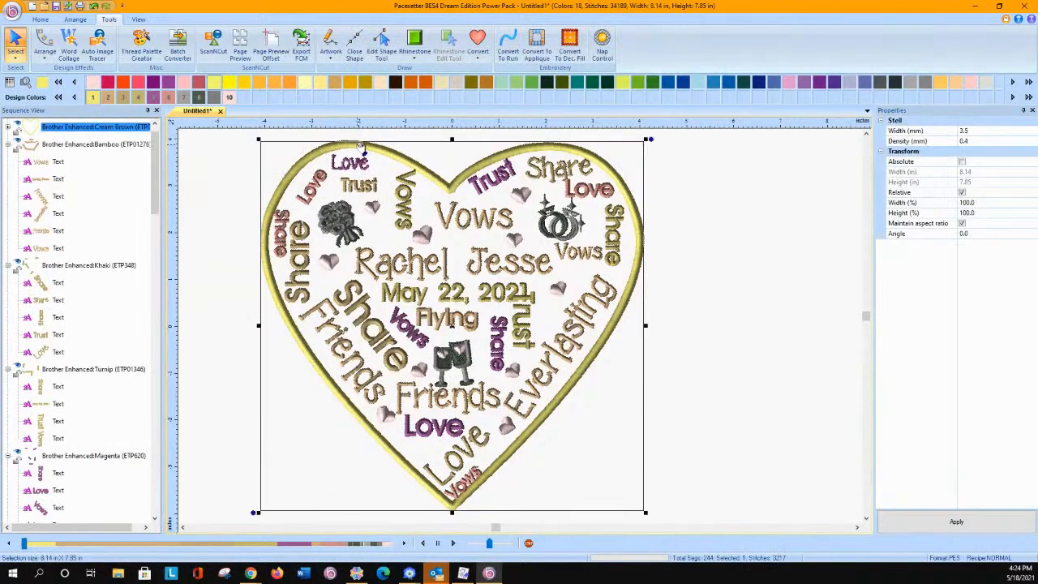
click(381, 43)
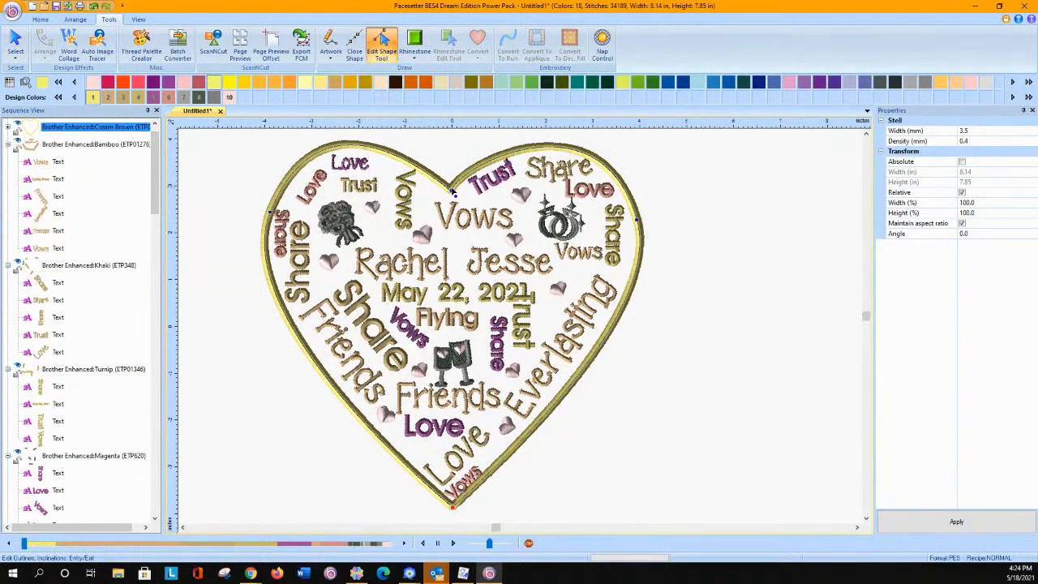
click(452, 190)
drag(461, 164, 474, 158)
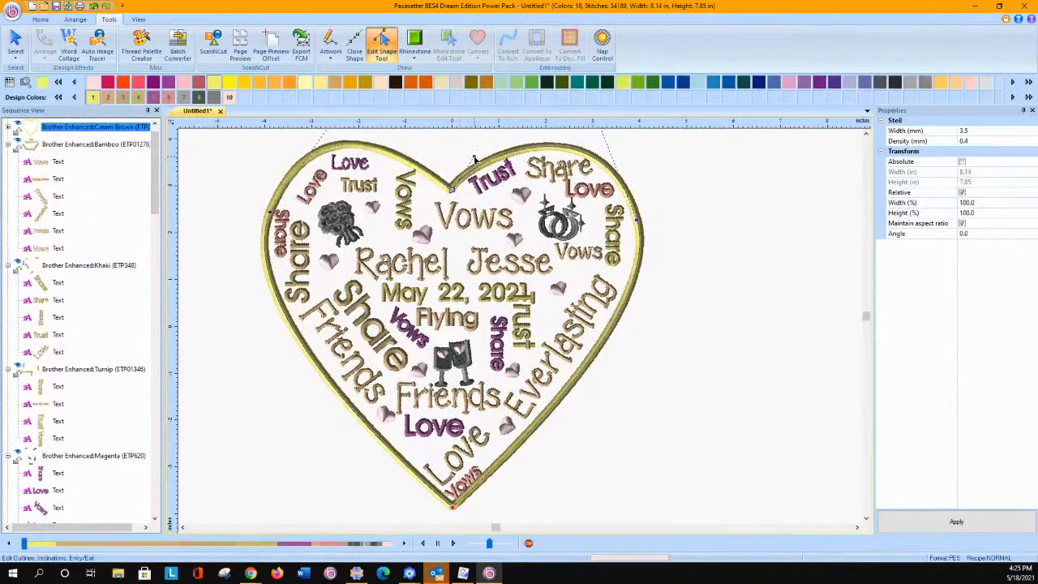
drag(452, 192, 436, 182)
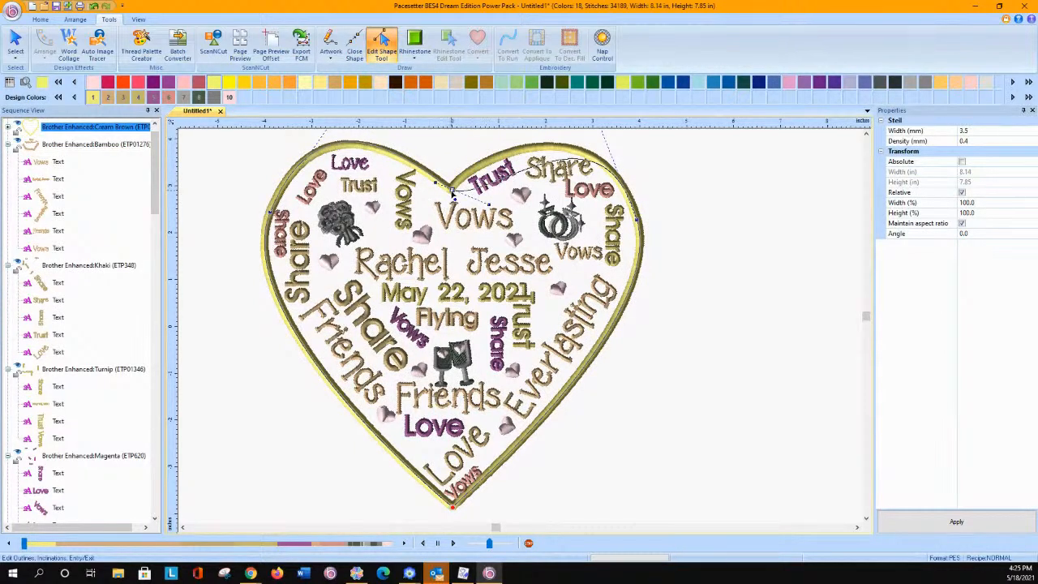
right_click(453, 191)
click(469, 255)
drag(489, 206, 470, 150)
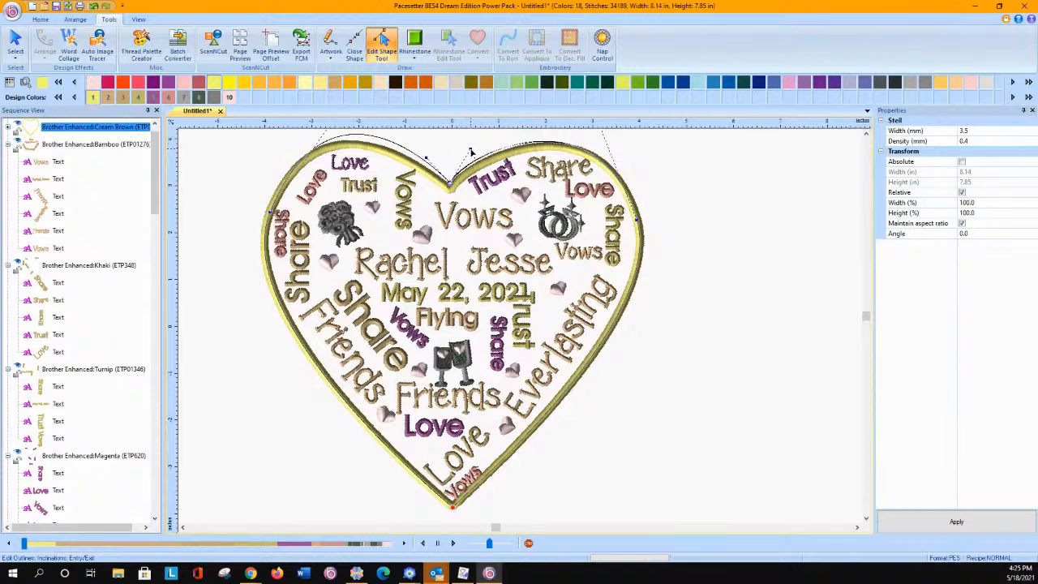
scroll(466, 154, up, 2)
scroll(454, 162, down, 4)
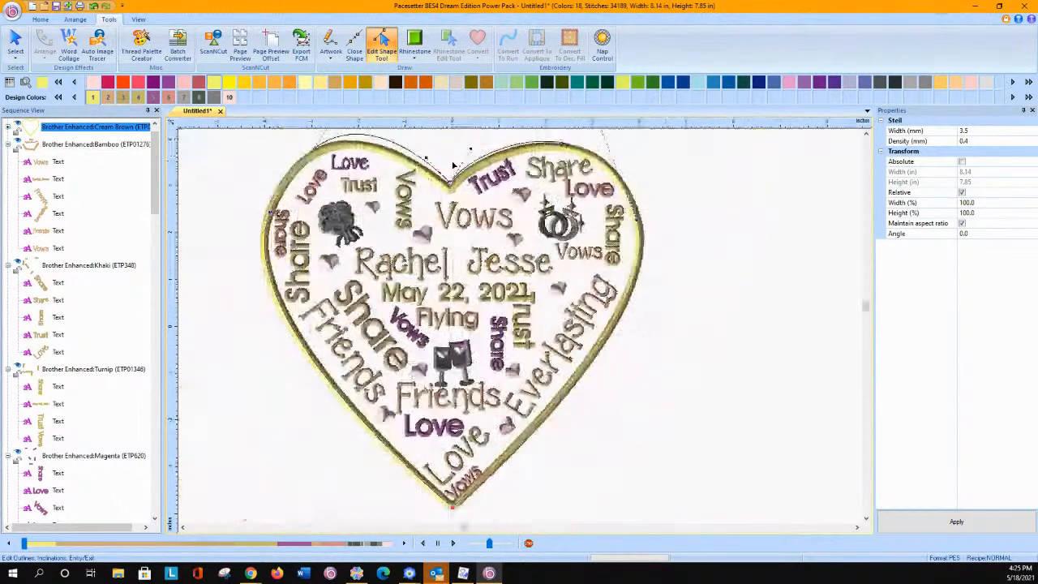
drag(423, 201, 417, 209)
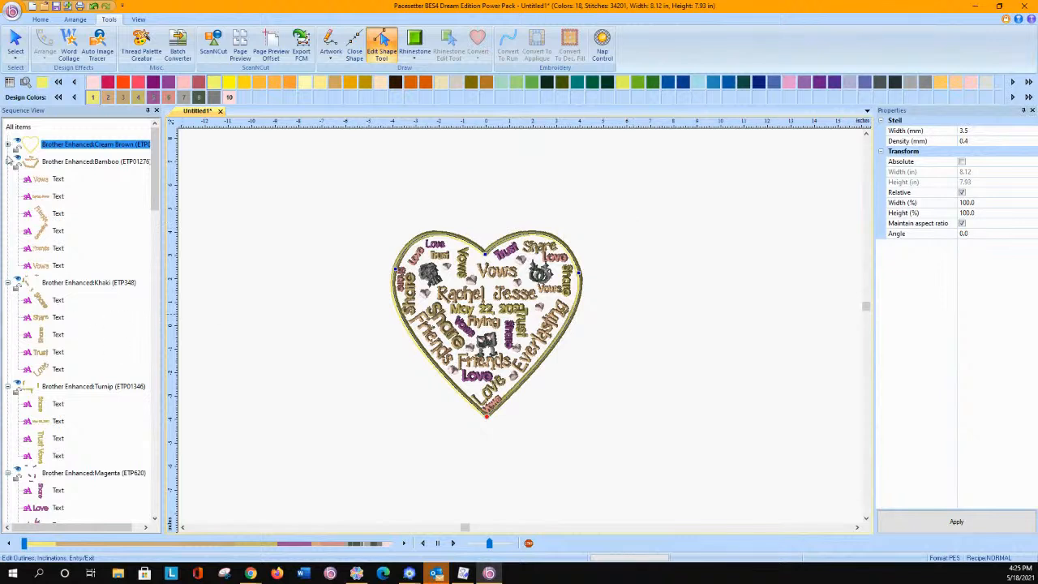
Convert the heart outline to appliqué and set its appliqué type to Motif.
click(15, 42)
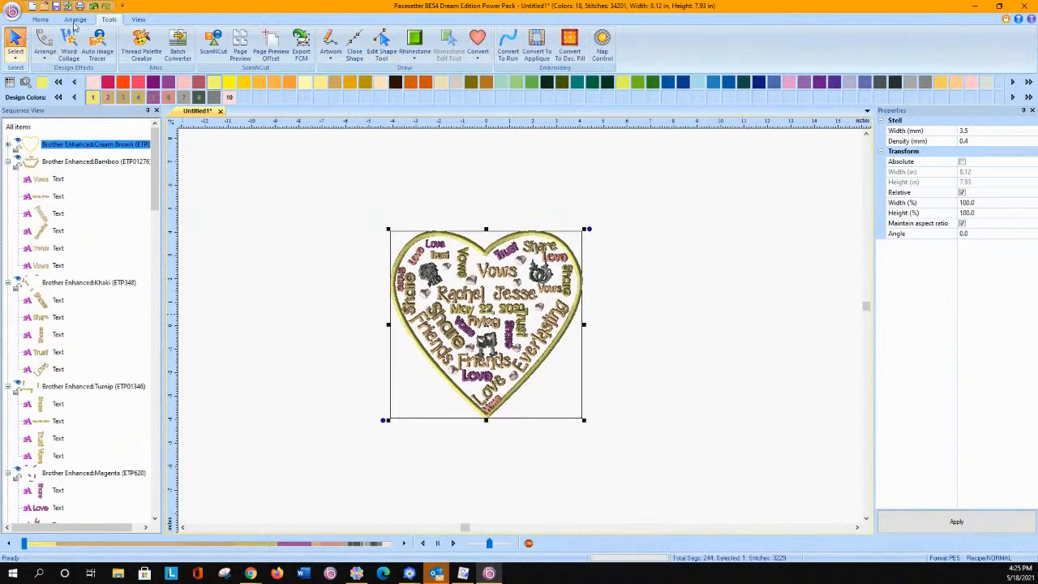
click(530, 43)
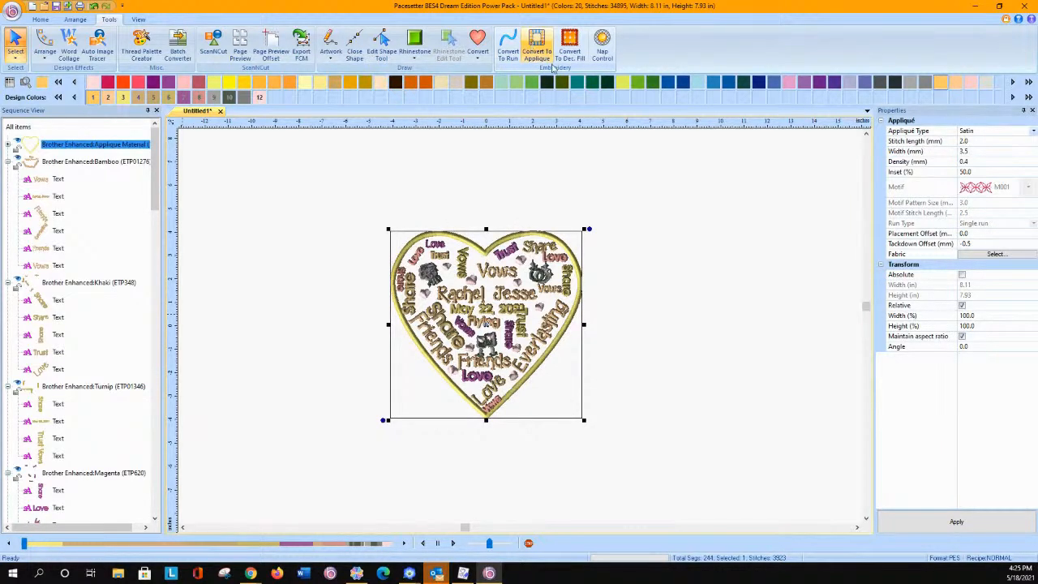
click(1034, 134)
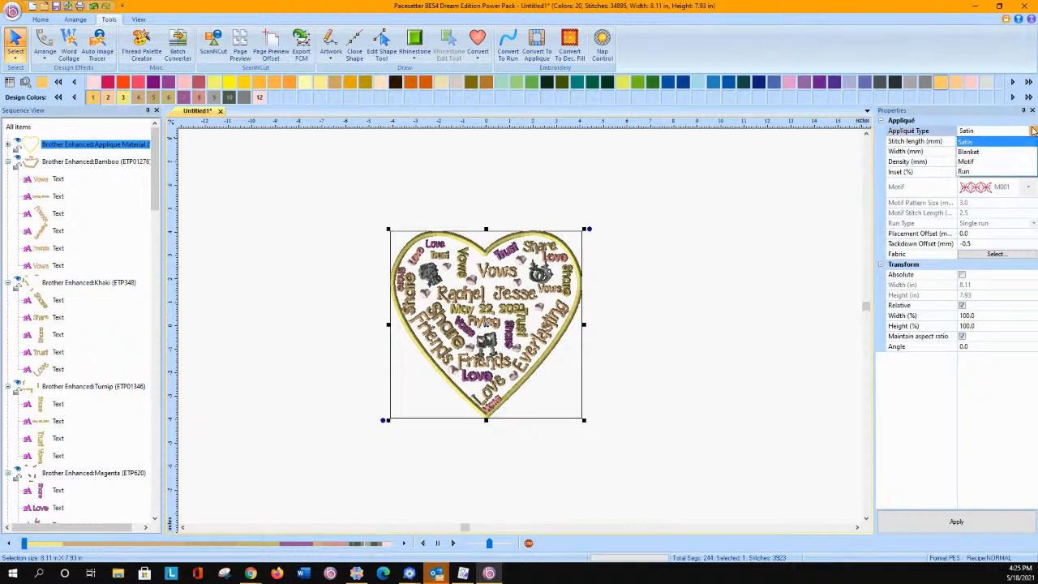
click(997, 162)
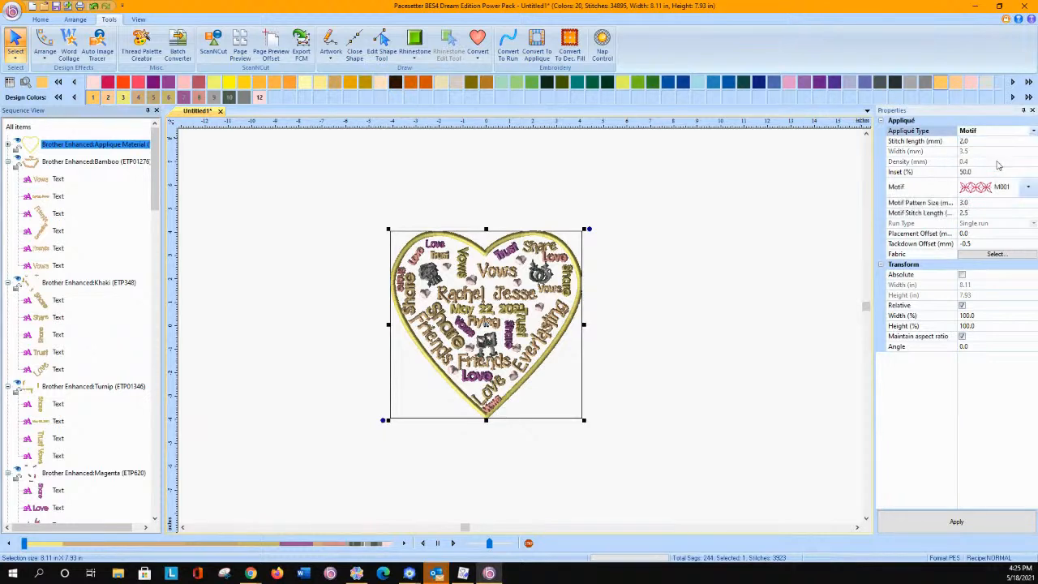
Apply motif M014 with a motif pattern size of 4.0 to the appliqué heart outline.
click(1028, 188)
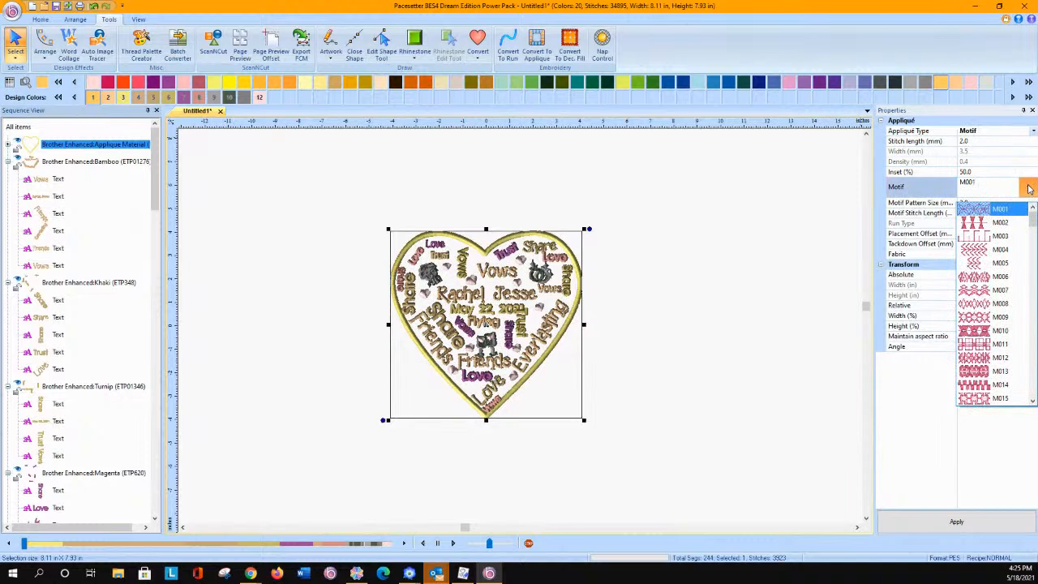
click(963, 388)
click(984, 202)
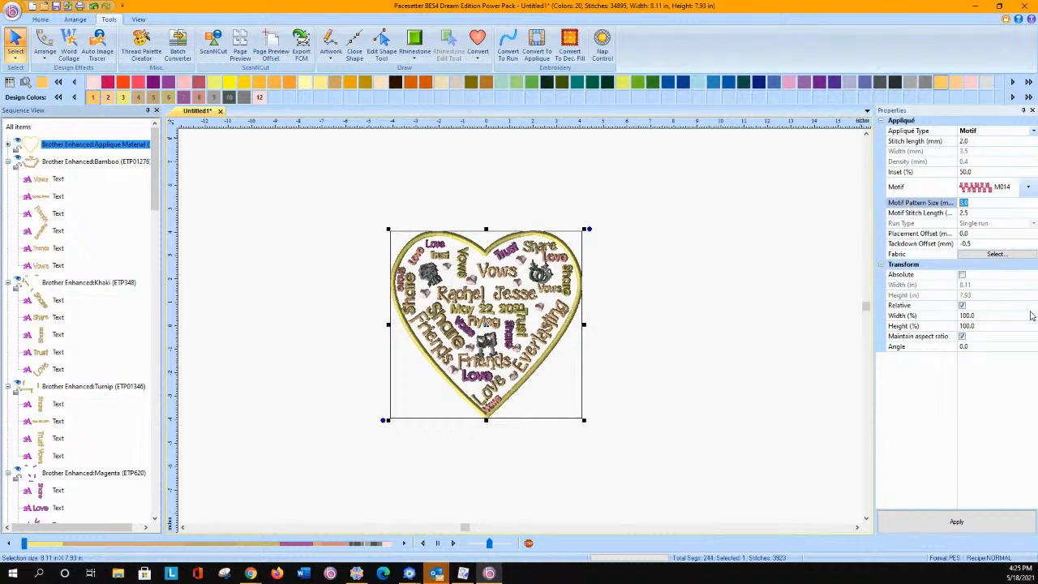
text(4)
click(957, 522)
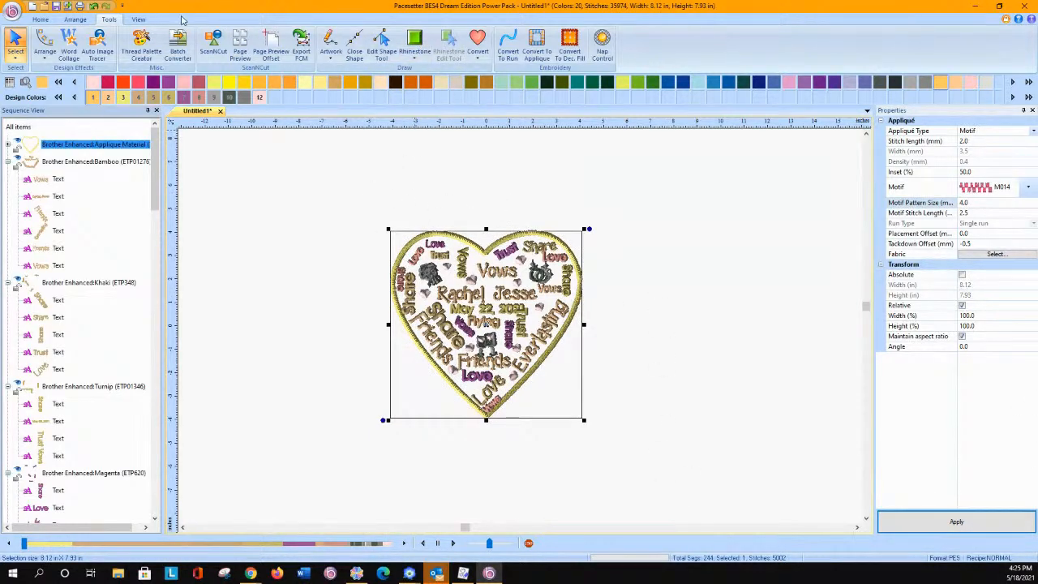
Examine the motif stitching close up along the upper-left curve of the heart outline.
click(41, 20)
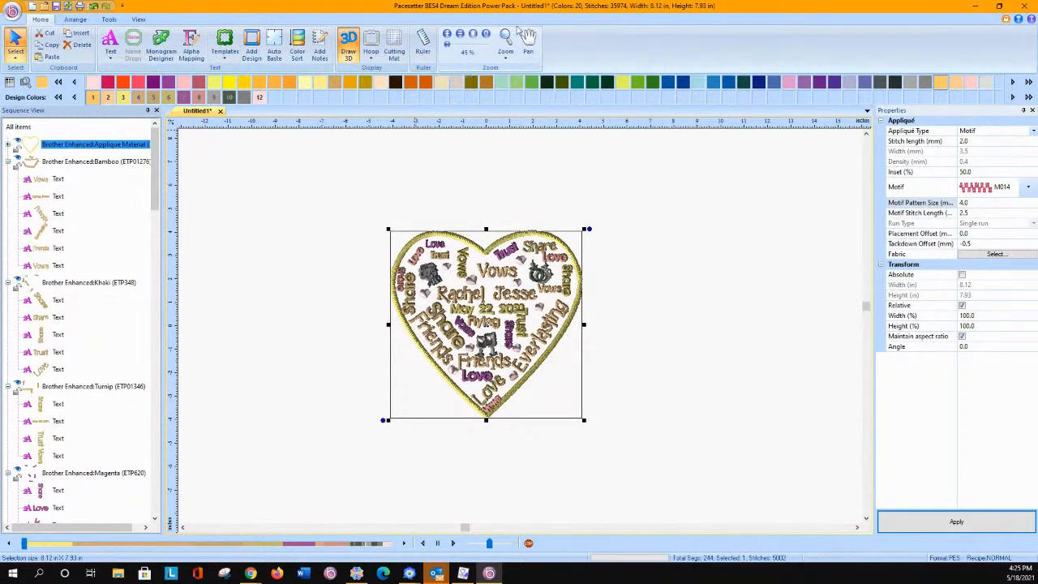
click(505, 41)
drag(381, 219, 465, 279)
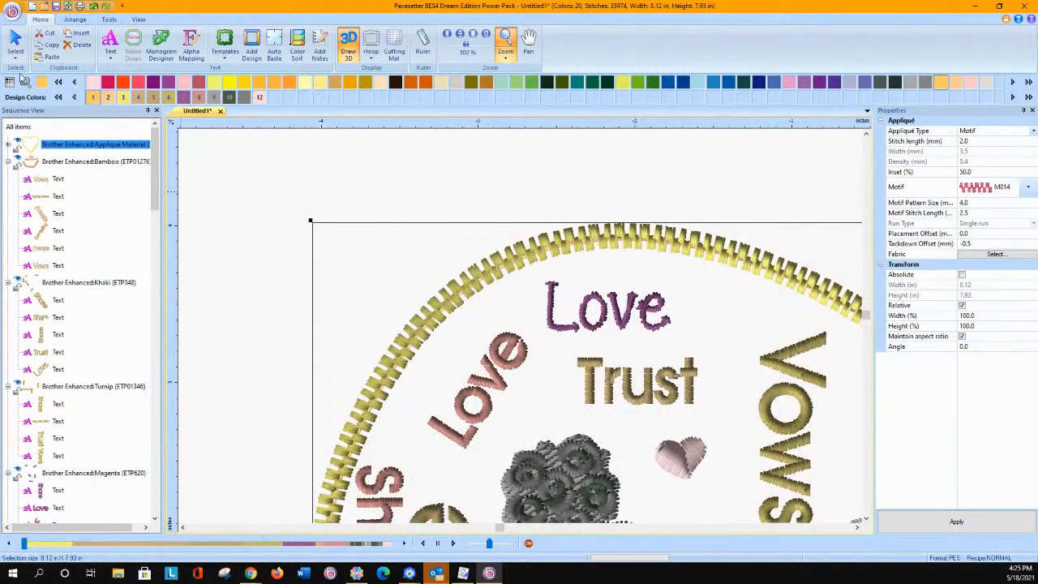
Fit the whole collage in view and apply the Satin appliqué type to the heart outline.
key(Escape)
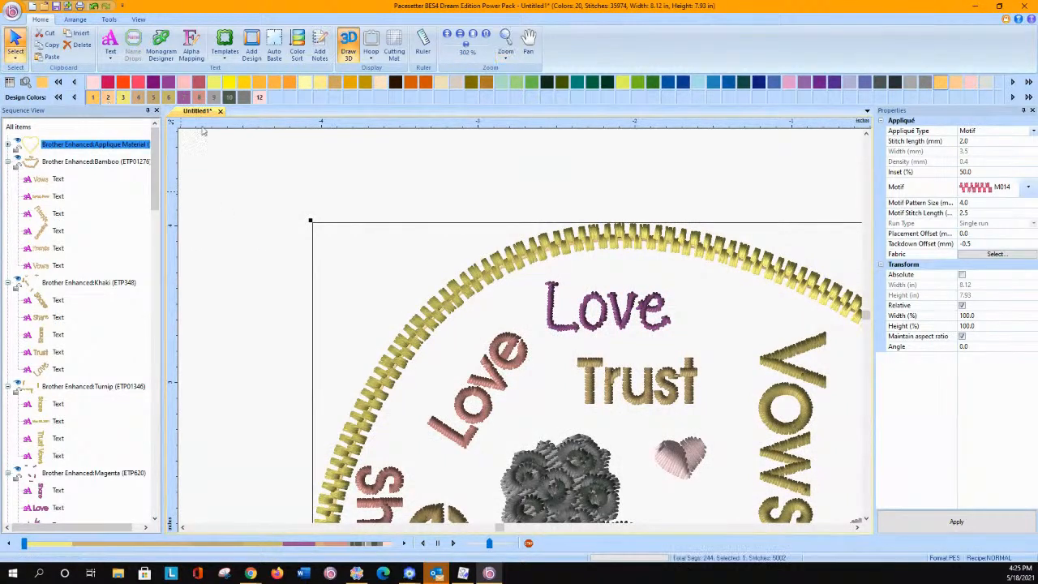
right_click(468, 286)
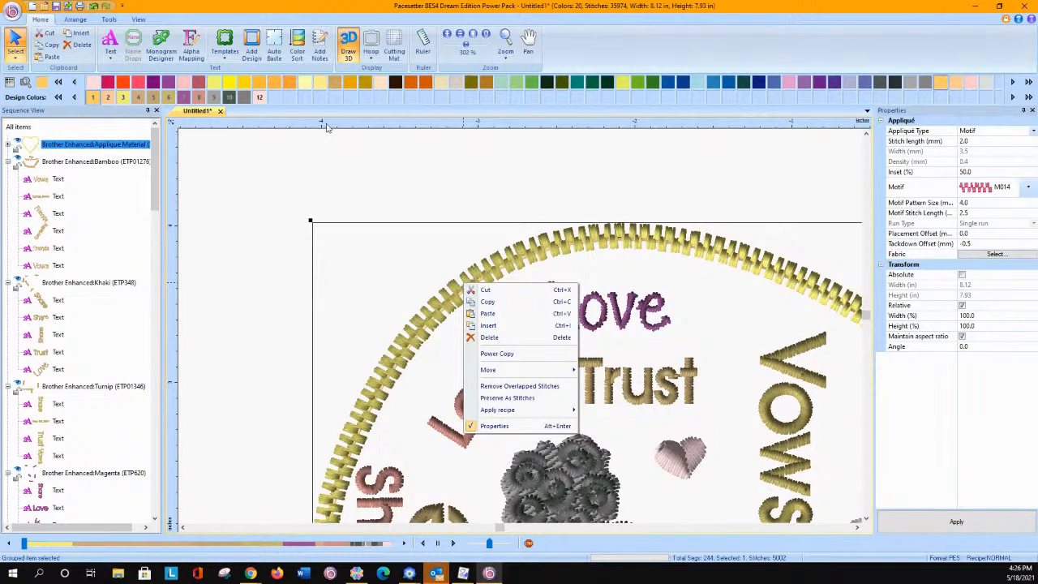
click(471, 36)
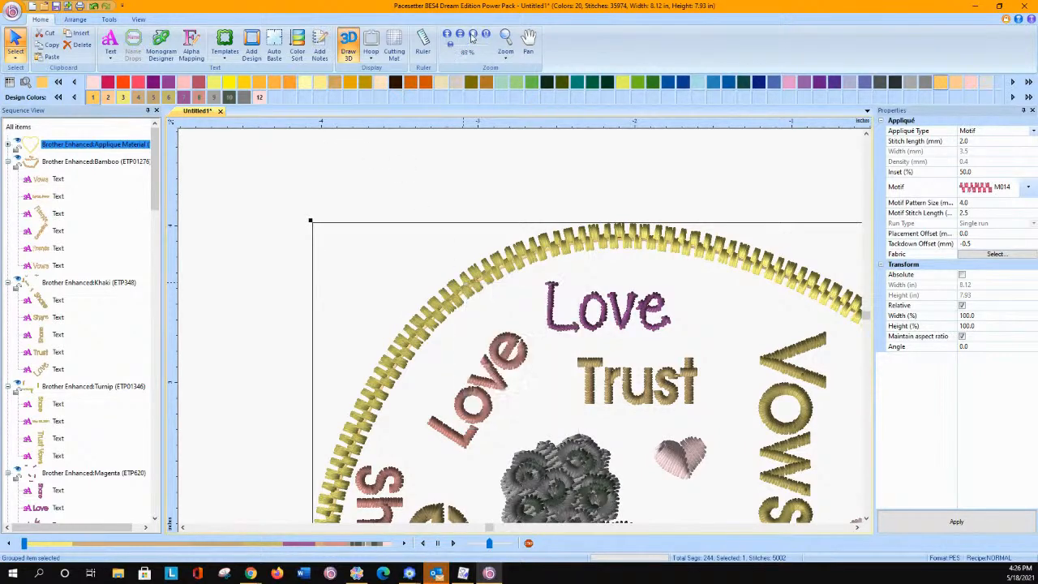
click(471, 36)
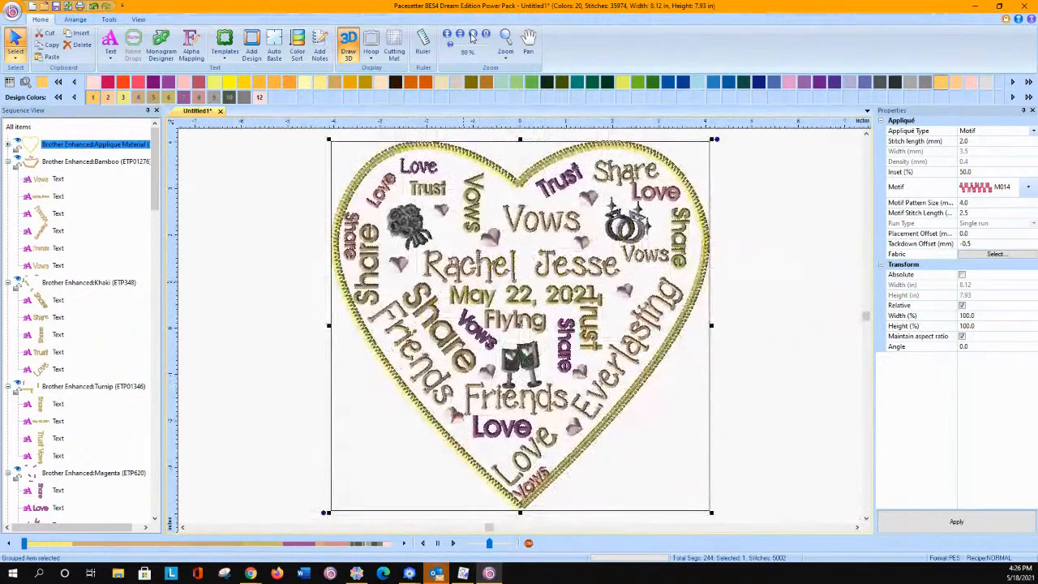
click(1033, 132)
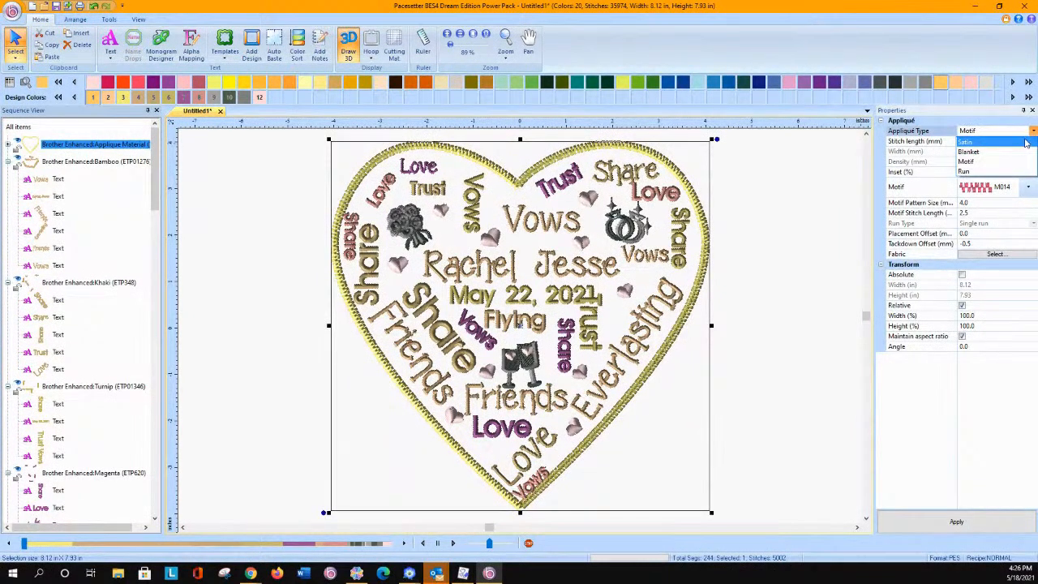
click(1025, 143)
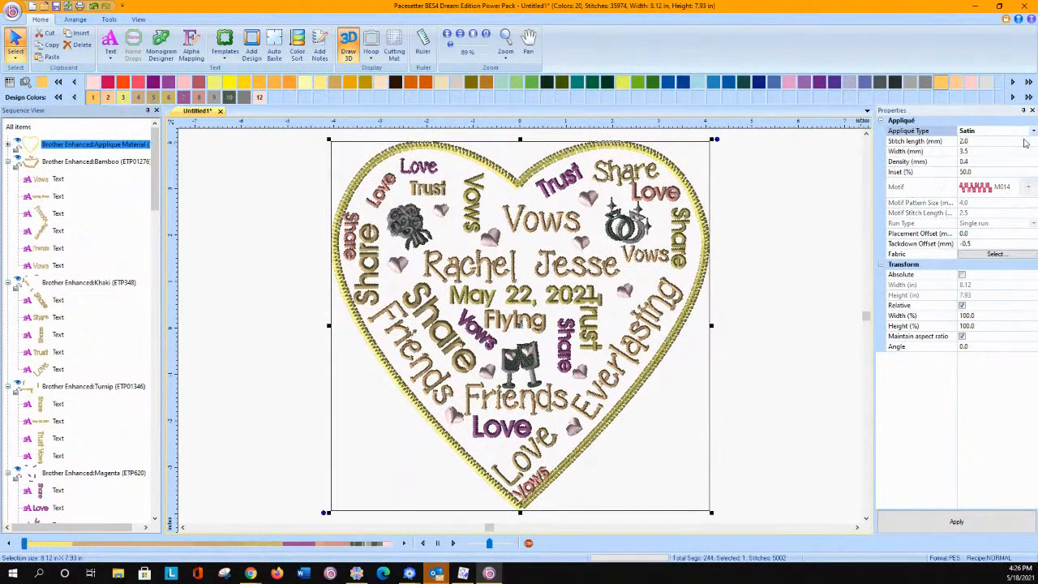
click(911, 523)
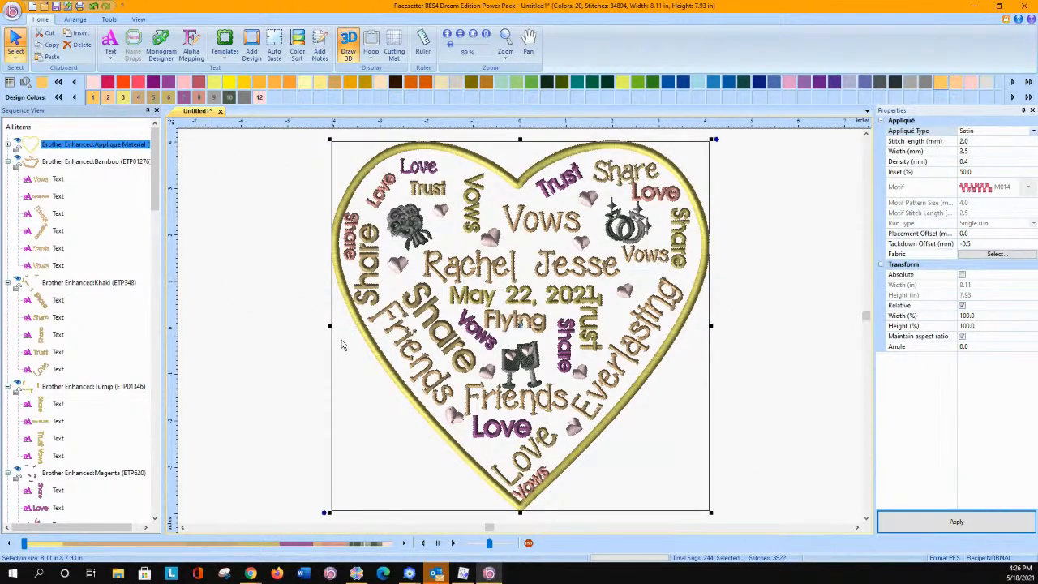
Move the small pink word Vows at the heart's bottom tip up and inward, beside the word Love.
click(199, 411)
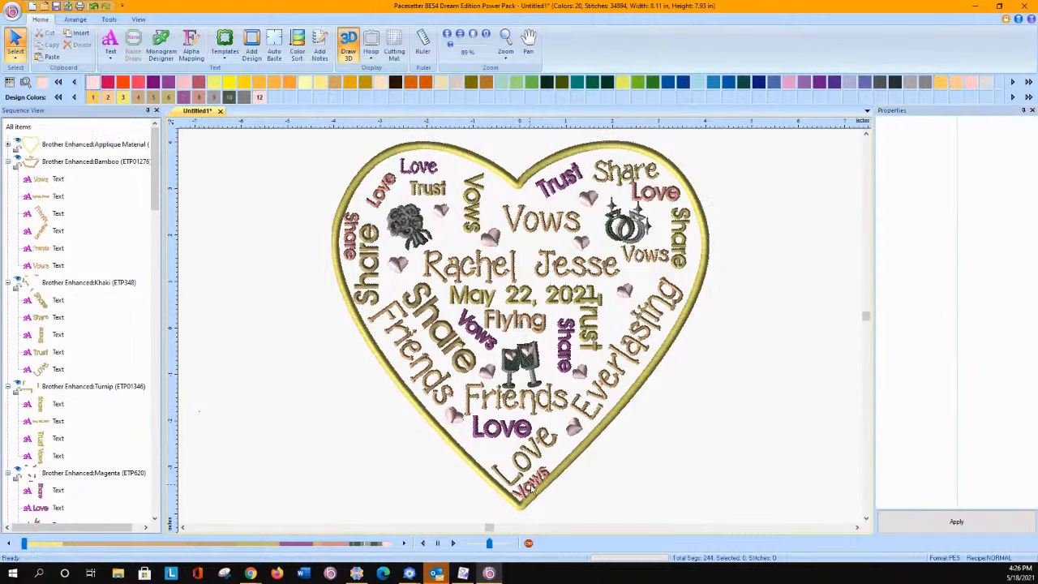
drag(534, 489, 548, 462)
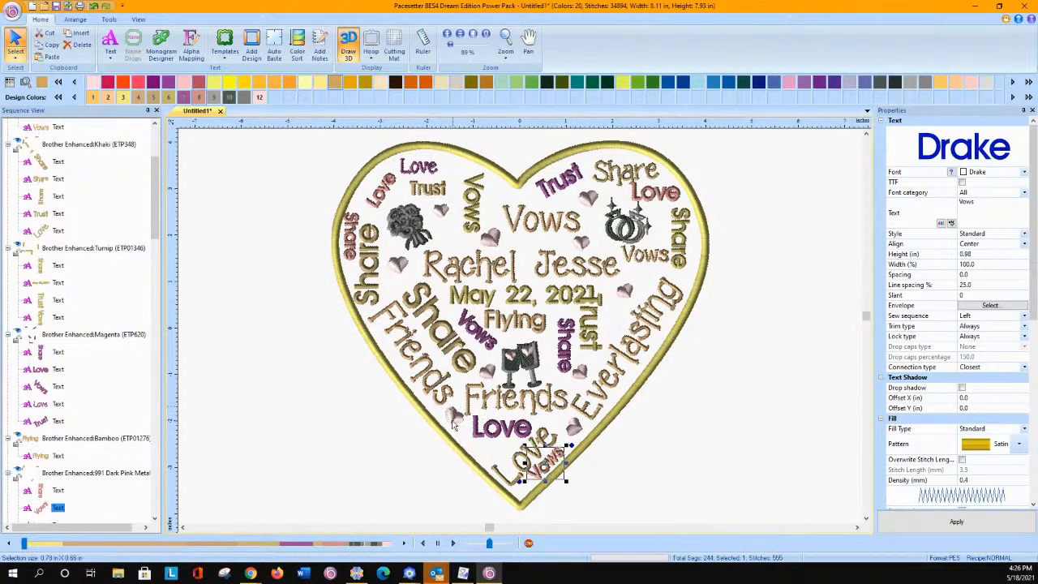
Create an outside perimeter offset of the heart outline with 1 ripple, 1.25 in spacing and round corners, leaving the original as is.
click(348, 299)
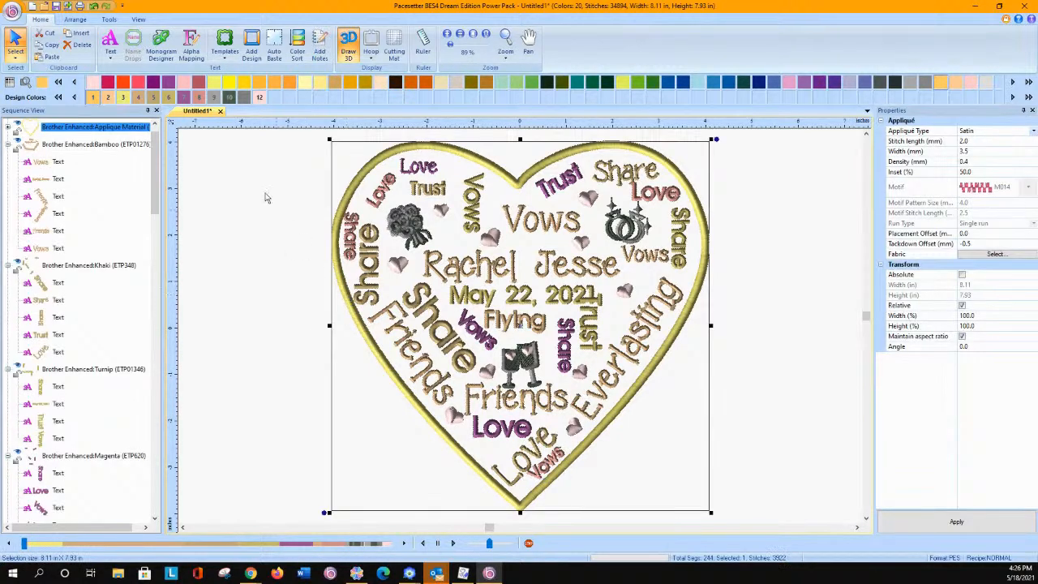
click(77, 21)
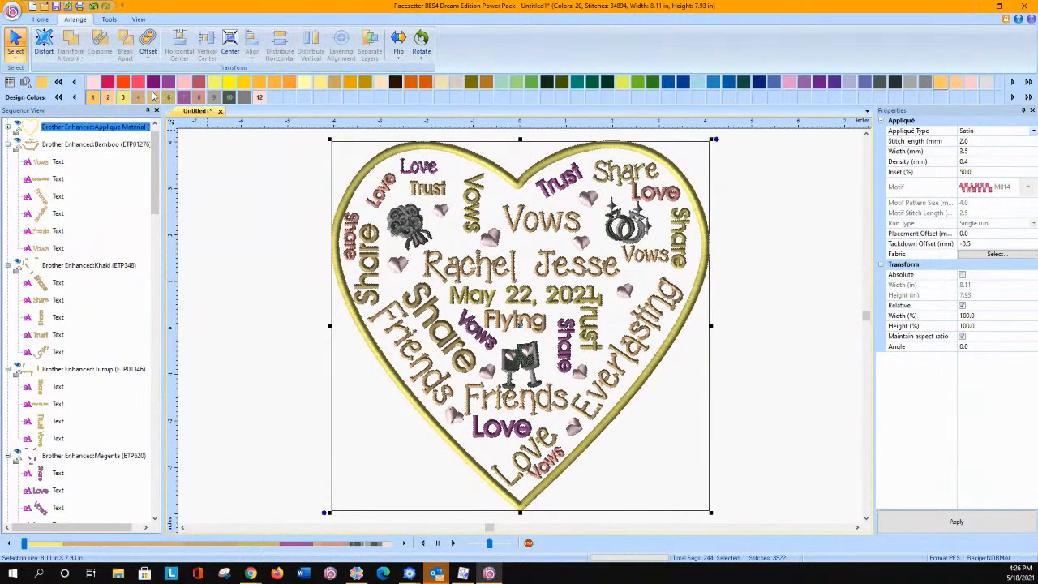
click(151, 58)
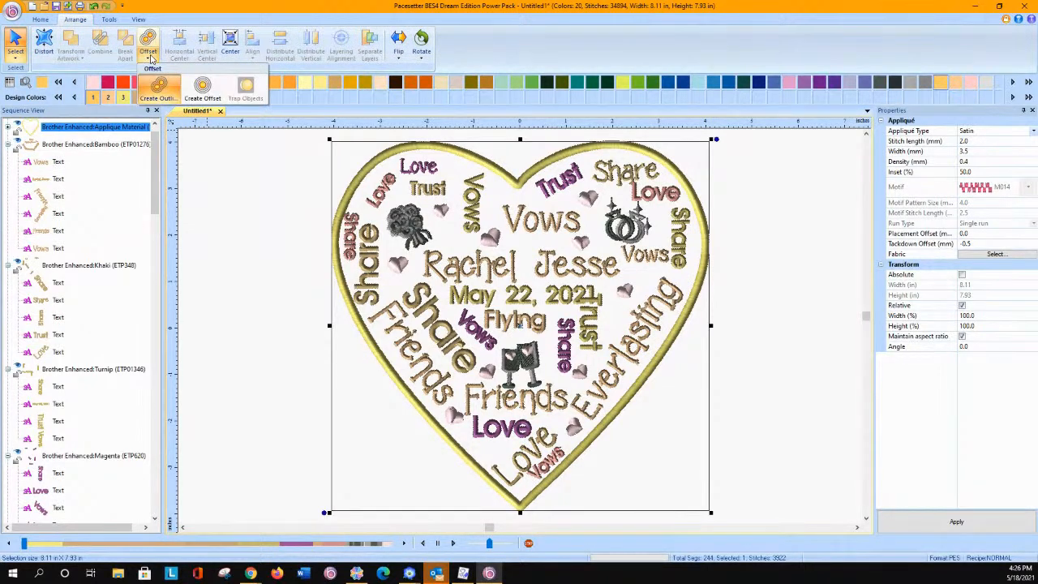
click(202, 88)
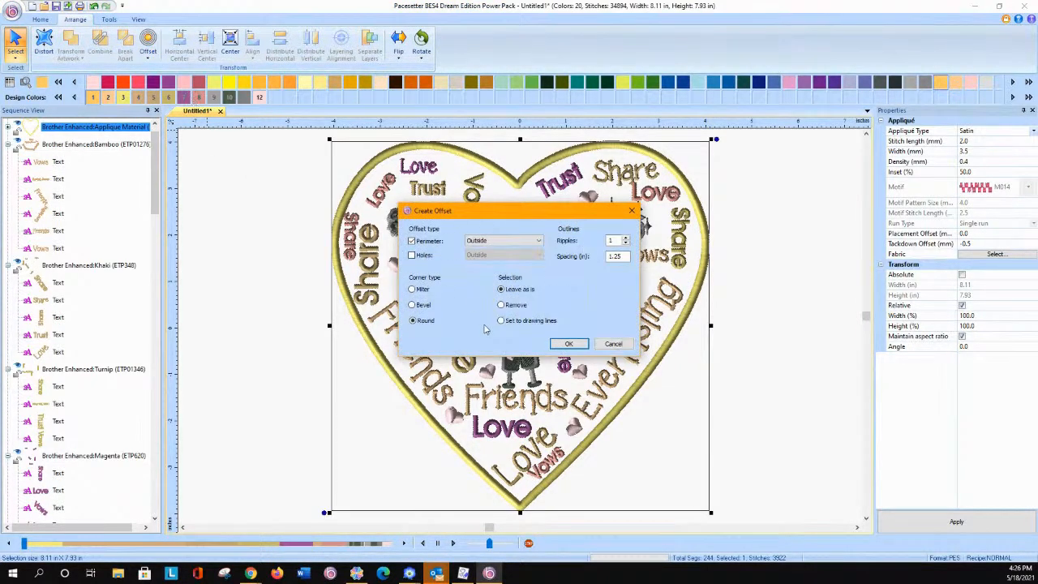
click(569, 343)
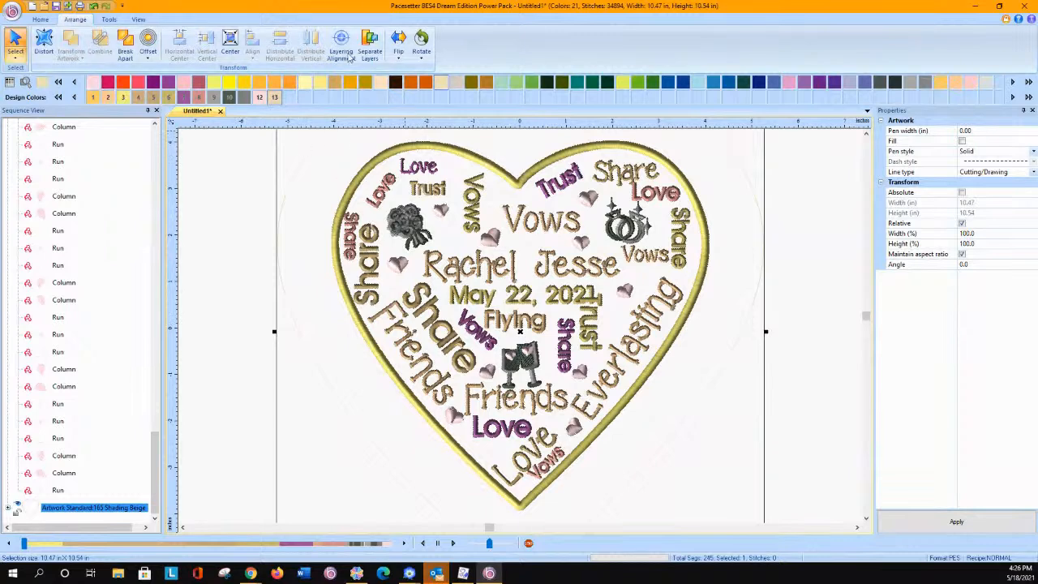
Convert the offset heart outline to appliqué and apply the Run appliqué type with a single run.
click(40, 18)
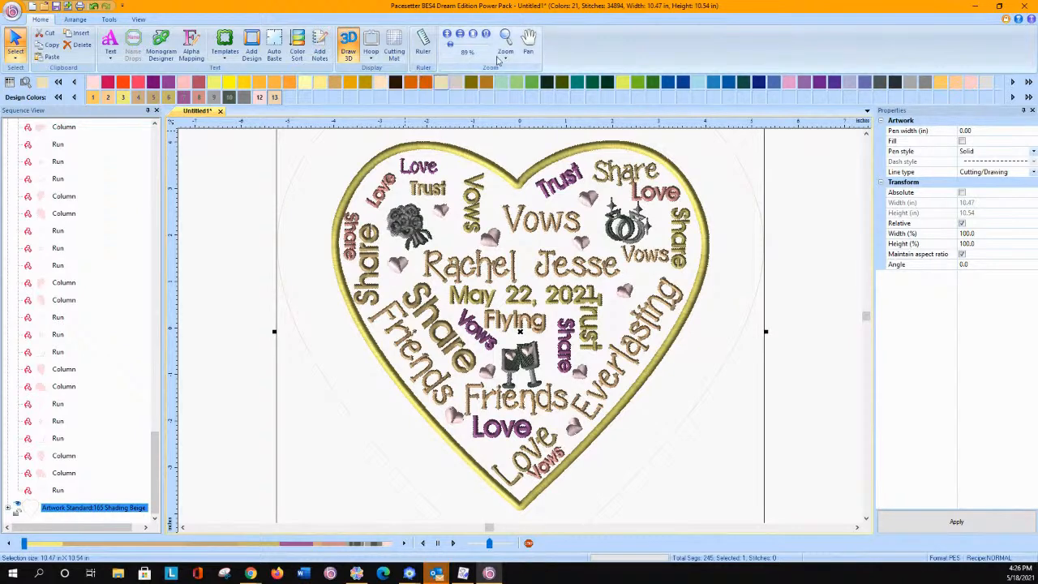
click(114, 21)
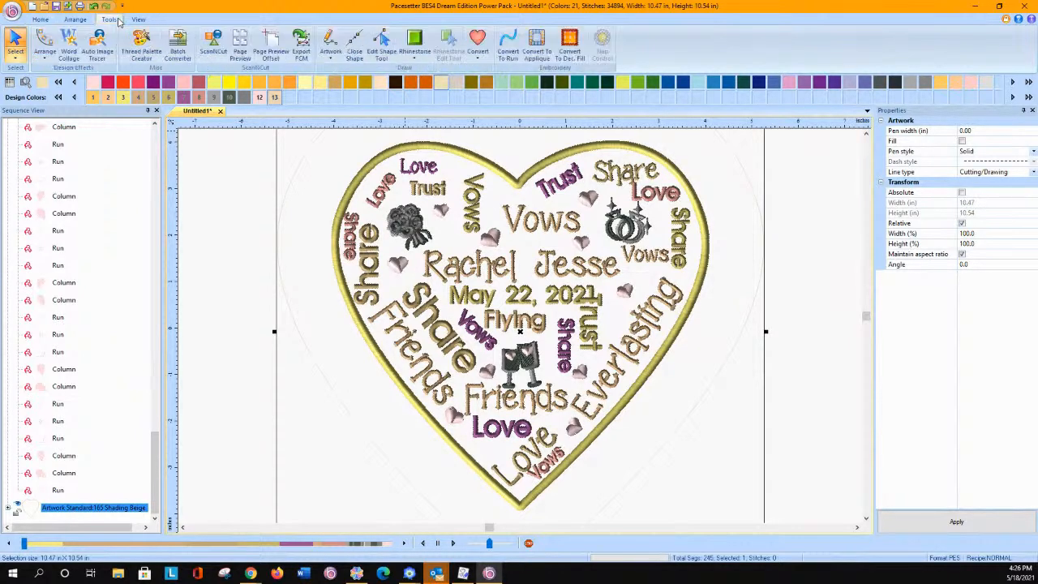
click(536, 44)
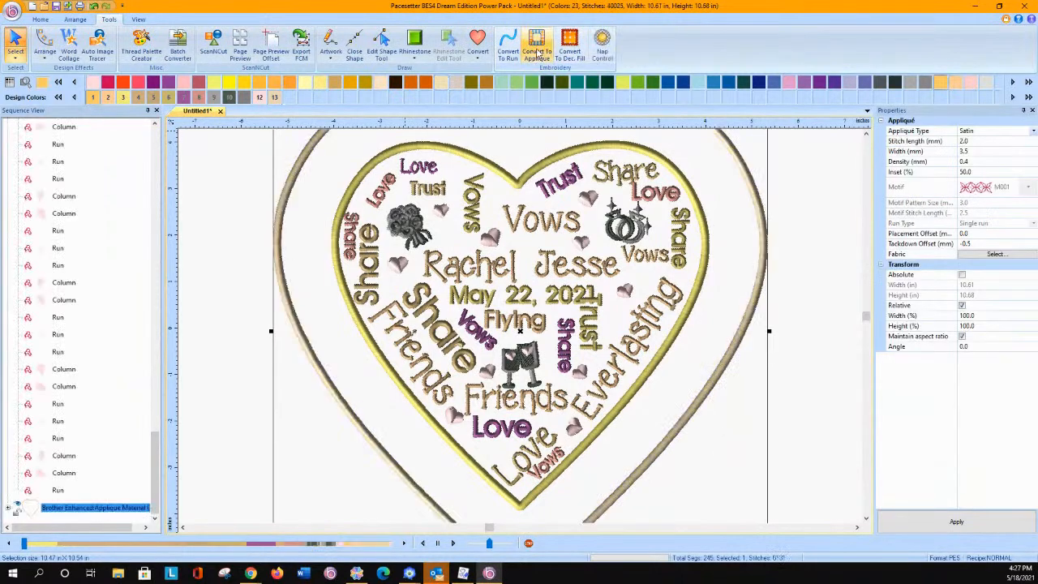
click(1033, 133)
click(1018, 173)
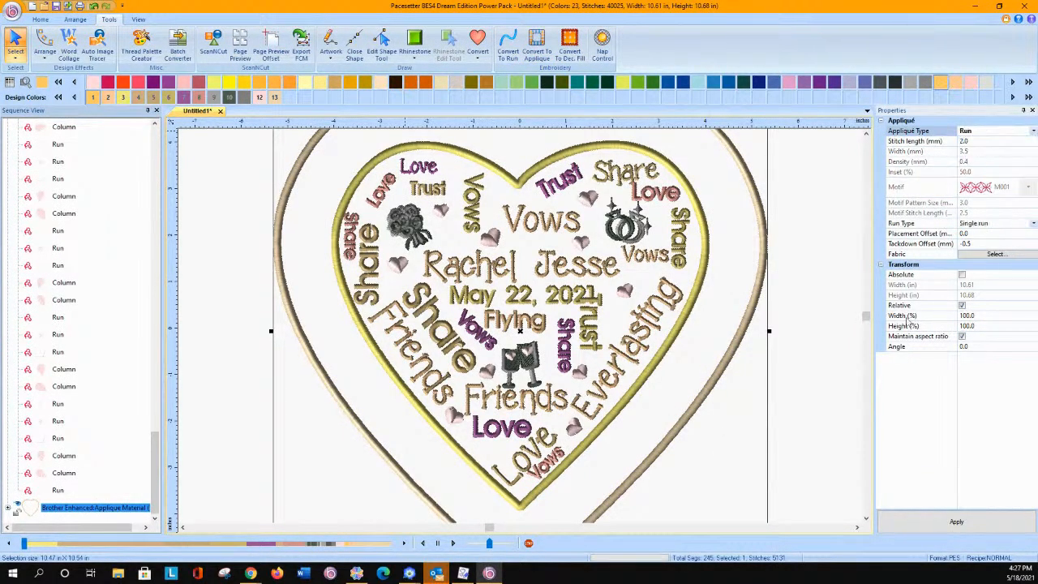
click(957, 521)
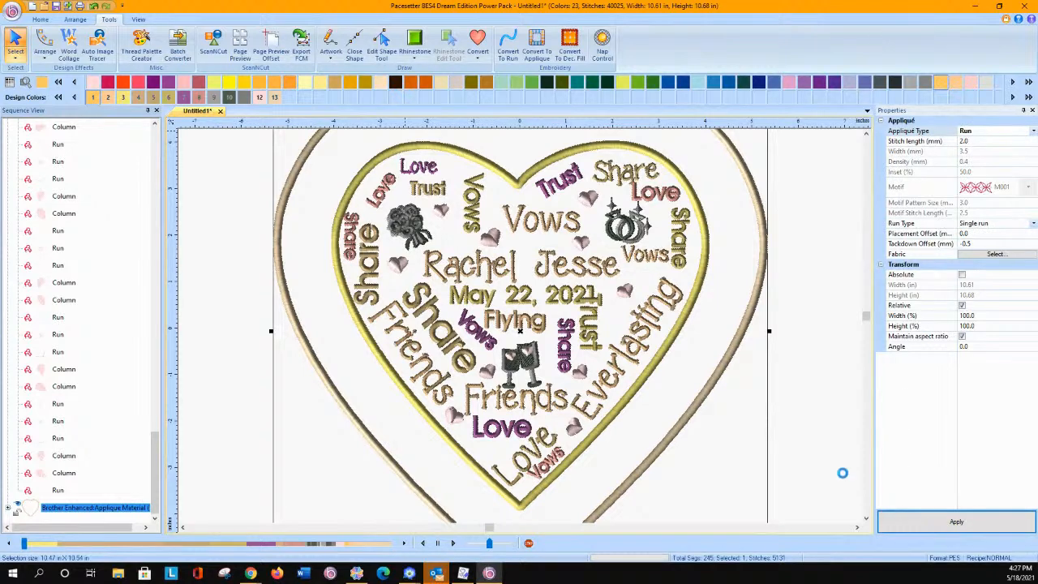
Apply the Motif appliqué type to the inner heart outline, using motif M014 with a pattern size of 4.0.
click(685, 190)
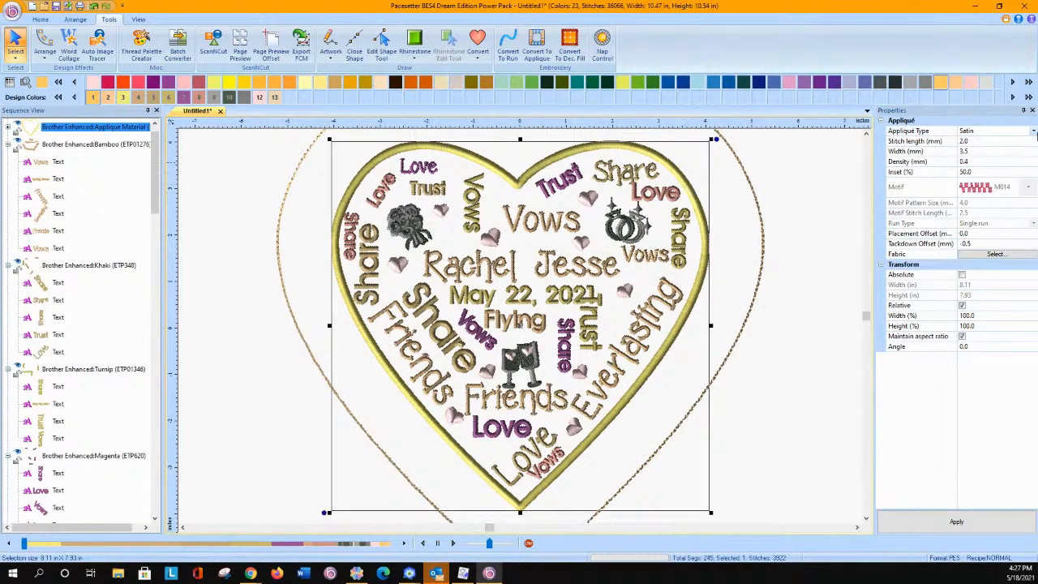
click(1034, 134)
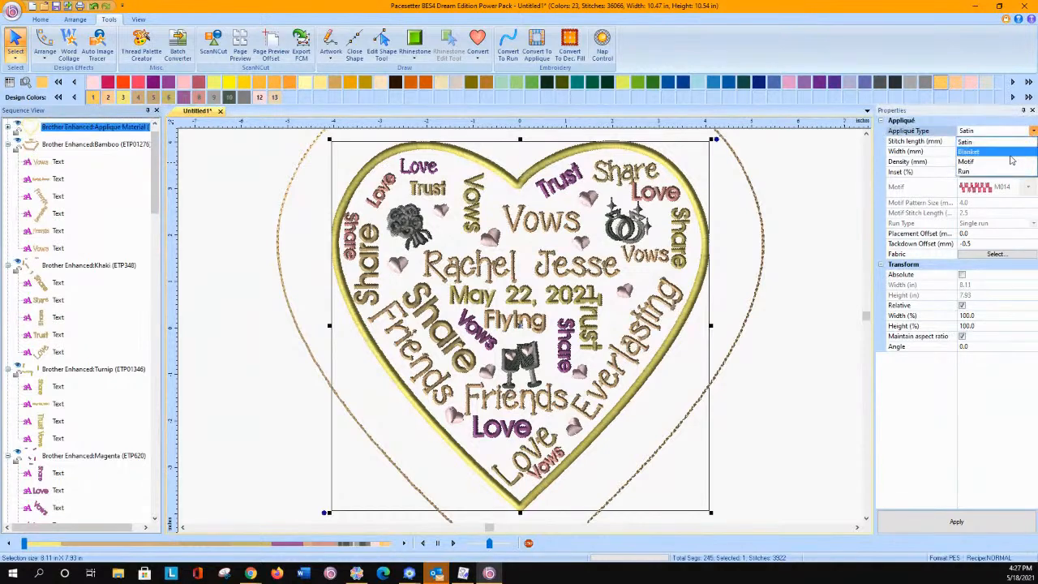
click(997, 186)
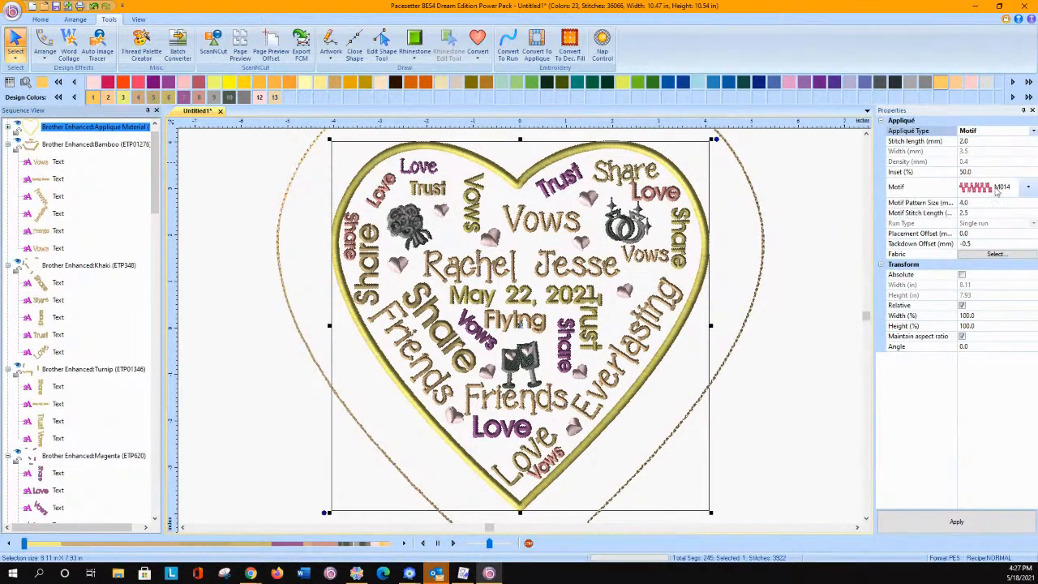
click(957, 521)
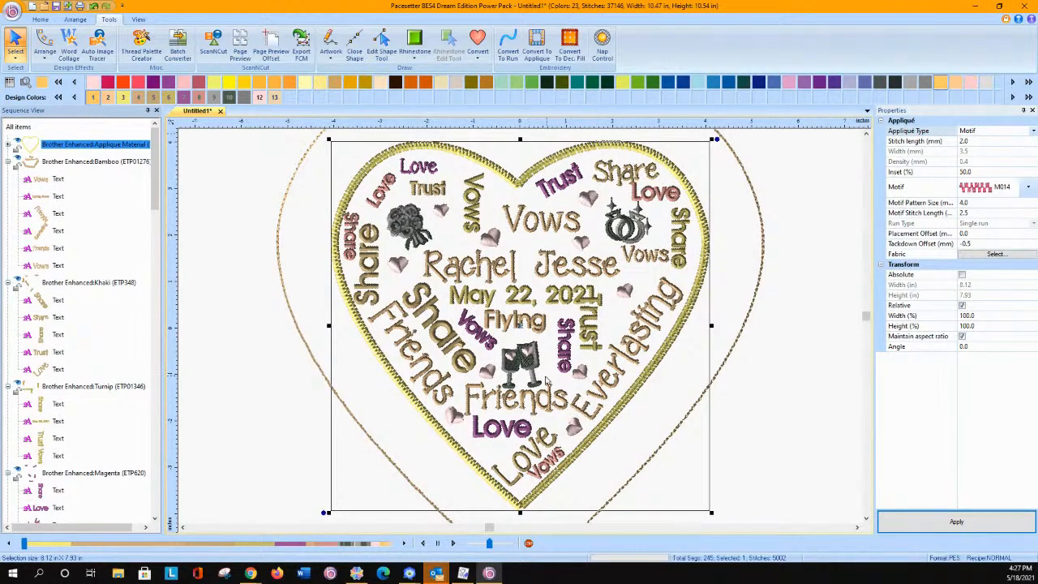
Start a Follow Path text over the collage on a heart-shaped path with a size of 9 in.
click(866, 134)
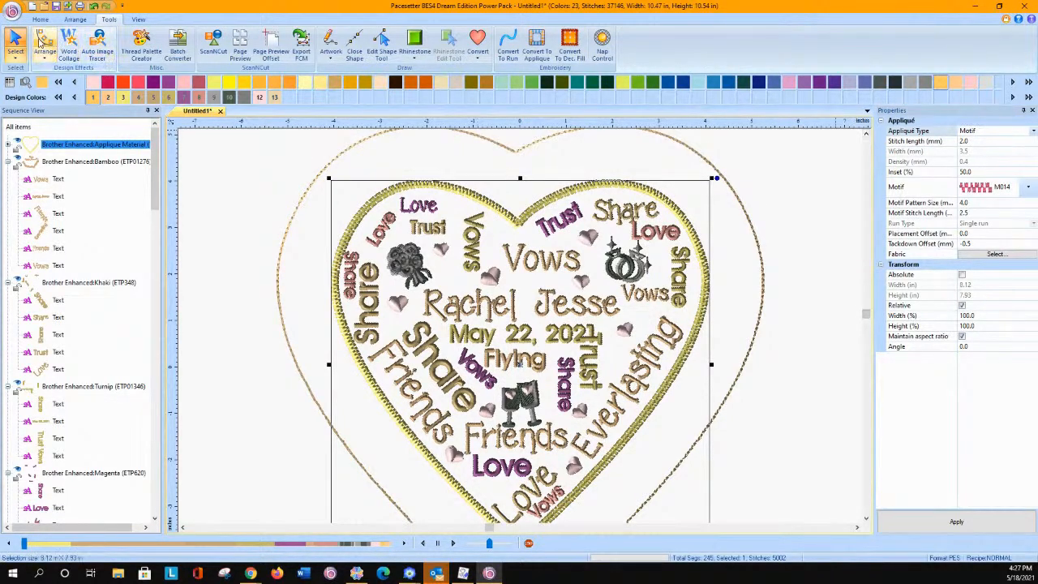
click(40, 19)
click(112, 55)
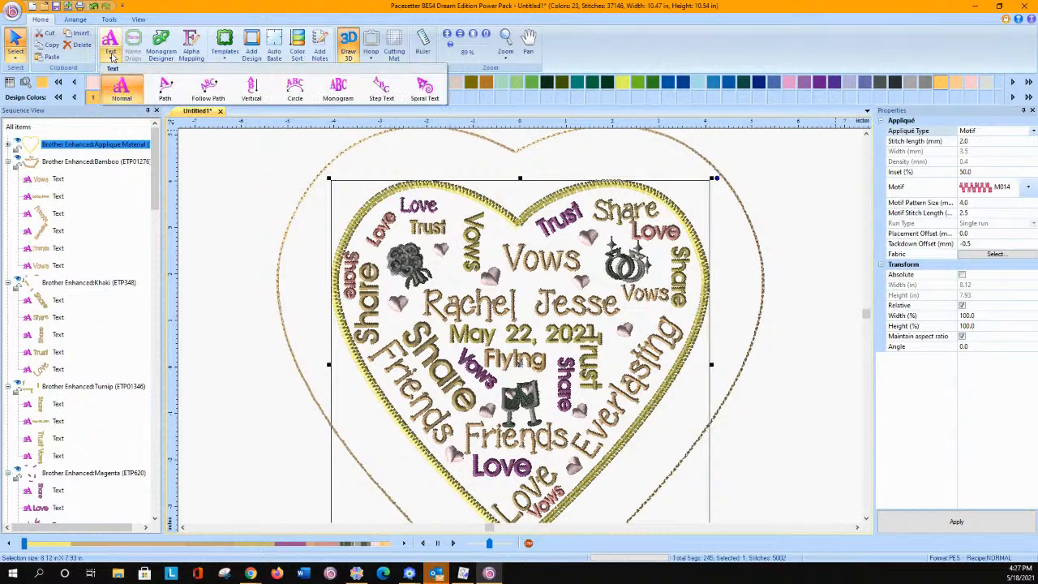
click(214, 91)
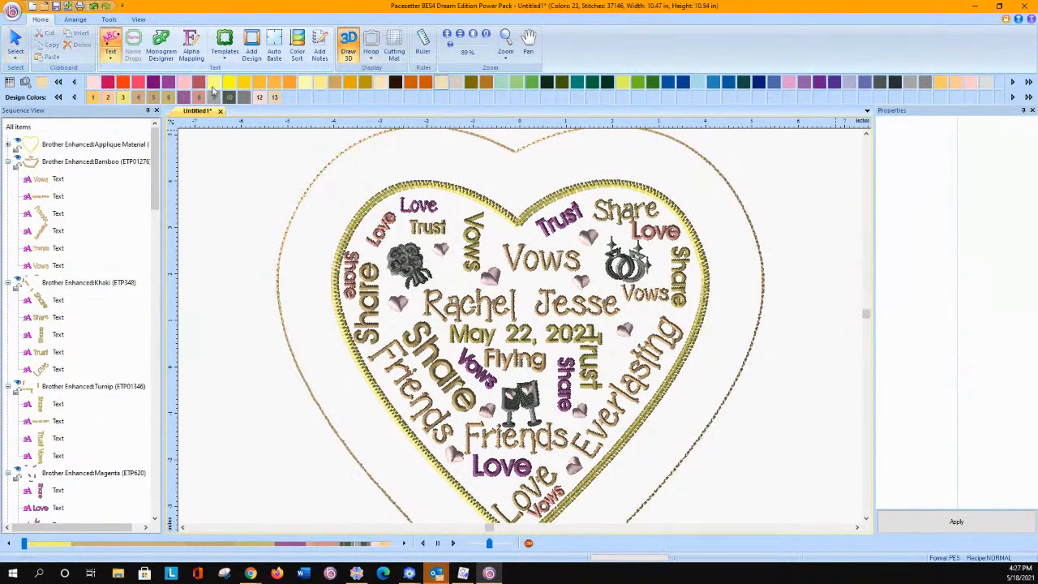
click(528, 180)
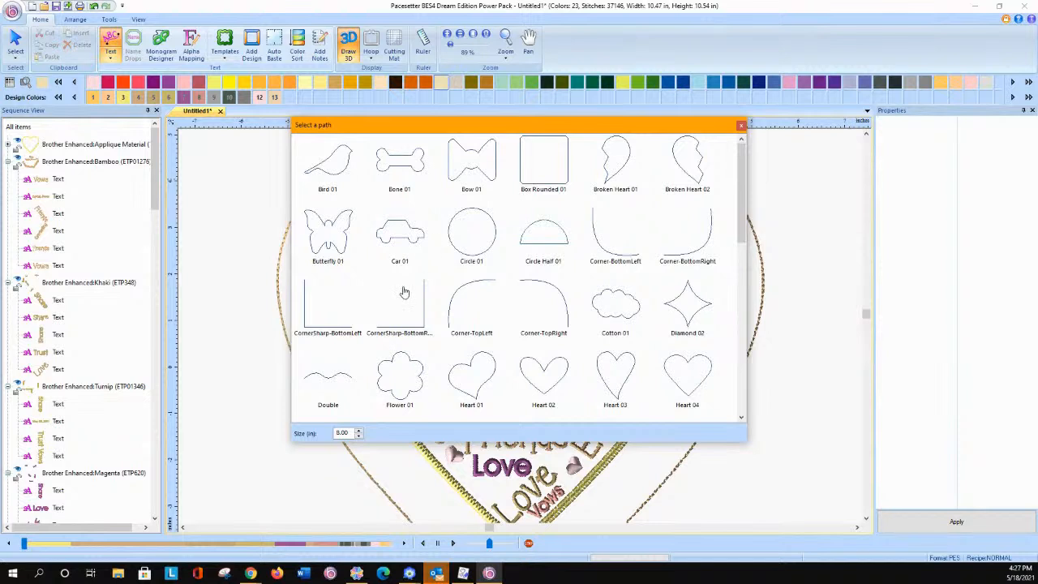
drag(335, 432, 356, 432)
text(9)
key(Return)
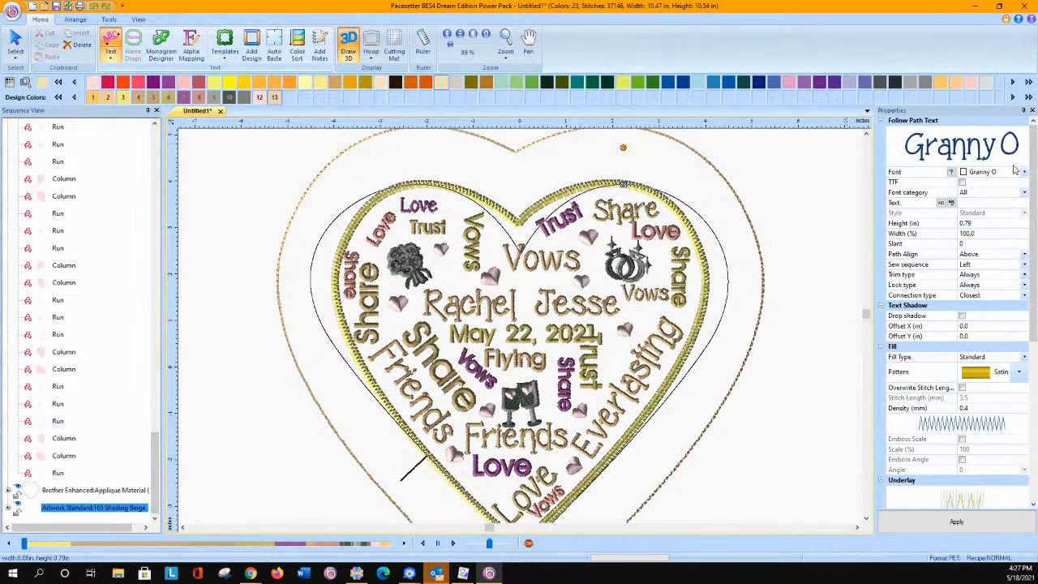
Filter the path text's fonts to Small Fonts and choose the font Petite 4mm.
click(1024, 193)
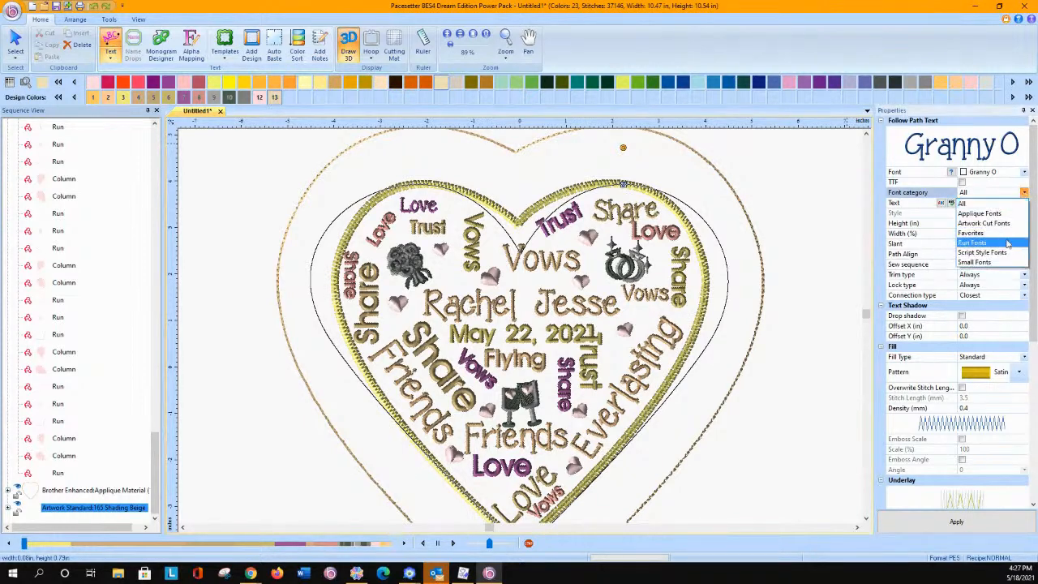
click(1005, 264)
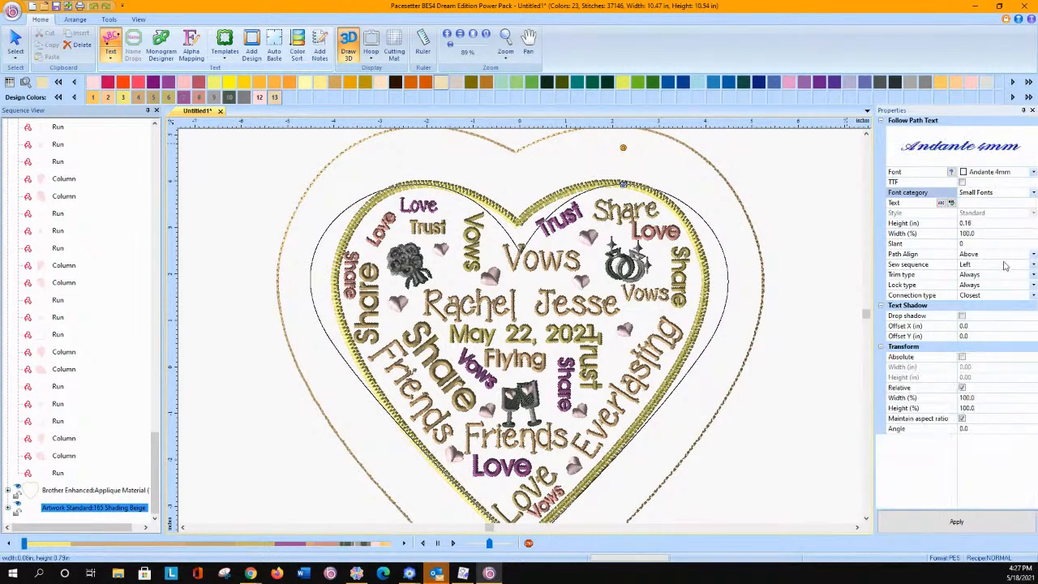
click(1033, 173)
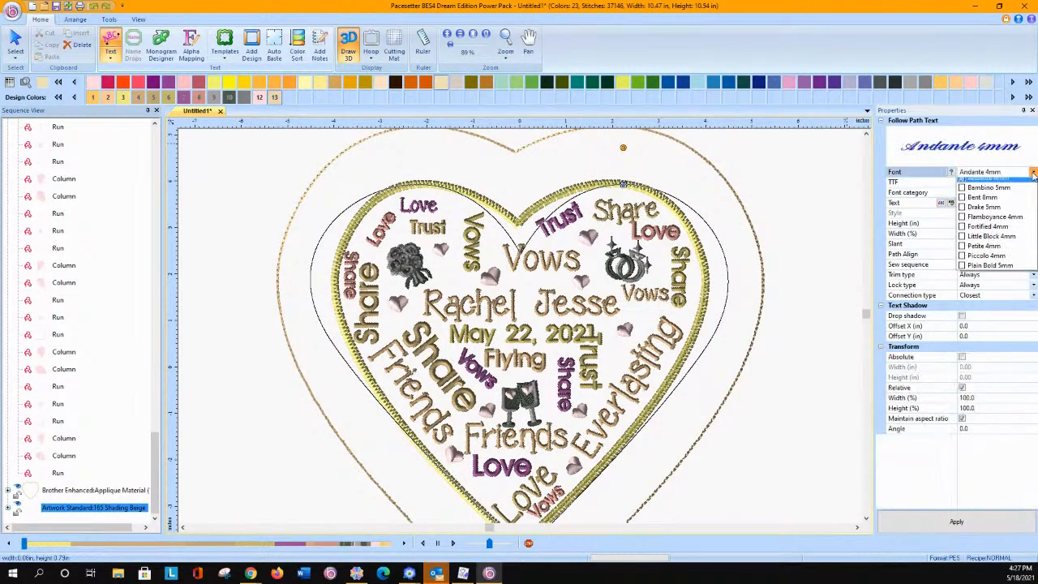
click(1013, 240)
click(1033, 171)
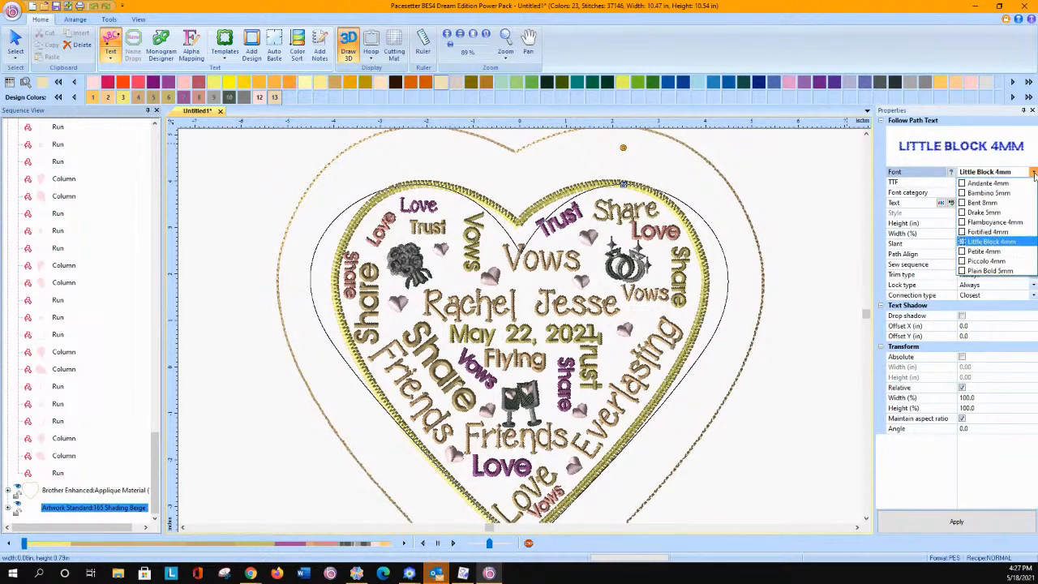
click(979, 251)
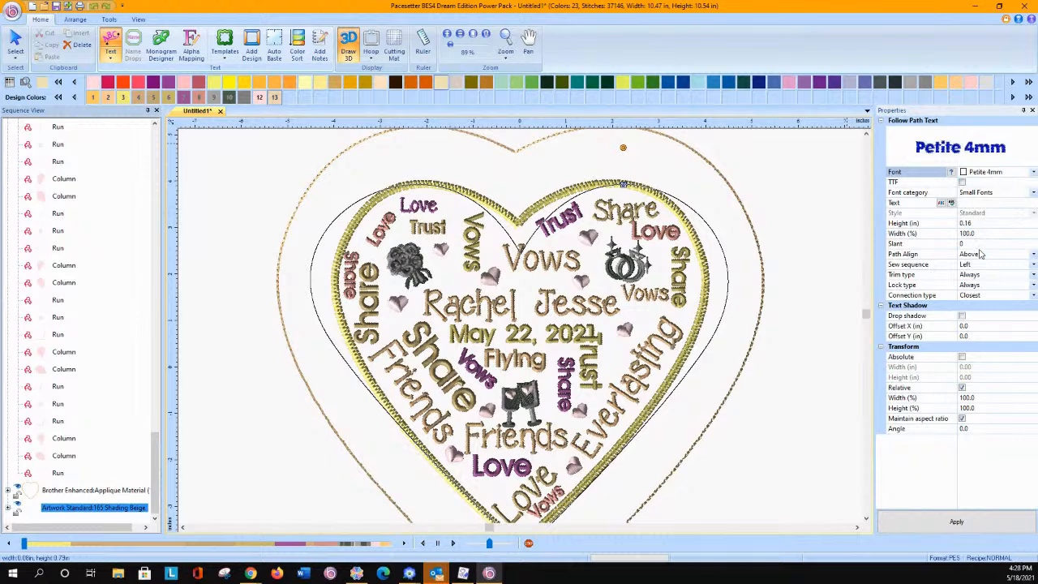
Enter the path text as "I", "Love" repeated nine times, and "You", and generate it along the heart path.
click(1003, 205)
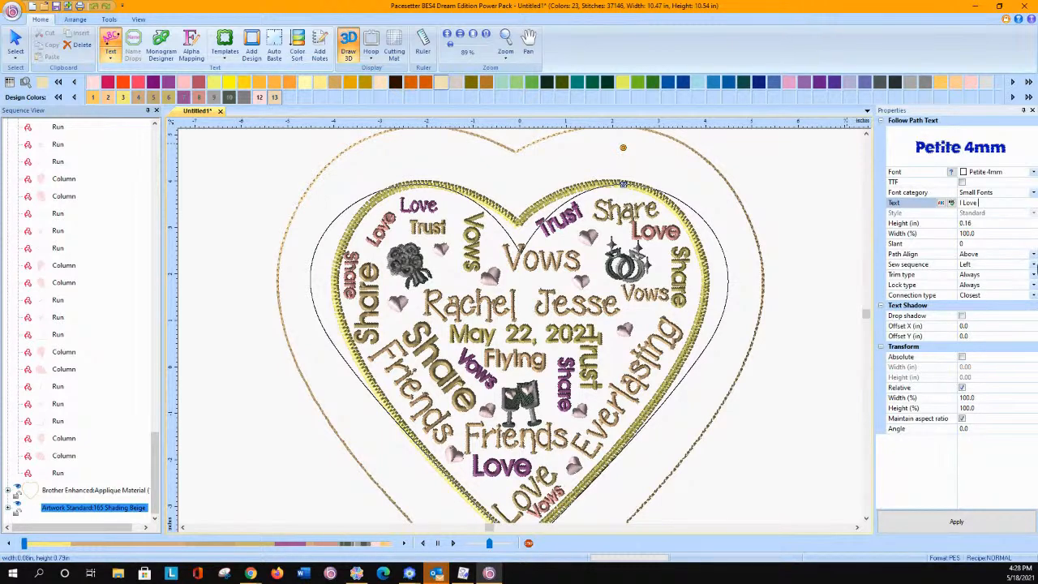
mouse_move(979, 203)
mouse_down()
mouse_move(962, 206)
mouse_move(971, 202)
mouse_up()
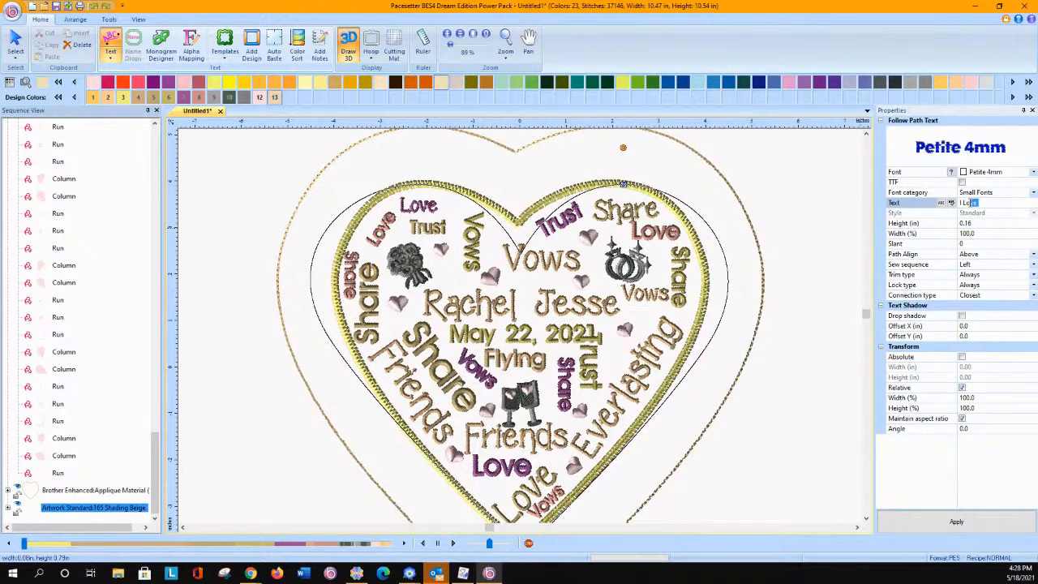
click(983, 203)
text(Love)
text( Love Love Love)
text( Love Y)
text(ou)
click(892, 521)
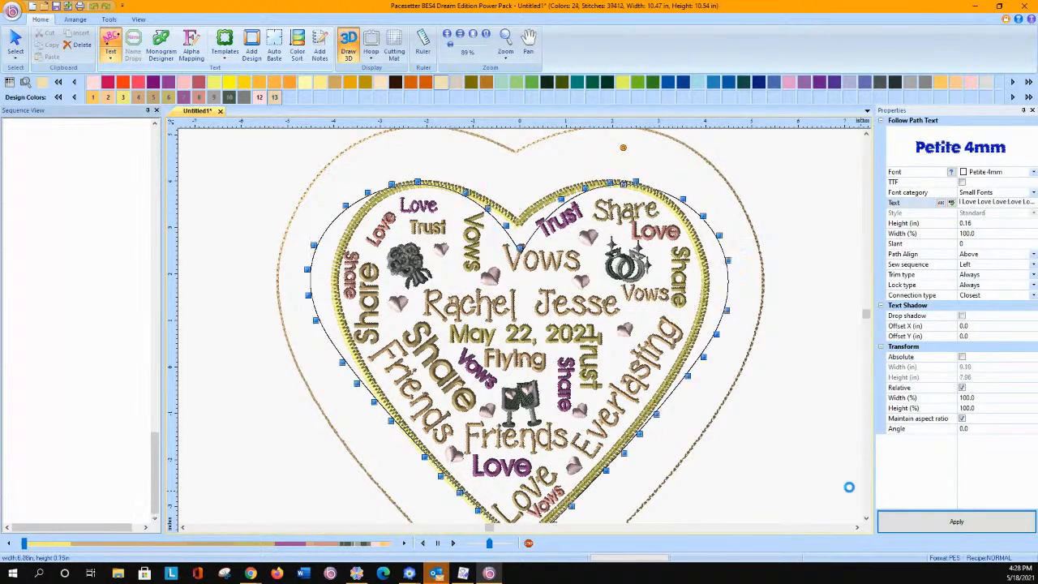
click(827, 335)
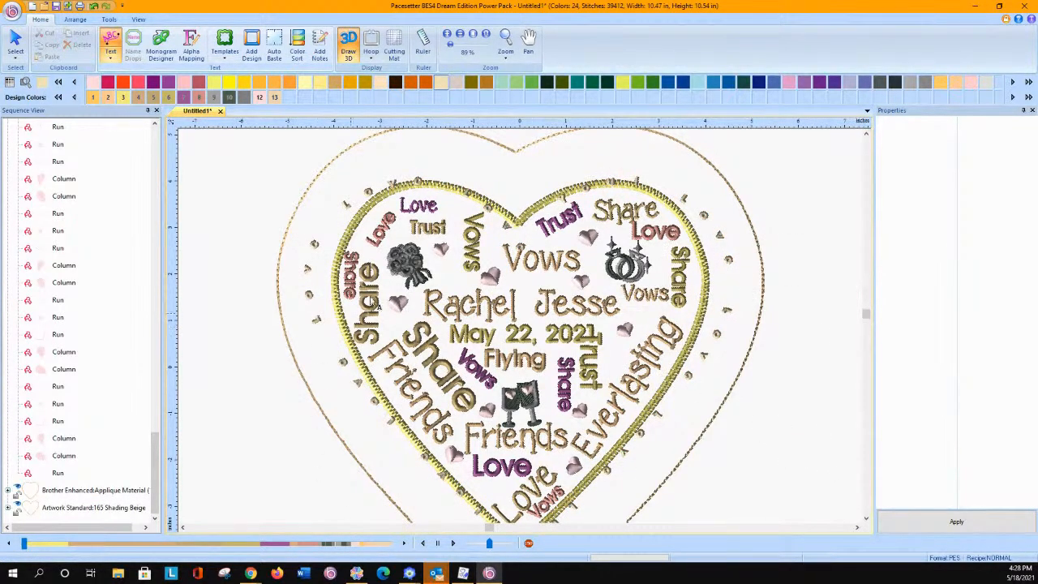
Edit the path text's base line, raising the heart's centre cleft and both upper lobes outside the motif outline.
click(368, 199)
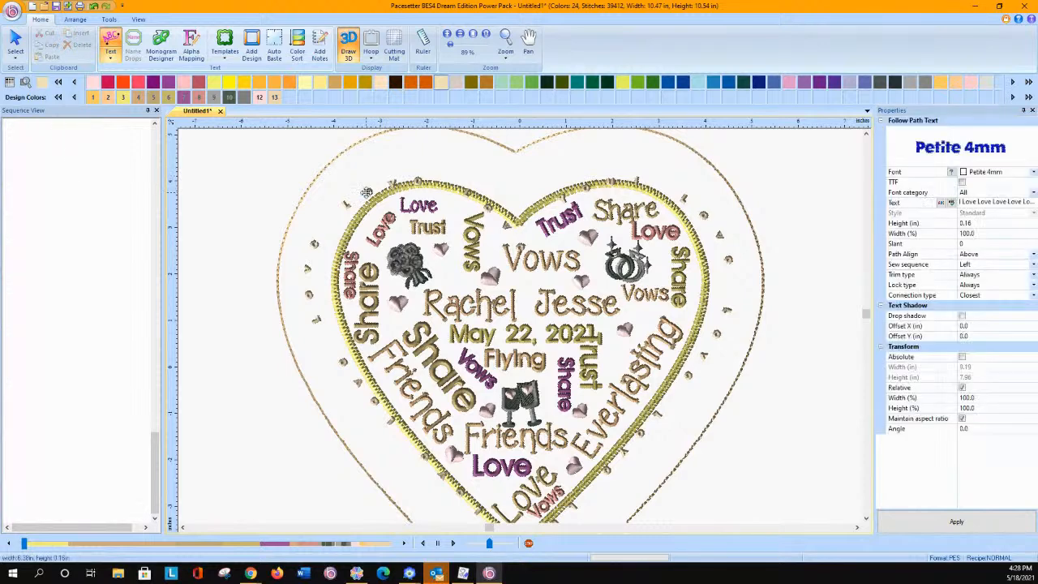
right_click(522, 254)
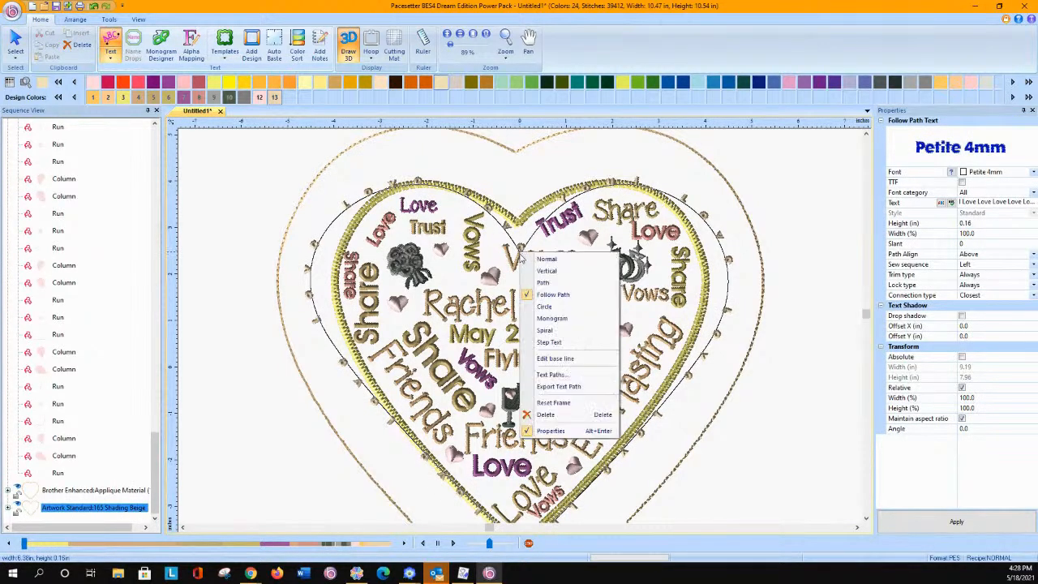
click(555, 358)
drag(521, 255, 519, 197)
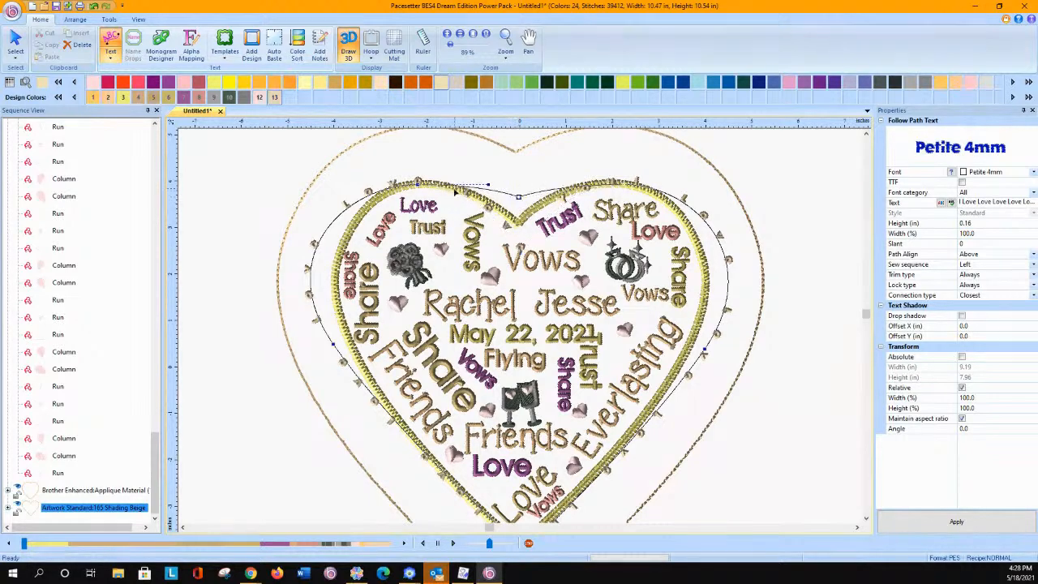
drag(416, 187, 414, 157)
drag(632, 185, 620, 154)
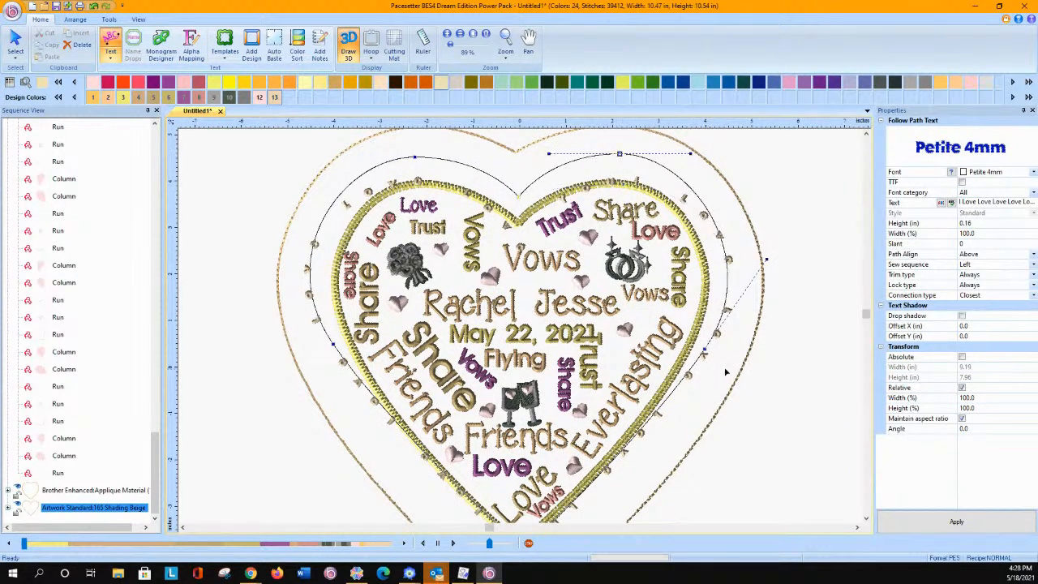
Reshape the base line's lower point and both sides so the text path runs evenly between the two heart outlines.
scroll(771, 390, down, 3)
drag(525, 444, 526, 449)
drag(582, 382, 593, 386)
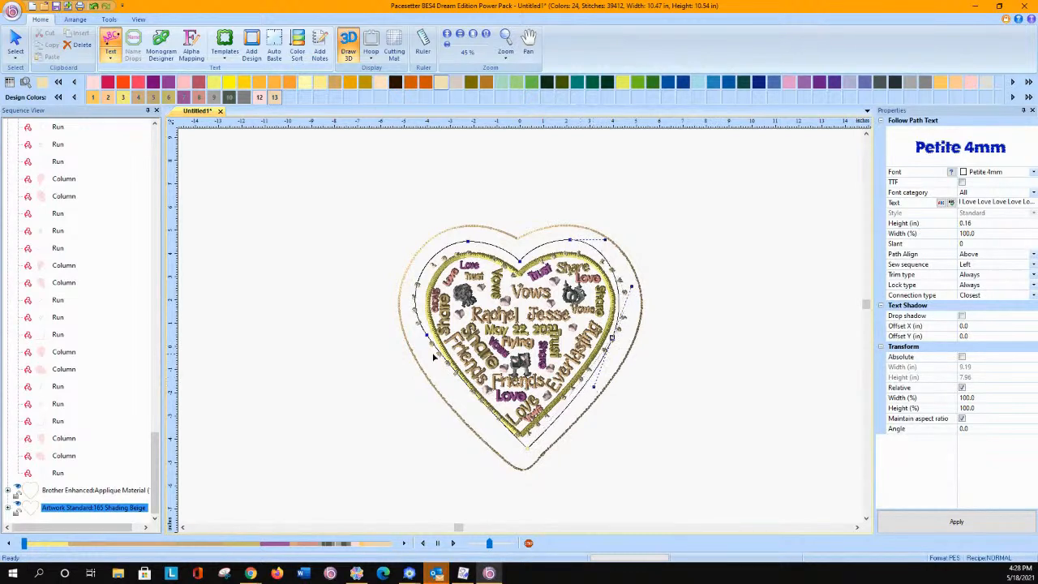
click(427, 338)
drag(458, 382, 450, 392)
drag(427, 339, 422, 344)
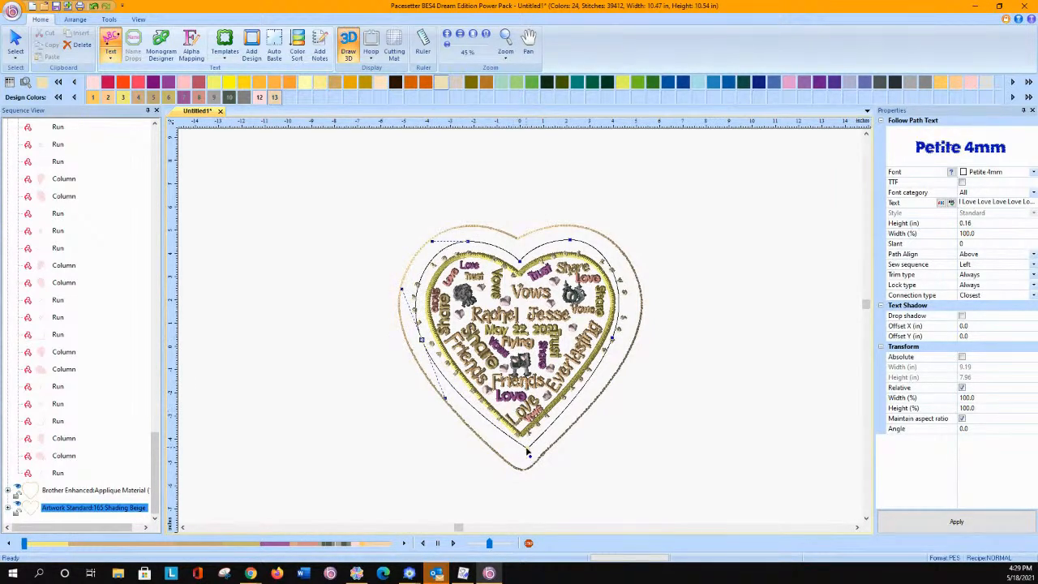
drag(422, 341, 423, 337)
click(614, 341)
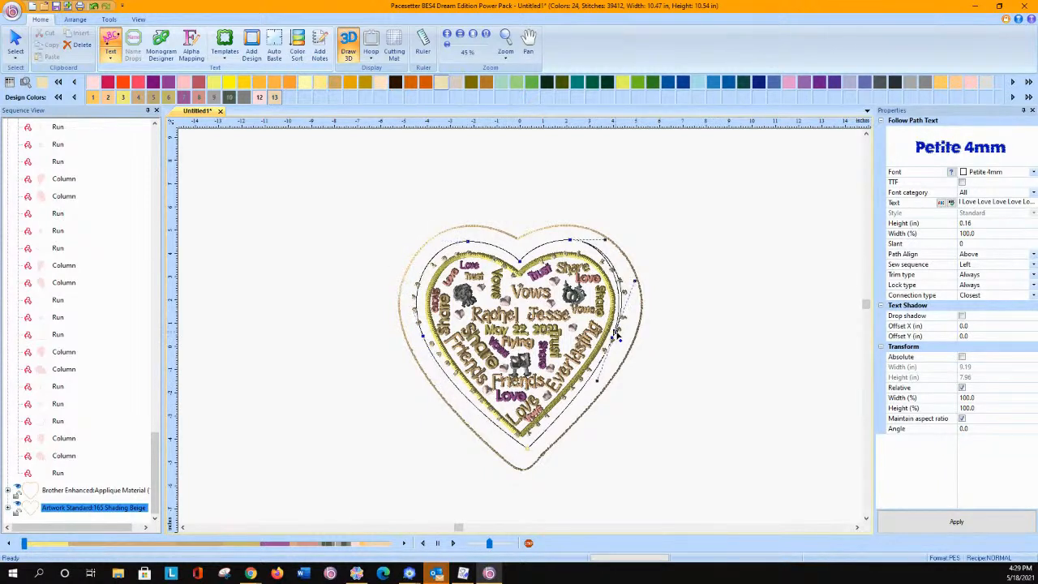
click(676, 273)
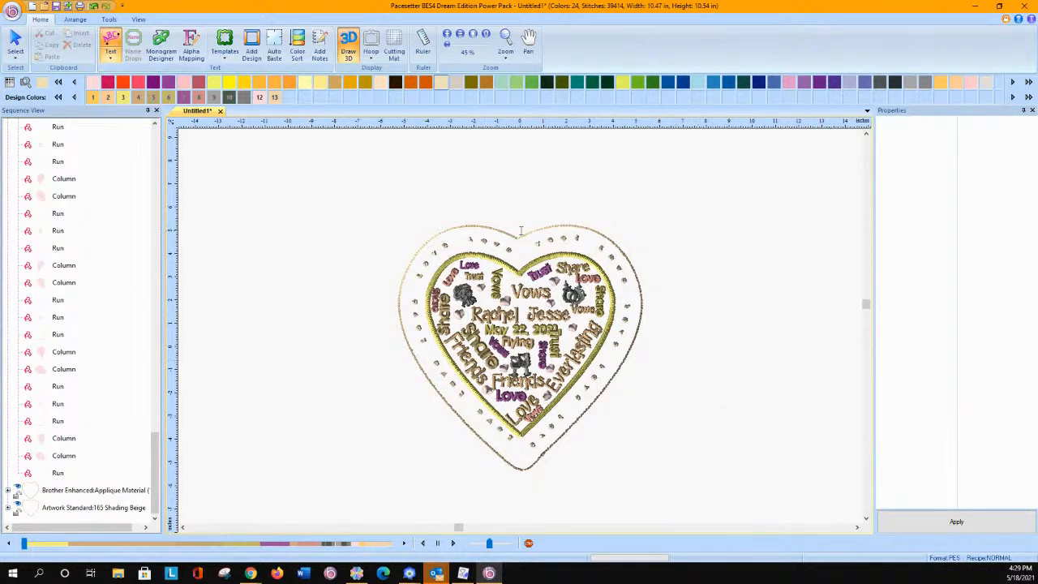
Adjust the spacing in the heart path text's wording and reapply it.
click(572, 239)
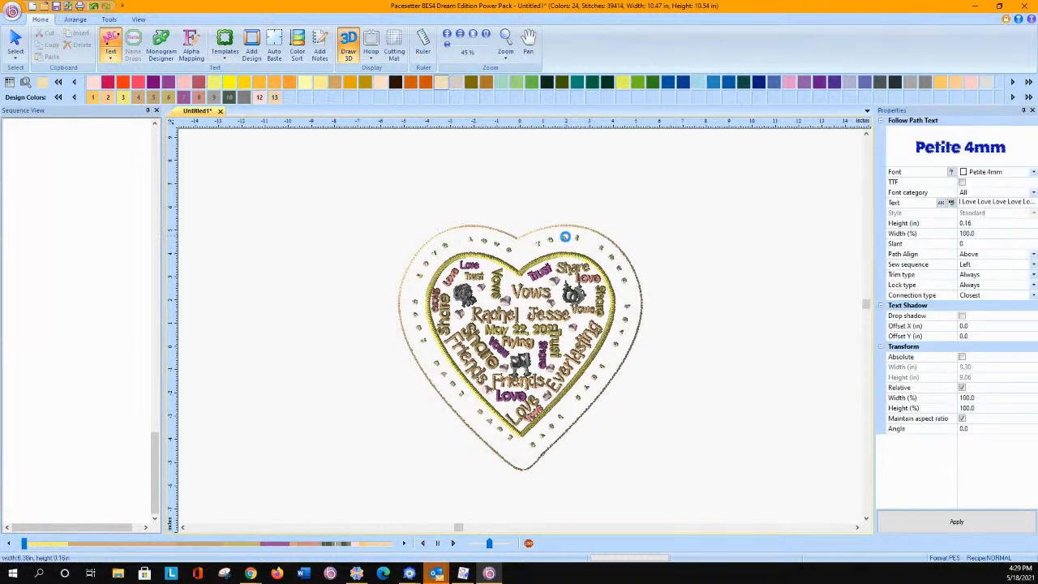
click(1027, 203)
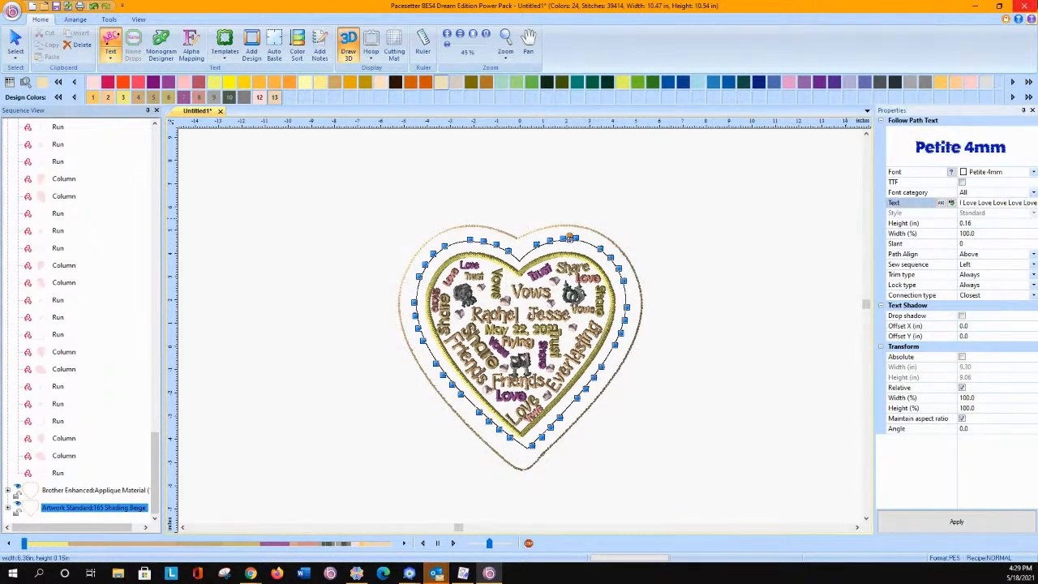
scroll(1028, 8, down, 1)
click(953, 204)
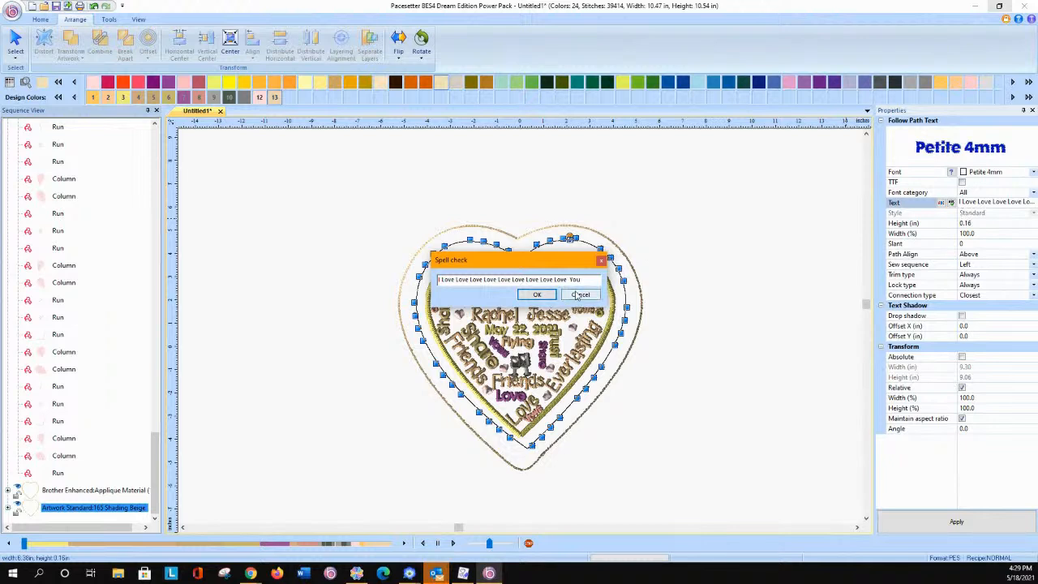
click(581, 296)
click(963, 203)
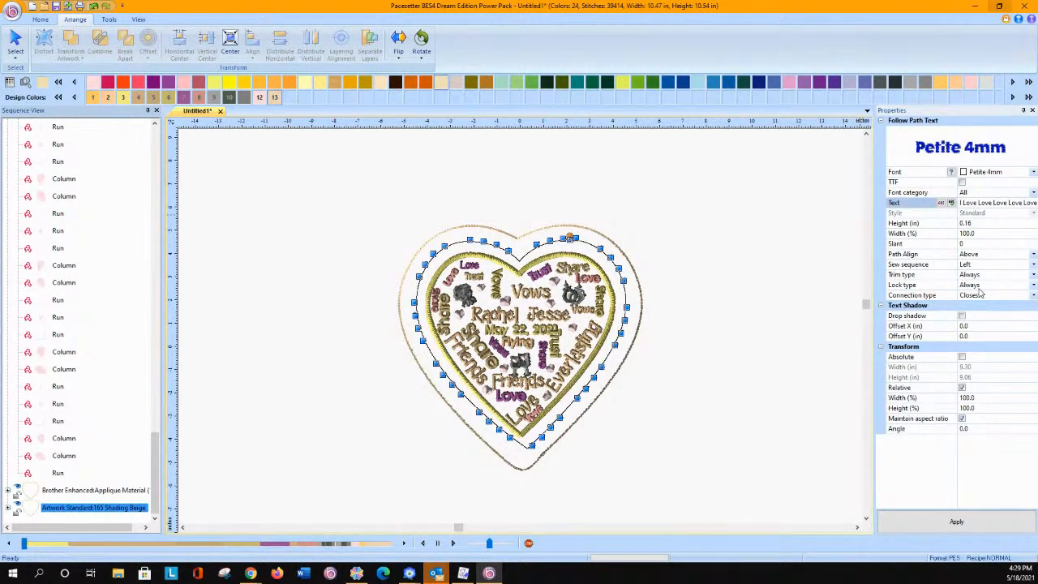
click(932, 527)
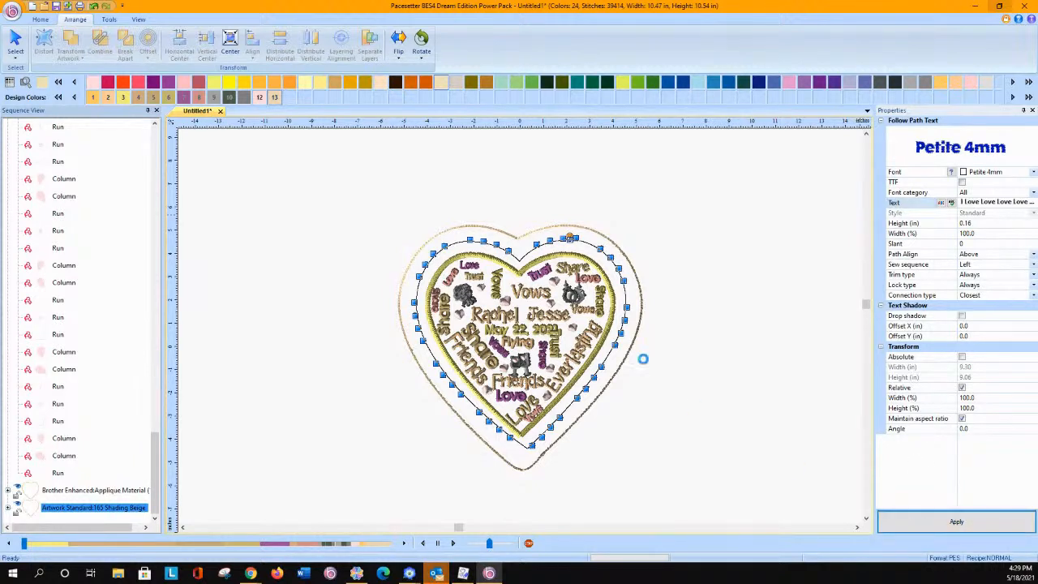
click(702, 321)
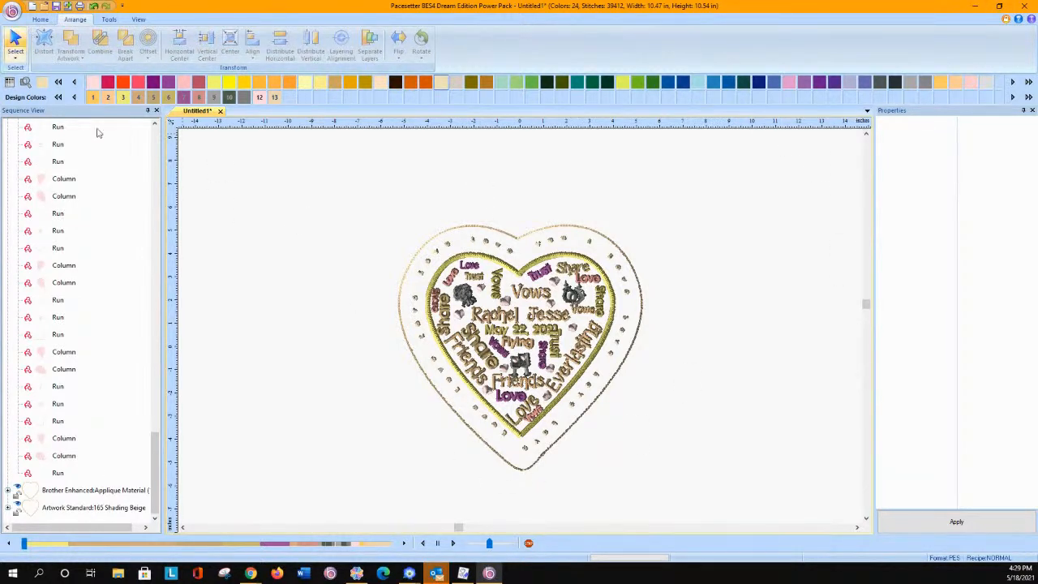
Power Copy the small pink heart beside the couple's names into the top cleft between the outlines and centre it there.
click(468, 317)
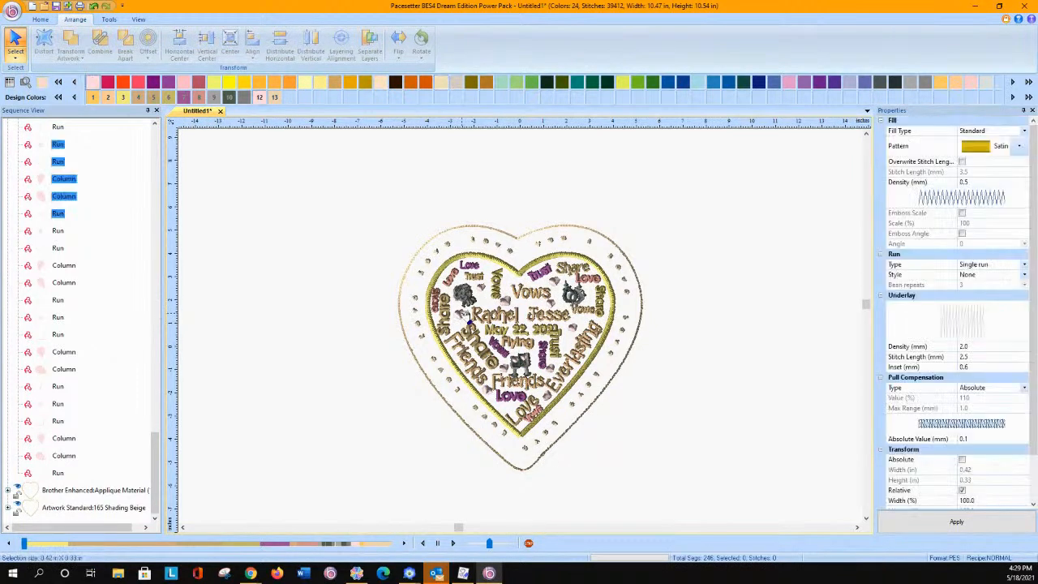
right_click(464, 315)
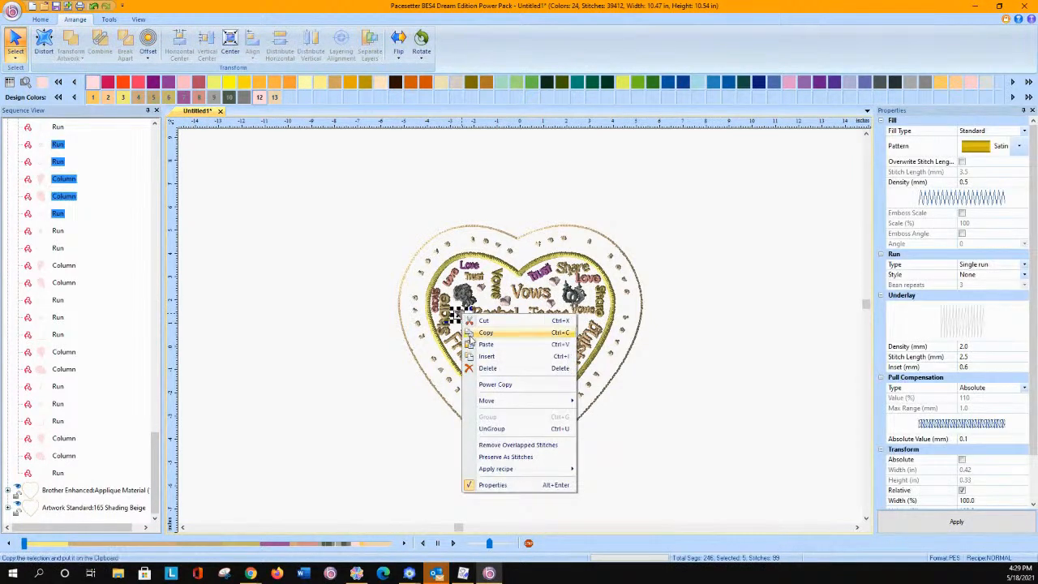
click(470, 333)
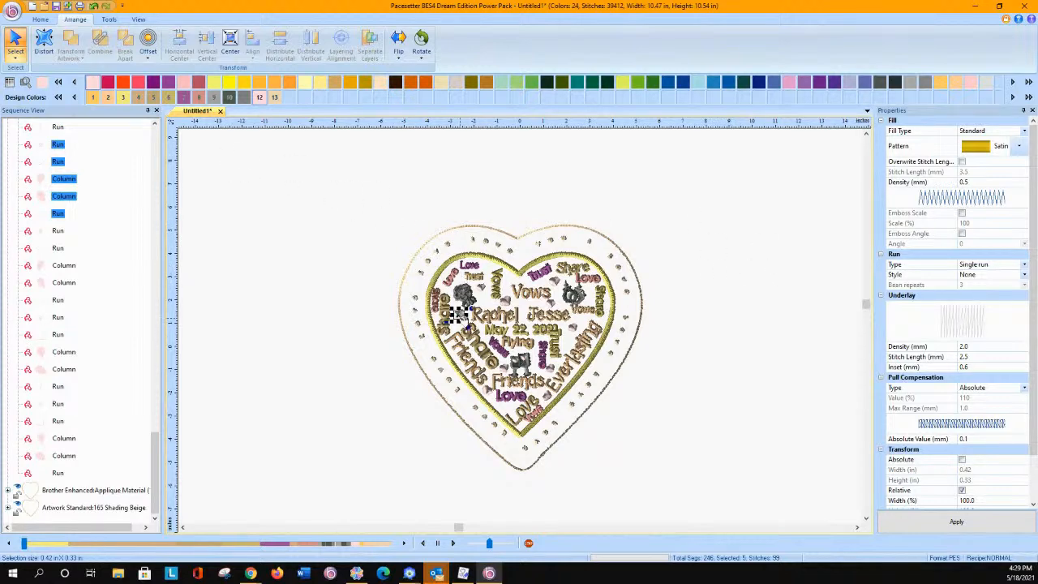
right_click(460, 317)
click(486, 389)
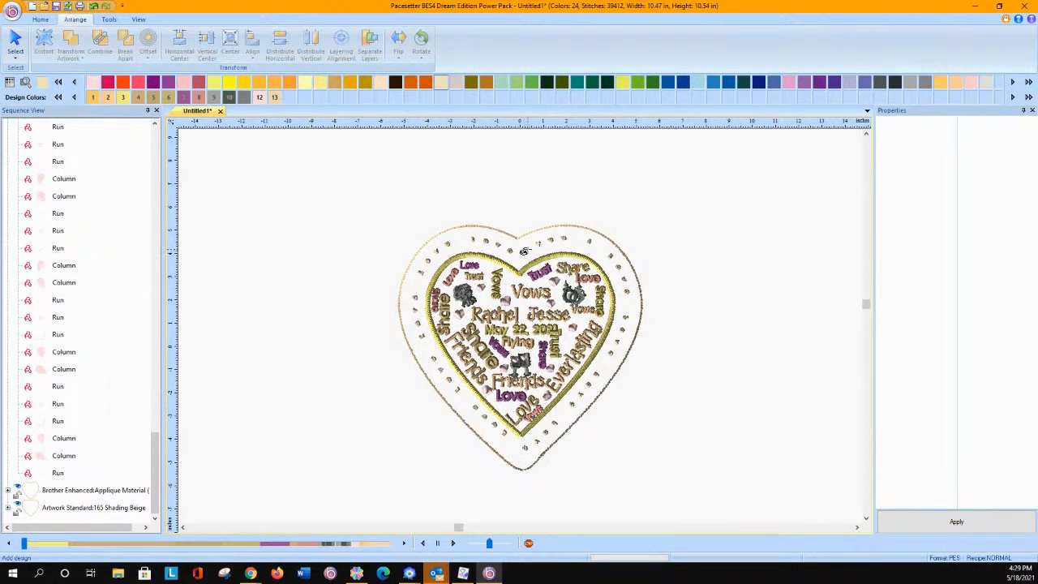
click(524, 251)
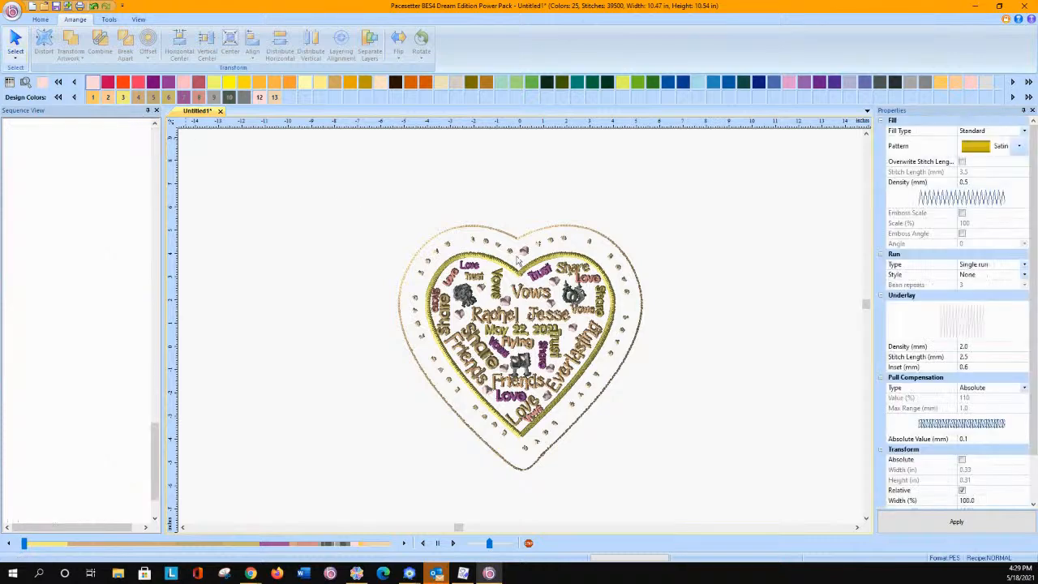
drag(527, 256, 526, 253)
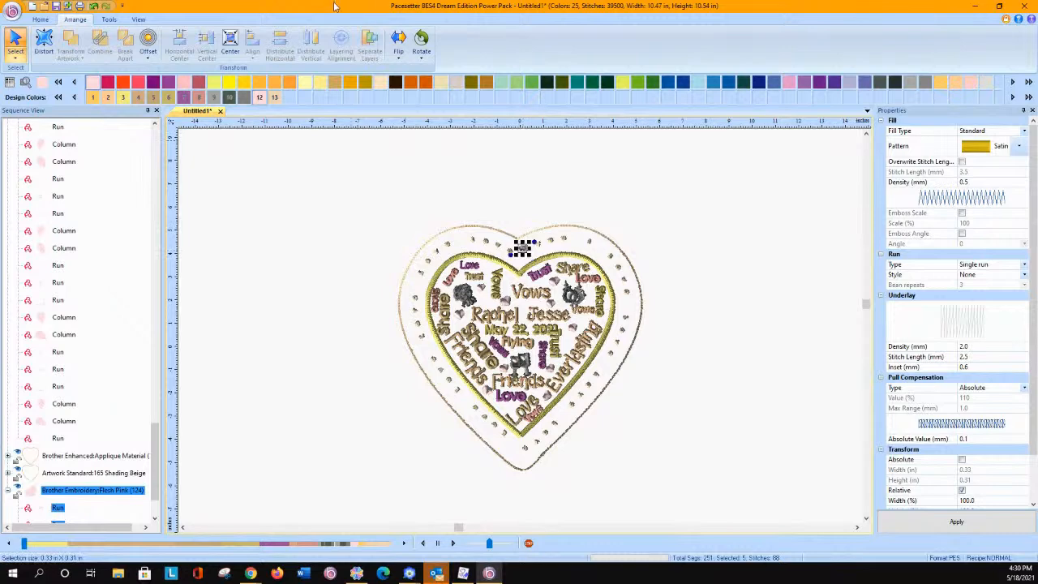
Power Copy the cleft heart to two spots along the text path on the heart's upper right lobe.
right_click(523, 251)
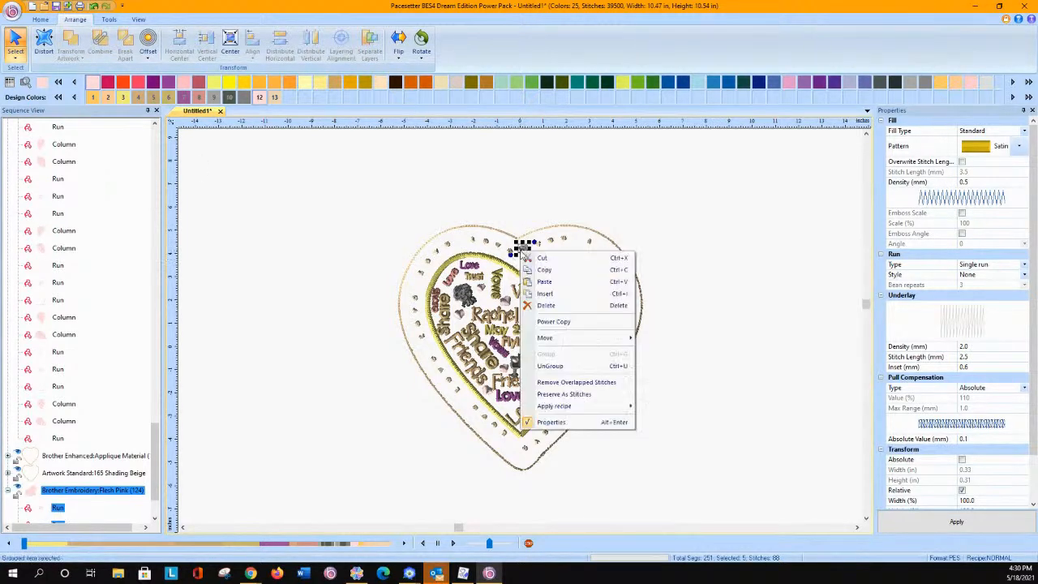
click(535, 323)
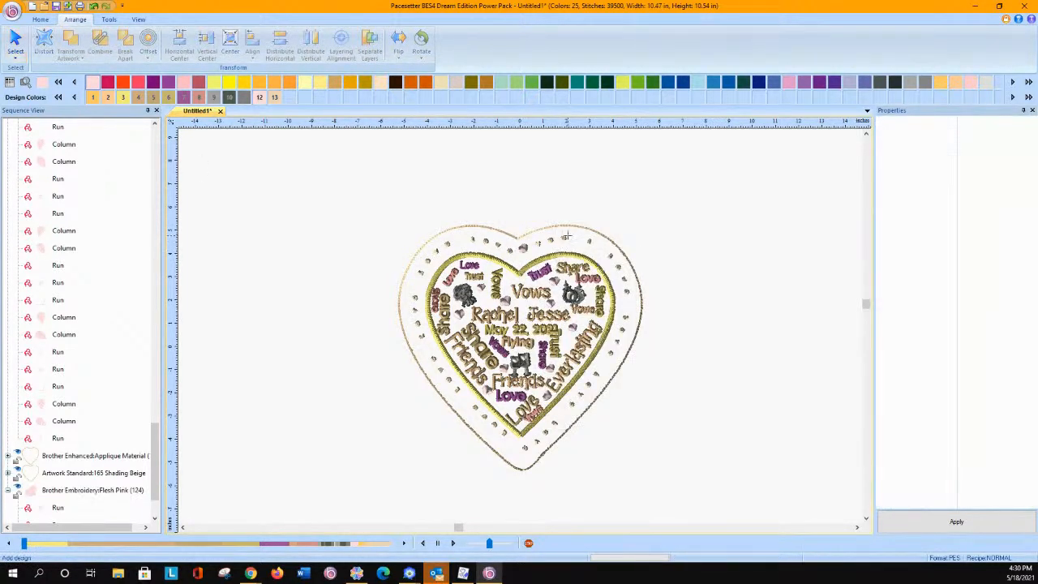
click(575, 237)
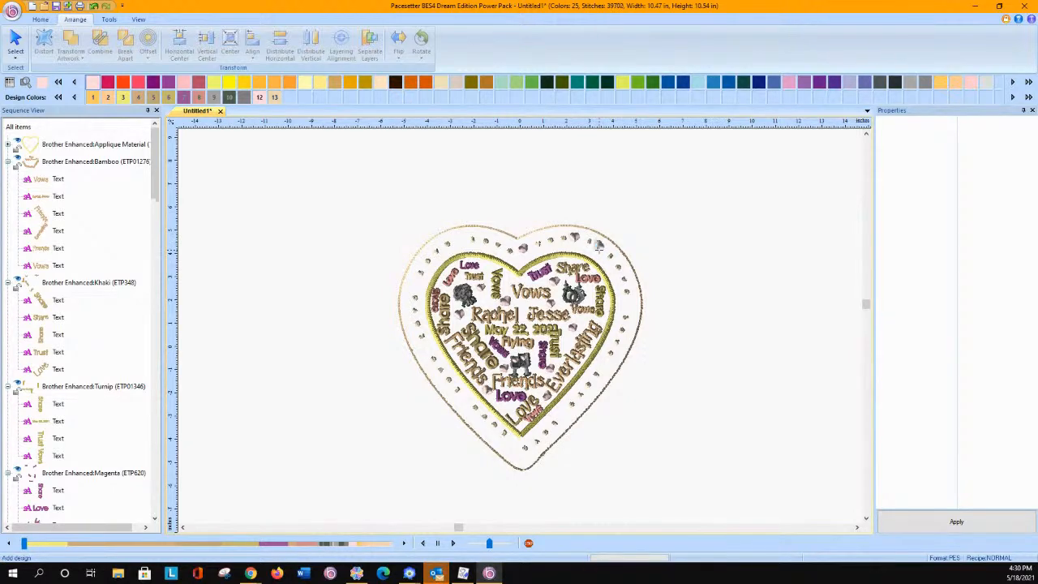
click(20, 41)
Copy the outermost lobe heart and paste four duplicates spaced down the right side of the text border to the lower point.
click(597, 242)
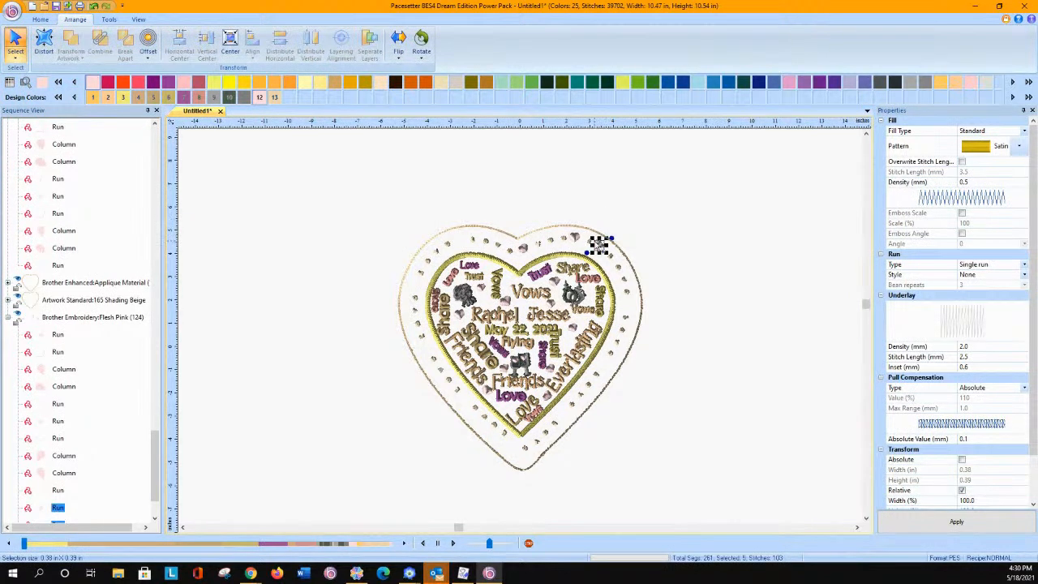
drag(597, 242, 631, 303)
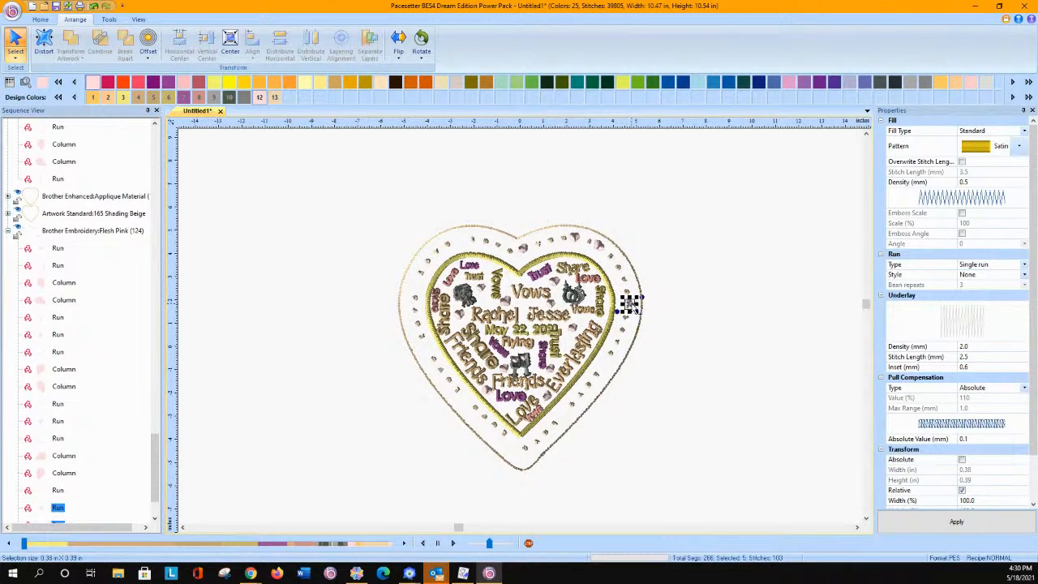
key(ctrl+c)
key(ctrl+v)
drag(633, 314, 606, 364)
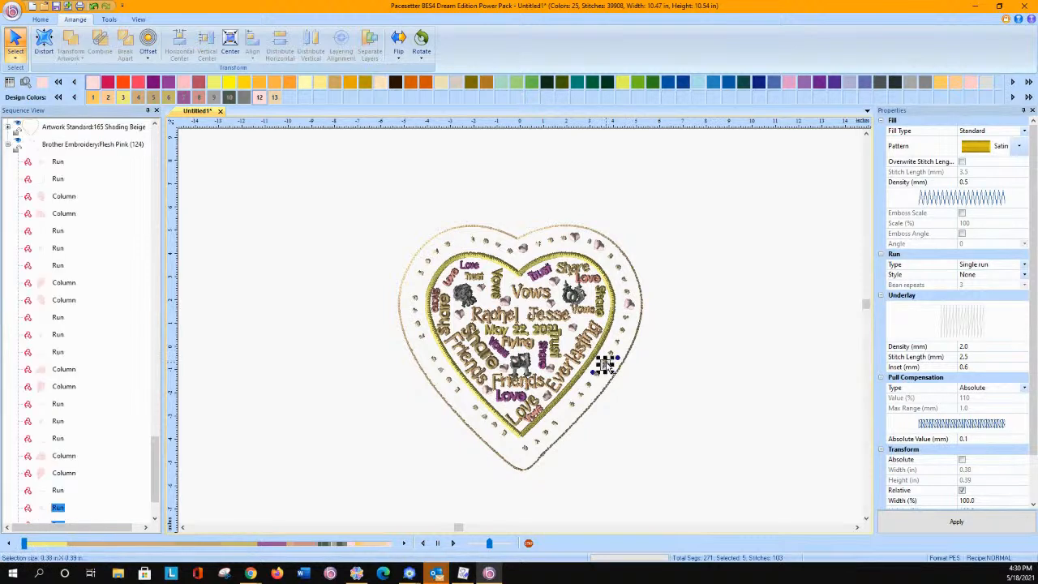
key(ctrl+v)
drag(606, 364, 565, 414)
key(ctrl+v)
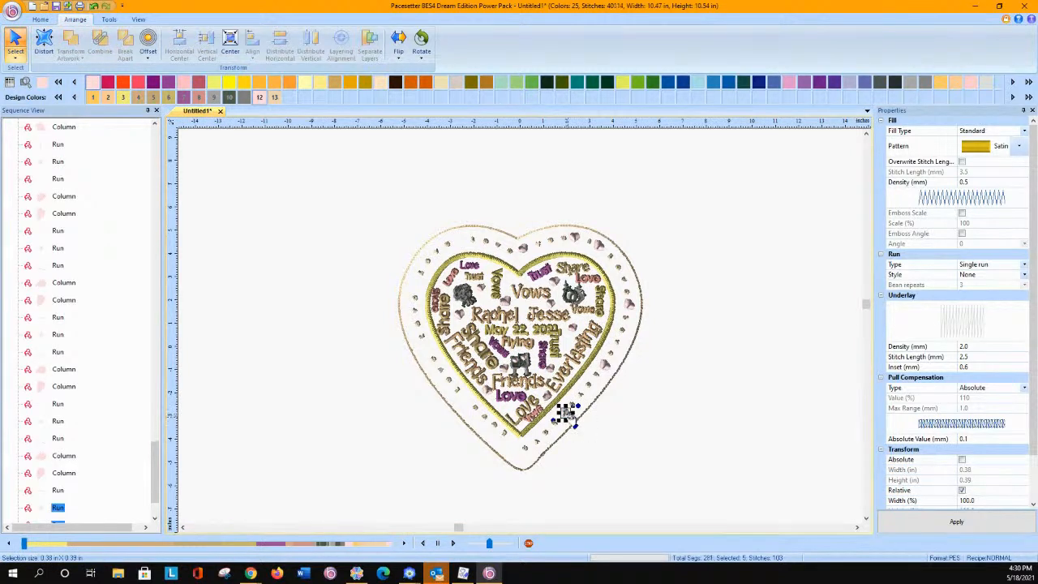
drag(567, 412, 516, 442)
Paste three more small hearts up the left side of the text border, ending at the top of the left lobe.
key(ctrl+v)
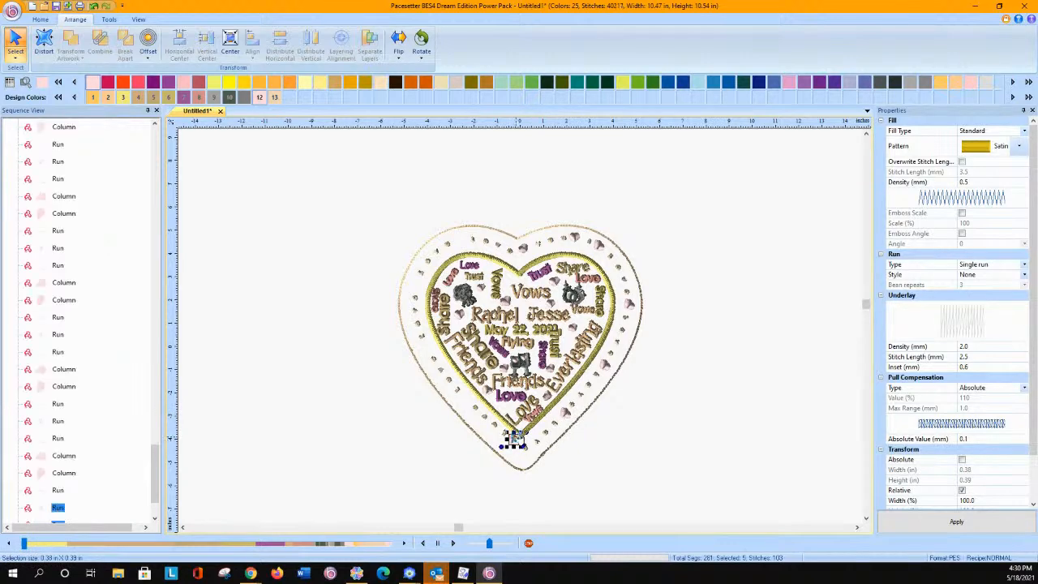
drag(520, 446, 466, 402)
key(ctrl+v)
drag(465, 399, 416, 284)
key(ctrl+v)
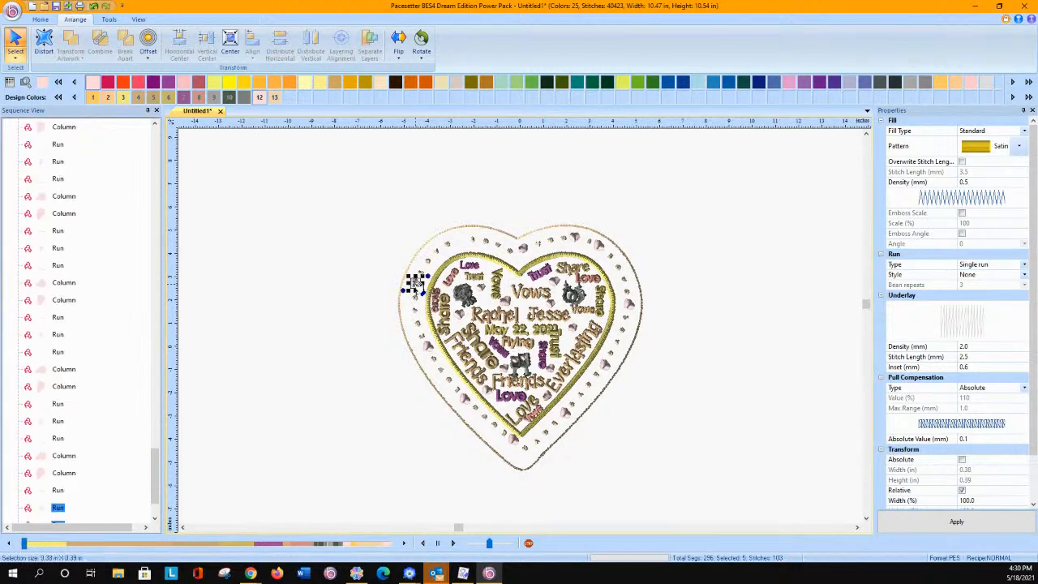
key(ctrl+v)
drag(415, 284, 460, 229)
Rotate the small heart in the top cleft between the two outlines.
click(523, 245)
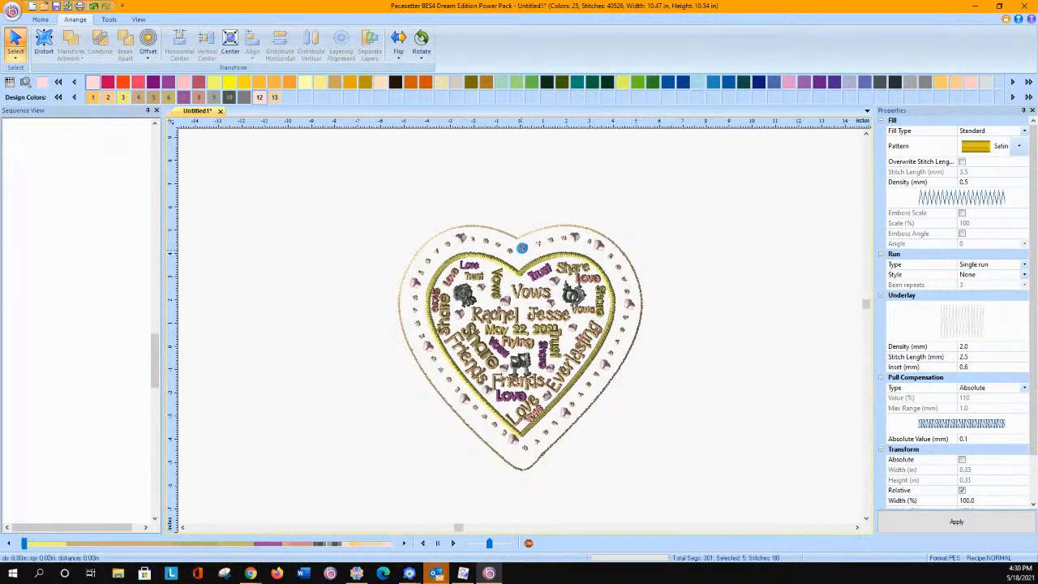
drag(535, 242, 554, 254)
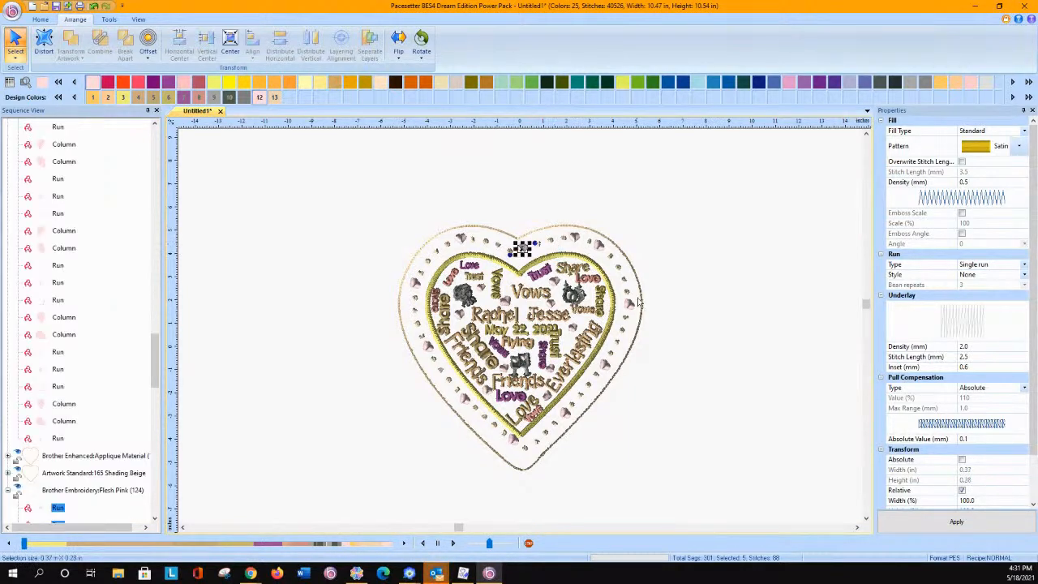
Rotate the two small hearts on the right side of the text border to follow the curve of the outer outline.
click(628, 308)
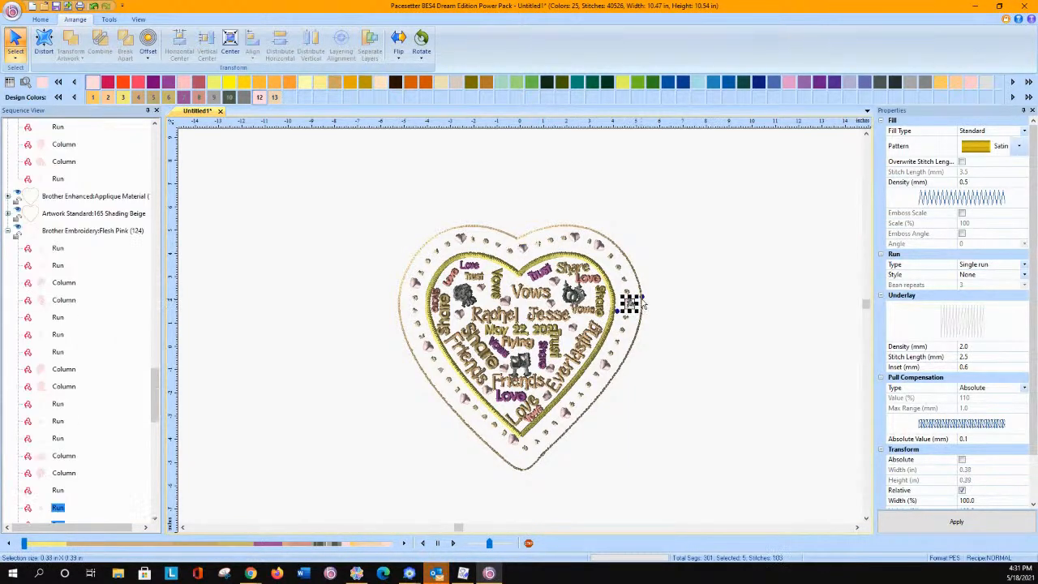
drag(643, 304, 644, 307)
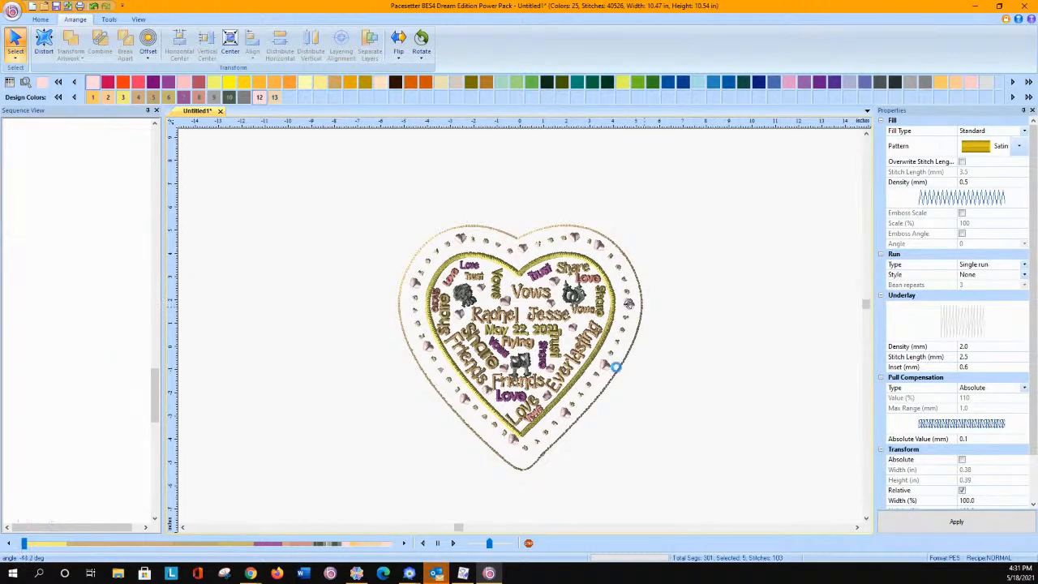
click(606, 367)
mouse_move(604, 367)
mouse_down()
mouse_move(621, 364)
mouse_move(622, 374)
mouse_up()
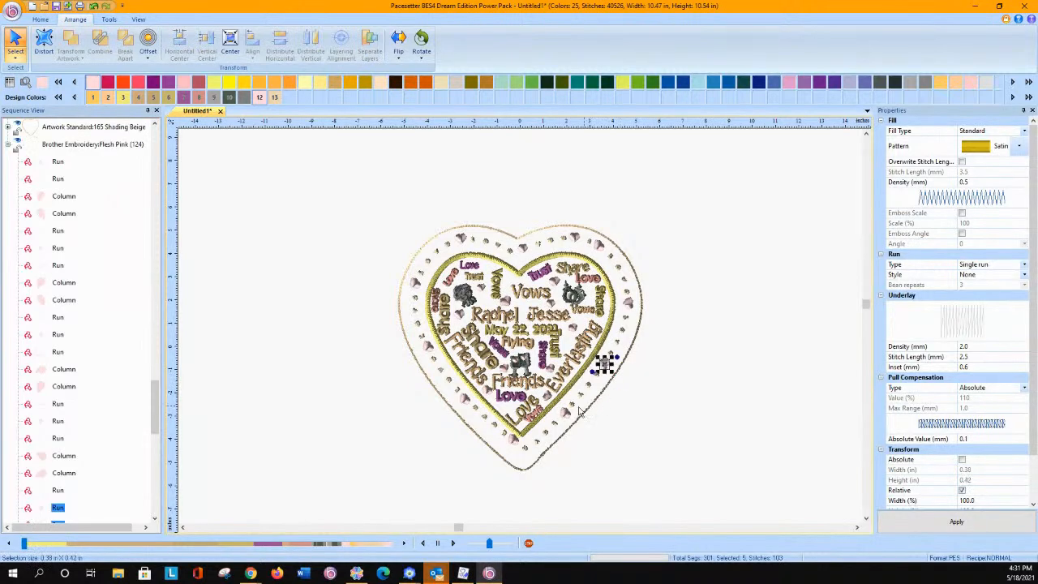
Select the lowest small heart on the right side of the text border to adjust its rotation.
click(572, 418)
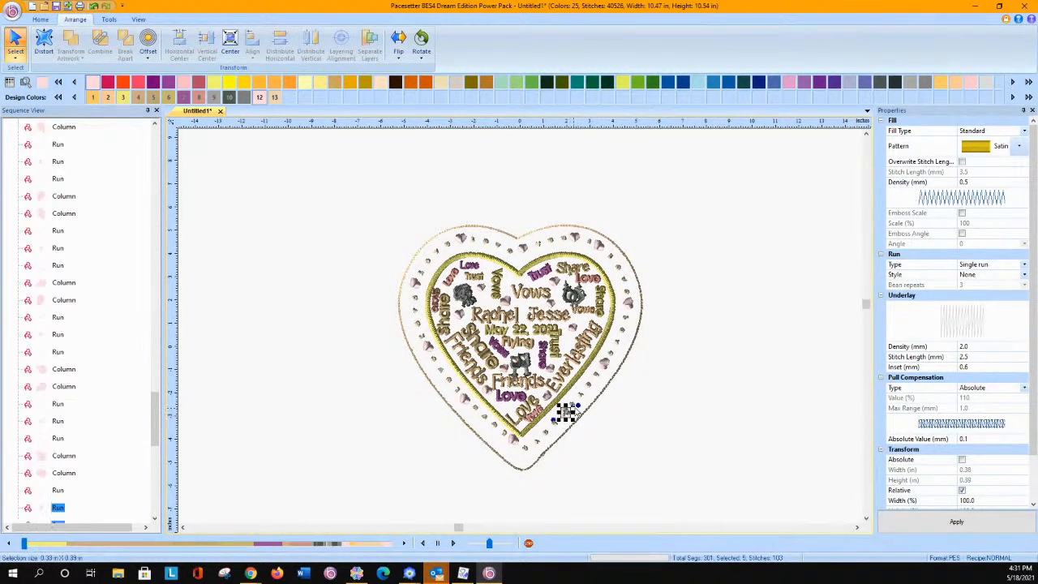
click(578, 406)
click(586, 428)
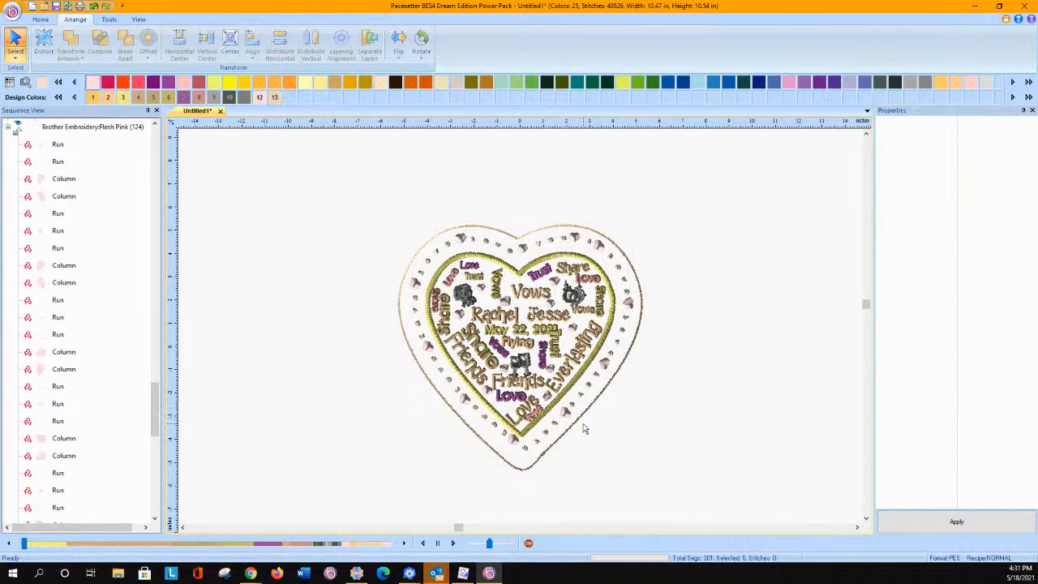
click(567, 415)
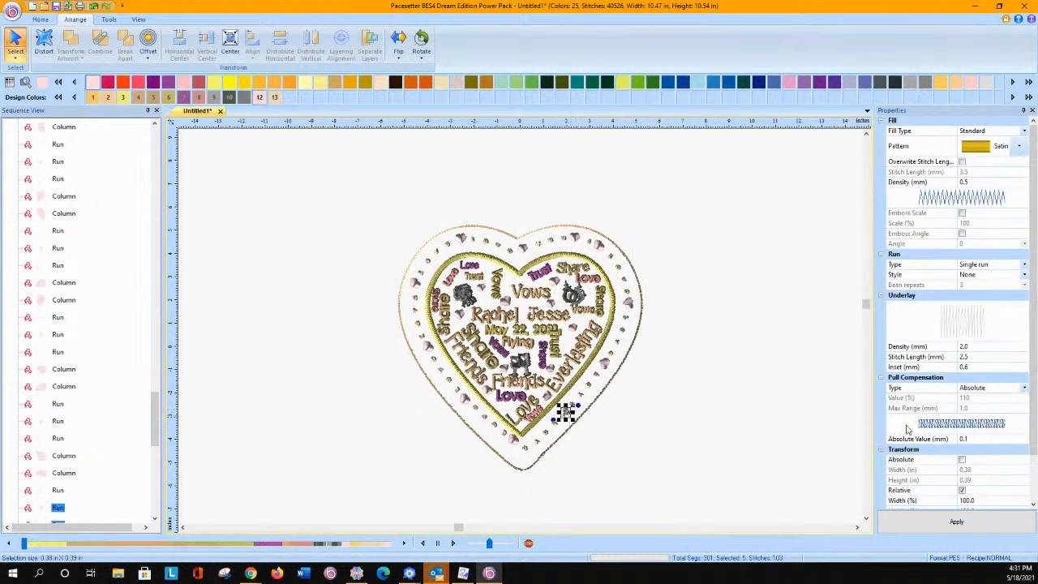